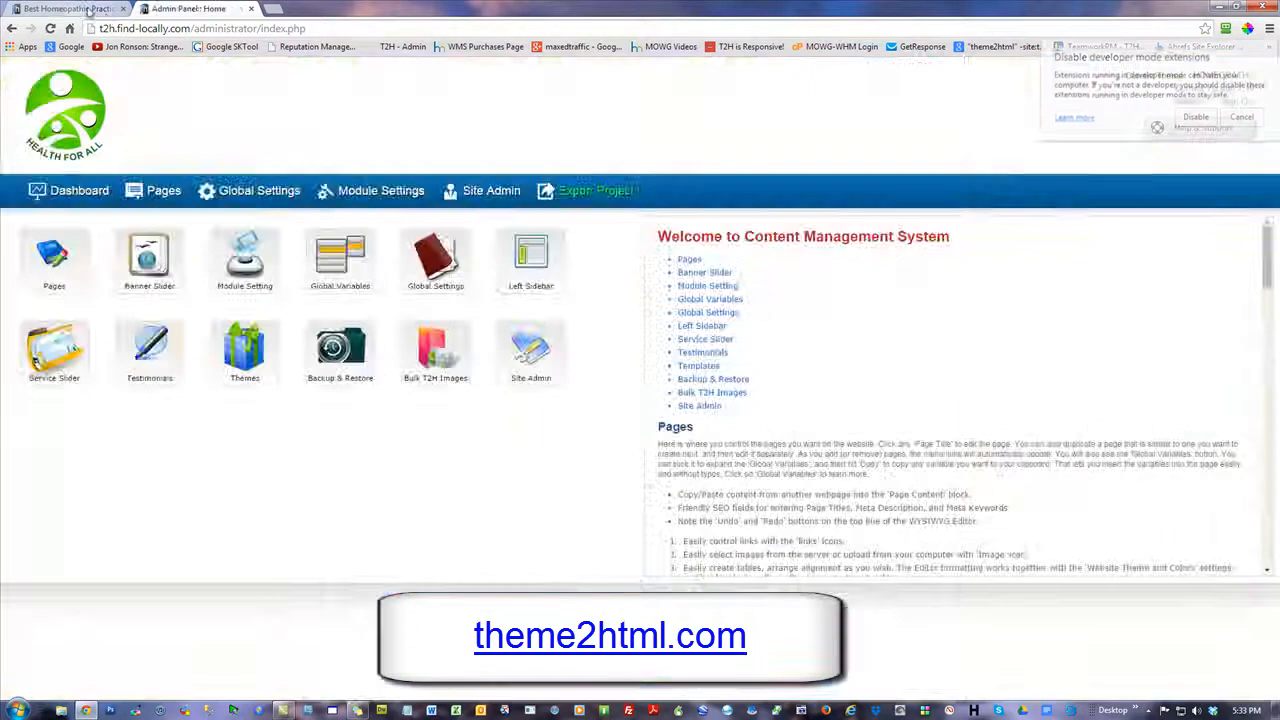
Dismiss the developer mode extensions notice and open the Header Schedule Form module settings in the site's admin panel
{"action": "left_click", "coordinate": [1243, 118]}
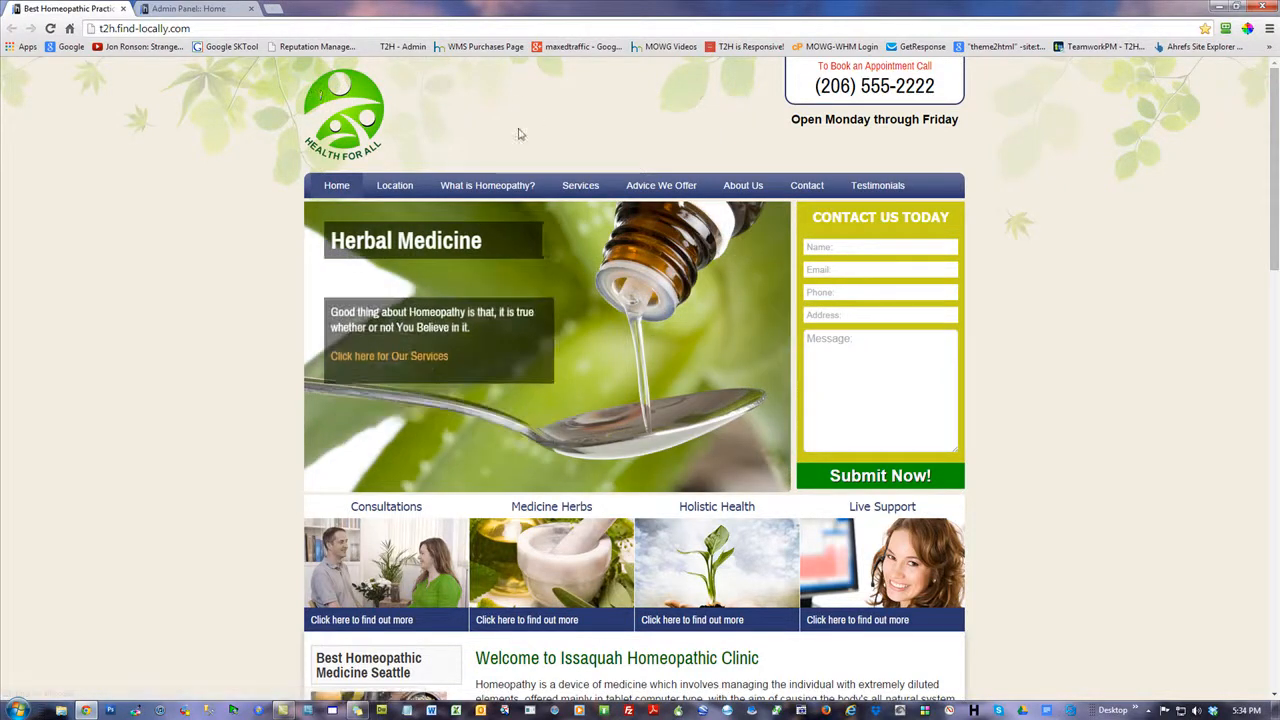
{"action": "mouse_move", "coordinate": [580, 185]}
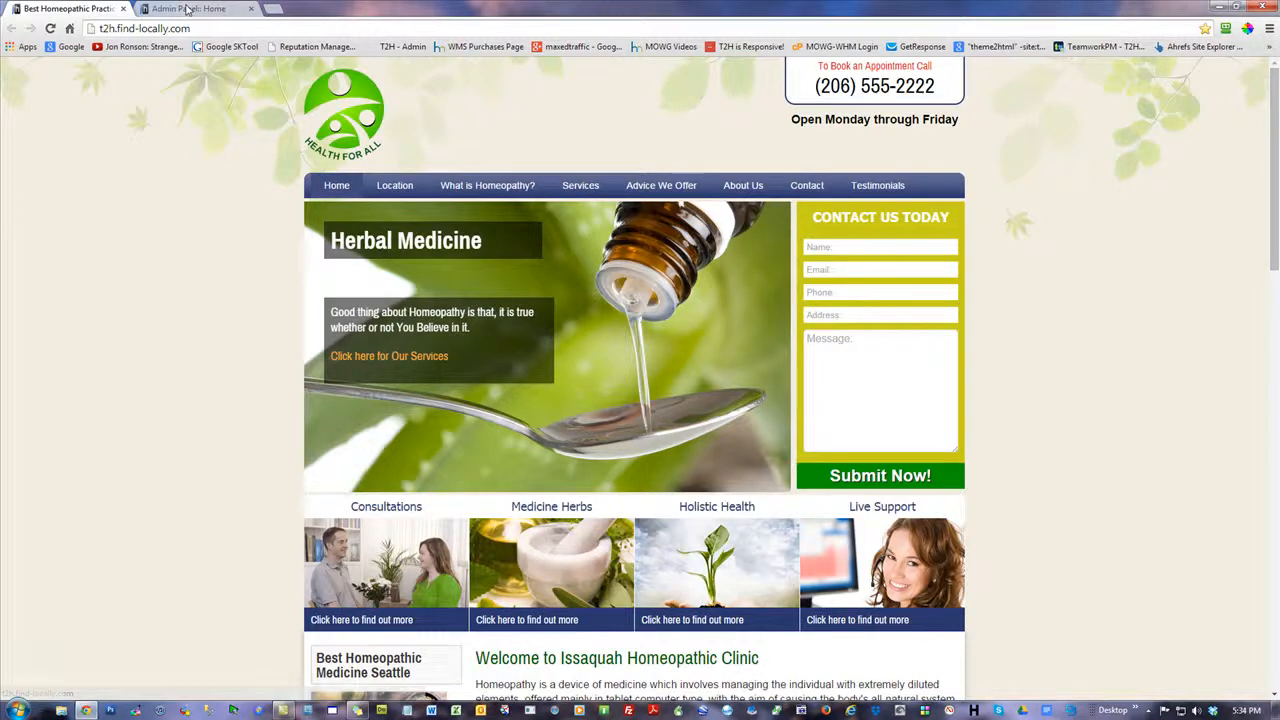
{"action": "left_click", "coordinate": [186, 9]}
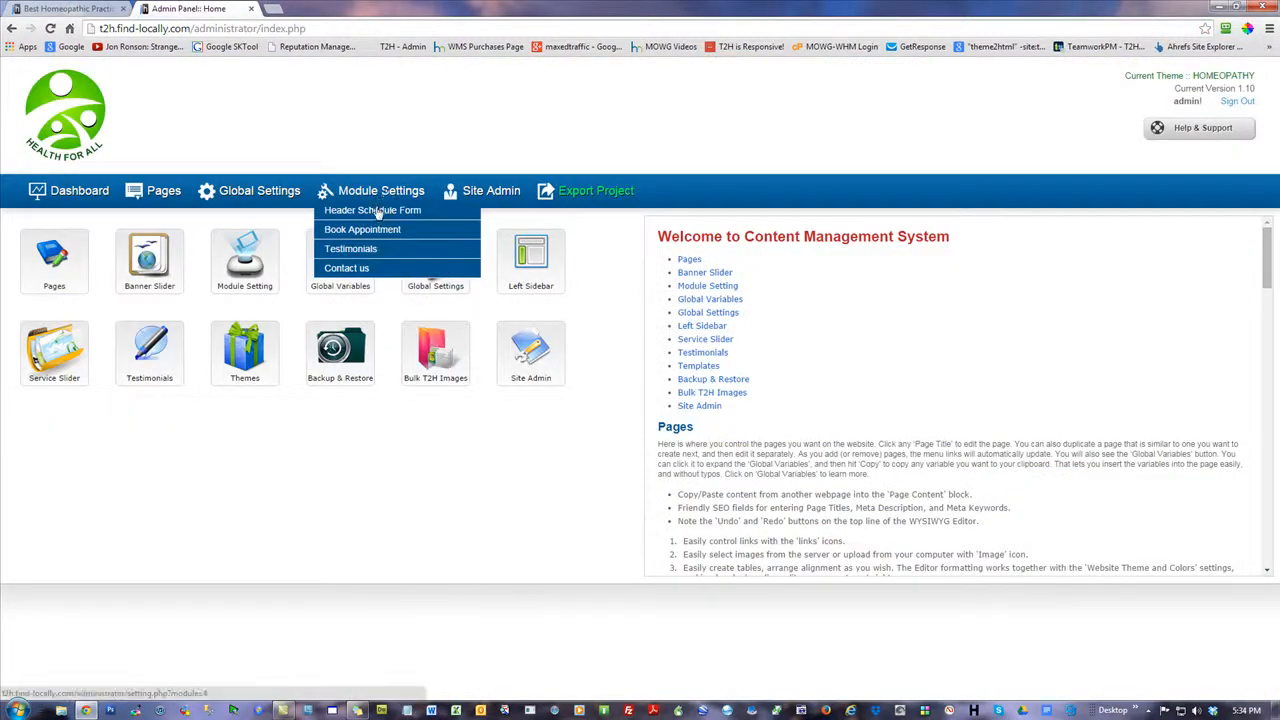
{"action": "left_click", "coordinate": [379, 211]}
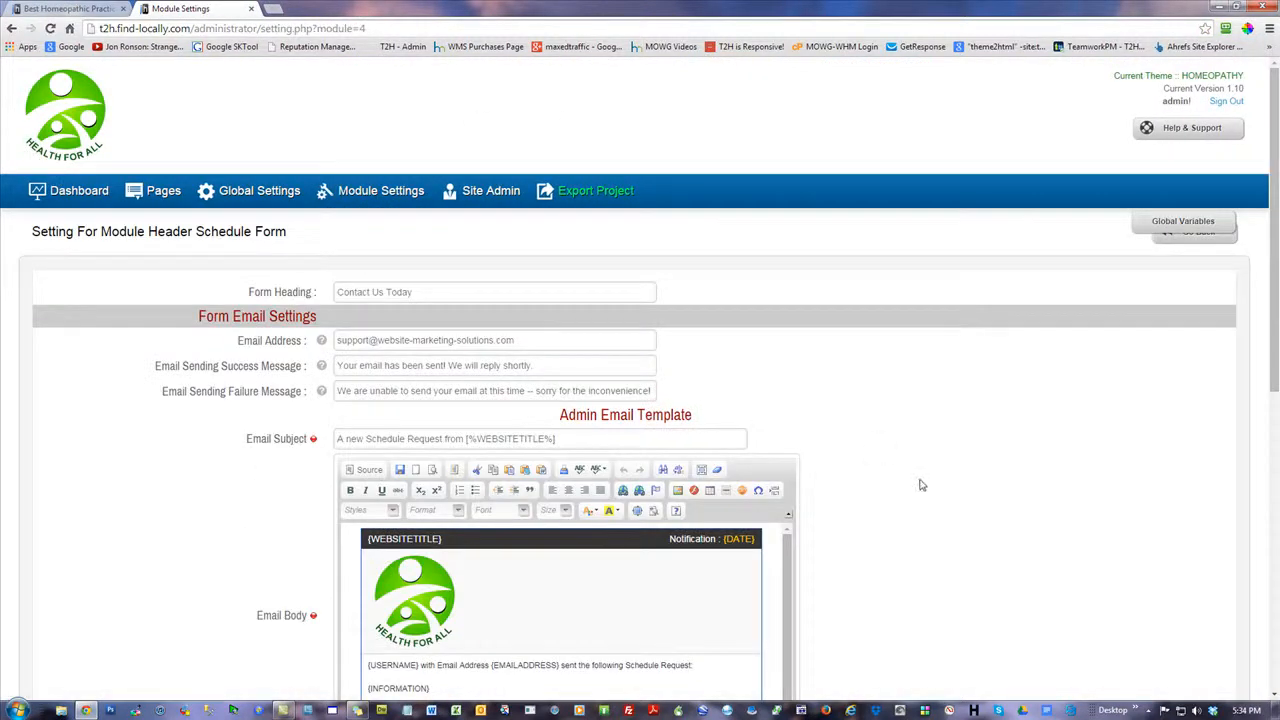
{"action": "scroll", "coordinate": [1238, 402], "scroll_direction": "down", "scroll_amount": 3}
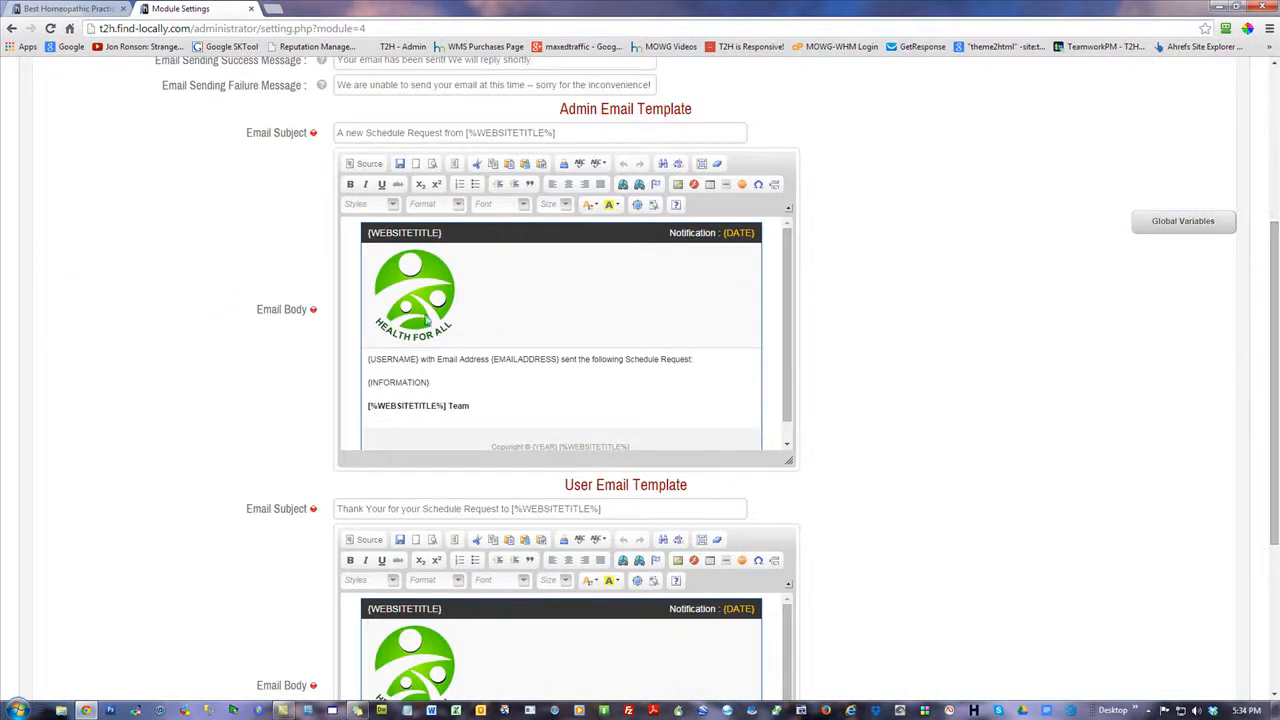
Open the image properties of the logo in the Admin Email Template body, load its original size and set the width to 100
{"action": "left_click", "coordinate": [419, 287]}
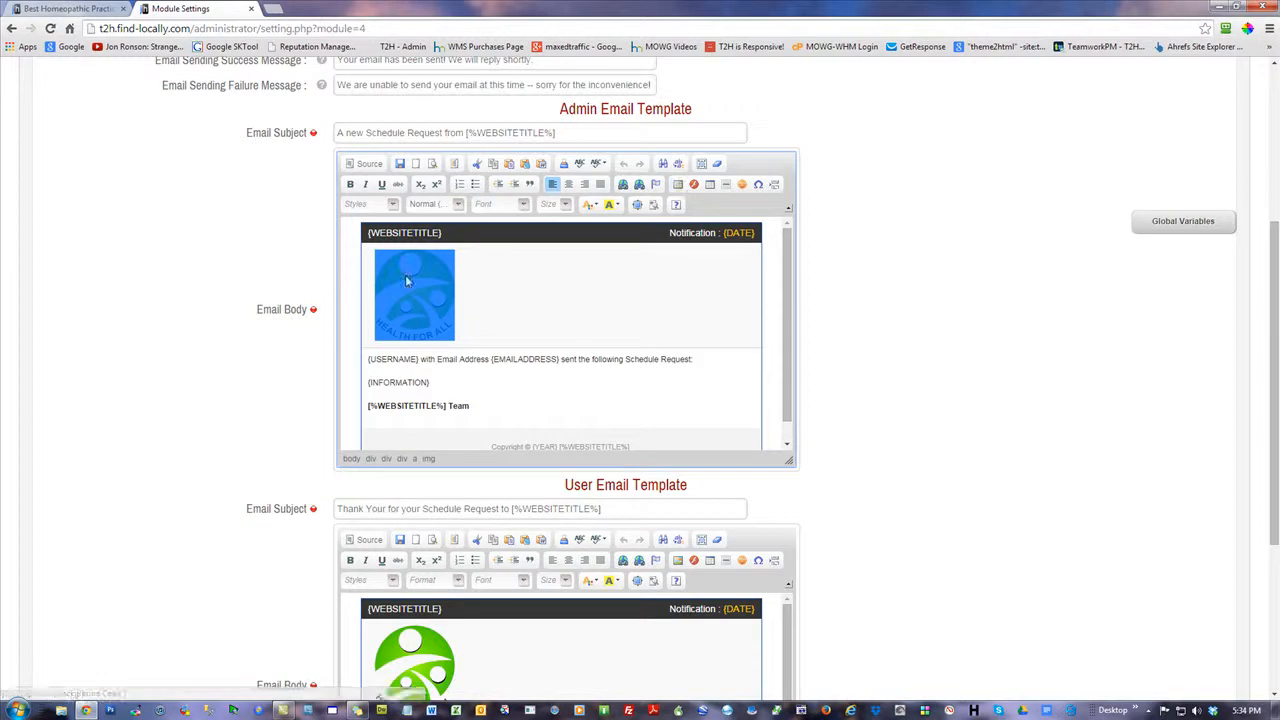
{"action": "left_click", "coordinate": [679, 187]}
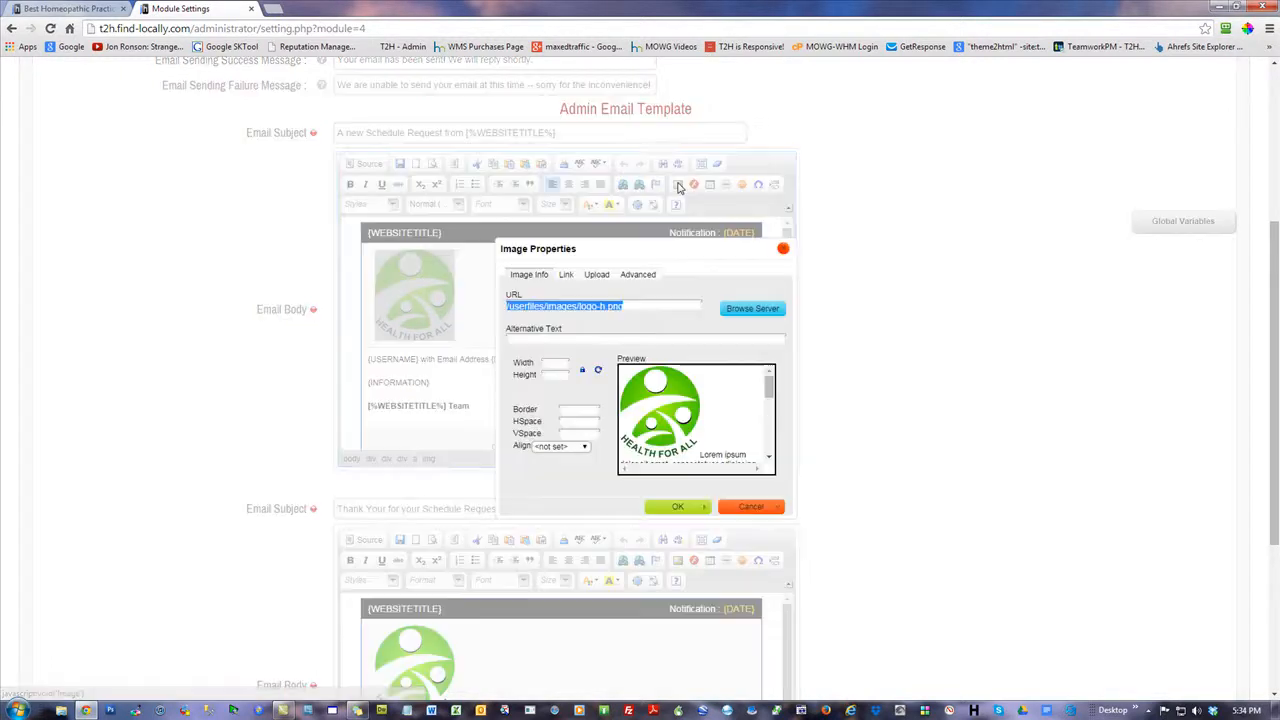
{"action": "left_click", "coordinate": [561, 364]}
{"action": "left_click", "coordinate": [599, 372]}
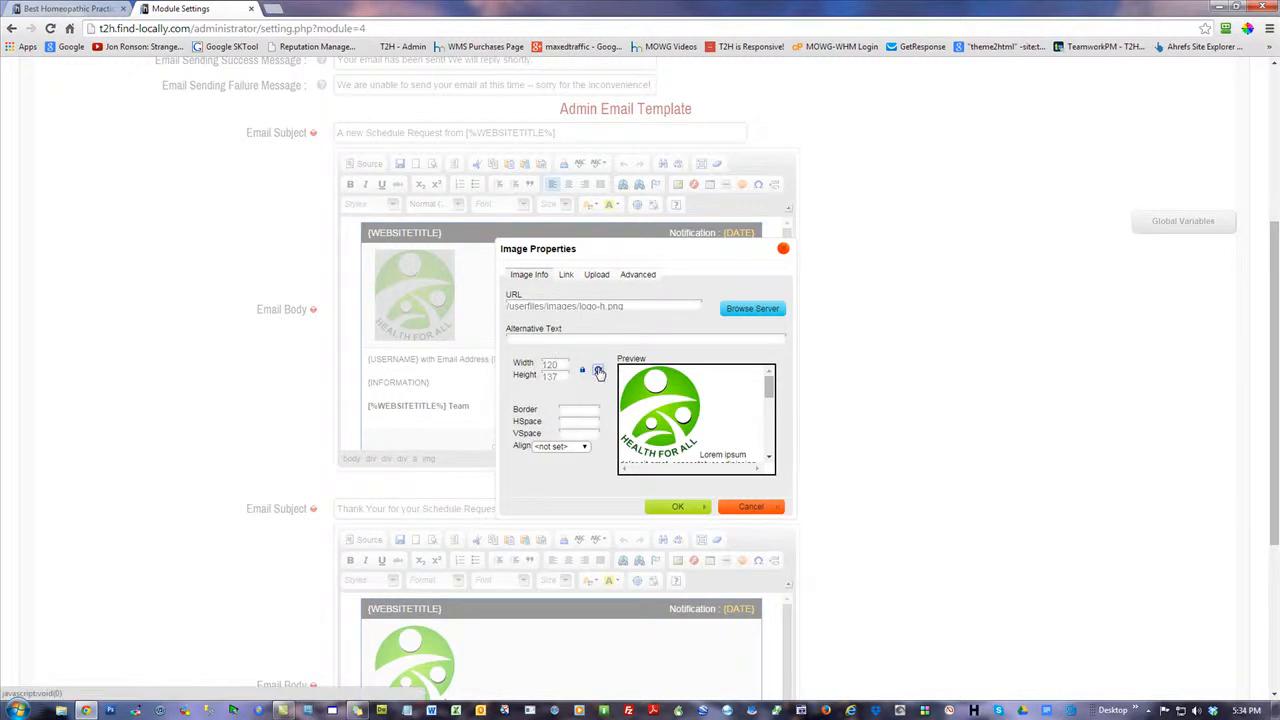
{"action": "double_click", "coordinate": [558, 364]}
{"action": "type", "text": "100"}
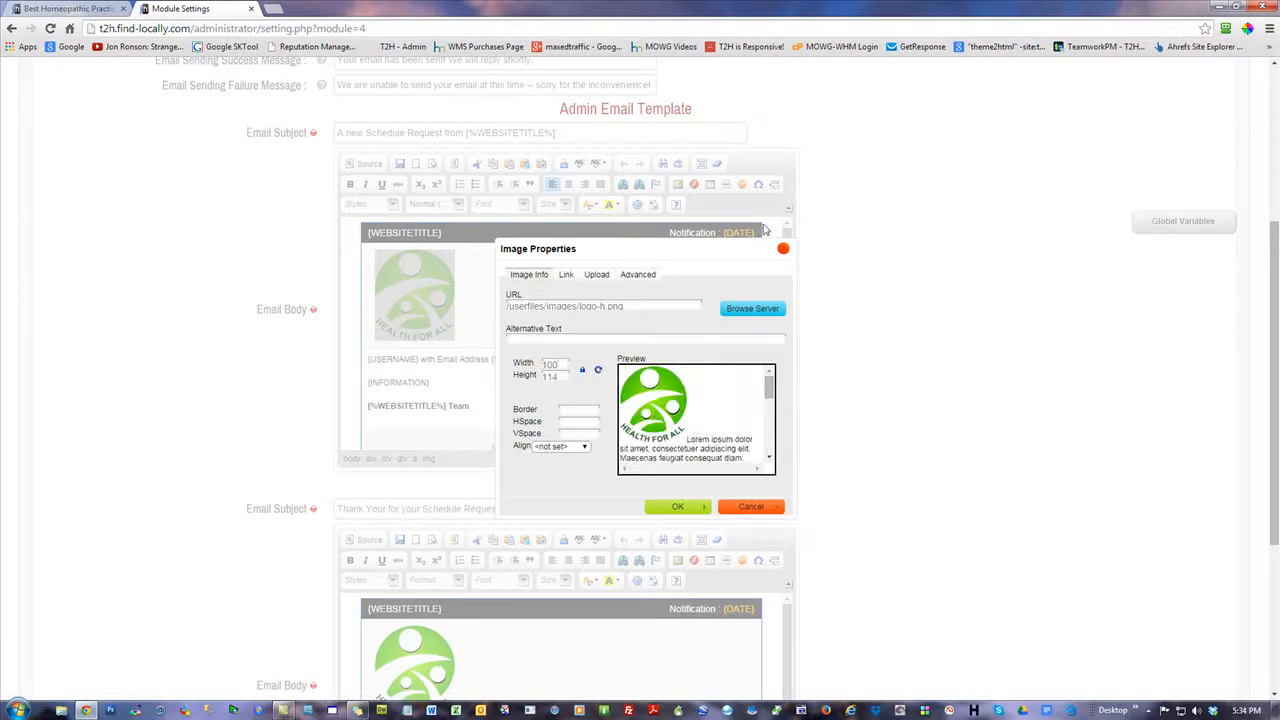
Unlock the logo's aspect ratio, restore its original size and set only the width to 100
{"action": "left_click", "coordinate": [583, 372]}
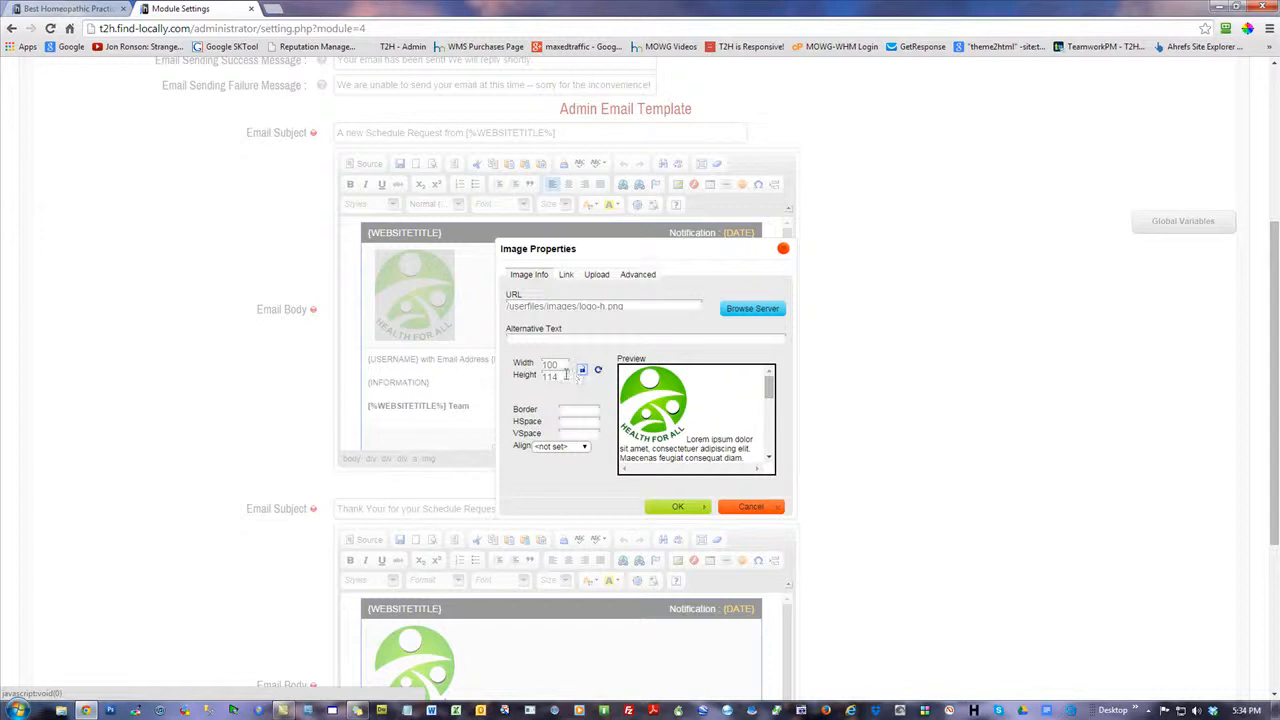
{"action": "left_click", "coordinate": [597, 371]}
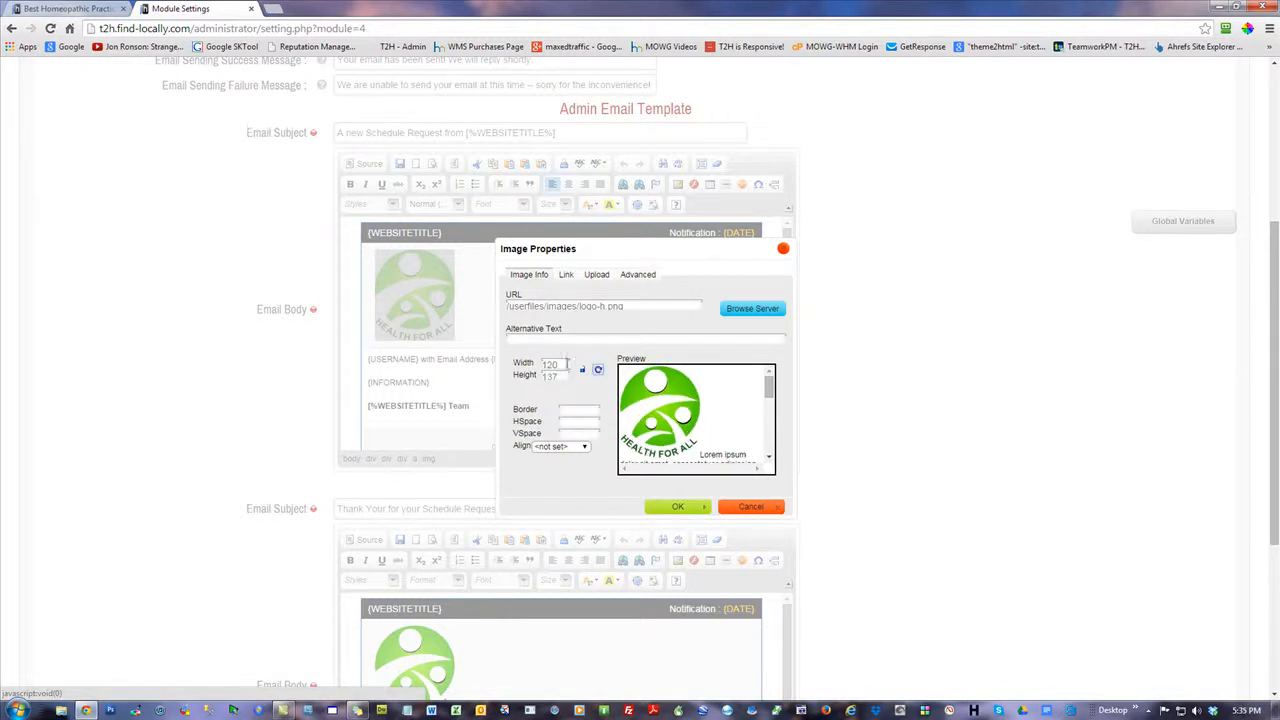
{"action": "left_click_drag", "start_coordinate": [556, 364], "coordinate": [522, 387]}
{"action": "type", "text": "100"}
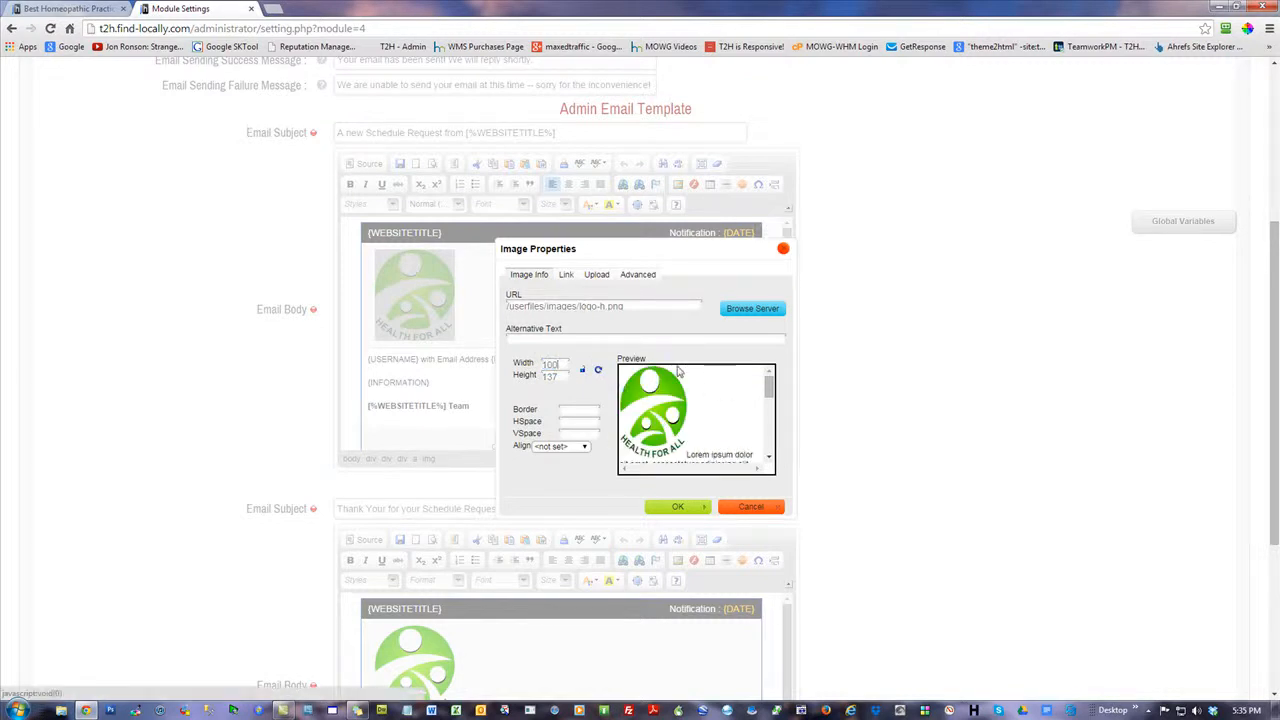
Reset the logo's size, try a height of 115 with the ratio unlocked, and discard the image changes
{"action": "left_click", "coordinate": [600, 371]}
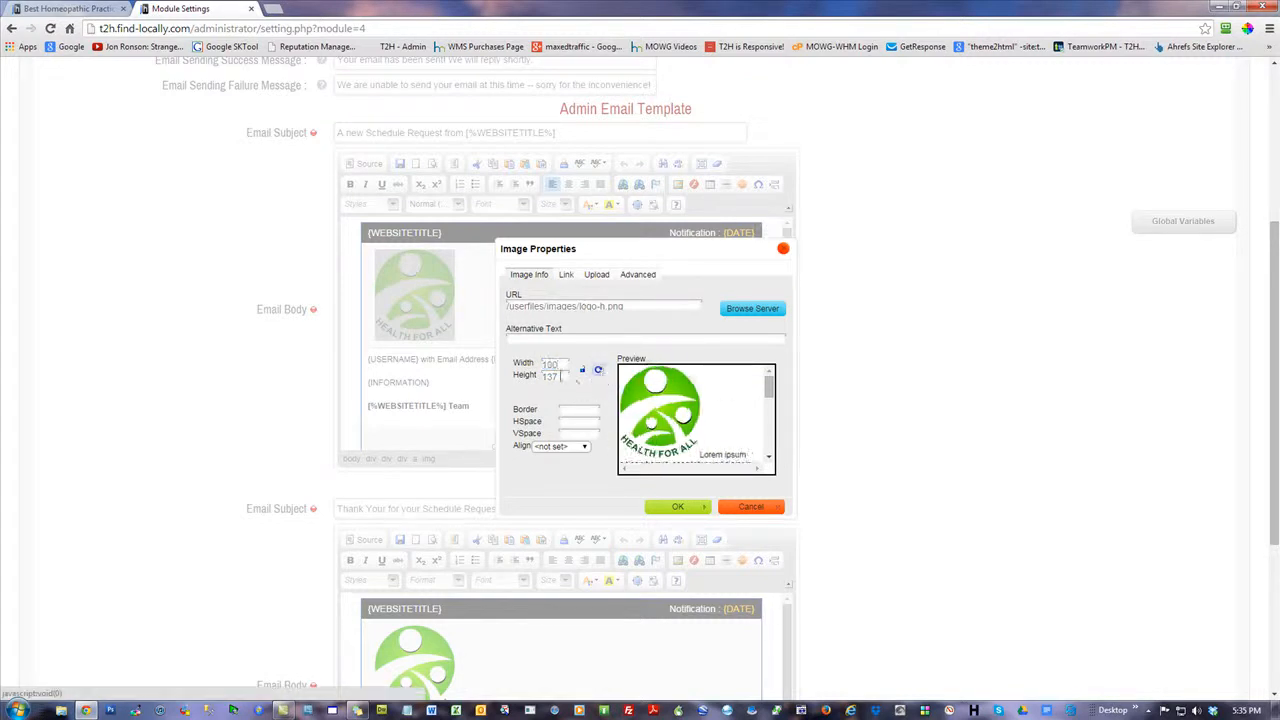
{"action": "left_click_drag", "start_coordinate": [560, 376], "coordinate": [482, 385]}
{"action": "type", "text": "115"}
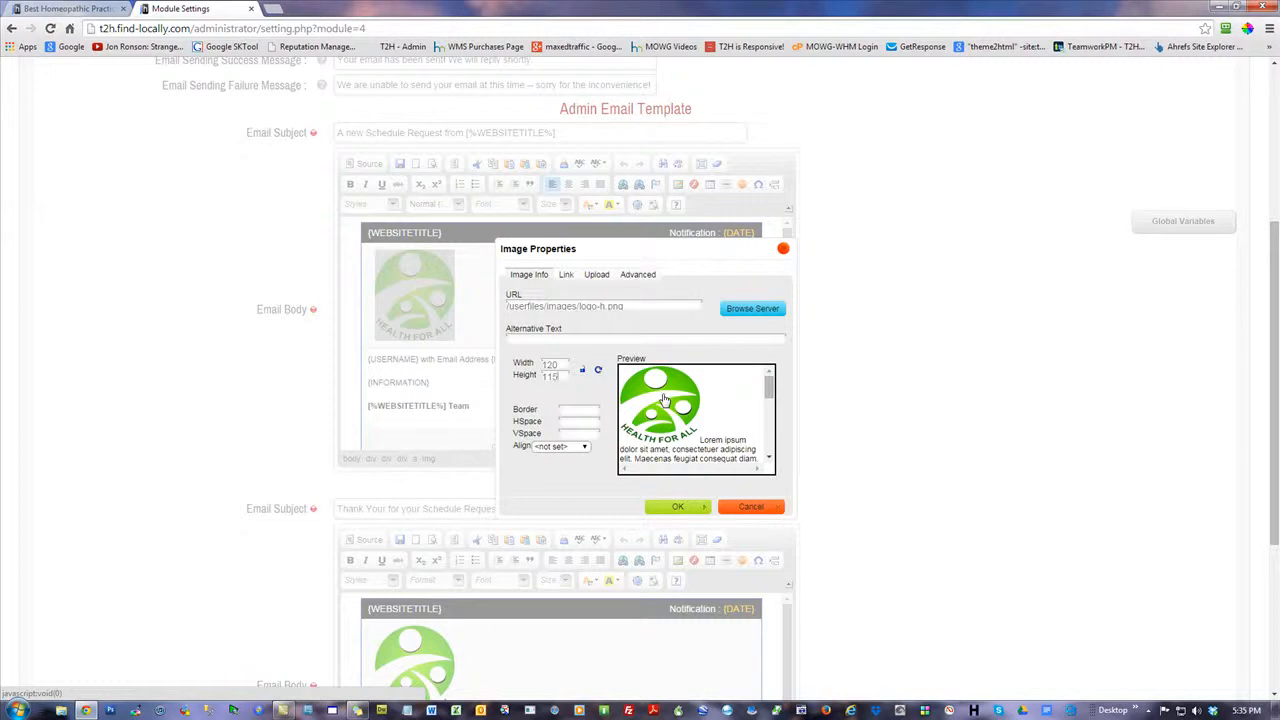
{"action": "left_click", "coordinate": [583, 372]}
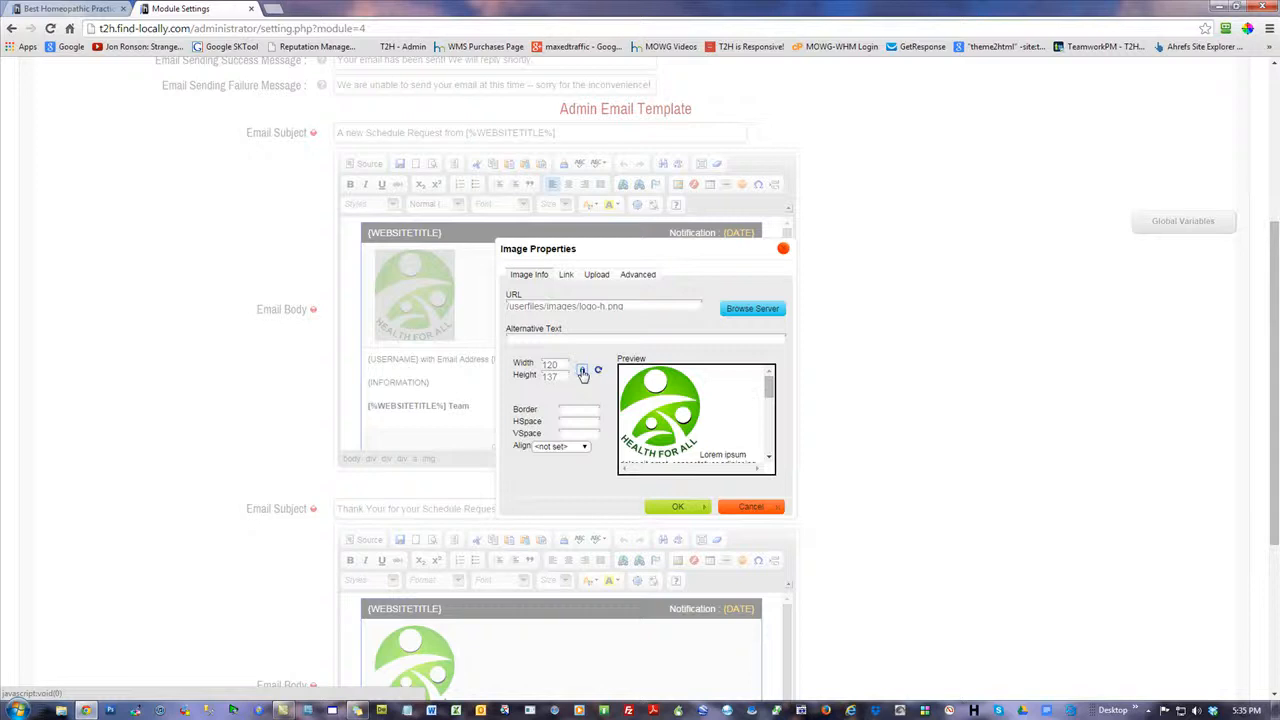
{"action": "left_click", "coordinate": [751, 507]}
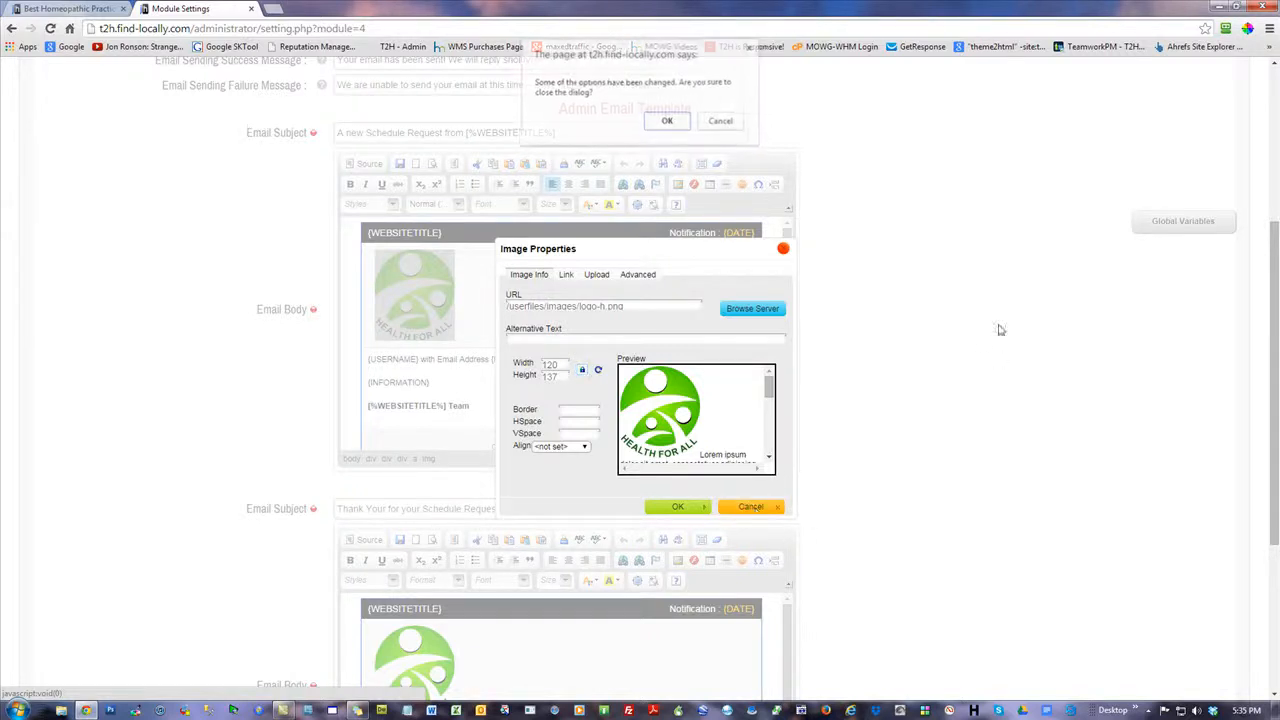
{"action": "left_click", "coordinate": [669, 121]}
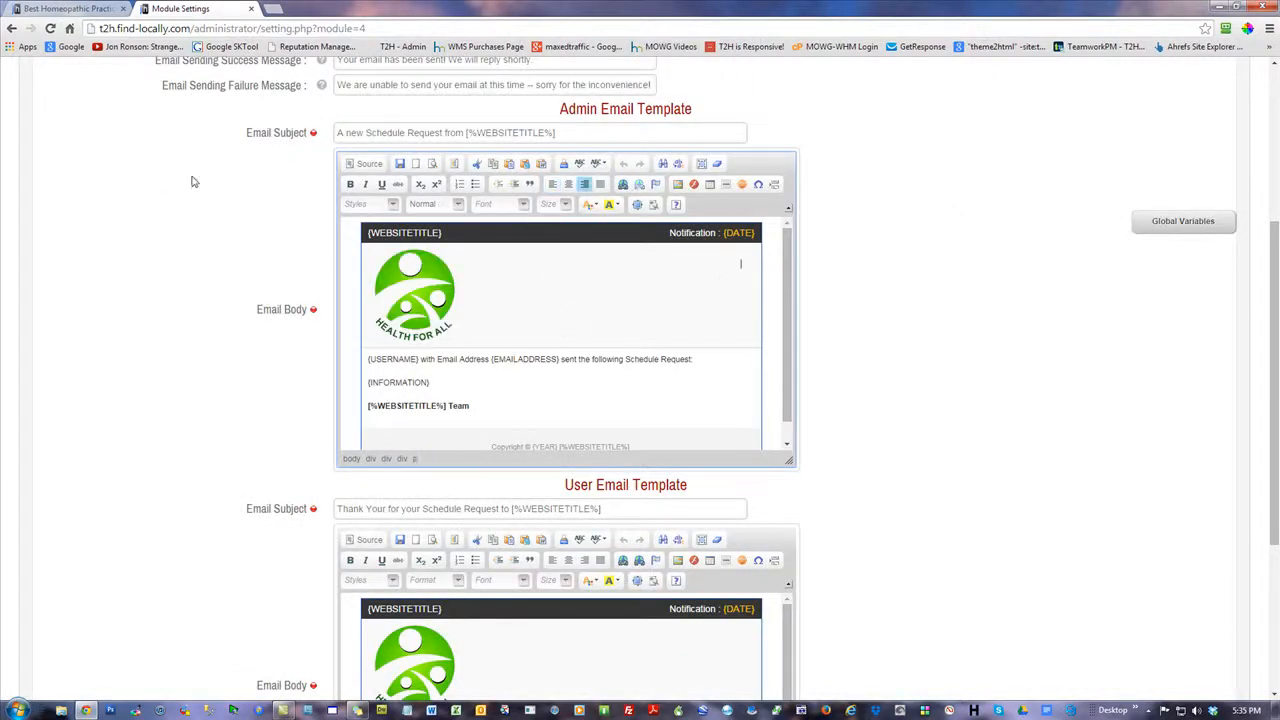
Look at the live home page's banner, and open the Herbal Medicine banner for editing from the Banner Slider list
{"action": "scroll", "coordinate": [210, 208], "scroll_direction": "up", "scroll_amount": 2}
{"action": "left_click", "coordinate": [70, 9]}
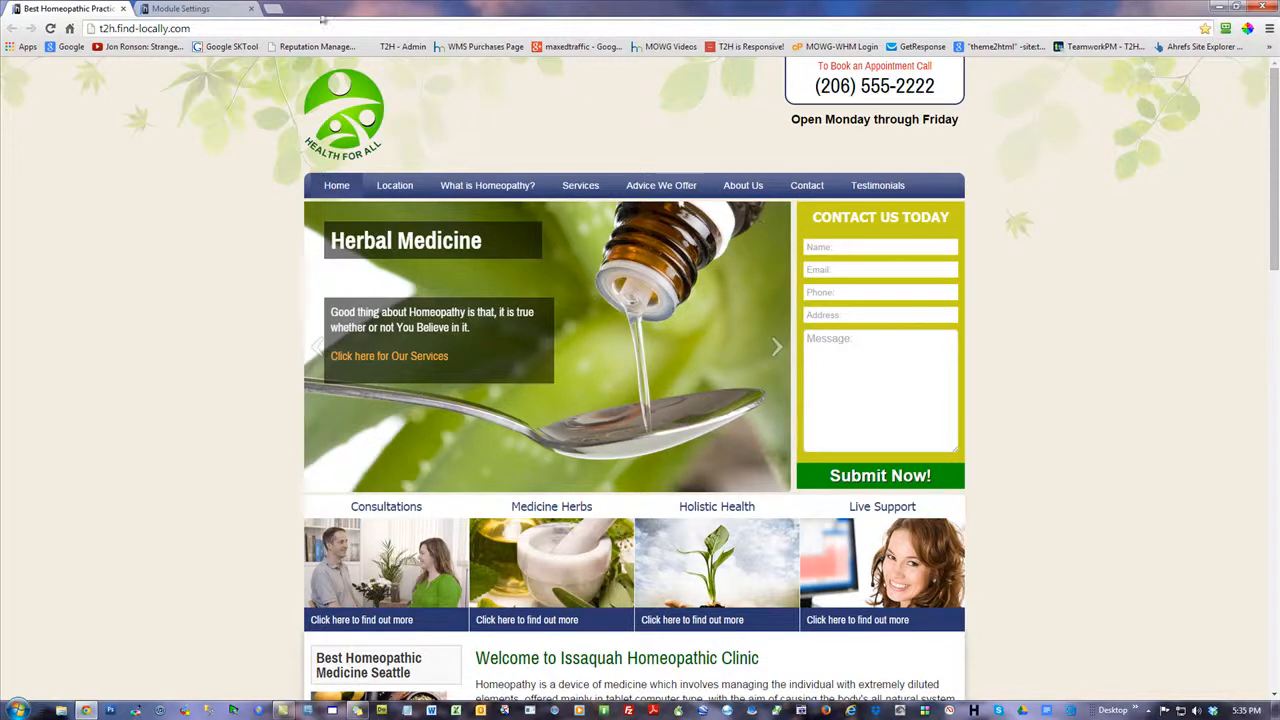
{"action": "left_click", "coordinate": [190, 9]}
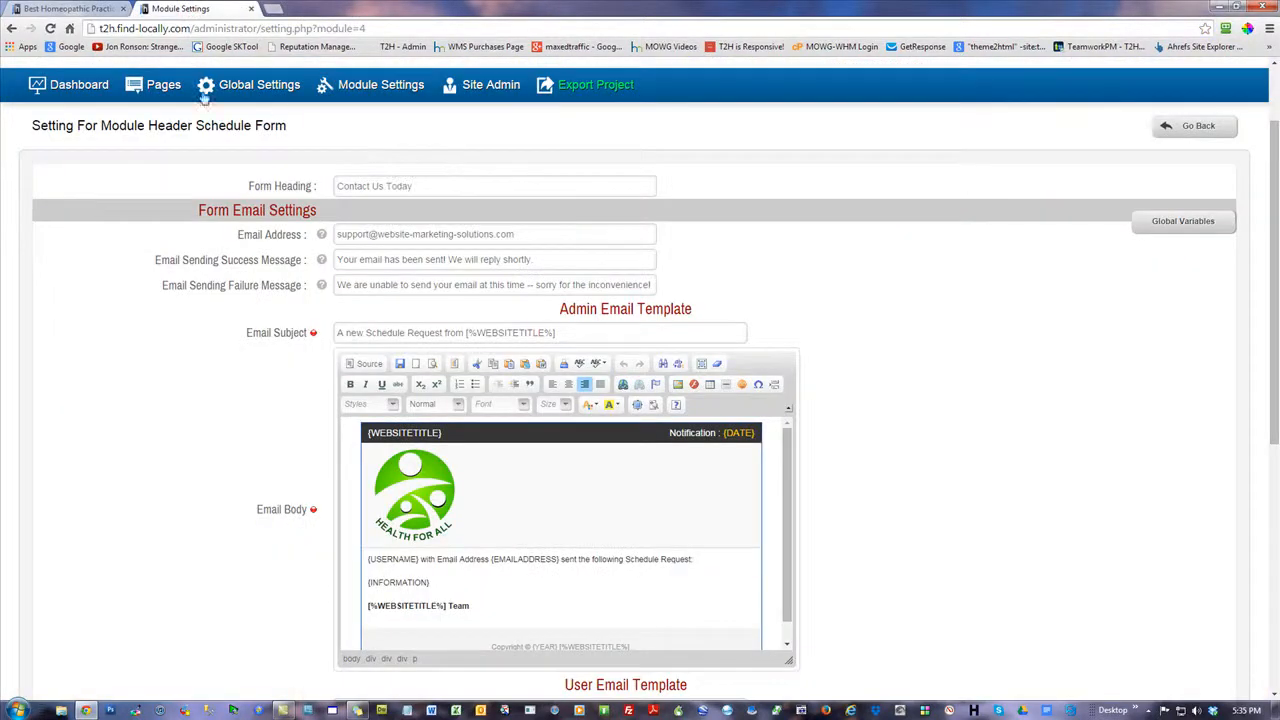
{"action": "left_click", "coordinate": [88, 88]}
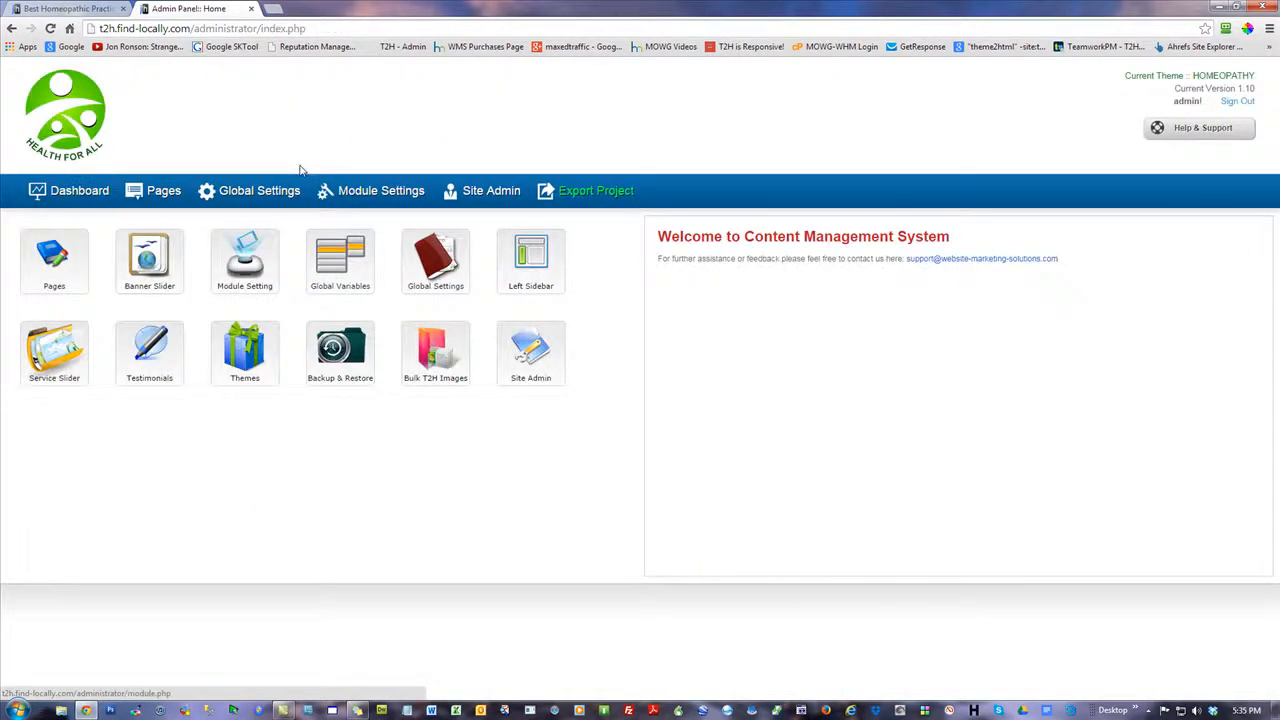
{"action": "left_click", "coordinate": [152, 264]}
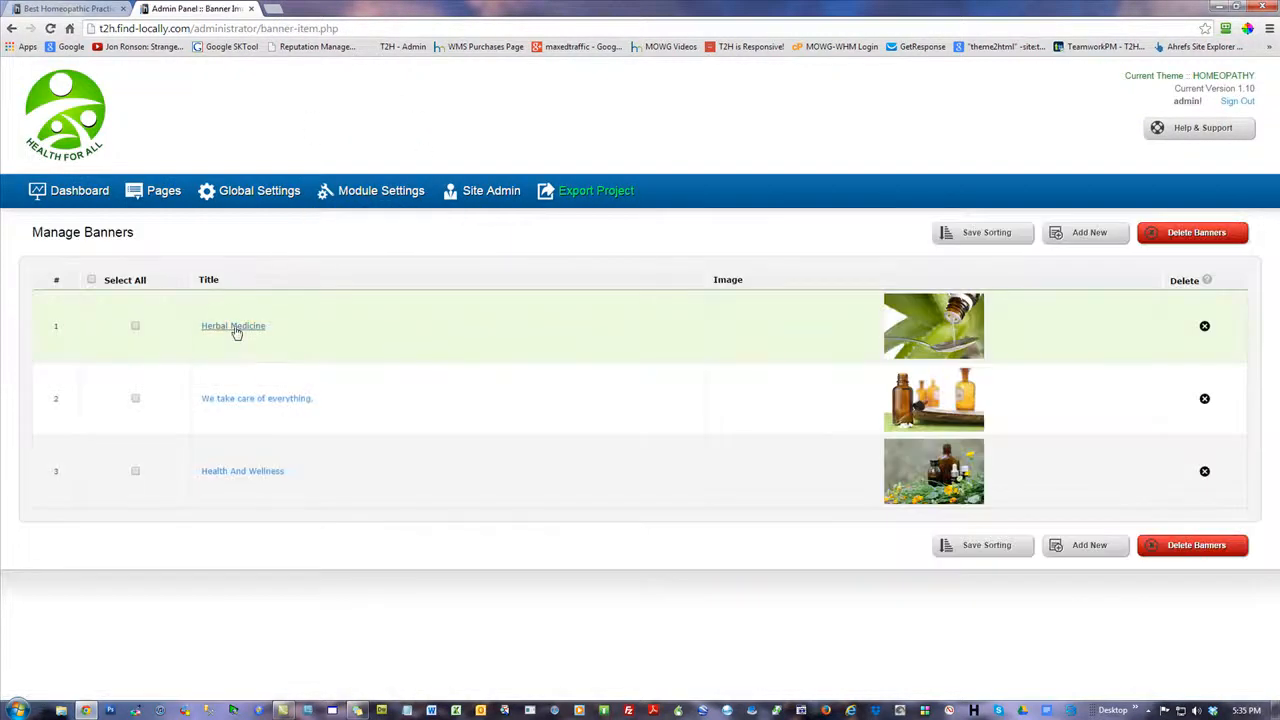
{"action": "left_click", "coordinate": [234, 326]}
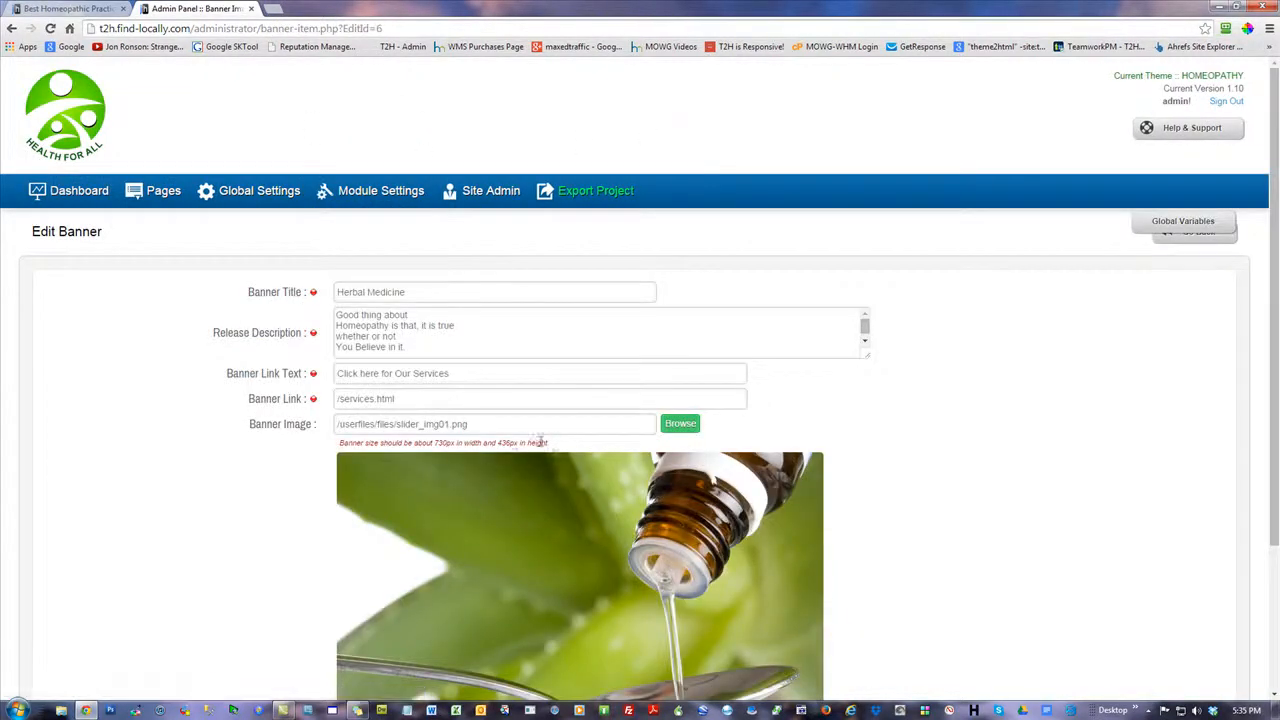
Examine the recommended image width and height given for the Herbal Medicine banner
{"action": "left_click_drag", "start_coordinate": [518, 442], "coordinate": [437, 441]}
{"action": "left_click", "coordinate": [126, 432]}
{"action": "scroll", "coordinate": [405, 433], "scroll_direction": "down", "scroll_amount": 1}
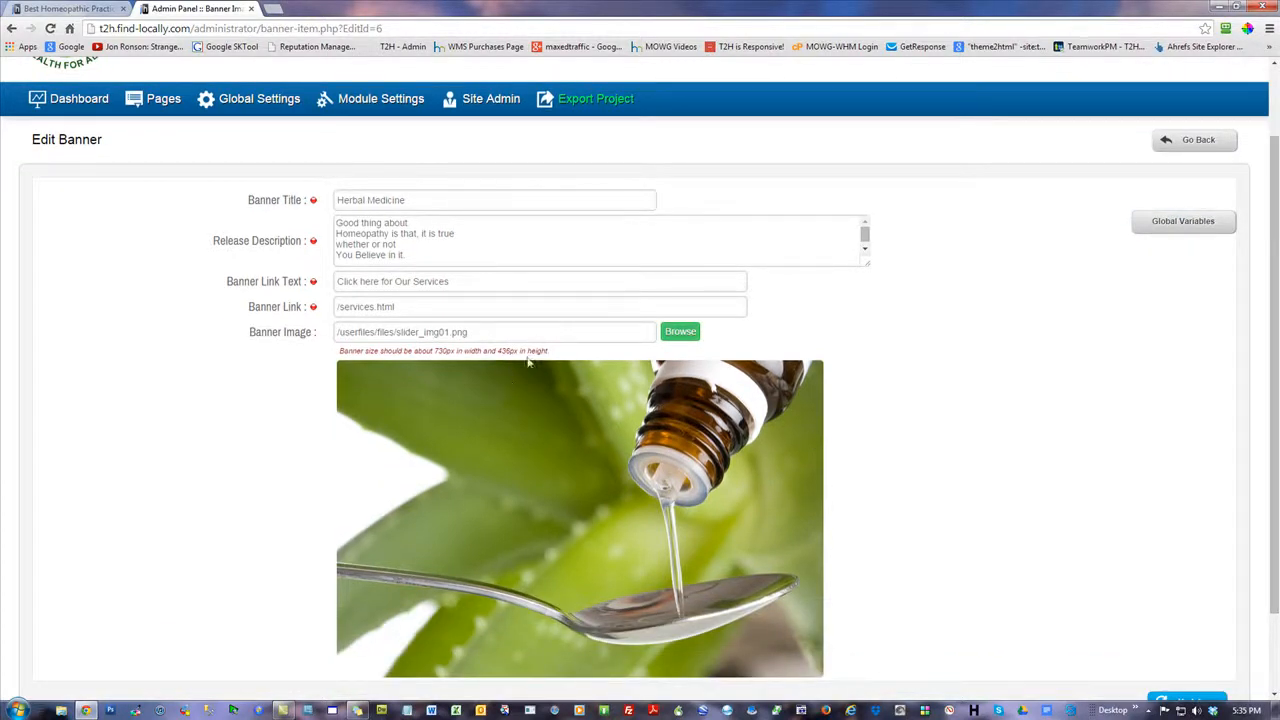
{"action": "scroll", "coordinate": [1264, 330], "scroll_direction": "down", "scroll_amount": 1}
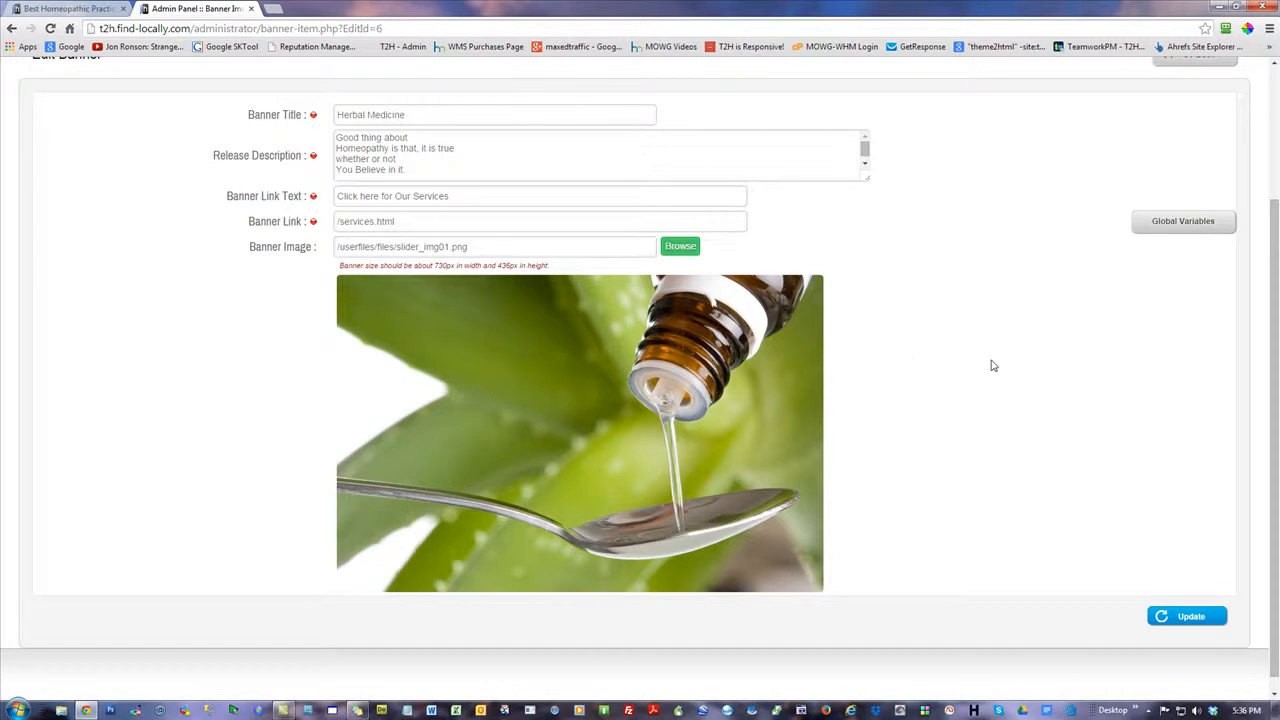
{"action": "scroll", "coordinate": [1273, 333], "scroll_direction": "up", "scroll_amount": 2}
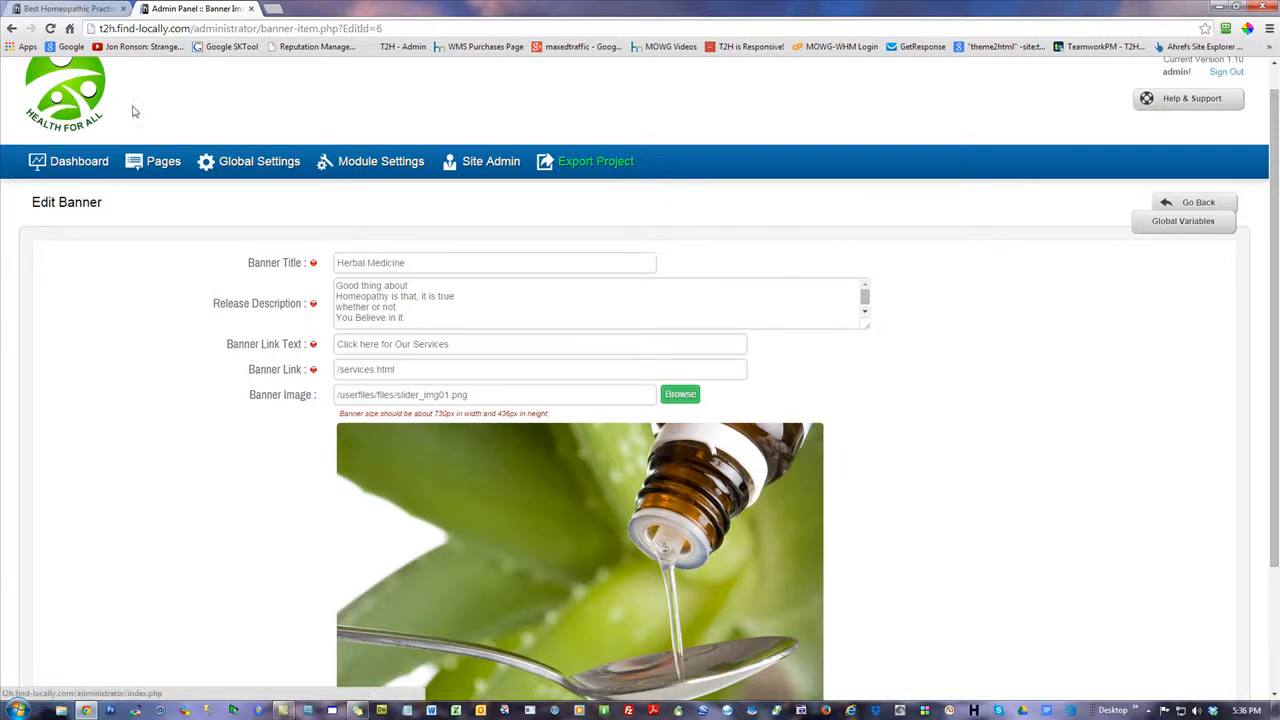
View the image boxes on the live home page and open the Four Image Boxes Below Main Banner on Home Page setting
{"action": "left_click", "coordinate": [70, 8]}
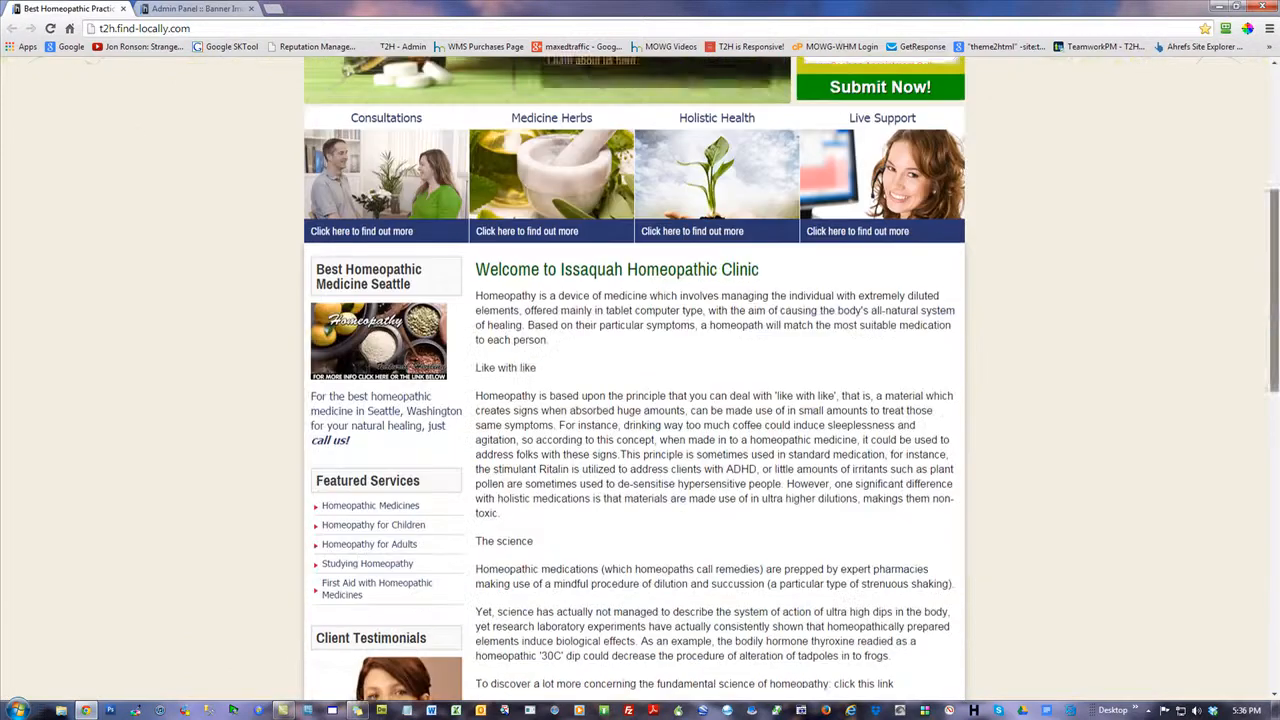
{"action": "left_click_drag", "start_coordinate": [1270, 182], "coordinate": [1270, 304]}
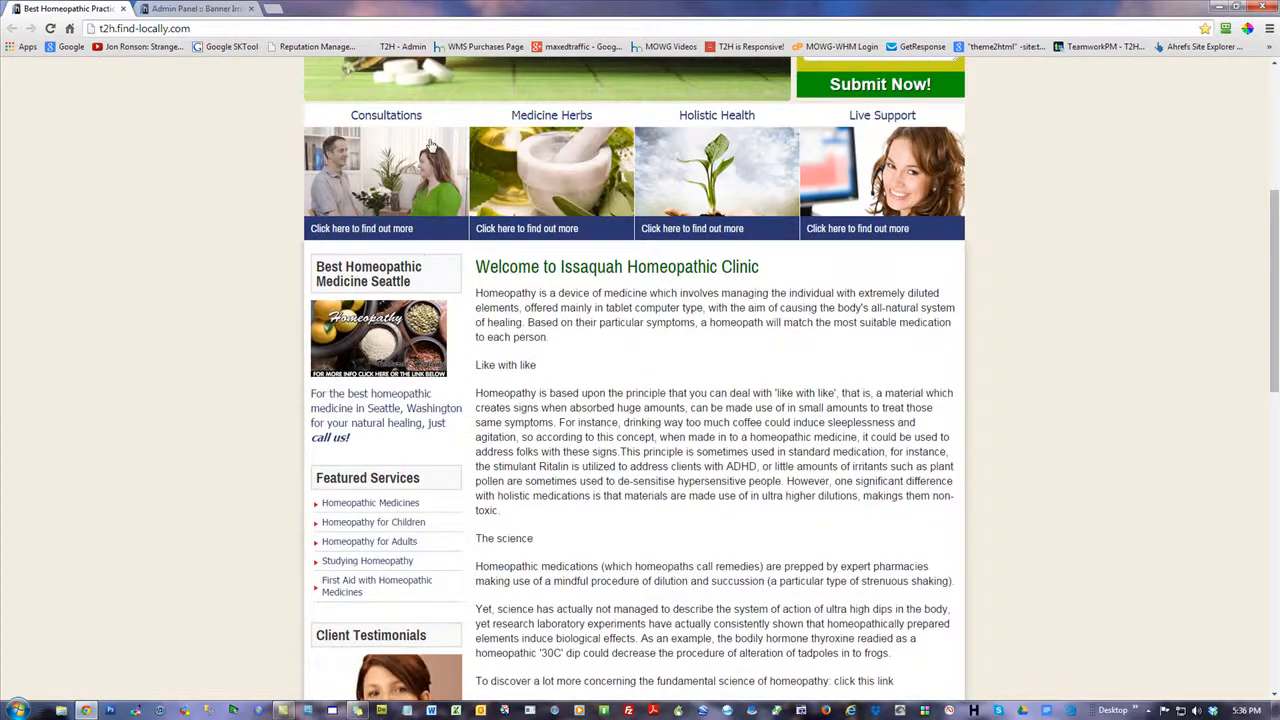
{"action": "left_click", "coordinate": [220, 9]}
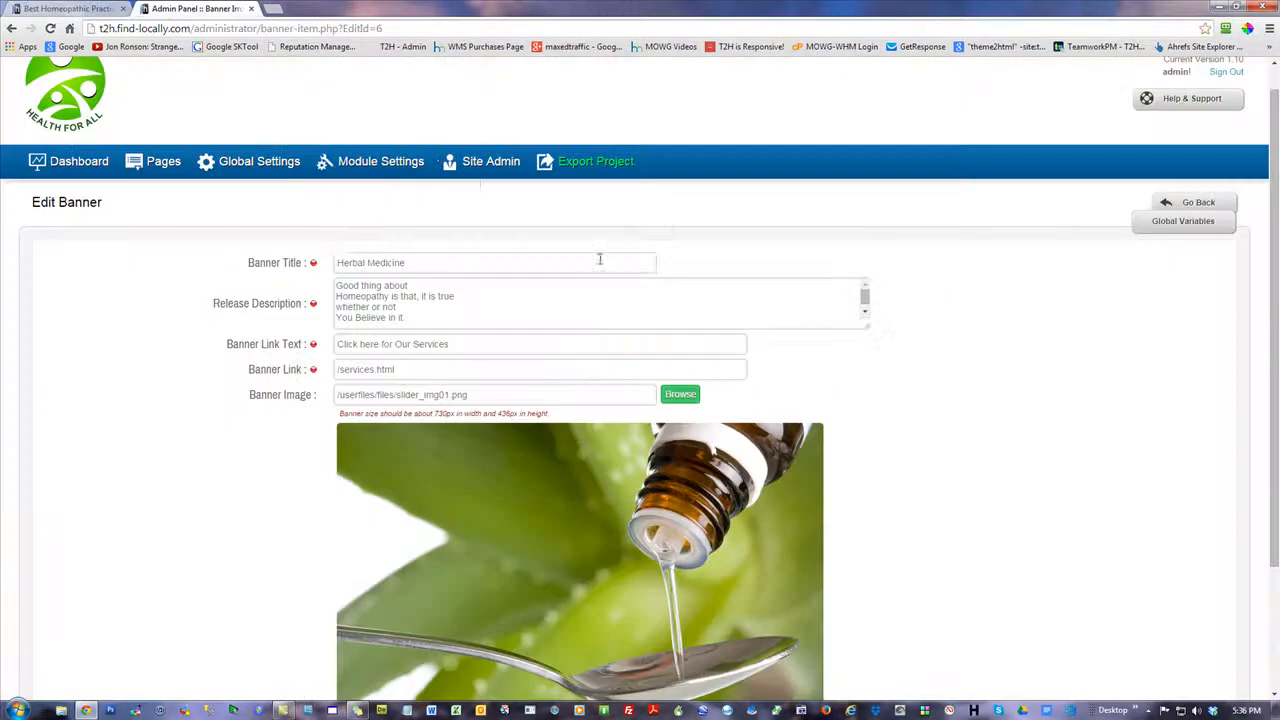
{"action": "left_click", "coordinate": [259, 161]}
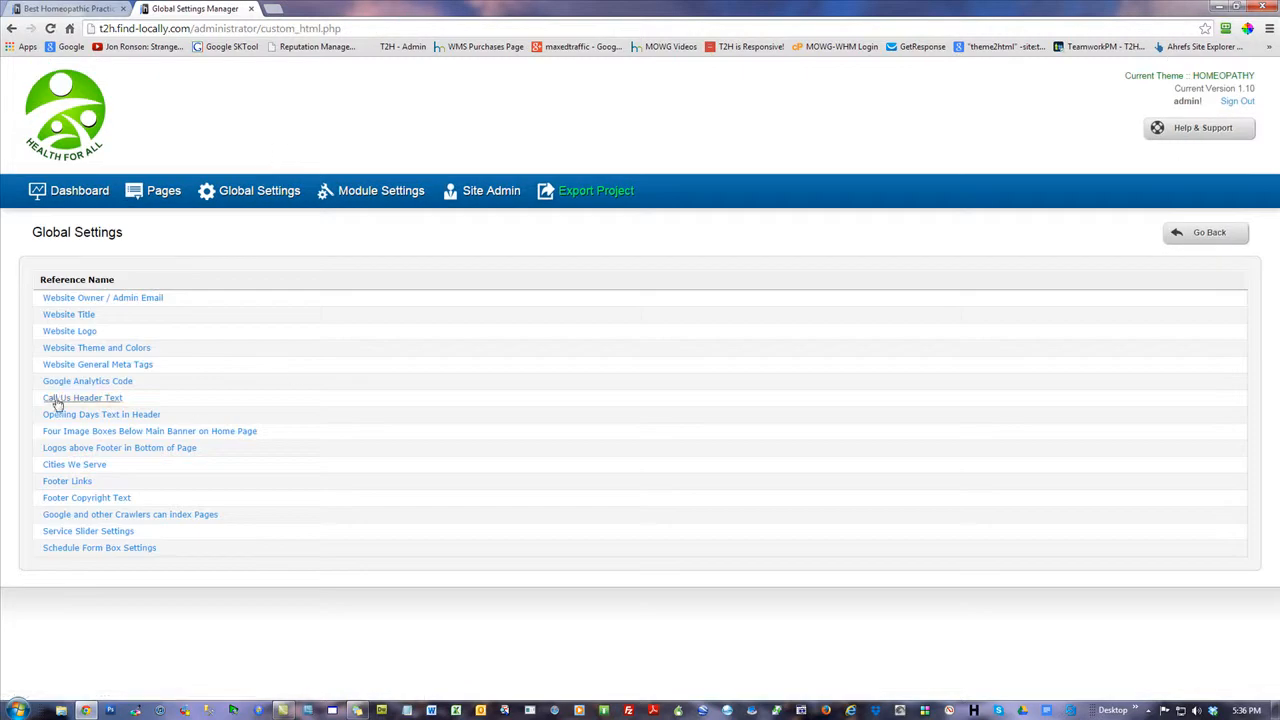
{"action": "left_click", "coordinate": [154, 437]}
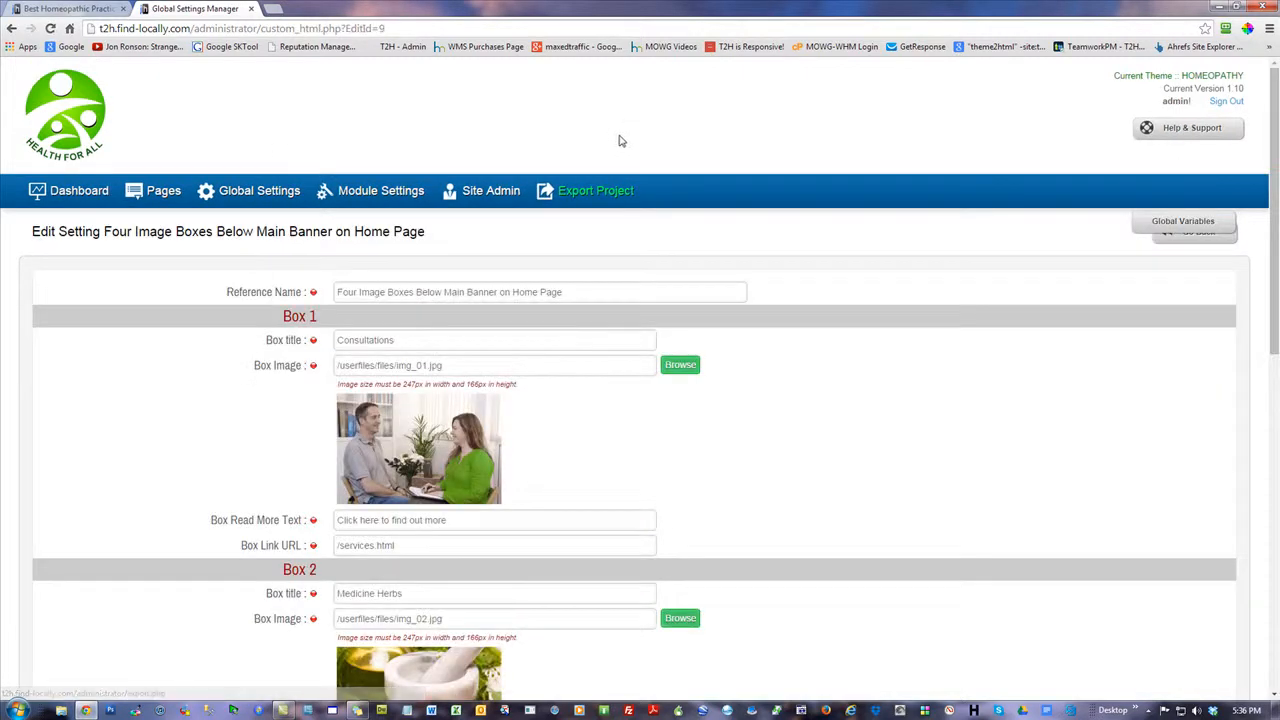
Check the required image width and height for the Box 1 image
{"action": "double_click", "coordinate": [420, 385]}
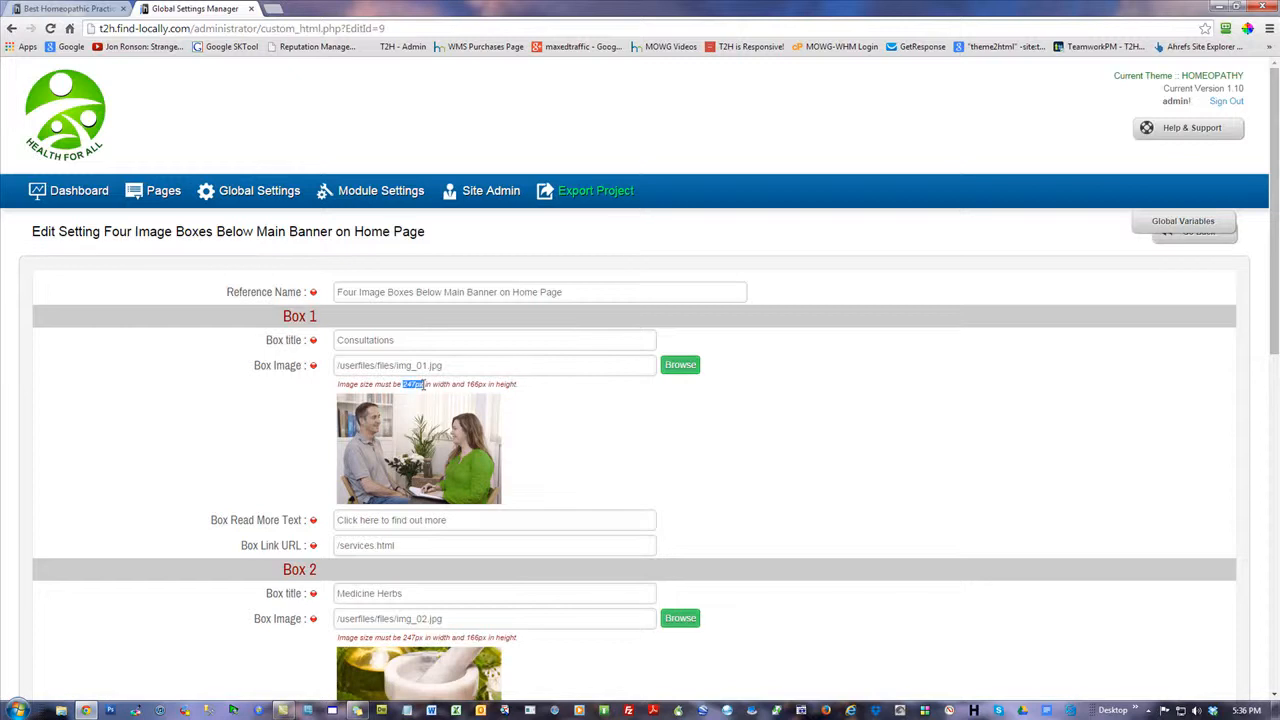
{"action": "left_click_drag", "start_coordinate": [467, 384], "coordinate": [516, 385]}
{"action": "left_click", "coordinate": [1042, 387]}
Return to the live home page and open the Homeopathy picture in the Best Homeopathic Medicine Seattle sidebar box
{"action": "left_click", "coordinate": [83, 8]}
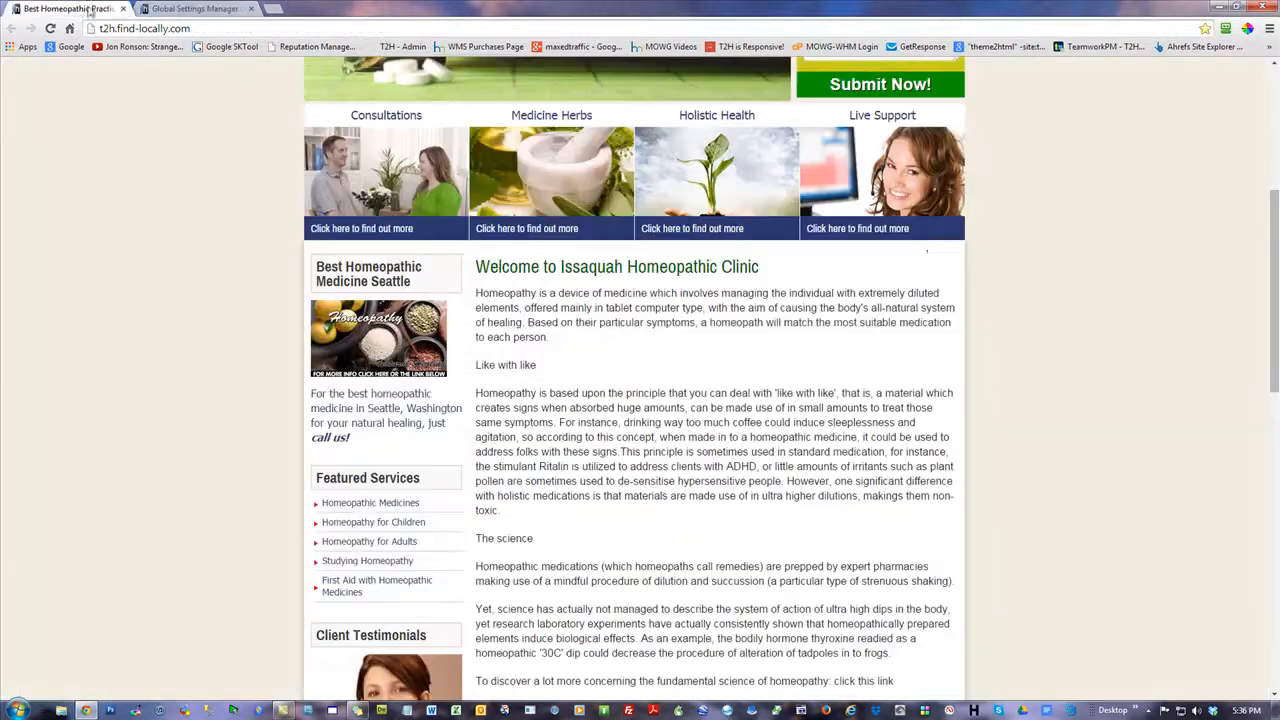
{"action": "scroll", "coordinate": [1130, 310], "scroll_direction": "up", "scroll_amount": 2}
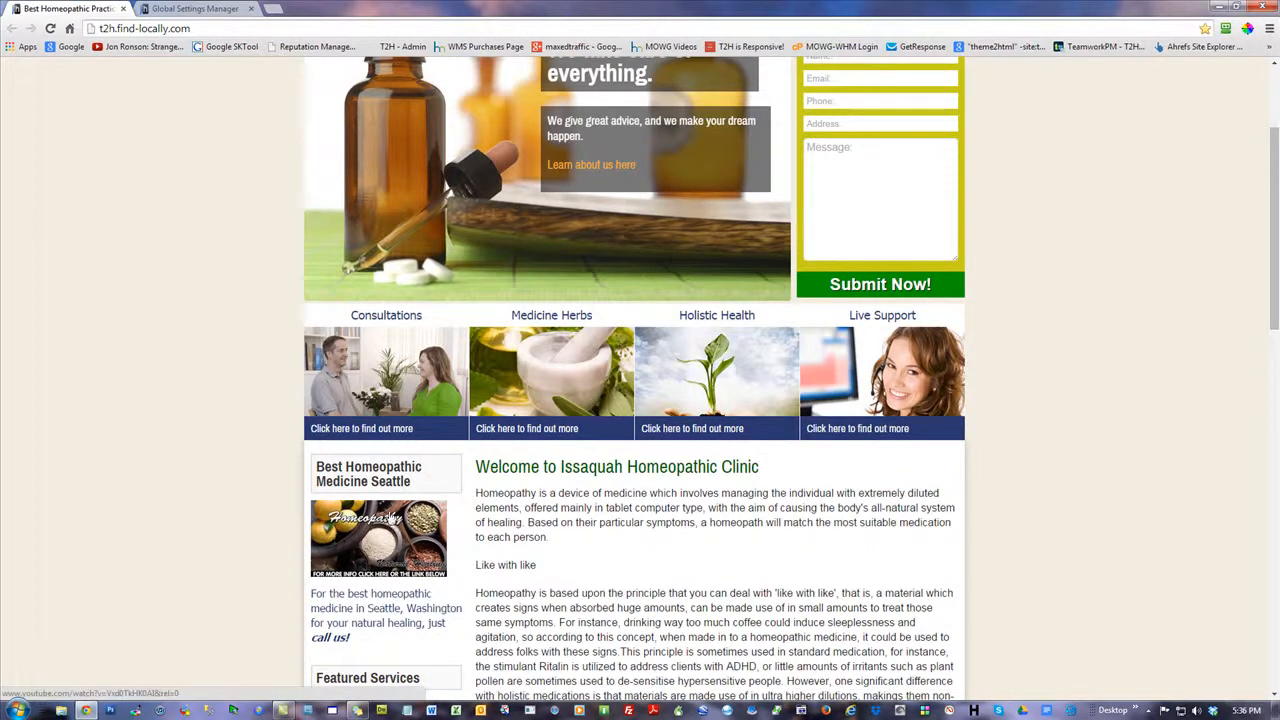
{"action": "scroll", "coordinate": [335, 518], "scroll_direction": "down", "scroll_amount": 3}
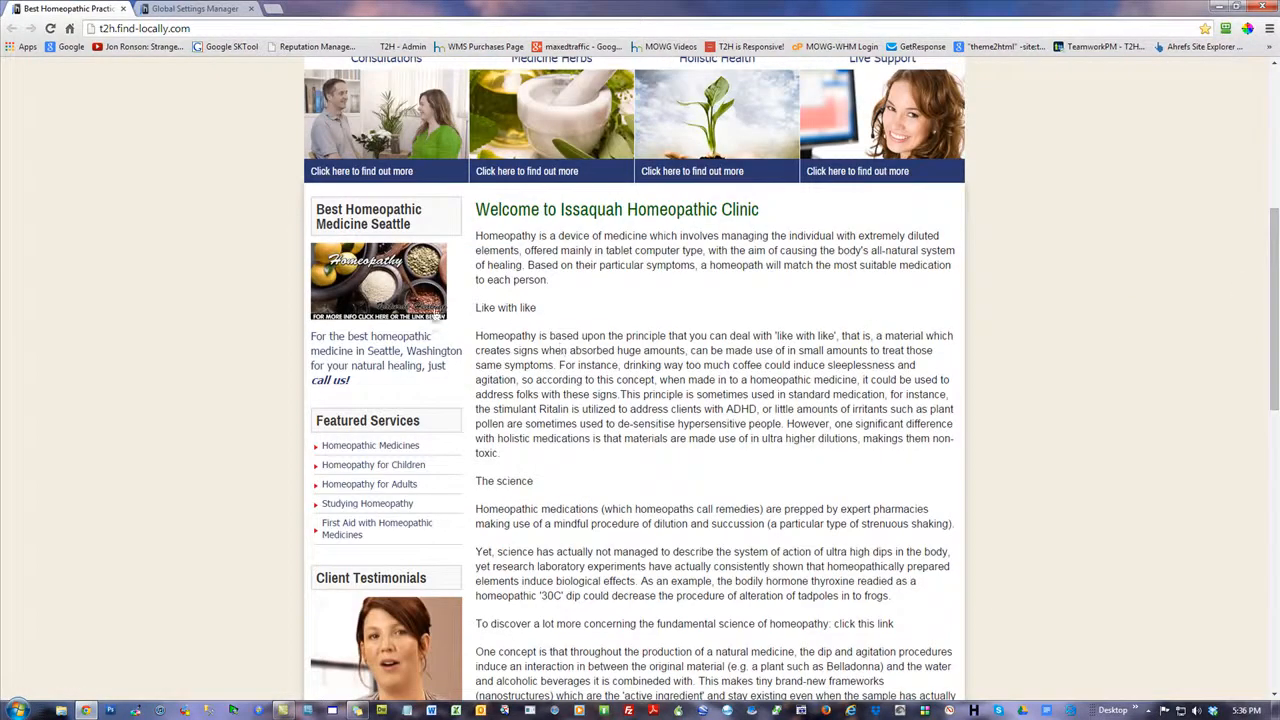
{"action": "left_click", "coordinate": [370, 288]}
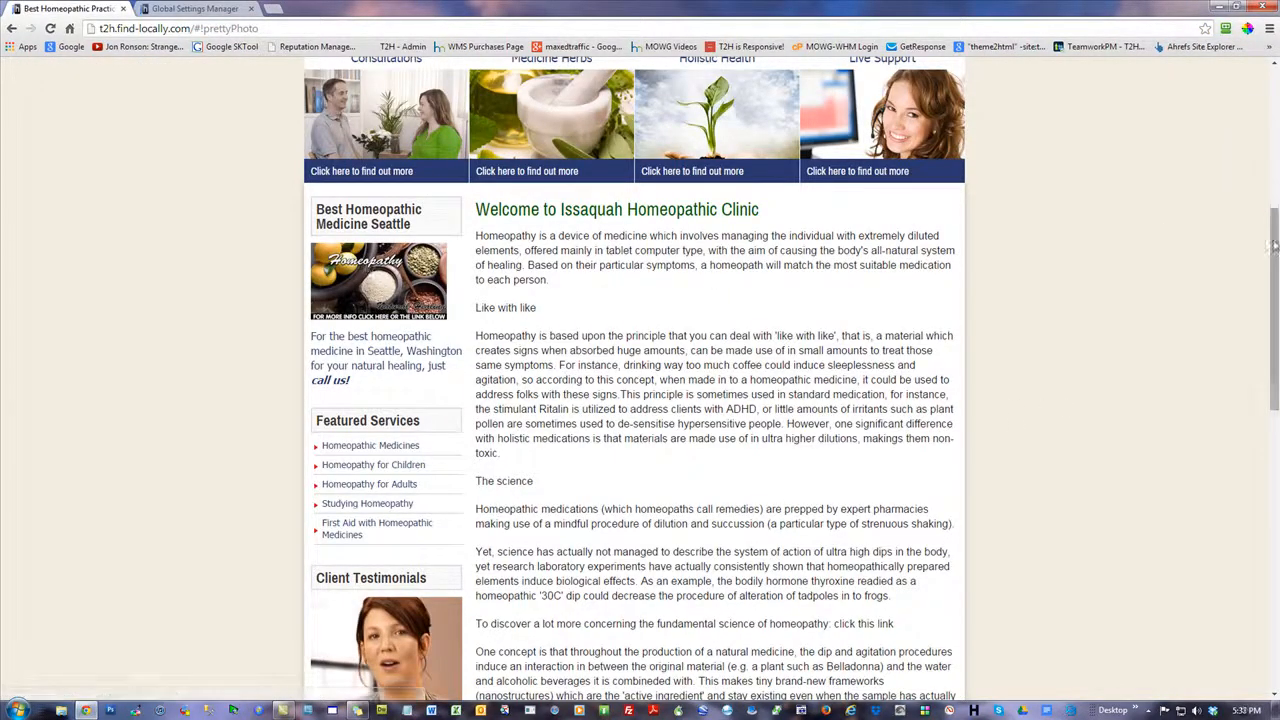
Examine the images in the homeopathy home page's sidebar, from the Best Homeopathic Medicine Seattle box to the Client Testimonials photo
{"action": "scroll", "coordinate": [1010, 362], "scroll_direction": "down", "scroll_amount": 3}
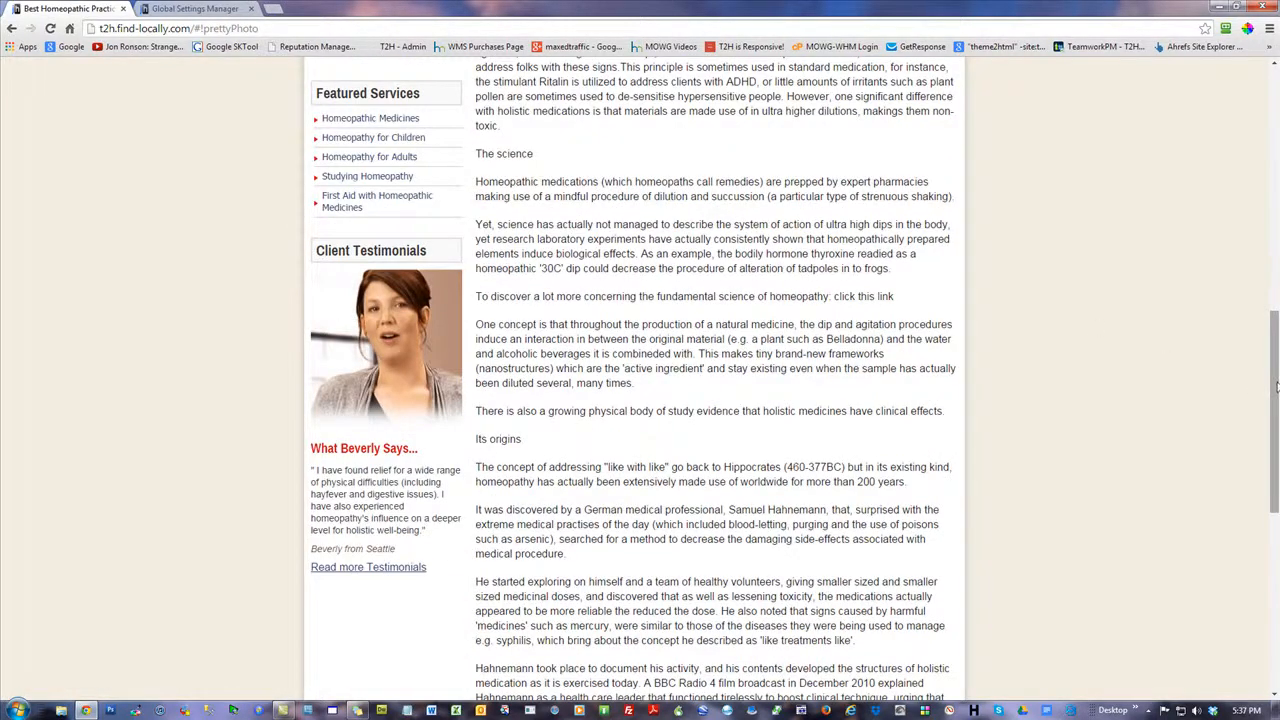
{"action": "scroll", "coordinate": [1262, 385], "scroll_direction": "up", "scroll_amount": 2}
{"action": "scroll", "coordinate": [440, 64], "scroll_direction": "up", "scroll_amount": 1}
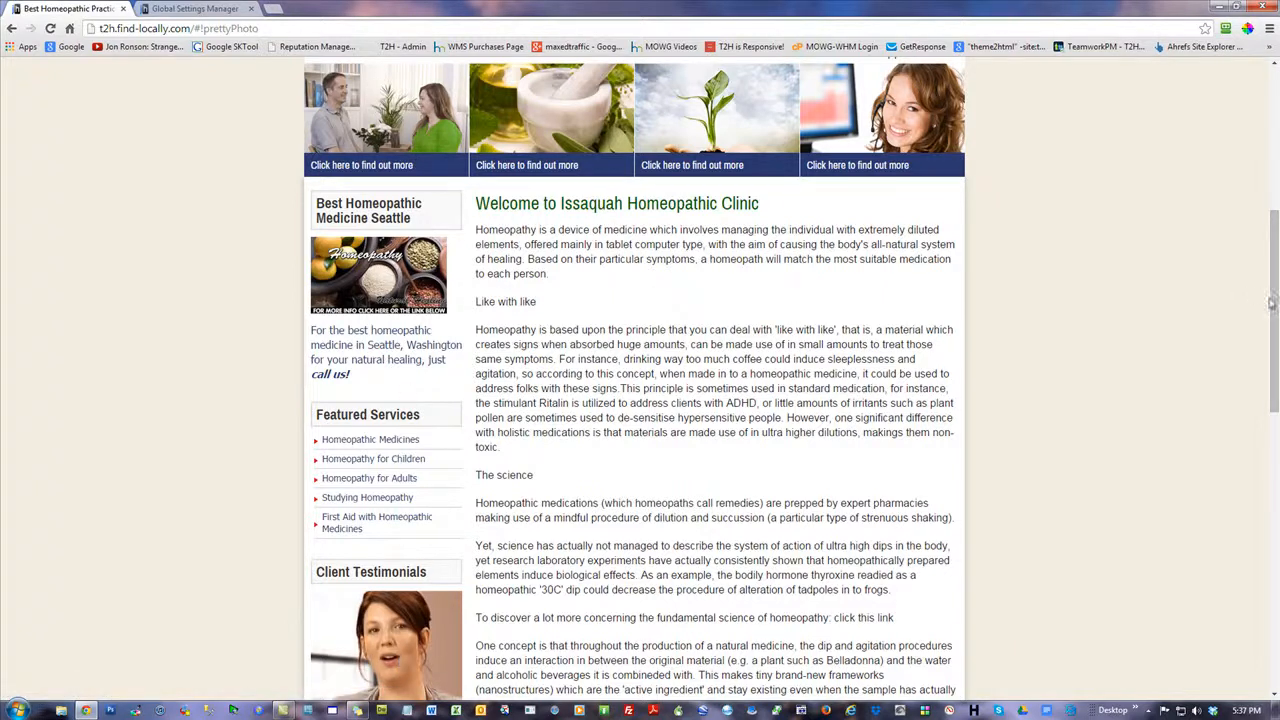
{"action": "scroll", "coordinate": [1274, 310], "scroll_direction": "down", "scroll_amount": 3}
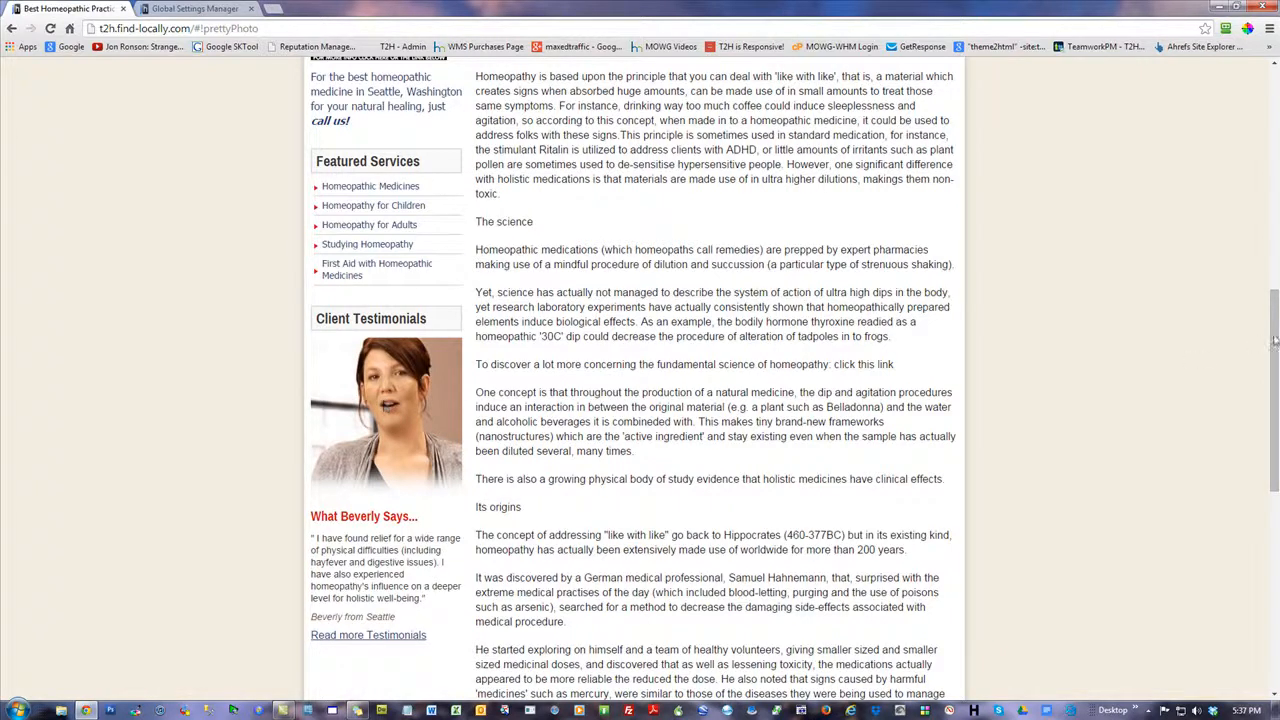
{"action": "scroll", "coordinate": [966, 303], "scroll_direction": "up", "scroll_amount": 4}
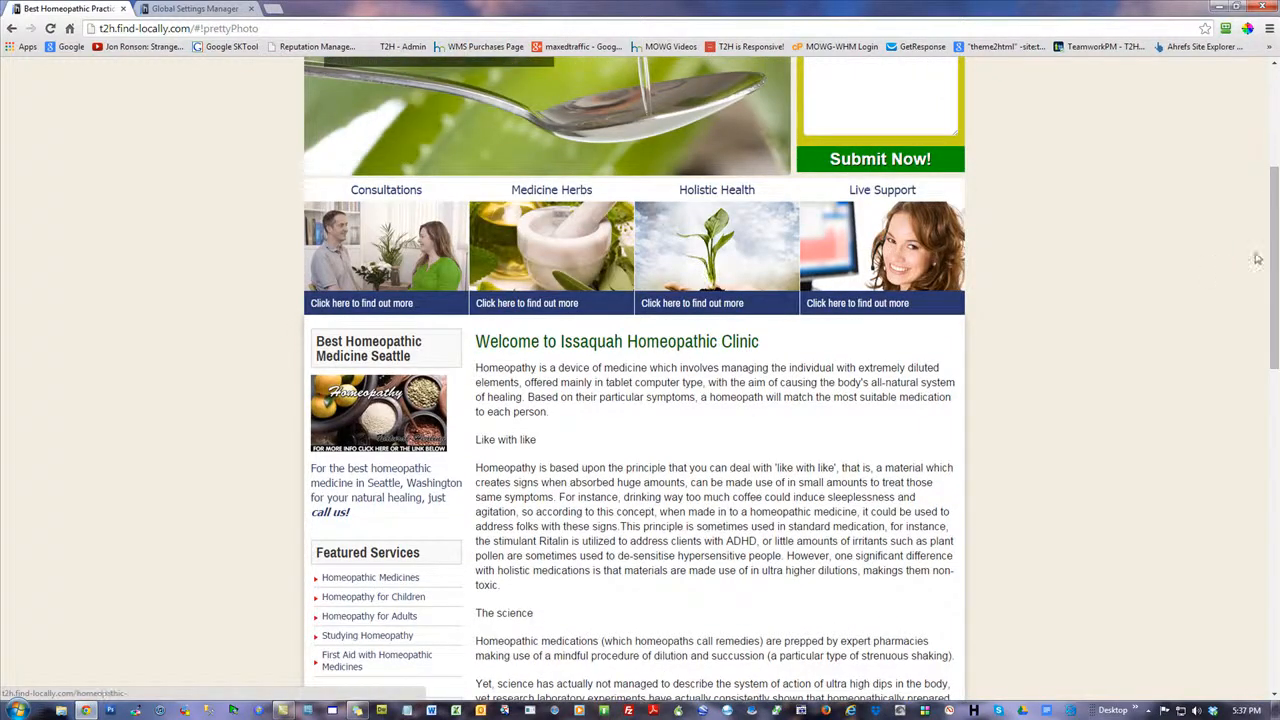
{"action": "left_click_drag", "start_coordinate": [1276, 233], "coordinate": [1277, 260]}
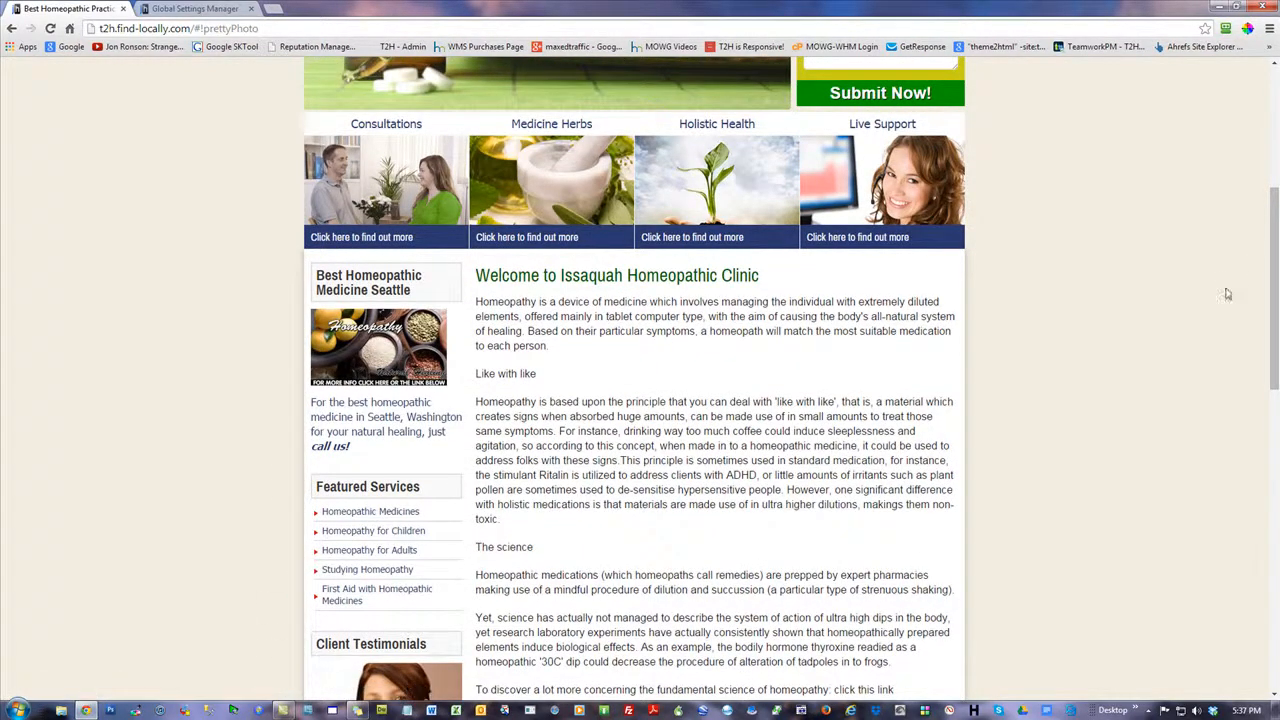
{"action": "mouse_move", "coordinate": [1273, 288]}
{"action": "left_mouse_down"}
{"action": "mouse_move", "coordinate": [1270, 358]}
{"action": "mouse_move", "coordinate": [1262, 325]}
{"action": "mouse_move", "coordinate": [1259, 339]}
{"action": "mouse_move", "coordinate": [1274, 340]}
{"action": "mouse_move", "coordinate": [1273, 297]}
{"action": "left_mouse_up"}
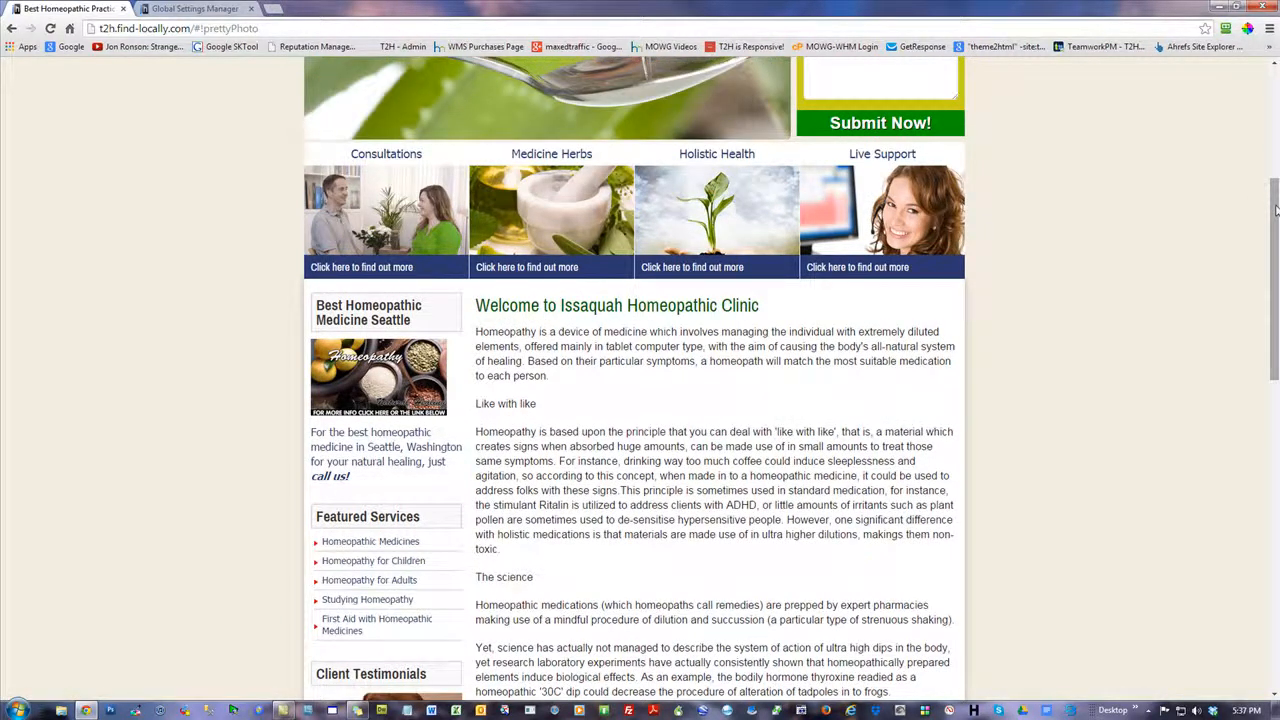
Examine the Our Services images on the homeopathy home page and return to its main banner
{"action": "scroll", "coordinate": [416, 200], "scroll_direction": "down", "scroll_amount": 5}
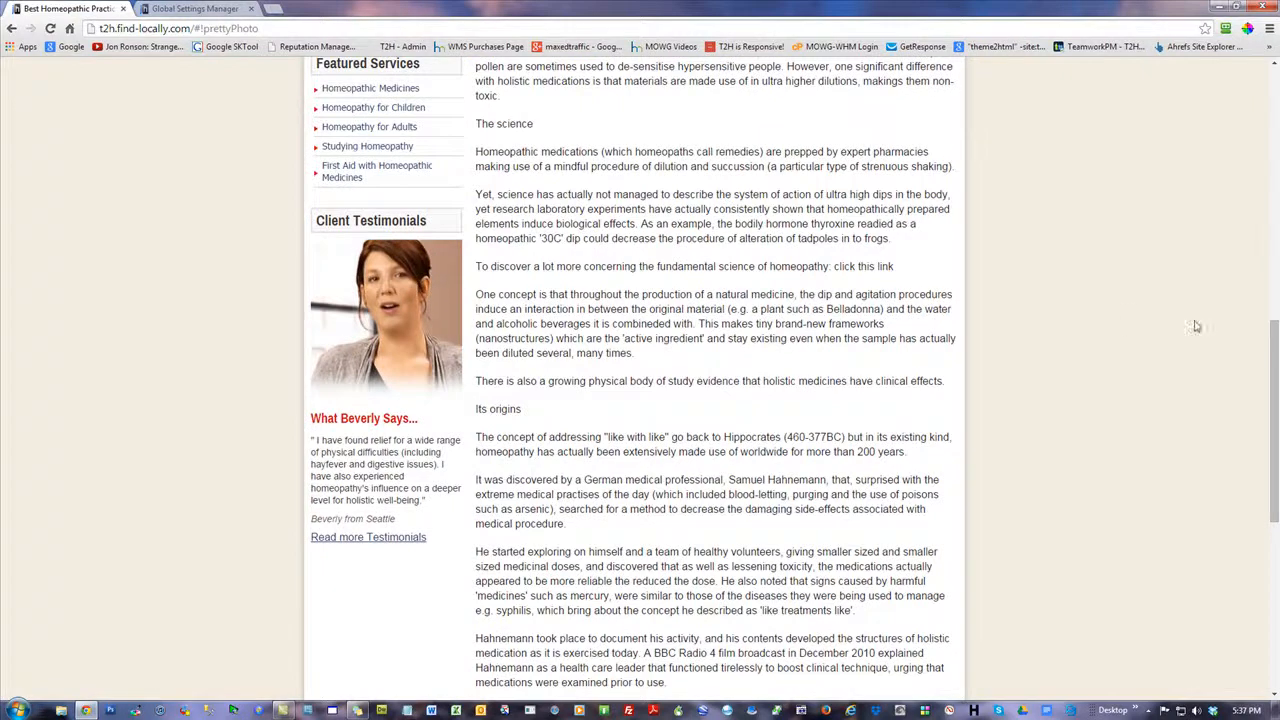
{"action": "left_click_drag", "start_coordinate": [1275, 390], "coordinate": [1272, 507]}
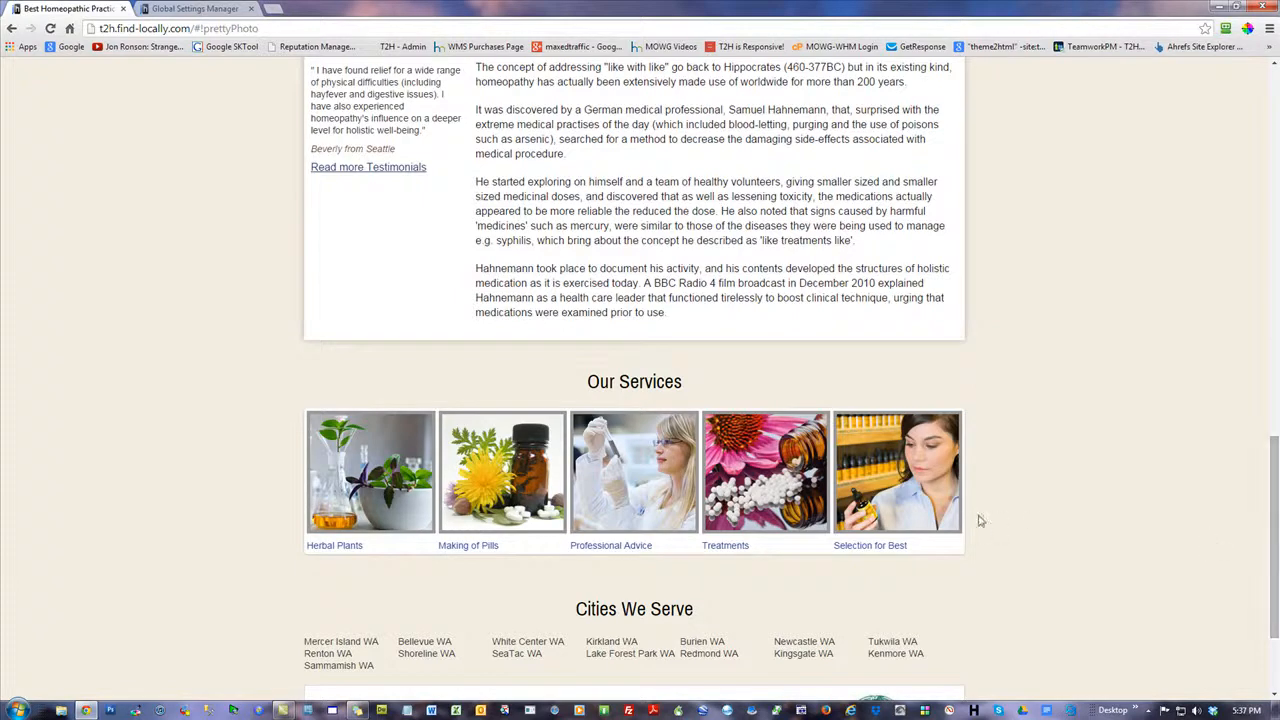
{"action": "left_click_drag", "start_coordinate": [1273, 515], "coordinate": [1237, 343]}
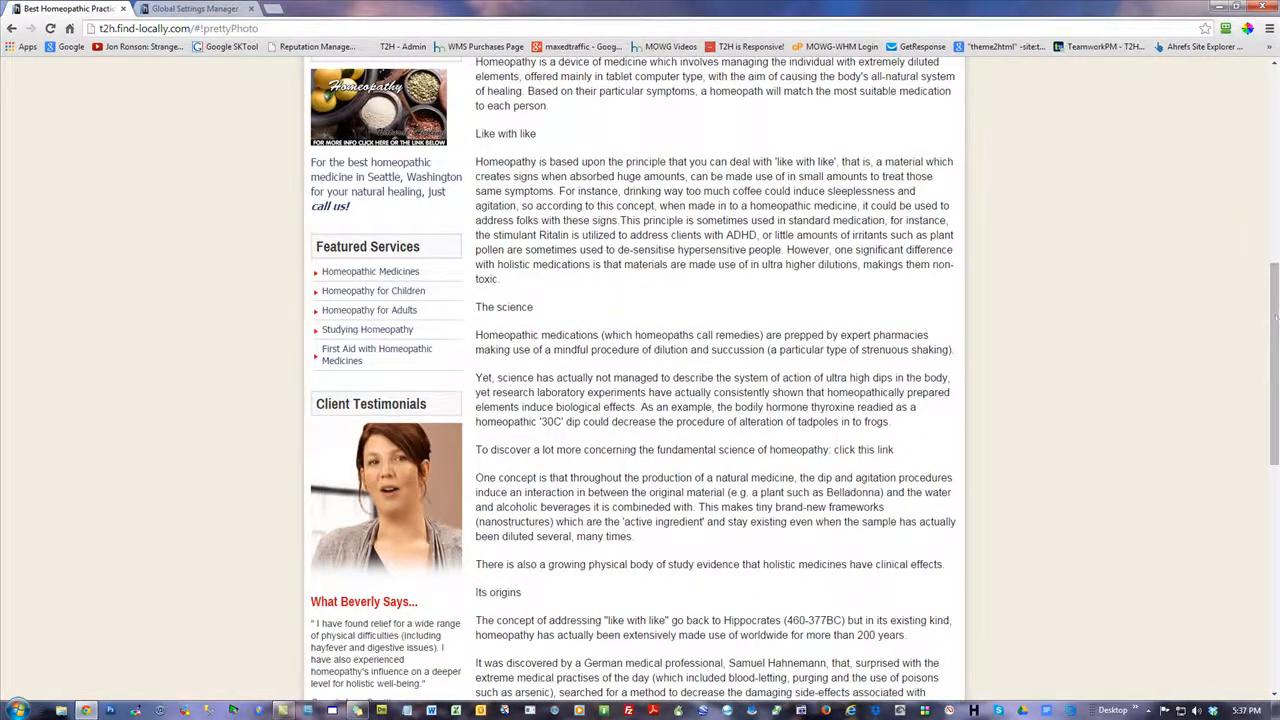
{"action": "scroll", "coordinate": [1086, 274], "scroll_direction": "up", "scroll_amount": 5}
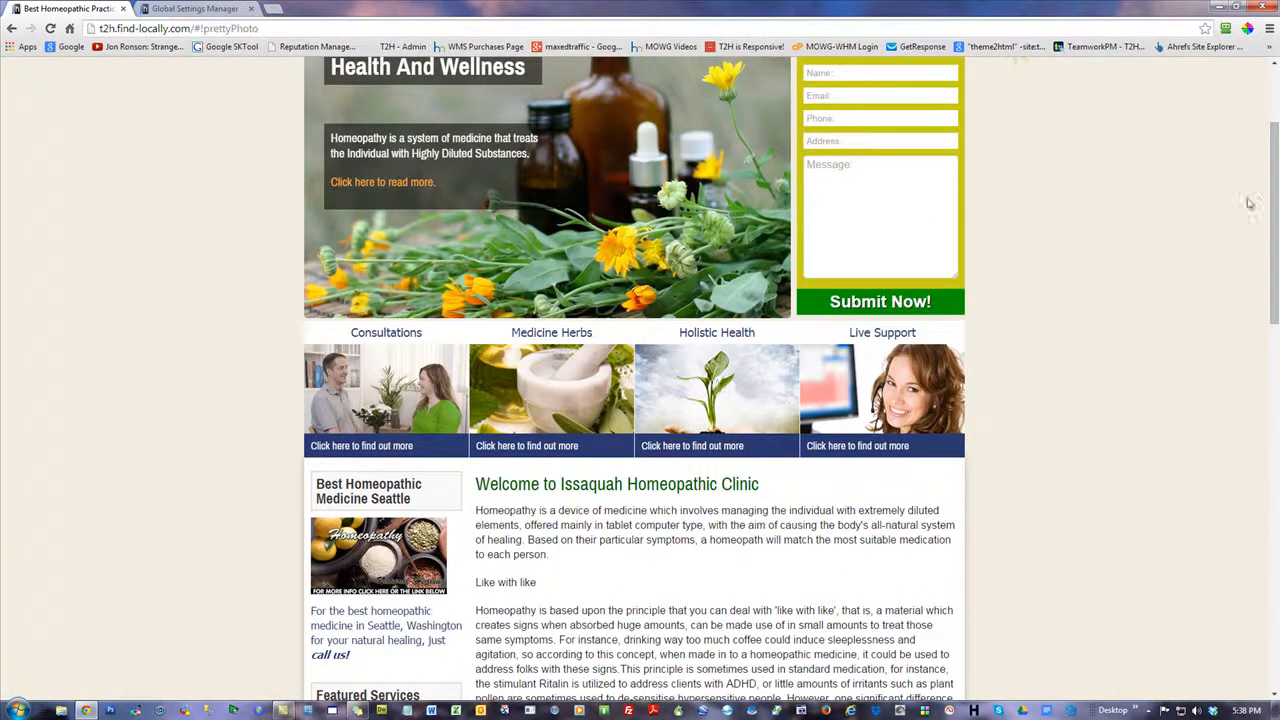
{"action": "scroll", "coordinate": [993, 297], "scroll_direction": "up", "scroll_amount": 2}
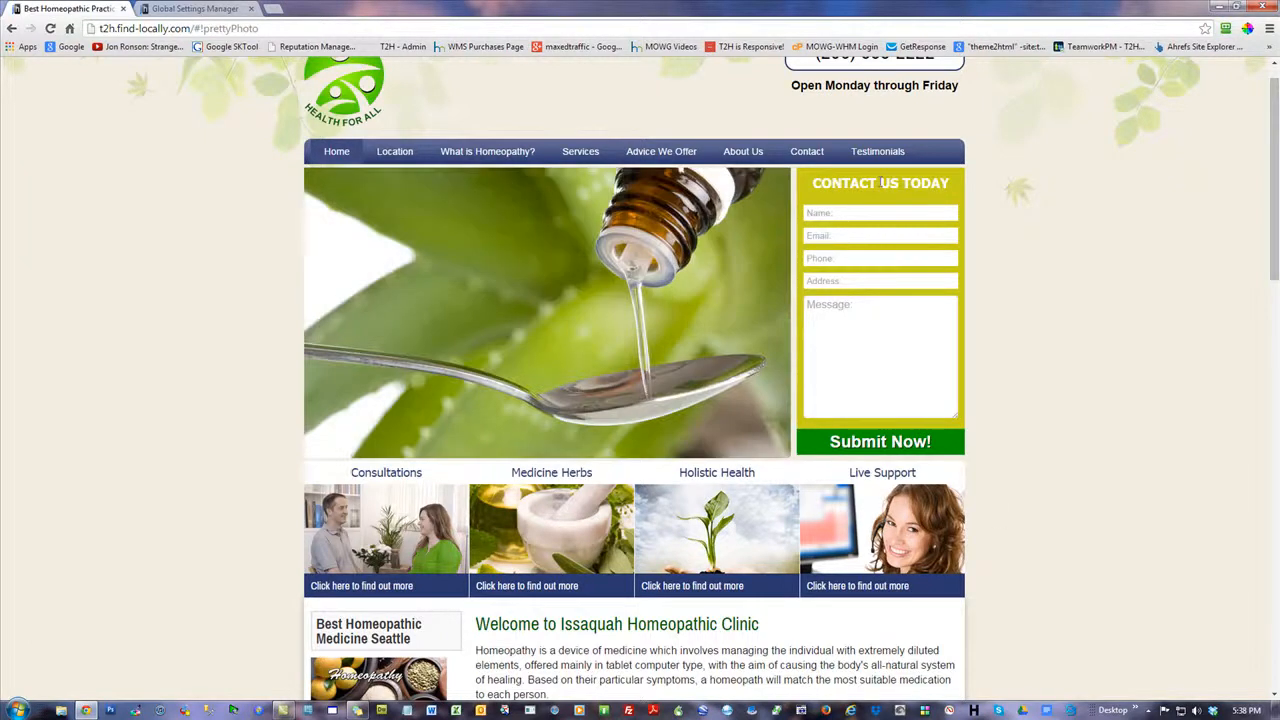
{"action": "mouse_move", "coordinate": [1276, 120]}
{"action": "left_mouse_down"}
{"action": "mouse_move", "coordinate": [1276, 382]}
{"action": "mouse_move", "coordinate": [1276, 111]}
{"action": "left_mouse_up"}
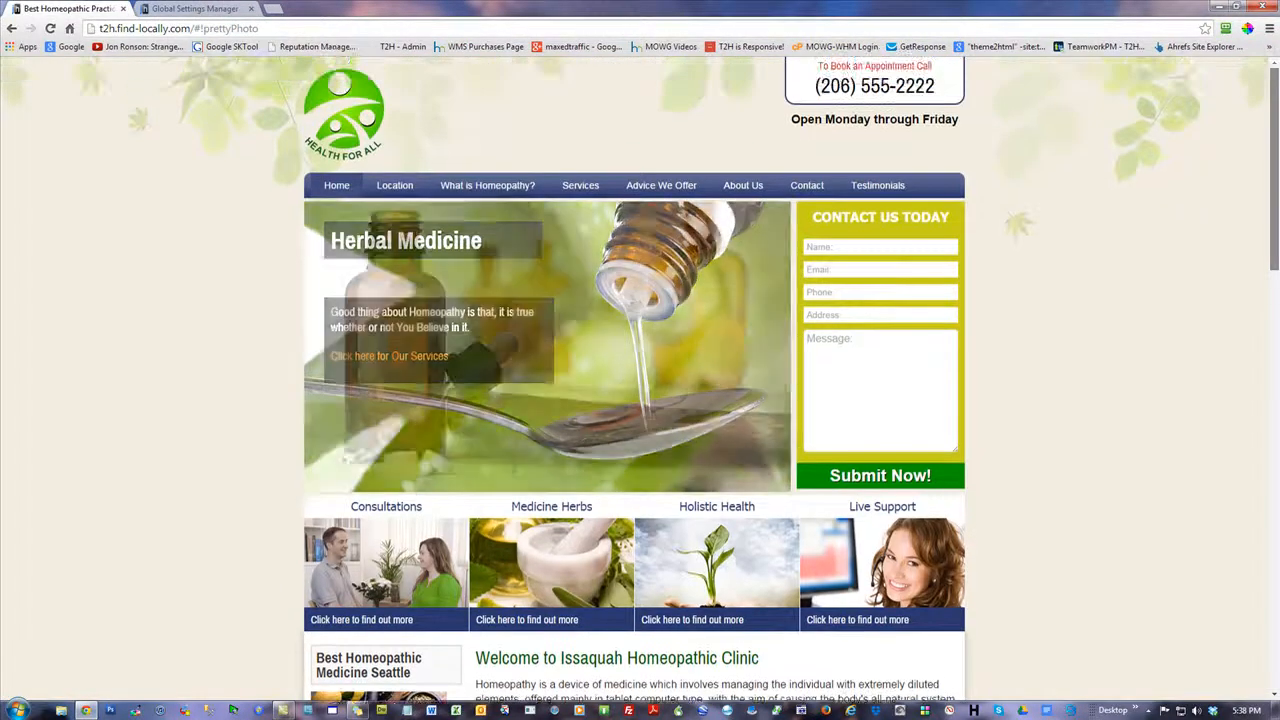
Enable the PLUMBER theme in the admin panel's Theme Template Manager and reload the live home page
{"action": "left_click", "coordinate": [195, 8]}
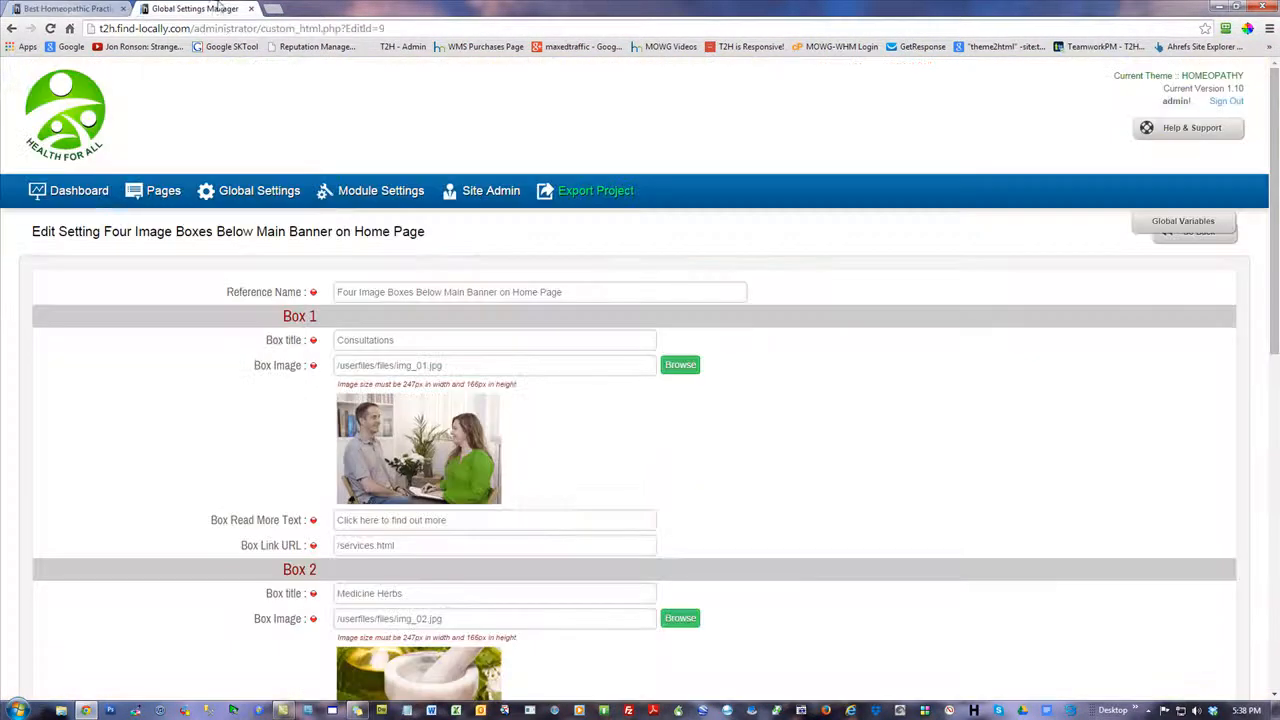
{"action": "left_click", "coordinate": [72, 193]}
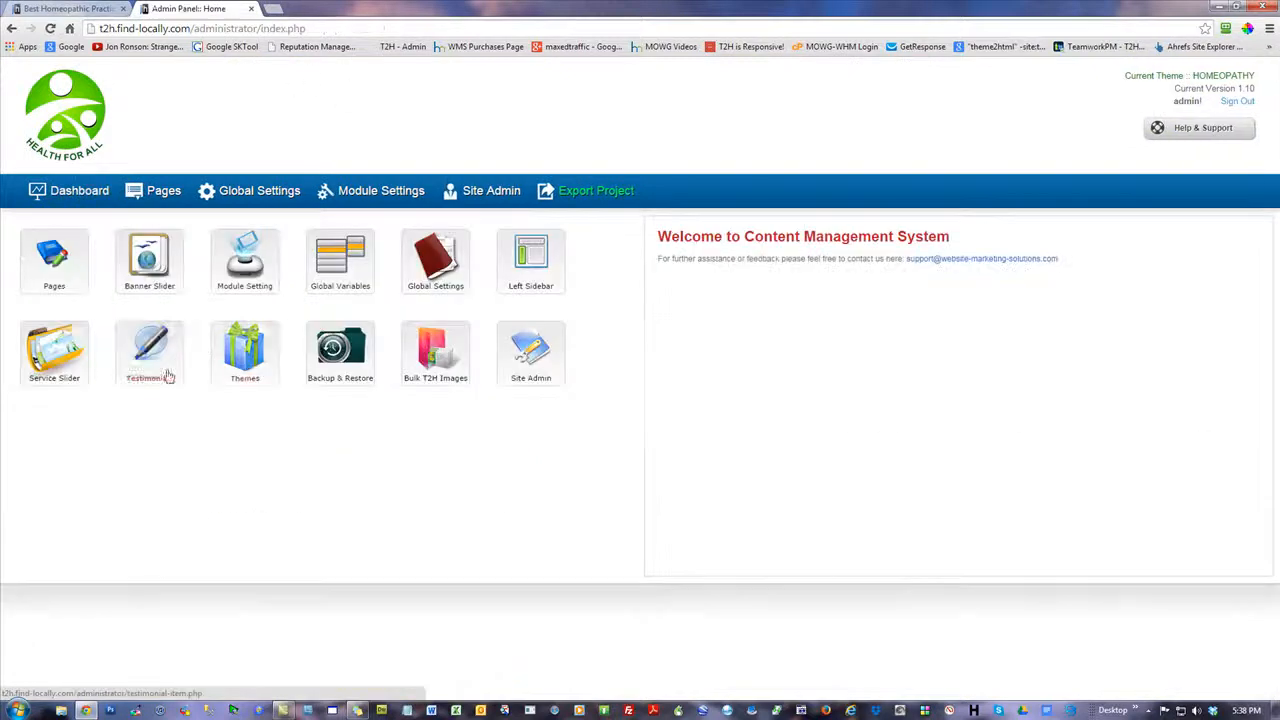
{"action": "left_click", "coordinate": [258, 362]}
{"action": "left_click", "coordinate": [1145, 322]}
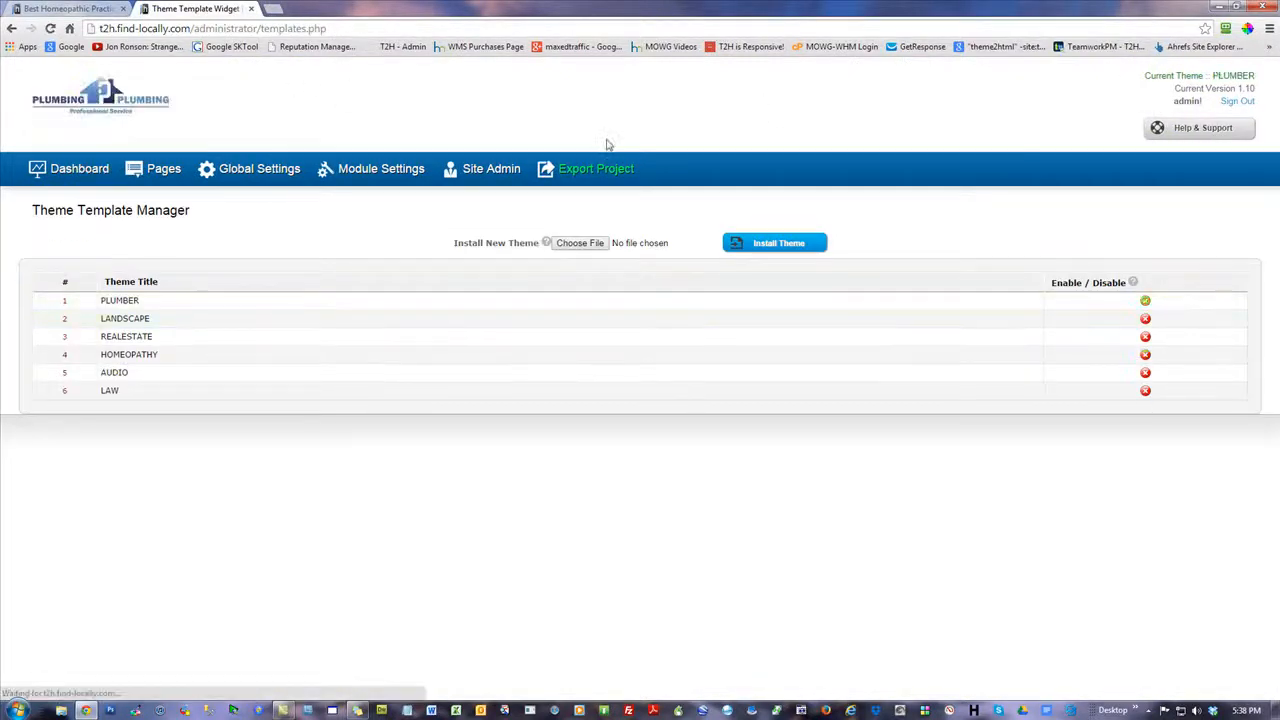
{"action": "left_click", "coordinate": [93, 10]}
{"action": "key", "text": "F5"}
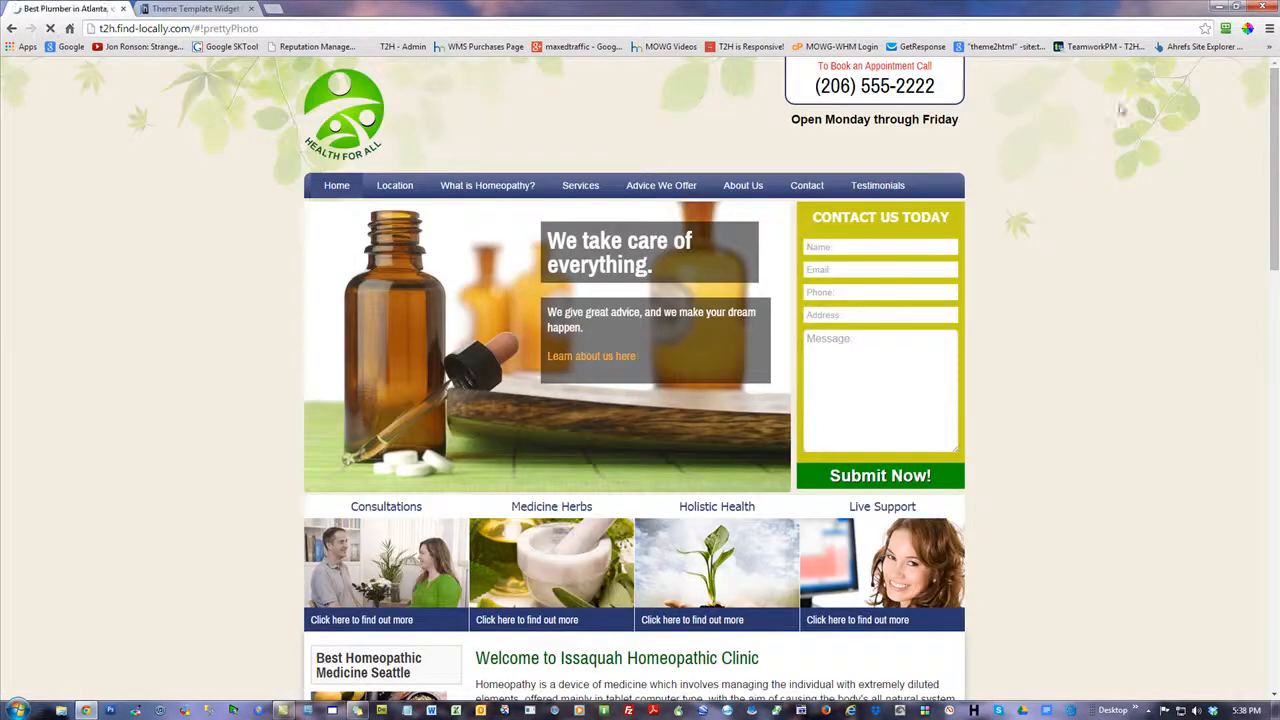
Examine the plumbing home page's images, from the sidebar and testimonial photo to the Our Services pictures and footer accreditation badges
{"action": "scroll", "coordinate": [1274, 110], "scroll_direction": "down", "scroll_amount": 5}
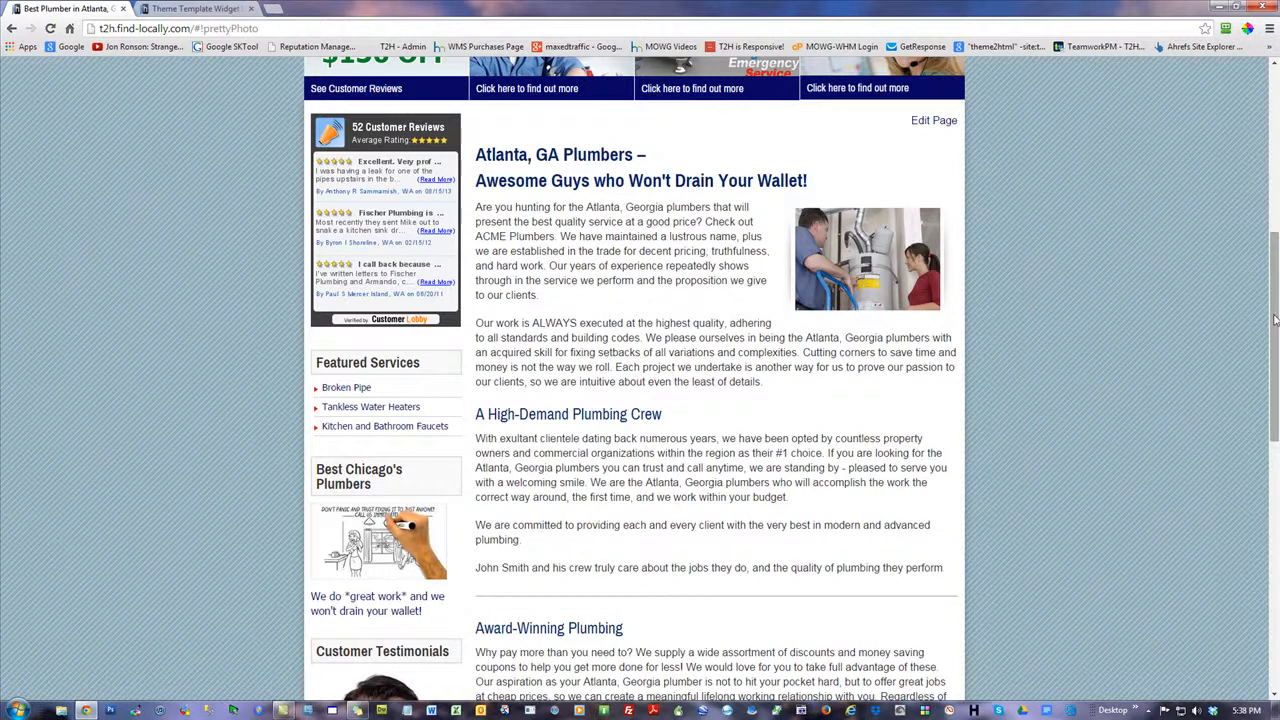
{"action": "scroll", "coordinate": [1272, 340], "scroll_direction": "down", "scroll_amount": 1}
{"action": "scroll", "coordinate": [390, 283], "scroll_direction": "down", "scroll_amount": 3}
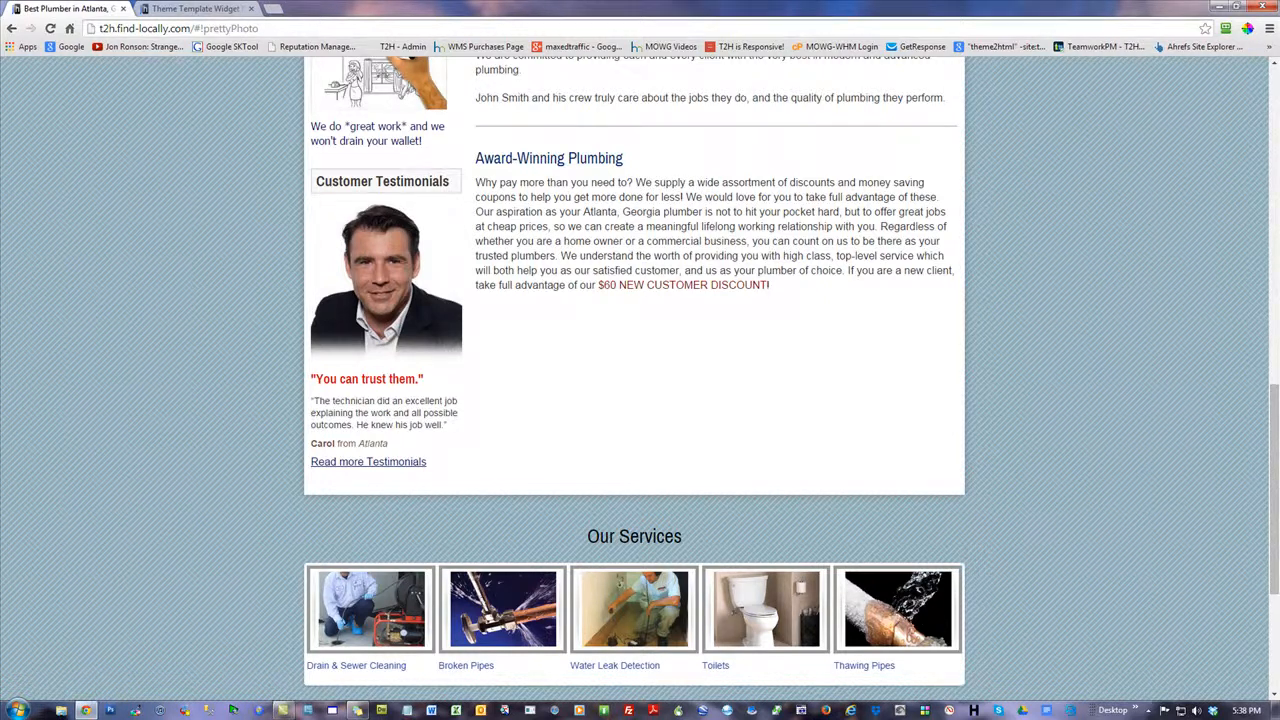
{"action": "scroll", "coordinate": [1079, 488], "scroll_direction": "down", "scroll_amount": 1}
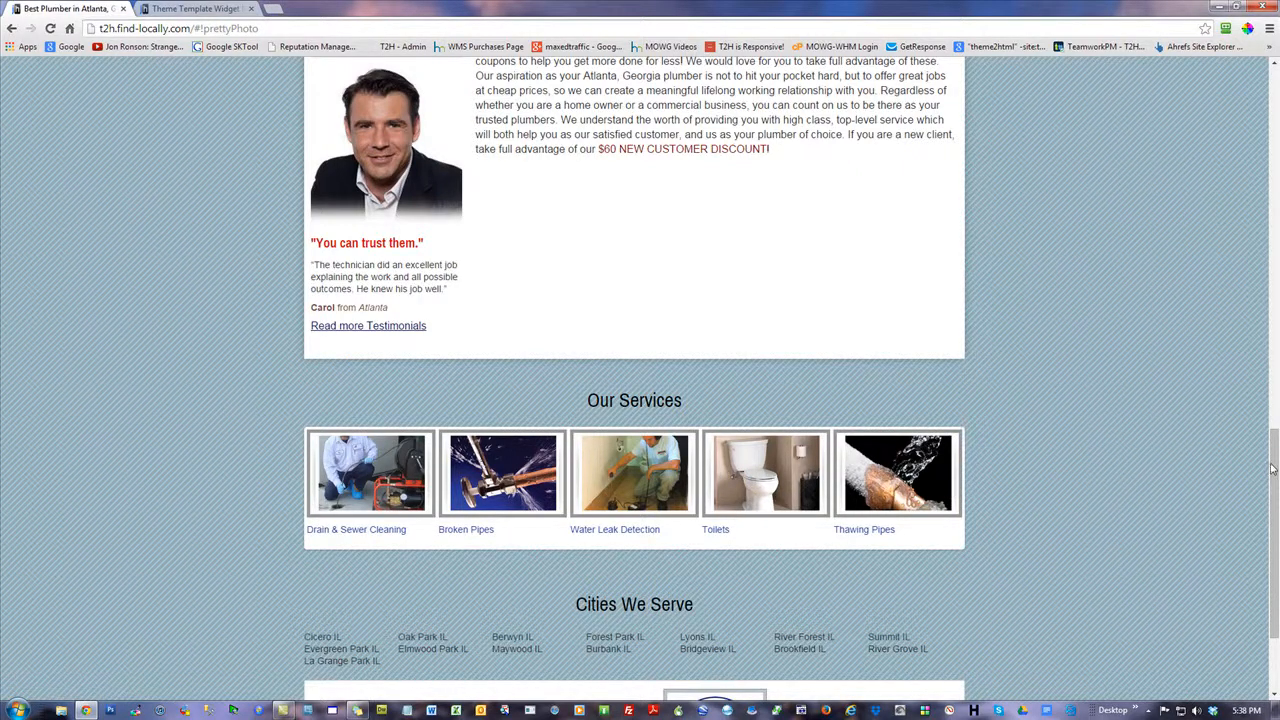
{"action": "scroll", "coordinate": [1274, 466], "scroll_direction": "down", "scroll_amount": 1}
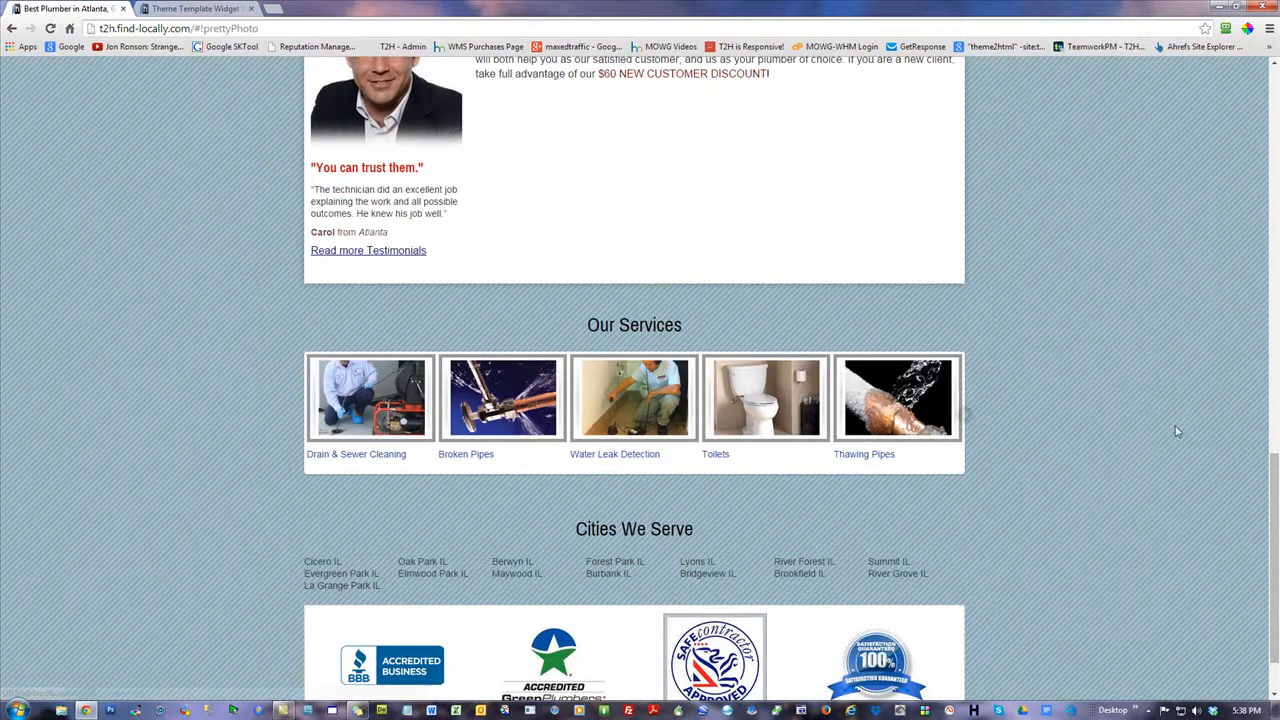
{"action": "scroll", "coordinate": [1267, 540], "scroll_direction": "down", "scroll_amount": 1}
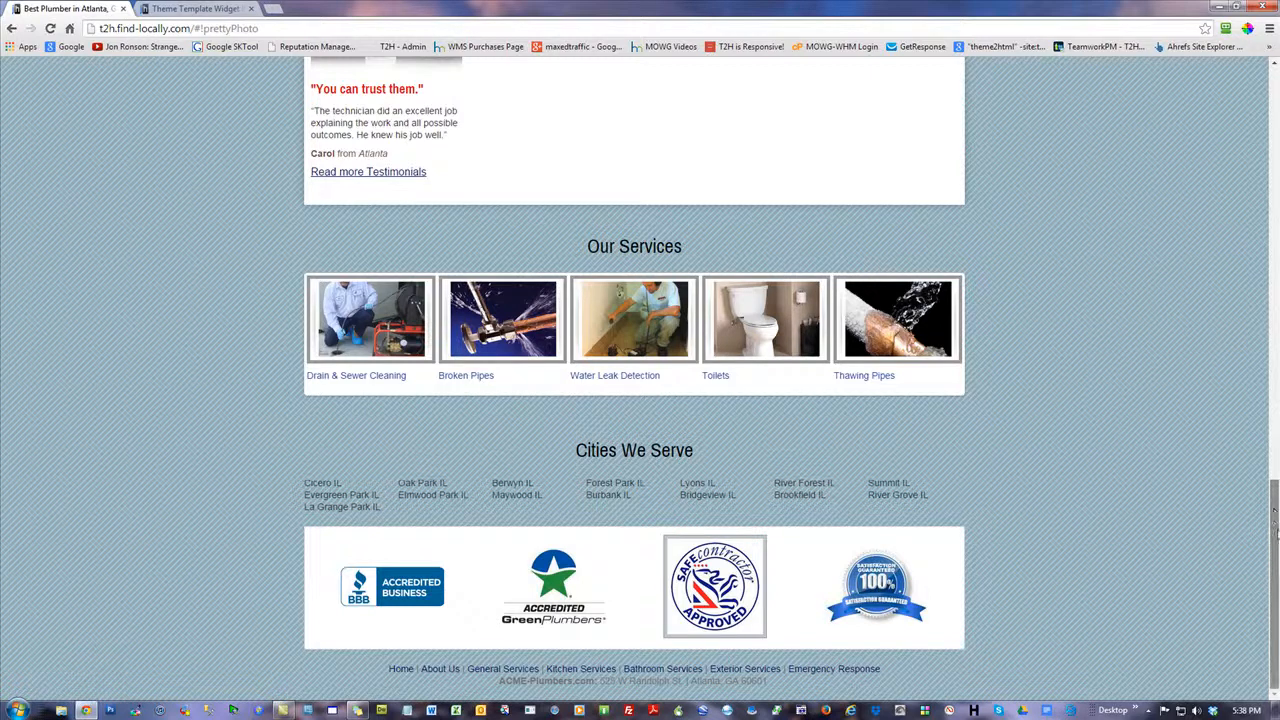
{"action": "mouse_move", "coordinate": [1275, 535]}
{"action": "left_mouse_down"}
{"action": "mouse_move", "coordinate": [1275, 438]}
{"action": "mouse_move", "coordinate": [1271, 535]}
{"action": "left_mouse_up"}
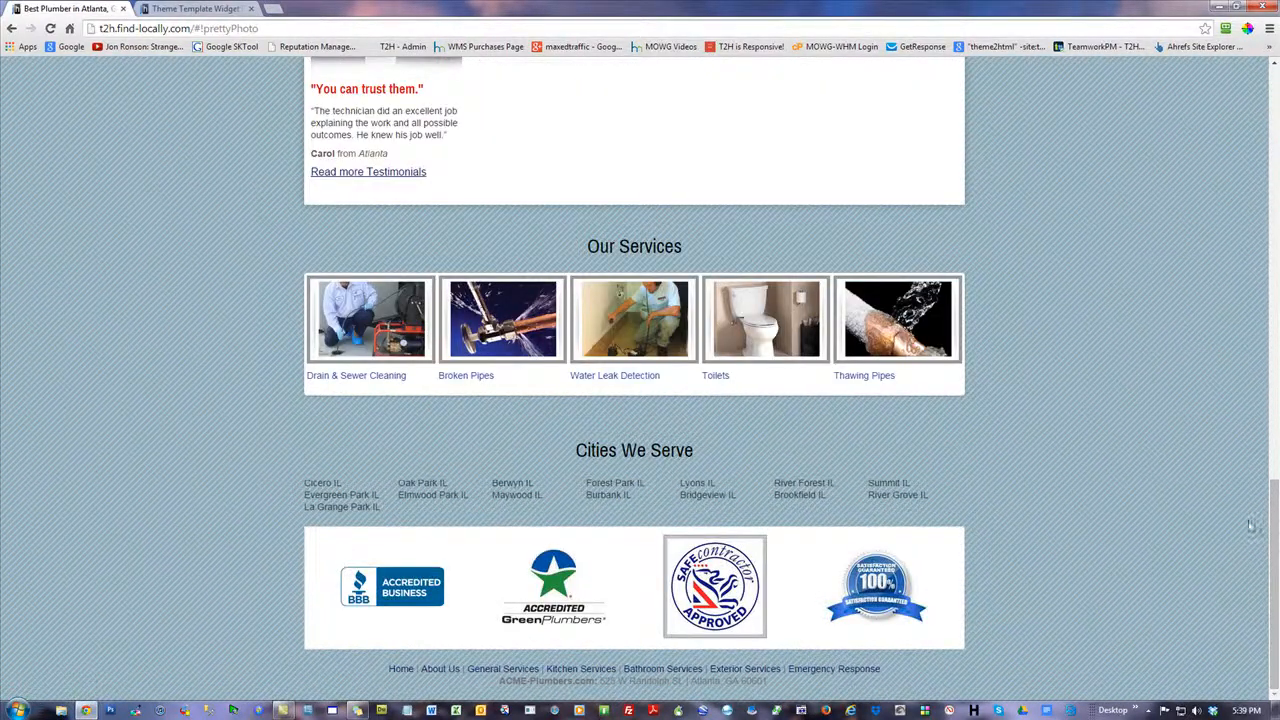
Check the theme list in the Theme Template Manager and return to the main banner of the live plumbing home page
{"action": "left_click", "coordinate": [182, 9]}
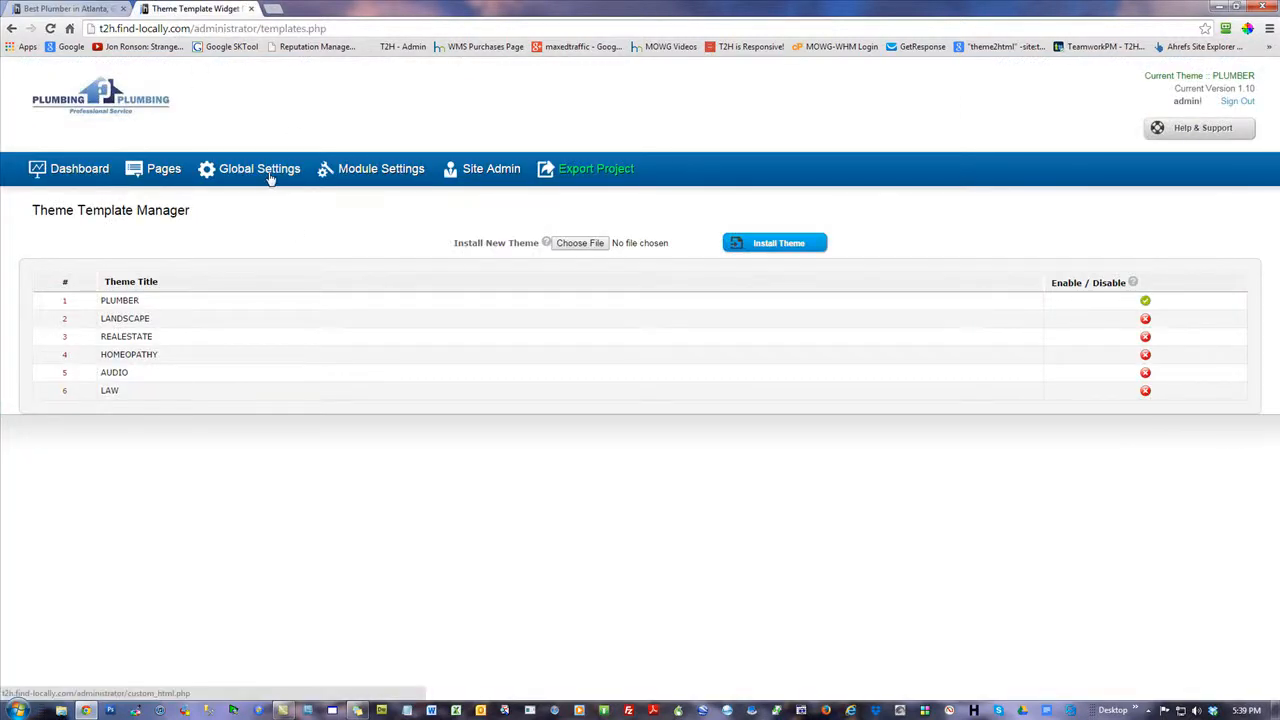
{"action": "left_click", "coordinate": [86, 9]}
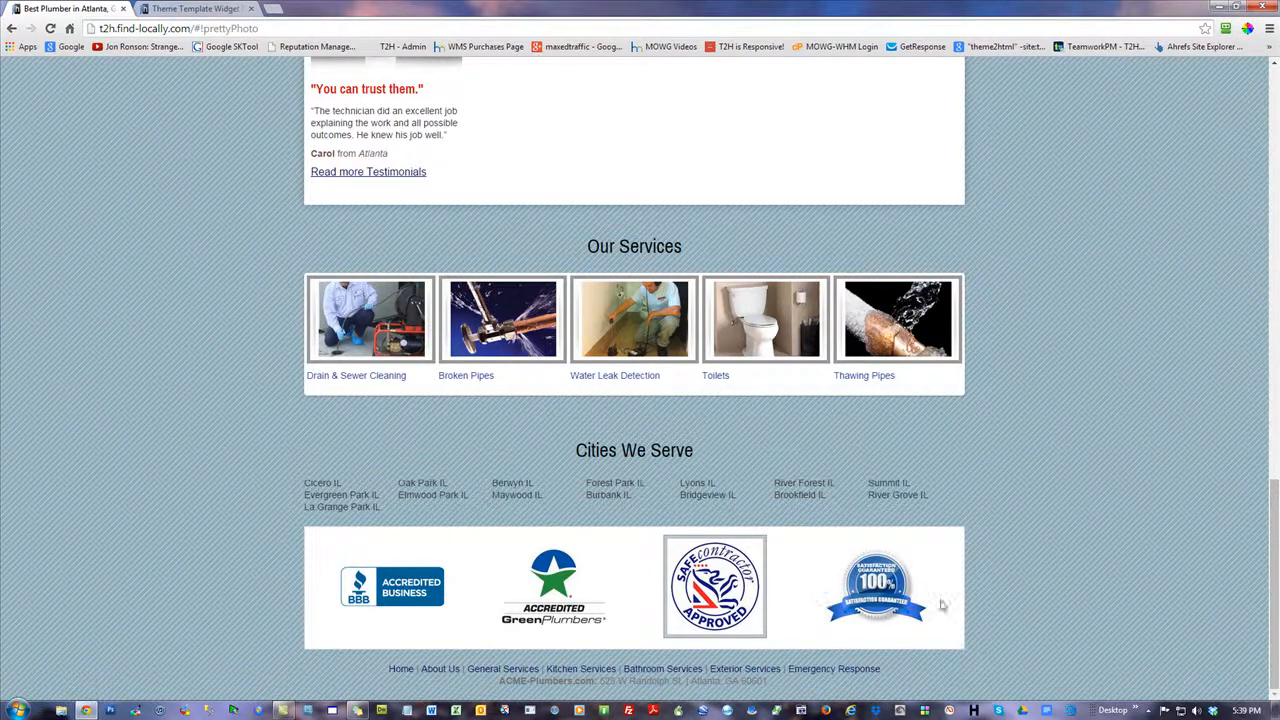
{"action": "left_click_drag", "start_coordinate": [1274, 556], "coordinate": [1265, 90]}
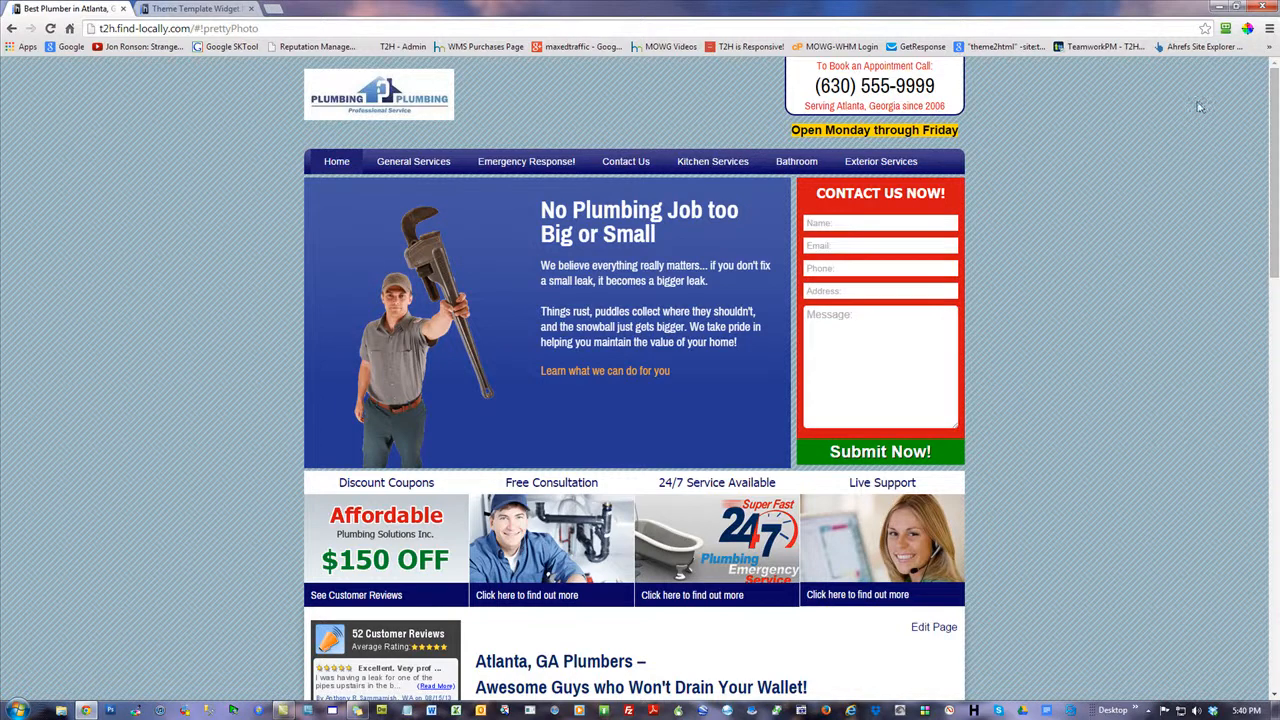
Search Google for "image database" in a new browser tab
{"action": "left_click", "coordinate": [145, 8]}
{"action": "double_click", "coordinate": [380, 15]}
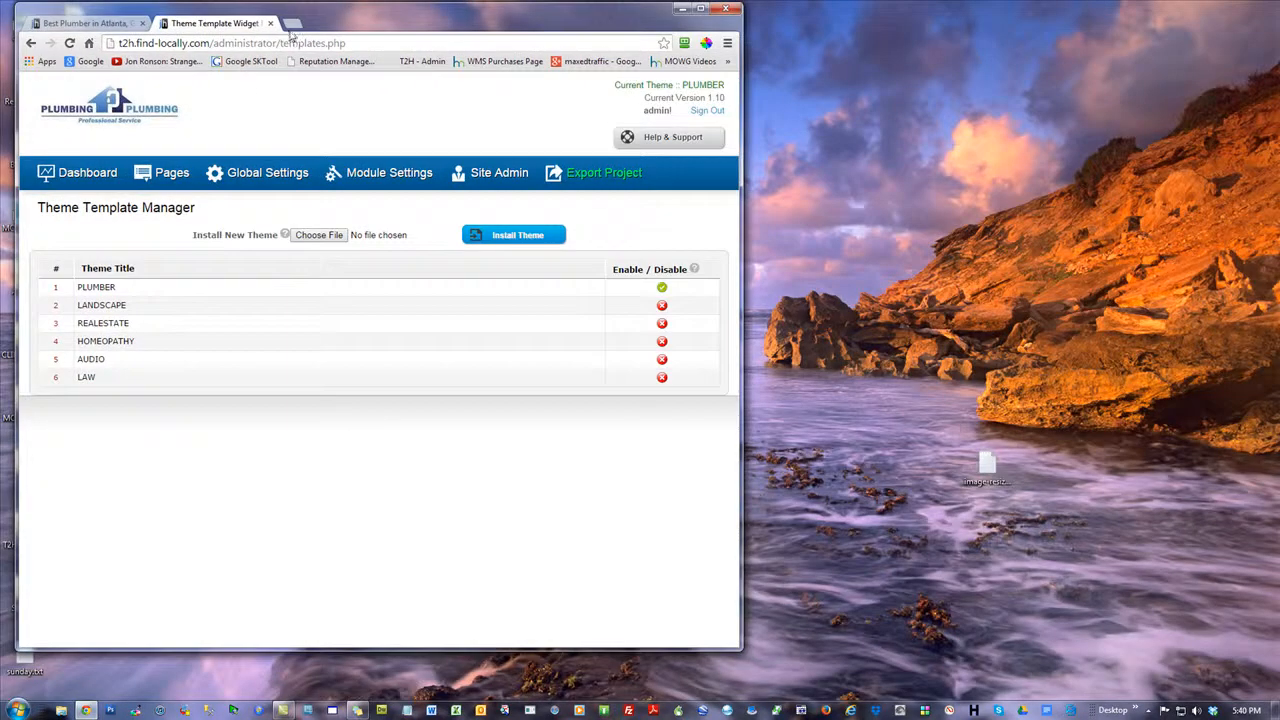
{"action": "left_click", "coordinate": [420, 22]}
{"action": "left_click", "coordinate": [700, 8]}
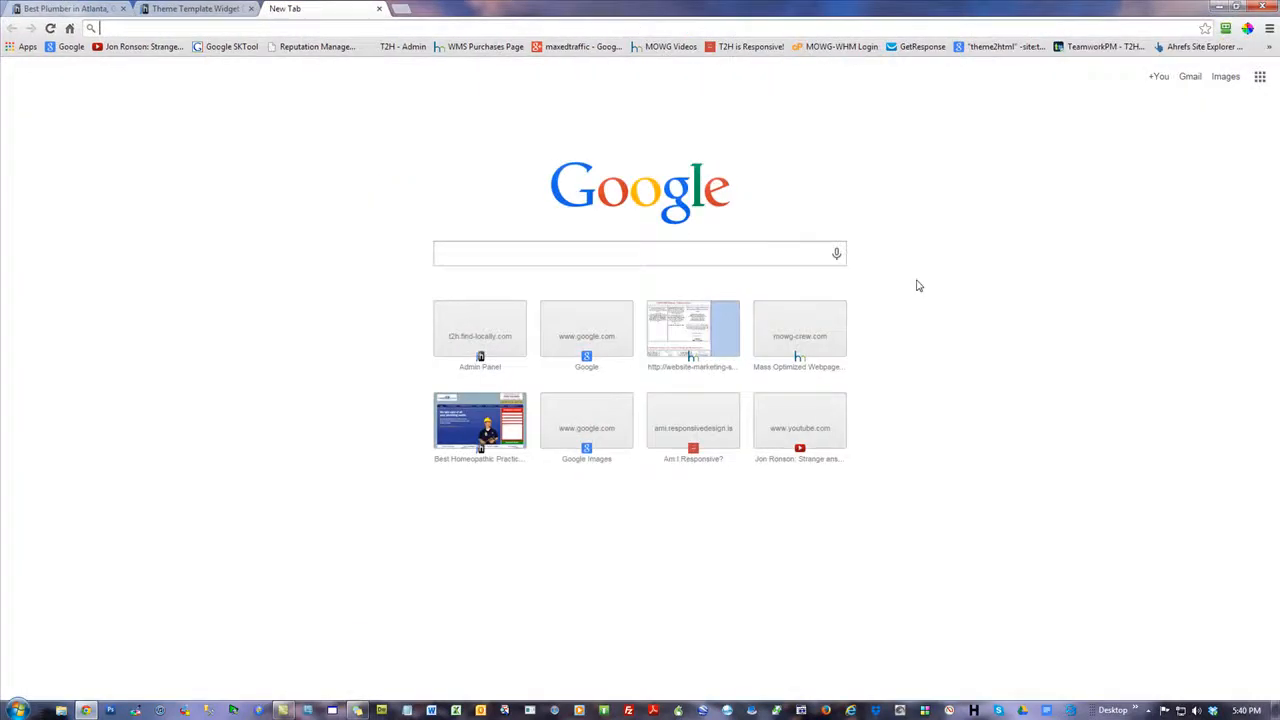
{"action": "left_click", "coordinate": [561, 252]}
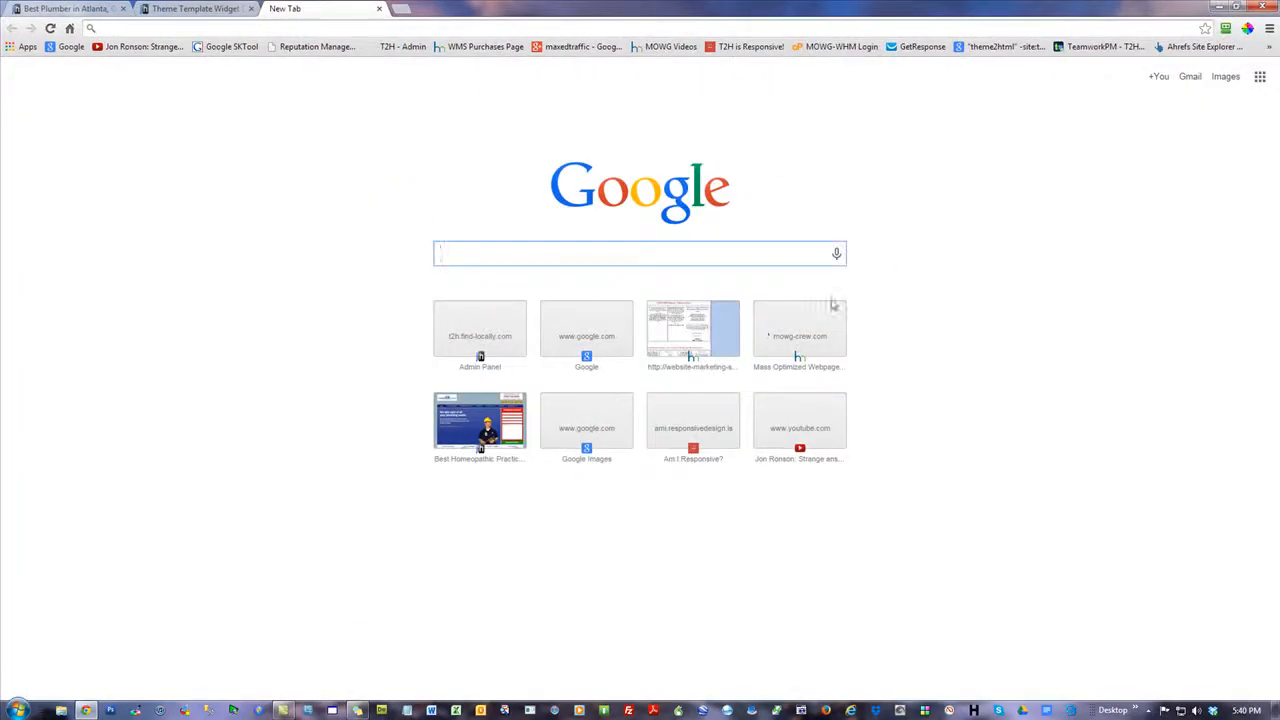
{"action": "type", "text": "image database"}
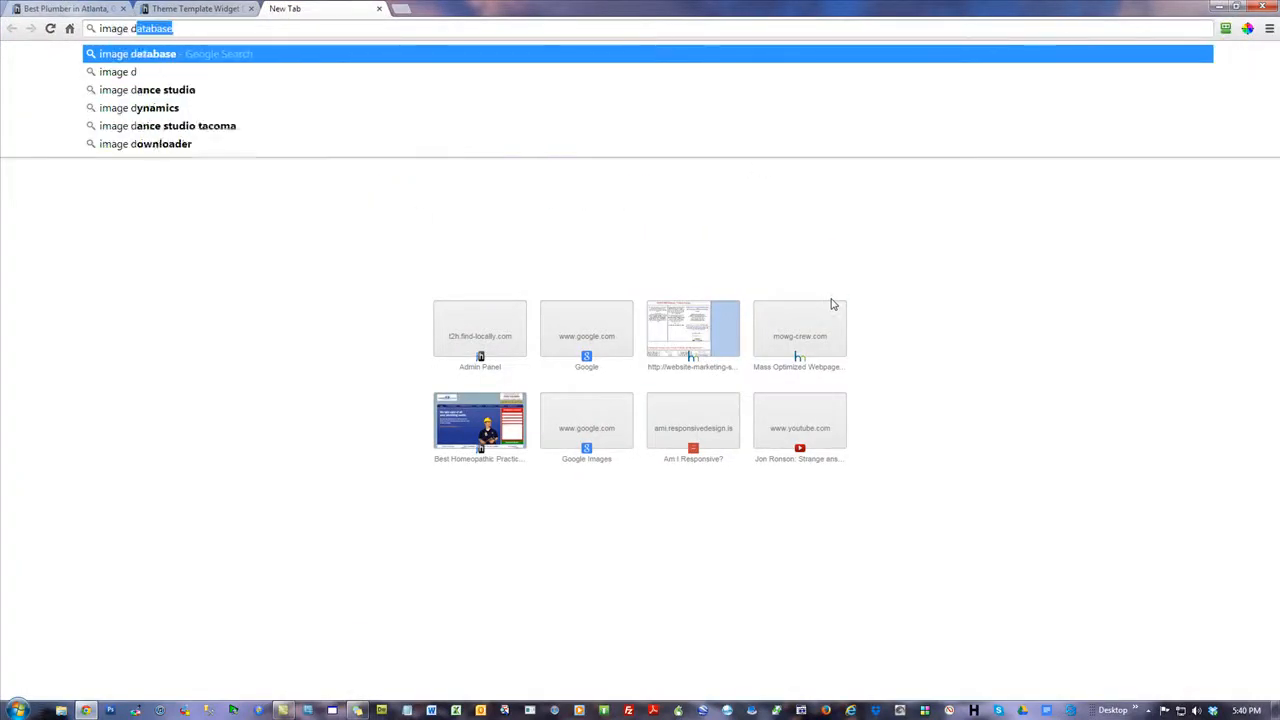
{"action": "key", "text": "Return"}
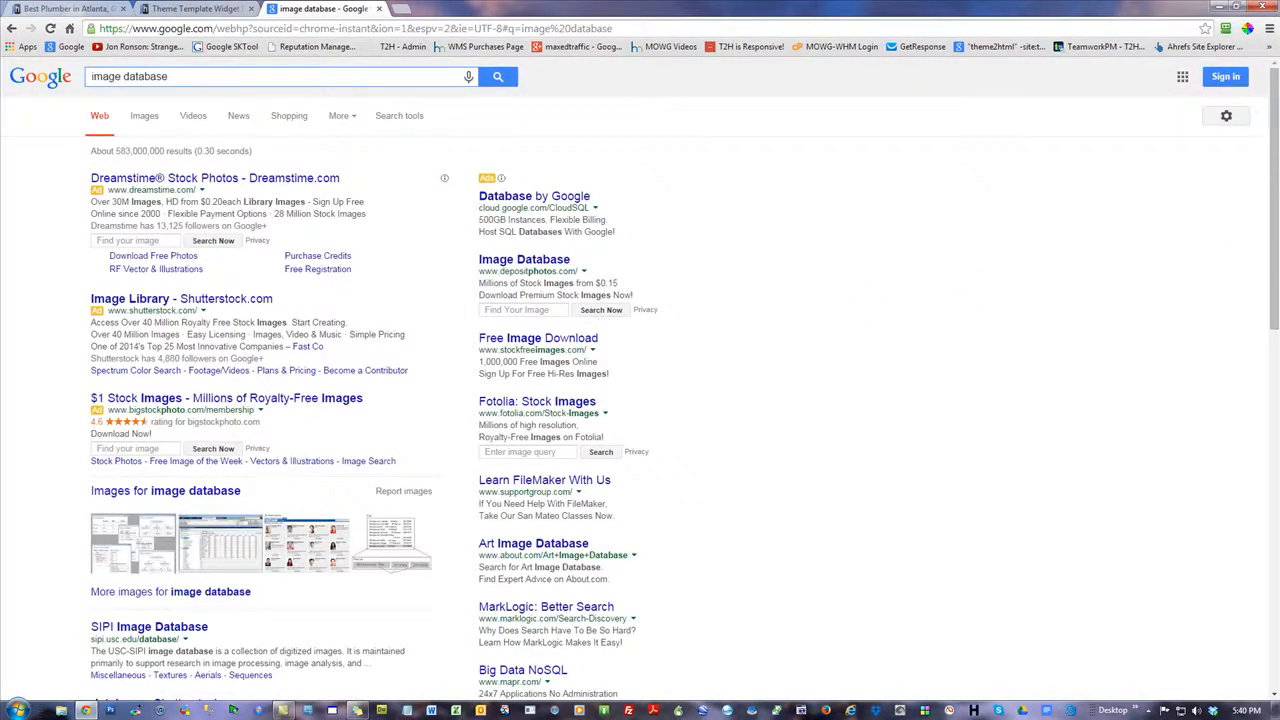
Examine the stock photo sites in the search results, including the Shutterstock listing's royalty-free image offer
{"action": "left_click_drag", "start_coordinate": [1275, 178], "coordinate": [1276, 195]}
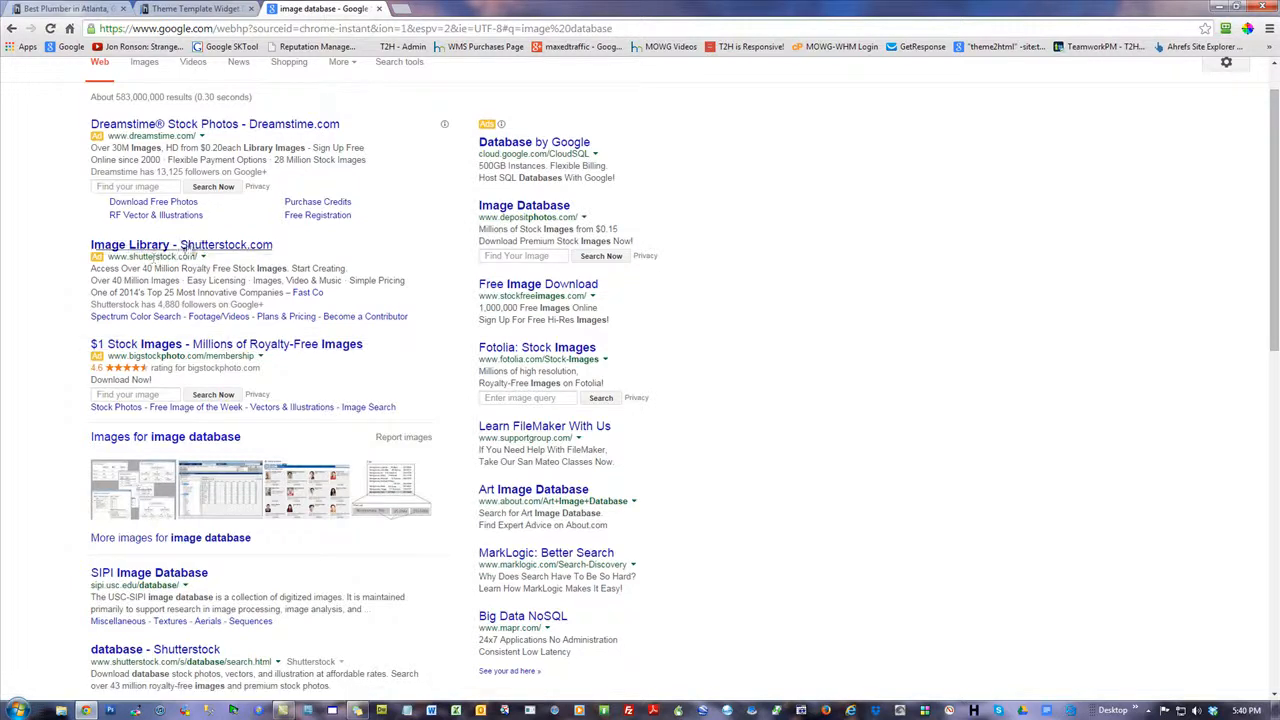
{"action": "left_click_drag", "start_coordinate": [224, 268], "coordinate": [142, 269]}
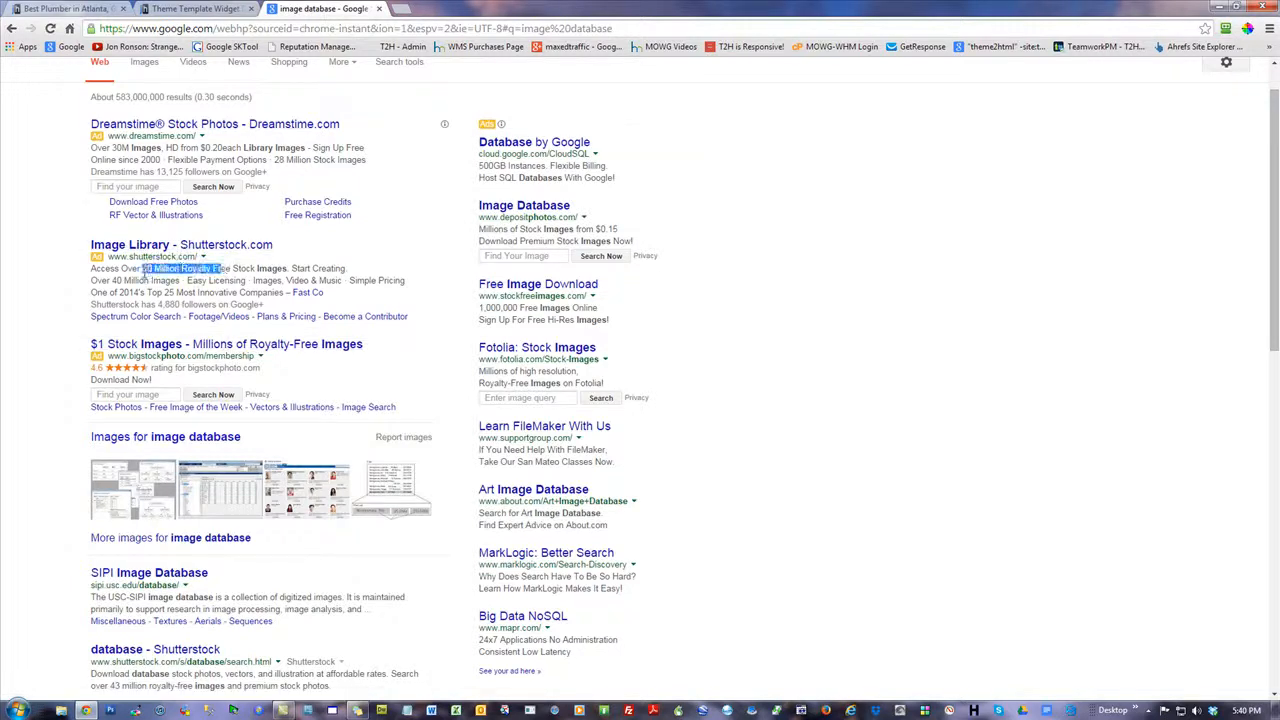
{"action": "left_click", "coordinate": [979, 288]}
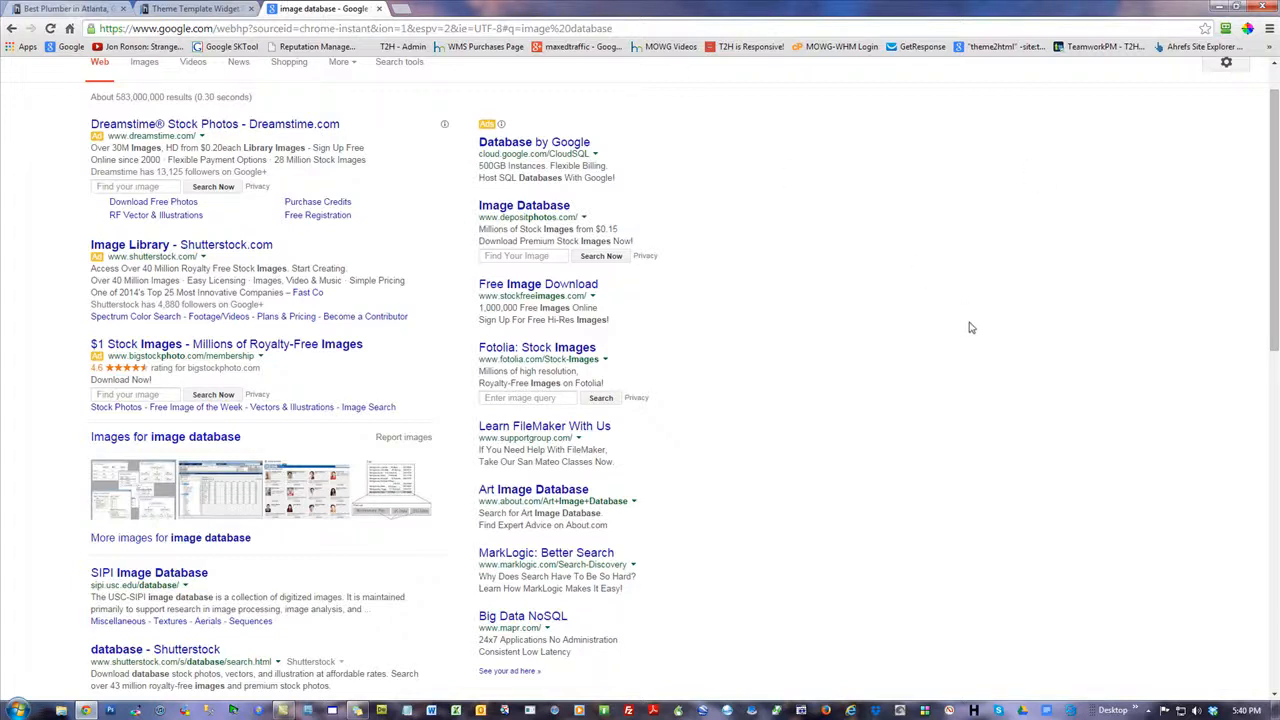
{"action": "scroll", "coordinate": [969, 324], "scroll_direction": "up", "scroll_amount": 1}
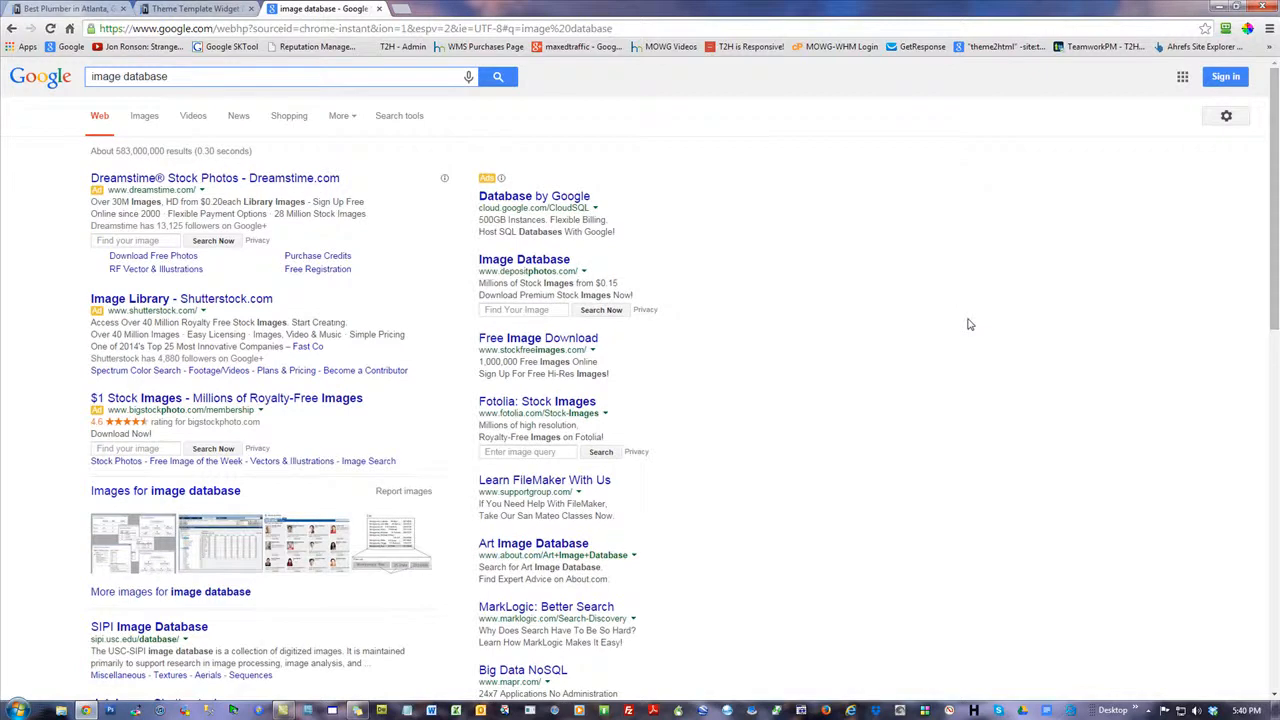
{"action": "left_click", "coordinate": [1182, 76]}
{"action": "left_click", "coordinate": [977, 186]}
Search Google Images for "plumber" and look through the resulting pictures
{"action": "left_click", "coordinate": [150, 121]}
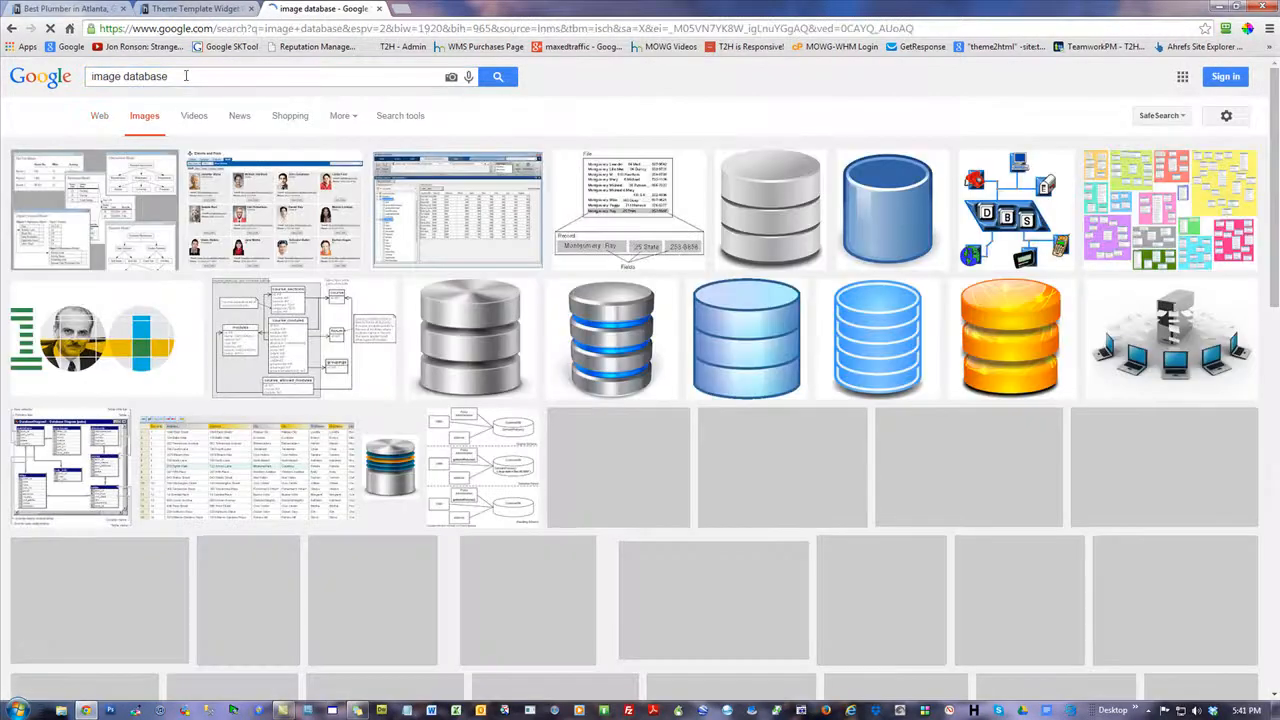
{"action": "key", "text": "BackSpace"}
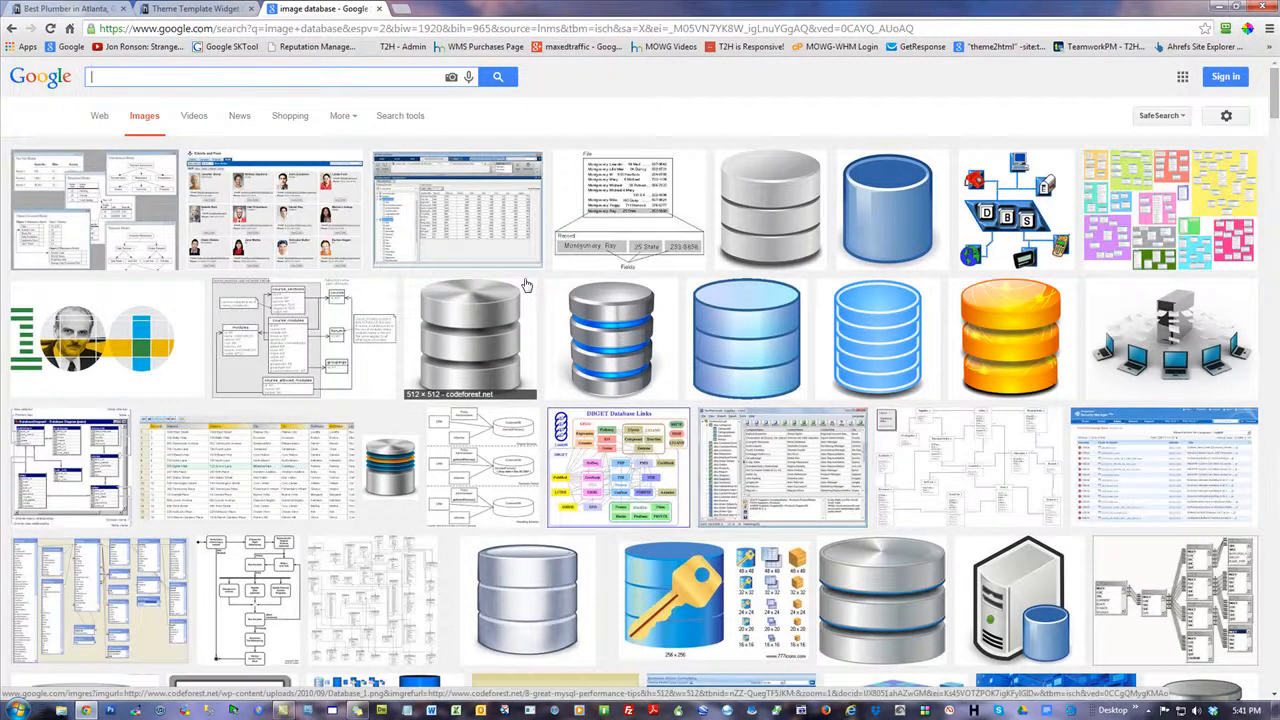
{"action": "type", "text": "plumber"}
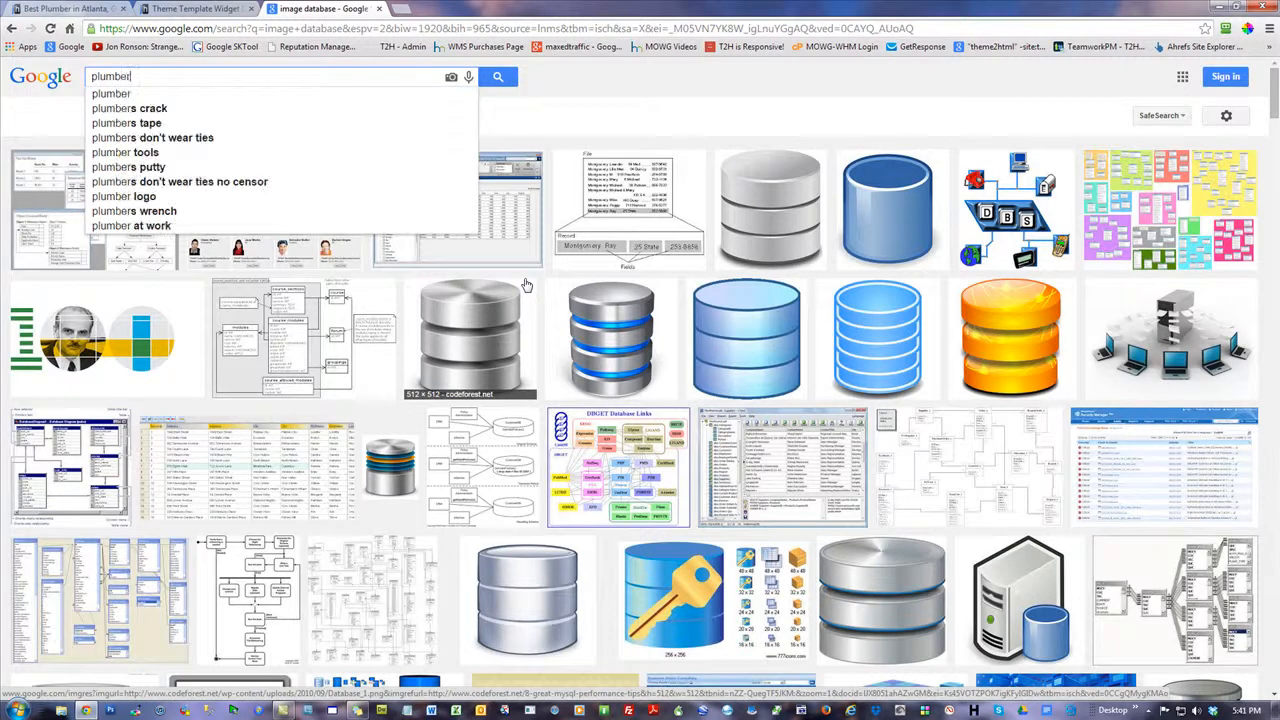
{"action": "key", "text": "Return"}
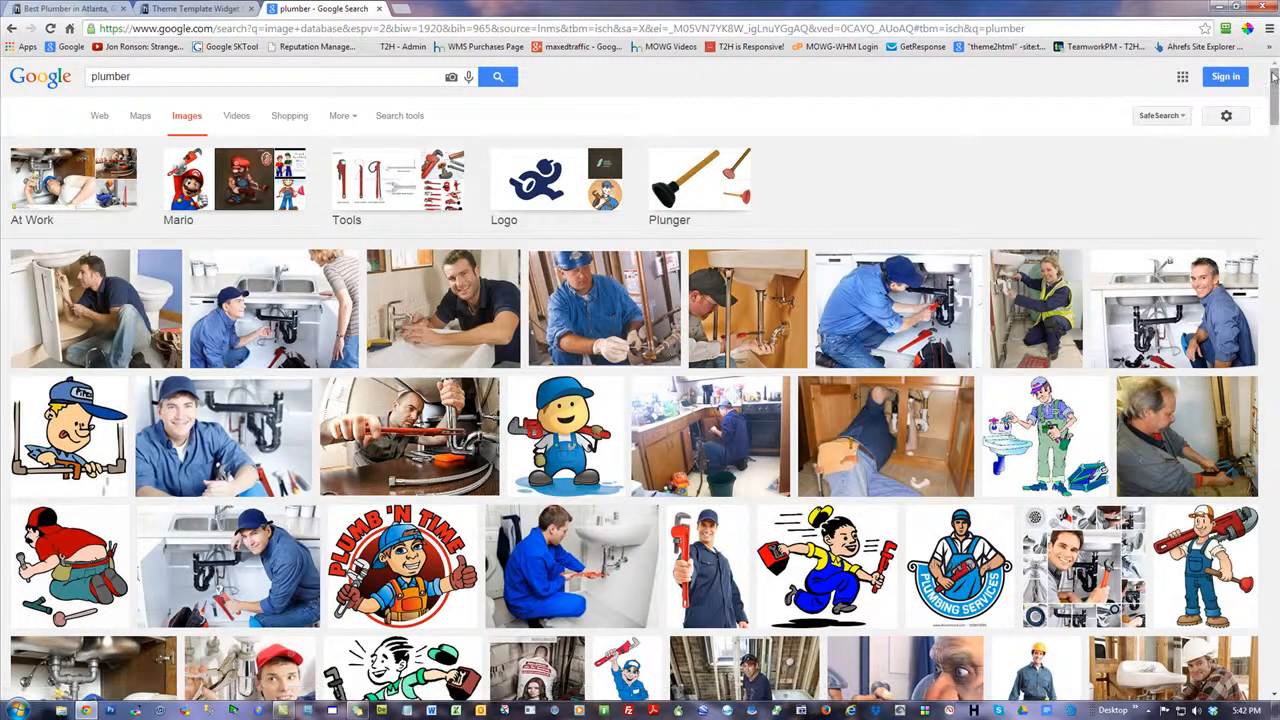
{"action": "scroll", "coordinate": [640, 380], "scroll_direction": "down", "scroll_amount": 5}
{"action": "scroll", "coordinate": [640, 380], "scroll_direction": "down", "scroll_amount": 15}
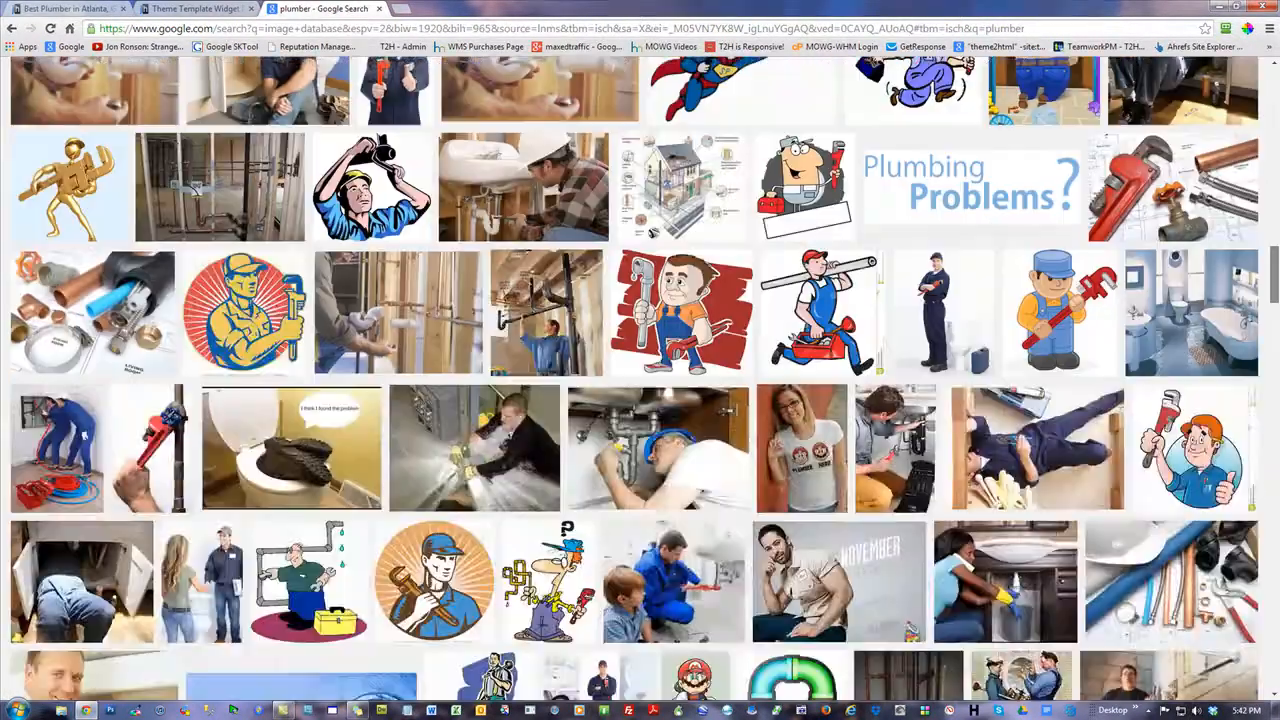
{"action": "scroll", "coordinate": [640, 380], "scroll_direction": "down", "scroll_amount": 10}
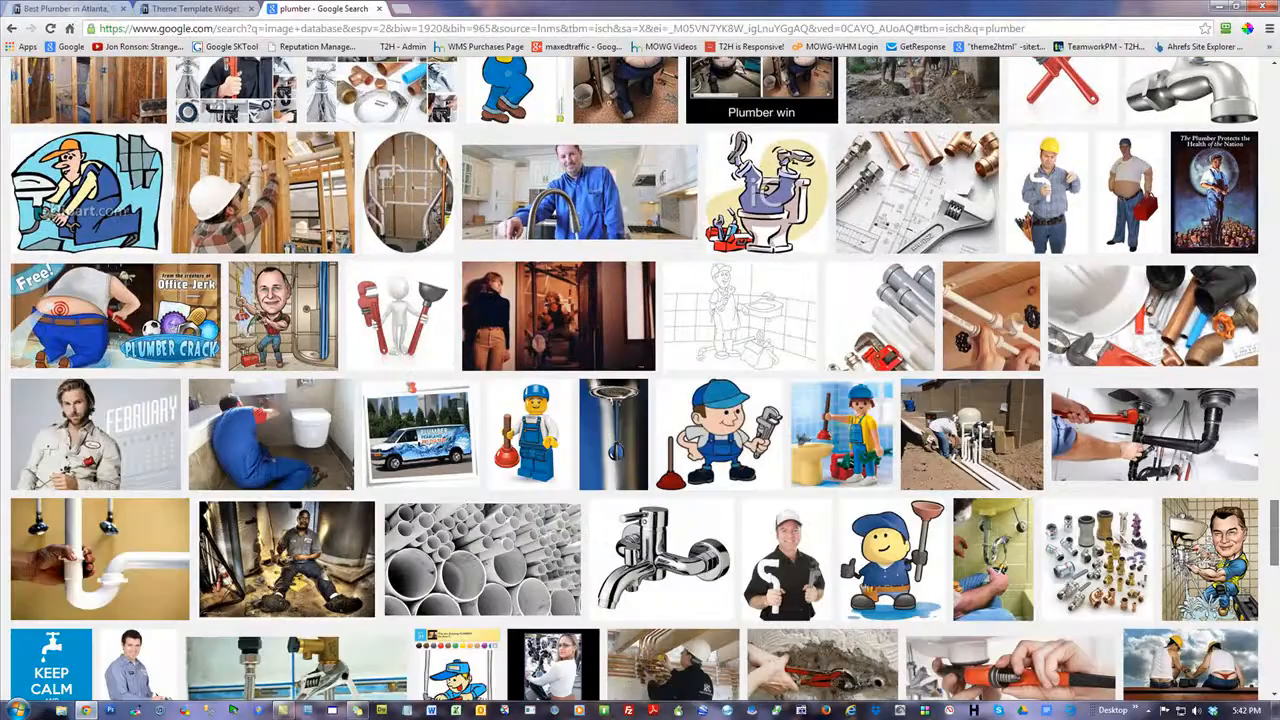
{"action": "scroll", "coordinate": [640, 380], "scroll_direction": "down", "scroll_amount": 1}
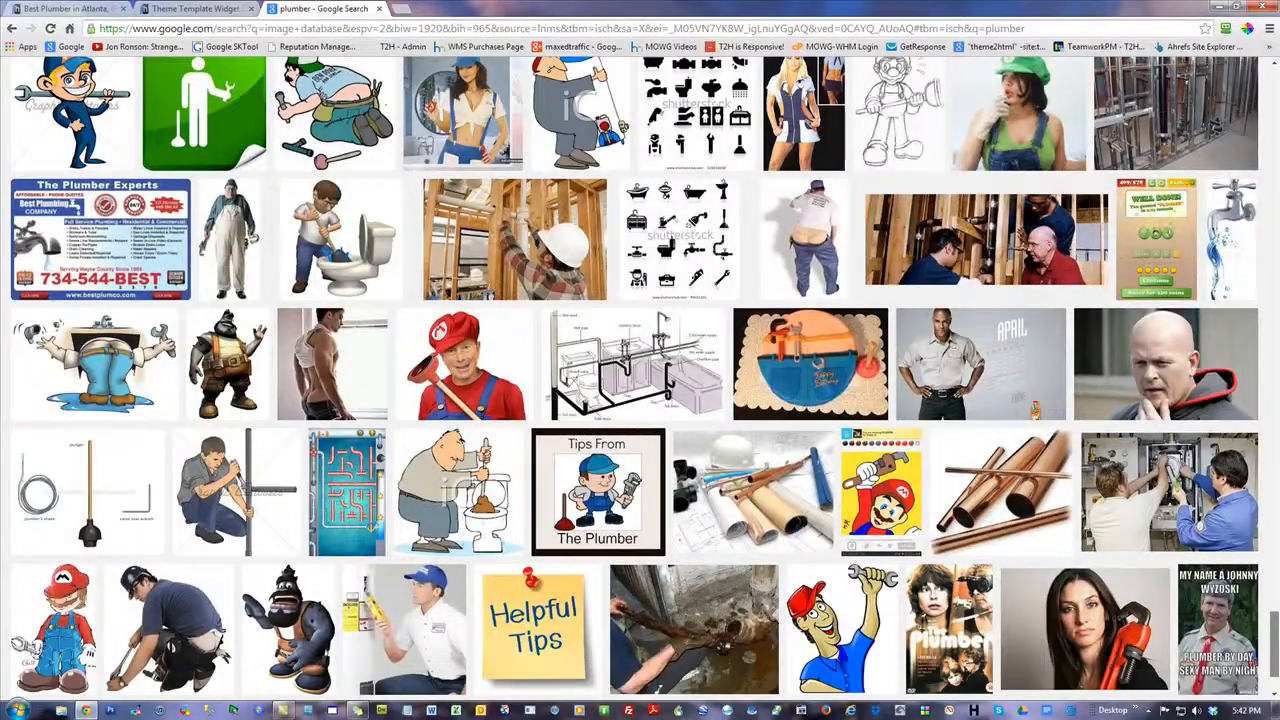
{"action": "left_click_drag", "start_coordinate": [1275, 645], "coordinate": [1275, 80]}
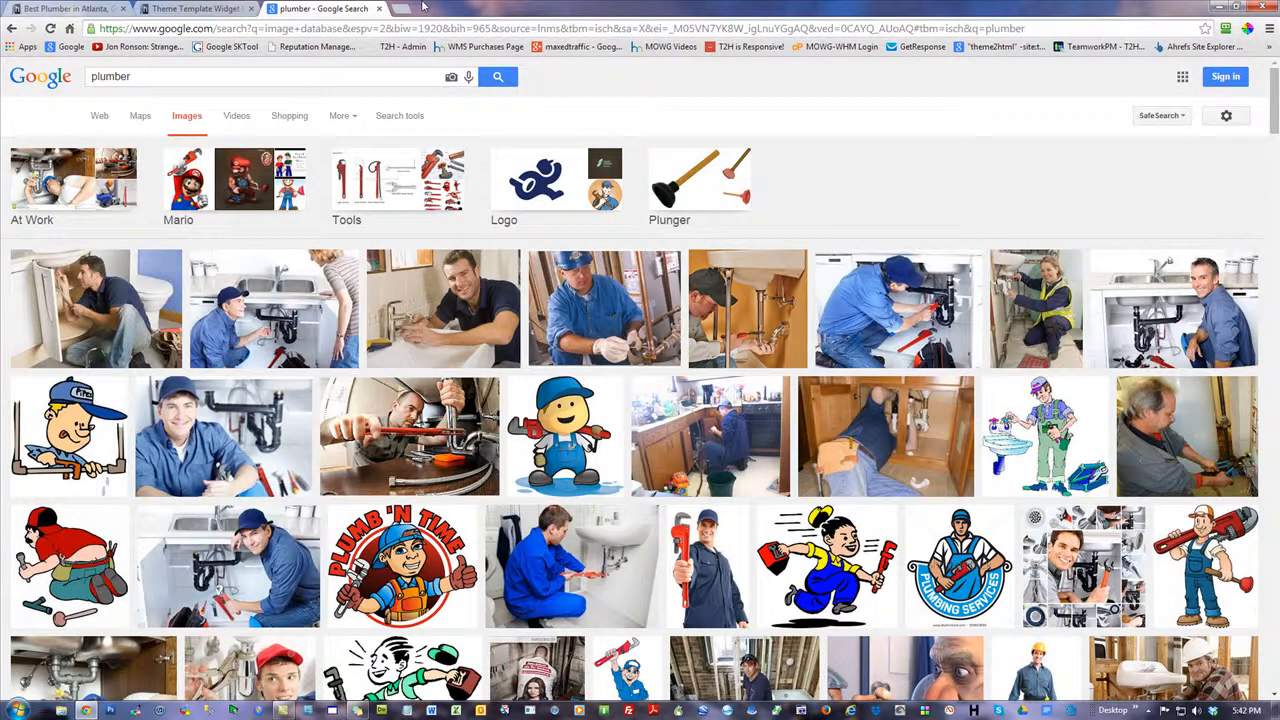
{"action": "left_click_drag", "start_coordinate": [422, 7], "coordinate": [712, 3]}
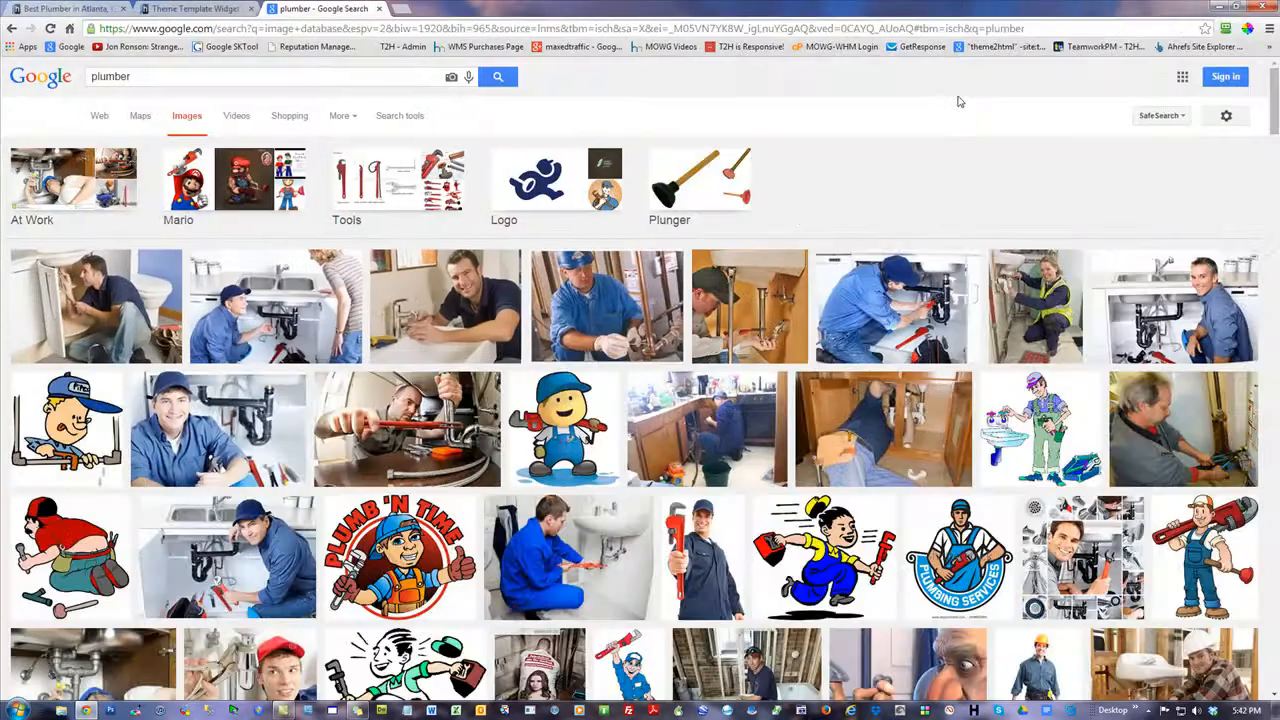
Search Google Images for "herman miller office furniture"
{"action": "double_click", "coordinate": [165, 77]}
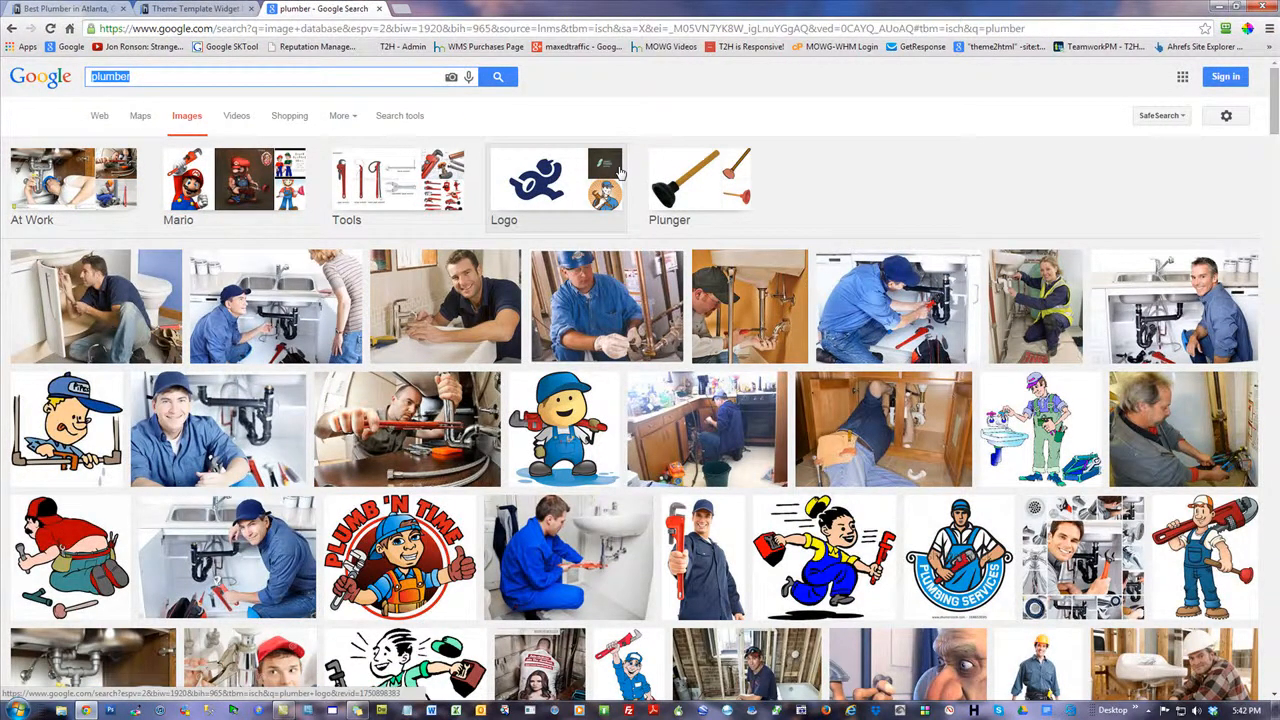
{"action": "type", "text": "herman m"}
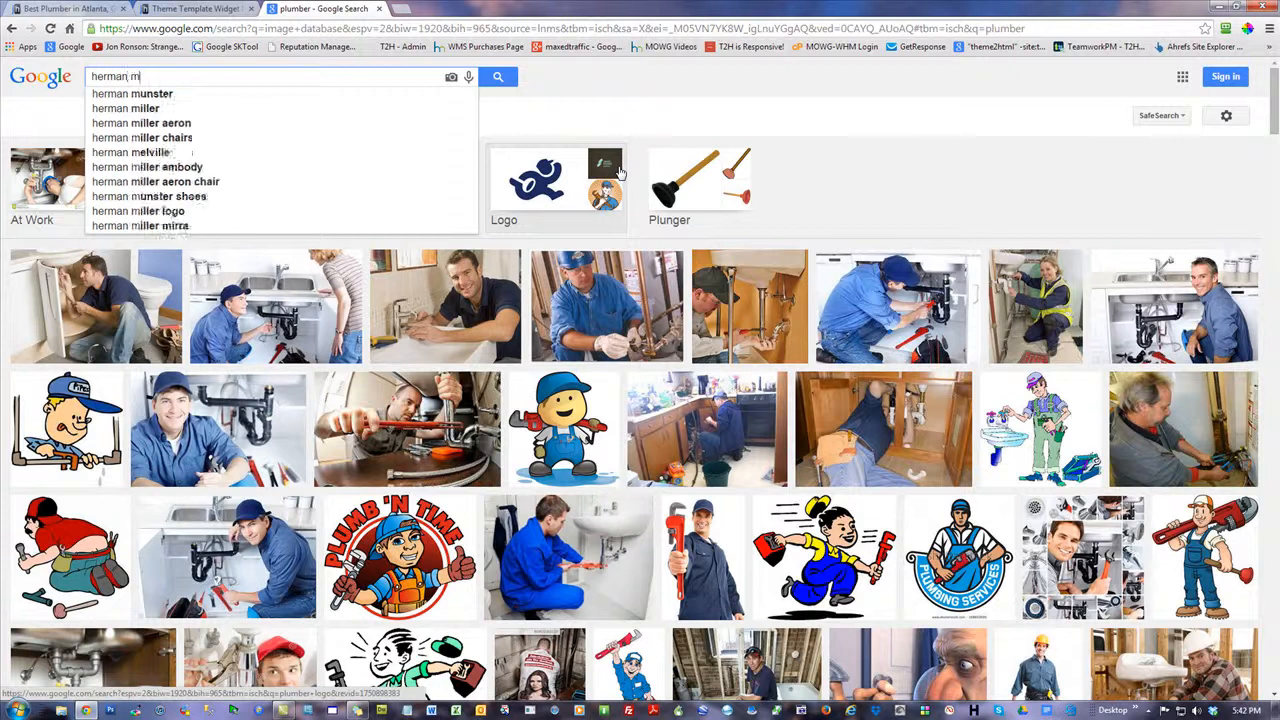
{"action": "type", "text": "iller "}
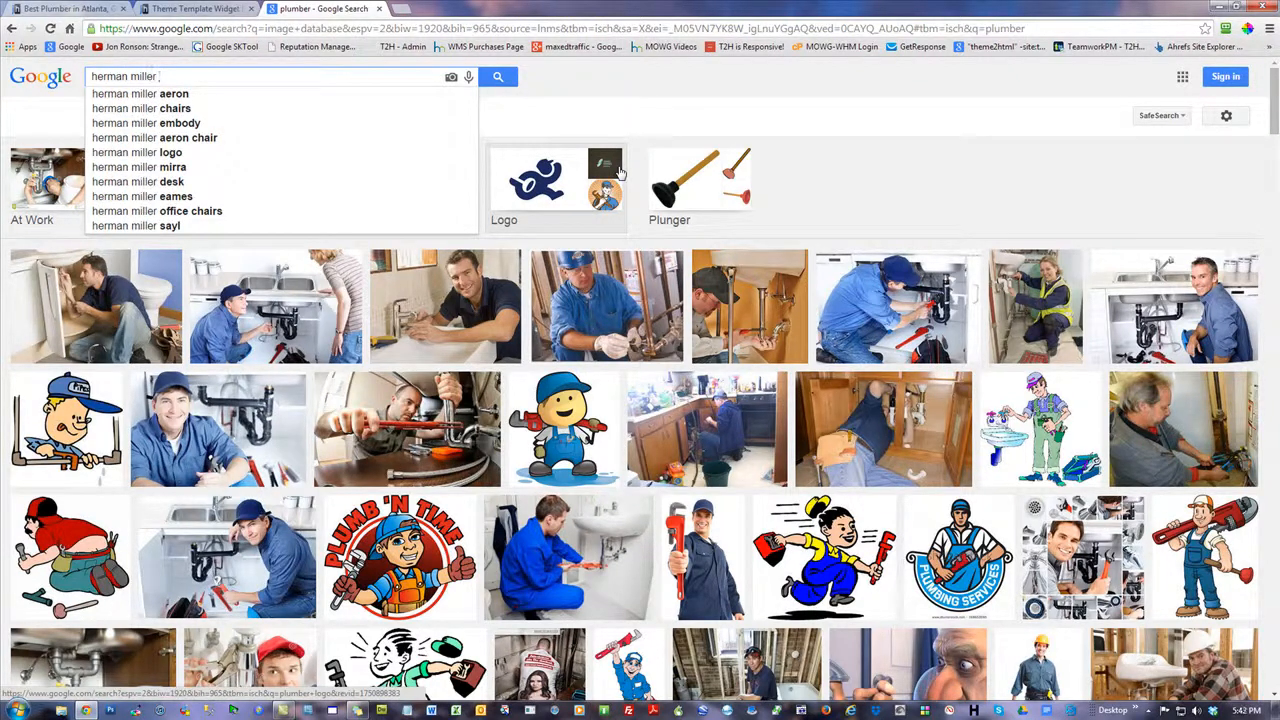
{"action": "type", "text": "office o"}
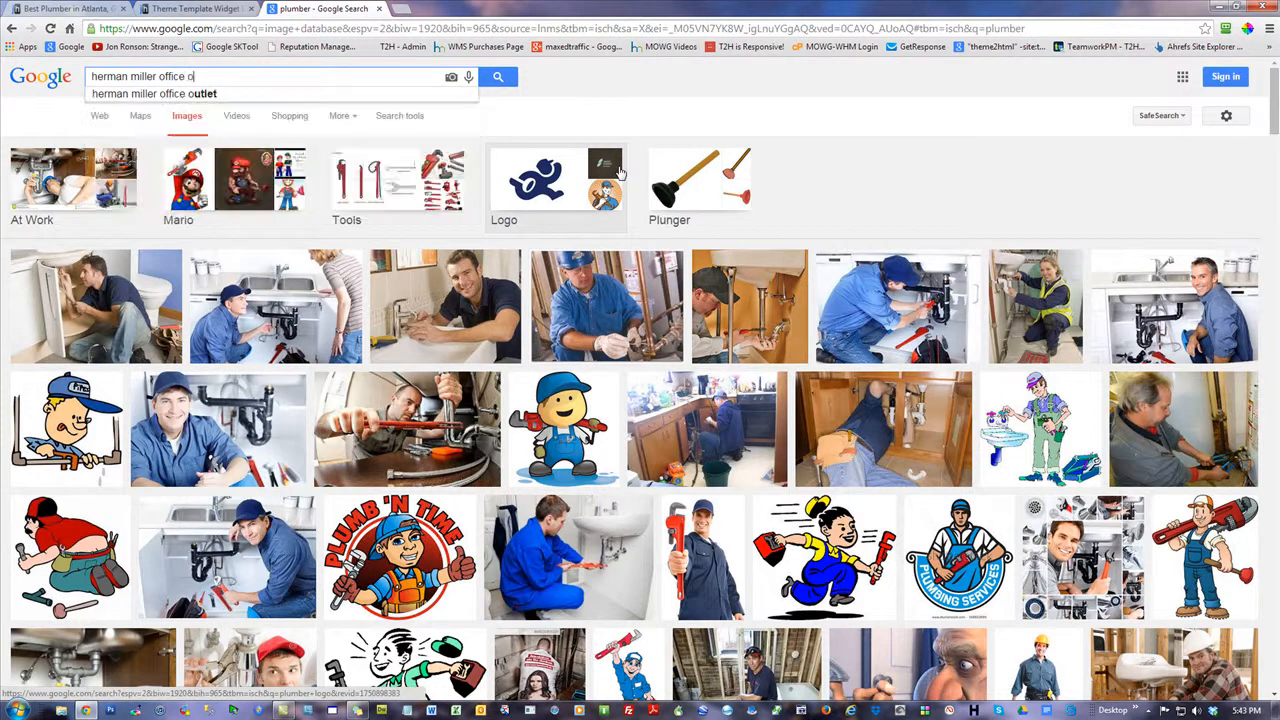
{"action": "key", "text": "BackSpace"}
{"action": "type", "text": "fur"}
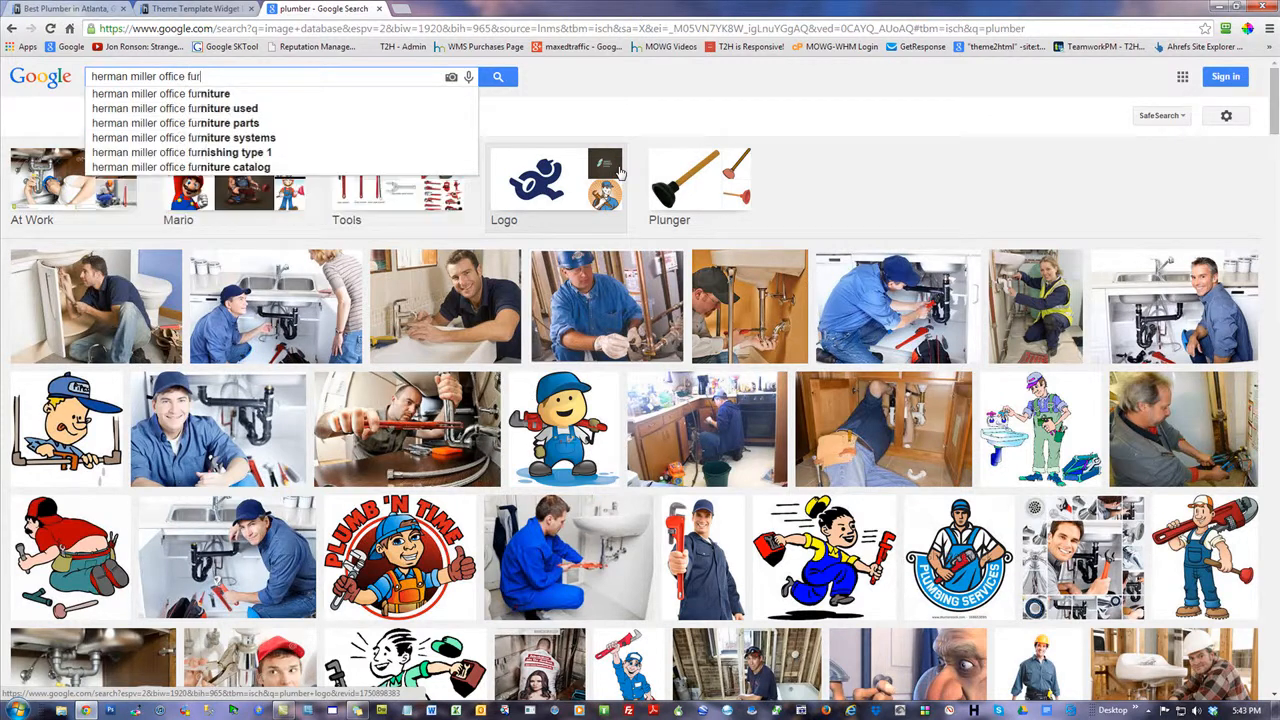
{"action": "type", "text": "niture"}
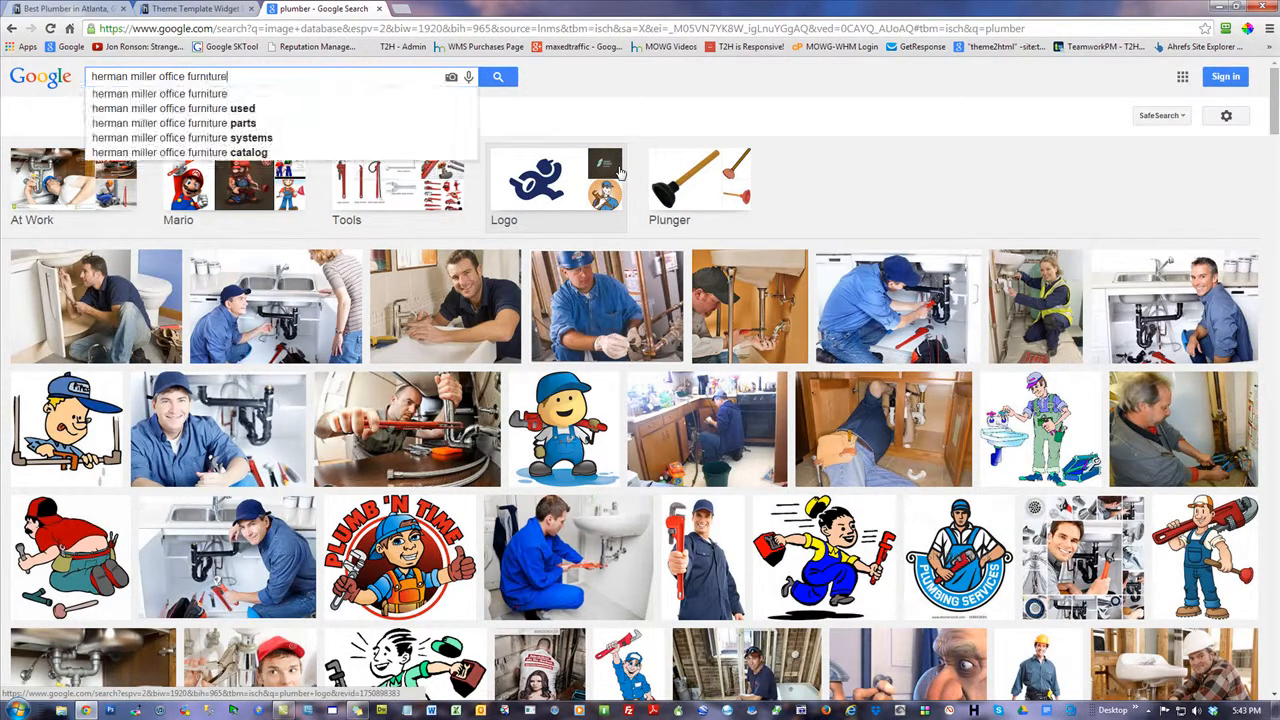
{"action": "key", "text": "Return"}
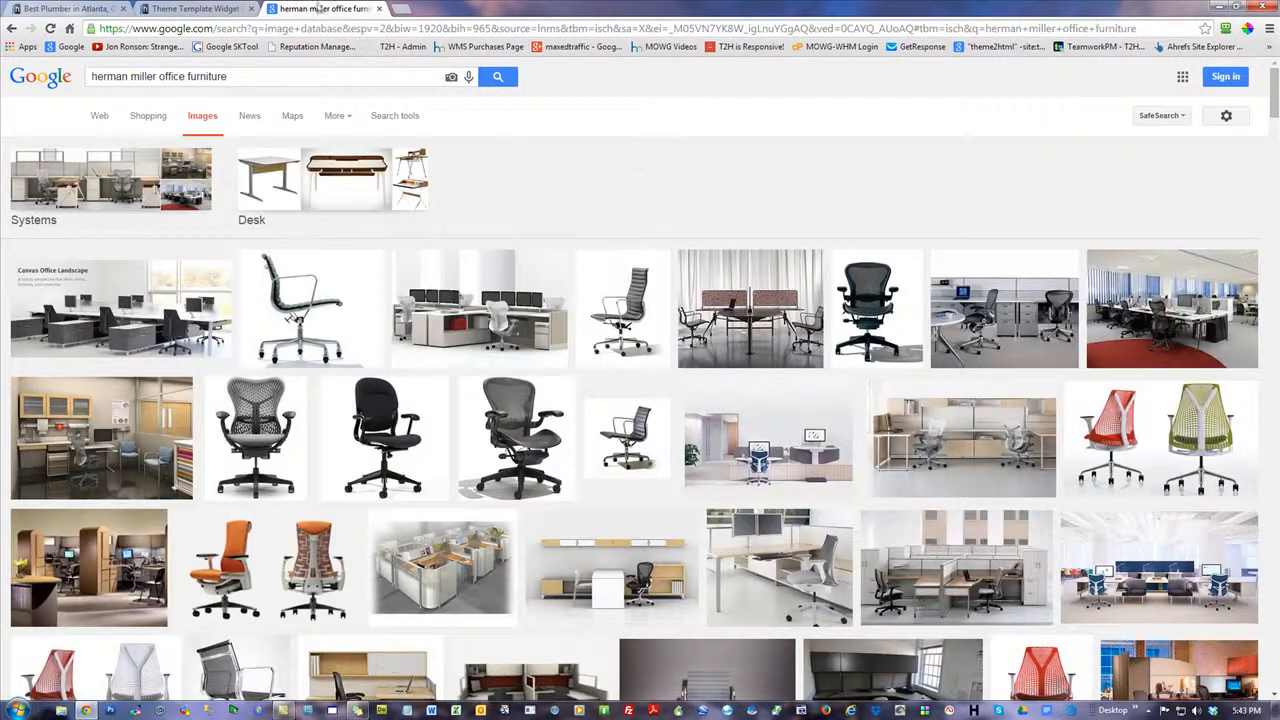
Restore the browser to a smaller window and create a folder named HM on the Windows desktop
{"action": "double_click", "coordinate": [487, 7]}
{"action": "right_click", "coordinate": [278, 72]}
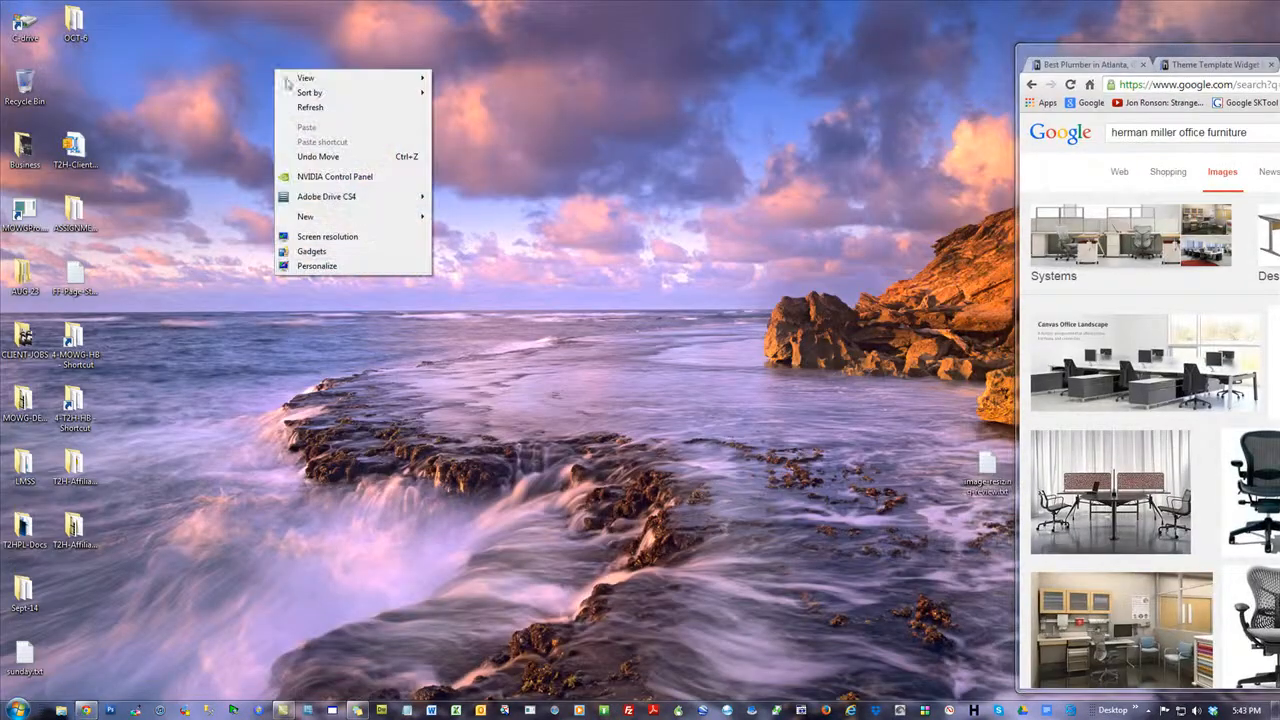
{"action": "mouse_move", "coordinate": [342, 216]}
{"action": "left_click", "coordinate": [482, 220]}
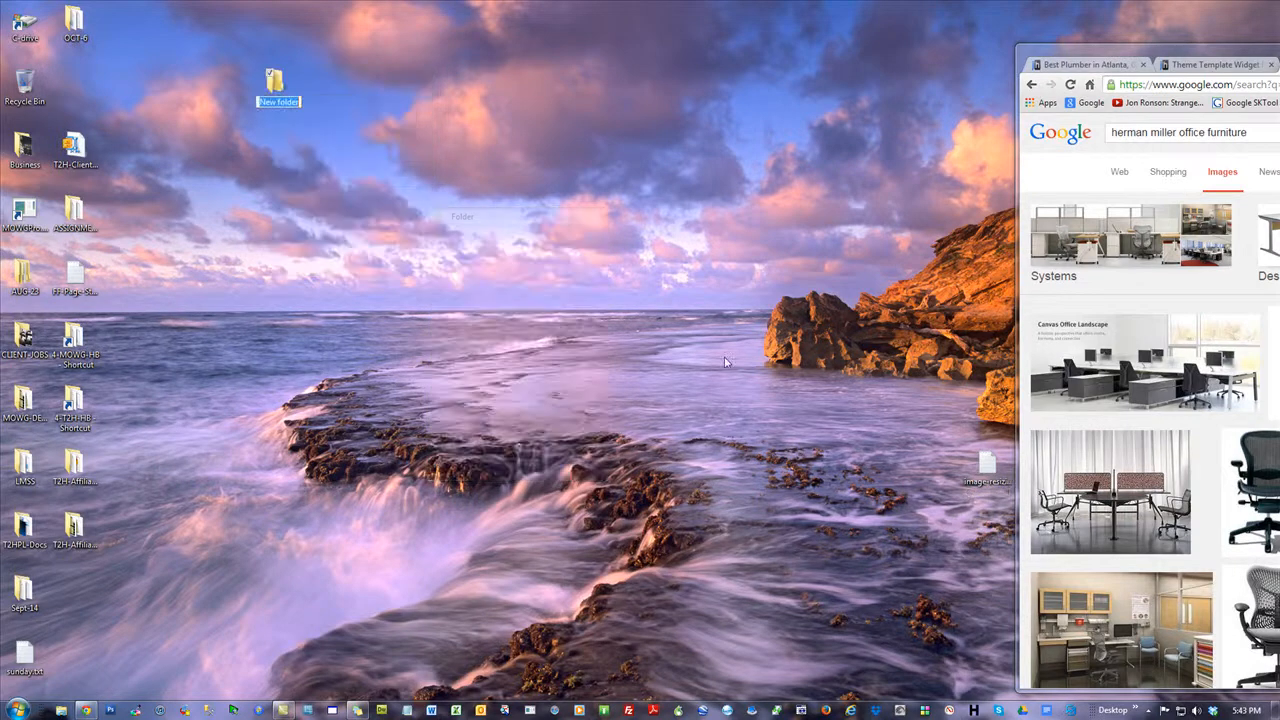
{"action": "type", "text": "HM"}
{"action": "key", "text": "Return"}
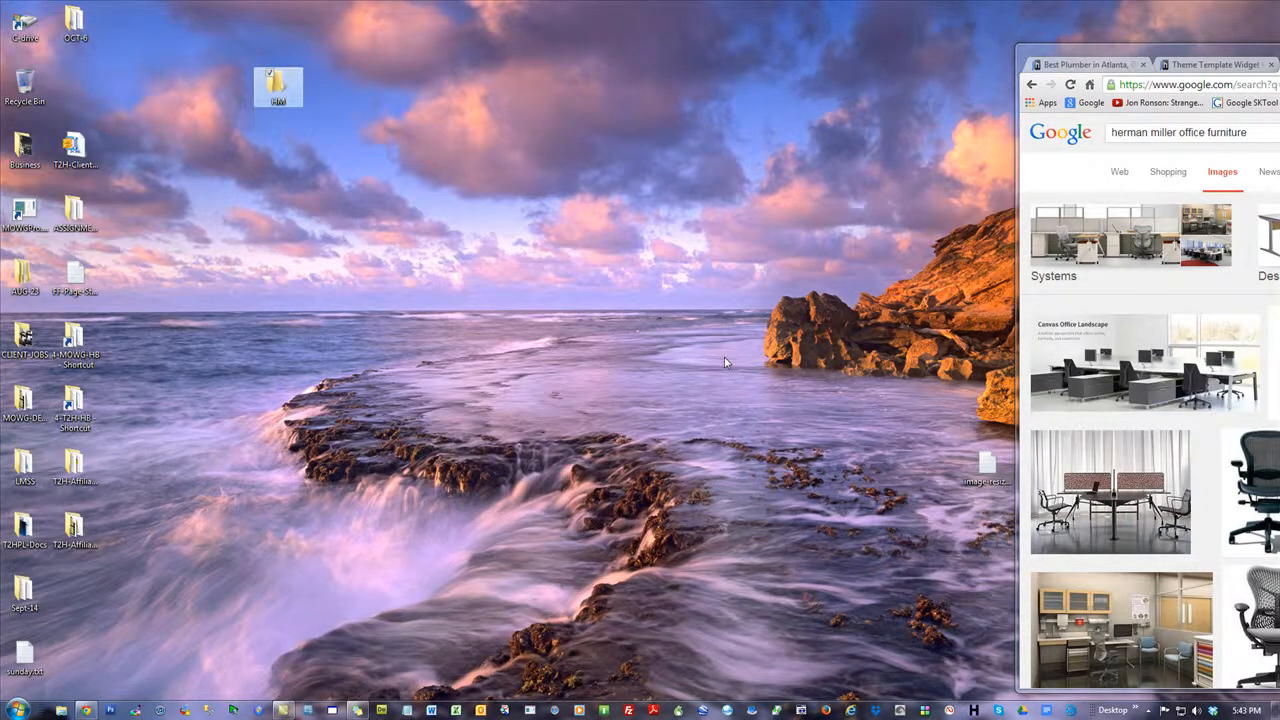
Open the HM folder and arrange its window side by side with the browser showing the furniture images
{"action": "double_click", "coordinate": [285, 88]}
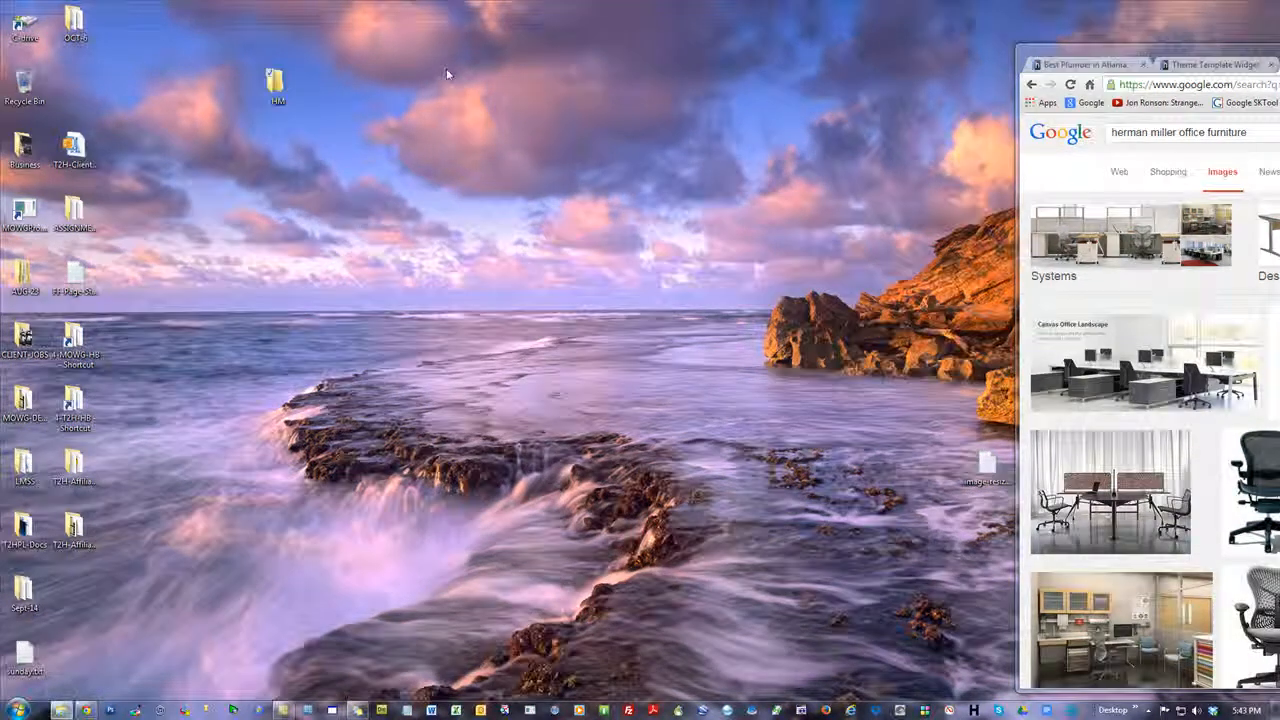
{"action": "double_click", "coordinate": [467, 14]}
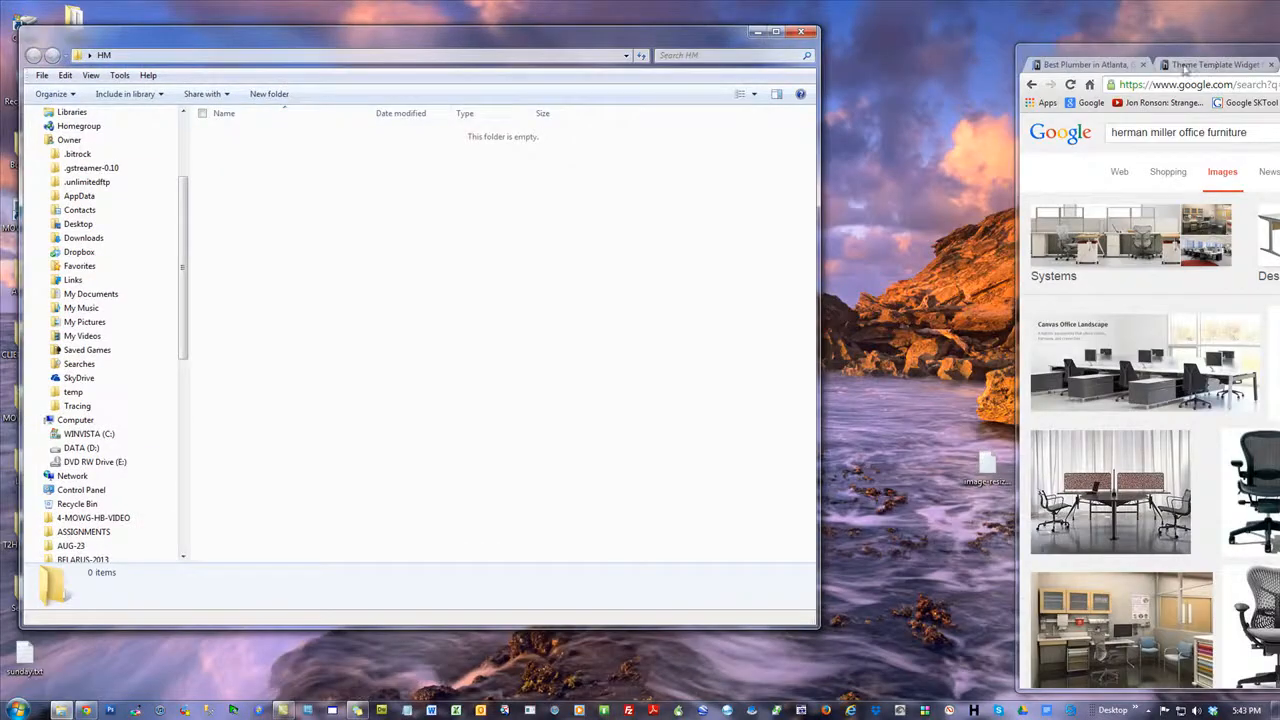
{"action": "left_click_drag", "start_coordinate": [1279, 66], "coordinate": [1057, 27]}
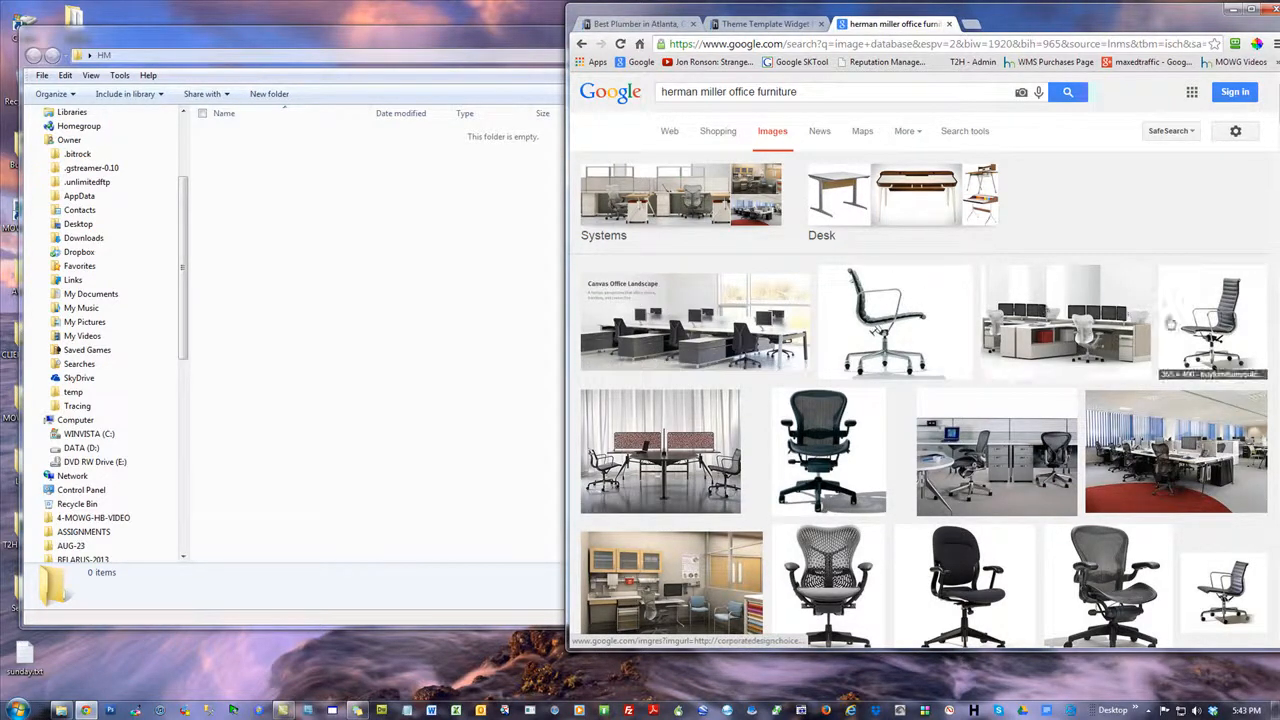
Copy the corporatedesignchoice.com workstation thumbnail from the search results into the HM folder and view the saved picture
{"action": "left_click_drag", "start_coordinate": [1046, 325], "coordinate": [377, 299]}
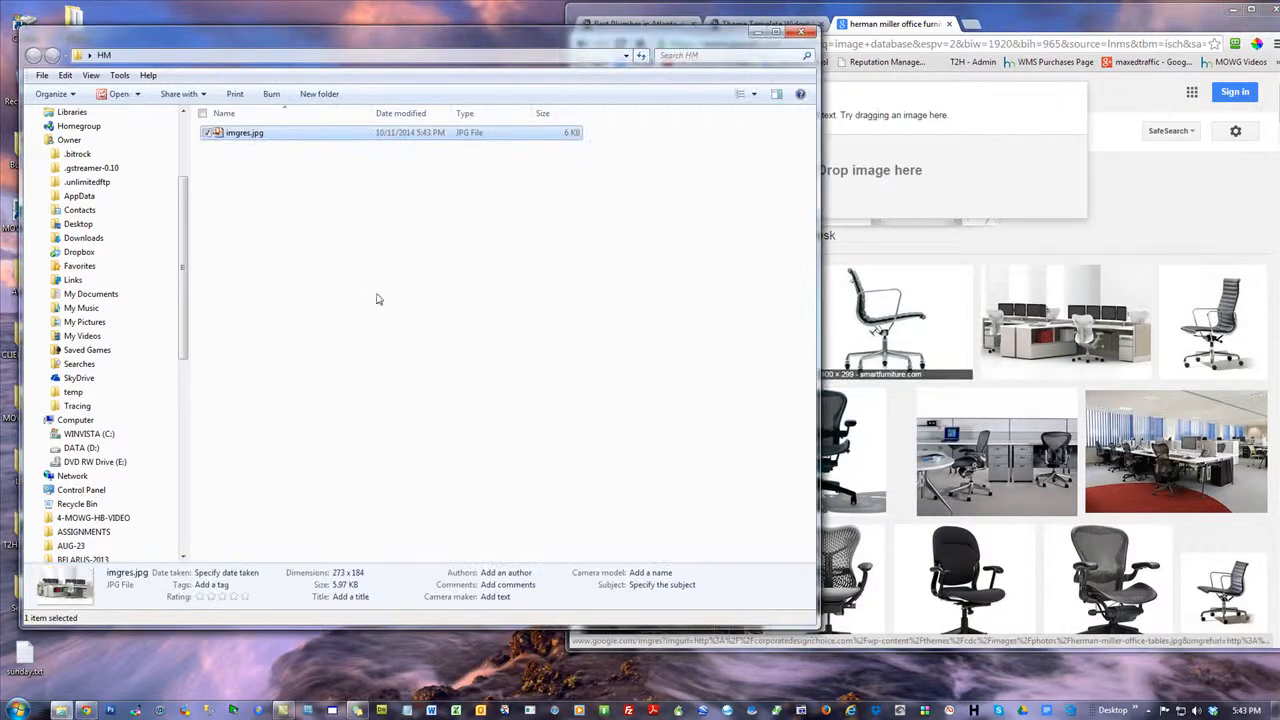
{"action": "double_click", "coordinate": [230, 134]}
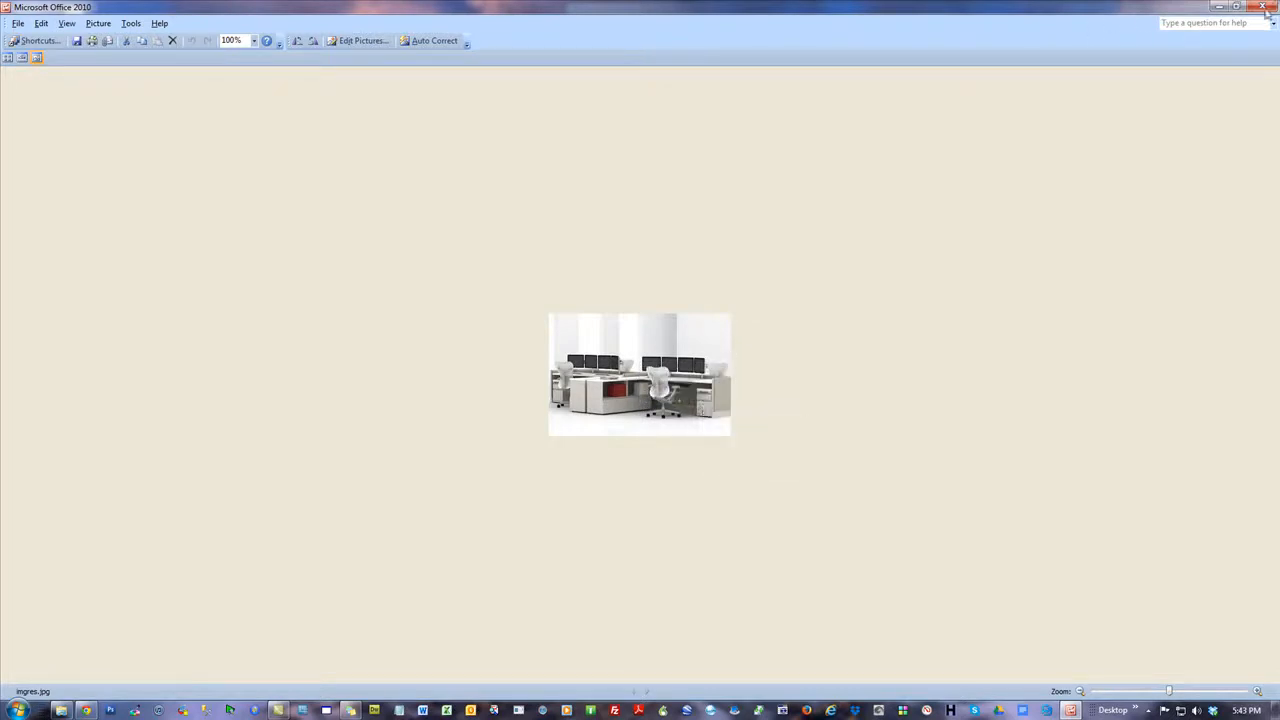
{"action": "mouse_move", "coordinate": [709, 354]}
{"action": "left_click", "coordinate": [1263, 7]}
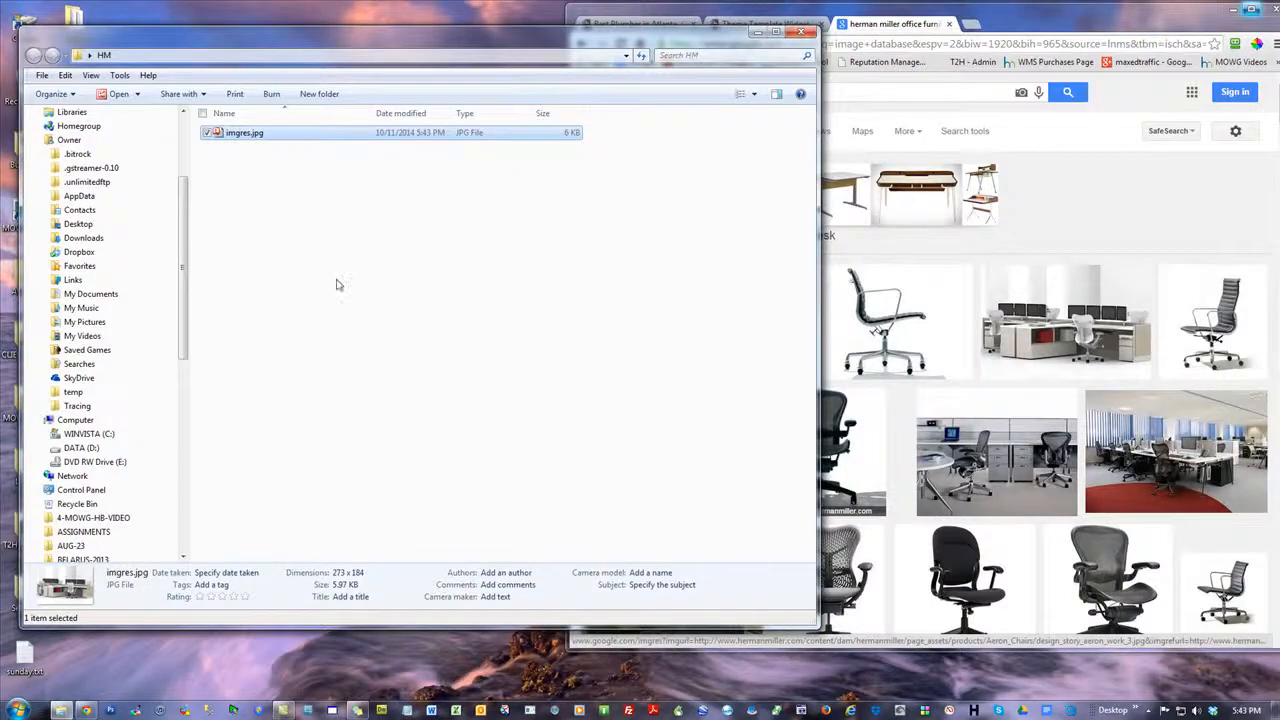
Enlarge the workstation image in the search results, copy the larger version into the HM folder, and view it with its dimensions
{"action": "left_click", "coordinate": [1030, 300]}
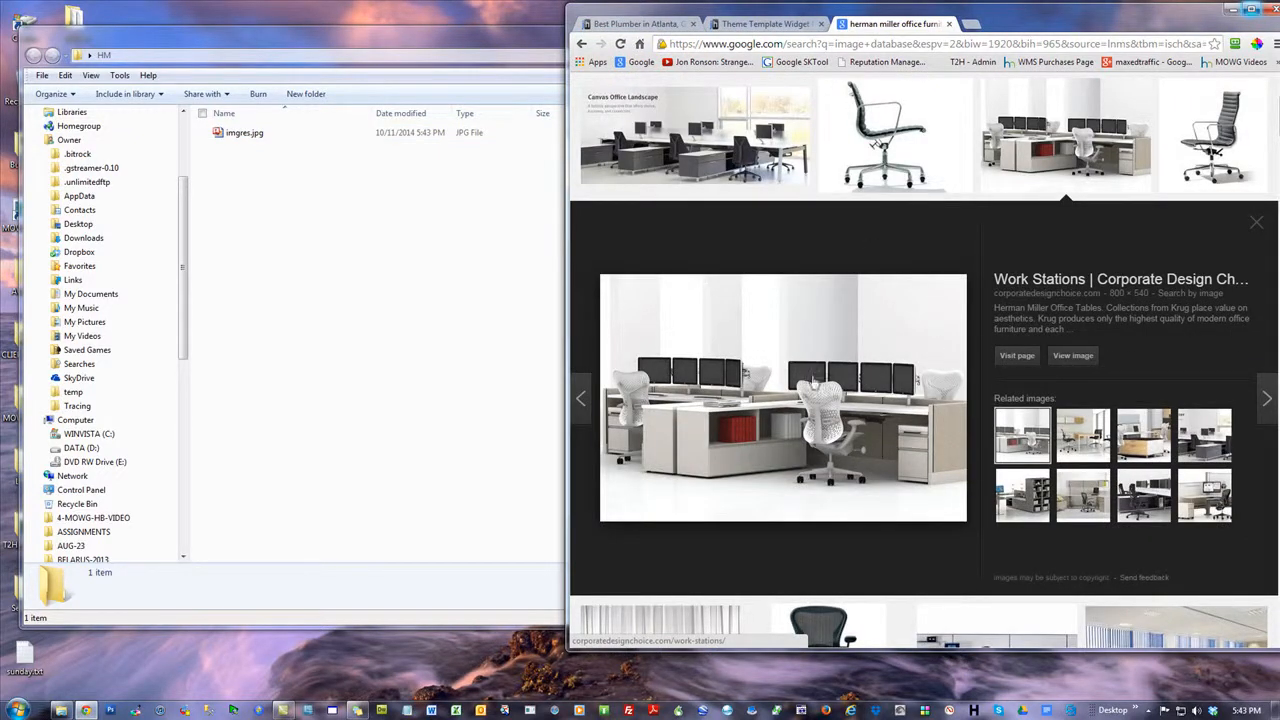
{"action": "left_click_drag", "start_coordinate": [813, 383], "coordinate": [343, 354]}
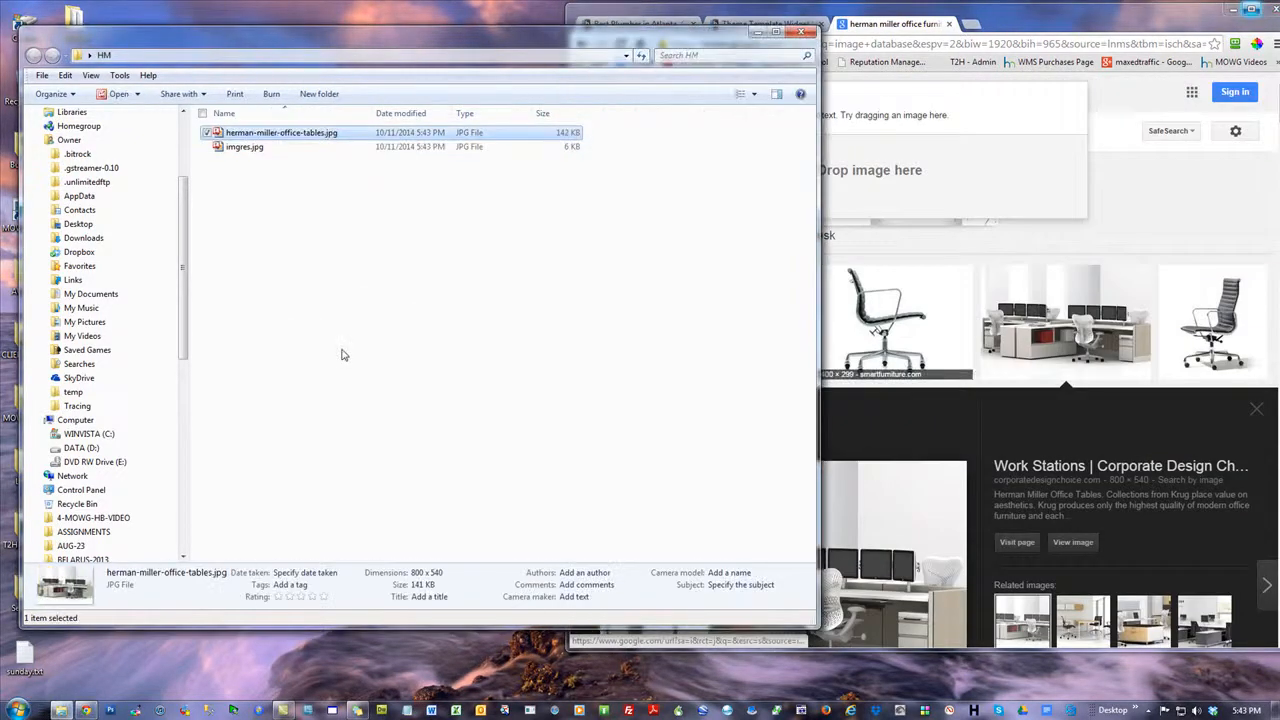
{"action": "left_click", "coordinate": [318, 253]}
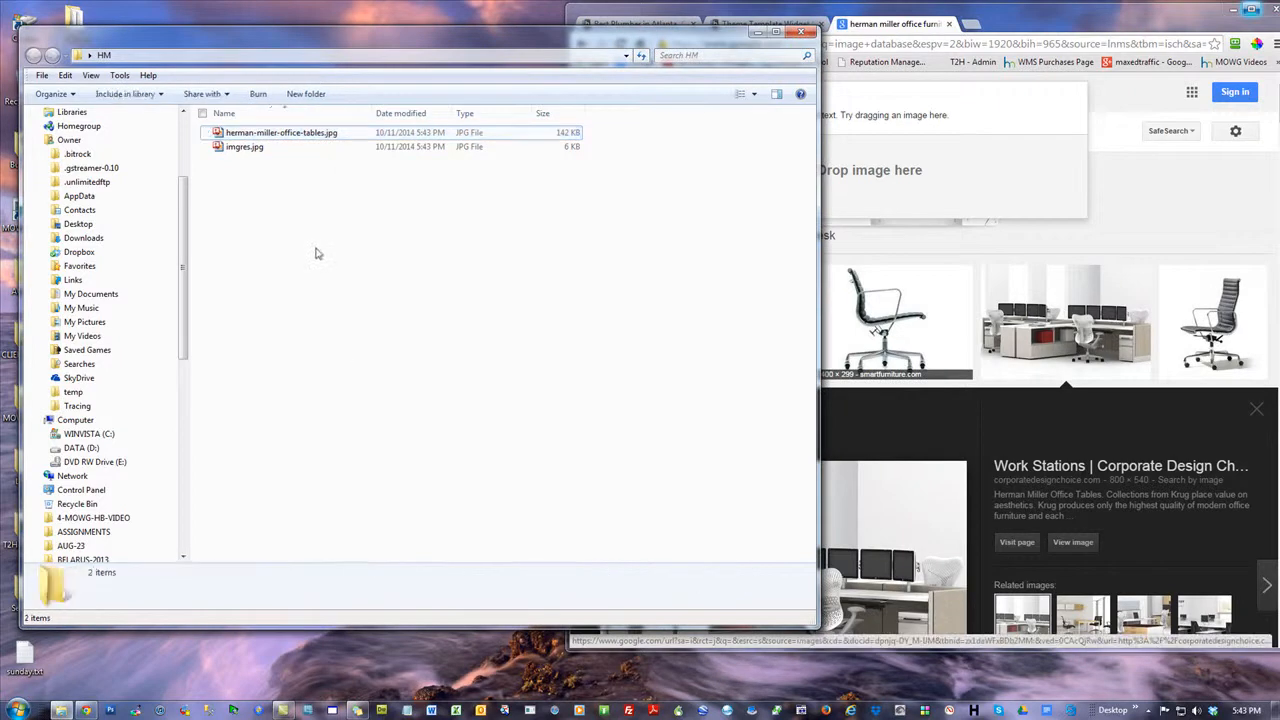
{"action": "double_click", "coordinate": [306, 138]}
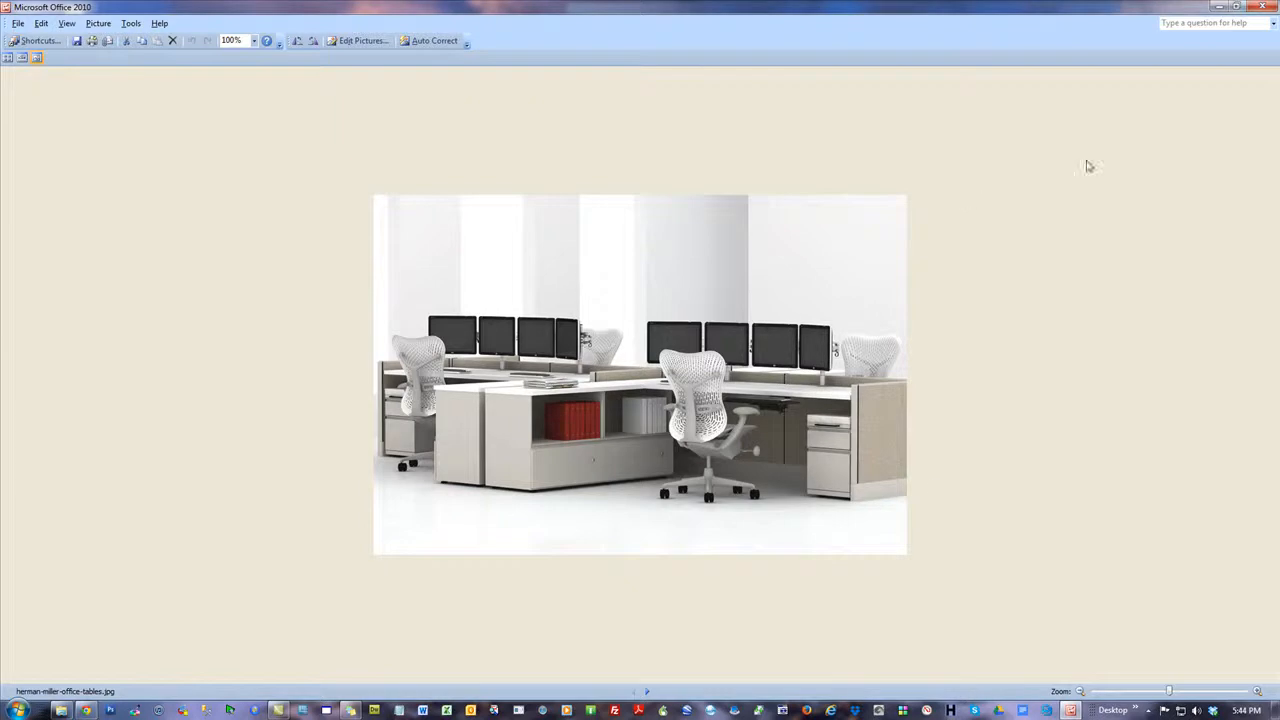
{"action": "mouse_move", "coordinate": [688, 376]}
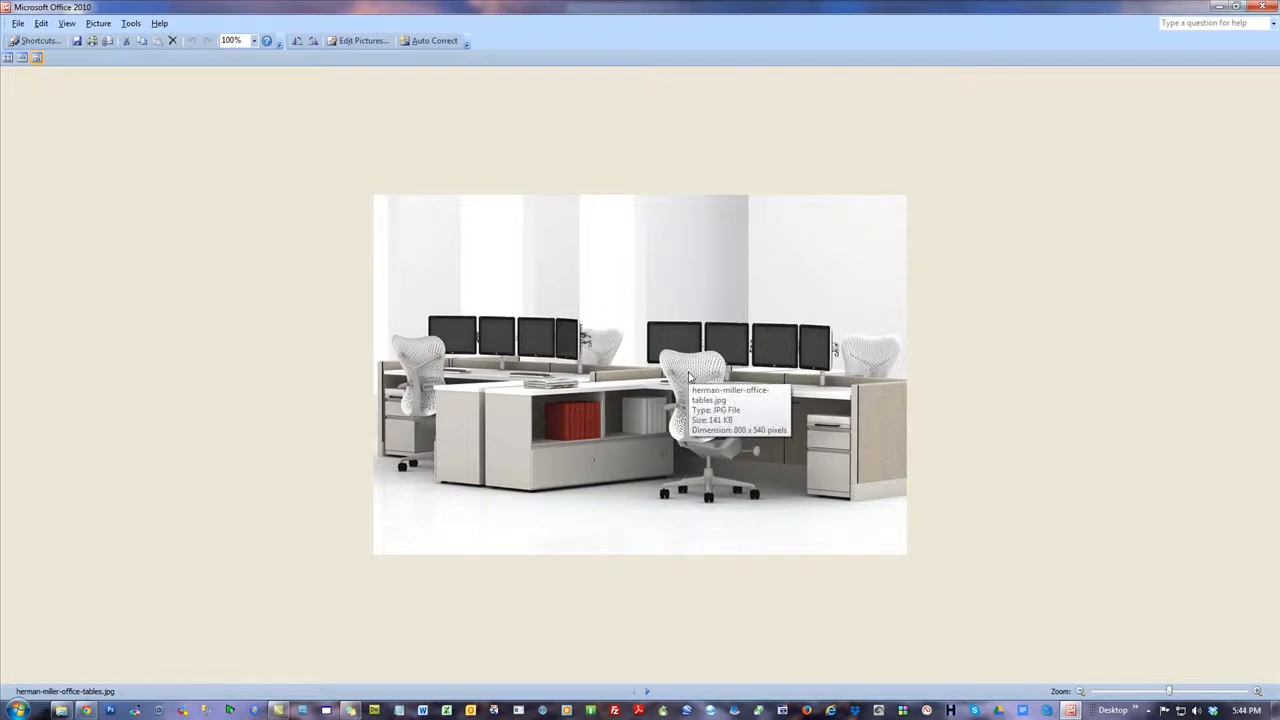
{"action": "left_click", "coordinate": [1263, 6]}
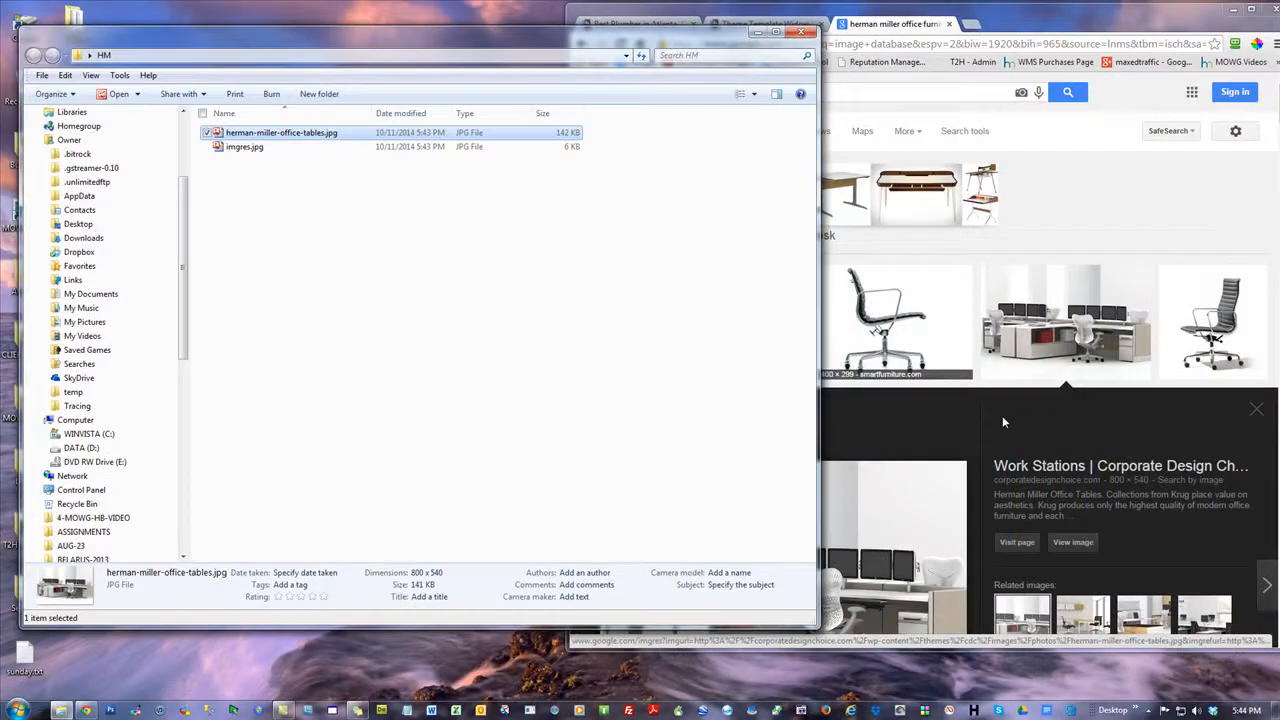
Open the original workstation image in the browser and try to copy it into the HM folder, keeping the existing file
{"action": "left_click", "coordinate": [938, 420]}
{"action": "scroll", "coordinate": [942, 425], "scroll_direction": "down", "scroll_amount": 2}
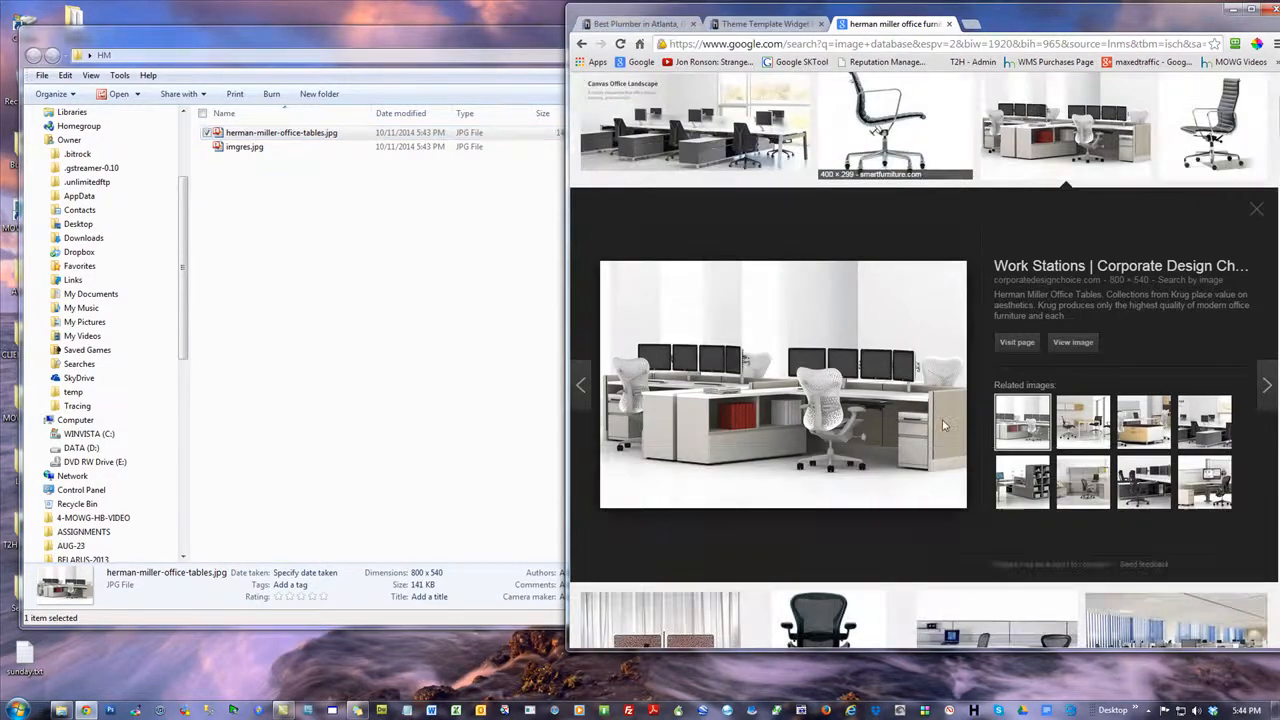
{"action": "left_click", "coordinate": [1073, 343]}
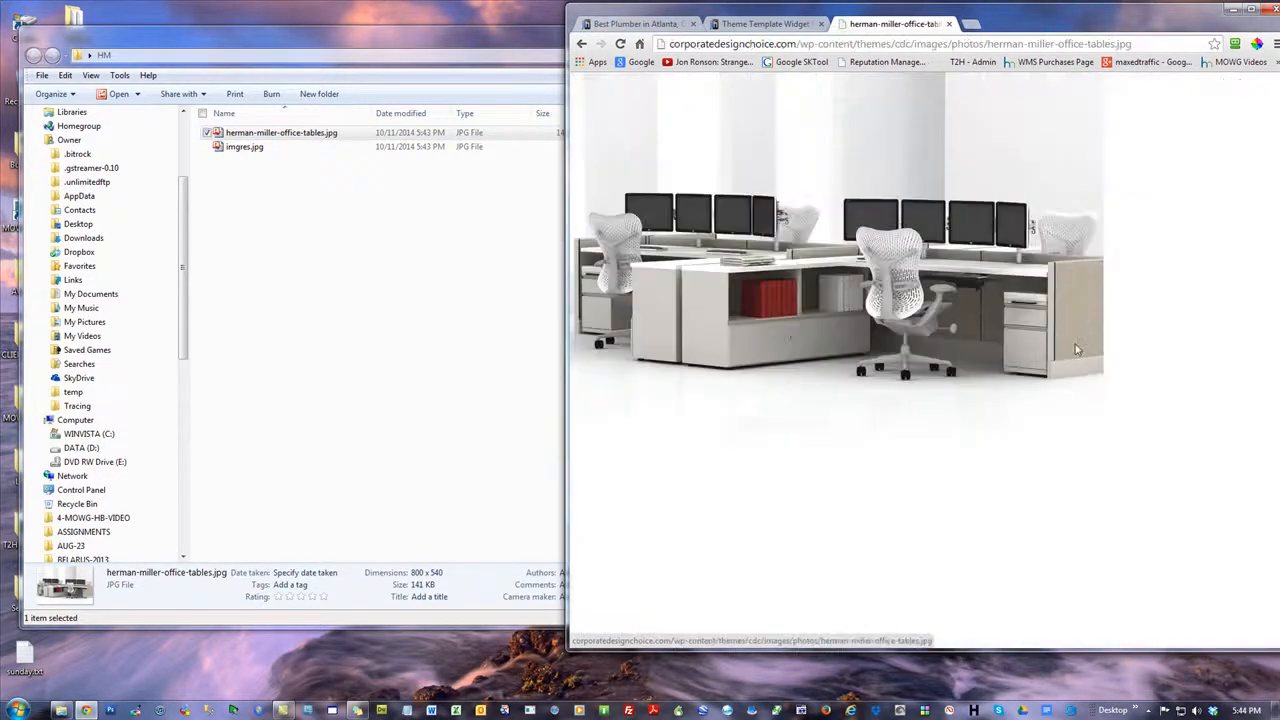
{"action": "left_click_drag", "start_coordinate": [955, 132], "coordinate": [425, 264]}
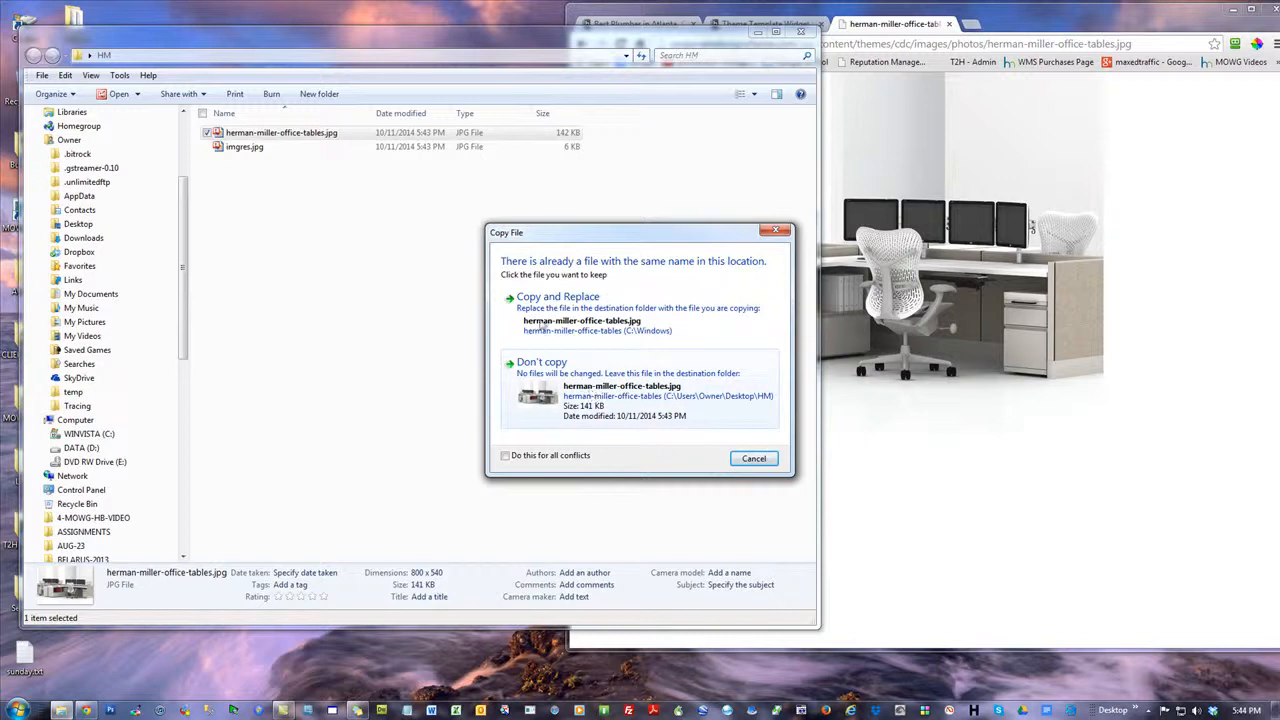
{"action": "left_click", "coordinate": [601, 390]}
Rename herman-miller-office-tables.jpg in the HM folder as medium.jpg
{"action": "right_click", "coordinate": [250, 133]}
{"action": "left_click", "coordinate": [357, 570]}
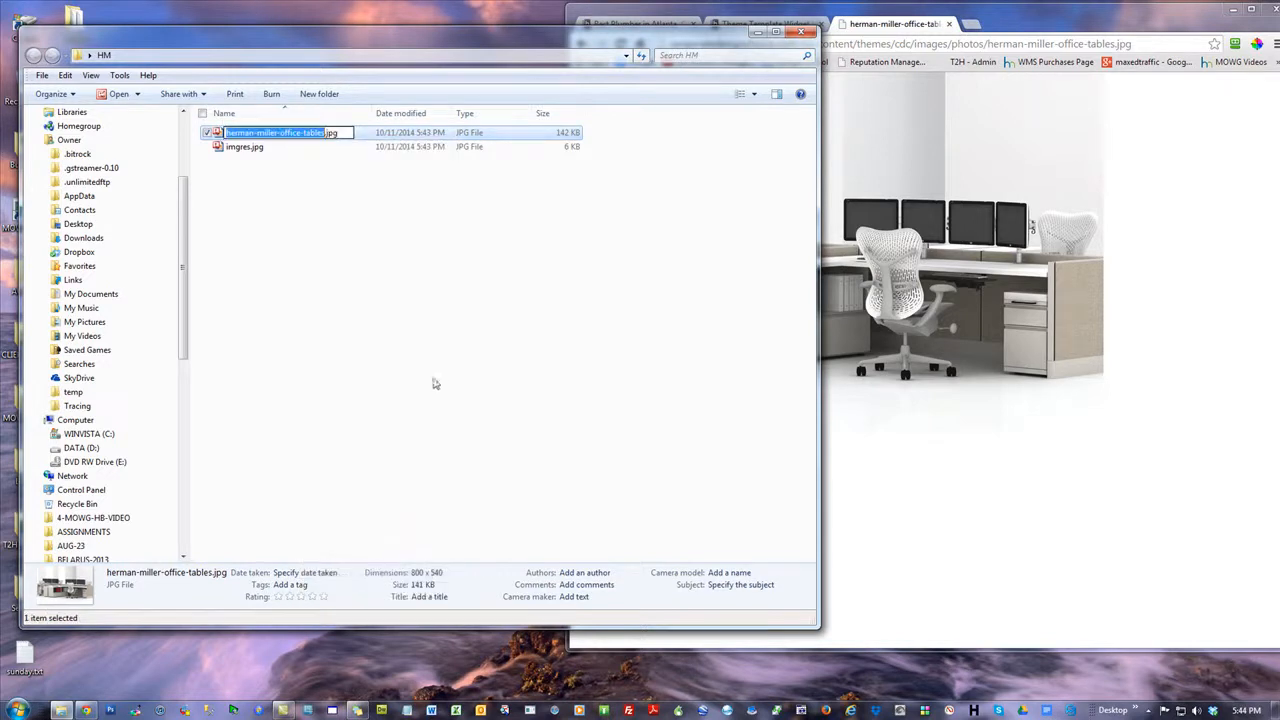
{"action": "type", "text": "medium"}
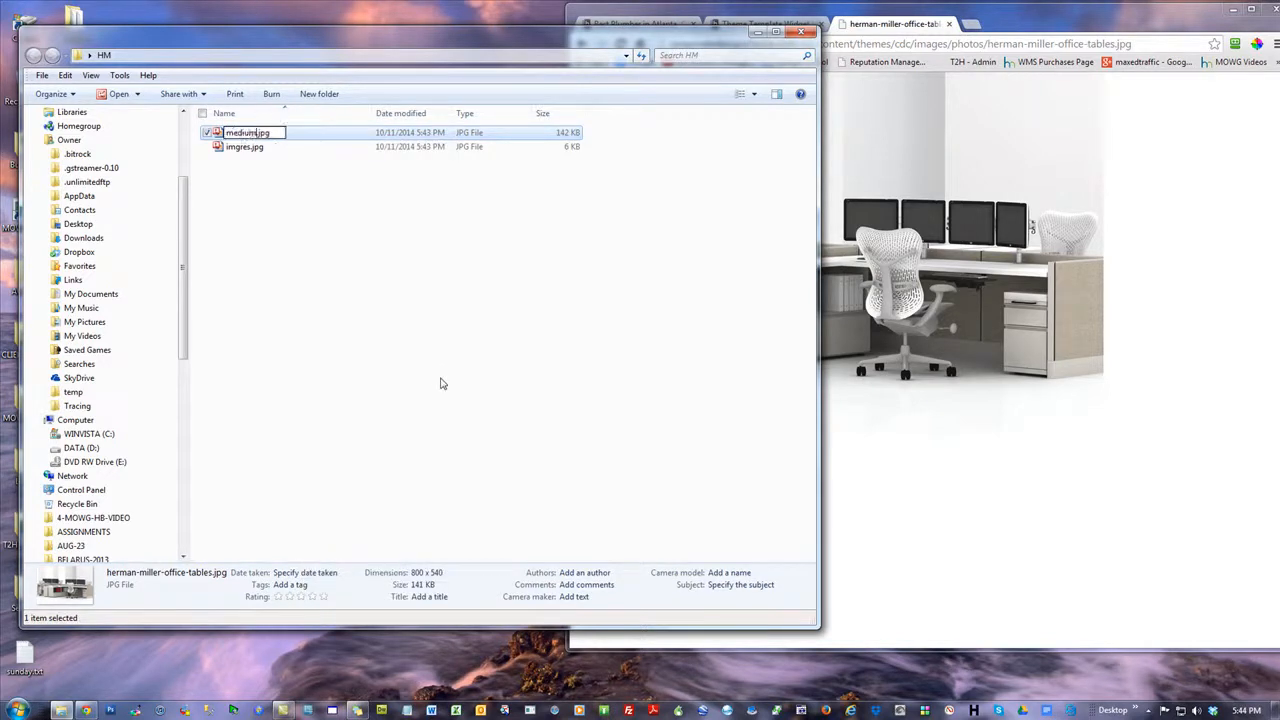
{"action": "key", "text": "Return"}
Copy the original workstation image from the browser into the HM folder, then delete that duplicate file
{"action": "left_click_drag", "start_coordinate": [968, 258], "coordinate": [508, 296]}
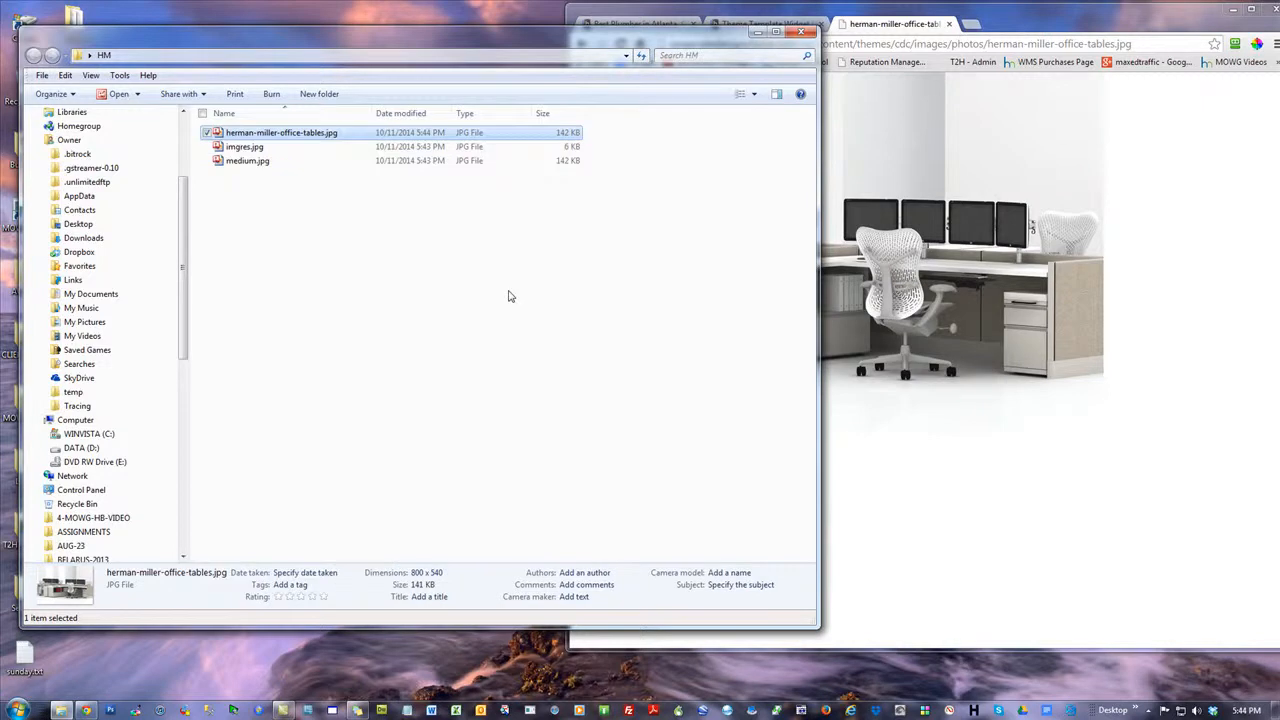
{"action": "right_click", "coordinate": [294, 132]}
{"action": "left_click", "coordinate": [340, 556]}
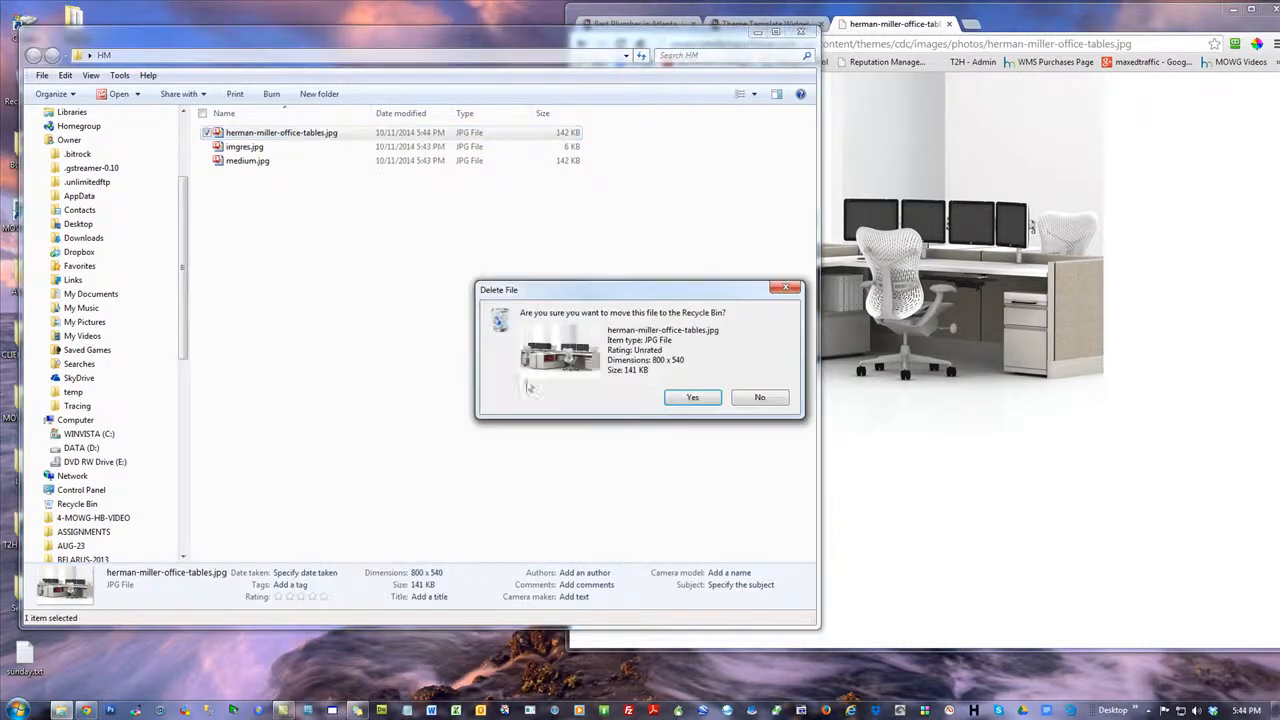
{"action": "left_click", "coordinate": [690, 398]}
Return to the furniture image results and preview the related workstation image from new.designarchitectures.info
{"action": "left_click", "coordinate": [1012, 14]}
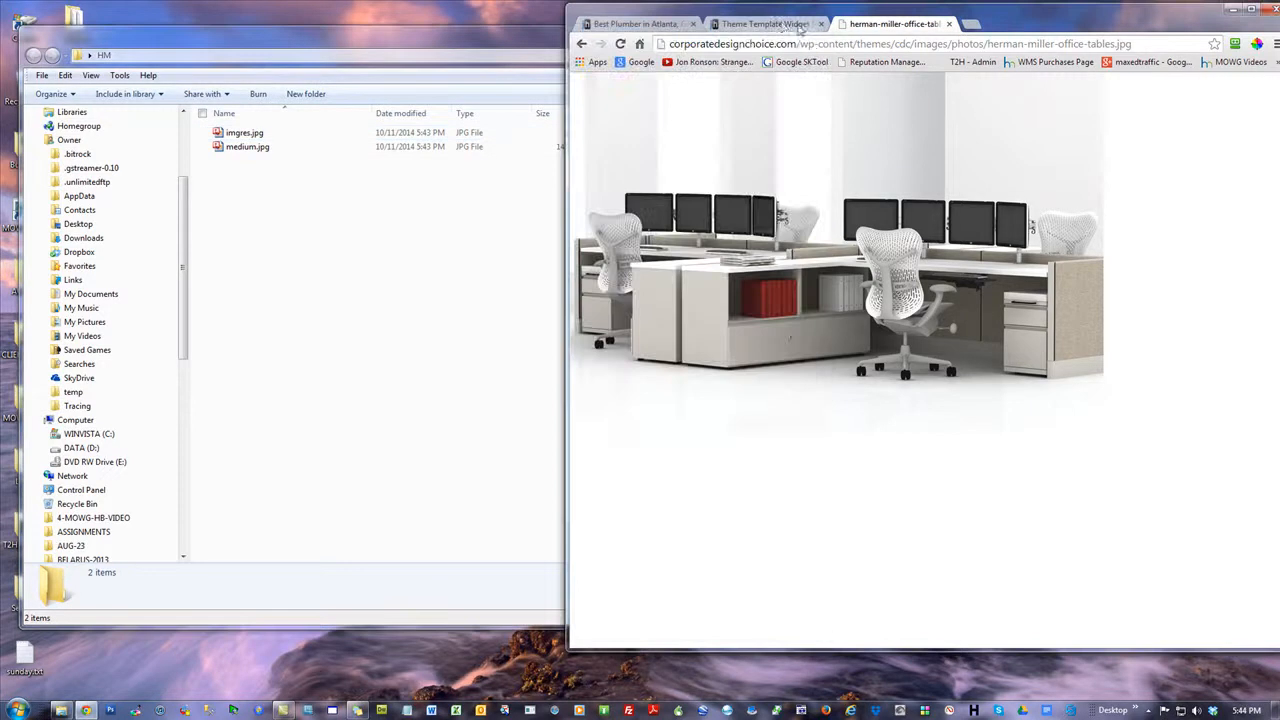
{"action": "left_click", "coordinate": [780, 23]}
{"action": "left_click", "coordinate": [866, 23]}
{"action": "left_click", "coordinate": [581, 44]}
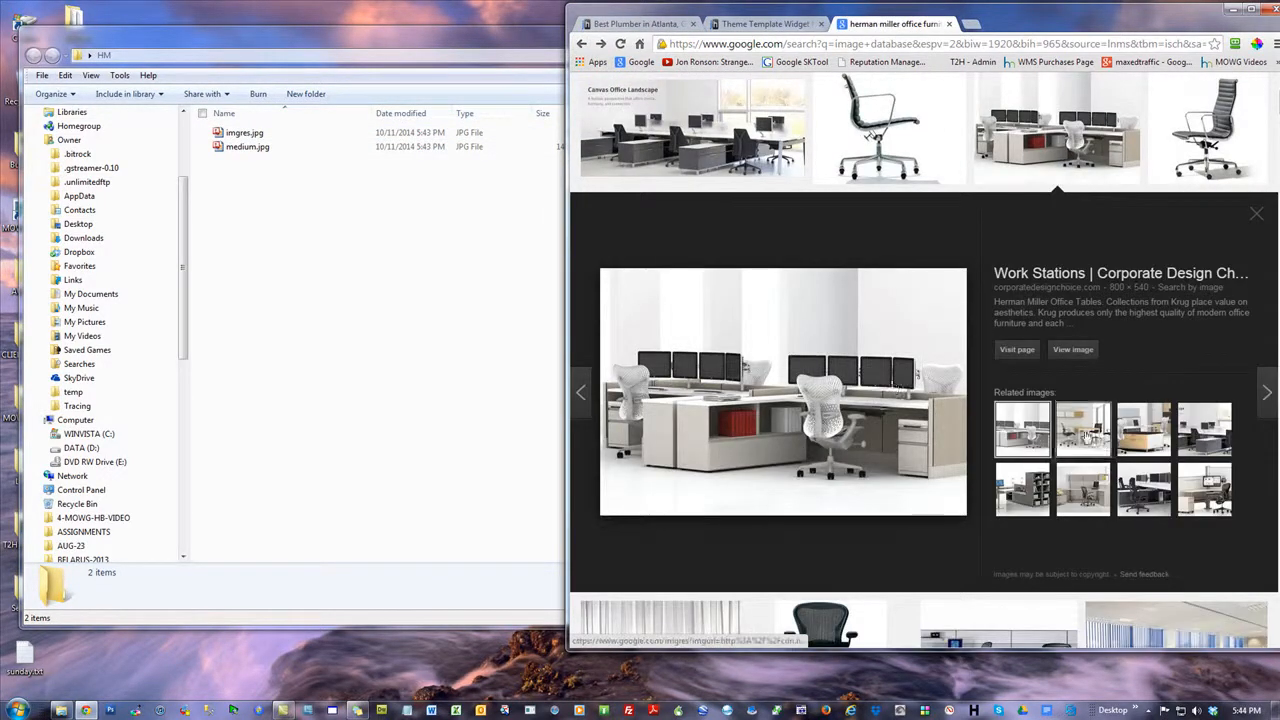
{"action": "left_click", "coordinate": [1083, 429]}
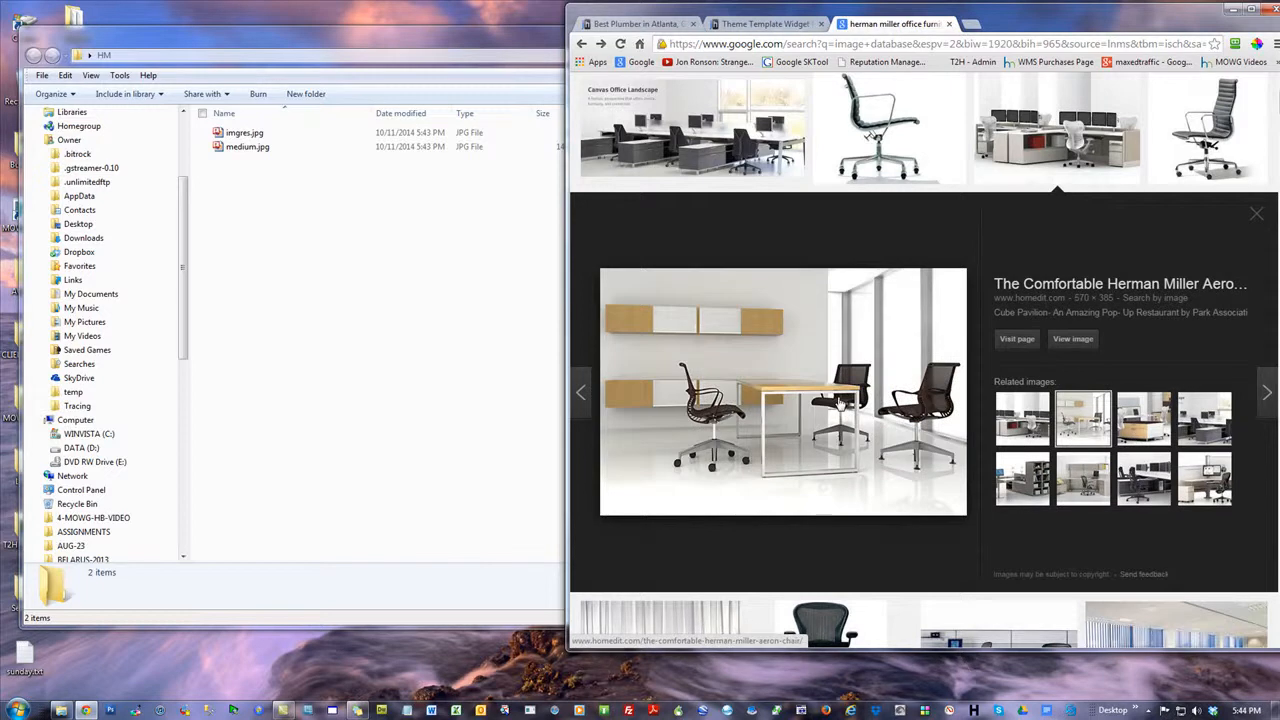
{"action": "left_click", "coordinate": [1143, 484]}
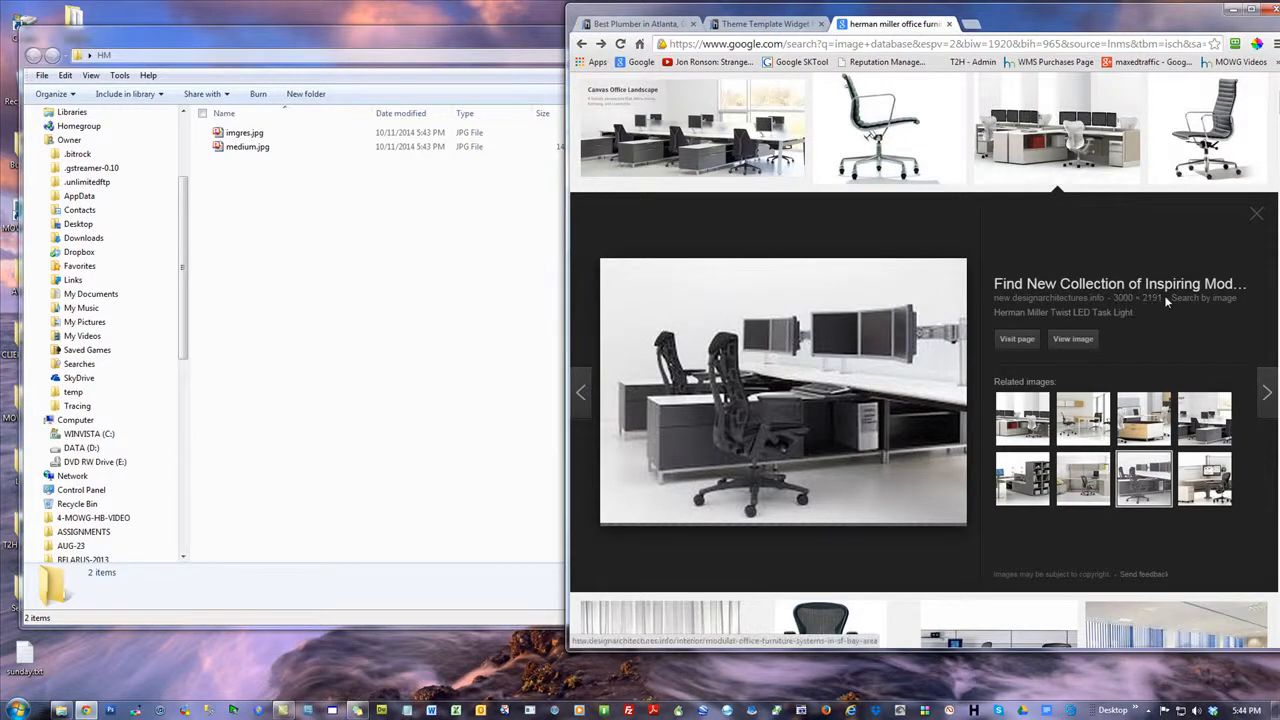
Copy the previewed black-chair workstation image into the HM folder and view the saved picture
{"action": "left_click_drag", "start_coordinate": [858, 345], "coordinate": [371, 314]}
{"action": "left_click", "coordinate": [272, 134]}
{"action": "double_click", "coordinate": [272, 134]}
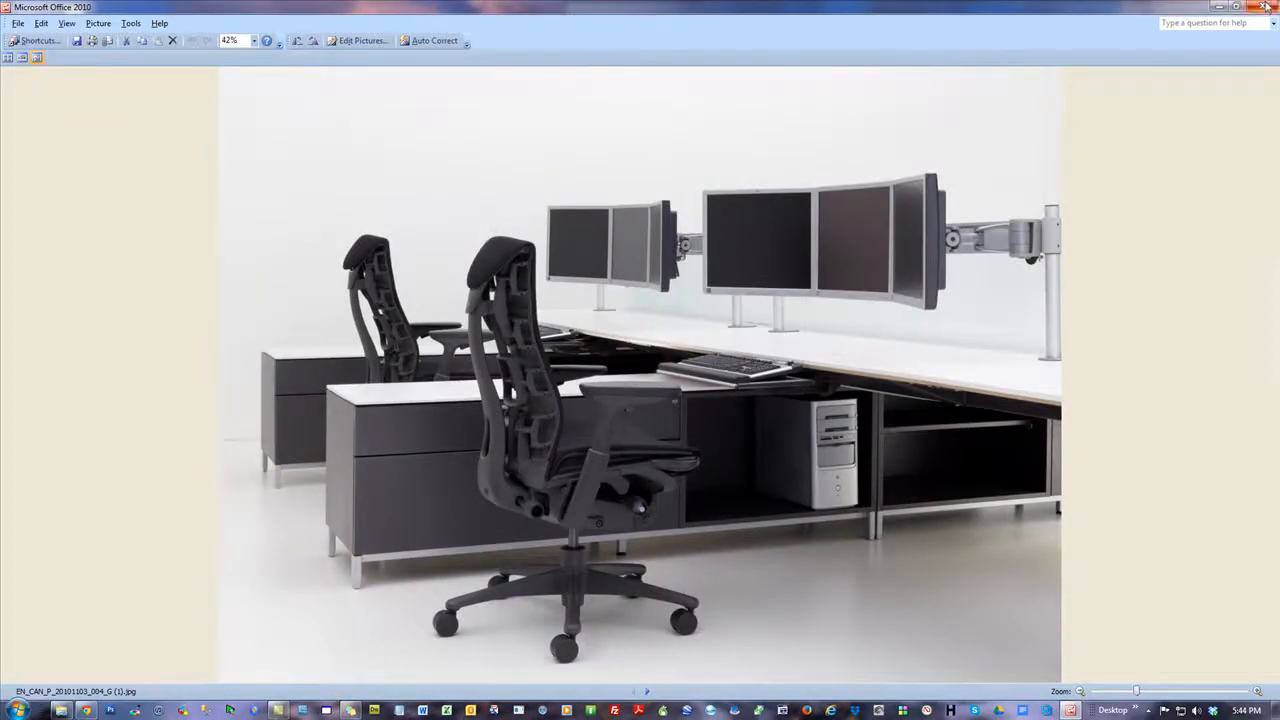
{"action": "left_click", "coordinate": [1265, 6]}
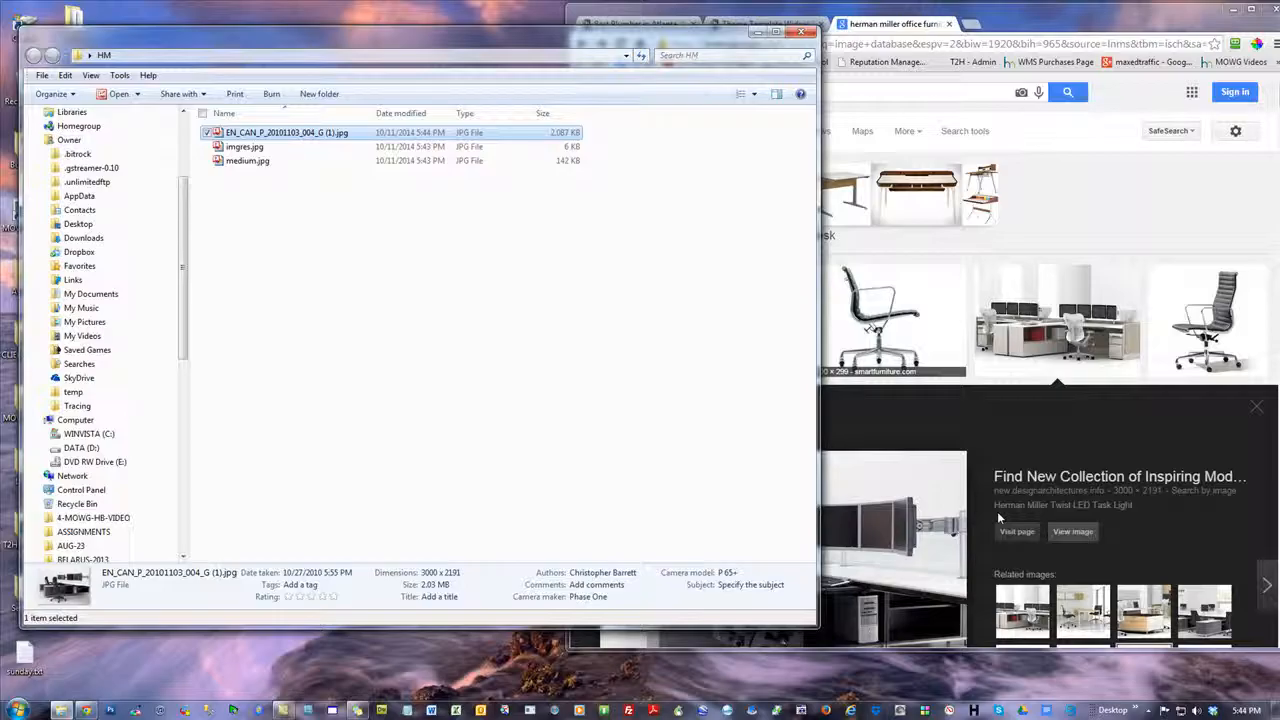
Open the original black-chair workstation image, copy it into the HM folder replacing the existing file, and view the saved picture
{"action": "left_click", "coordinate": [1070, 530]}
{"action": "left_click_drag", "start_coordinate": [1011, 160], "coordinate": [420, 315]}
{"action": "left_click", "coordinate": [636, 326]}
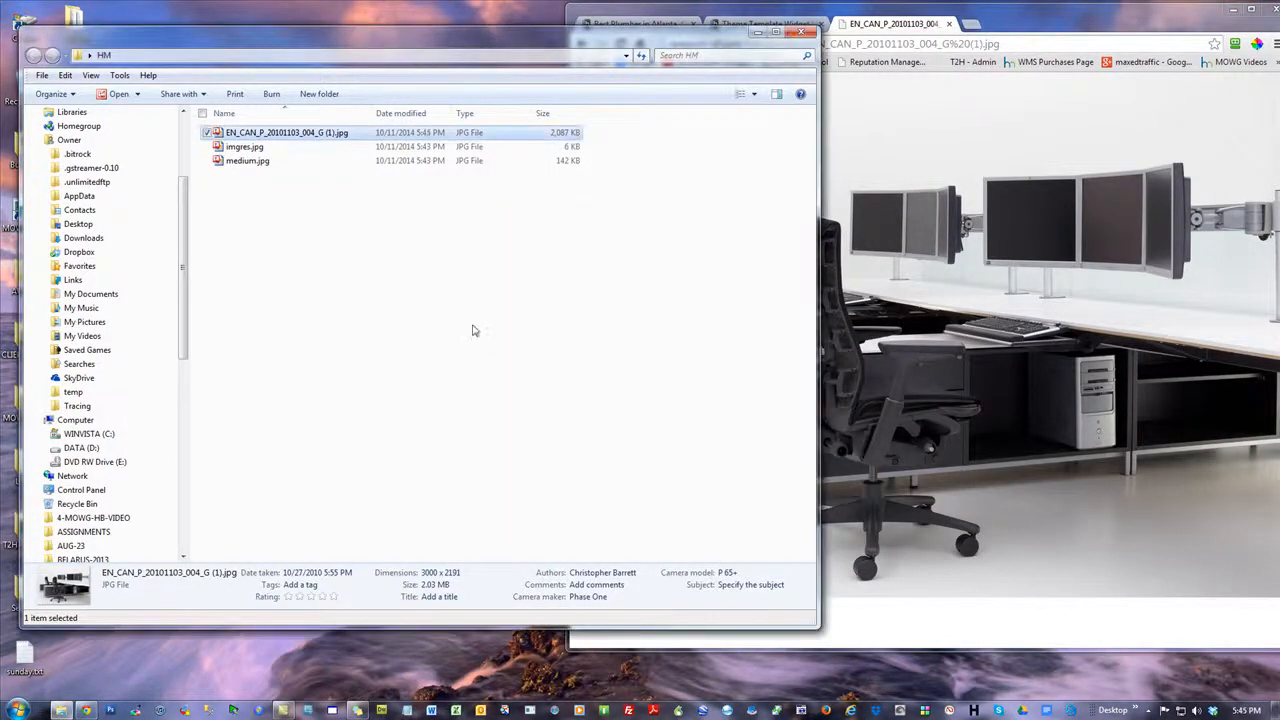
{"action": "double_click", "coordinate": [290, 138]}
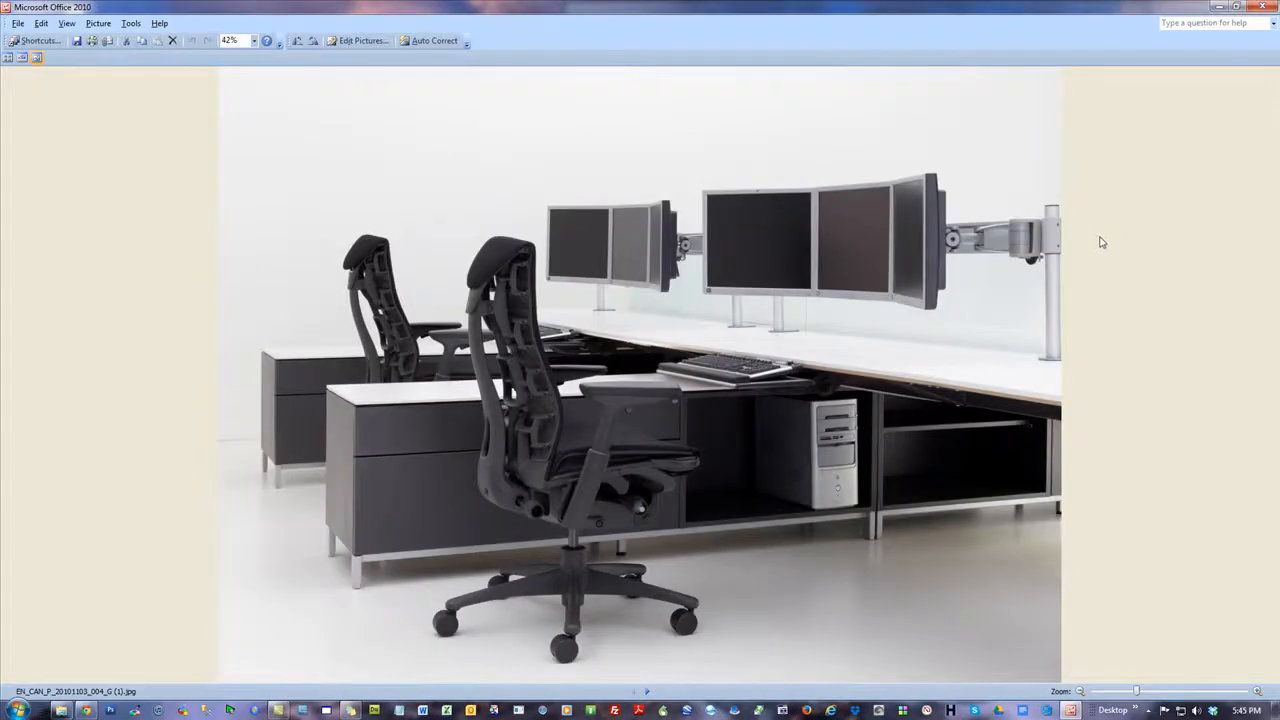
{"action": "left_click", "coordinate": [1264, 7]}
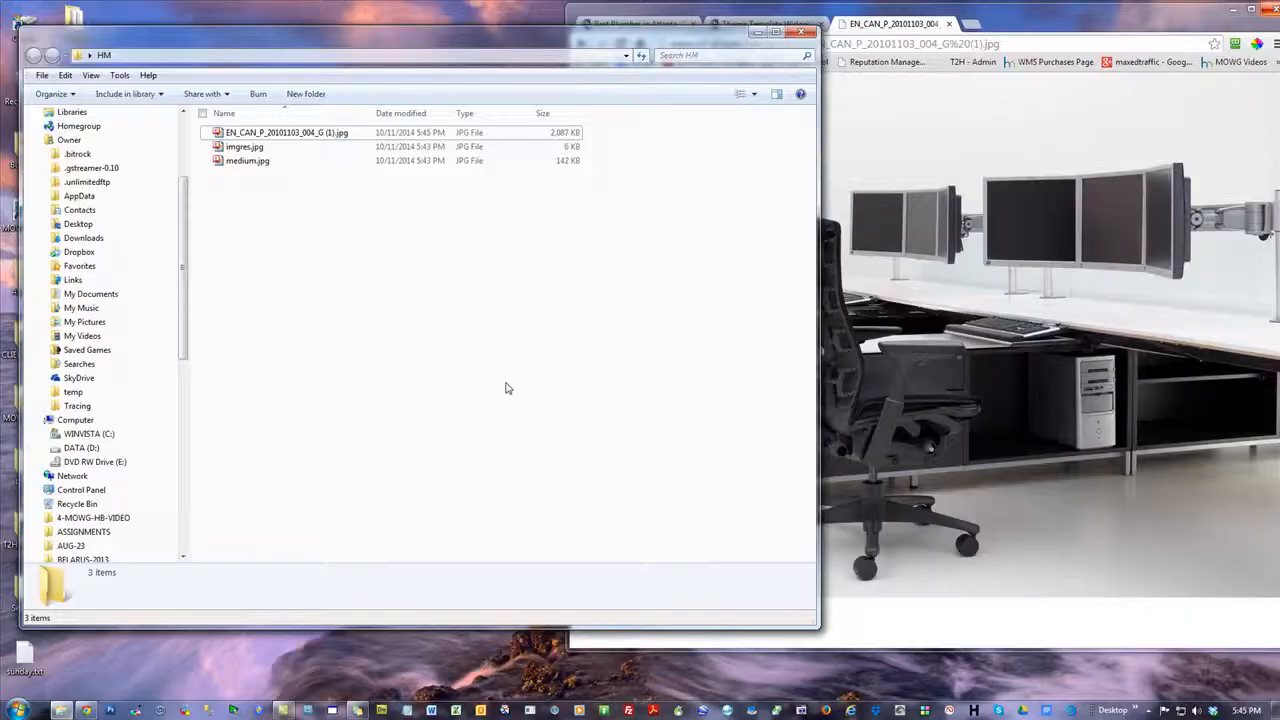
Go back to the furniture search results, then bring up the plumbing website in a maximized browser window
{"action": "left_click_drag", "start_coordinate": [1010, 25], "coordinate": [605, 57]}
{"action": "left_click", "coordinate": [467, 62]}
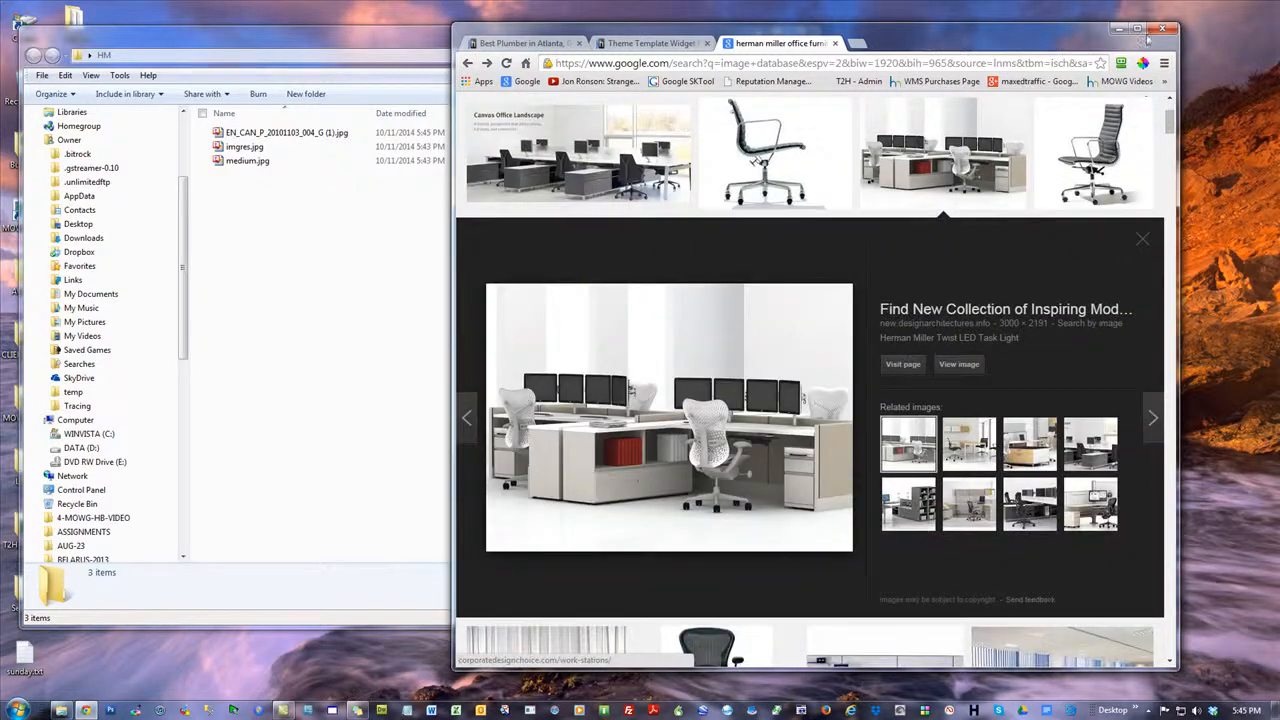
{"action": "left_click_drag", "start_coordinate": [983, 48], "coordinate": [1279, 295]}
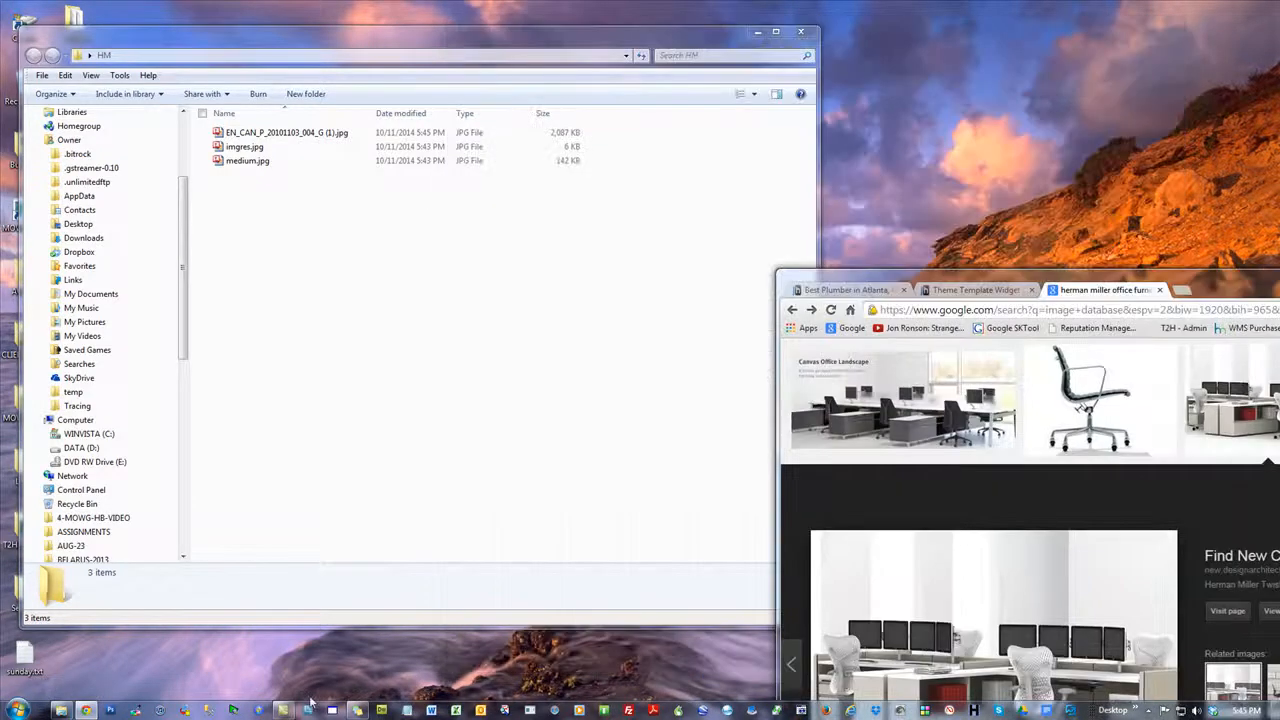
{"action": "left_click", "coordinate": [87, 710]}
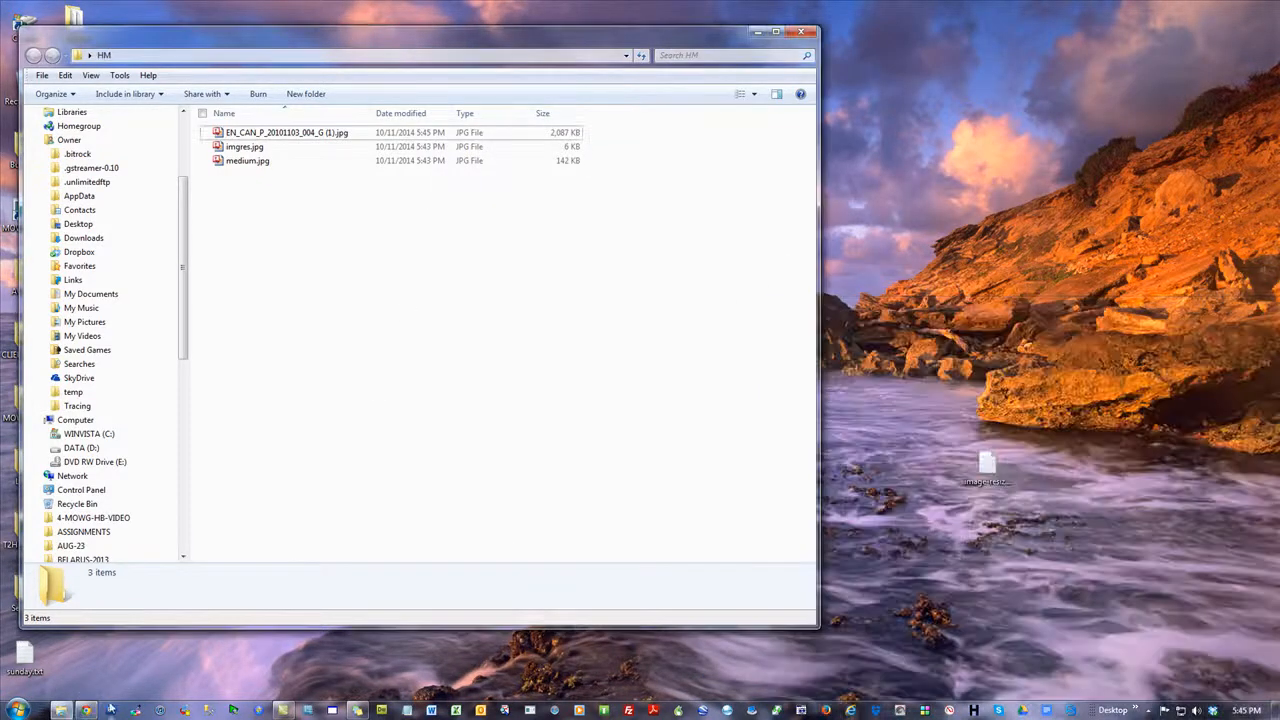
{"action": "left_click", "coordinate": [87, 710]}
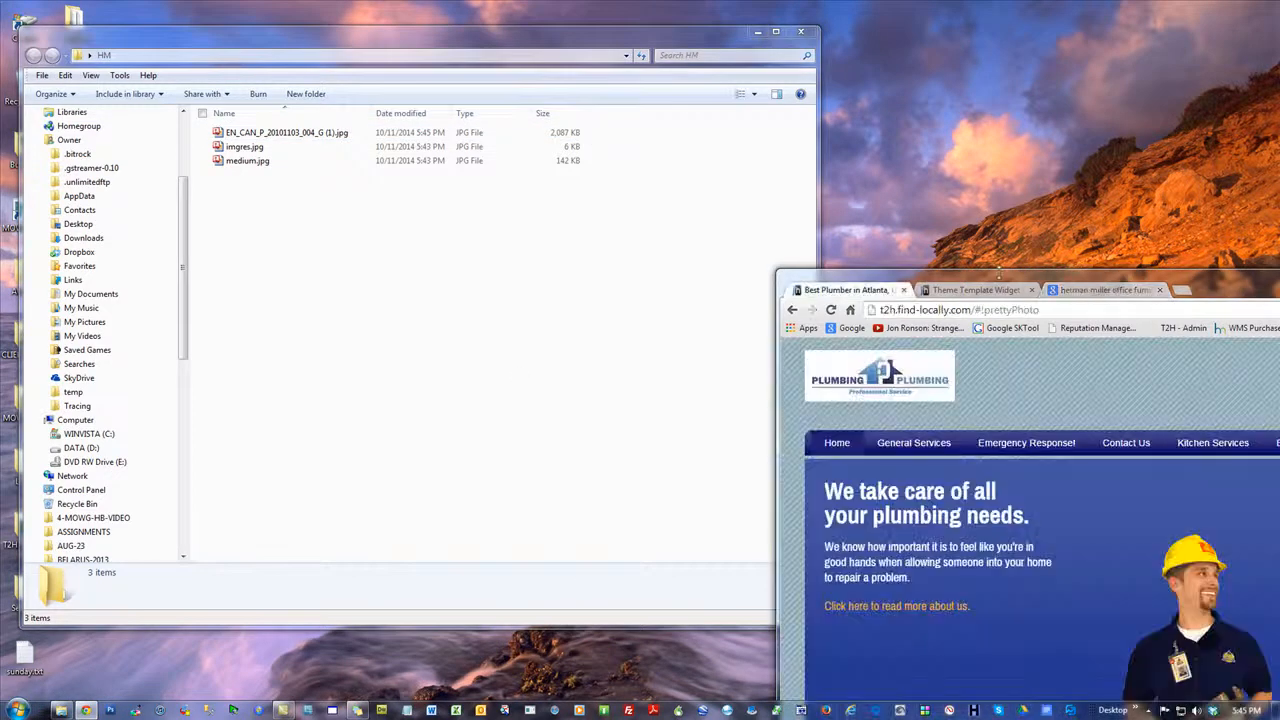
{"action": "left_click_drag", "start_coordinate": [1224, 296], "coordinate": [772, 5]}
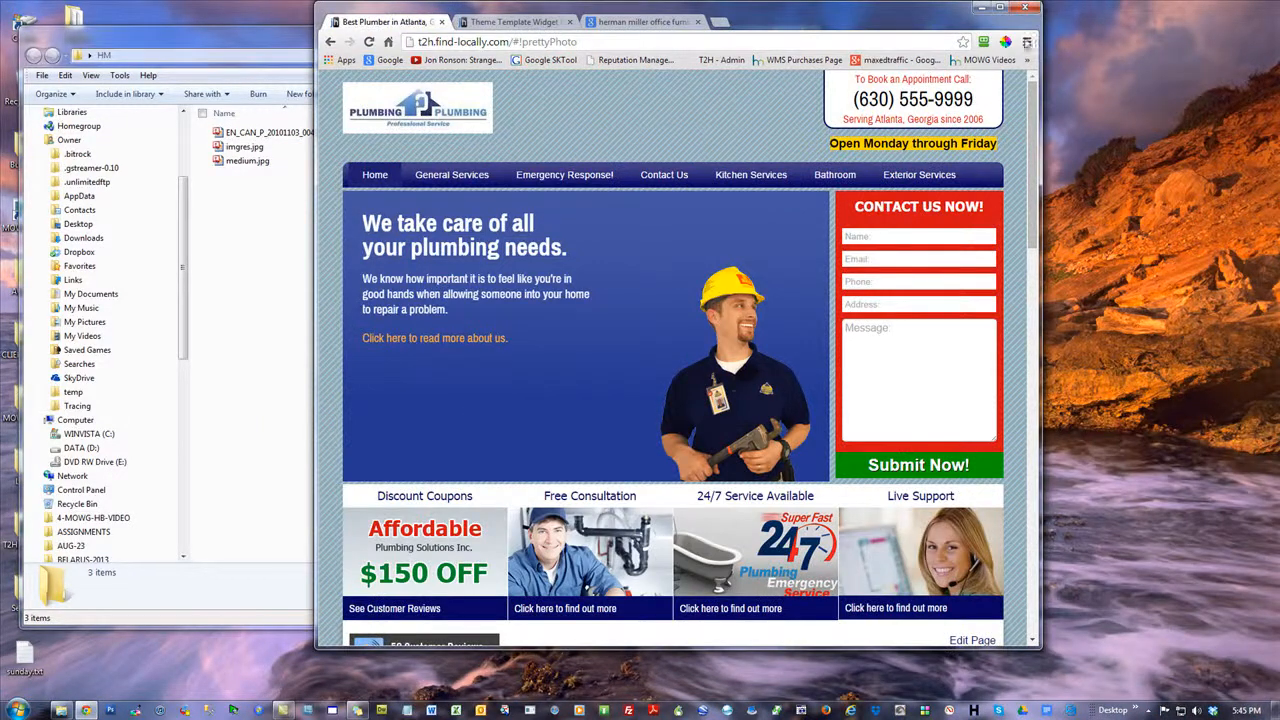
{"action": "left_click", "coordinate": [1001, 7]}
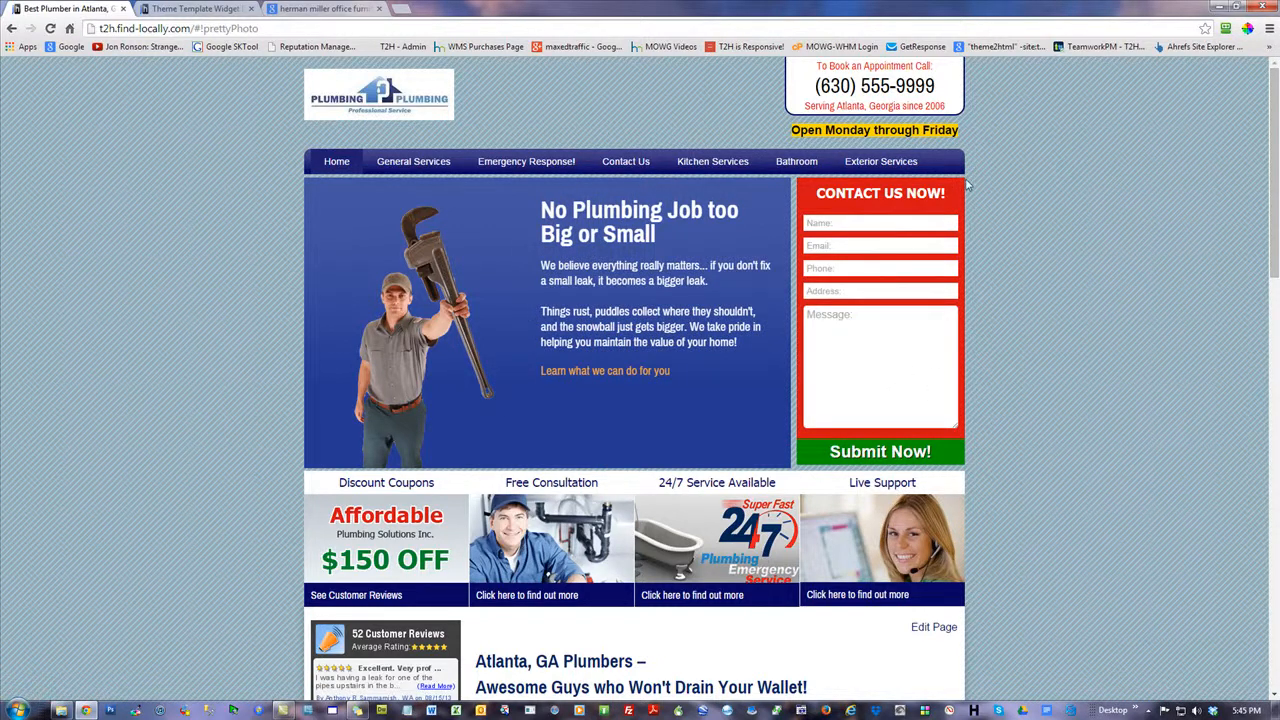
Examine the images used across the plumbing home page, including the banner, sidebar, Our Services carousel and footer badges
{"action": "scroll", "coordinate": [537, 476], "scroll_direction": "down", "scroll_amount": 1}
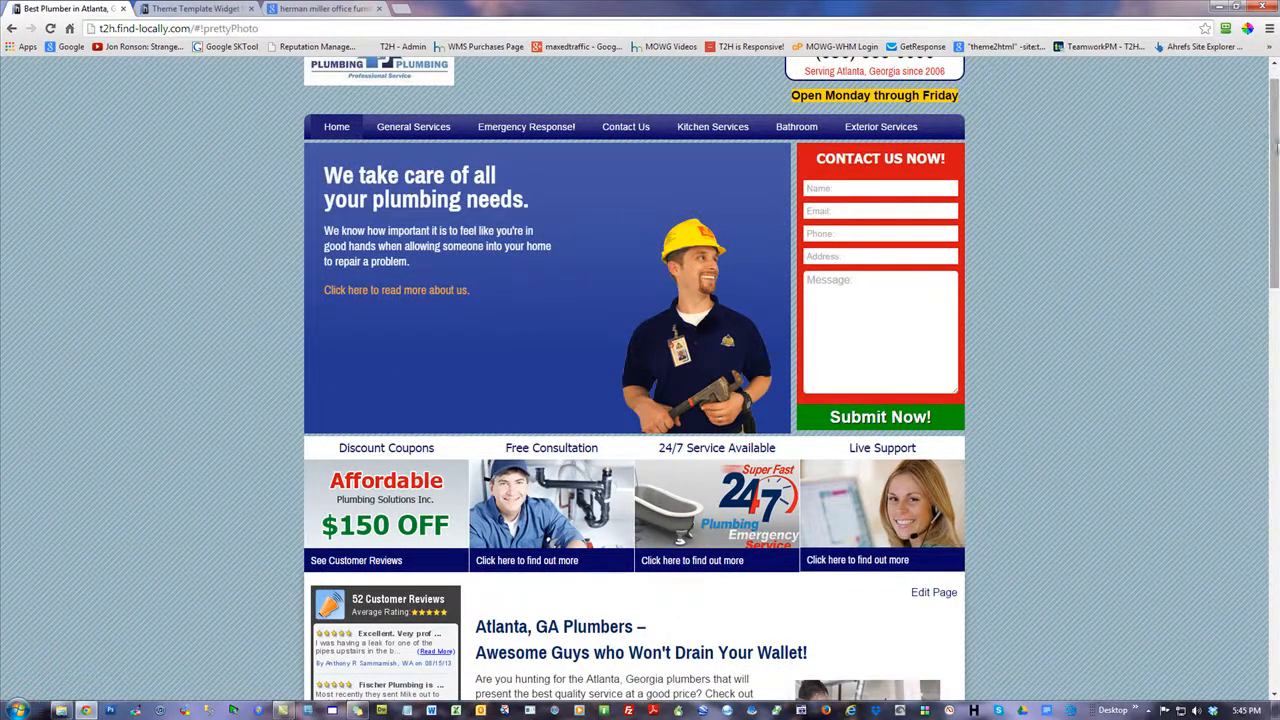
{"action": "left_click_drag", "start_coordinate": [1276, 146], "coordinate": [1276, 310]}
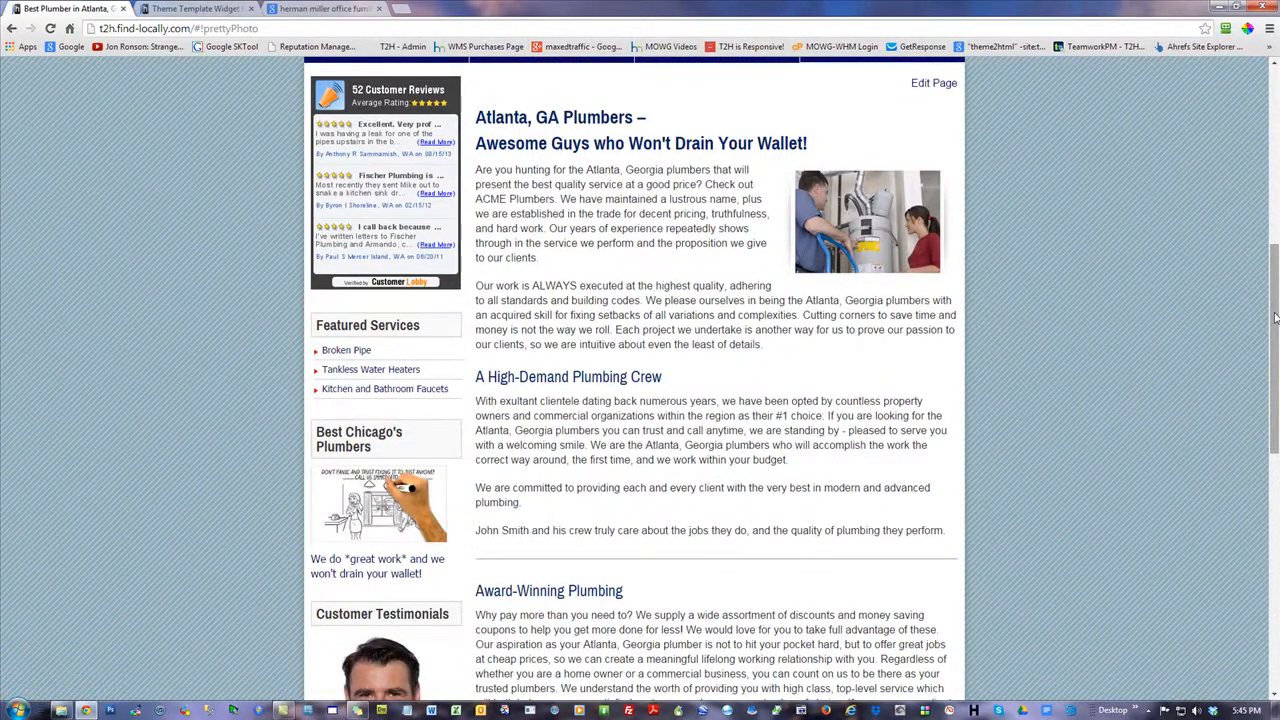
{"action": "left_click_drag", "start_coordinate": [1275, 318], "coordinate": [1275, 340]}
{"action": "scroll", "coordinate": [446, 301], "scroll_direction": "down", "scroll_amount": 4}
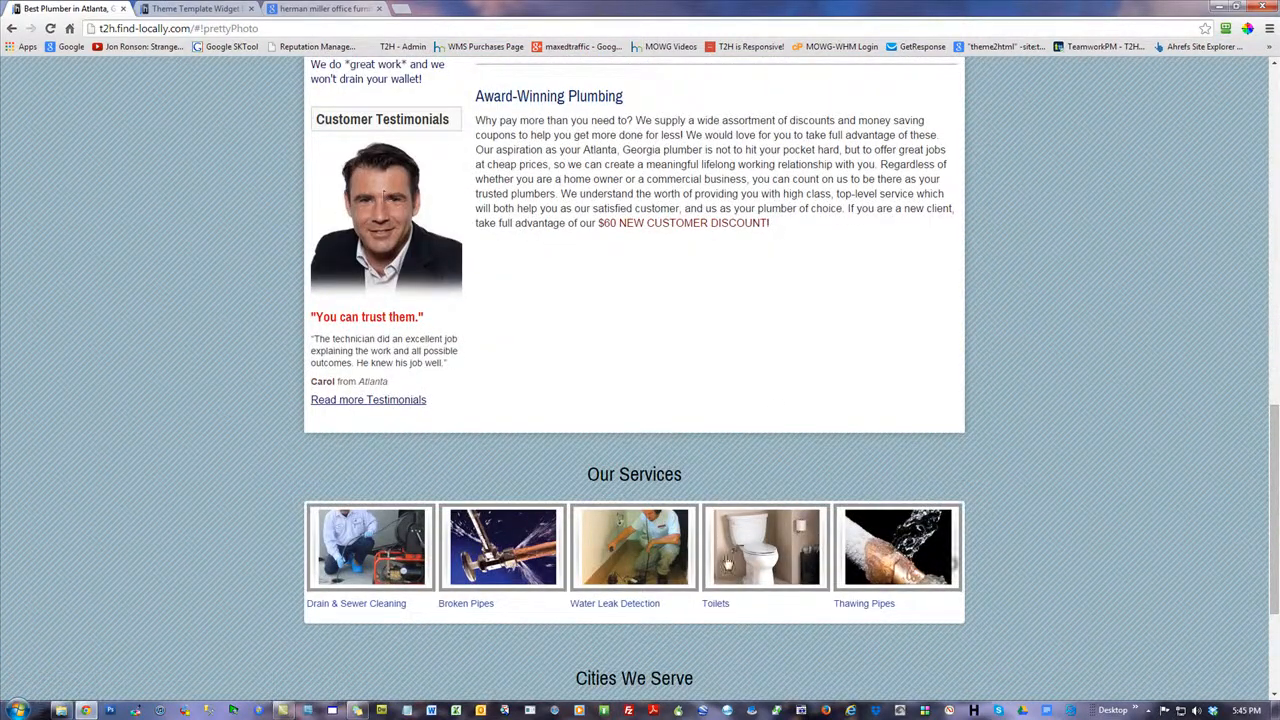
{"action": "left_click", "coordinate": [952, 567]}
{"action": "left_click", "coordinate": [952, 567]}
{"action": "left_click", "coordinate": [952, 567]}
{"action": "left_click", "coordinate": [952, 567]}
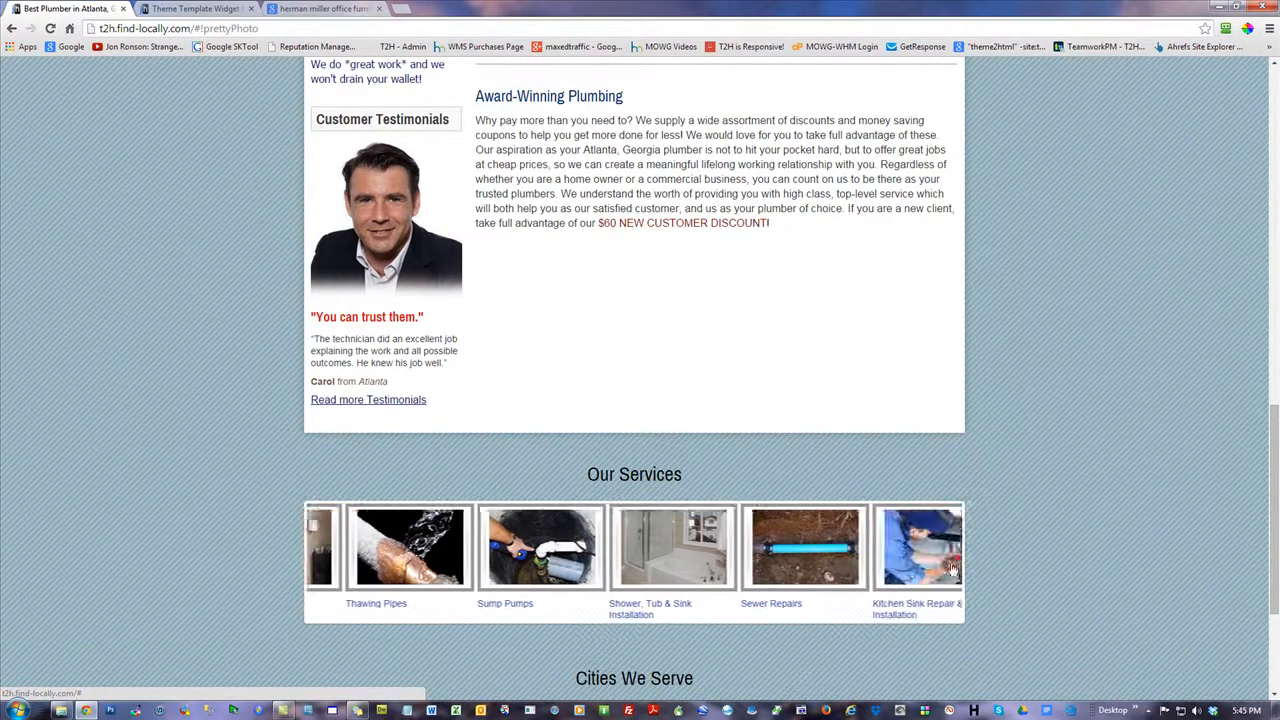
{"action": "left_click", "coordinate": [952, 567]}
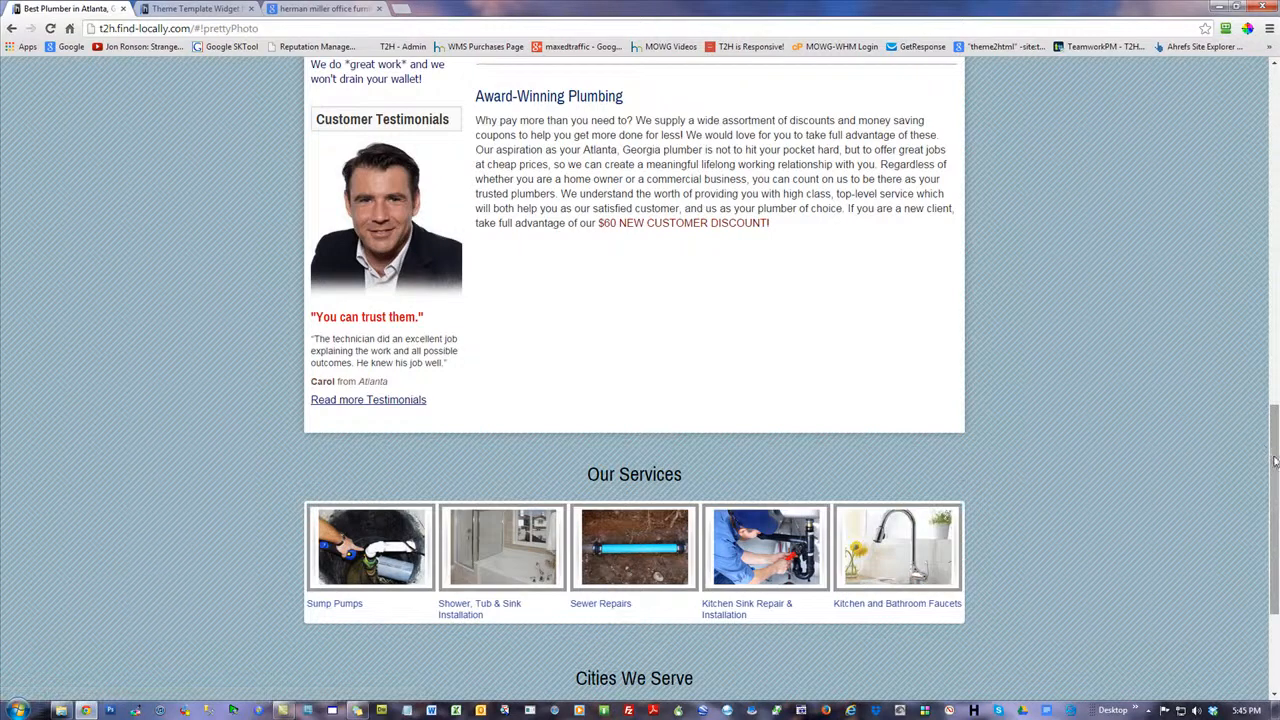
{"action": "scroll", "coordinate": [1272, 560], "scroll_direction": "down", "scroll_amount": 2}
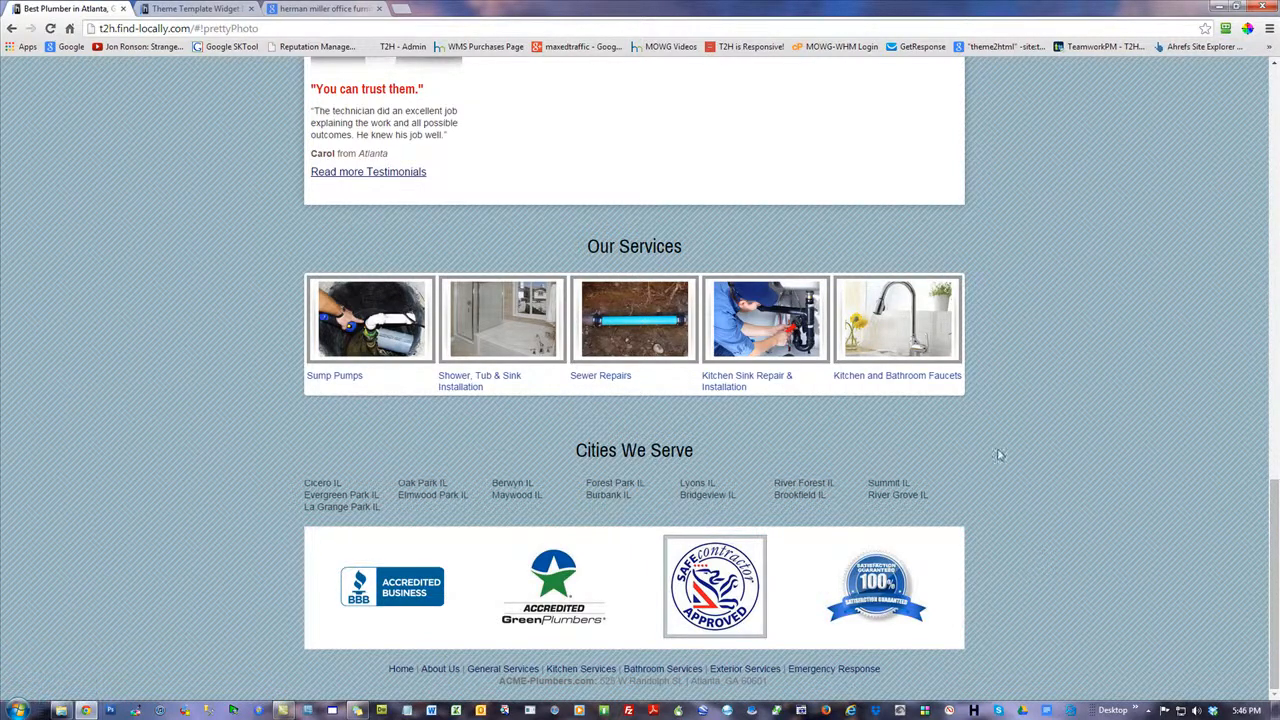
Close the image preview in the furniture search results and restore the browser window beside the HM folder
{"action": "left_click", "coordinate": [325, 8]}
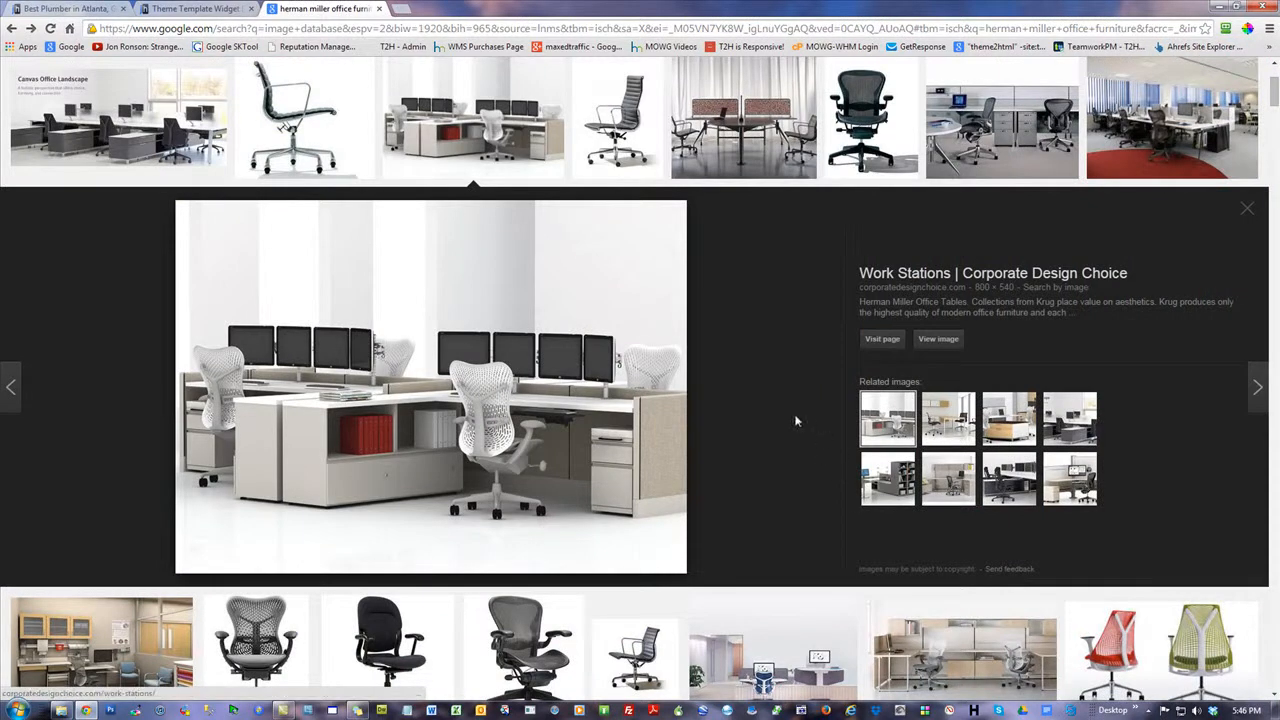
{"action": "left_click", "coordinate": [1247, 210]}
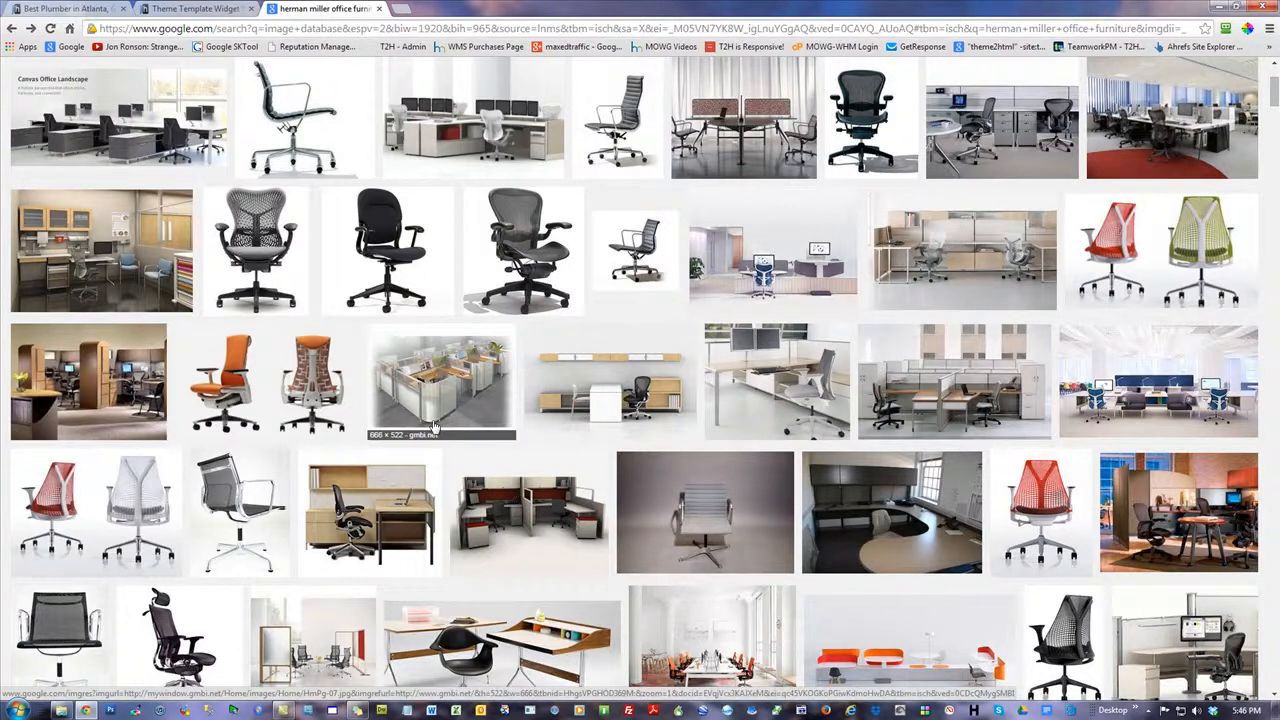
{"action": "left_click_drag", "start_coordinate": [910, 7], "coordinate": [913, 57]}
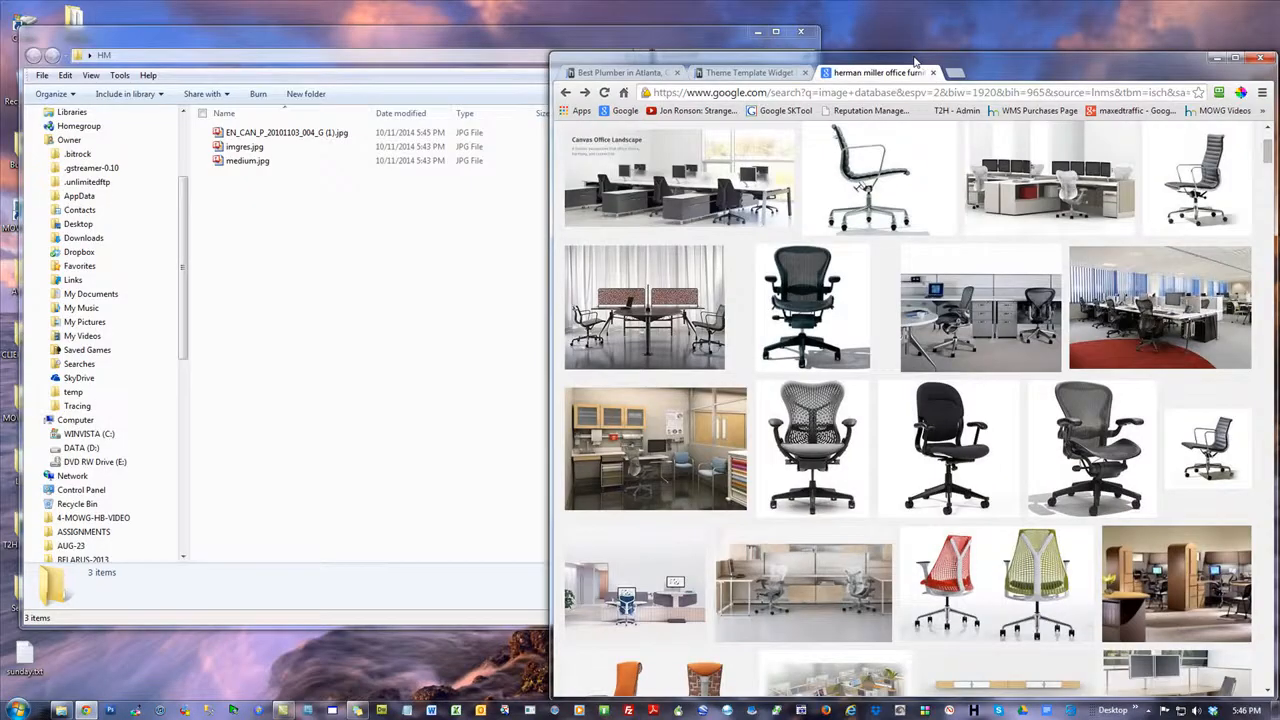
Copy the enlarged Canvas Office Landscape image and the smartfurniture.com chair image into the HM folder
{"action": "left_click", "coordinate": [640, 188]}
{"action": "left_click_drag", "start_coordinate": [746, 436], "coordinate": [458, 397]}
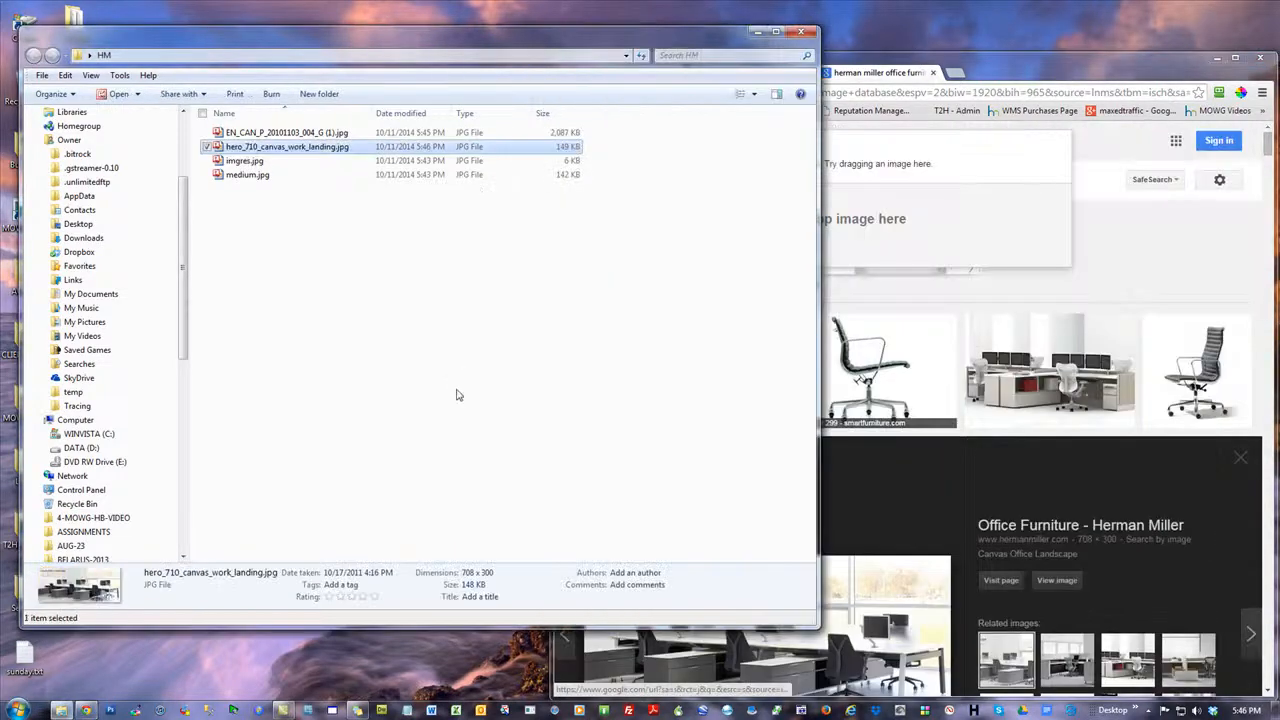
{"action": "left_click", "coordinate": [964, 55]}
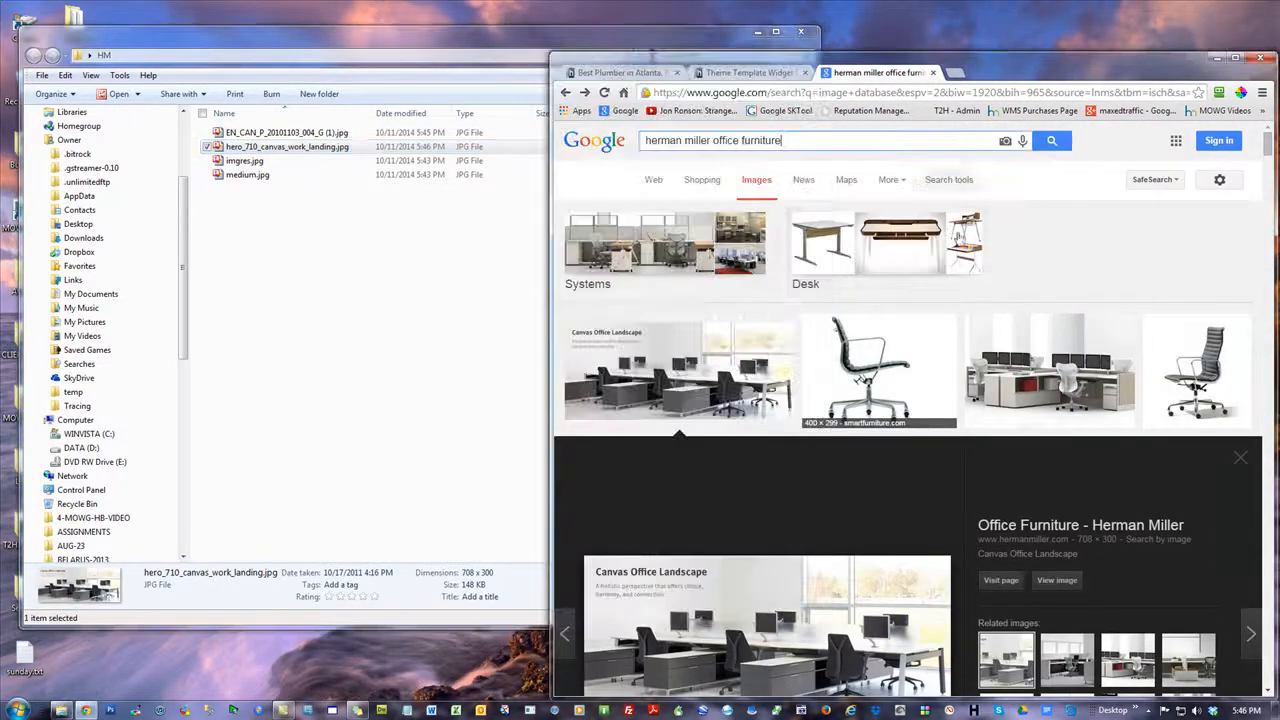
{"action": "left_click", "coordinate": [908, 388]}
{"action": "left_click_drag", "start_coordinate": [800, 460], "coordinate": [408, 414]}
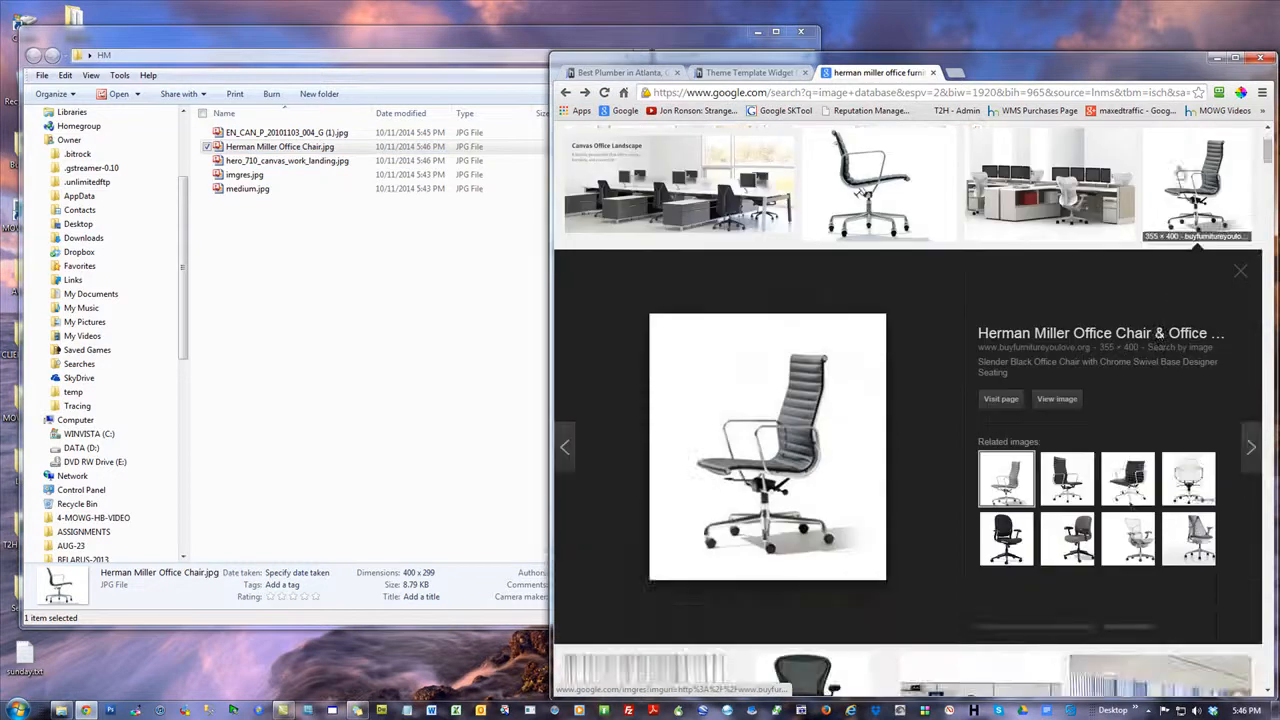
Try to copy the buyfurnitureyoulove.org chair image into the HM folder without overwriting imgres.jpg, then copy the hermanmiller.com Aeron chair image
{"action": "left_click_drag", "start_coordinate": [1183, 202], "coordinate": [597, 458]}
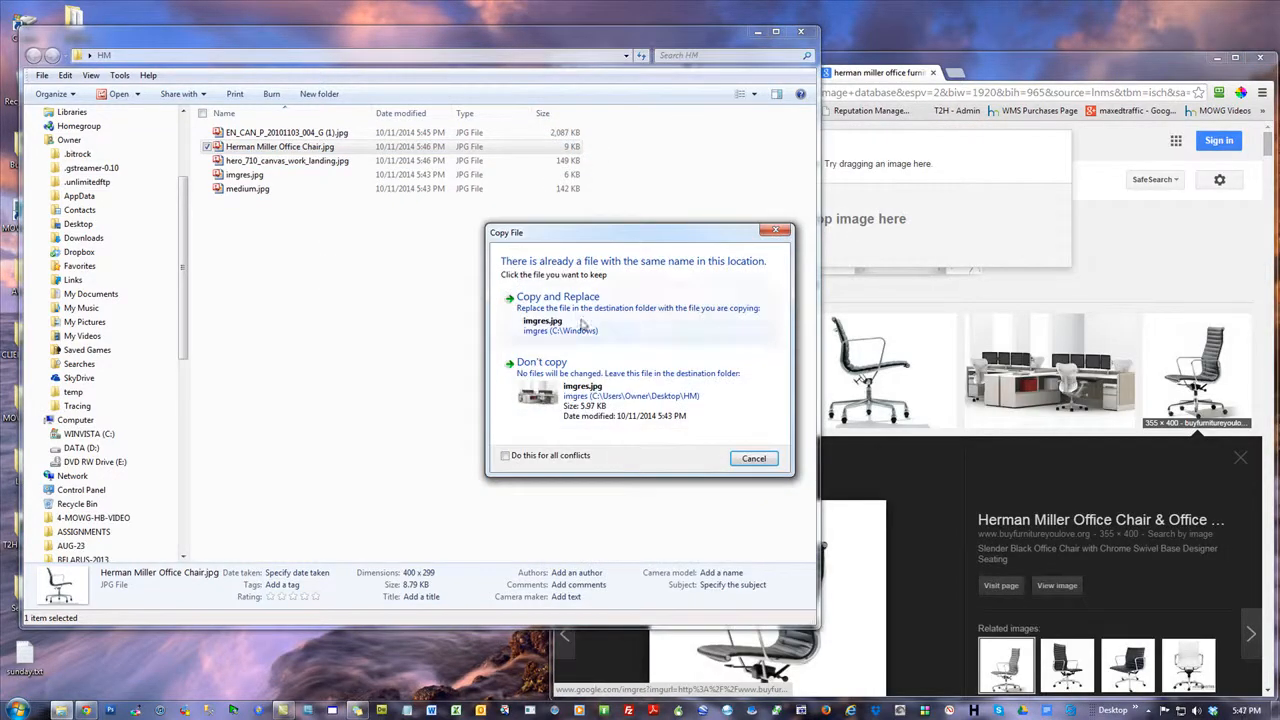
{"action": "left_click", "coordinate": [754, 458]}
{"action": "left_click", "coordinate": [1206, 370]}
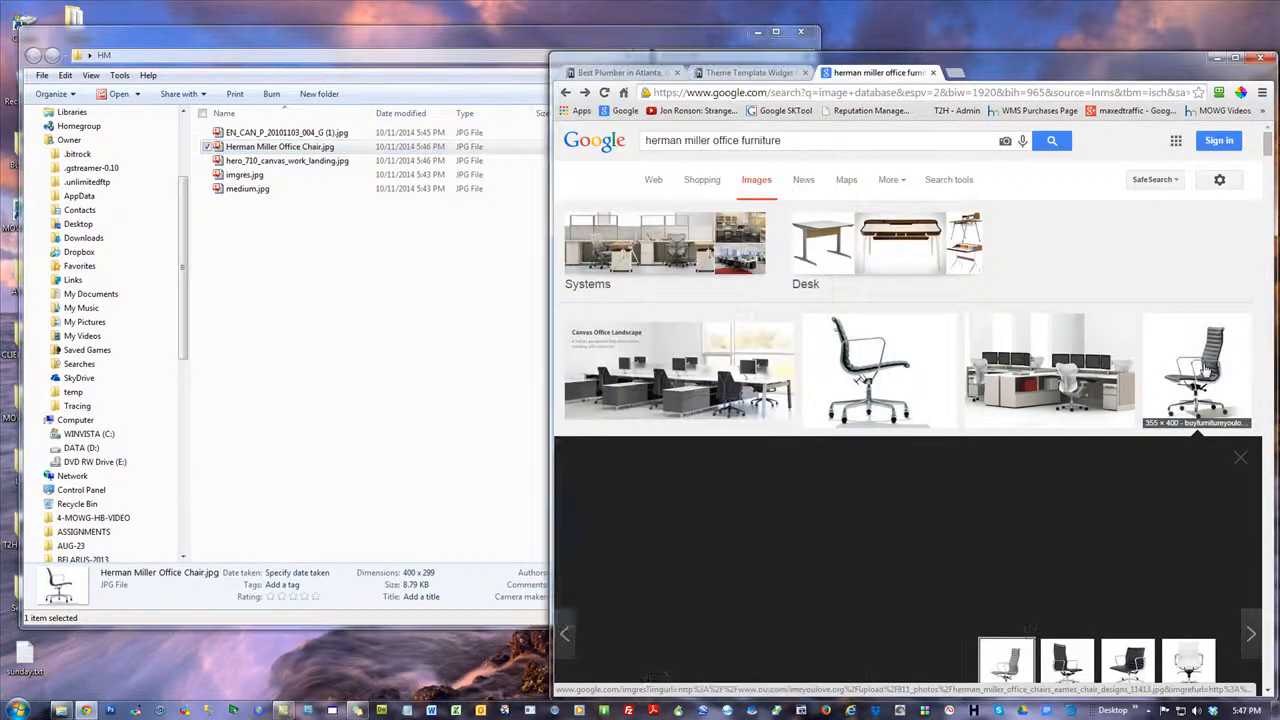
{"action": "left_click", "coordinate": [838, 474]}
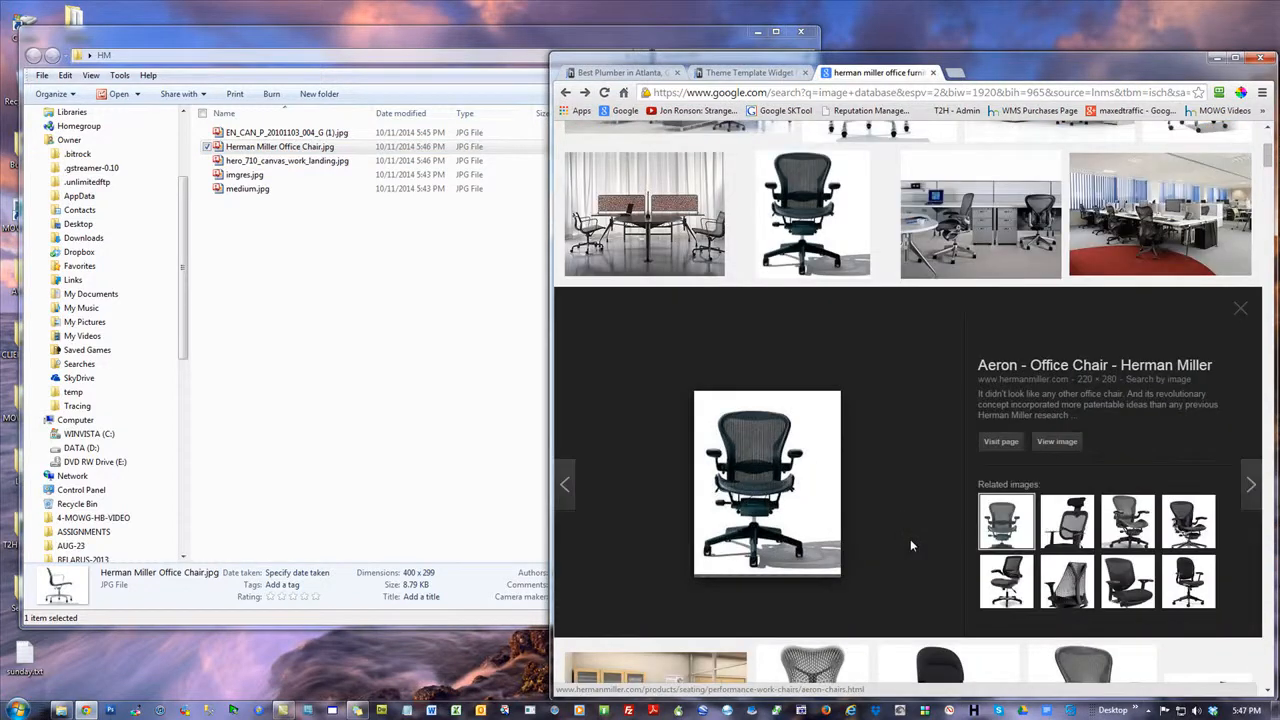
{"action": "left_click_drag", "start_coordinate": [796, 419], "coordinate": [645, 390]}
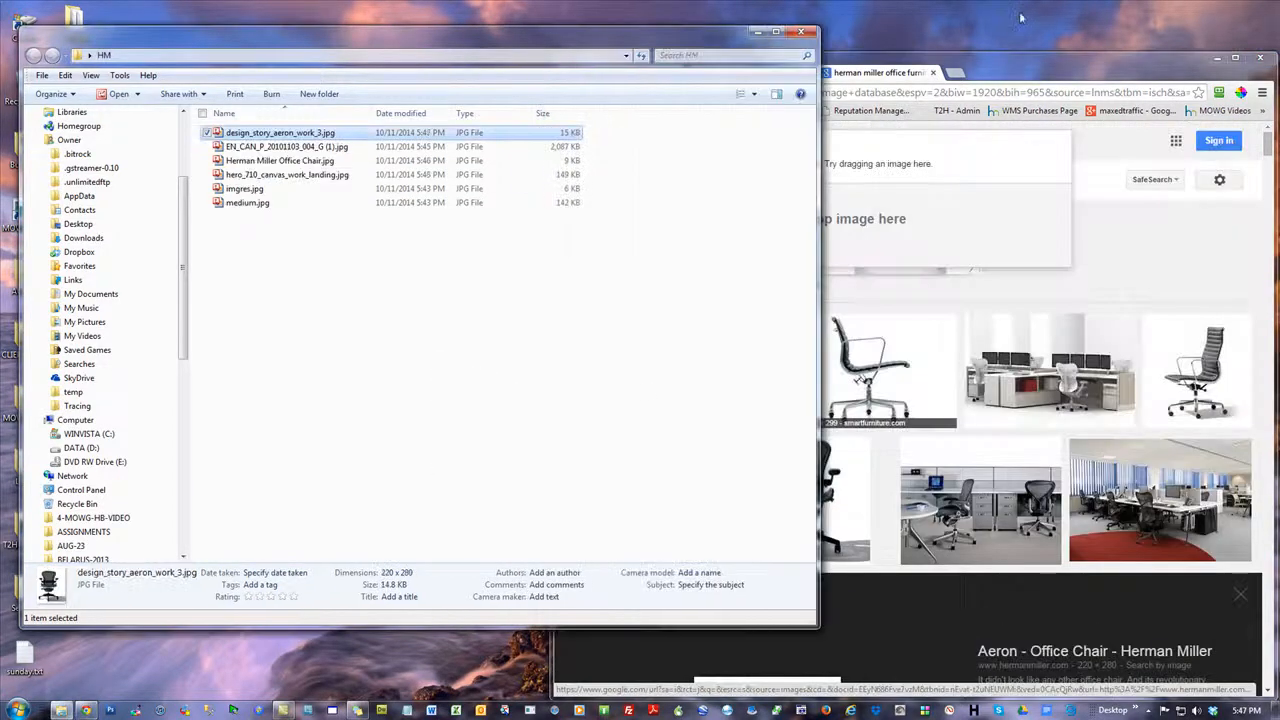
Copy the jg188.com image of three orange Herman Miller office chairs from the search results into the HM folder
{"action": "left_click", "coordinate": [1061, 71]}
{"action": "scroll", "coordinate": [1086, 334], "scroll_direction": "down", "scroll_amount": 6}
{"action": "scroll", "coordinate": [1087, 336], "scroll_direction": "up", "scroll_amount": 3}
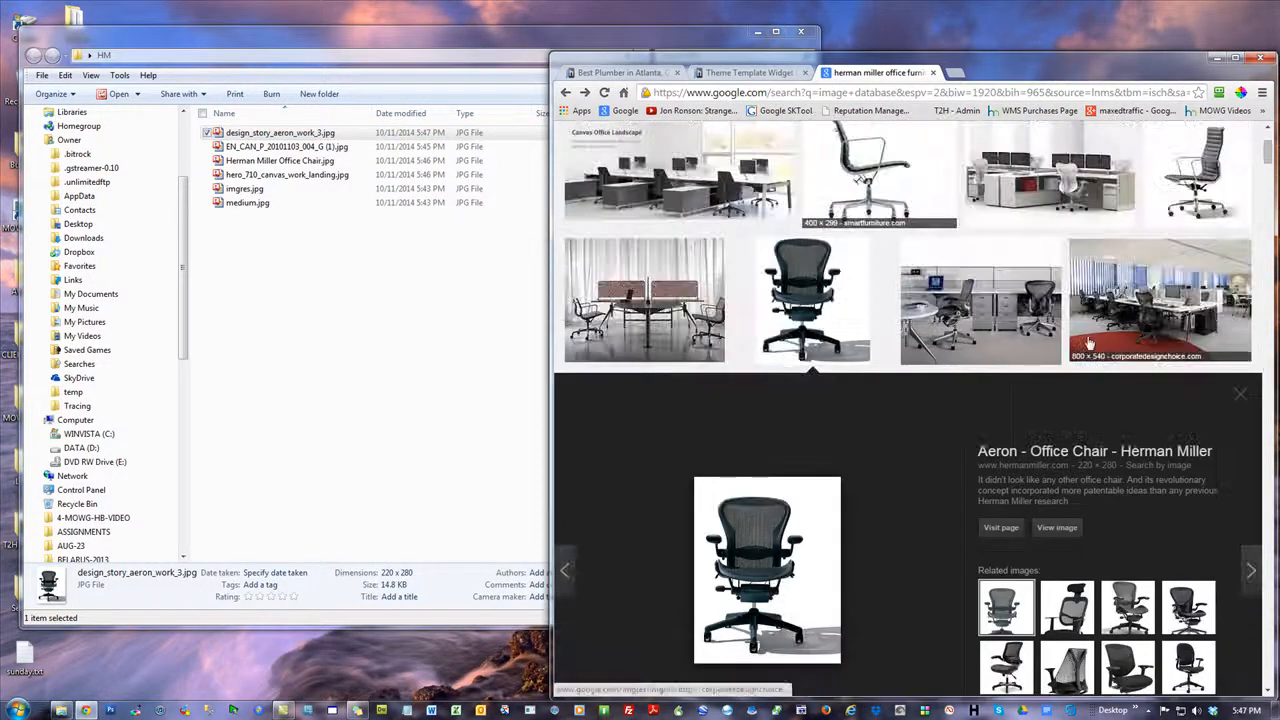
{"action": "left_click_drag", "start_coordinate": [1268, 158], "coordinate": [1268, 220]}
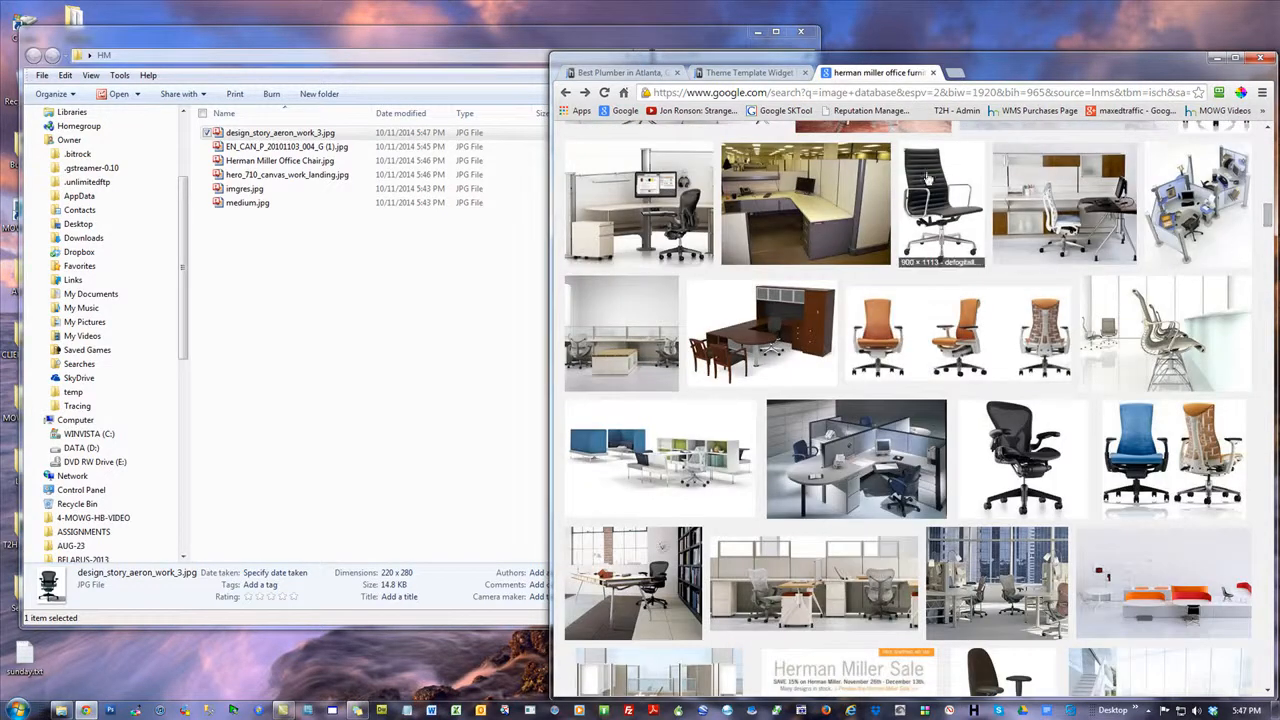
{"action": "left_click", "coordinate": [885, 325]}
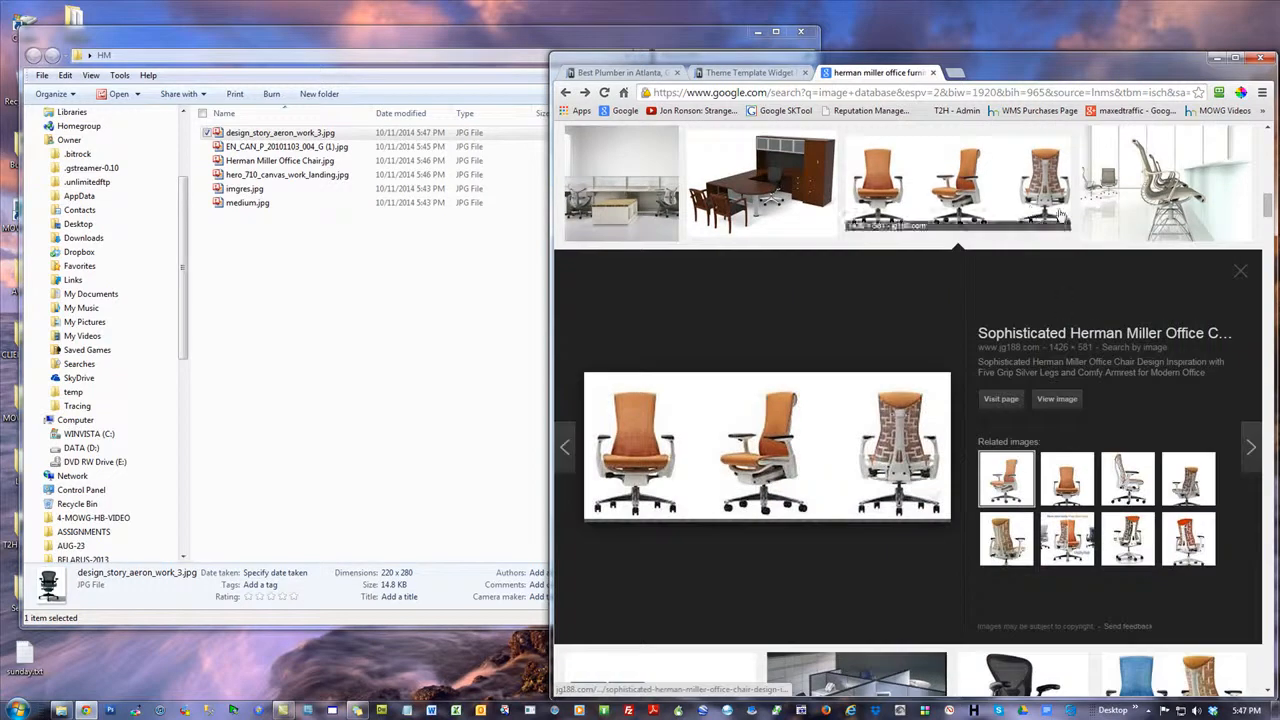
{"action": "left_click_drag", "start_coordinate": [884, 478], "coordinate": [433, 416]}
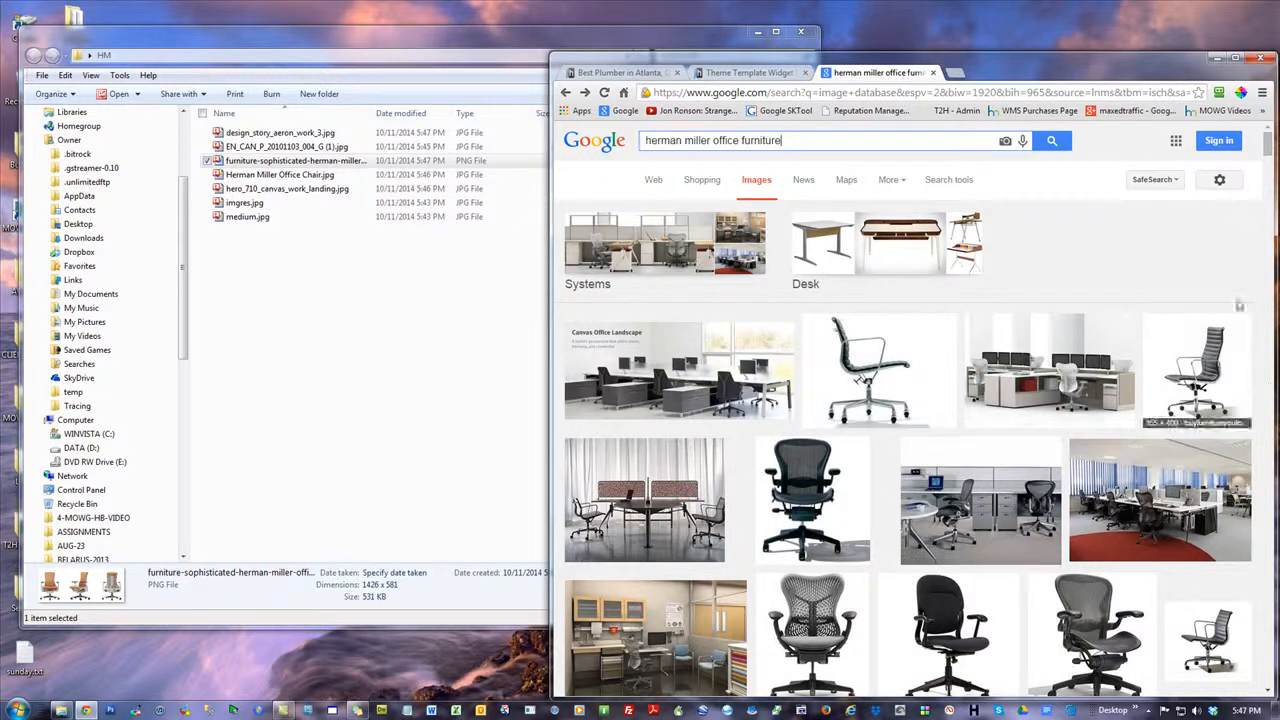
Preview the luxury-homestore.com desk image and copy its related sahomeowner.co.za Envelop Desk and Embody Chair image into the HM folder
{"action": "left_click_drag", "start_coordinate": [1267, 150], "coordinate": [1267, 294]}
{"action": "middle_click", "coordinate": [688, 285]}
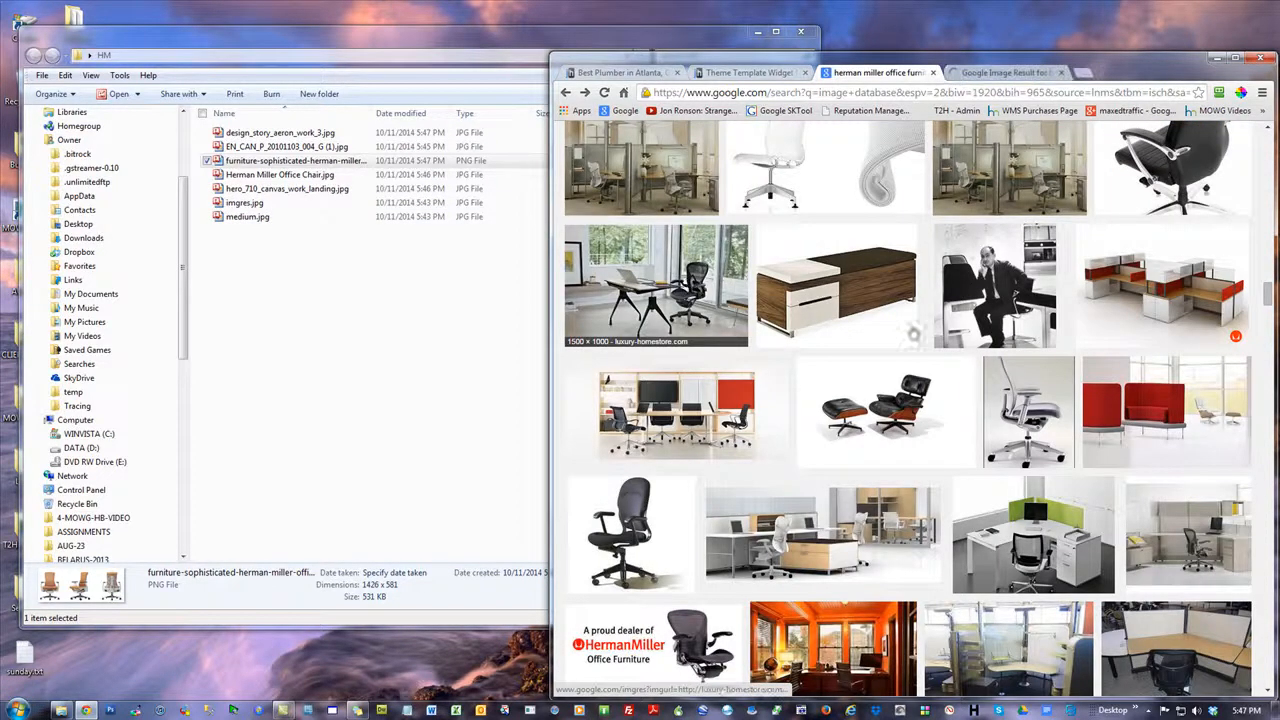
{"action": "left_click", "coordinate": [1137, 420], "text": "shift"}
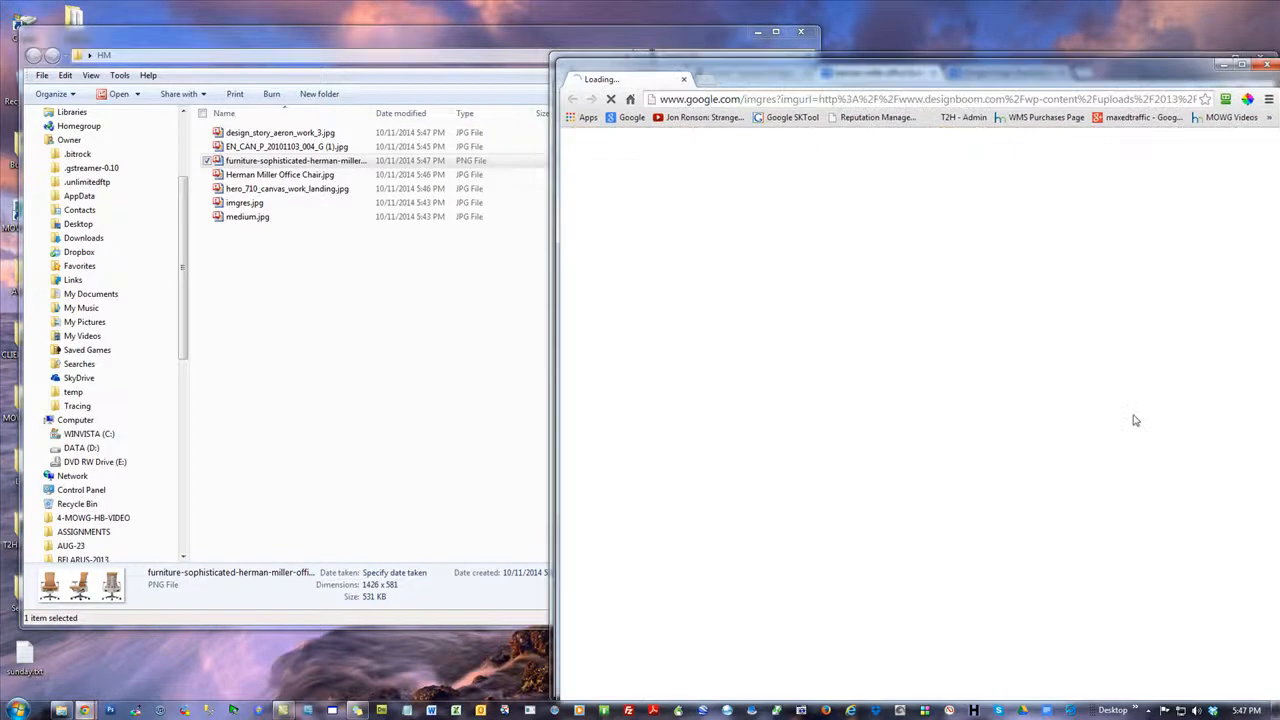
{"action": "left_click", "coordinate": [1267, 64]}
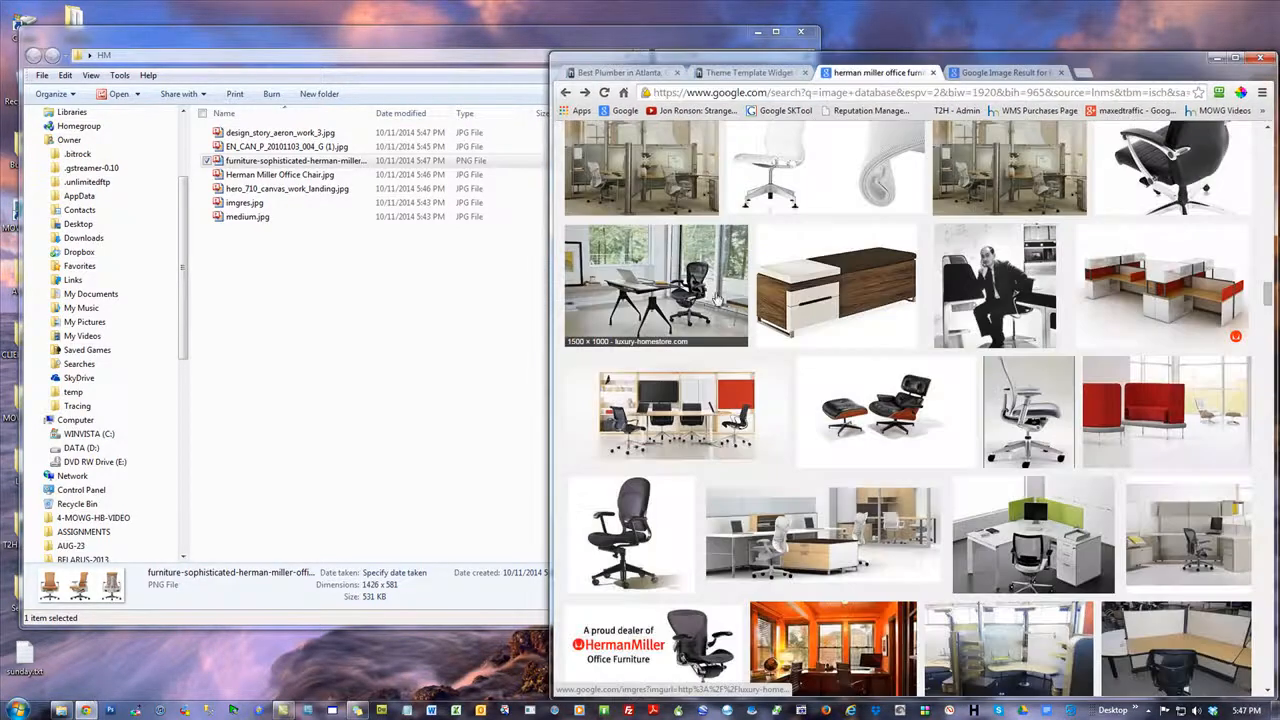
{"action": "left_click", "coordinate": [703, 300]}
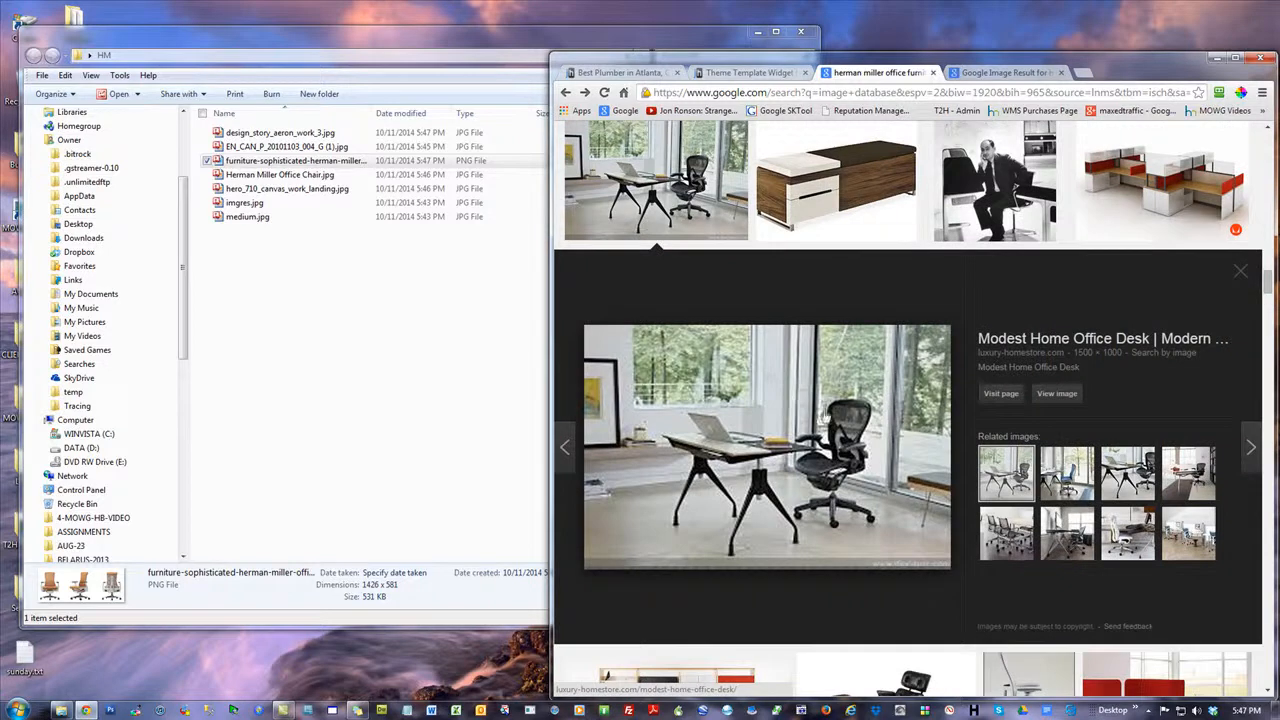
{"action": "left_click", "coordinate": [1068, 472]}
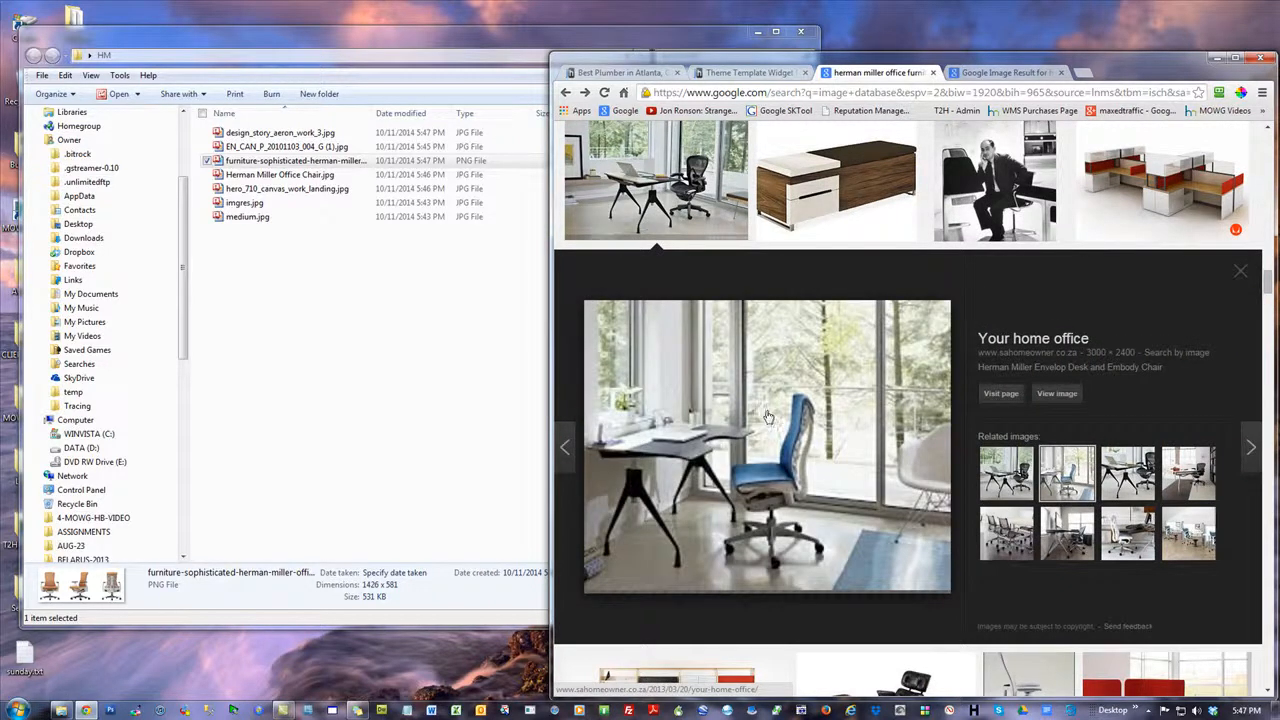
{"action": "left_click_drag", "start_coordinate": [769, 416], "coordinate": [680, 382]}
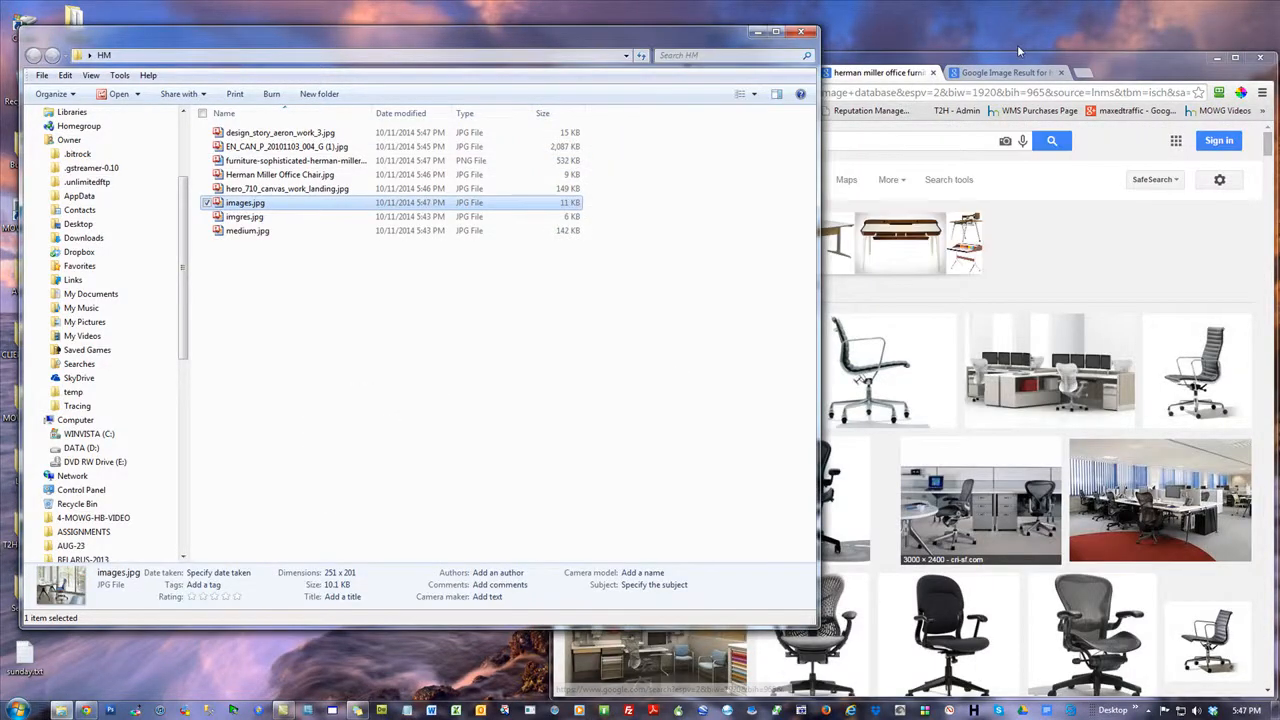
Copy the single grey Herman Miller chair image and the corporatedesignchoice.com office image with the red carpet into the HM folder
{"action": "left_click", "coordinate": [1100, 55]}
{"action": "scroll", "coordinate": [1057, 562], "scroll_direction": "down", "scroll_amount": 5}
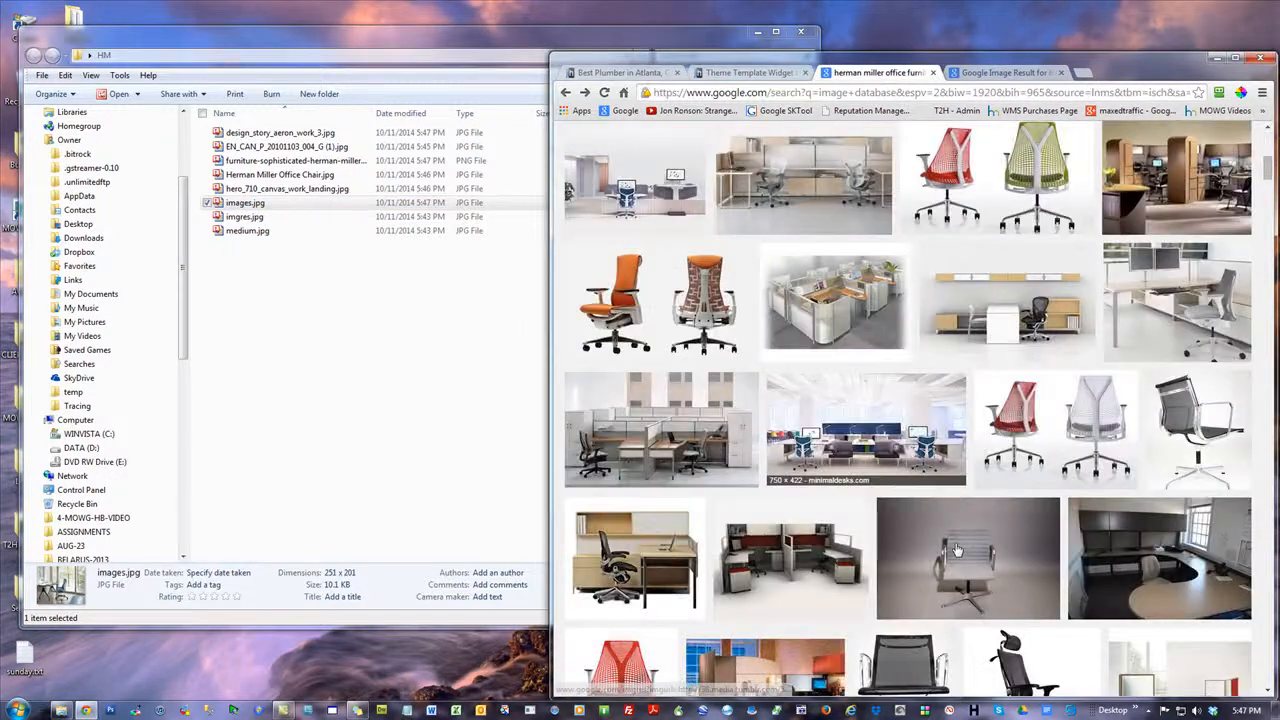
{"action": "left_click", "coordinate": [1057, 562]}
{"action": "left_click_drag", "start_coordinate": [808, 445], "coordinate": [338, 410]}
{"action": "left_click", "coordinate": [1163, 503]}
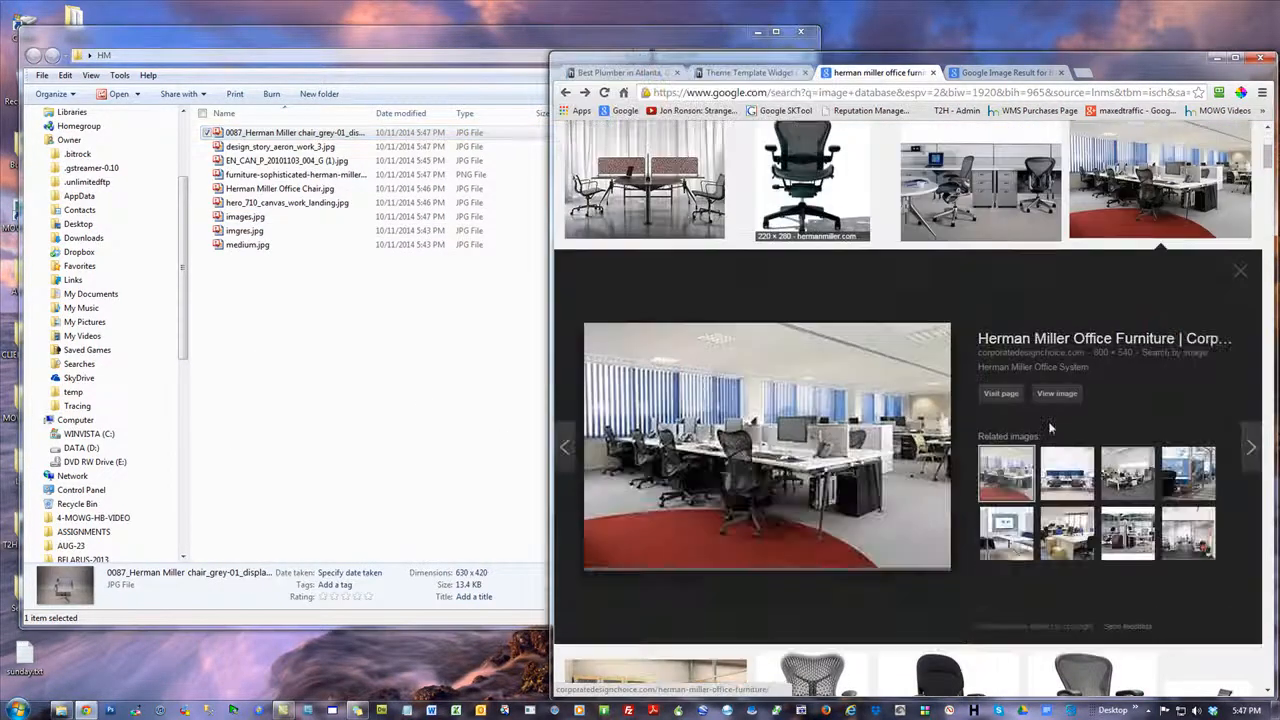
{"action": "left_click_drag", "start_coordinate": [770, 424], "coordinate": [545, 438]}
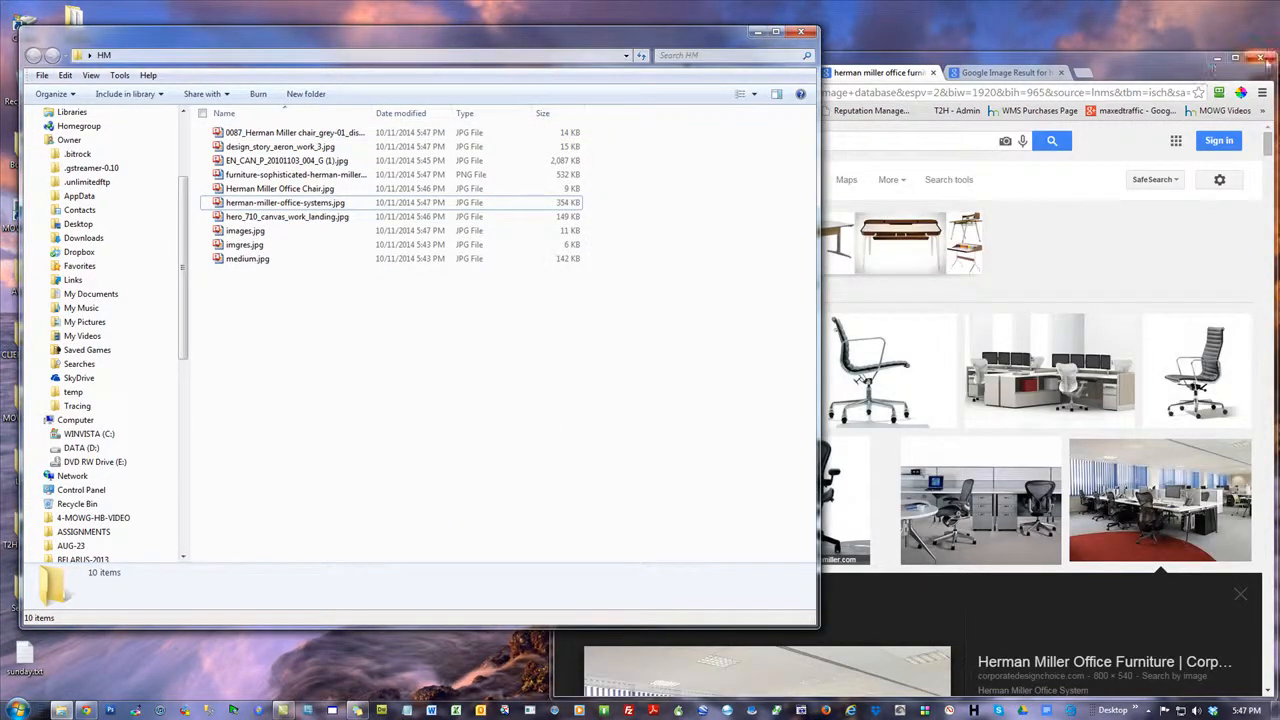
Close the image search window, then reopen the browser on the plumbing site with the desktop HM folder reopened beside it
{"action": "left_click", "coordinate": [1123, 58]}
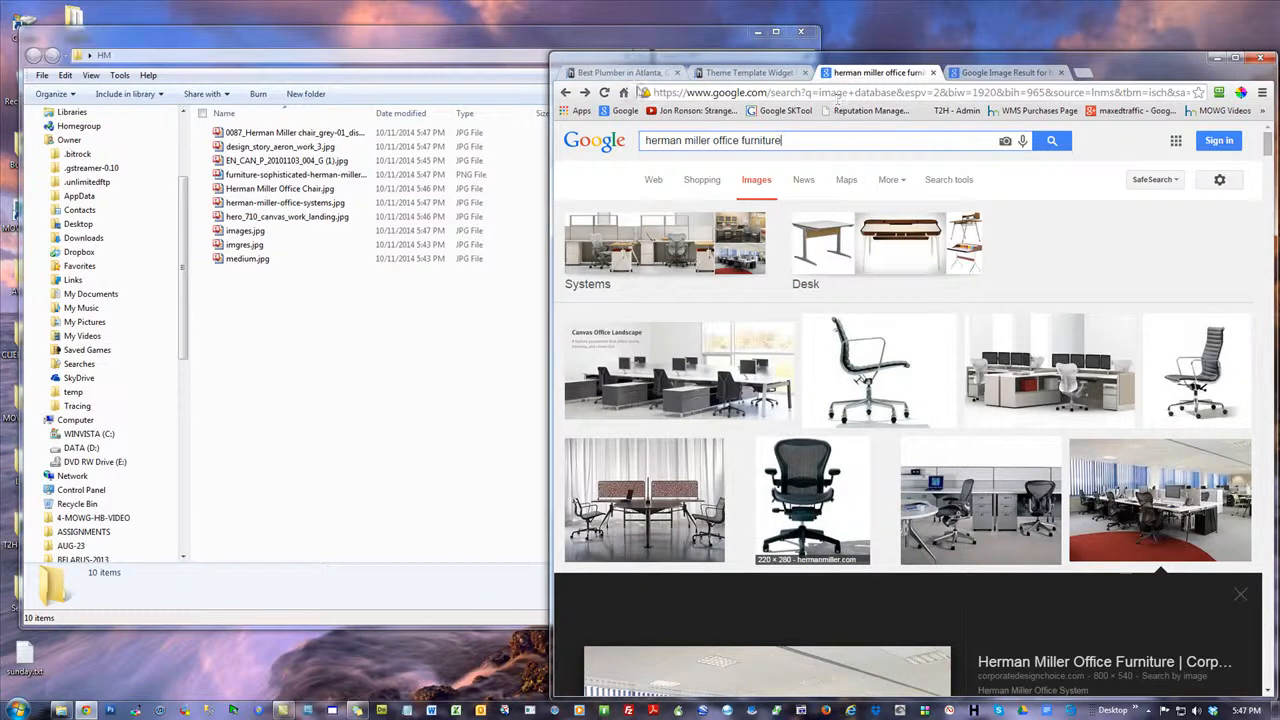
{"action": "left_click", "coordinate": [1259, 59]}
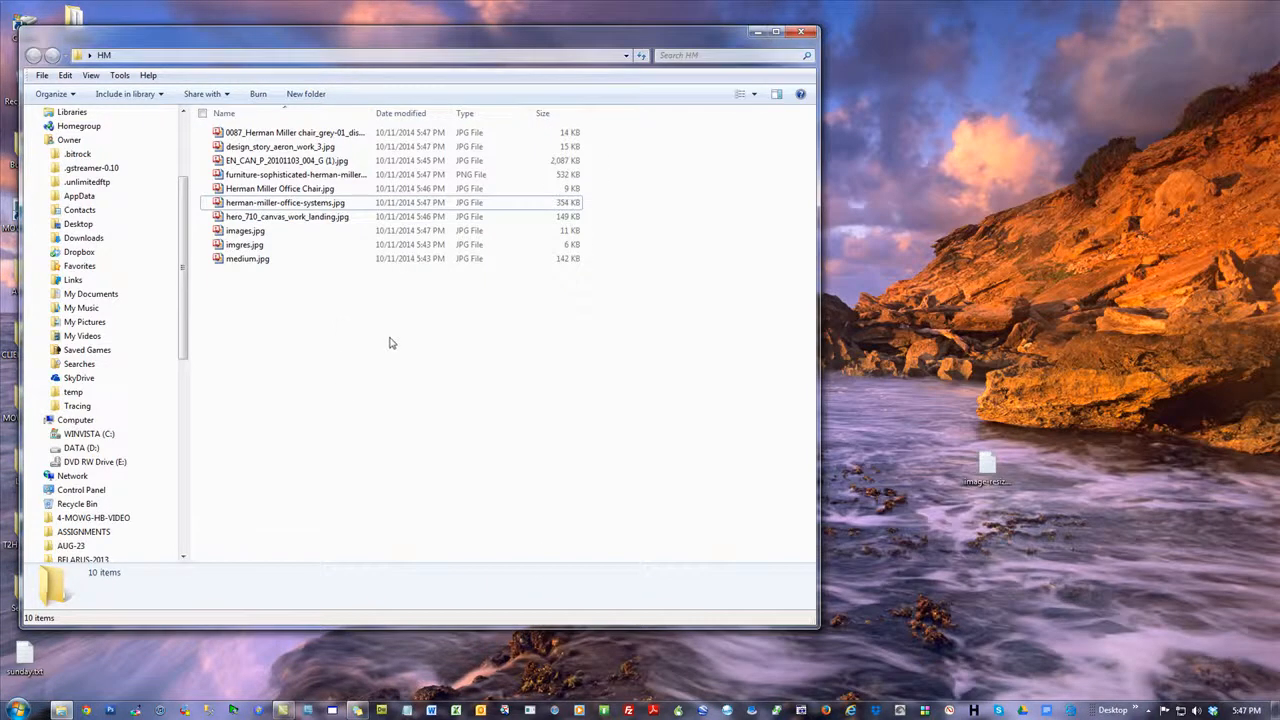
{"action": "left_click", "coordinate": [85, 710]}
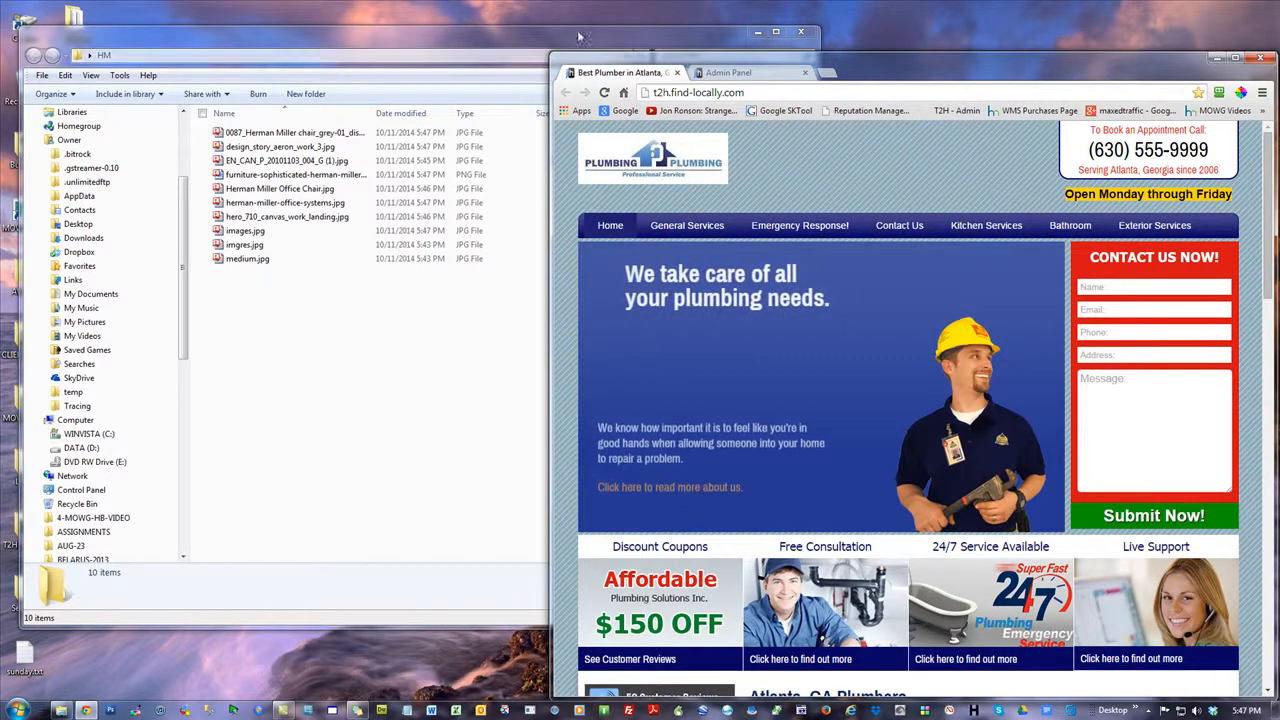
{"action": "left_click", "coordinate": [801, 32]}
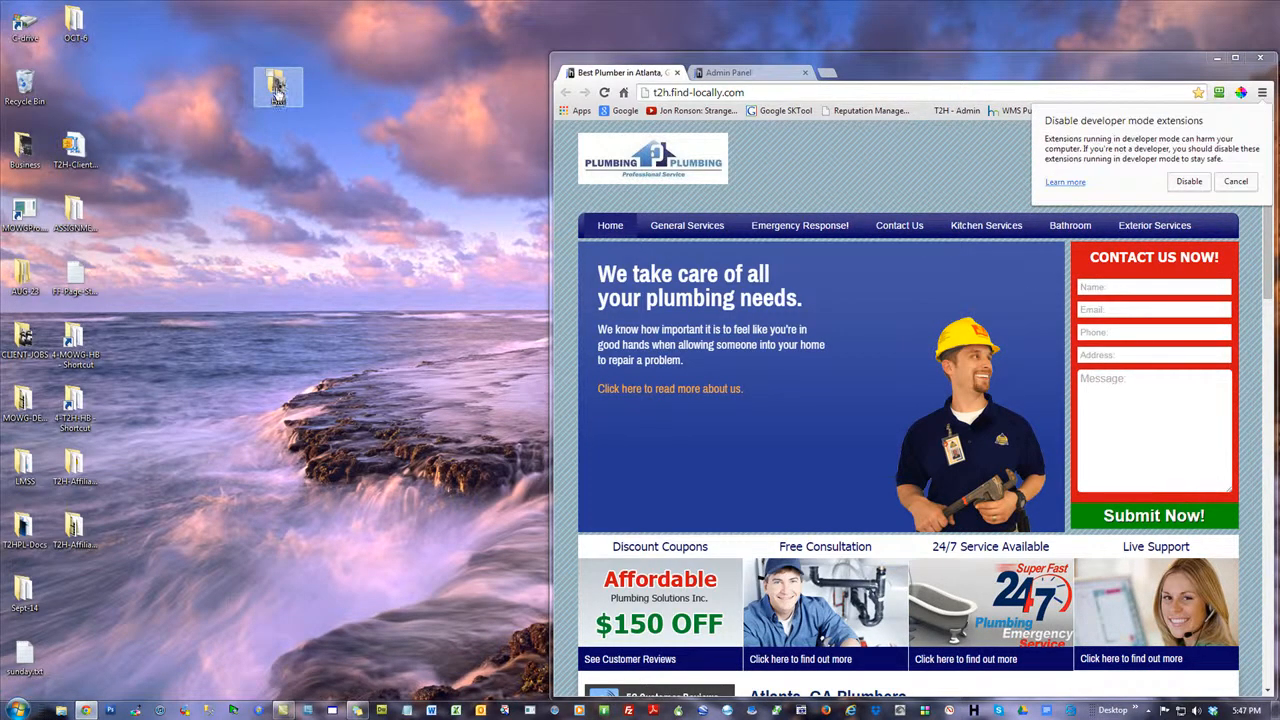
{"action": "double_click", "coordinate": [278, 90]}
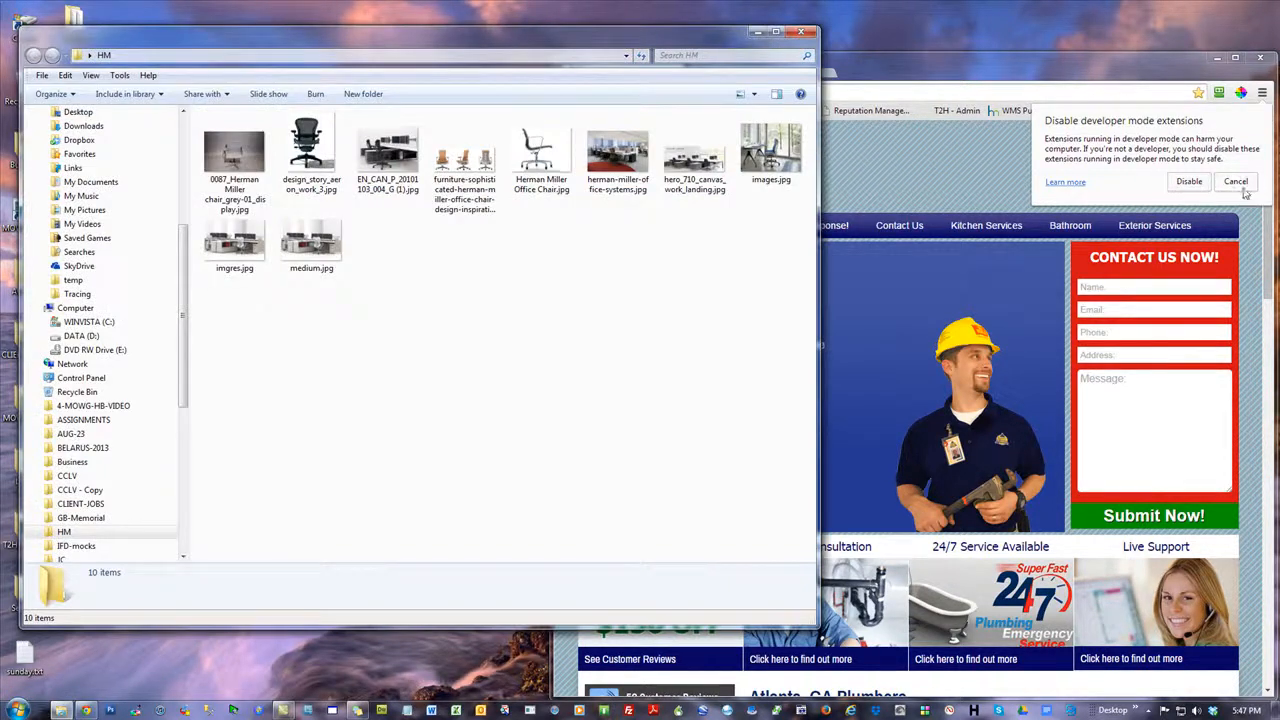
{"action": "left_click", "coordinate": [1240, 185]}
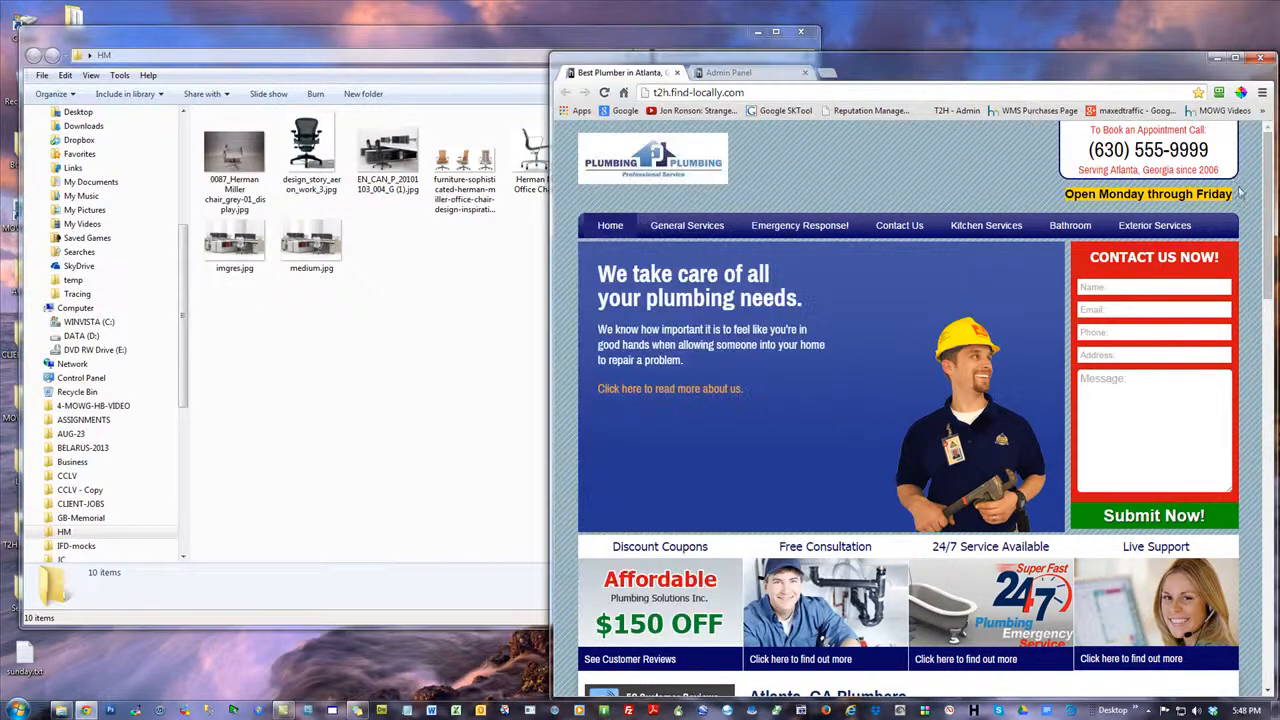
{"action": "left_click", "coordinate": [420, 364]}
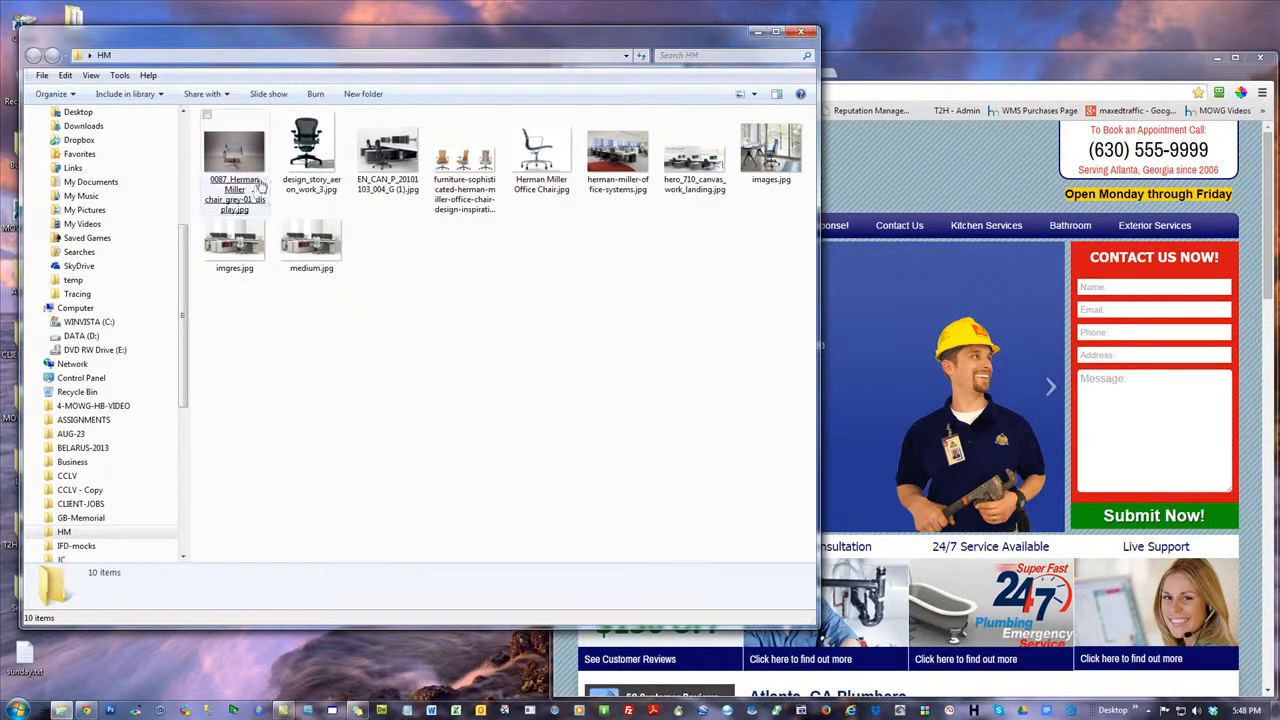
{"action": "right_click", "coordinate": [220, 150]}
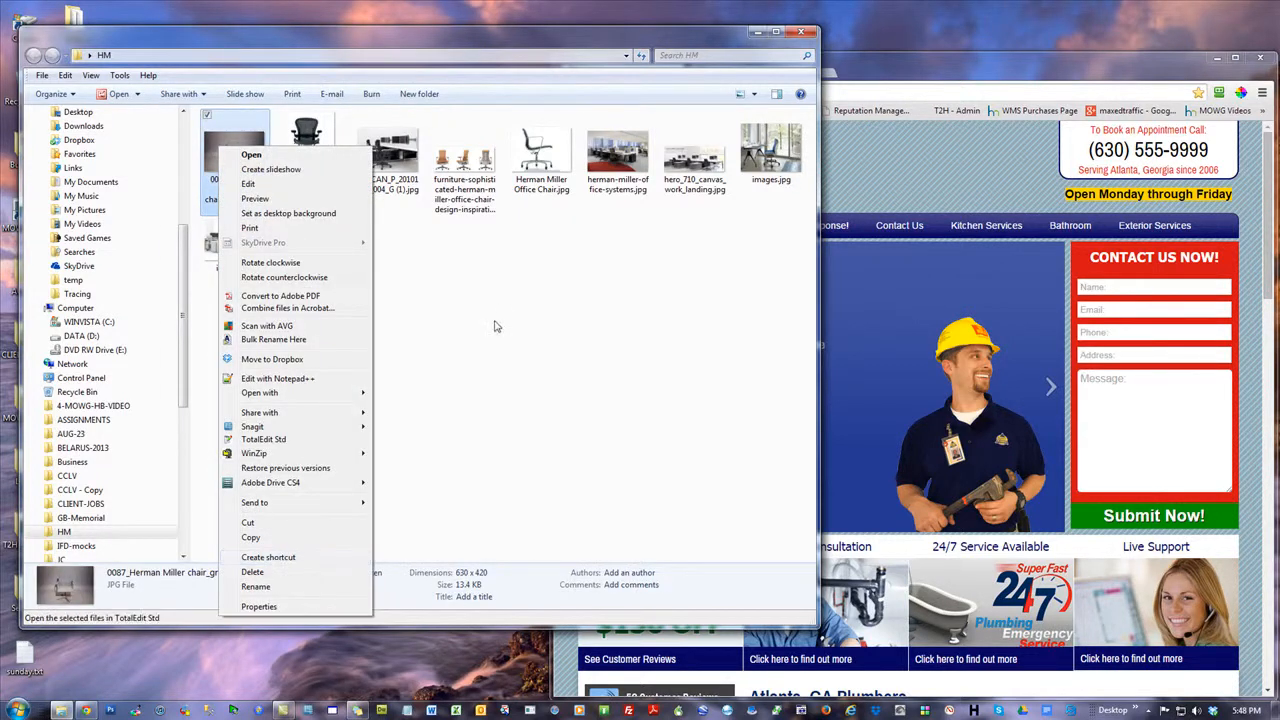
{"action": "key", "text": "Escape"}
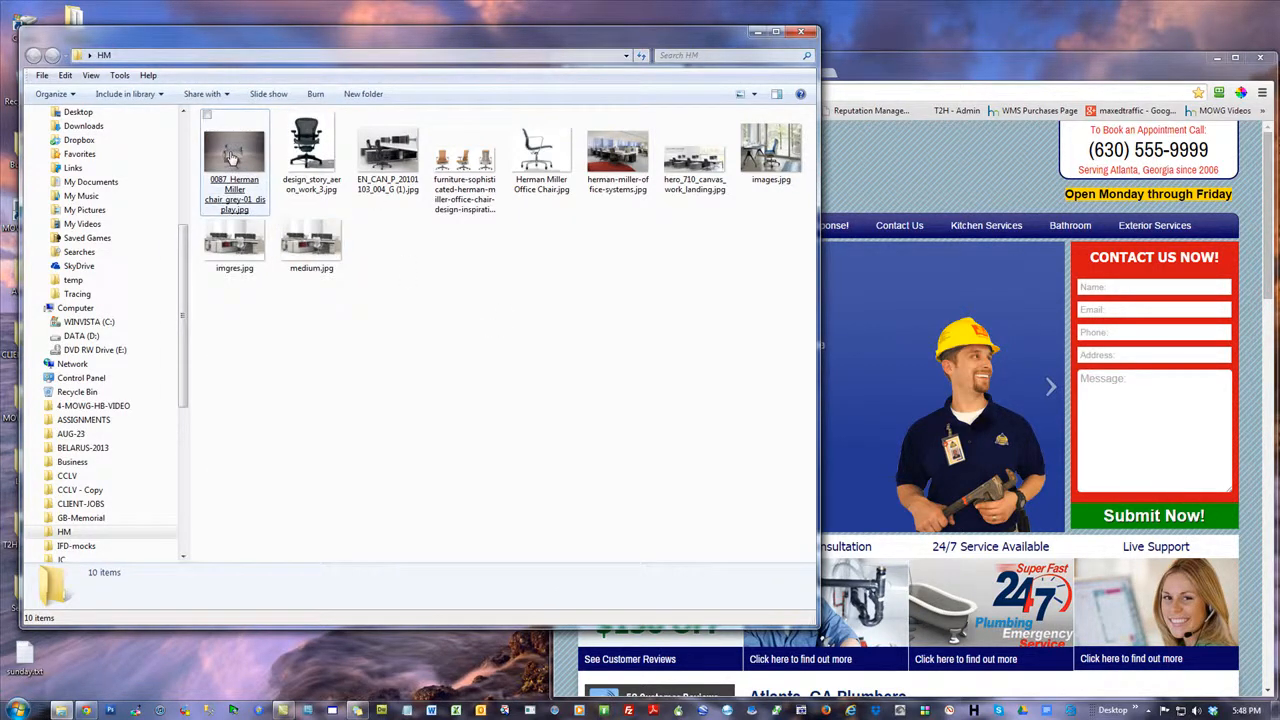
Open the "We take care of all your plumbing needs" banner in the site's admin panel and examine its recommended image size
{"action": "left_click", "coordinate": [1023, 70]}
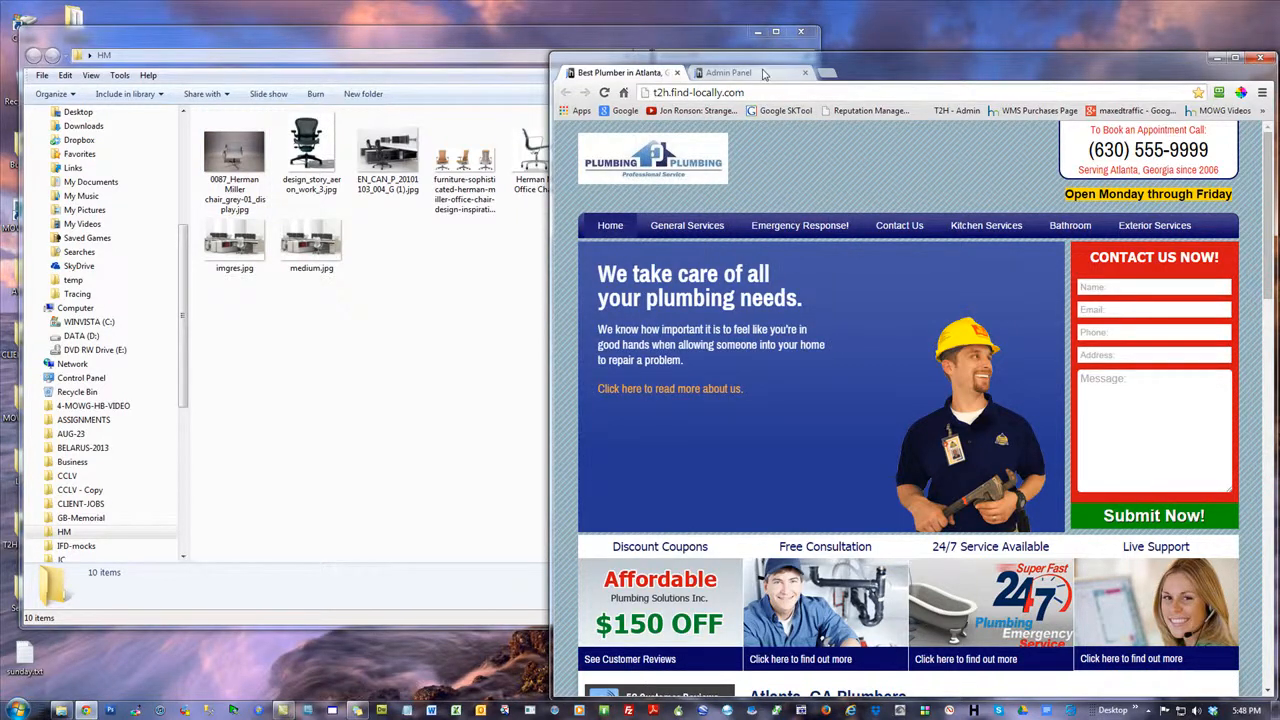
{"action": "left_click", "coordinate": [763, 75]}
{"action": "left_click", "coordinate": [943, 330]}
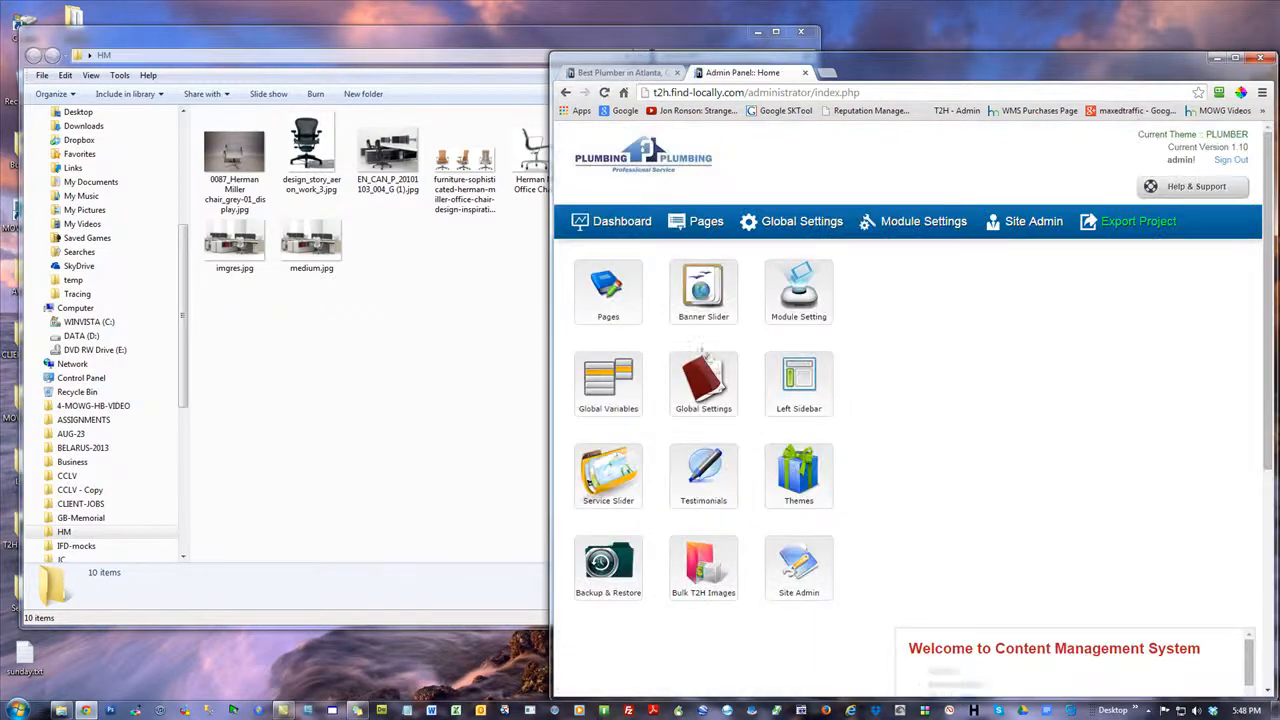
{"action": "left_click", "coordinate": [705, 290]}
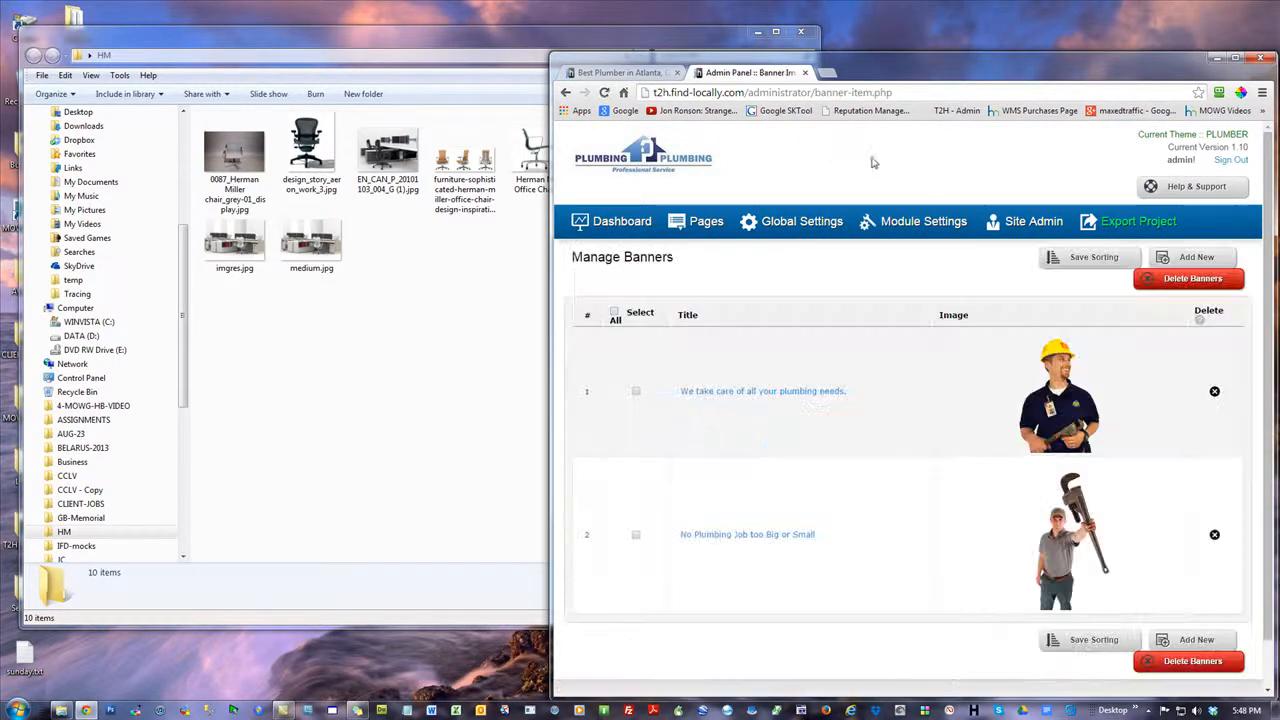
{"action": "left_click", "coordinate": [789, 393]}
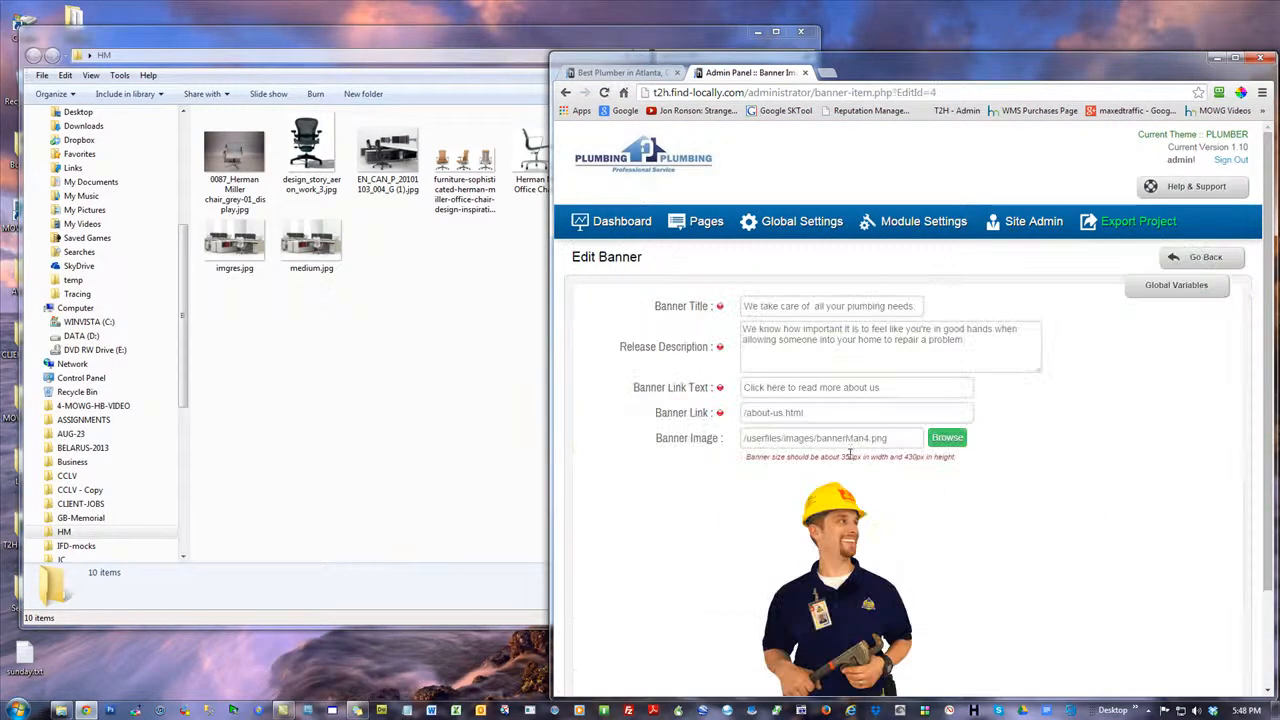
{"action": "left_click_drag", "start_coordinate": [837, 457], "coordinate": [932, 458]}
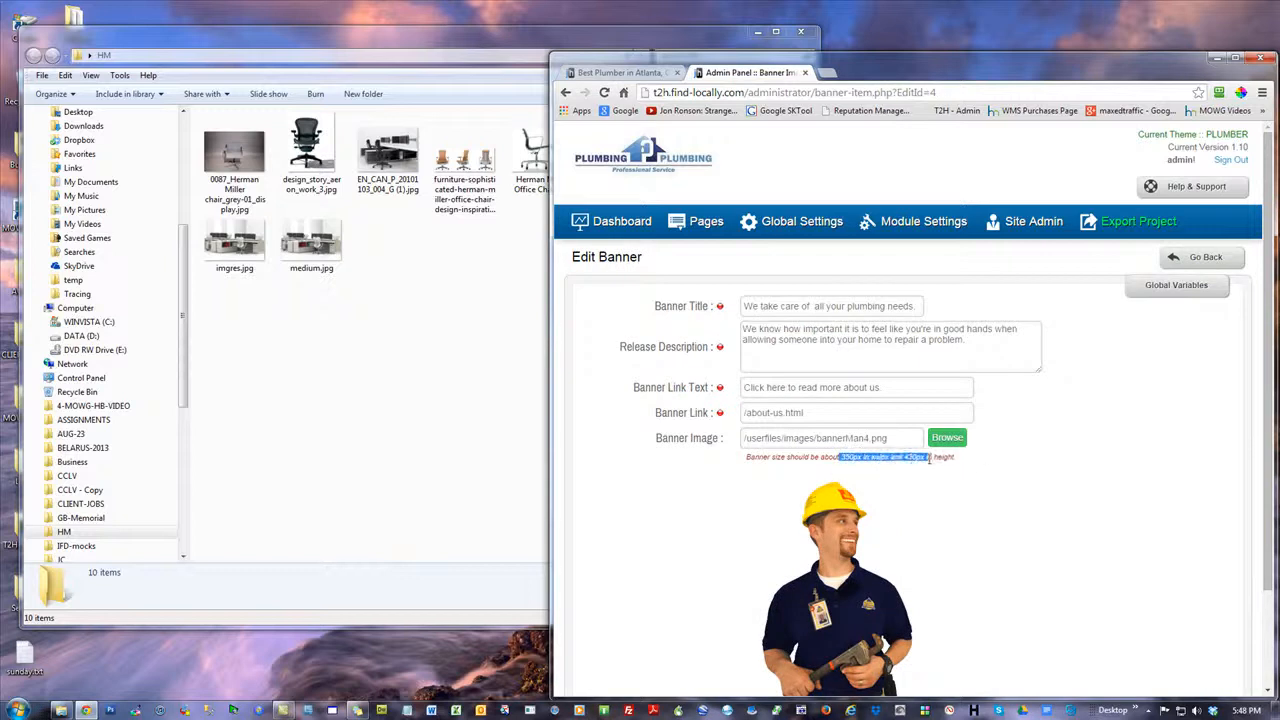
{"action": "left_click", "coordinate": [1173, 413]}
{"action": "scroll", "coordinate": [1170, 405], "scroll_direction": "down", "scroll_amount": 2}
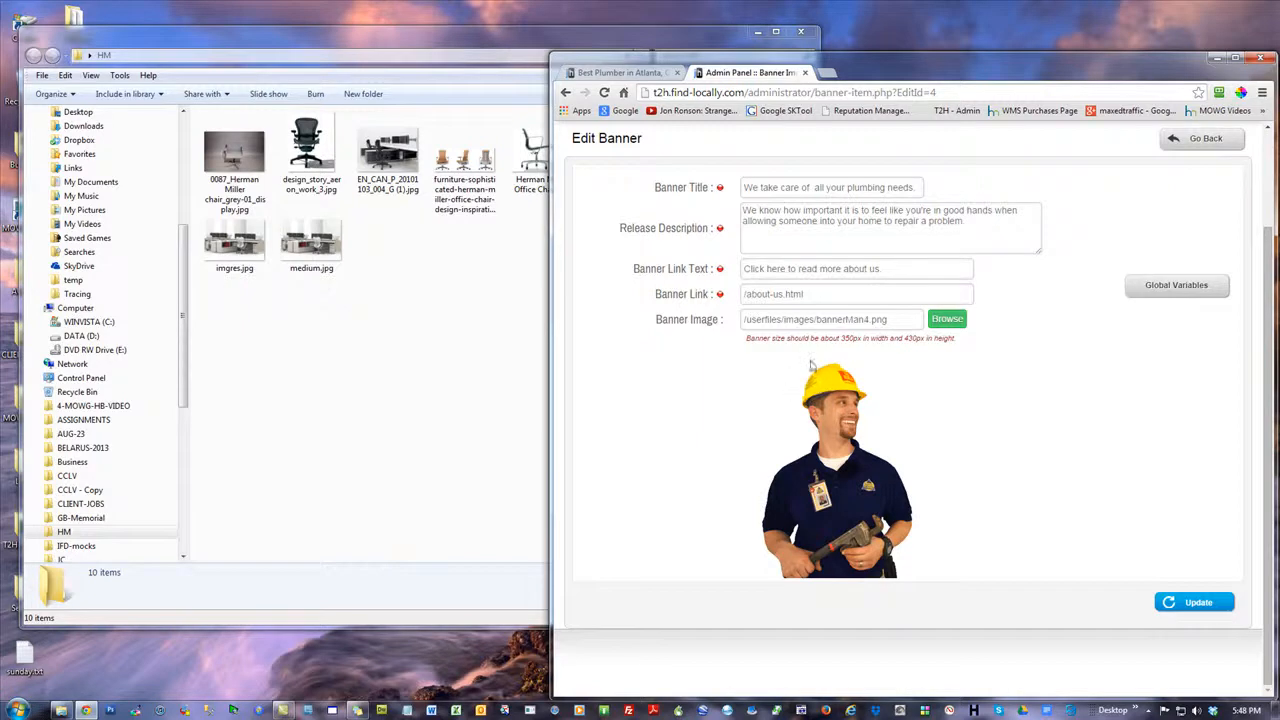
Enable the REALESTATE theme in the admin panel's Theme Template Manager
{"action": "left_click", "coordinate": [634, 74]}
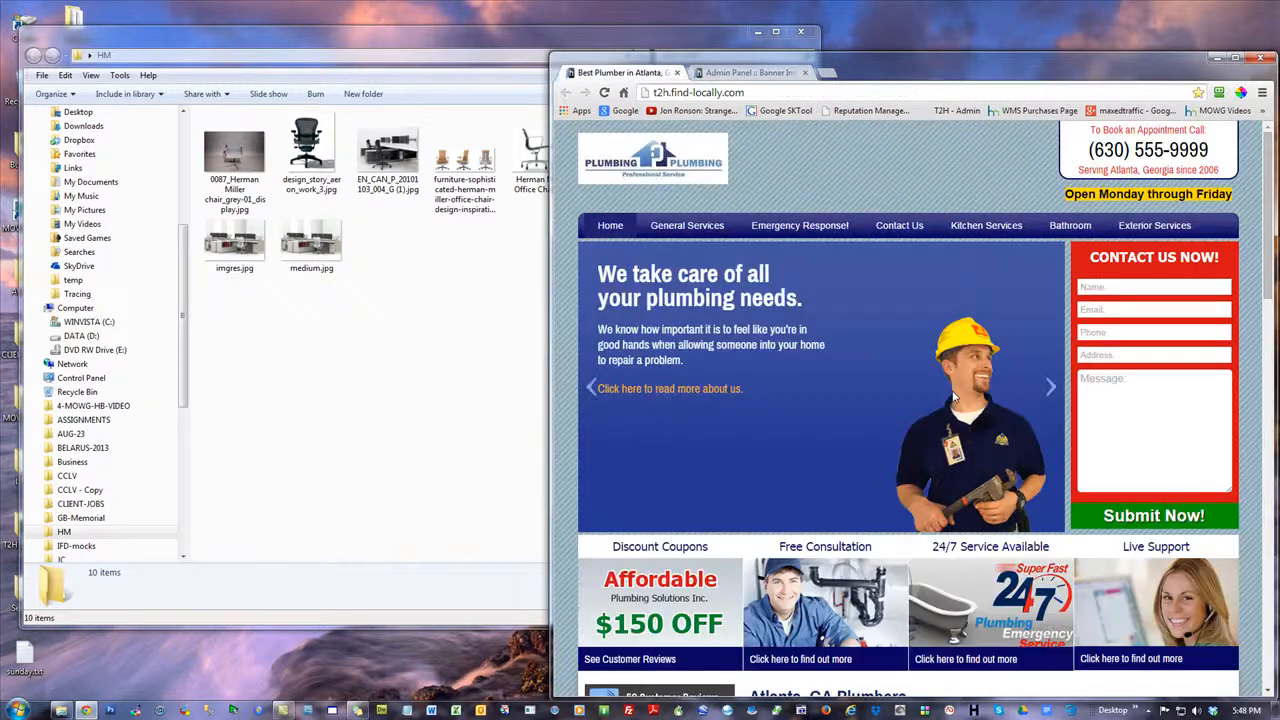
{"action": "left_click", "coordinate": [757, 74]}
{"action": "key", "text": "F5"}
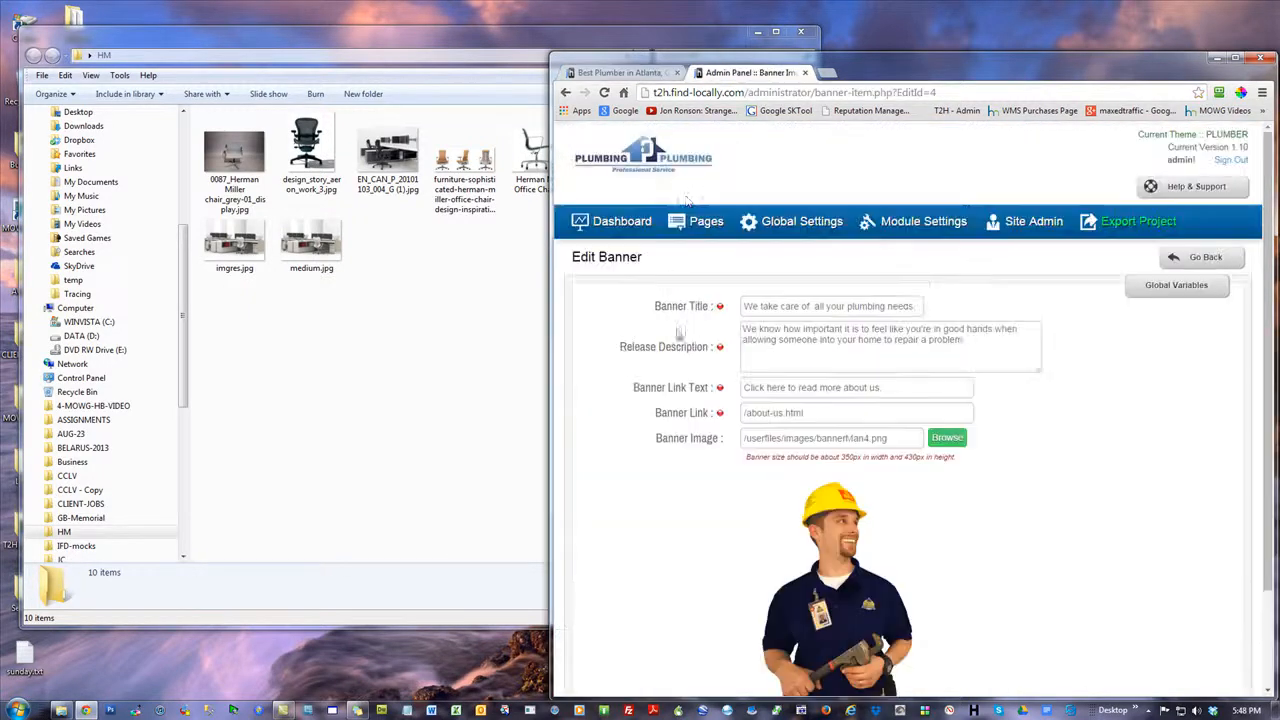
{"action": "left_click", "coordinate": [610, 226]}
{"action": "left_click", "coordinate": [805, 478]}
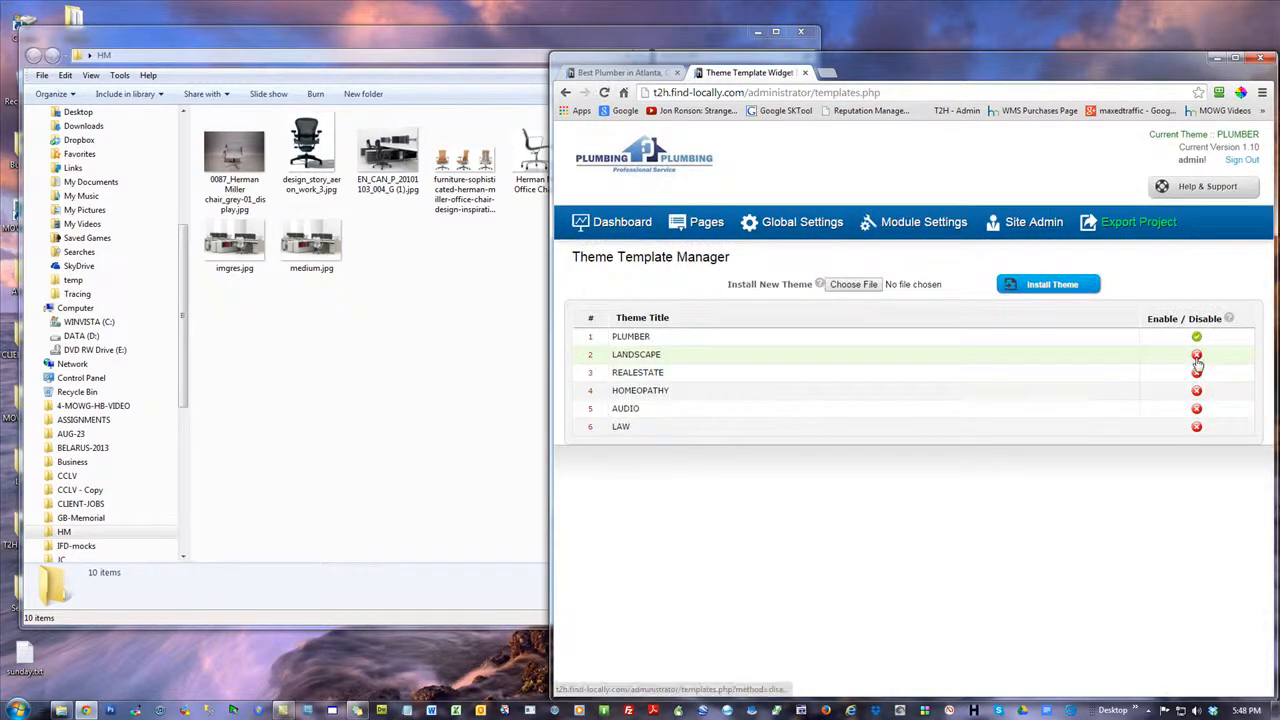
{"action": "left_click", "coordinate": [1196, 355]}
{"action": "left_click", "coordinate": [1196, 373]}
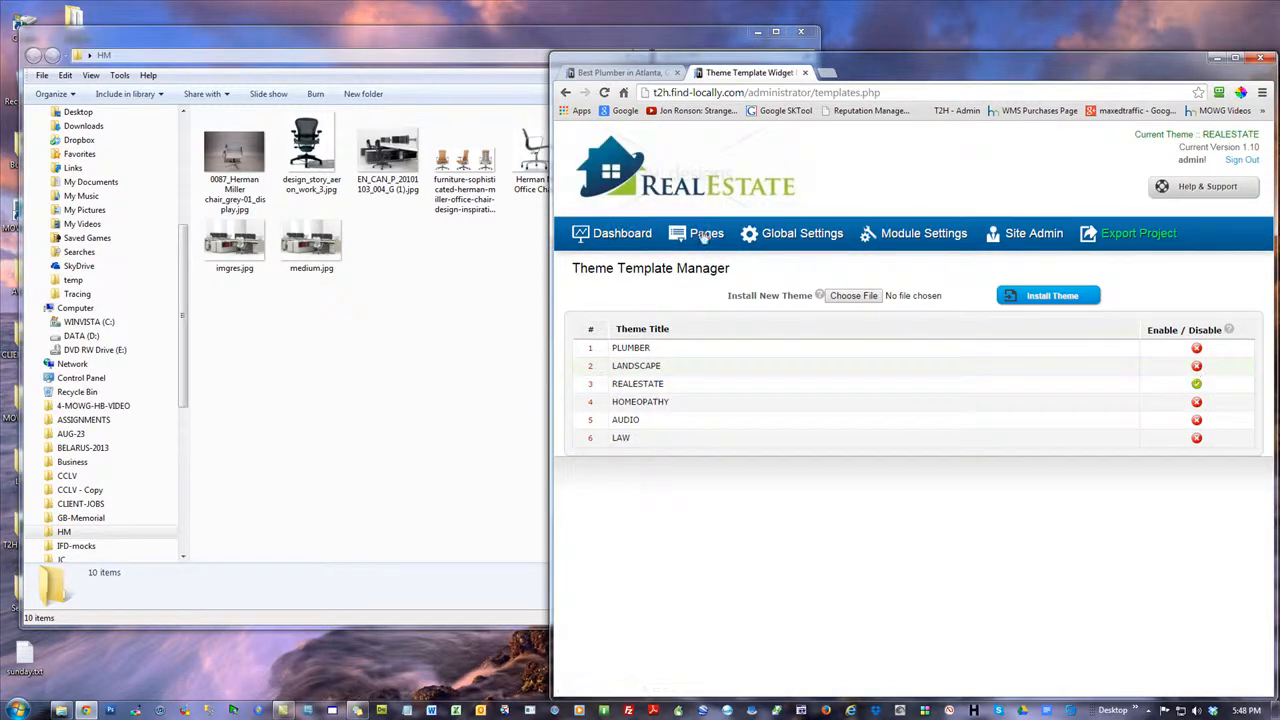
Examine the recommended image size of the "Your First Home?" banner, then return to the dashboard and view the plumbing home page
{"action": "left_click", "coordinate": [628, 232]}
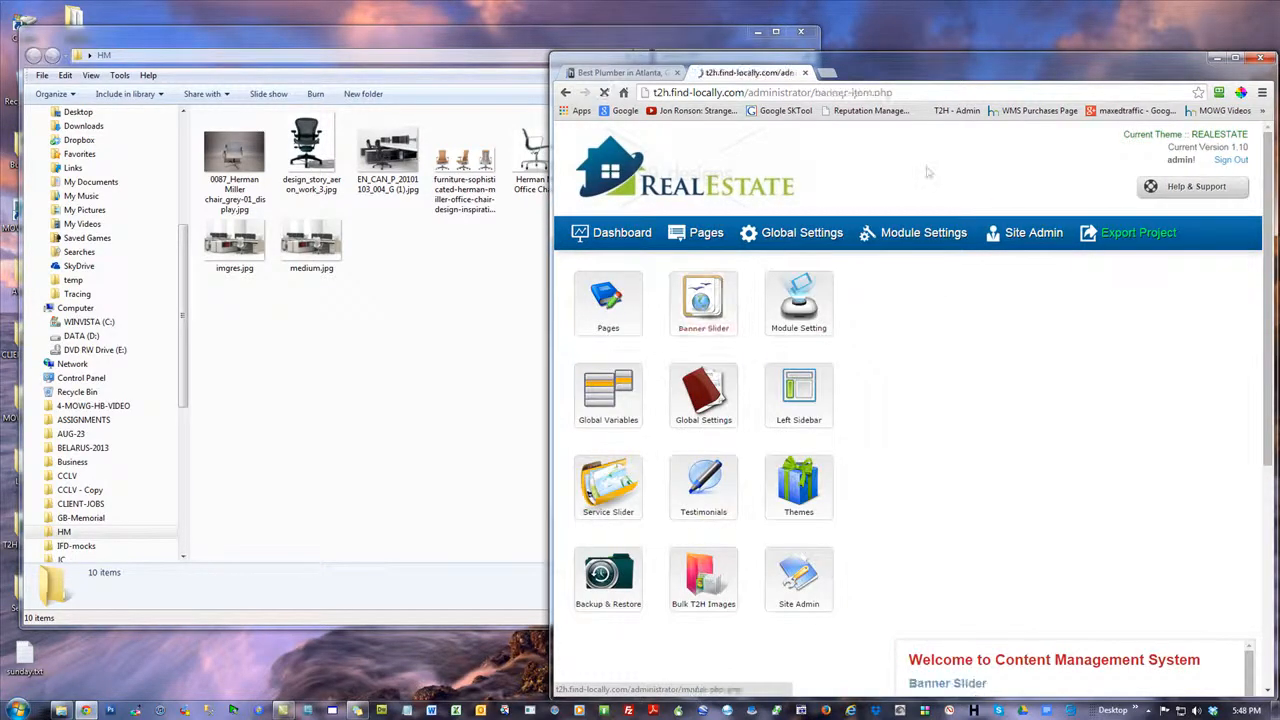
{"action": "left_click", "coordinate": [760, 325]}
{"action": "left_click", "coordinate": [720, 376]}
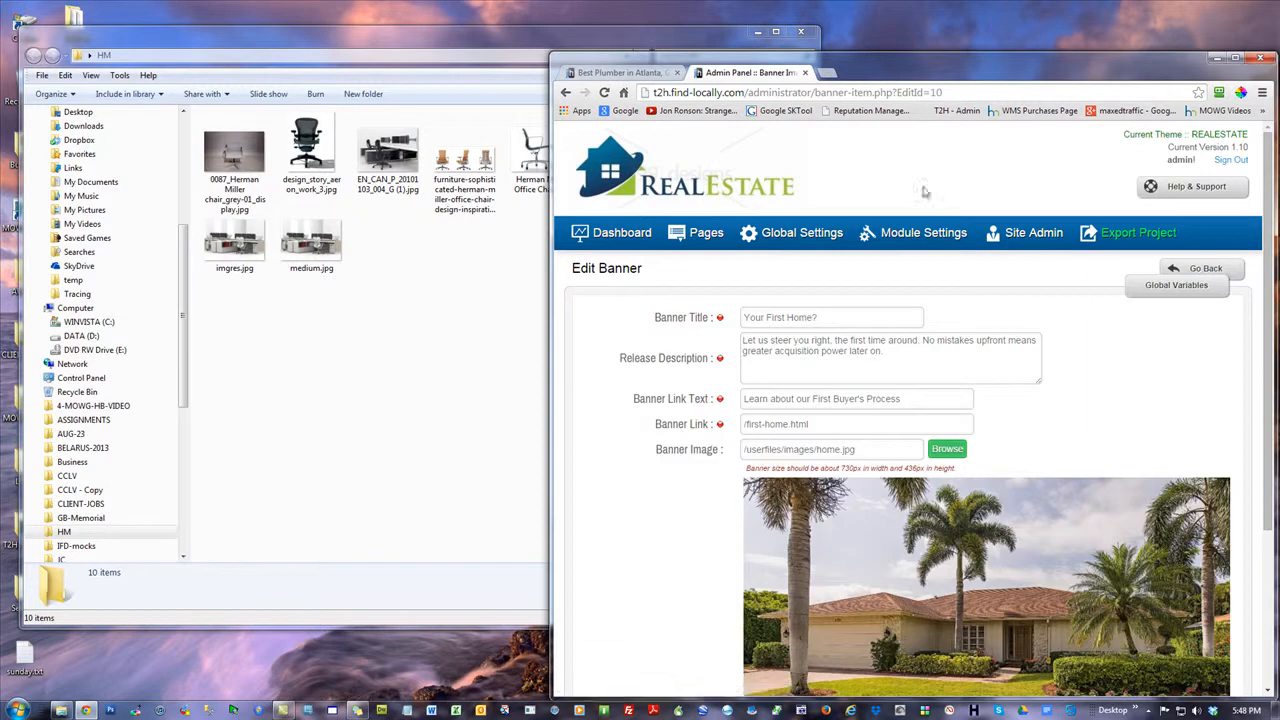
{"action": "left_click_drag", "start_coordinate": [843, 467], "coordinate": [913, 469]}
{"action": "left_click", "coordinate": [1119, 393]}
{"action": "left_click", "coordinate": [615, 238]}
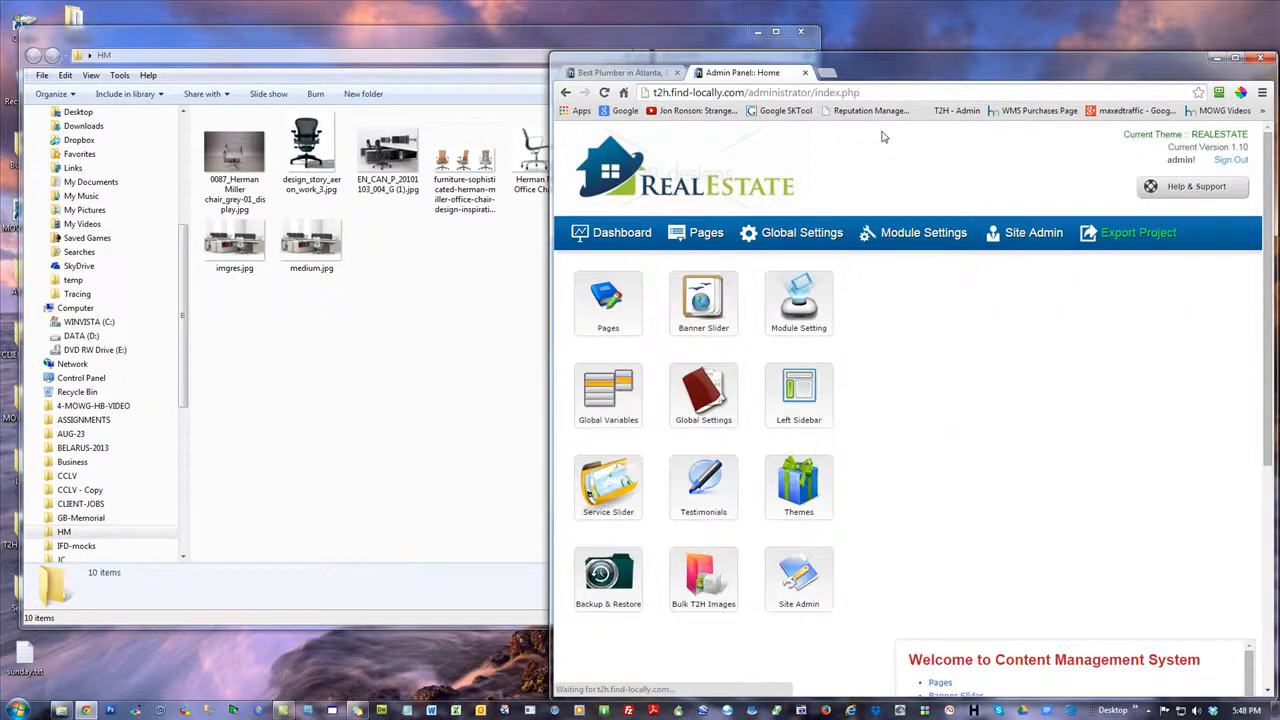
{"action": "left_click", "coordinate": [620, 72]}
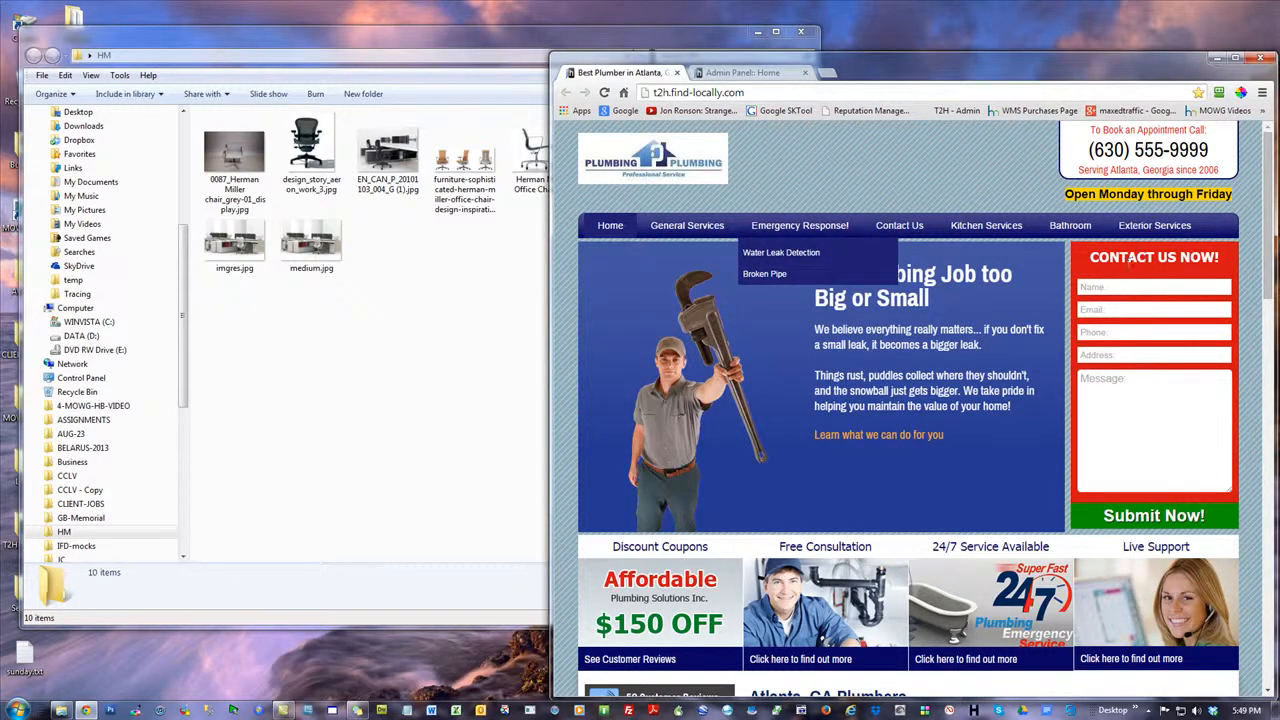
Open the Theme Template Manager in the admin panel, then view the next banner slide on the plumbing home page
{"action": "left_click", "coordinate": [770, 74]}
{"action": "left_click", "coordinate": [805, 490]}
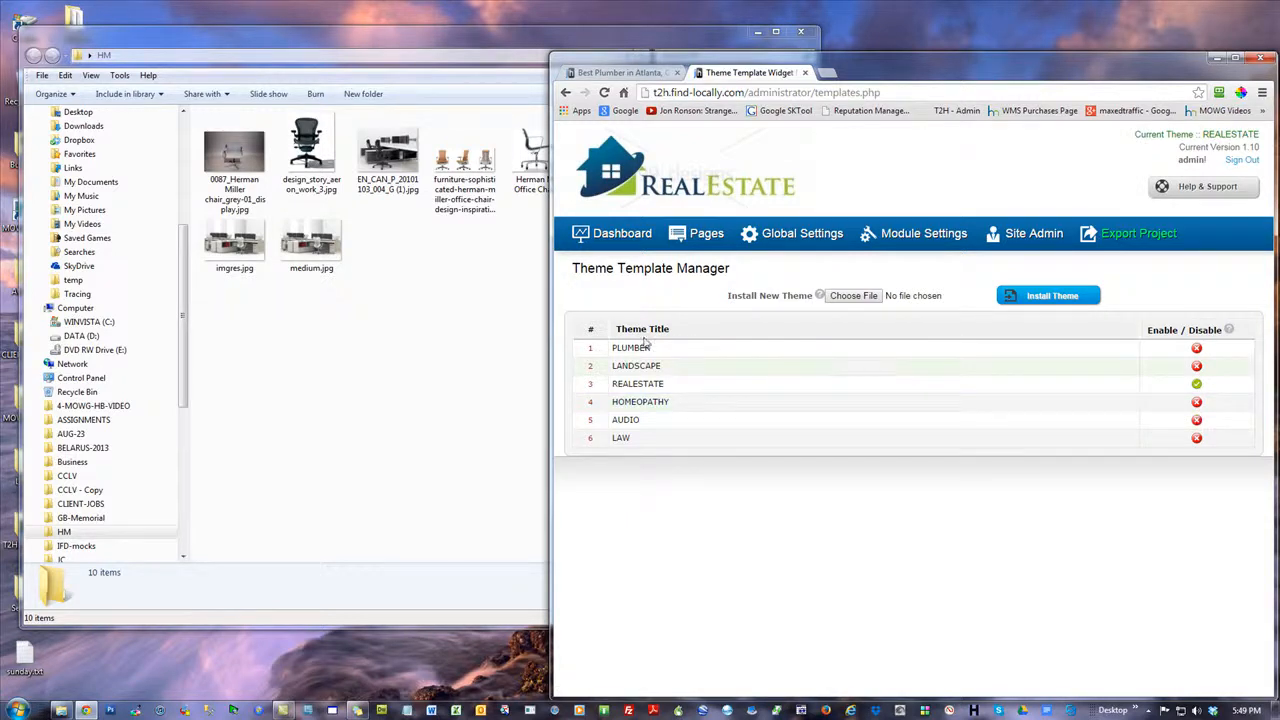
{"action": "left_click", "coordinate": [641, 74]}
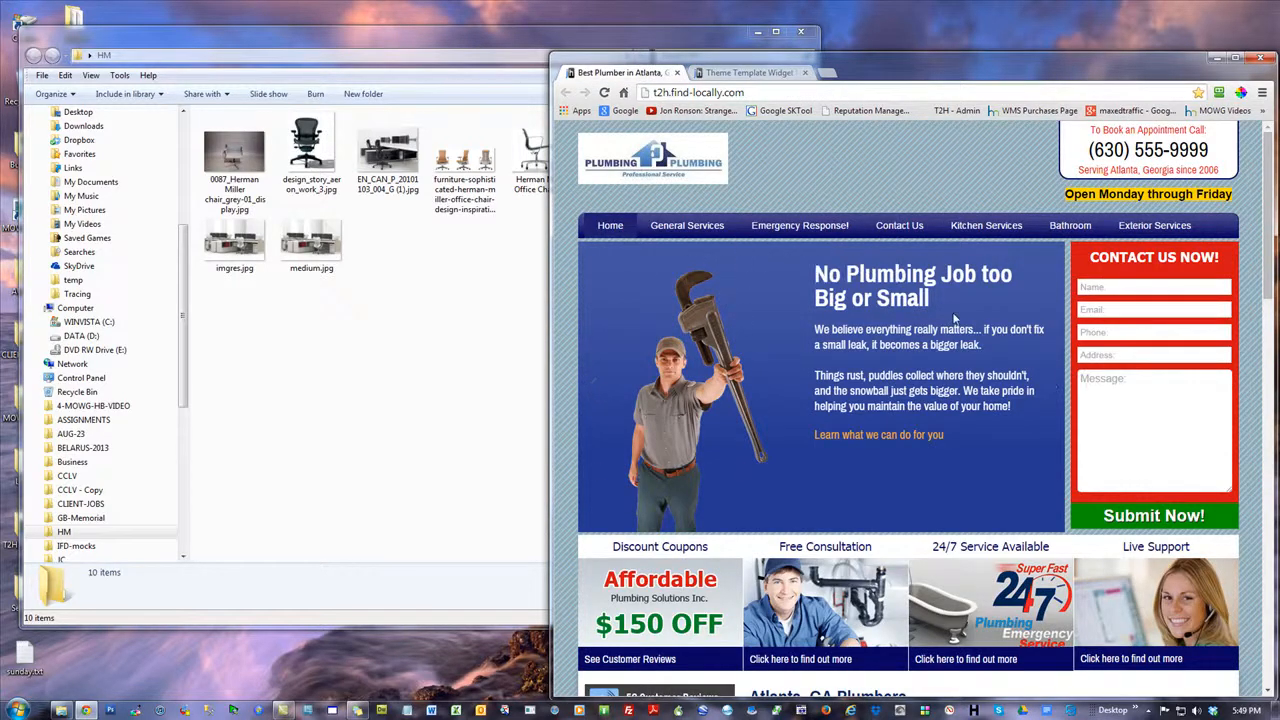
{"action": "left_click", "coordinate": [1053, 389]}
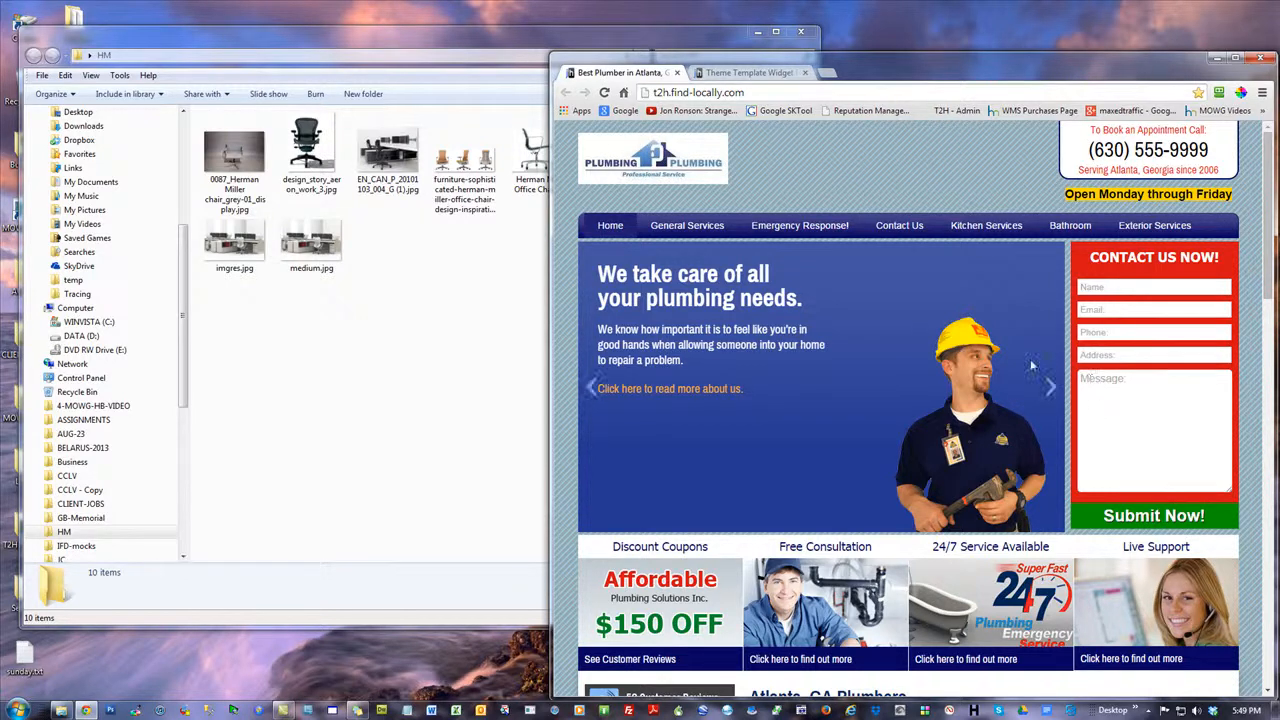
Enable the LANDSCAPE theme in the Theme Template Manager and reload the website's home page
{"action": "left_click", "coordinate": [752, 72]}
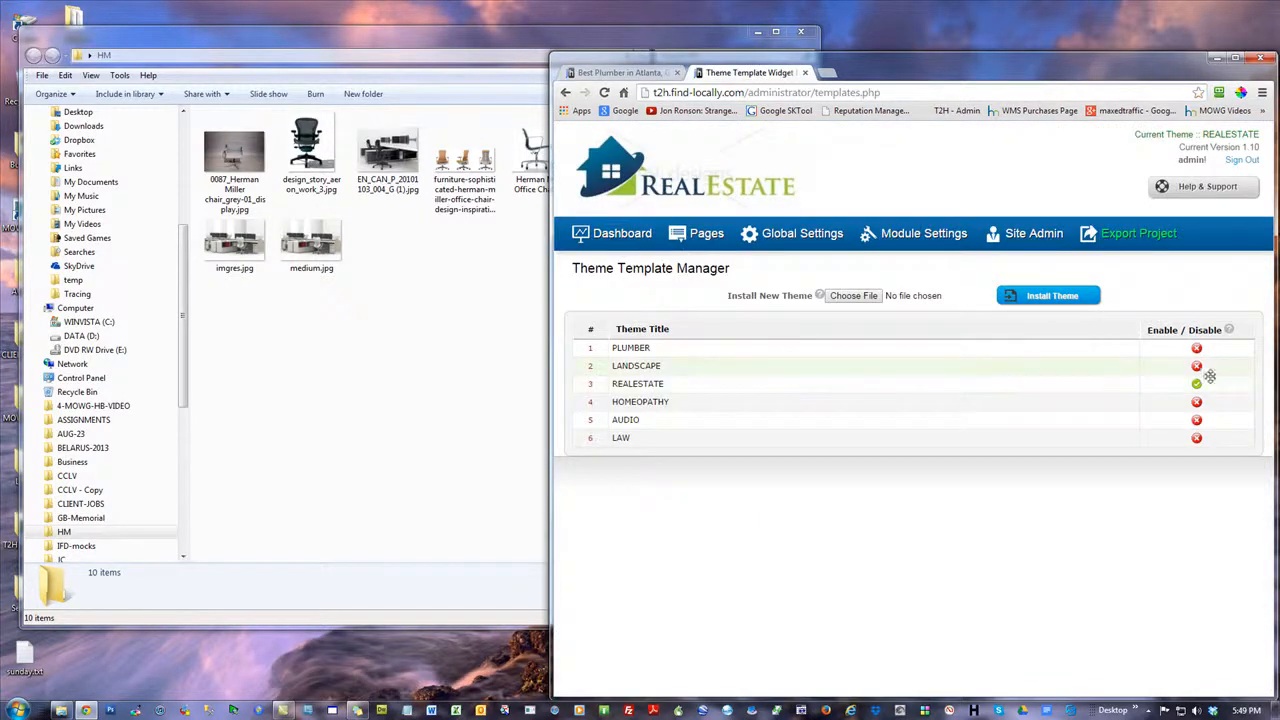
{"action": "left_click", "coordinate": [1196, 366]}
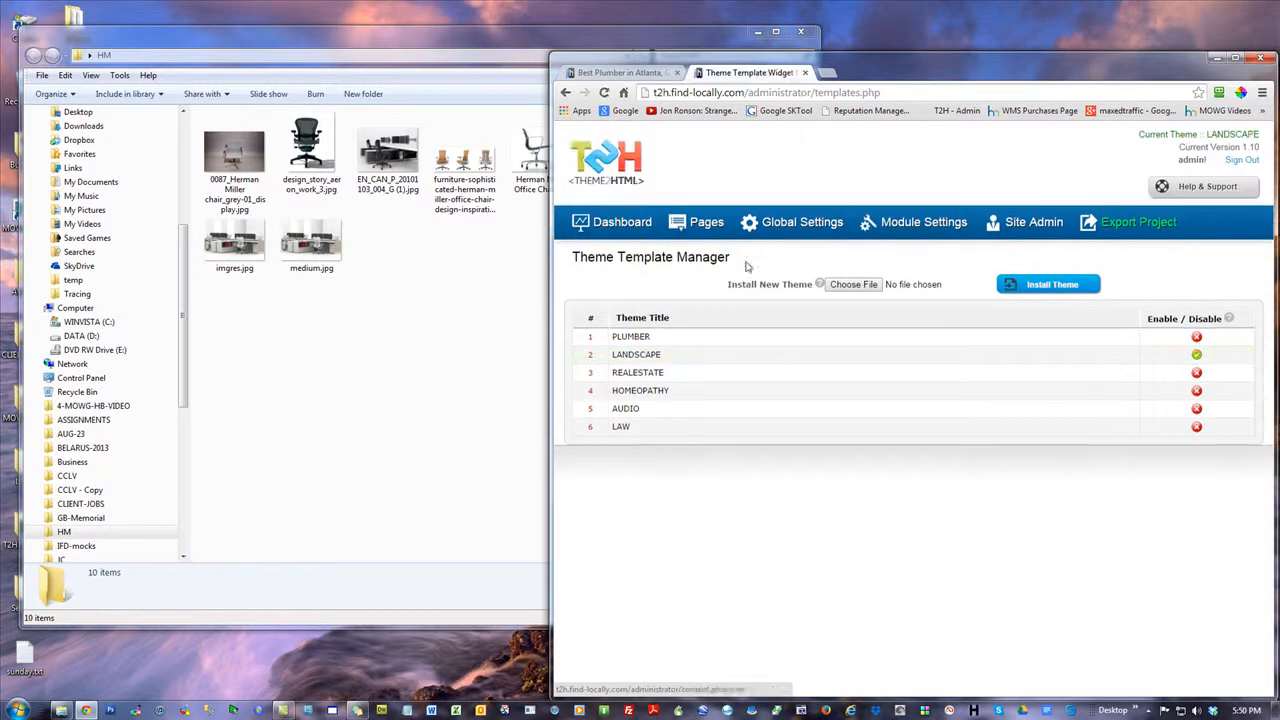
{"action": "left_click", "coordinate": [610, 72]}
{"action": "left_click", "coordinate": [604, 92]}
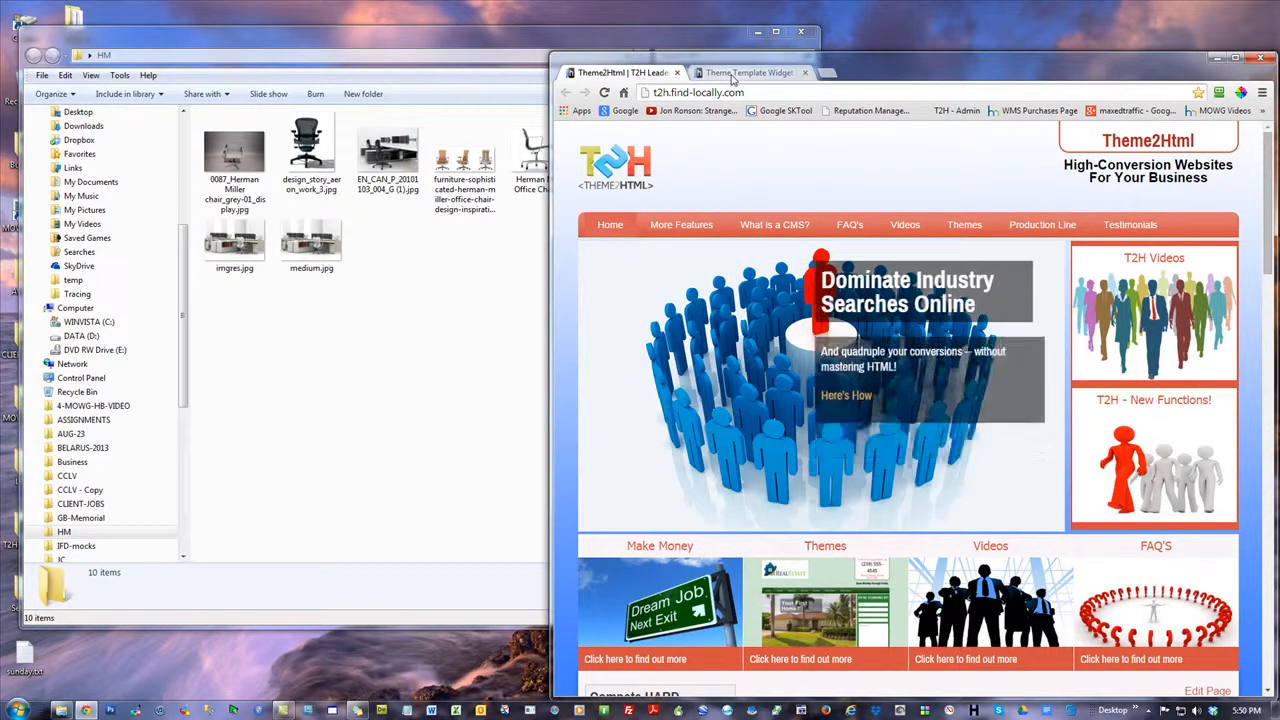
{"action": "left_click", "coordinate": [341, 452]}
{"action": "right_click", "coordinate": [240, 158]}
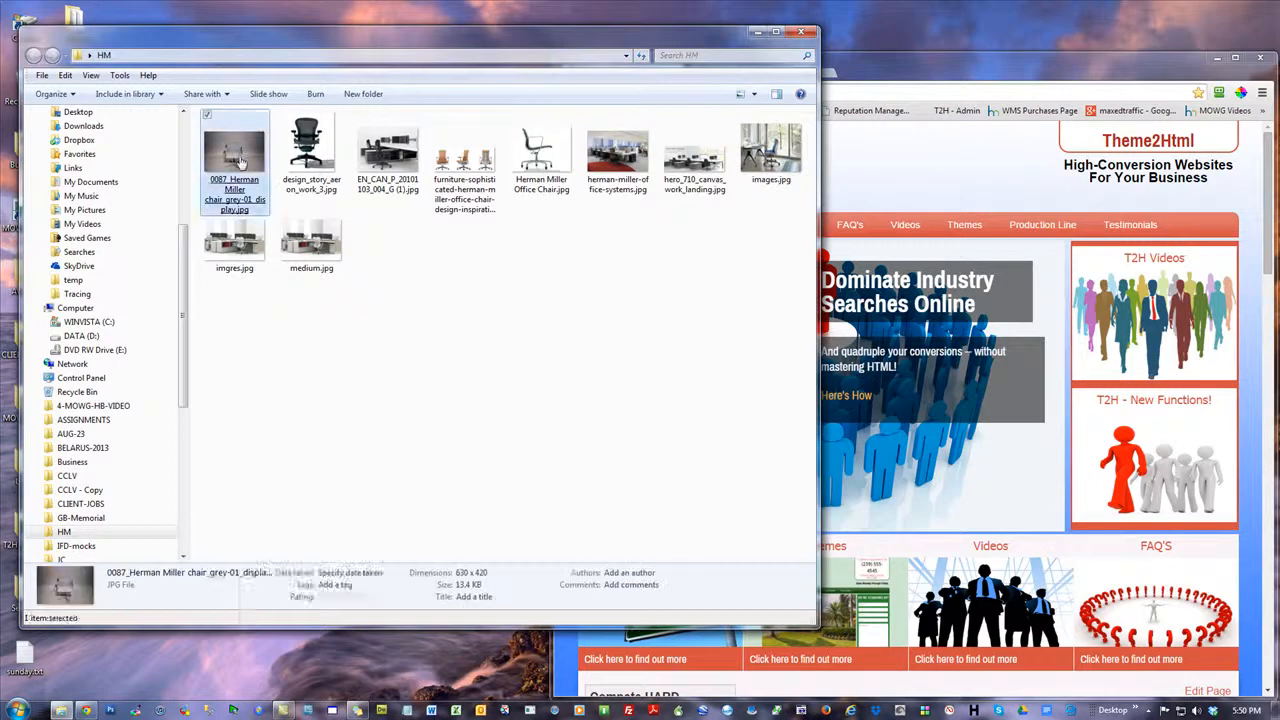
{"action": "left_click", "coordinate": [307, 600]}
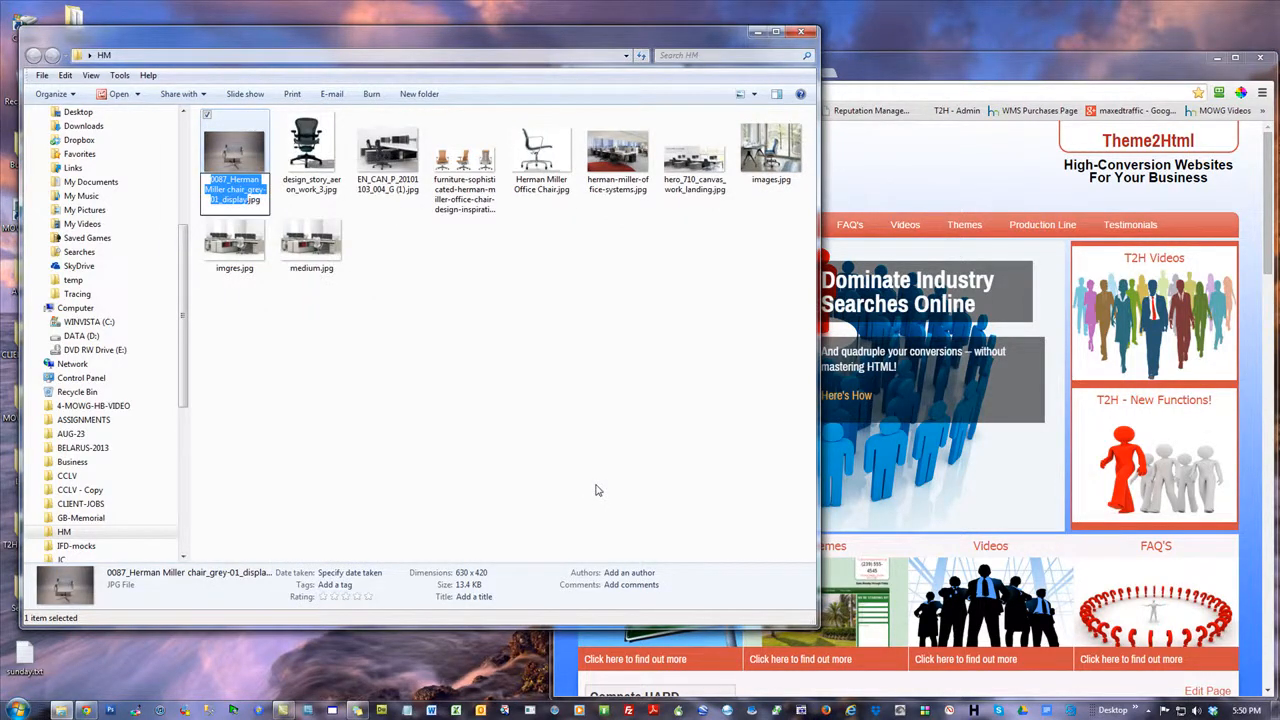
{"action": "left_click", "coordinate": [563, 420]}
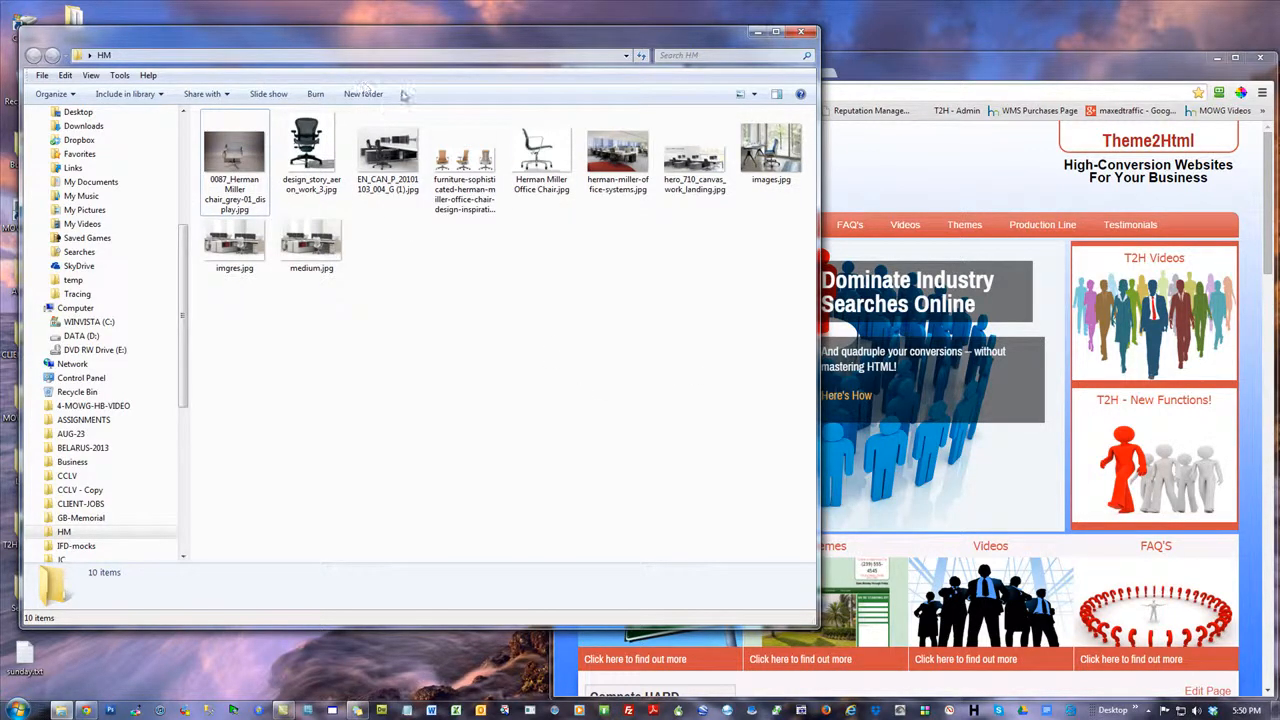
Maximize the HM folder window and show its image files in Details view
{"action": "left_click", "coordinate": [776, 32]}
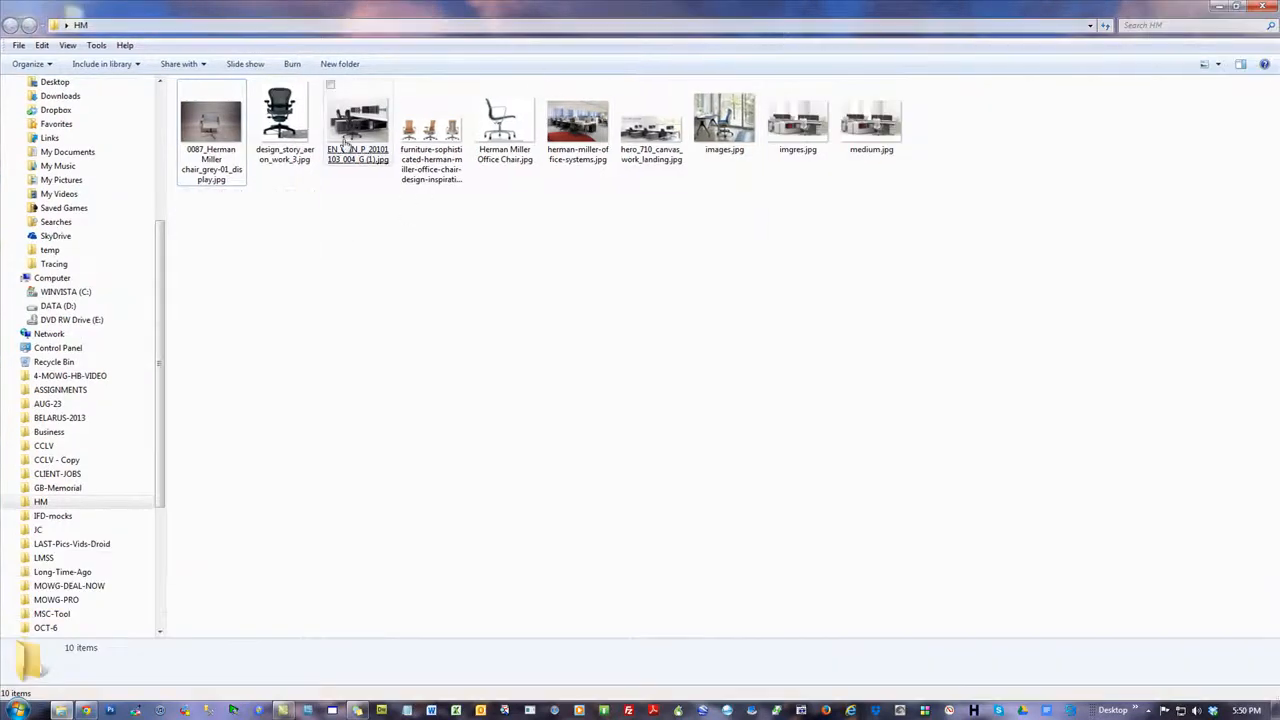
{"action": "mouse_move", "coordinate": [870, 116]}
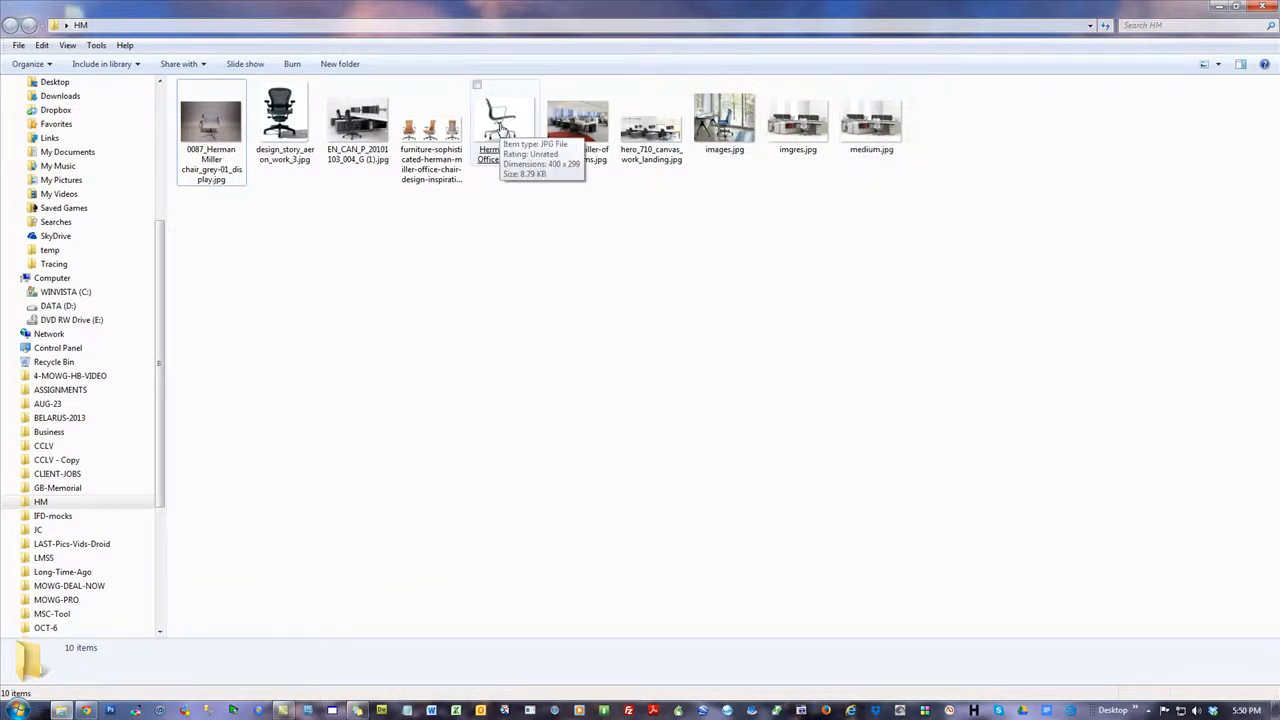
{"action": "mouse_move", "coordinate": [425, 119]}
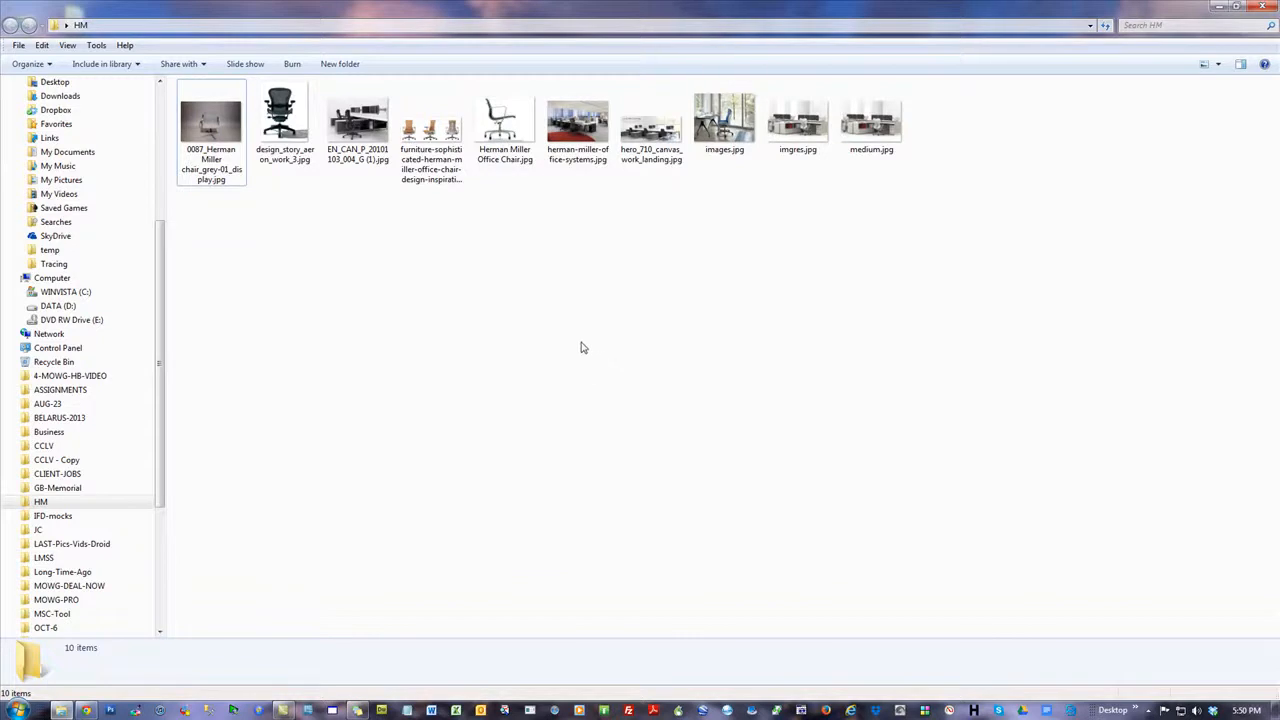
{"action": "left_click", "coordinate": [1218, 64]}
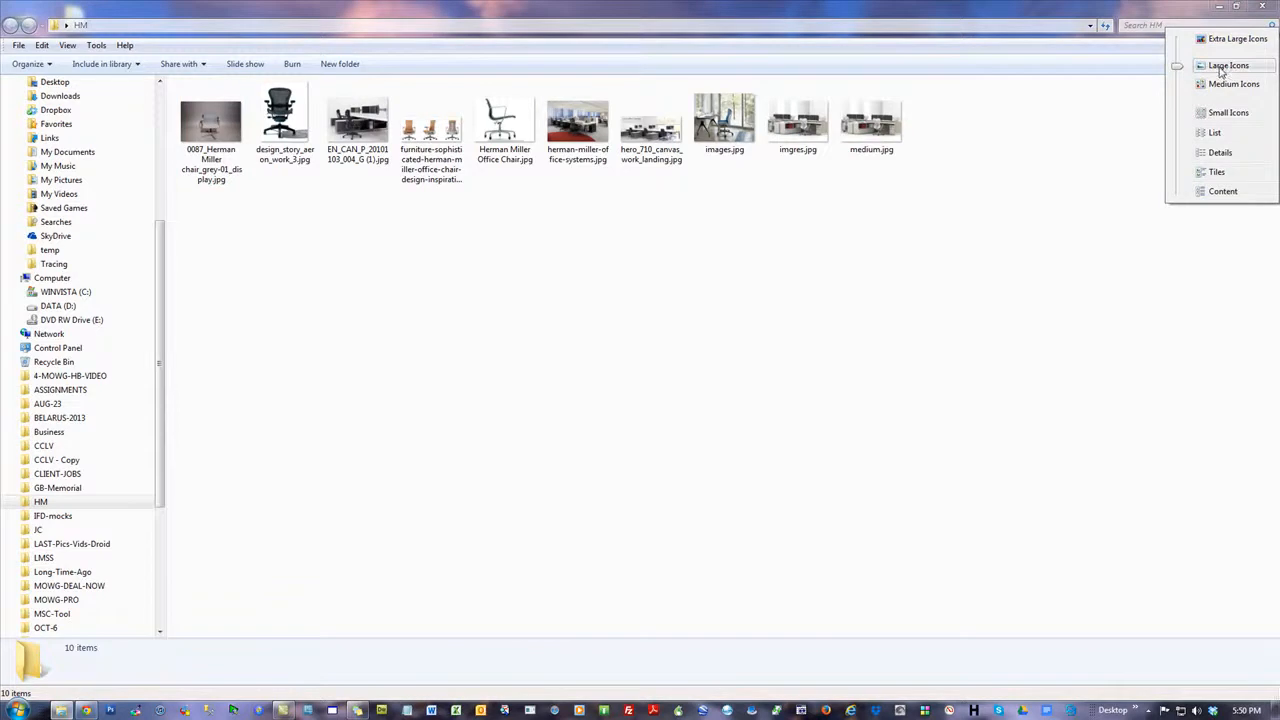
{"action": "left_click", "coordinate": [1215, 133]}
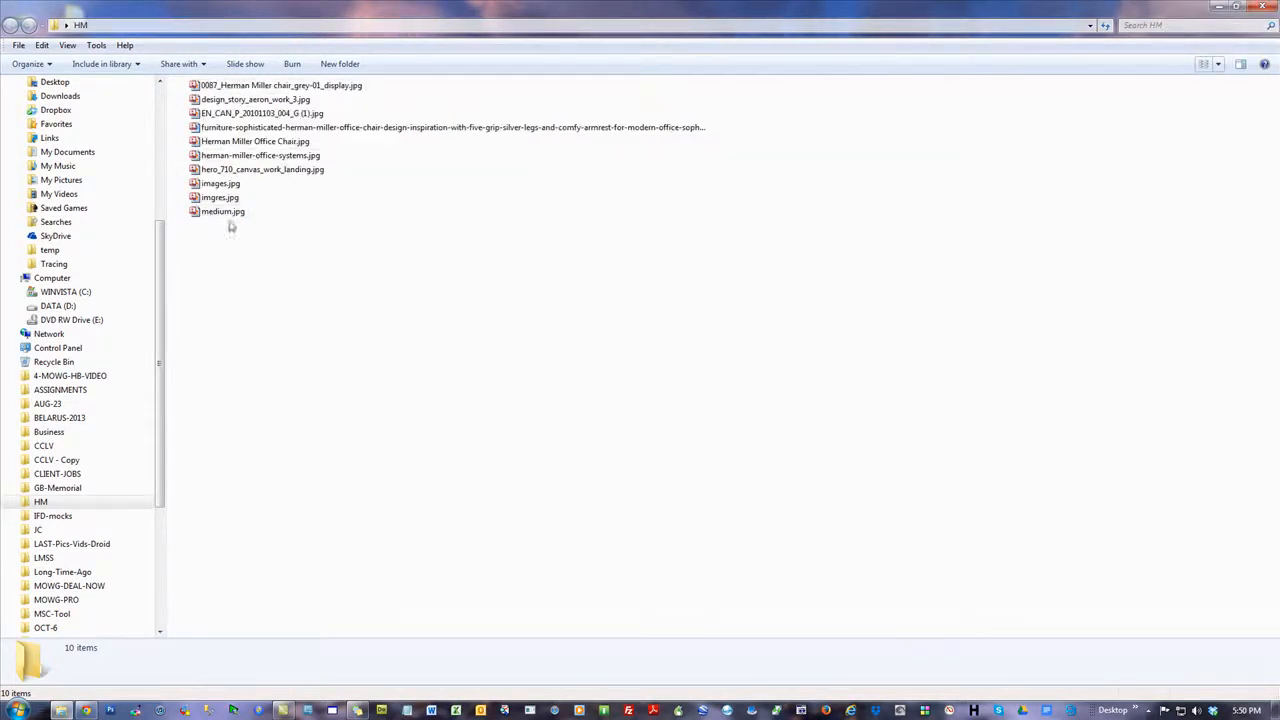
{"action": "left_click", "coordinate": [1218, 64]}
{"action": "left_click", "coordinate": [1216, 127]}
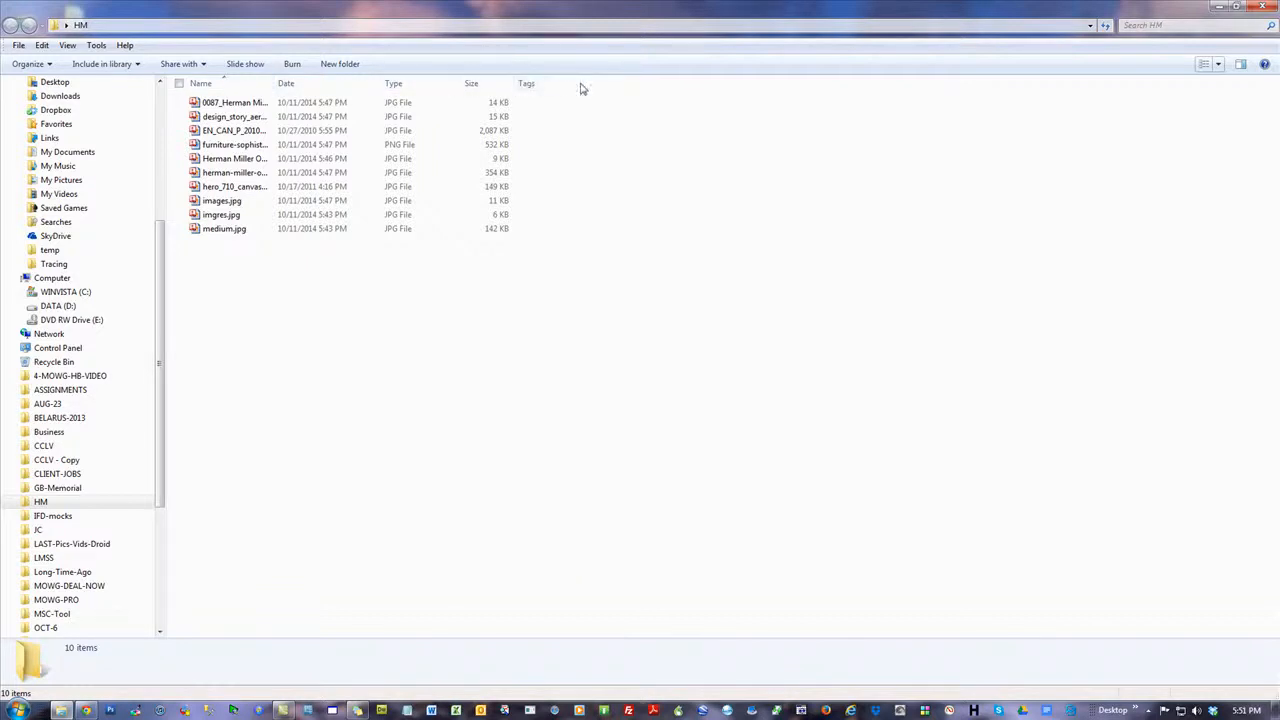
Remove the Tags column from the HM folder's file list and add the Dimensions column
{"action": "right_click", "coordinate": [643, 87]}
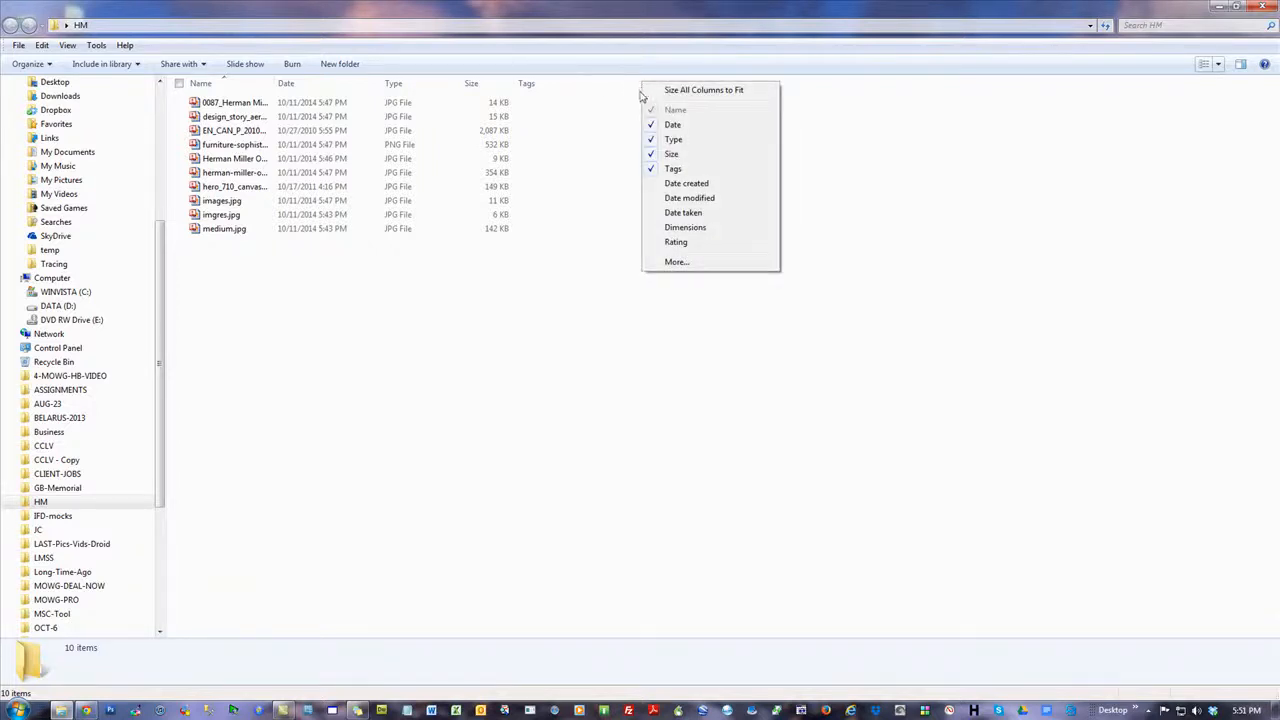
{"action": "left_click", "coordinate": [679, 170]}
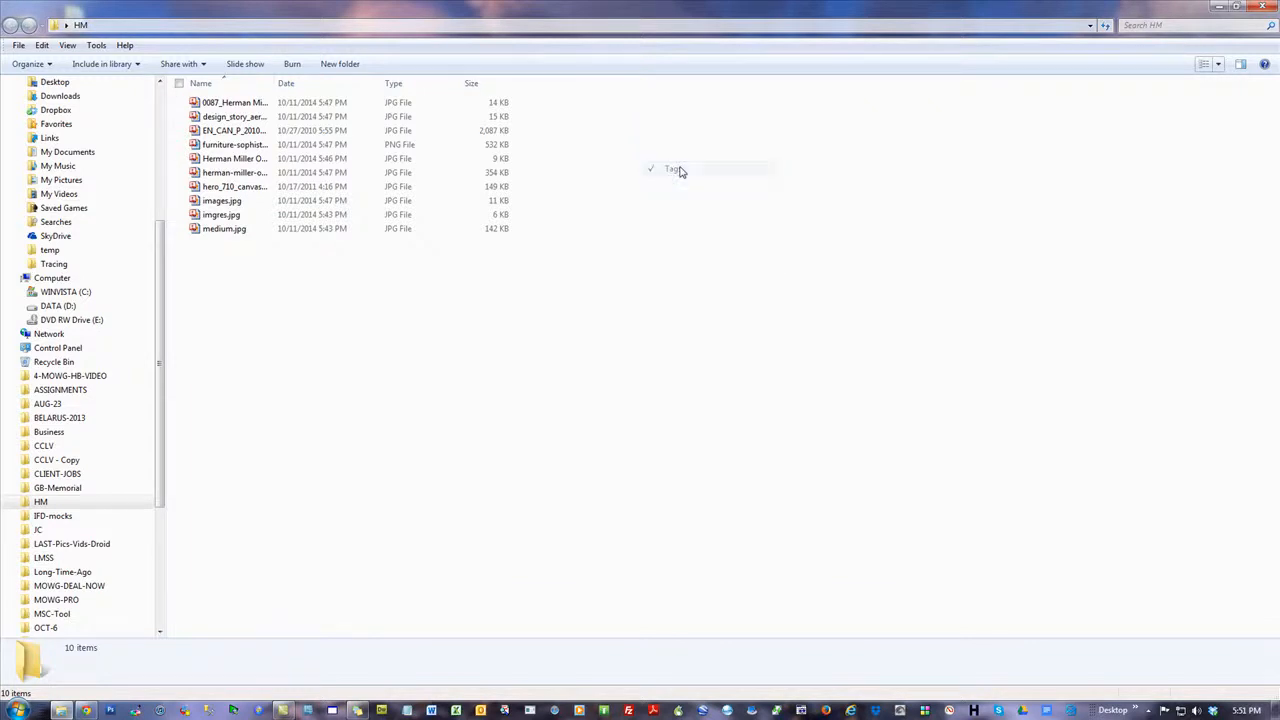
{"action": "right_click", "coordinate": [543, 87]}
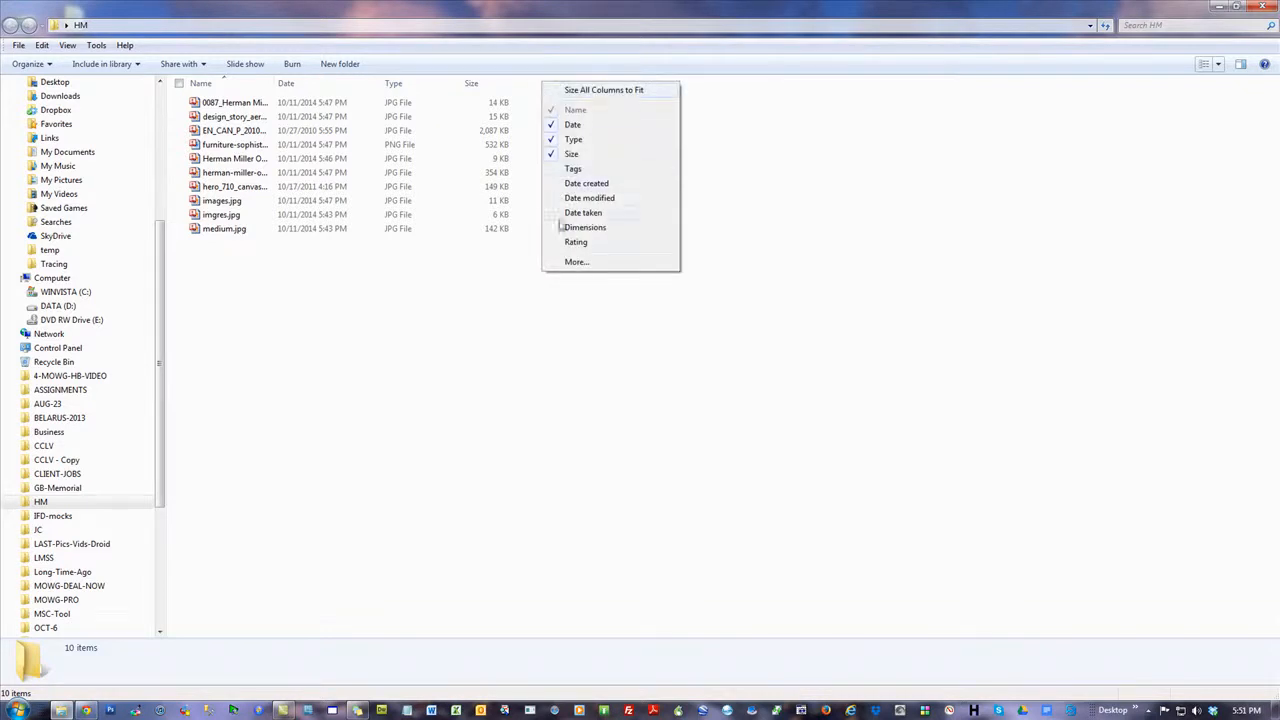
{"action": "left_click", "coordinate": [576, 262]}
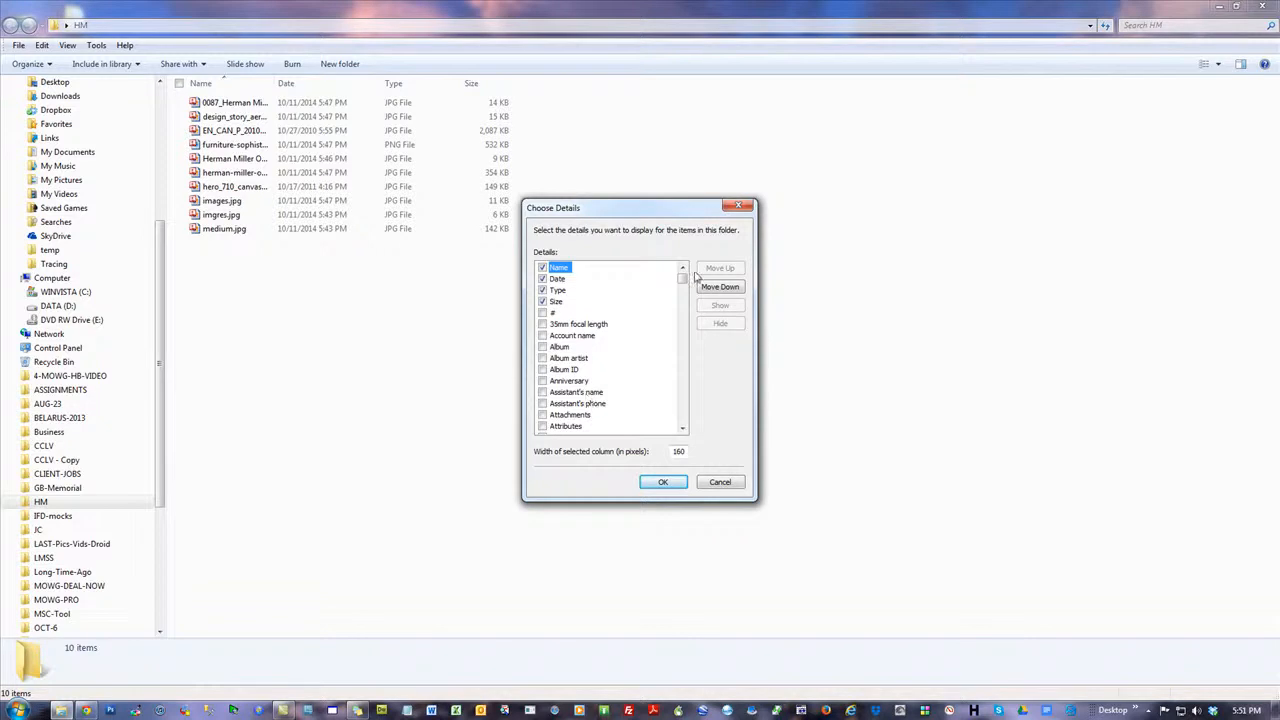
{"action": "left_click_drag", "start_coordinate": [681, 280], "coordinate": [682, 326]}
{"action": "left_click", "coordinate": [542, 347]}
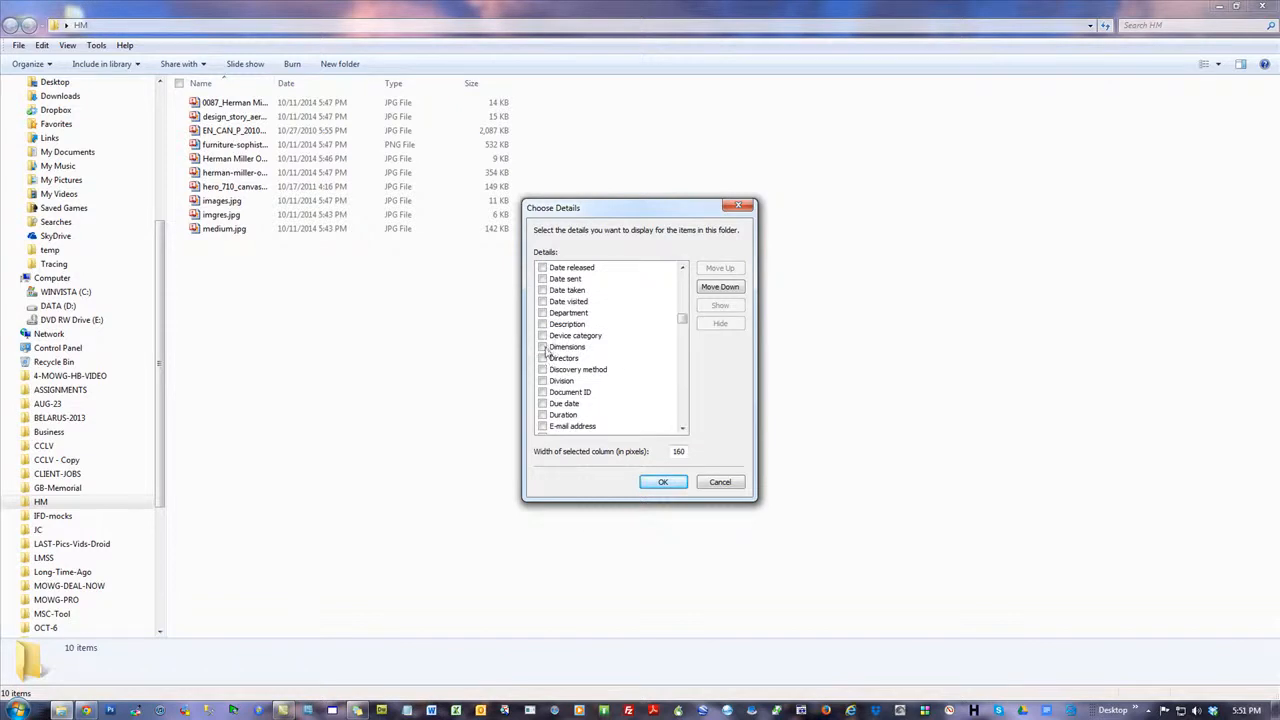
{"action": "left_click", "coordinate": [662, 483]}
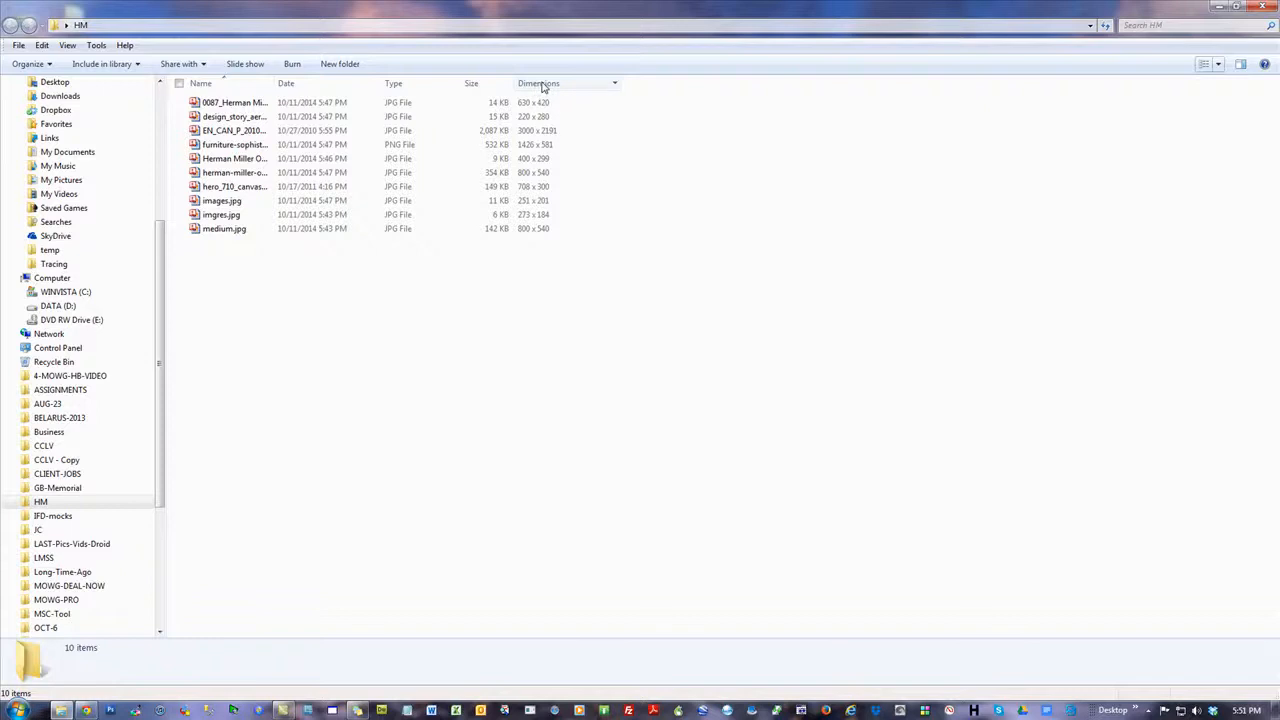
Move the Dimensions column beside Name and sort the images by dimensions from largest to smallest
{"action": "left_click_drag", "start_coordinate": [543, 87], "coordinate": [294, 86]}
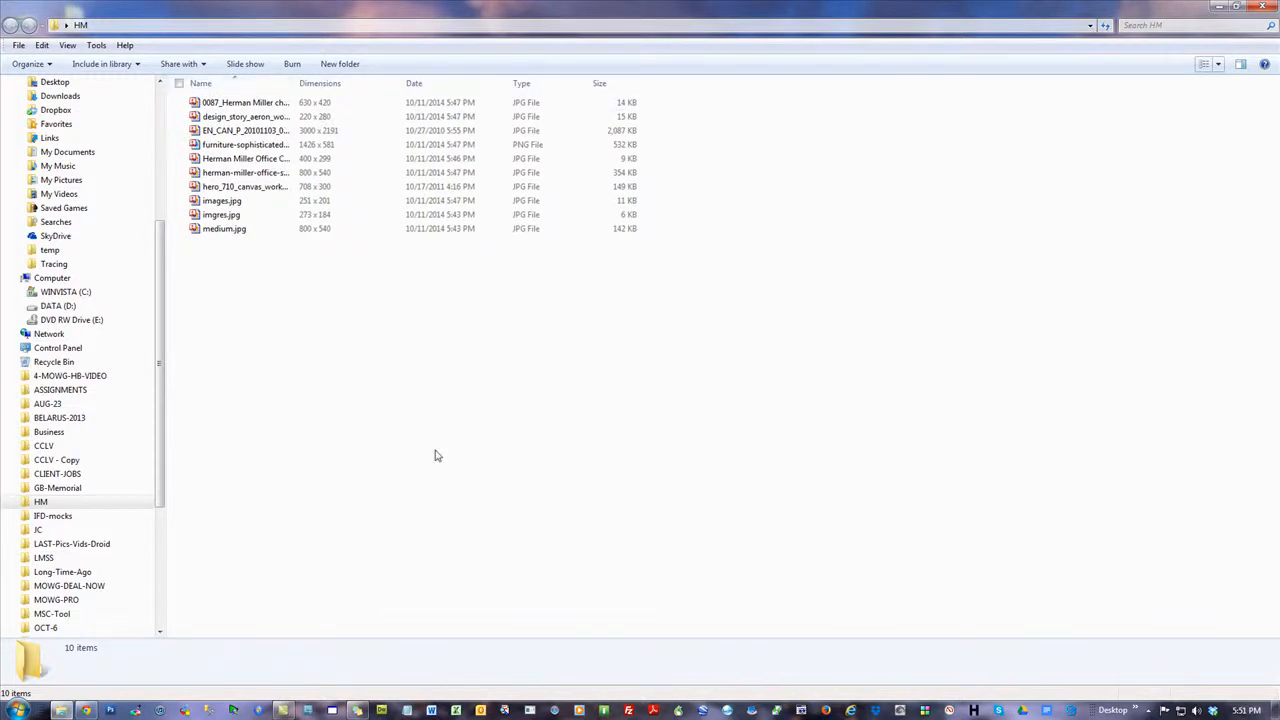
{"action": "left_click", "coordinate": [318, 86]}
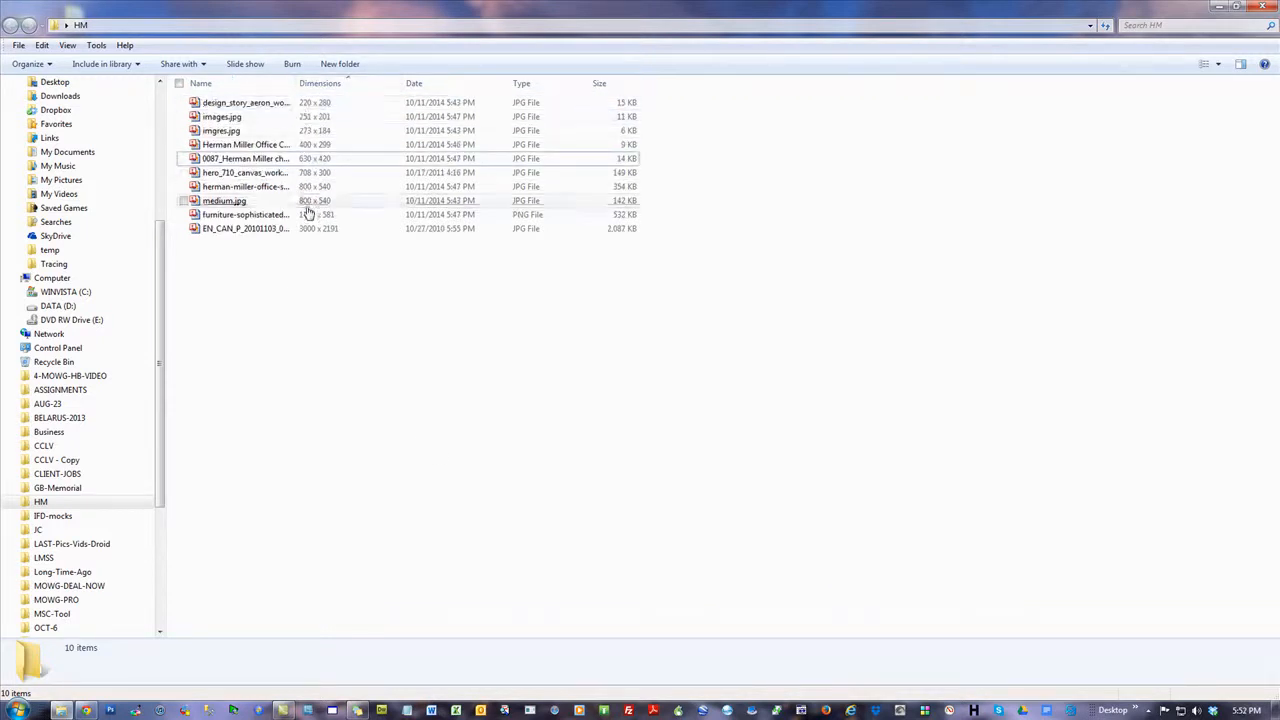
{"action": "left_click", "coordinate": [320, 86]}
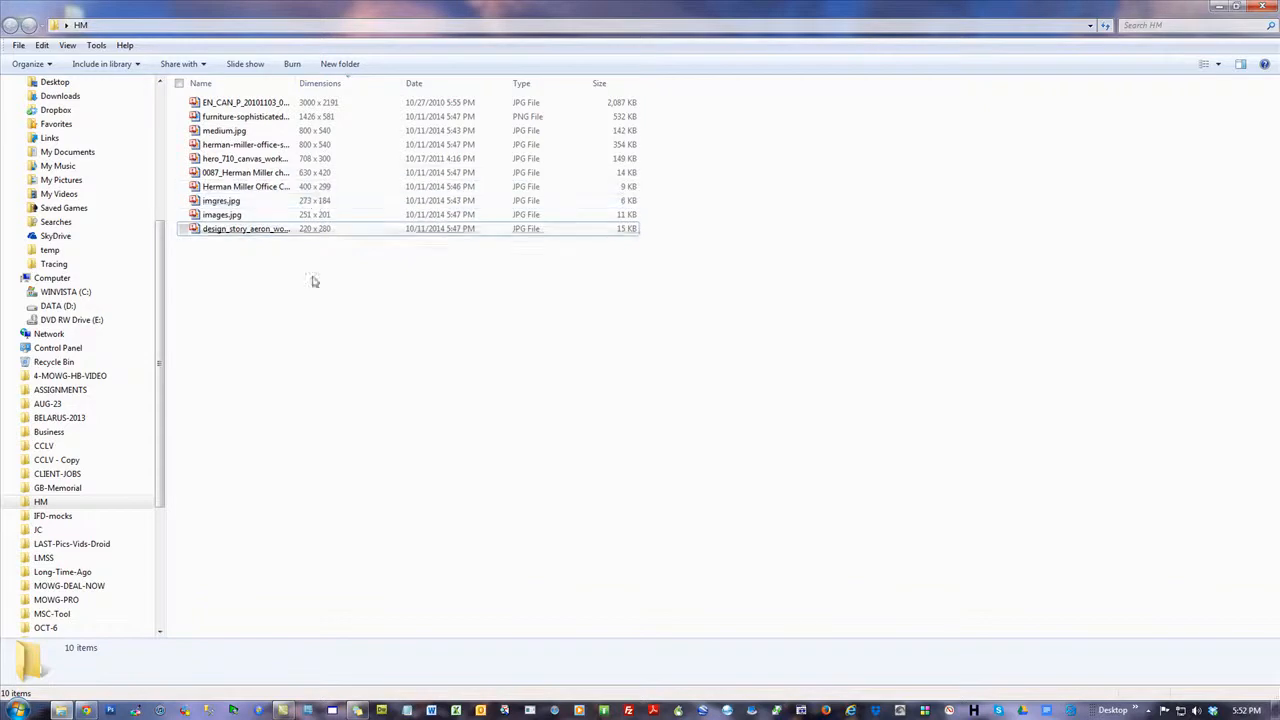
Switch back to the Chrome browser and open Google Images in a new tab
{"action": "left_click", "coordinate": [86, 710]}
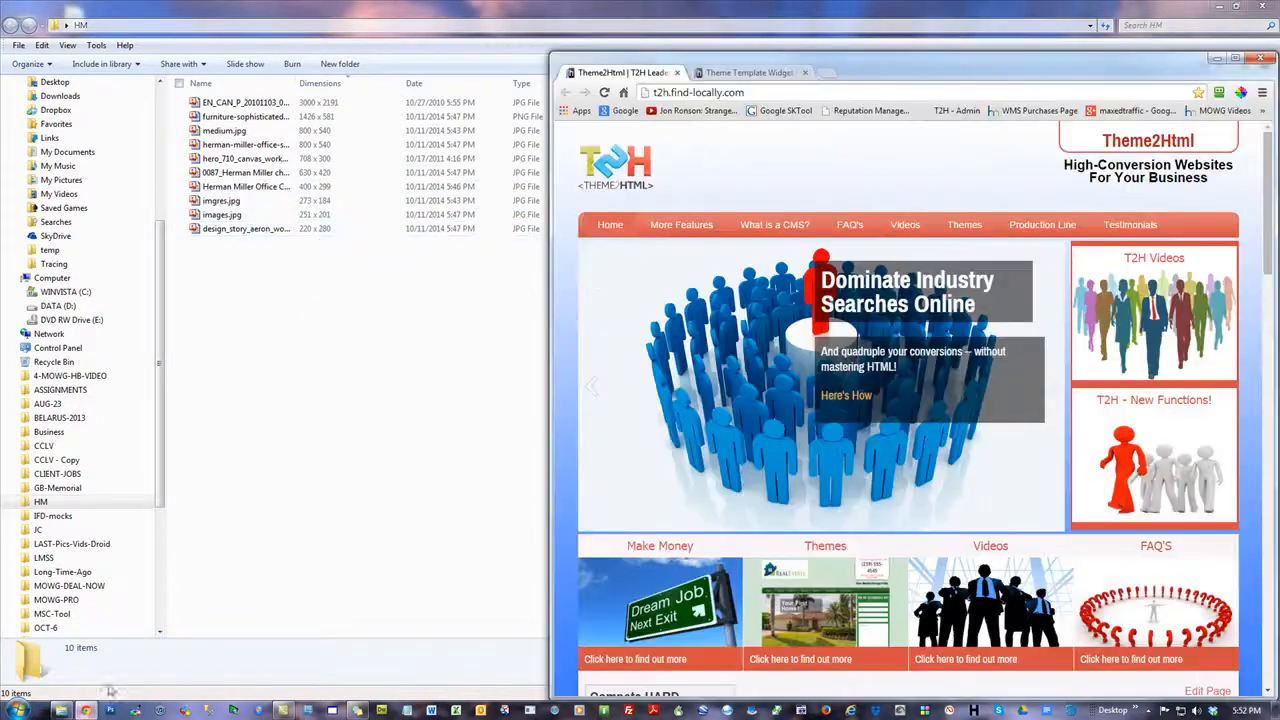
{"action": "left_click", "coordinate": [755, 76]}
{"action": "left_click", "coordinate": [755, 92]}
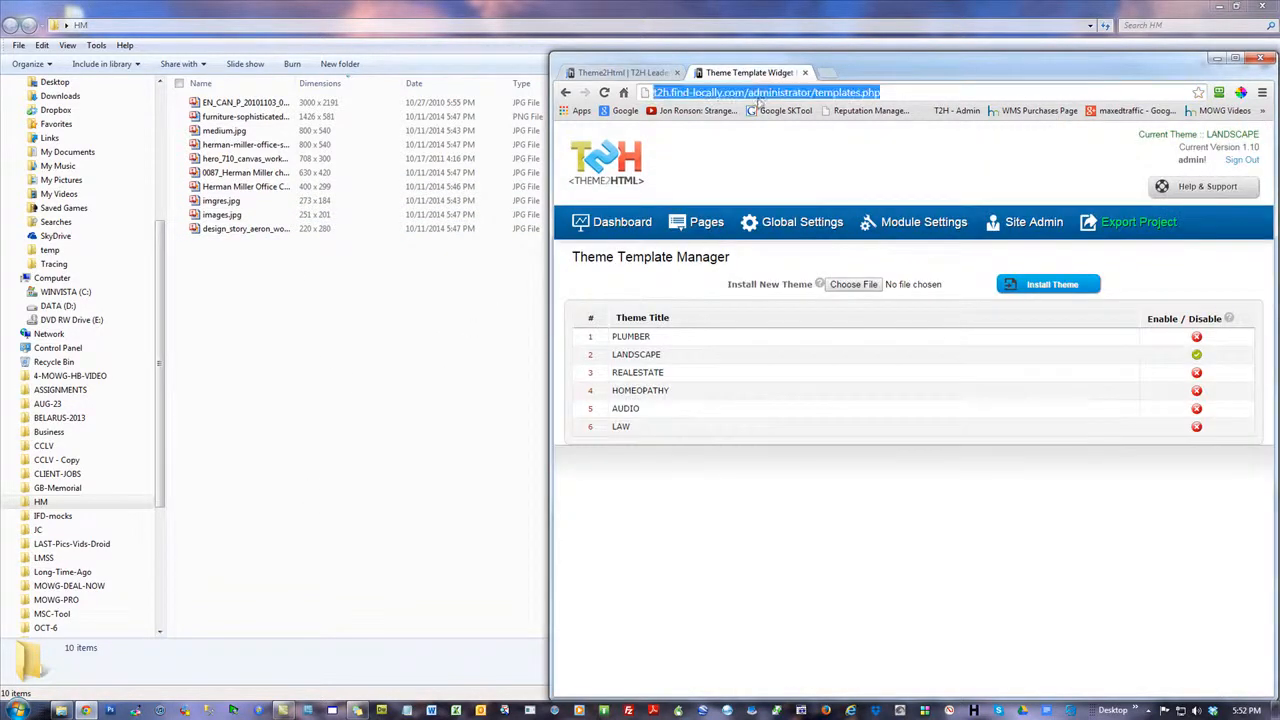
{"action": "left_click", "coordinate": [828, 74]}
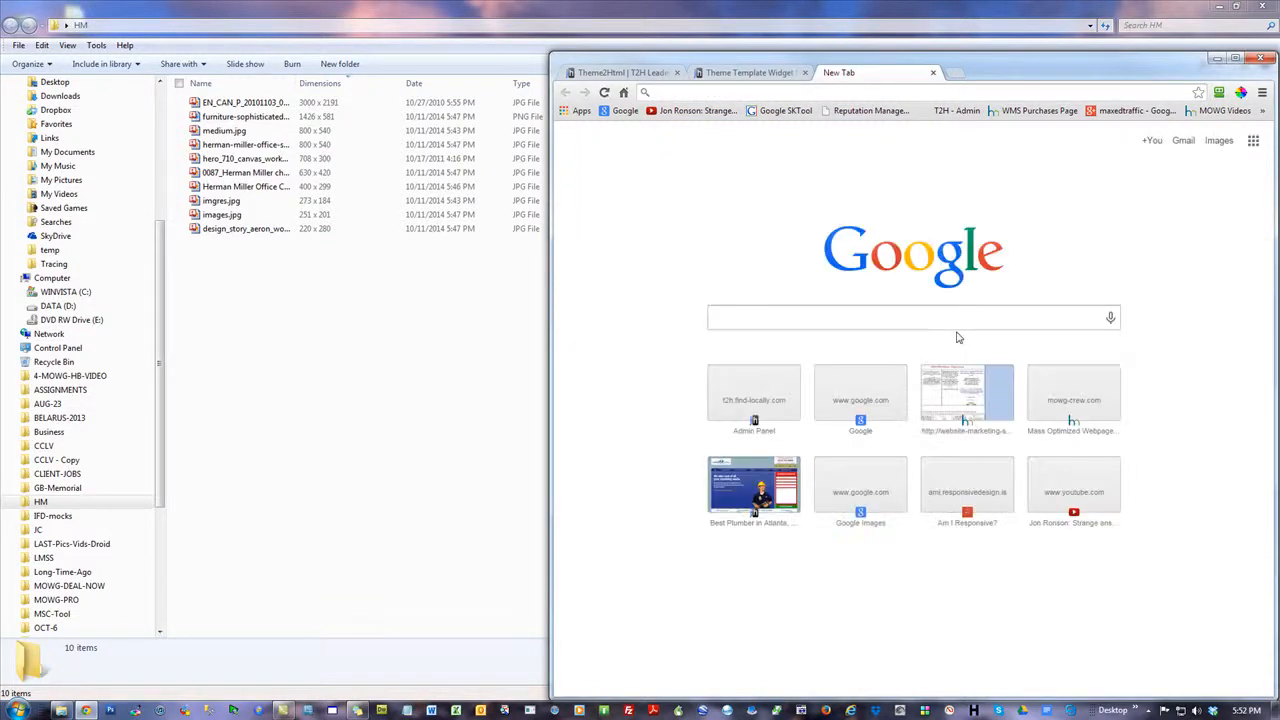
{"action": "left_click", "coordinate": [1217, 140]}
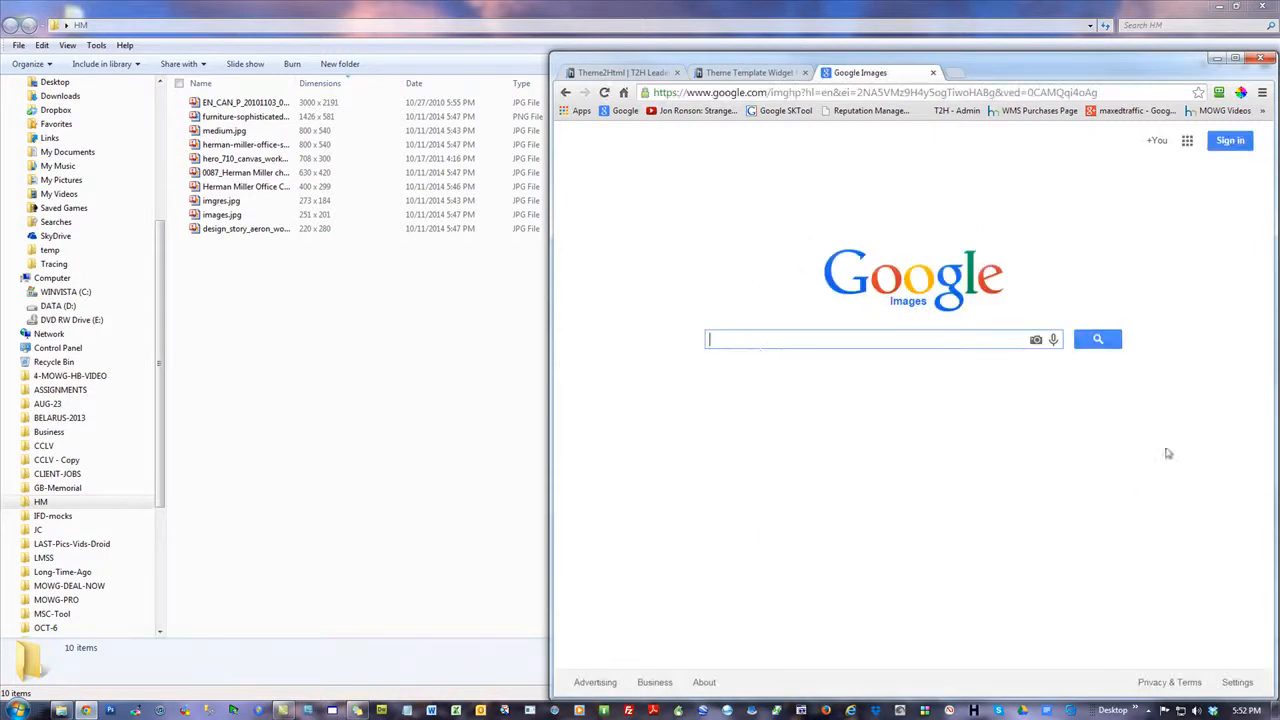
{"action": "type", "text": "testim"}
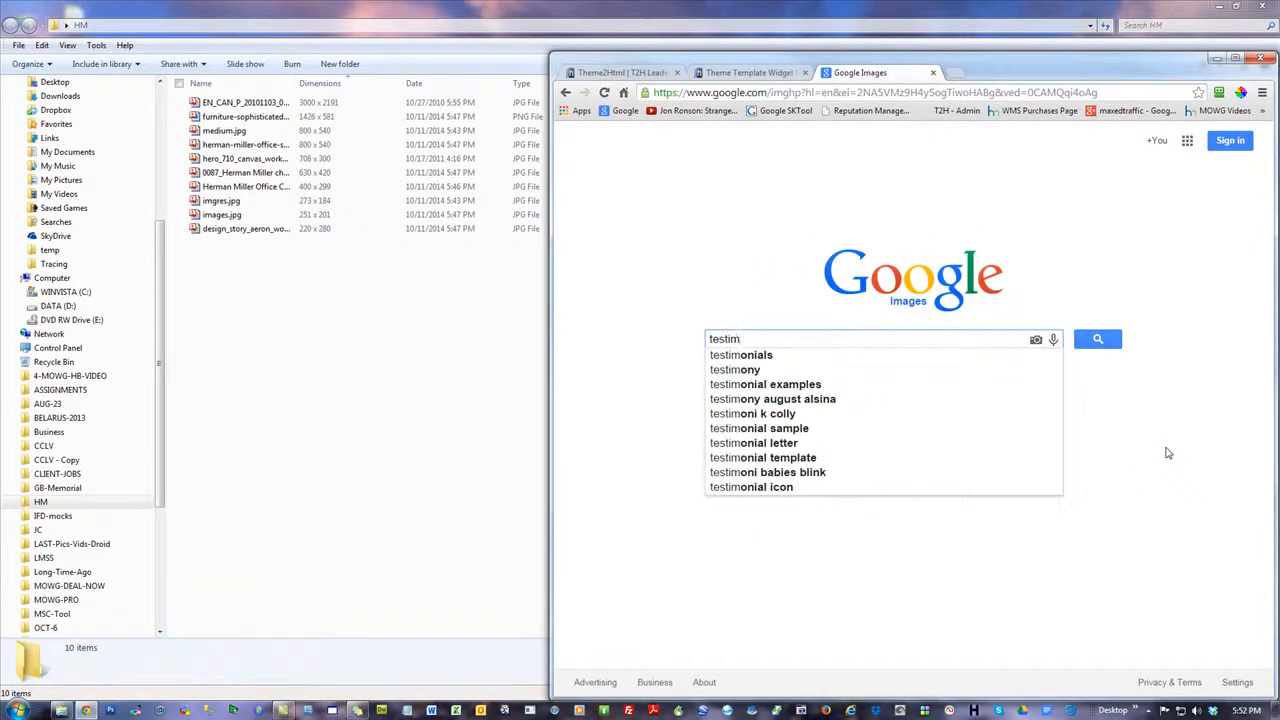
{"action": "type", "text": "on"}
{"action": "key", "text": "BackSpace"}
{"action": "key", "text": "BackSpace"}
{"action": "key", "text": "BackSpace"}
{"action": "key", "text": "BackSpace"}
{"action": "key", "text": "BackSpace"}
{"action": "key", "text": "BackSpace"}
{"action": "key", "text": "BackSpace"}
{"action": "key", "text": "BackSpace"}
Search Google Images for portraits using the person's full name
{"action": "key", "text": "Return"}
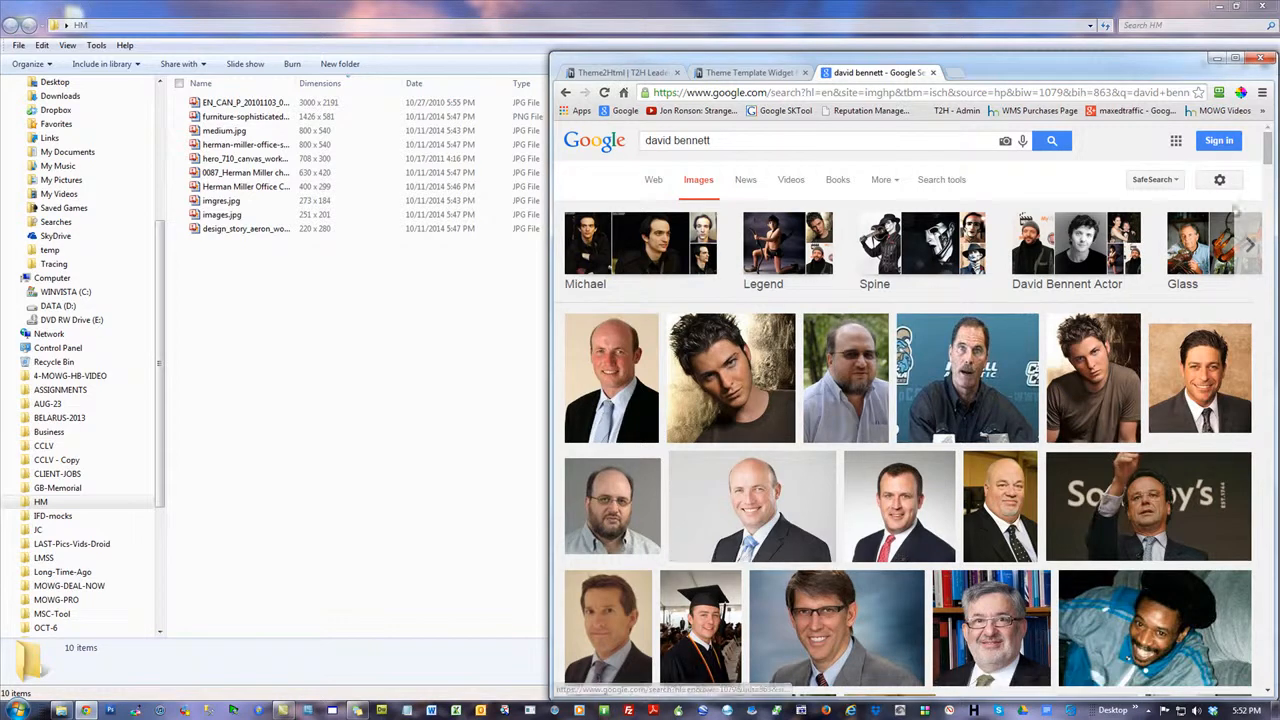
Find the 1578 × 885 portrait of the grey-haired man before green foliage and save it into the HM folder
{"action": "scroll", "coordinate": [1266, 152], "scroll_direction": "down", "scroll_amount": 6}
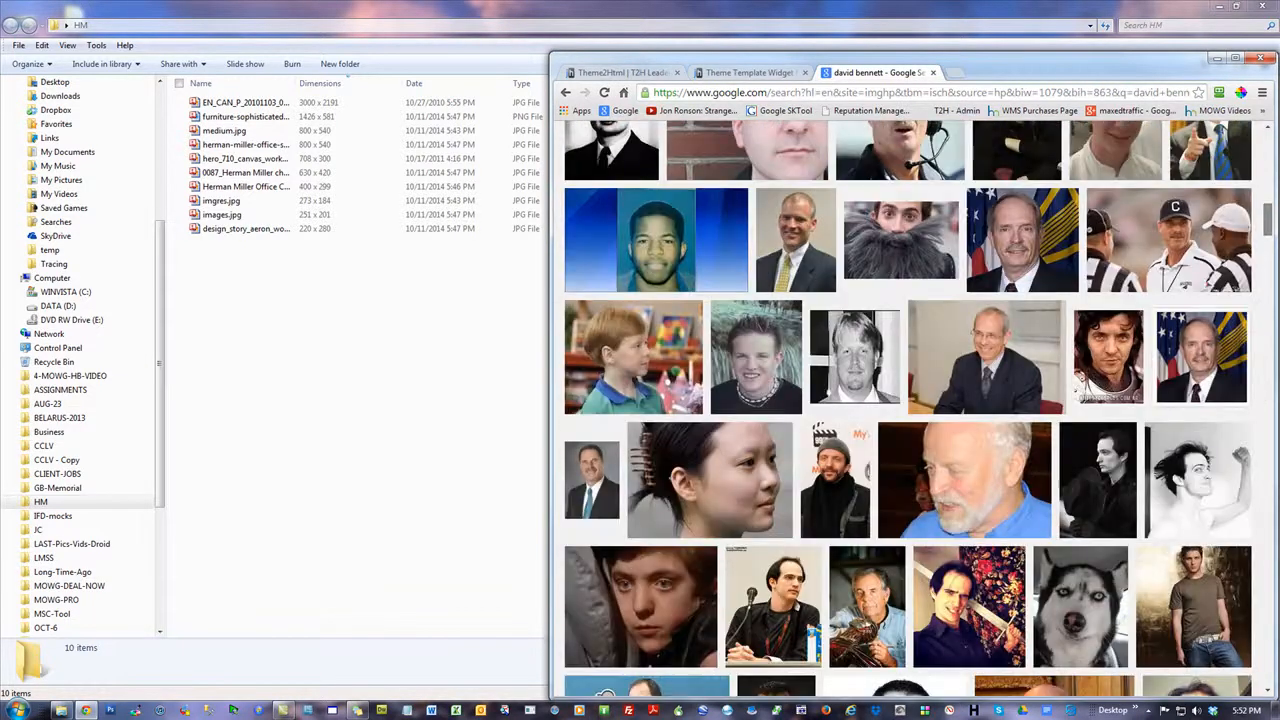
{"action": "scroll", "coordinate": [903, 408], "scroll_direction": "down", "scroll_amount": 10}
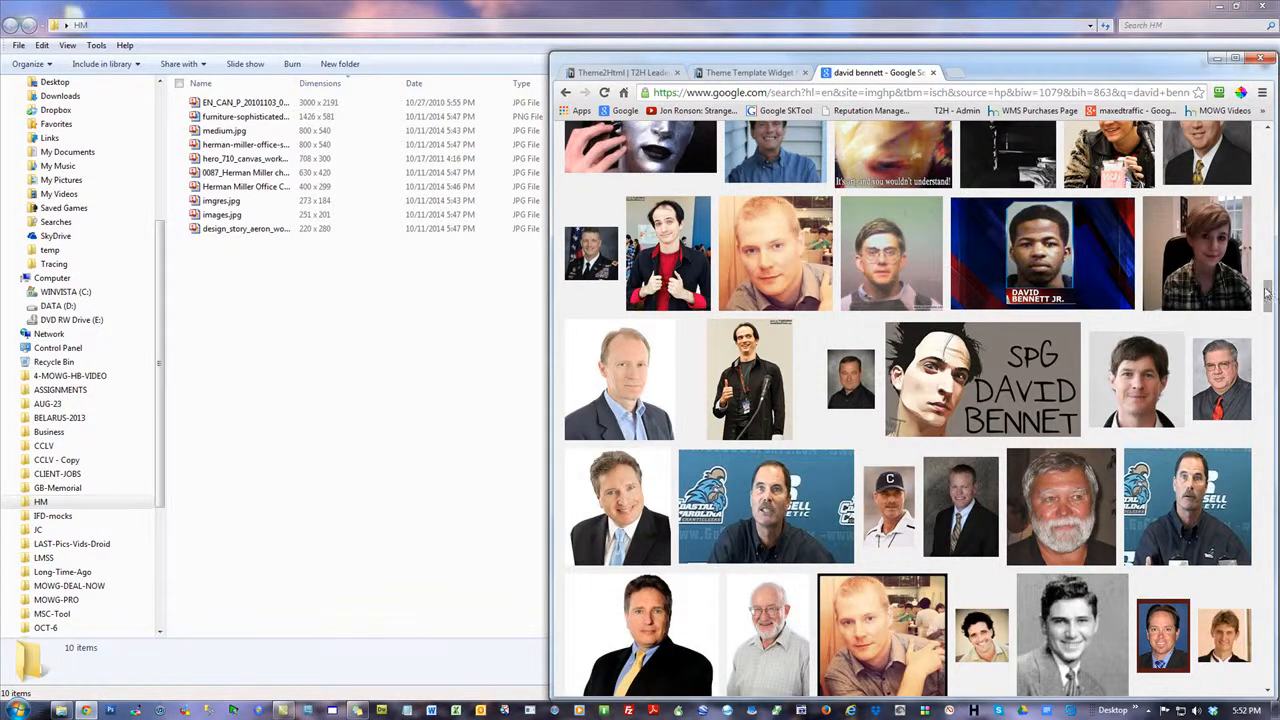
{"action": "left_click_drag", "start_coordinate": [1267, 292], "coordinate": [1268, 381]}
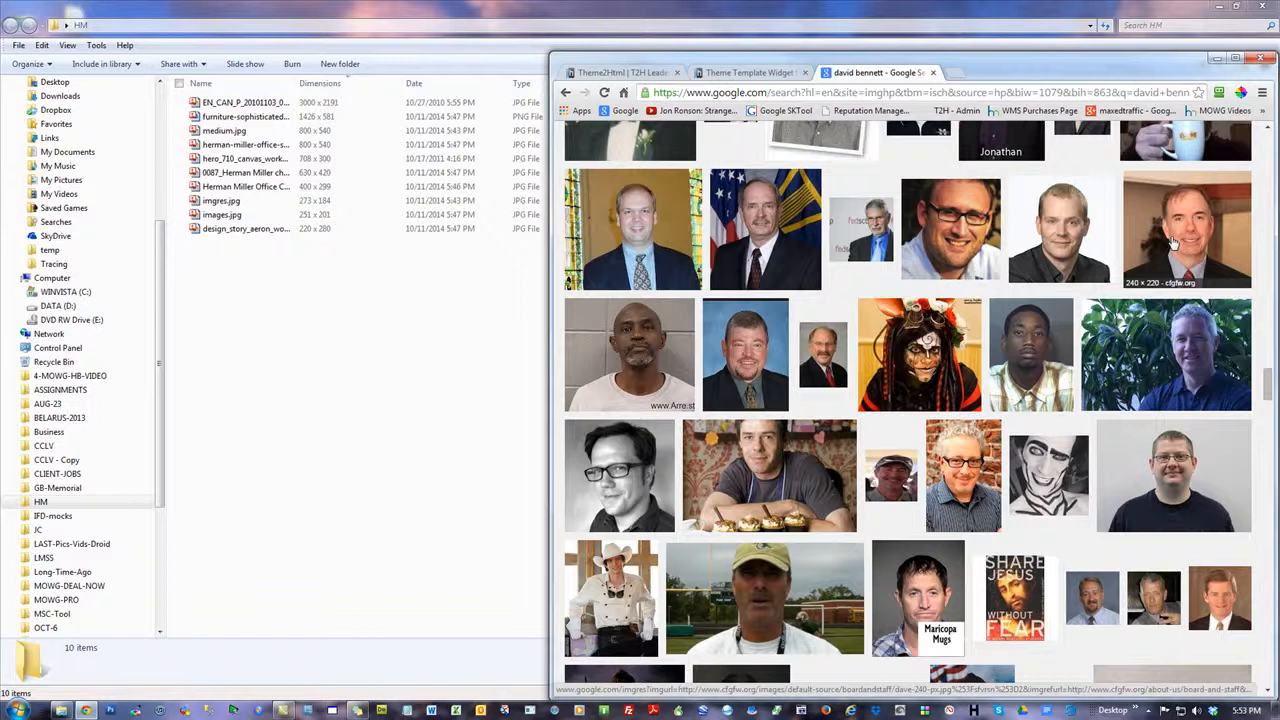
{"action": "left_click", "coordinate": [1166, 360]}
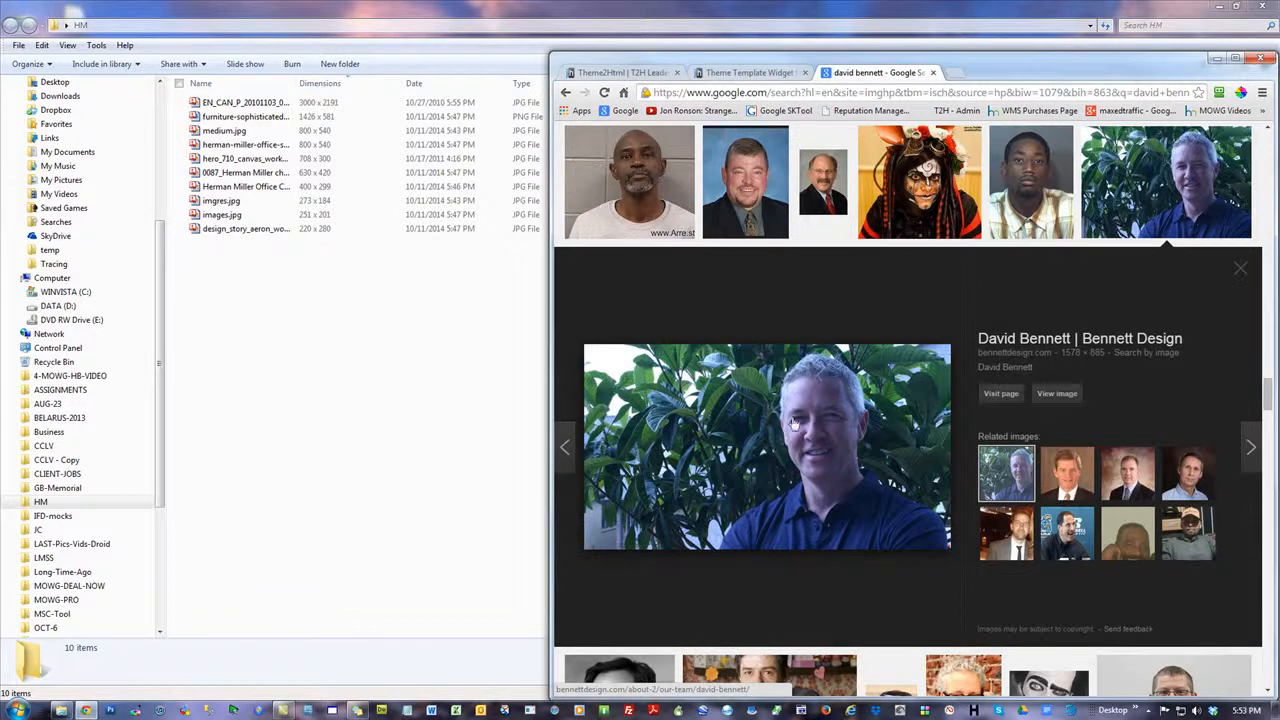
{"action": "left_click_drag", "start_coordinate": [803, 408], "coordinate": [411, 392]}
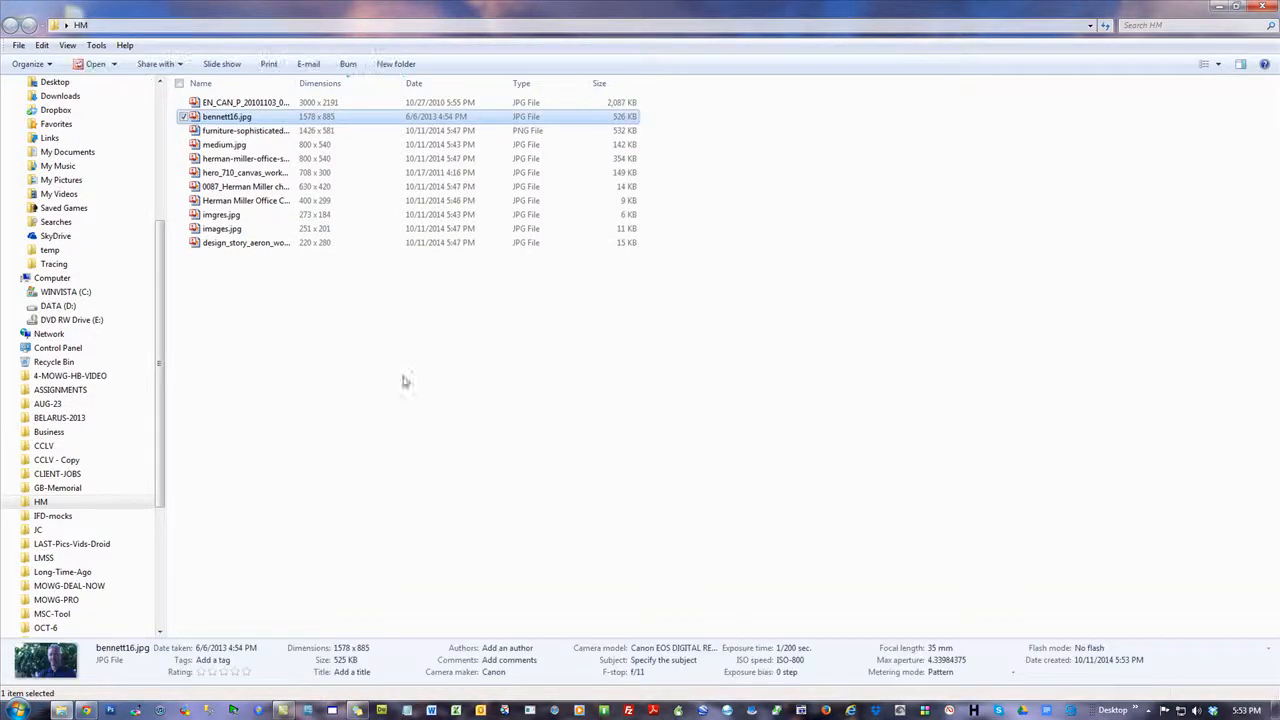
Rename the 1578 × 885 portrait image in the HM folder as testimonial
{"action": "right_click", "coordinate": [206, 117]}
{"action": "left_click", "coordinate": [258, 556]}
{"action": "type", "text": "test"}
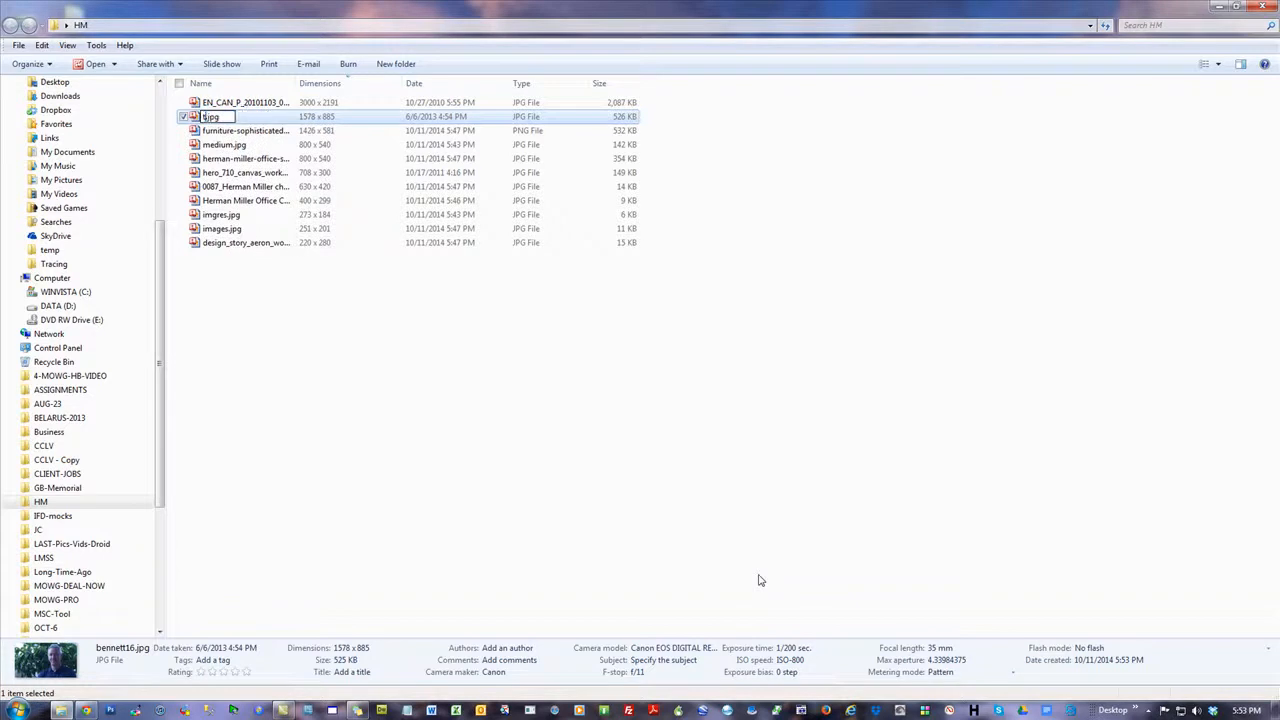
{"action": "type", "text": "imonial"}
{"action": "key", "text": "Return"}
{"action": "left_click", "coordinate": [509, 369]}
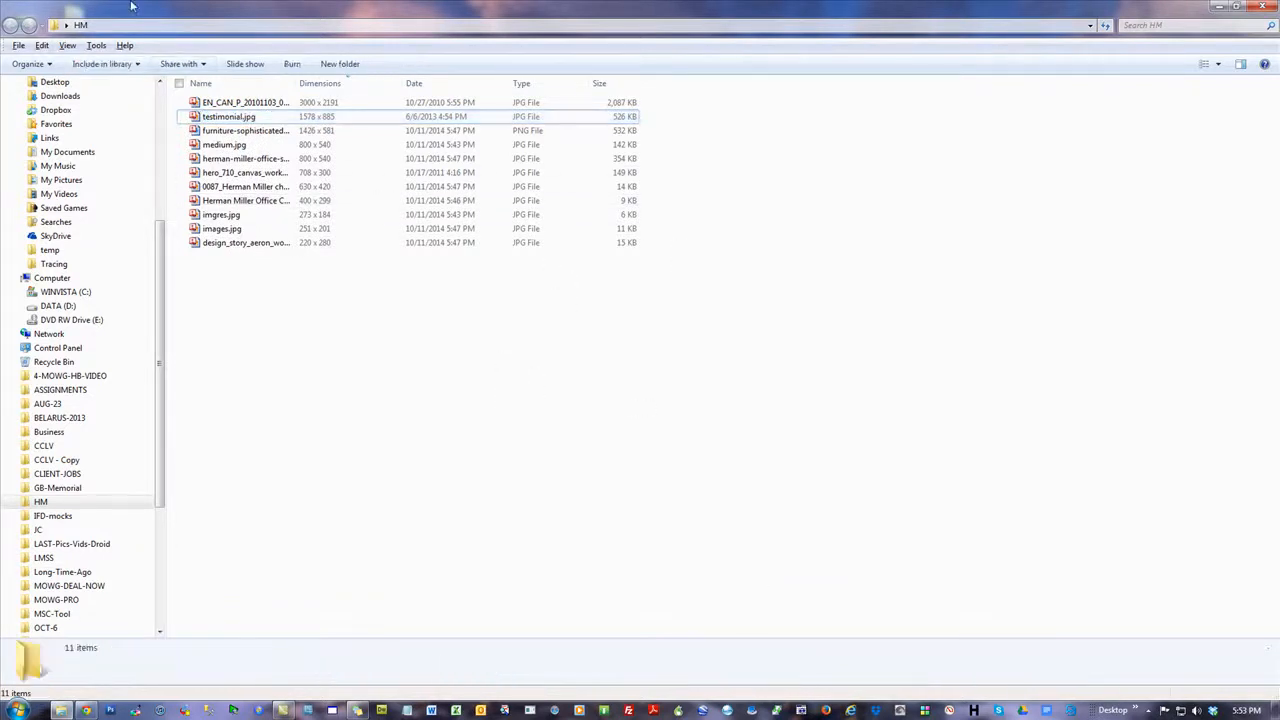
Restore the HM folder window from full screen and move it beside the browser window
{"action": "left_click_drag", "start_coordinate": [140, 10], "coordinate": [511, 154]}
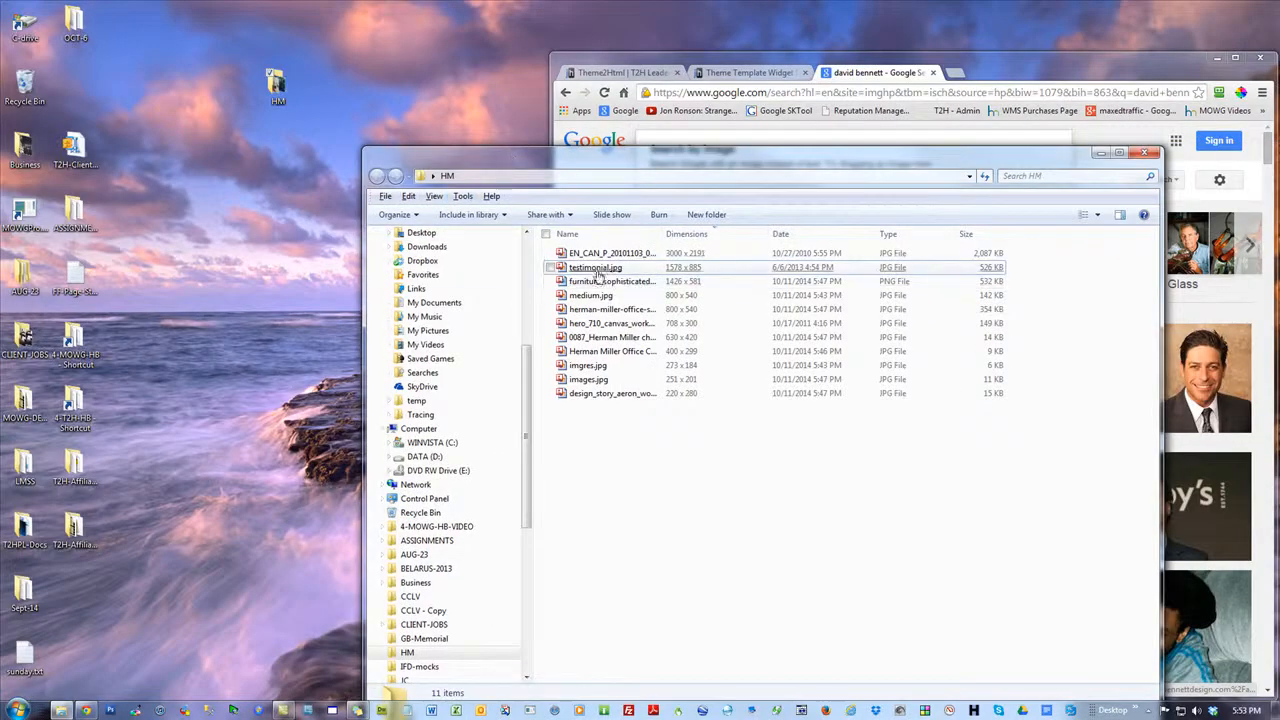
{"action": "mouse_move", "coordinate": [598, 272]}
{"action": "left_mouse_down"}
{"action": "mouse_move", "coordinate": [602, 286]}
{"action": "mouse_move", "coordinate": [276, 85]}
{"action": "mouse_move", "coordinate": [608, 273]}
{"action": "left_mouse_up"}
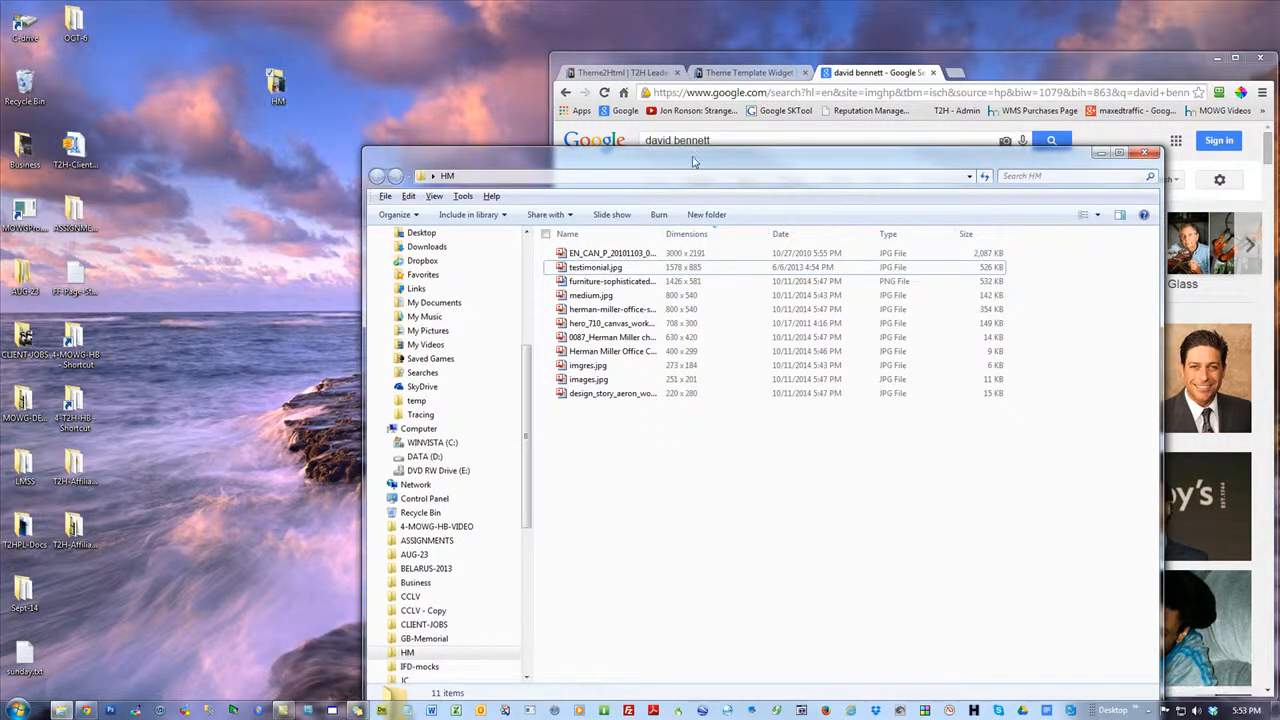
{"action": "left_click_drag", "start_coordinate": [693, 160], "coordinate": [458, 42]}
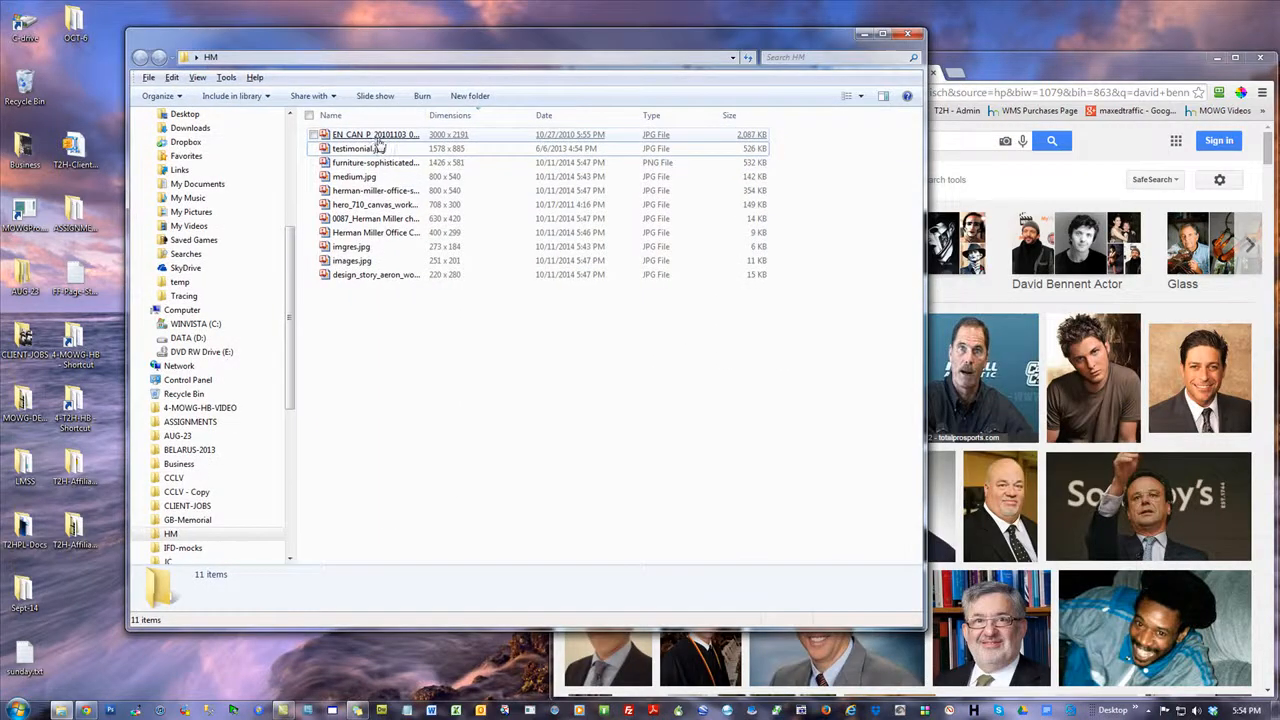
Rename the 3000 × 2191 image EN_CAN_P_20101103_004_G (1).jpg as banner-1
{"action": "left_click", "coordinate": [390, 136]}
{"action": "right_click", "coordinate": [390, 138]}
{"action": "left_click", "coordinate": [423, 577]}
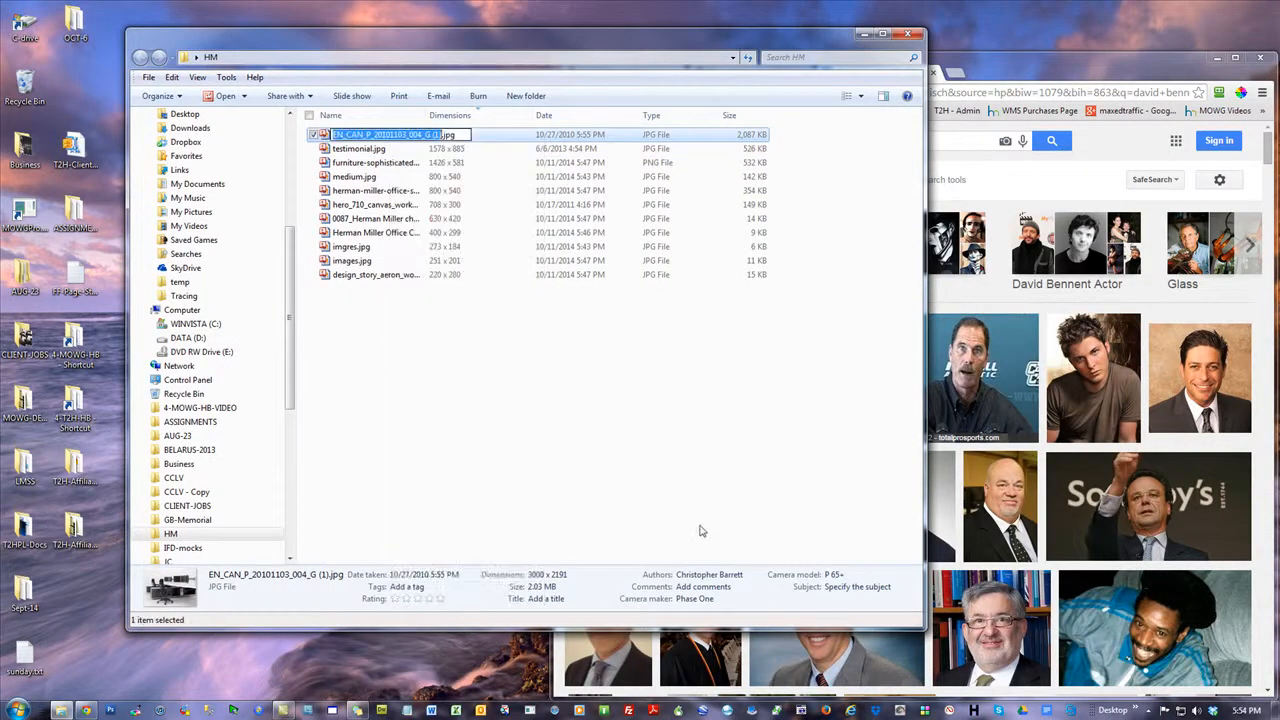
{"action": "type", "text": "banner"}
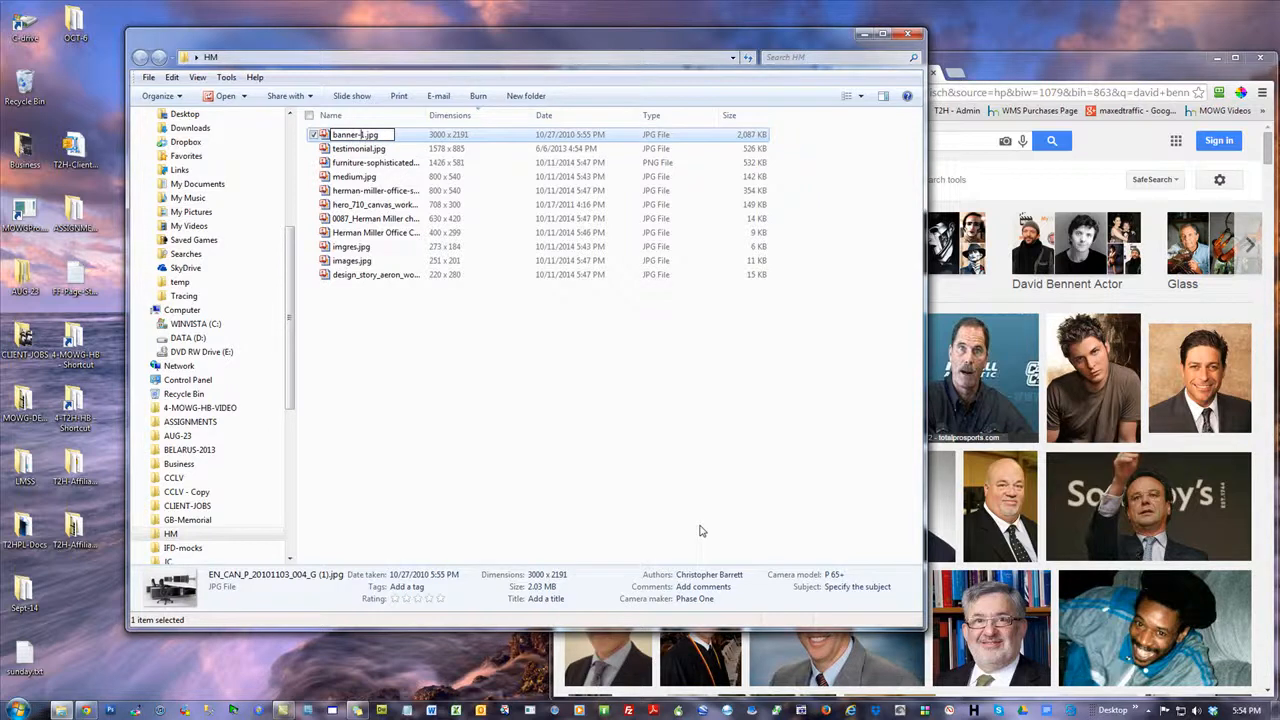
{"action": "type", "text": "-1"}
{"action": "left_click", "coordinate": [517, 411]}
Rename the 1426 × 581 furniture-sophisticated PNG image as banner-2
{"action": "left_click", "coordinate": [360, 162]}
{"action": "right_click", "coordinate": [355, 164]}
{"action": "left_click", "coordinate": [423, 607]}
{"action": "type", "text": "banner-2"}
{"action": "key", "text": "Return"}
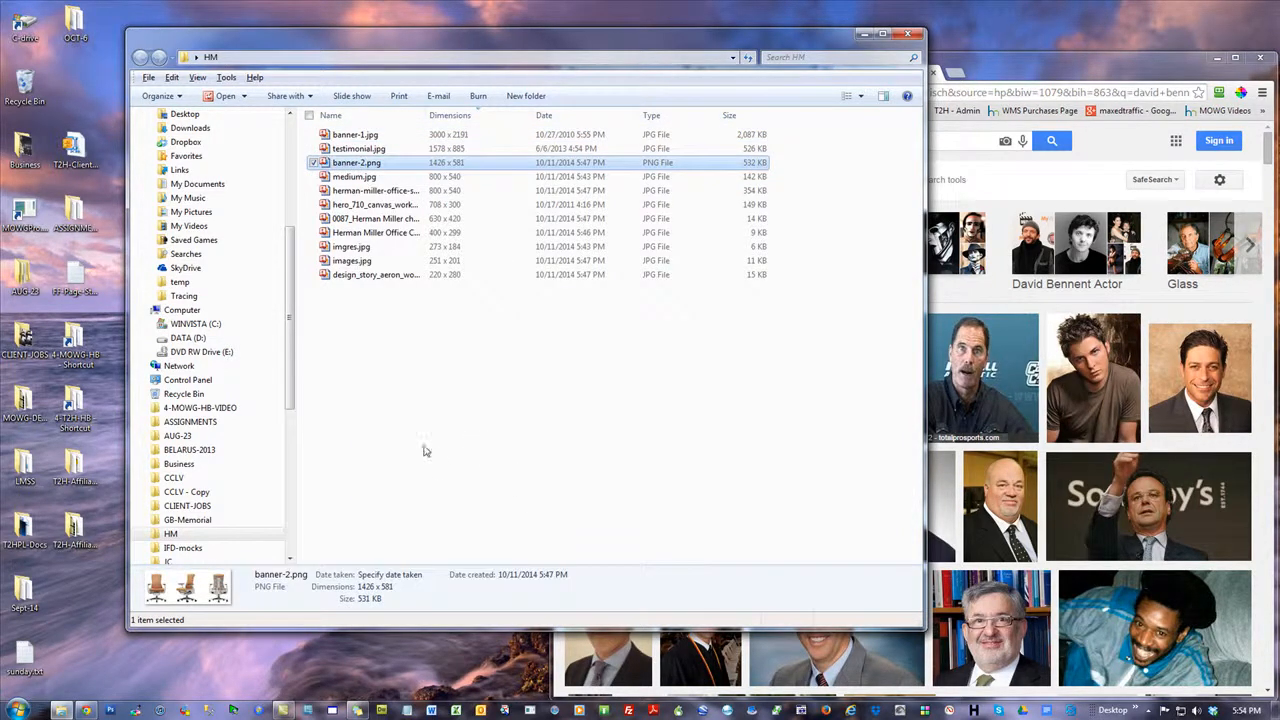
{"action": "left_click", "coordinate": [398, 394]}
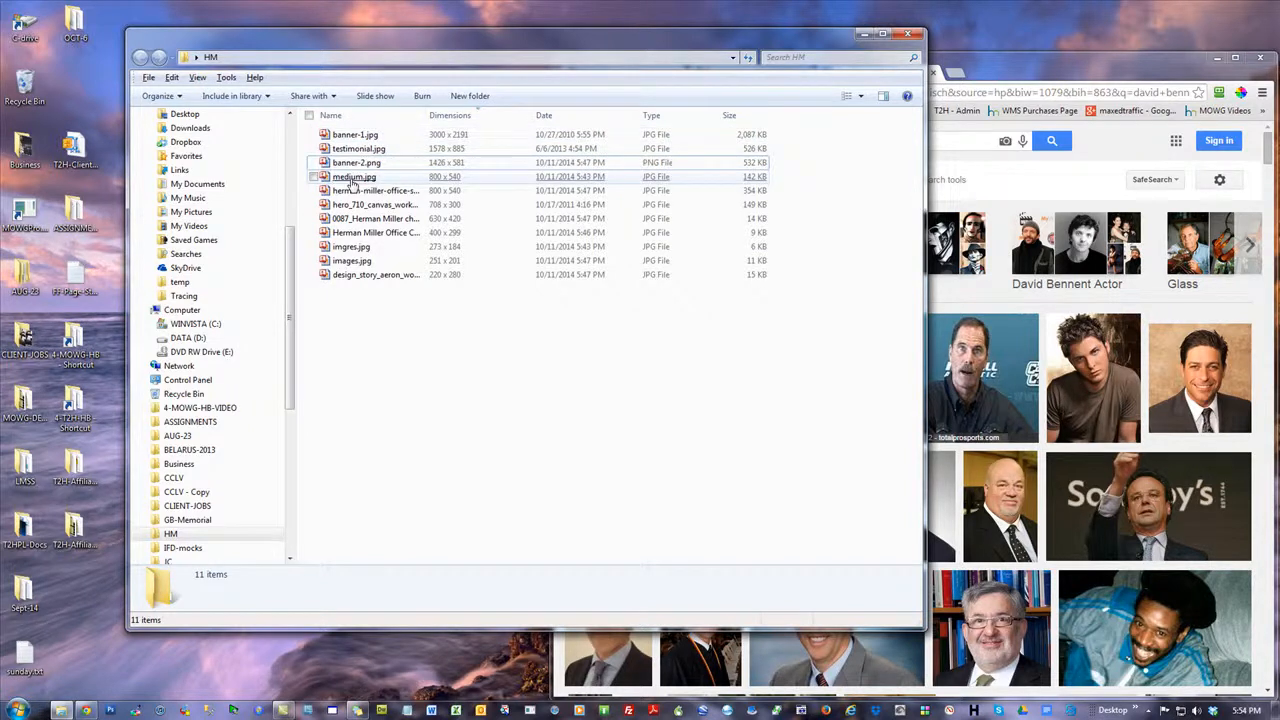
Rename medium.jpg as top-1
{"action": "right_click", "coordinate": [353, 178]}
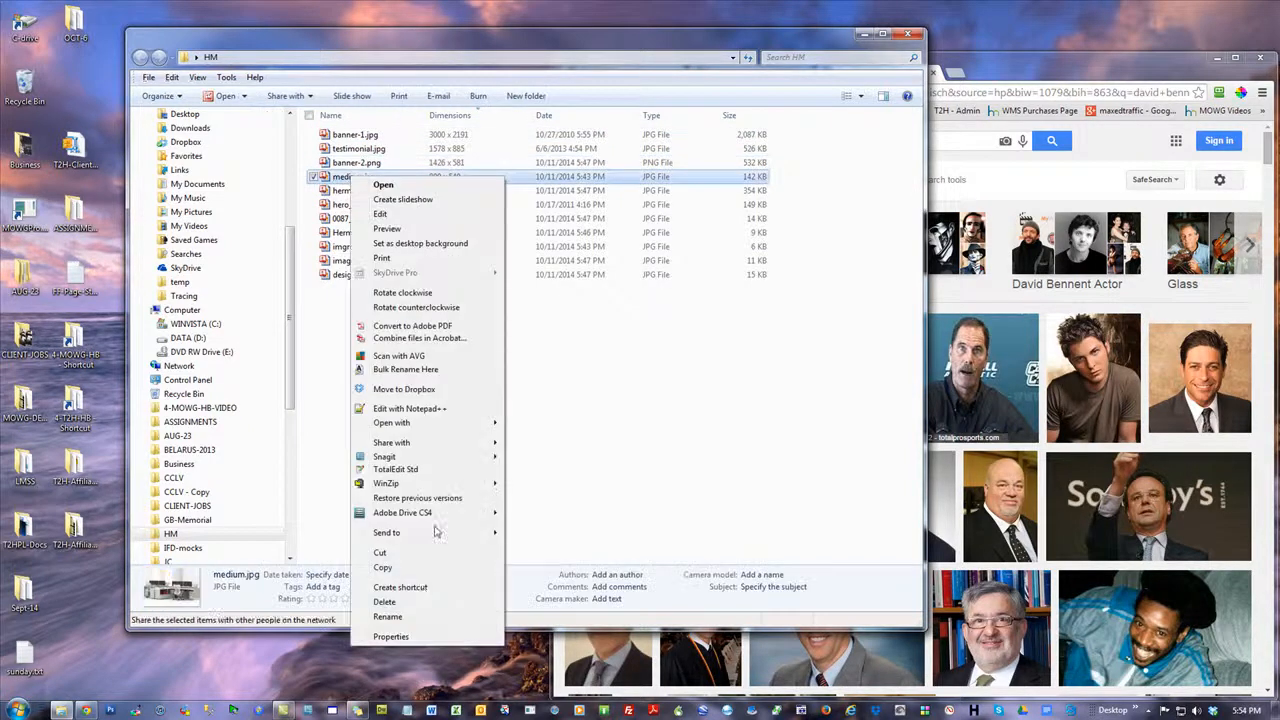
{"action": "left_click", "coordinate": [412, 618]}
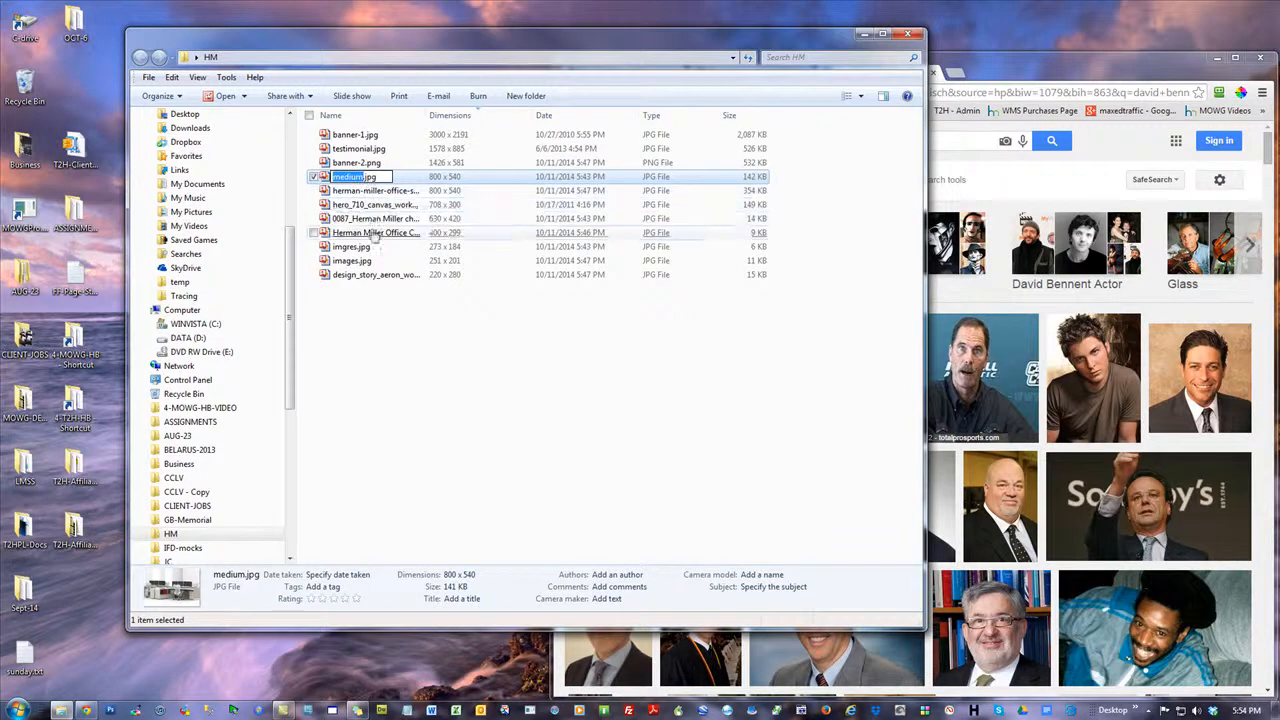
{"action": "type", "text": "top"}
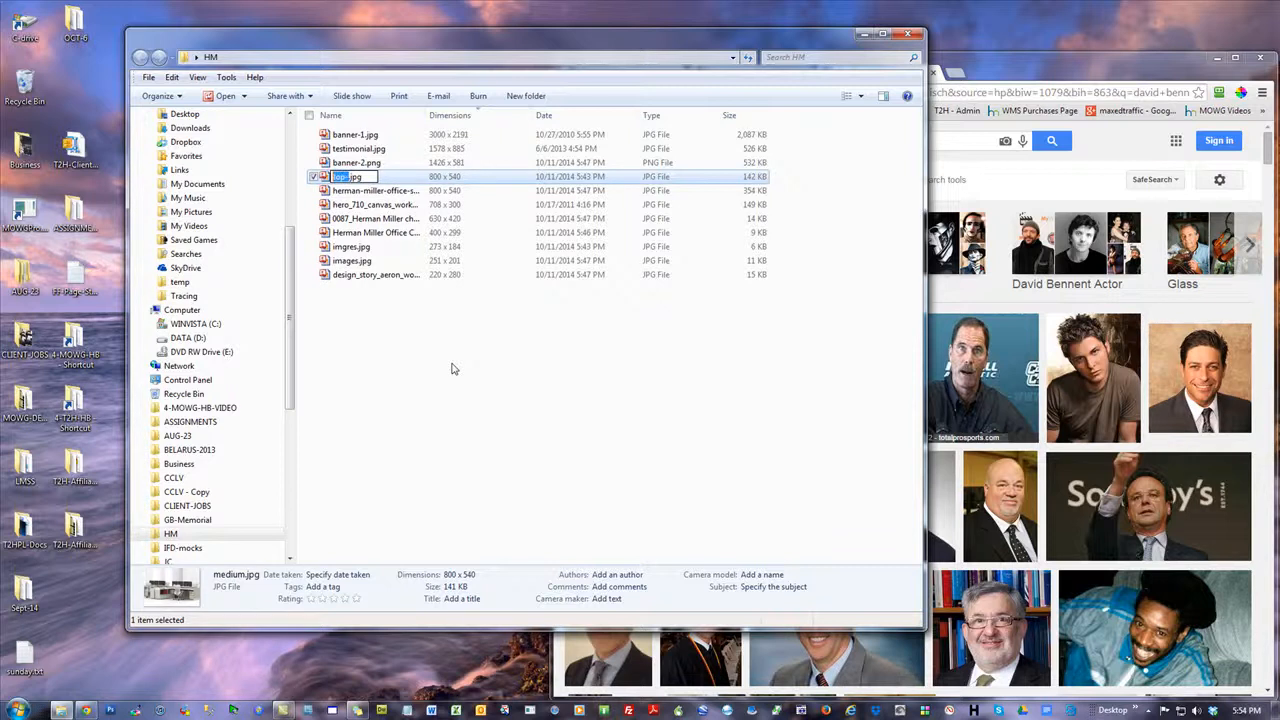
{"action": "type", "text": "-1"}
{"action": "left_click", "coordinate": [430, 414]}
Rename herman-miller-office-systems.jpg as top-2
{"action": "right_click", "coordinate": [390, 197]}
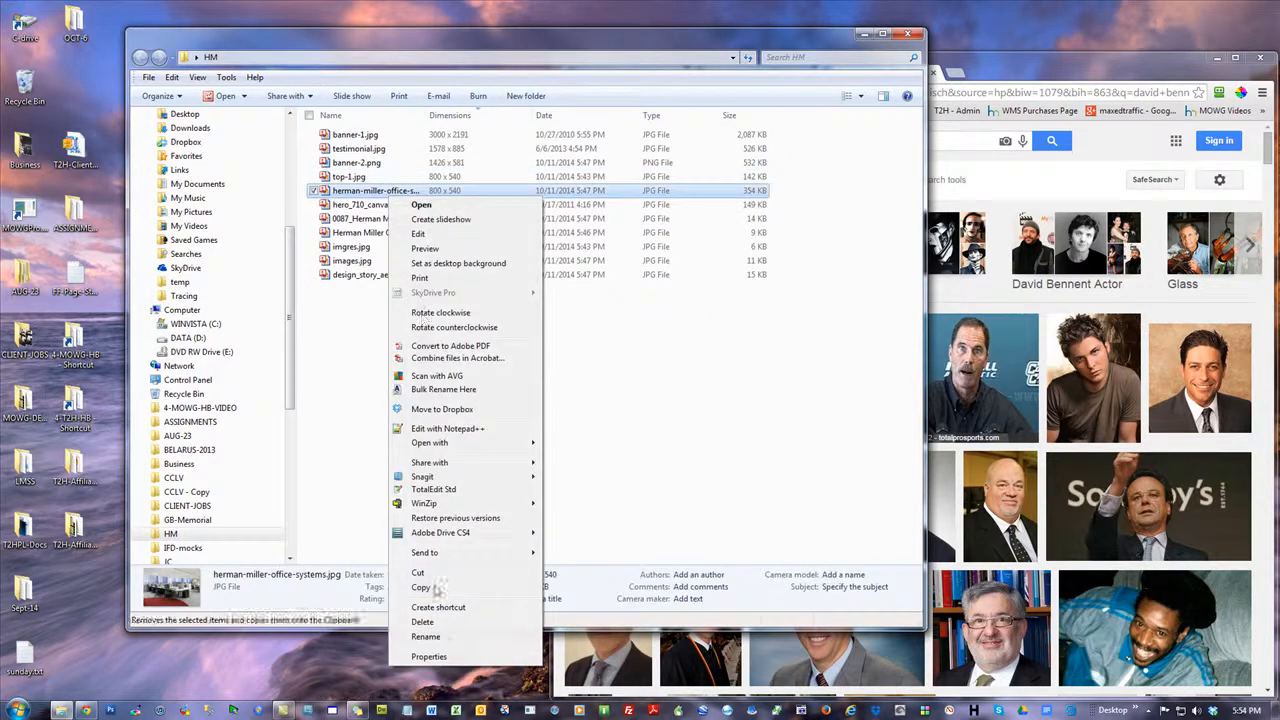
{"action": "left_click", "coordinate": [440, 634]}
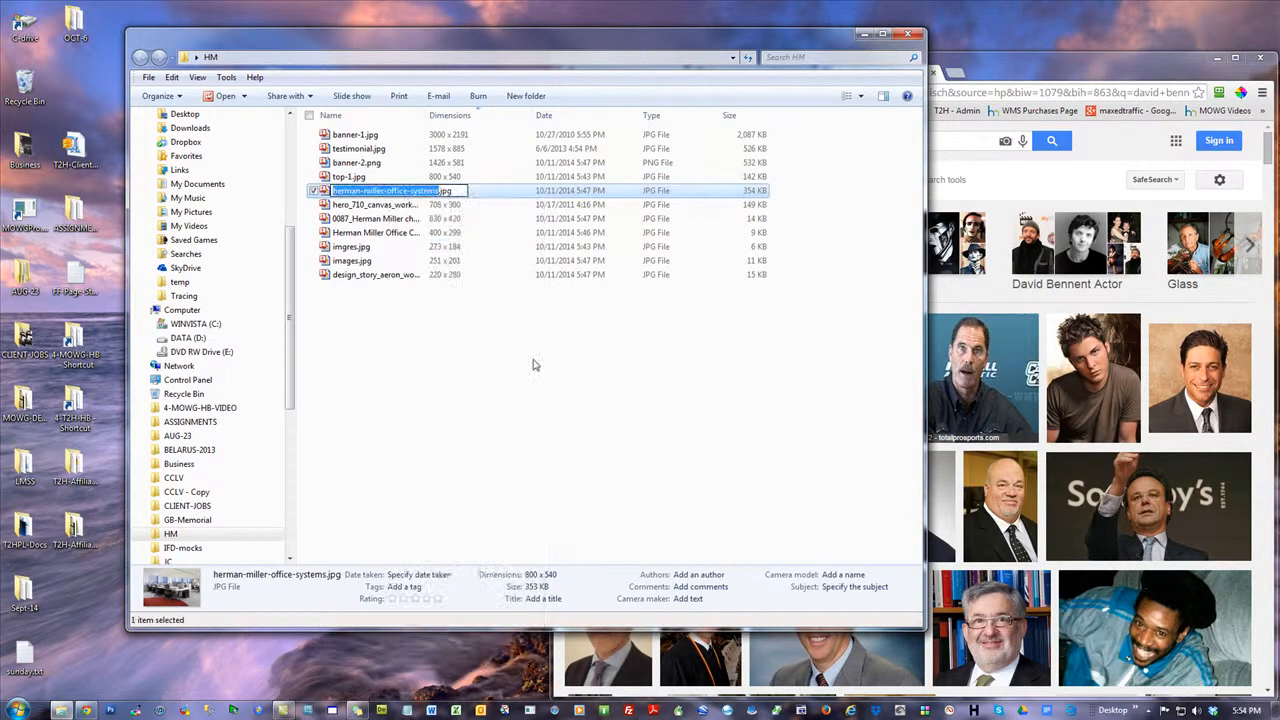
{"action": "type", "text": "top-2"}
{"action": "left_click", "coordinate": [530, 363]}
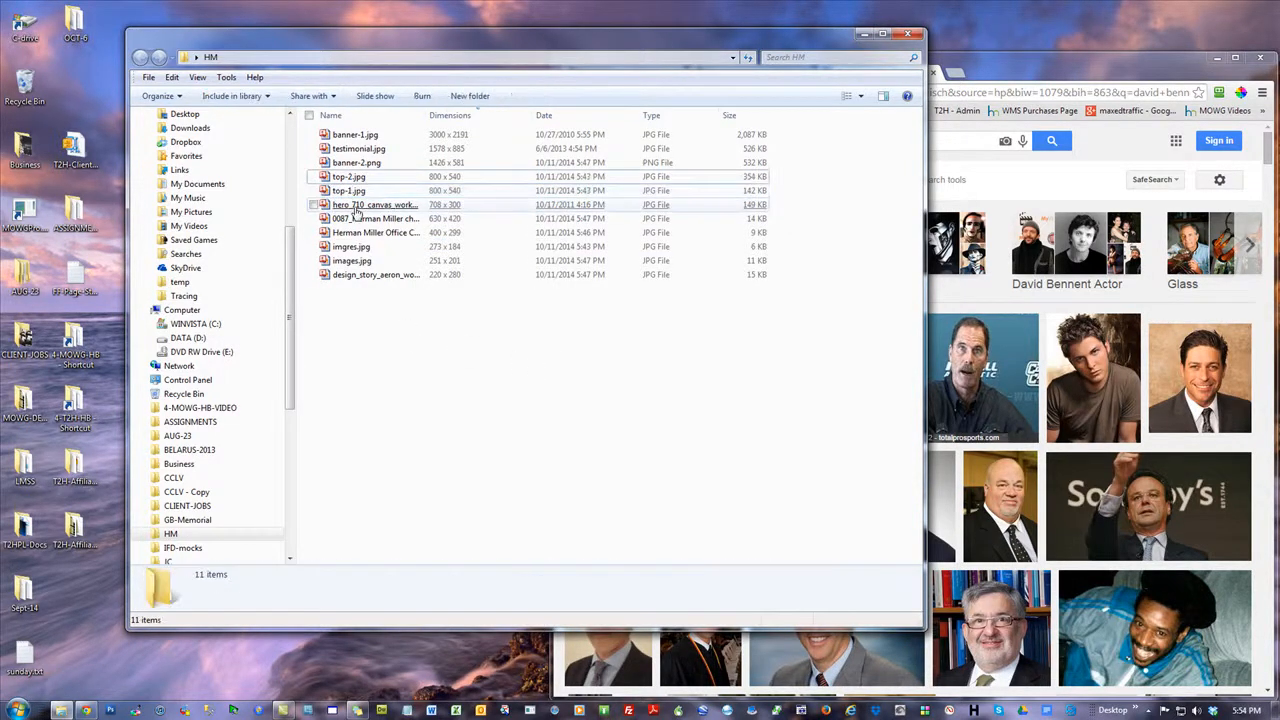
Rename hero_710_canvas_work_landing.jpg as top-3
{"action": "right_click", "coordinate": [355, 208]}
{"action": "left_click", "coordinate": [404, 650]}
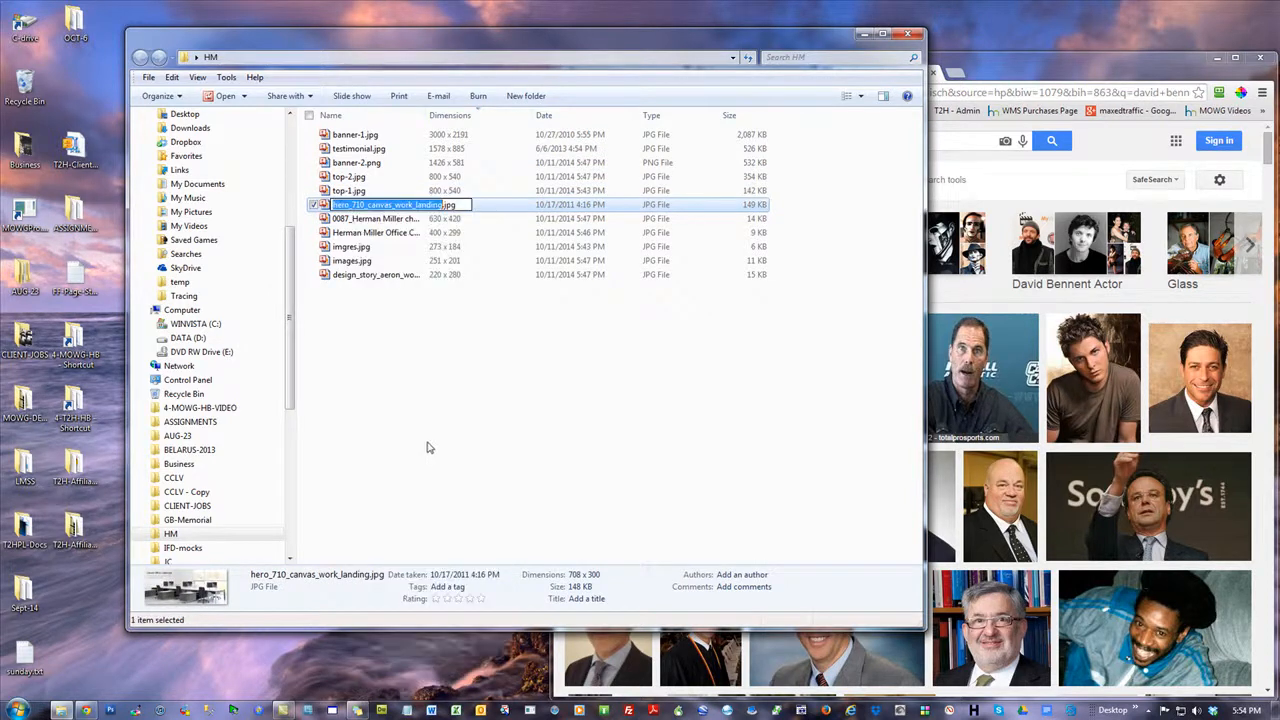
{"action": "type", "text": "top-3"}
{"action": "left_click", "coordinate": [382, 362]}
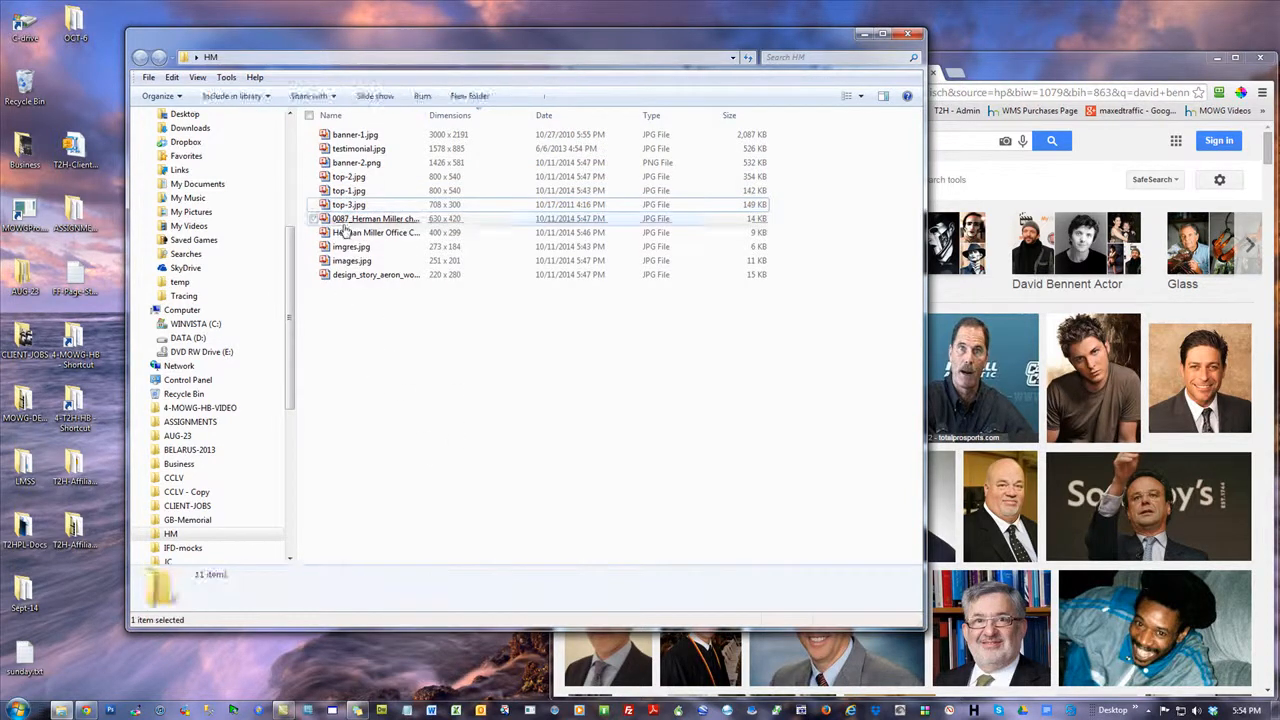
Rename the 630 × 420 grey Herman Miller chair image as top-4
{"action": "right_click", "coordinate": [344, 226]}
{"action": "left_click", "coordinate": [388, 670]}
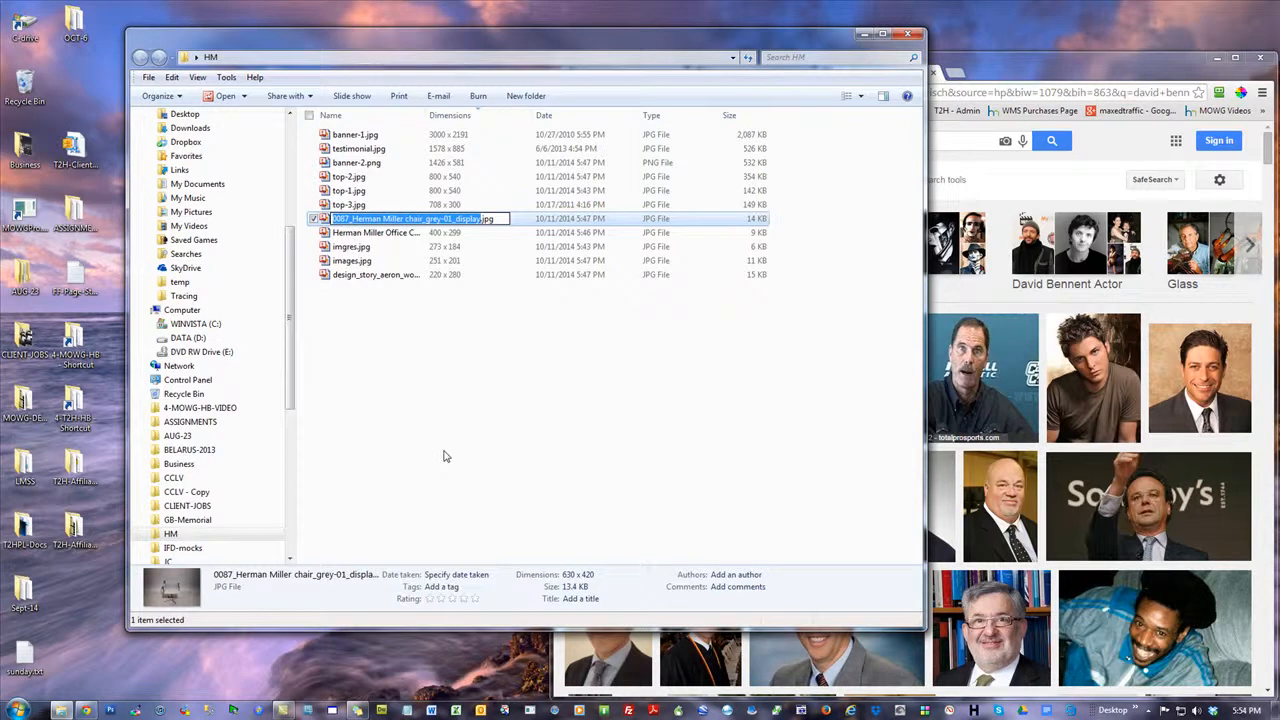
{"action": "type", "text": "top-4"}
{"action": "key", "text": "Return"}
Rename Herman Miller Office Chair.jpg as top-5
{"action": "right_click", "coordinate": [367, 232]}
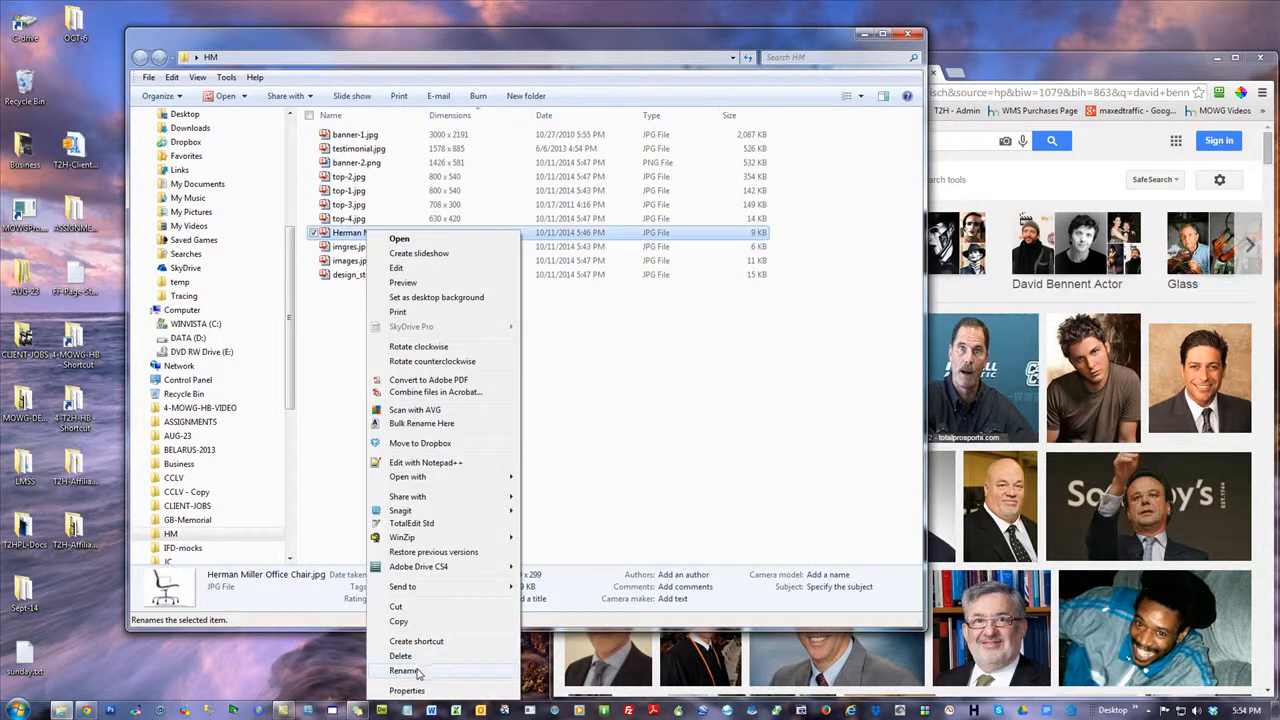
{"action": "left_click", "coordinate": [424, 667]}
{"action": "type", "text": "top-5"}
{"action": "left_click", "coordinate": [361, 374]}
{"action": "right_click", "coordinate": [343, 247]}
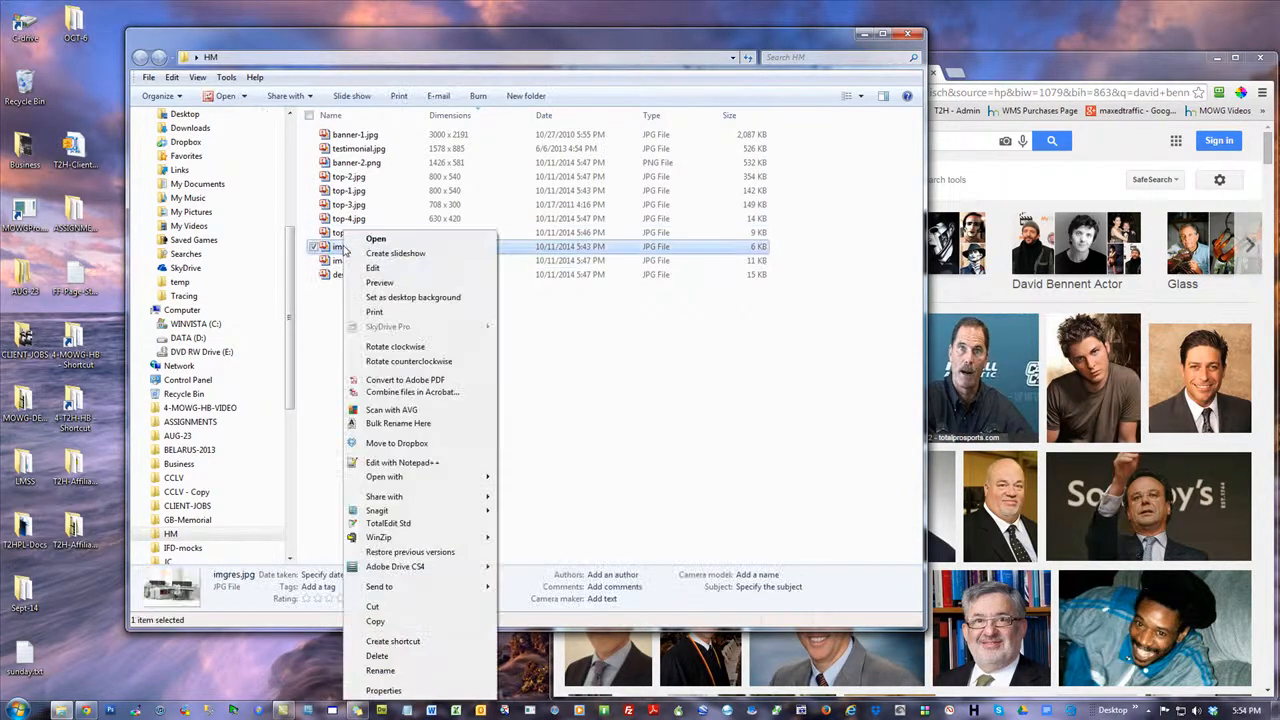
{"action": "left_click", "coordinate": [711, 343]}
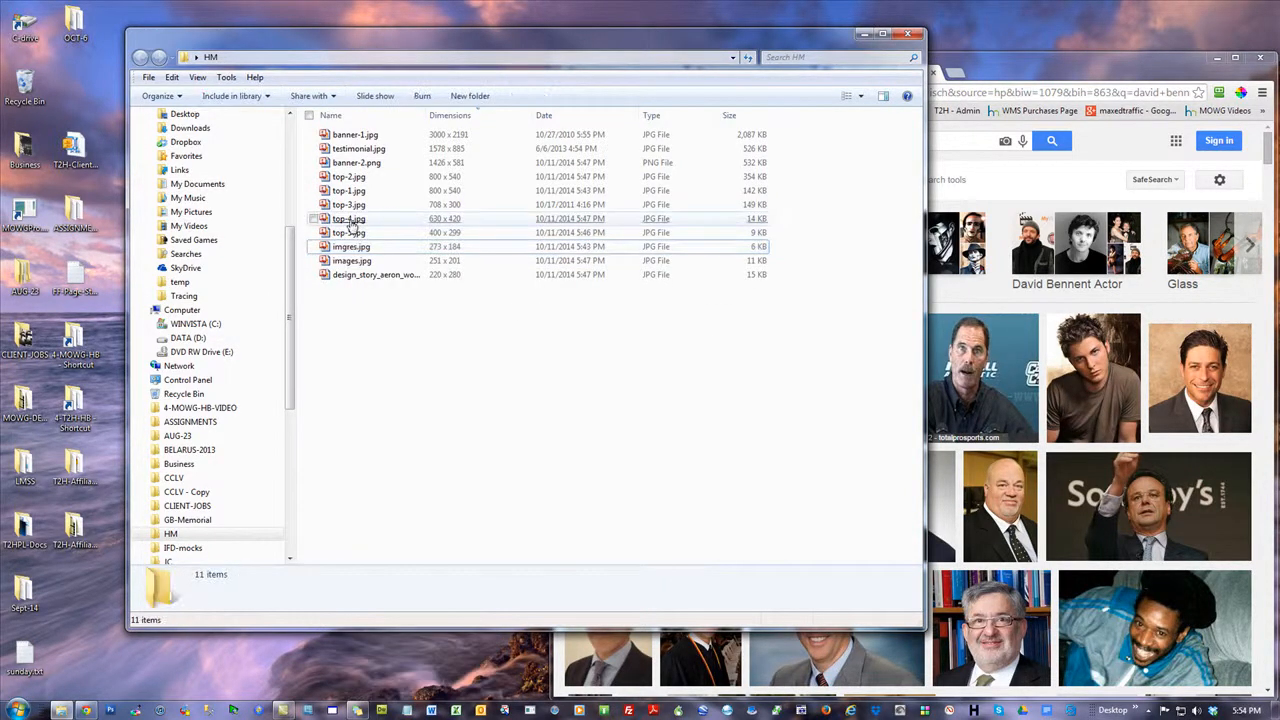
Rename the 400 × 299 office chair image top-5.jpg as body-1
{"action": "left_click", "coordinate": [351, 236]}
{"action": "right_click", "coordinate": [350, 234]}
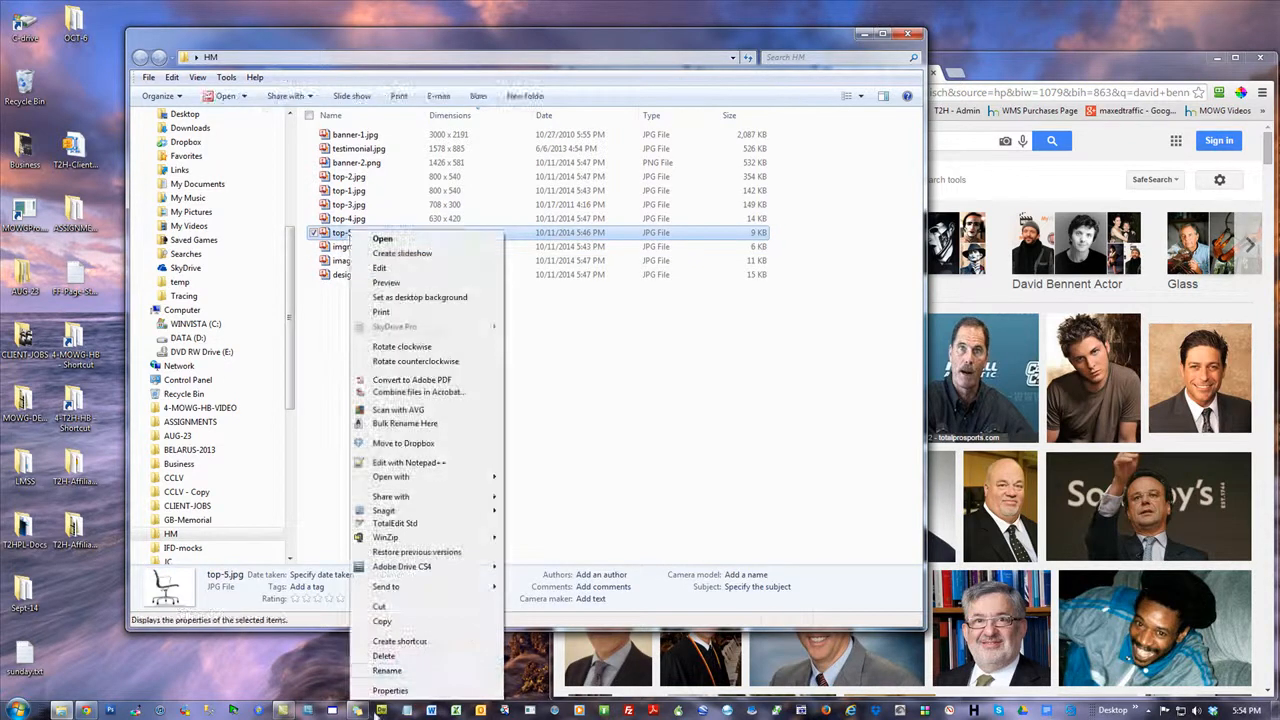
{"action": "left_click", "coordinate": [400, 676]}
{"action": "type", "text": "body"}
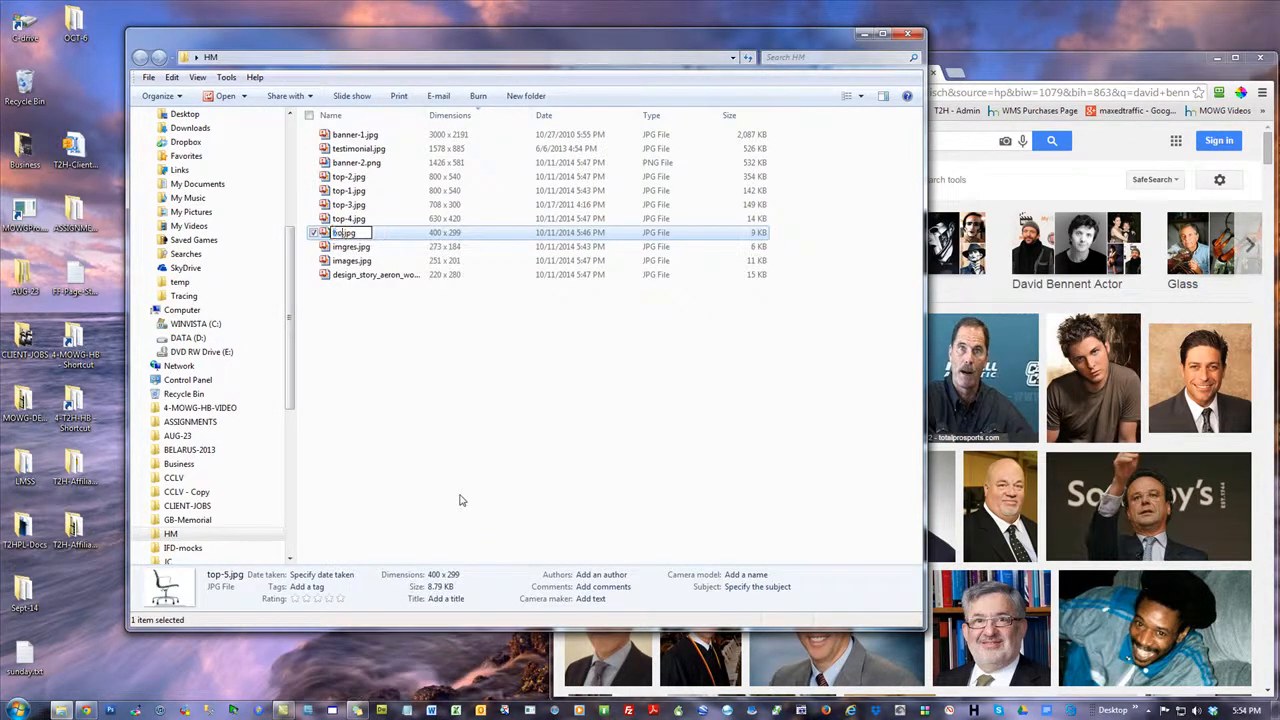
{"action": "type", "text": "-1"}
{"action": "key", "text": "Return"}
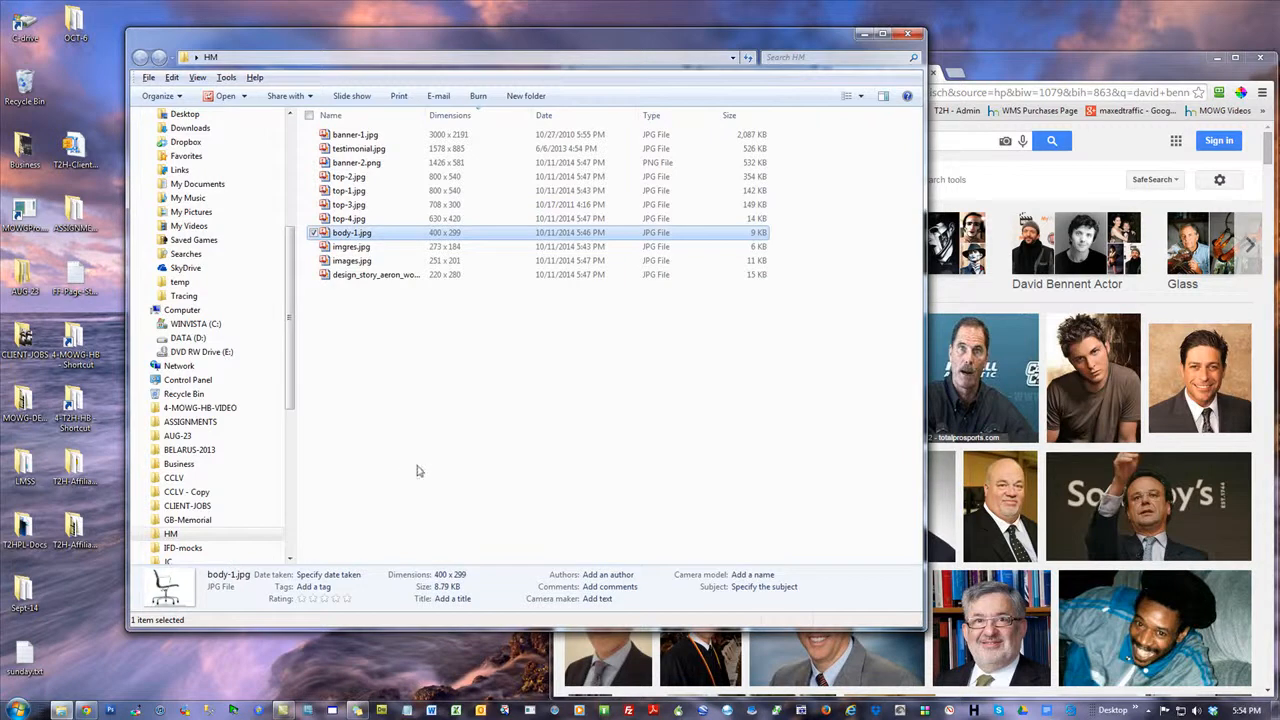
{"action": "left_click", "coordinate": [419, 471]}
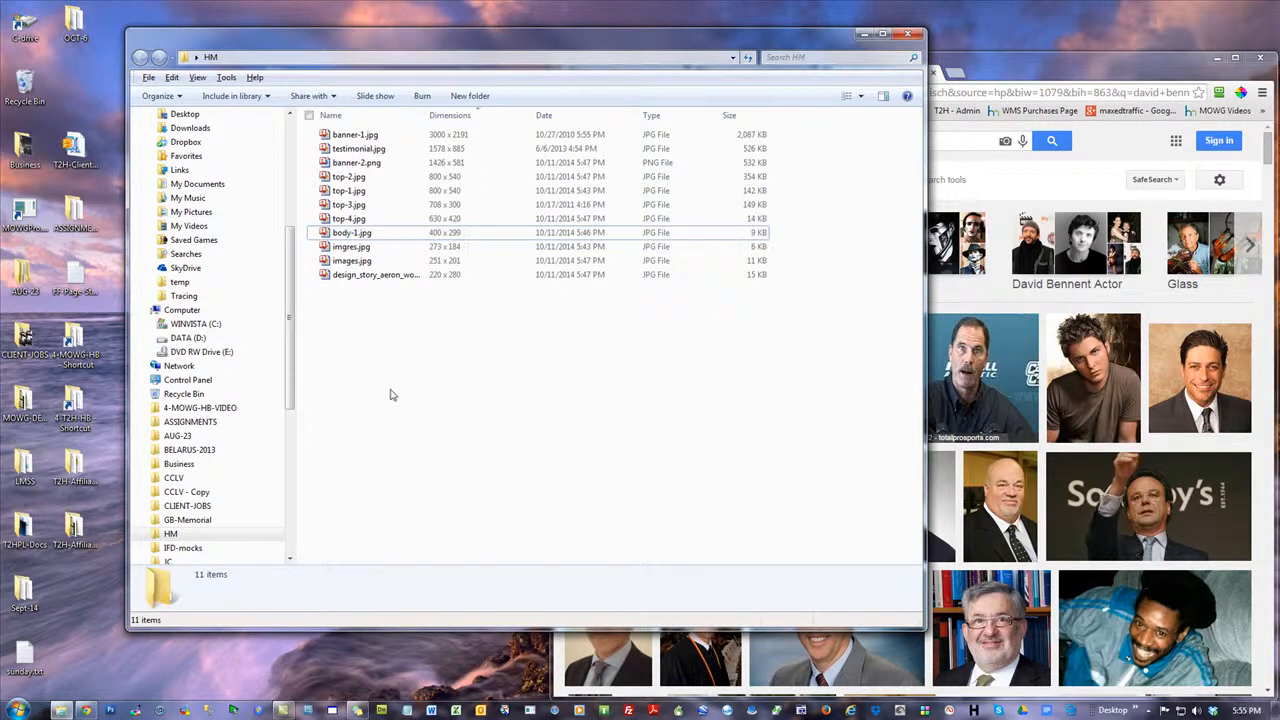
Rename imgres.jpg as ss-1
{"action": "right_click", "coordinate": [341, 252]}
{"action": "left_click", "coordinate": [400, 672]}
{"action": "type", "text": "t"}
{"action": "type", "text": "s-1"}
{"action": "key", "text": "Return"}
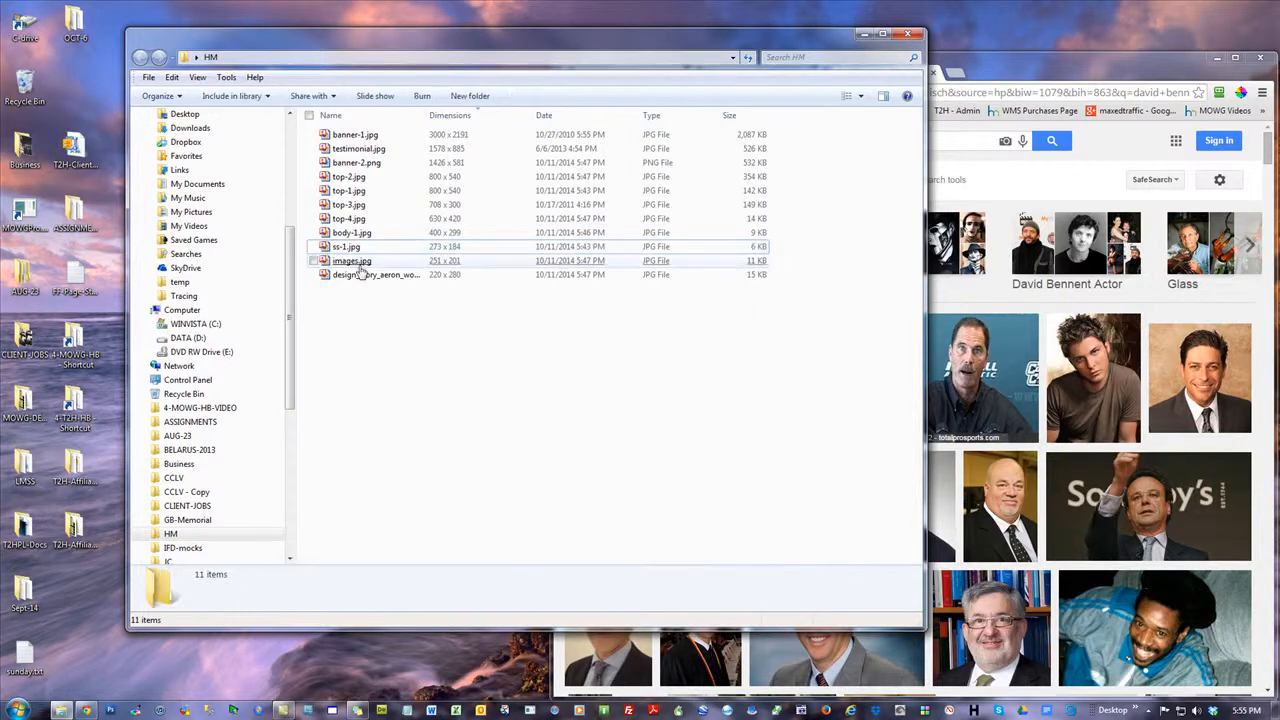
Rename images.jpg as ss-2
{"action": "right_click", "coordinate": [350, 260]}
{"action": "left_click", "coordinate": [436, 671]}
{"action": "type", "text": "ss-2"}
{"action": "key", "text": "Return"}
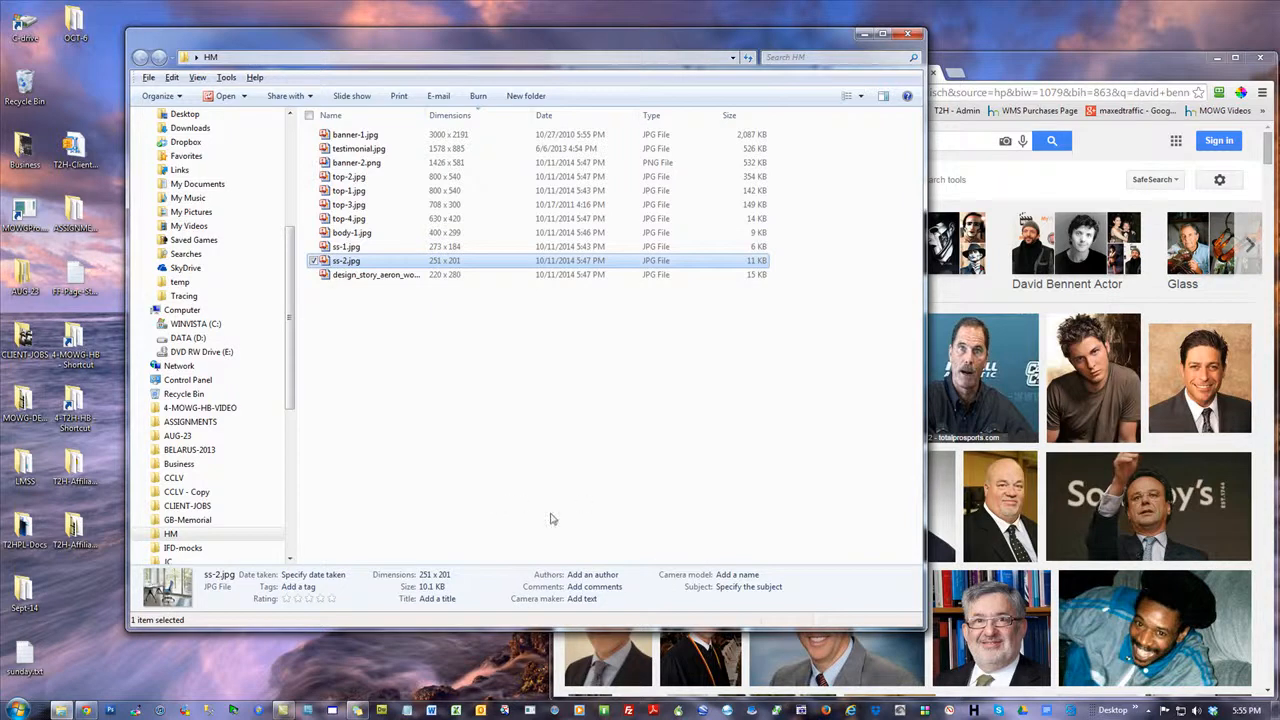
{"action": "left_click", "coordinate": [485, 486]}
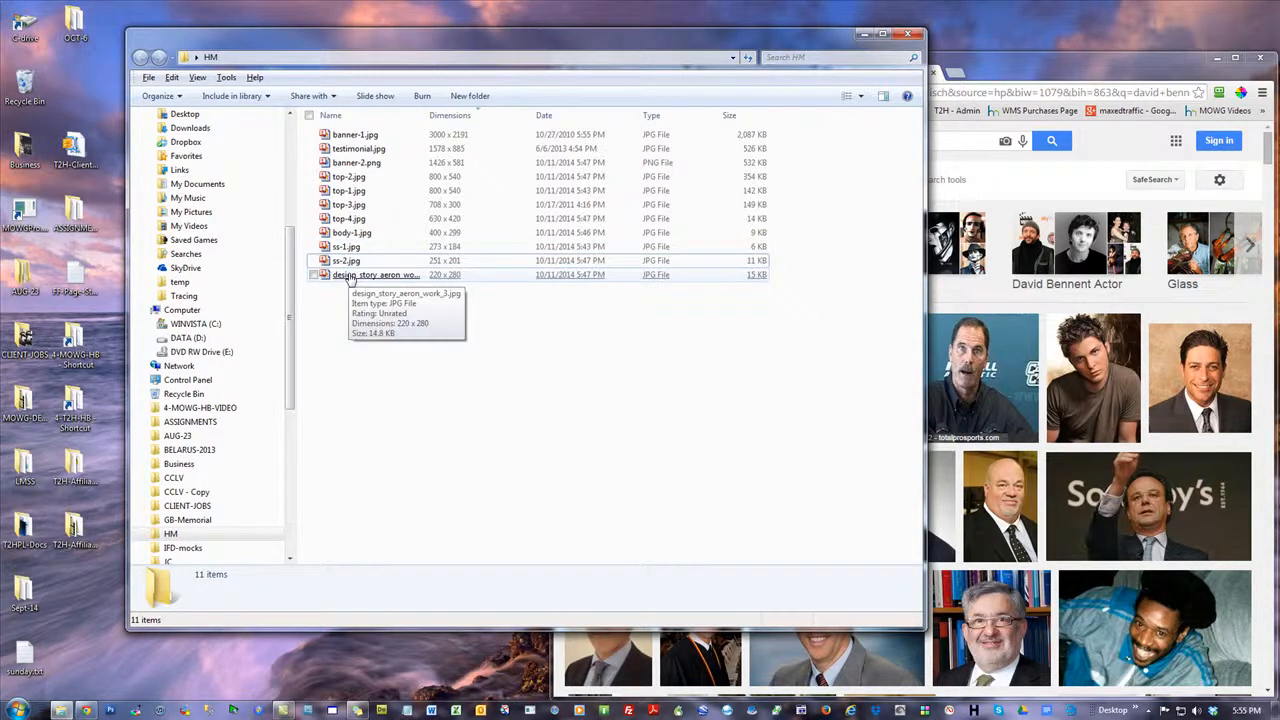
Switch to the Theme2Html admin site in Chrome, open Service Slider Settings under Global Settings and save them
{"action": "left_click", "coordinate": [1059, 75]}
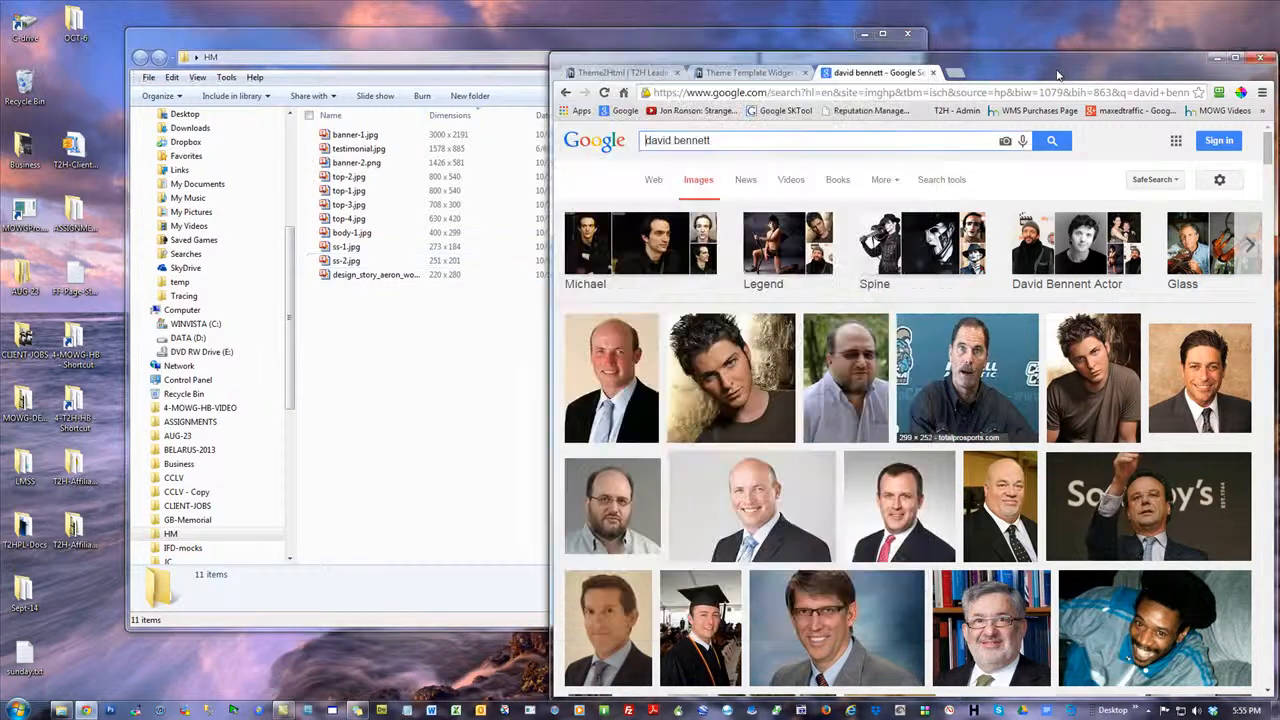
{"action": "left_click", "coordinate": [742, 73]}
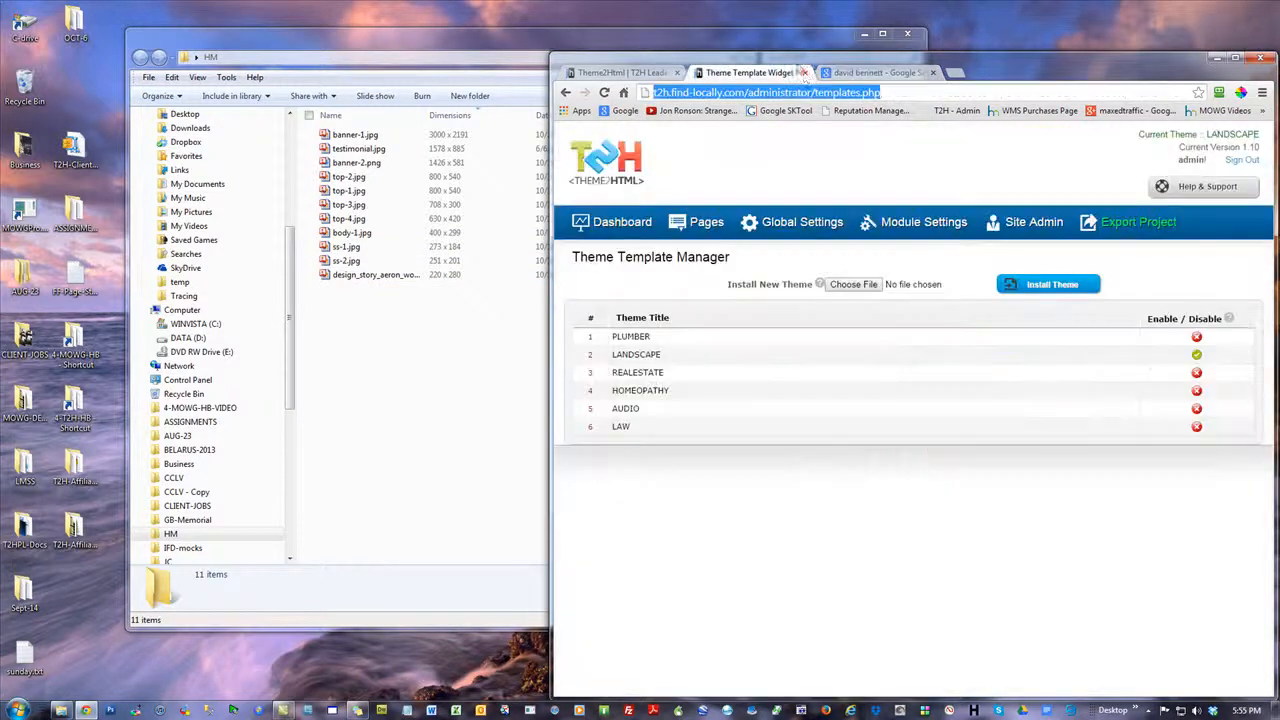
{"action": "left_click", "coordinate": [806, 226]}
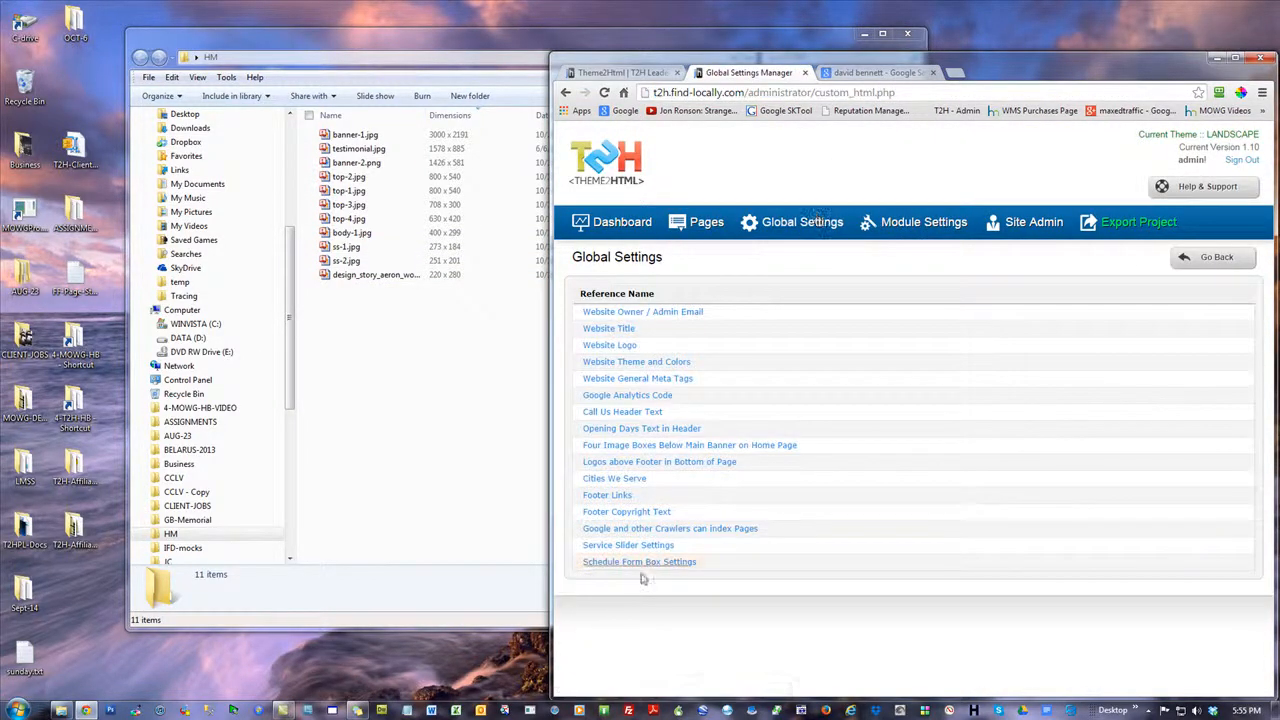
{"action": "left_click", "coordinate": [643, 545]}
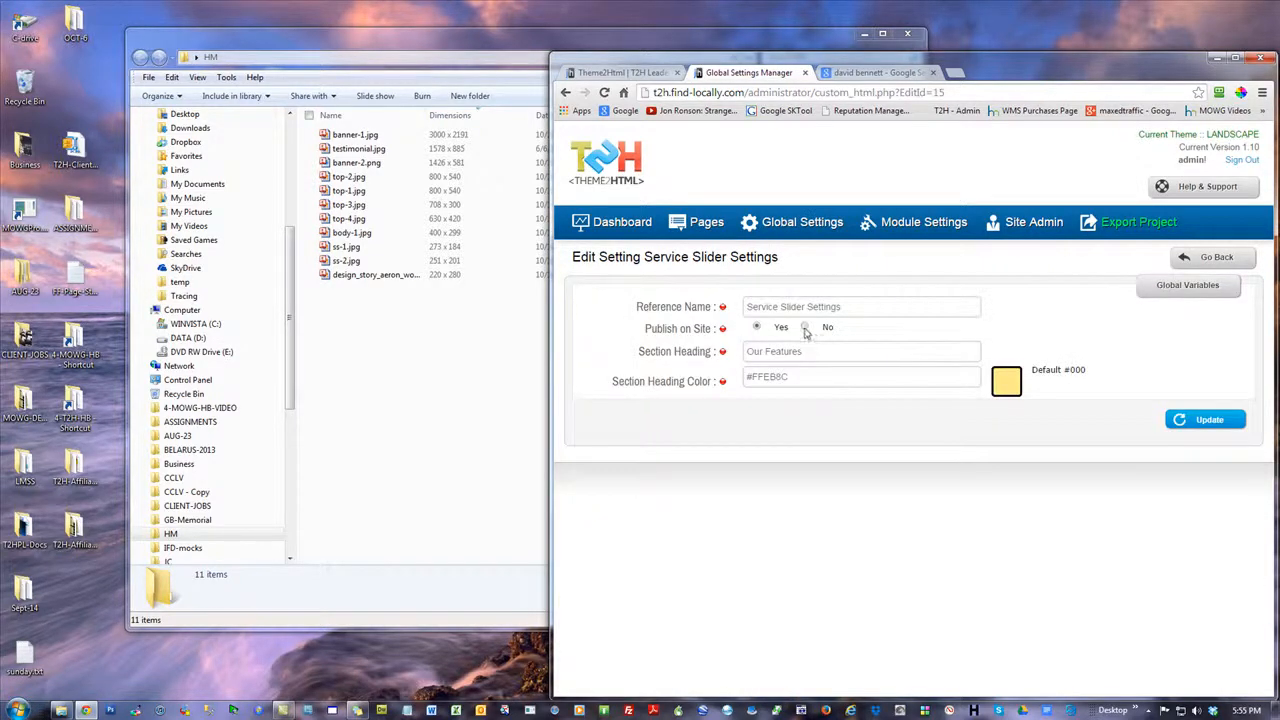
{"action": "left_click", "coordinate": [1210, 418]}
Show the Theme2Html home page in a maximized browser window and examine the end of the page
{"action": "left_click", "coordinate": [626, 73]}
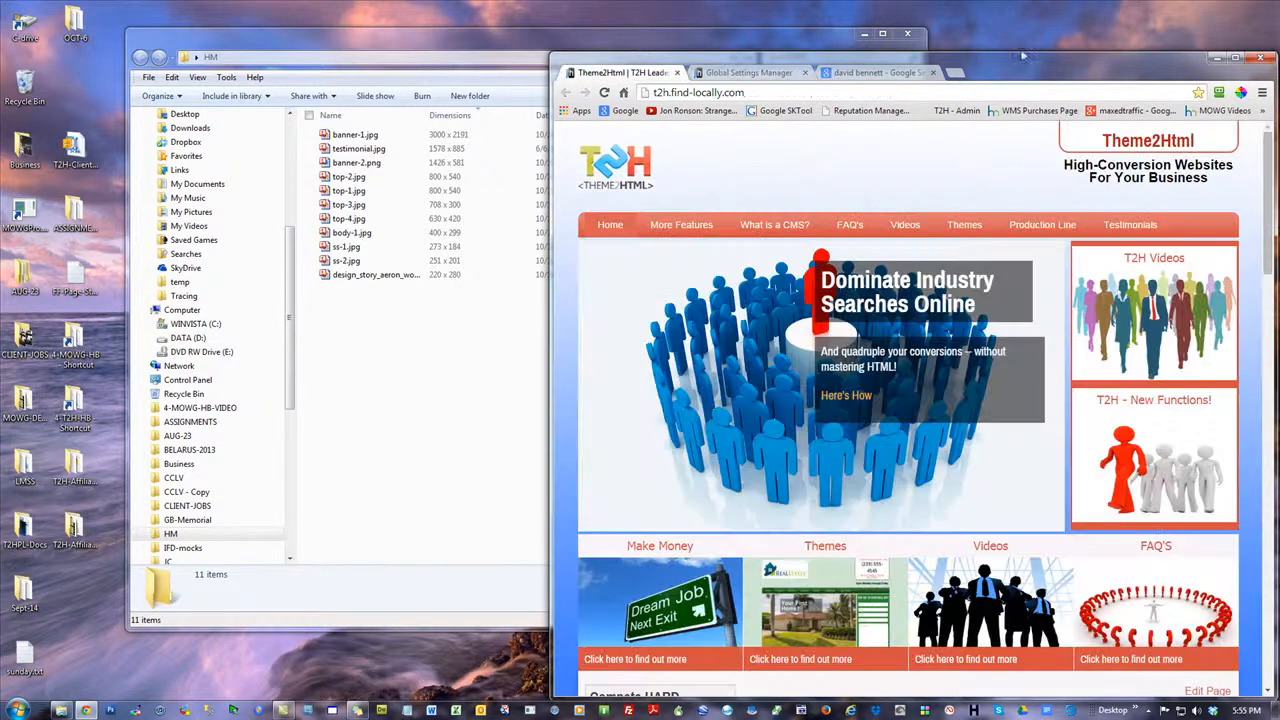
{"action": "double_click", "coordinate": [1015, 66]}
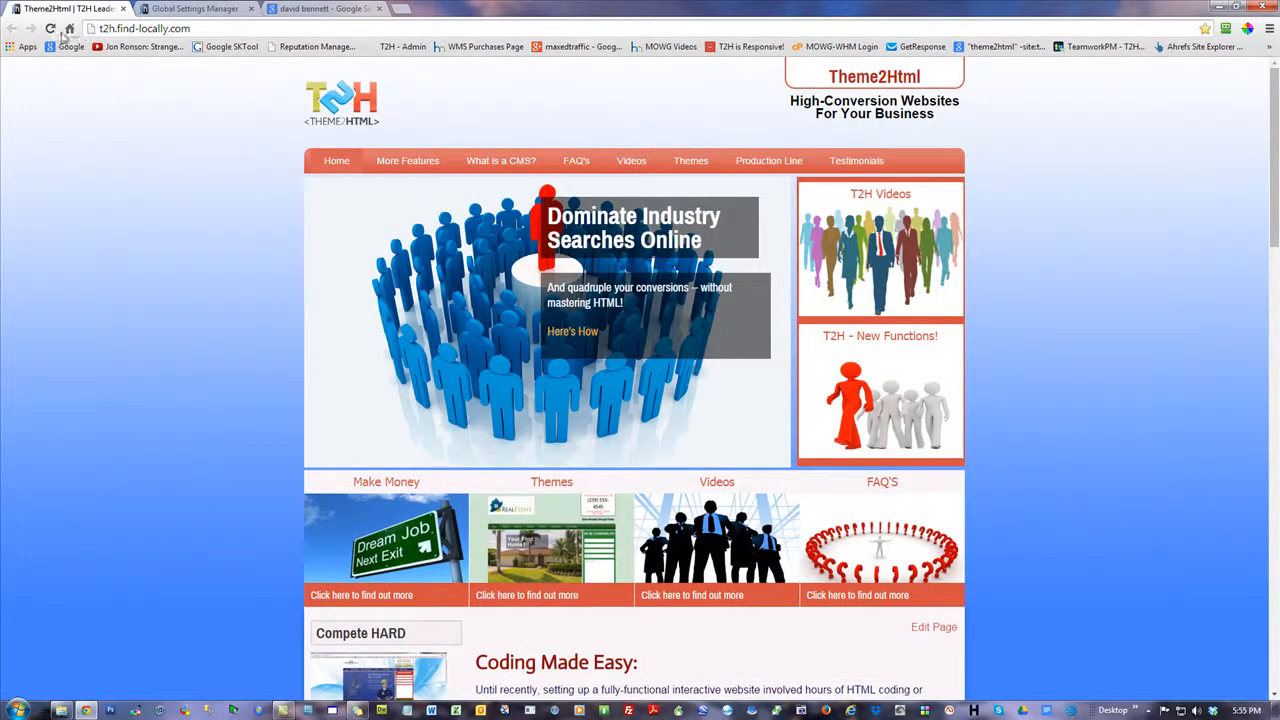
{"action": "left_click_drag", "start_coordinate": [1273, 178], "coordinate": [1271, 612]}
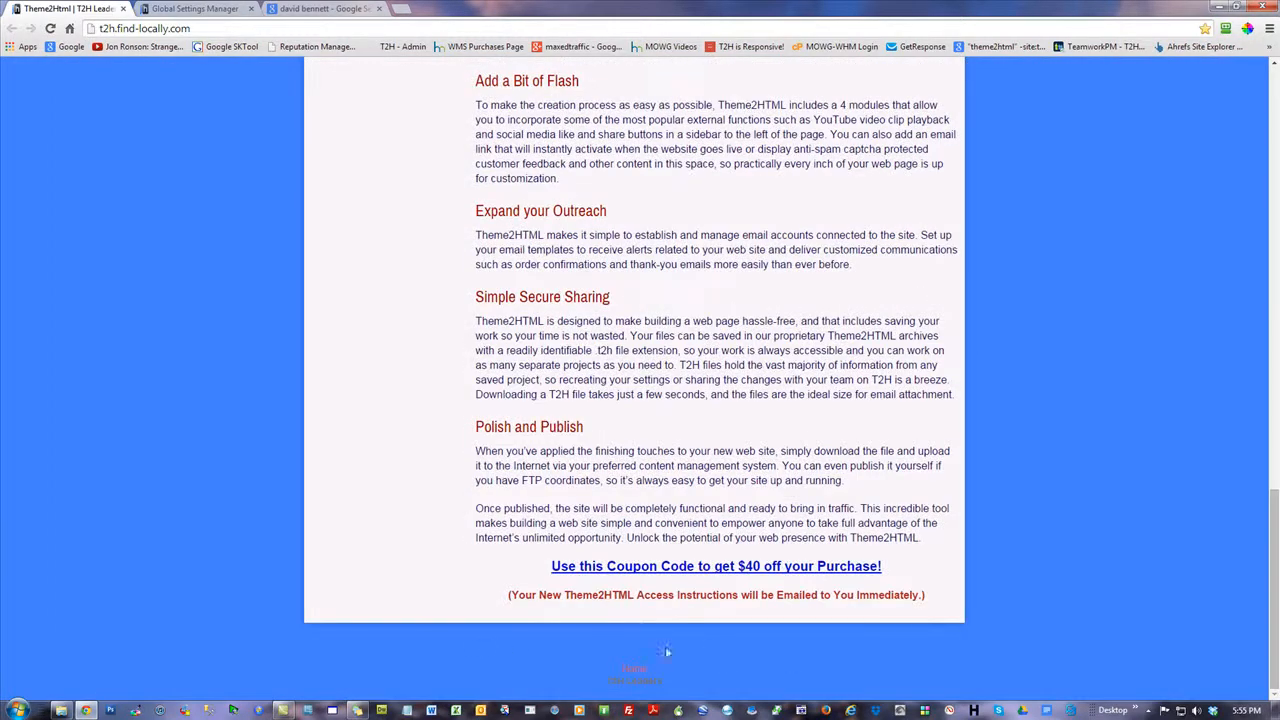
Set Service Slider Settings to publish on the site, save them, and check the end of the reloaded home page
{"action": "left_click", "coordinate": [200, 10]}
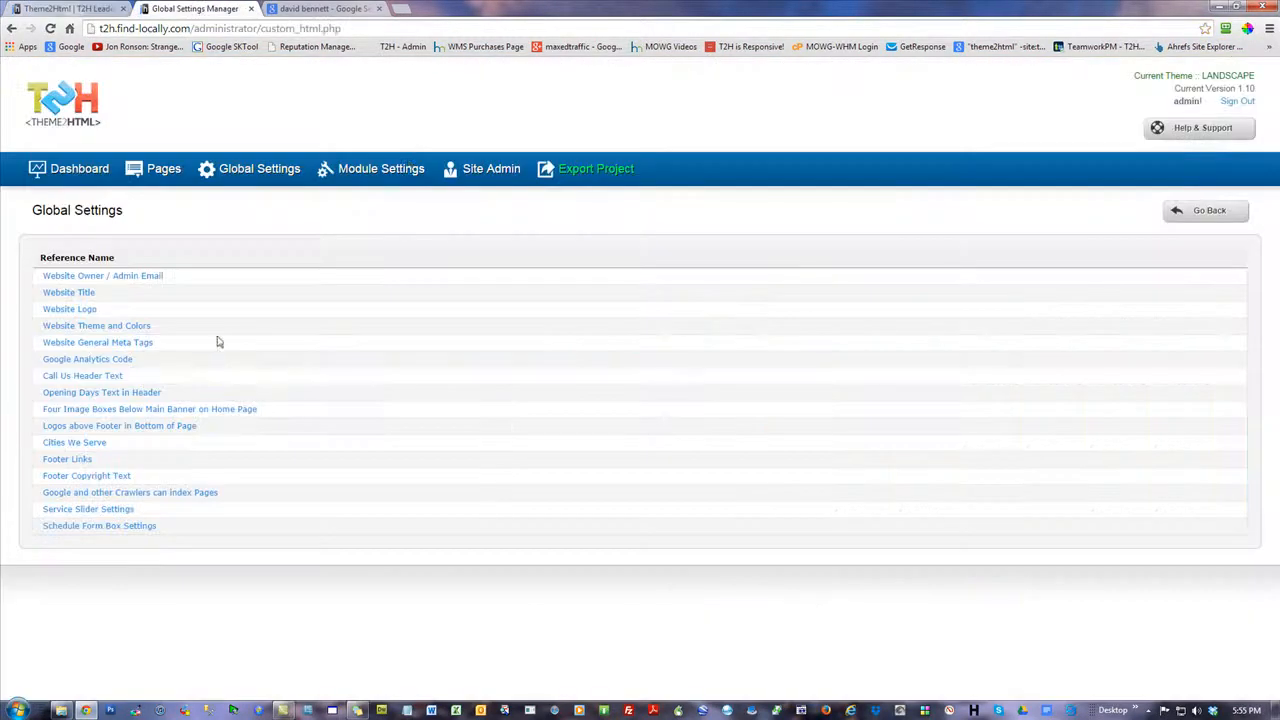
{"action": "left_click", "coordinate": [108, 510]}
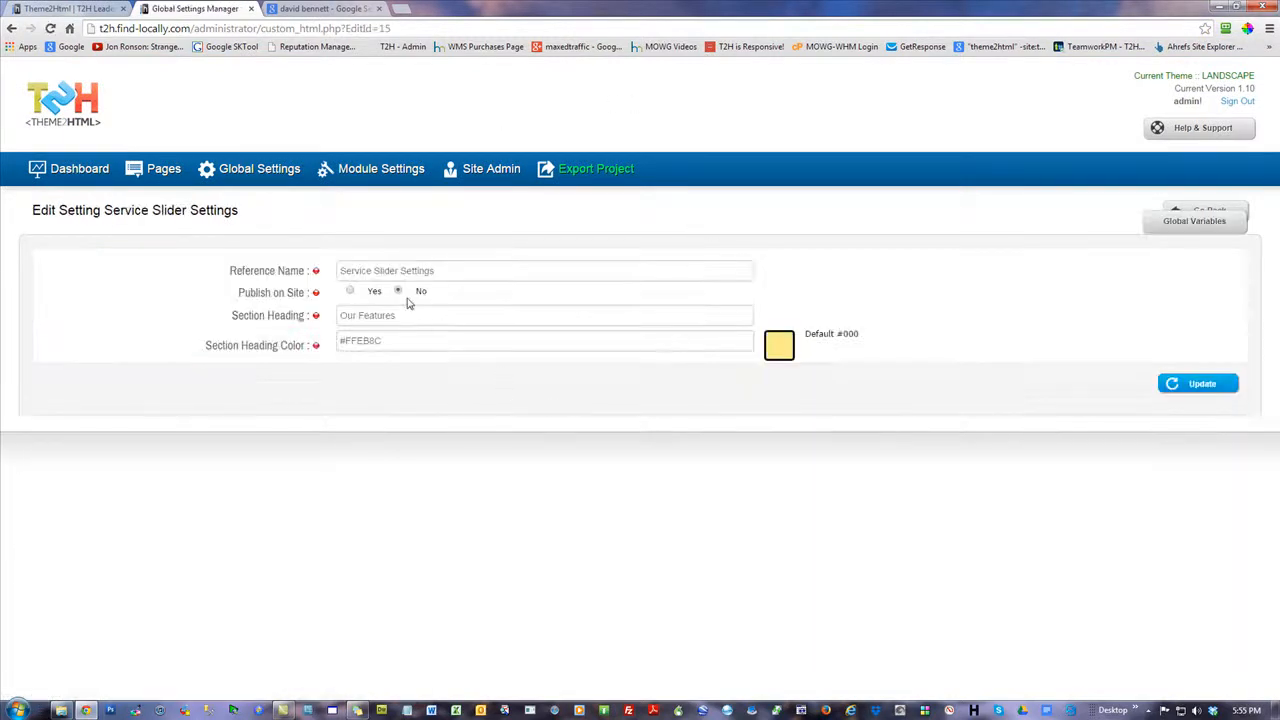
{"action": "left_click", "coordinate": [1212, 383]}
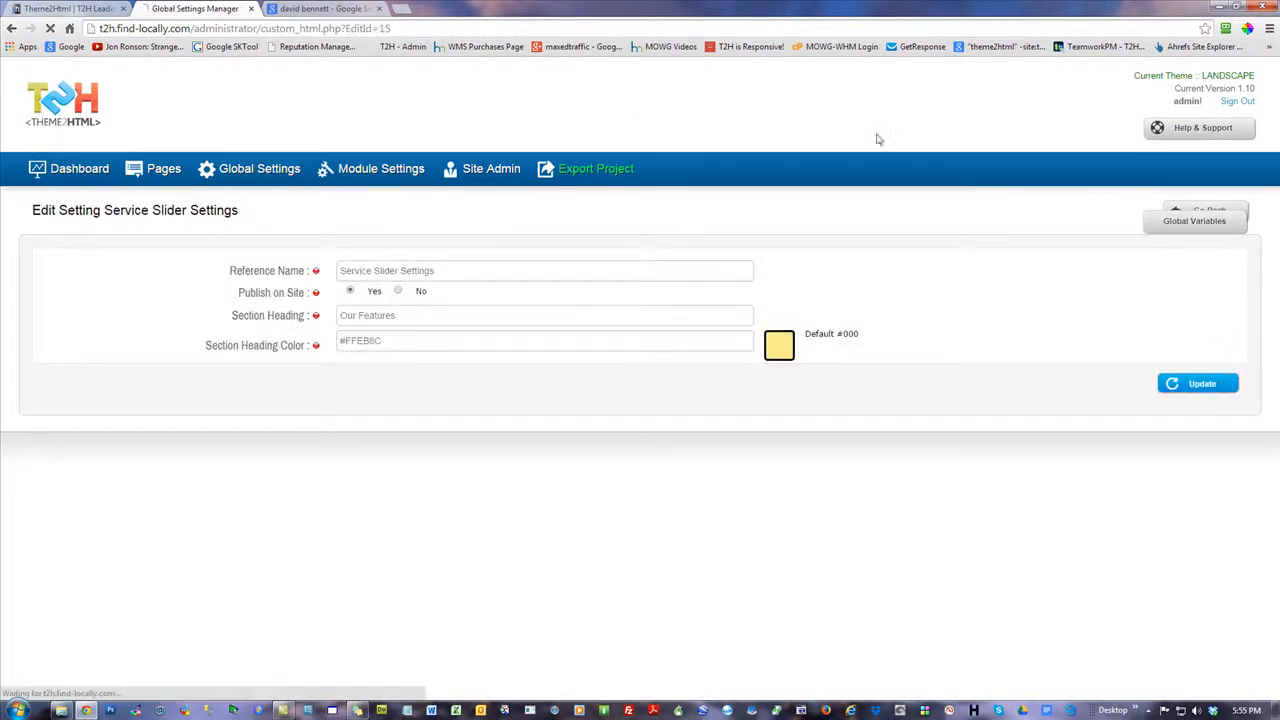
{"action": "left_click", "coordinate": [66, 10]}
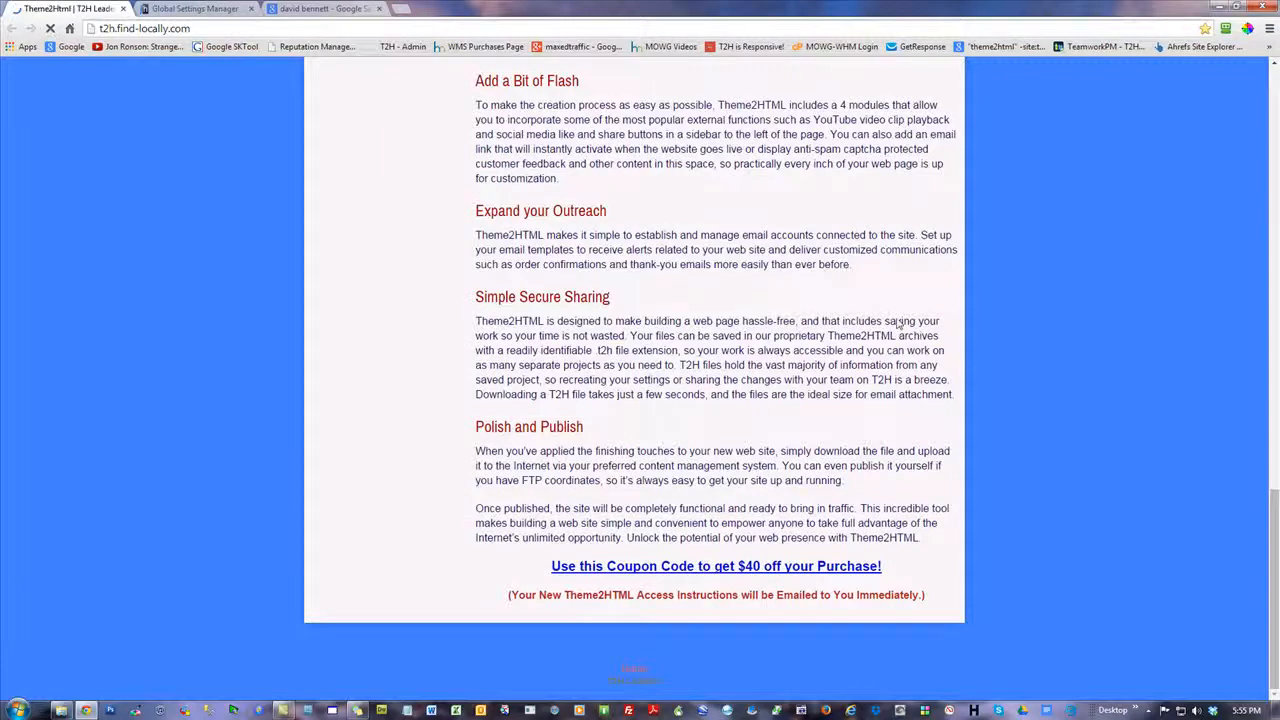
{"action": "scroll", "coordinate": [1060, 310], "scroll_direction": "down", "scroll_amount": 2}
{"action": "scroll", "coordinate": [1072, 313], "scroll_direction": "down", "scroll_amount": 1}
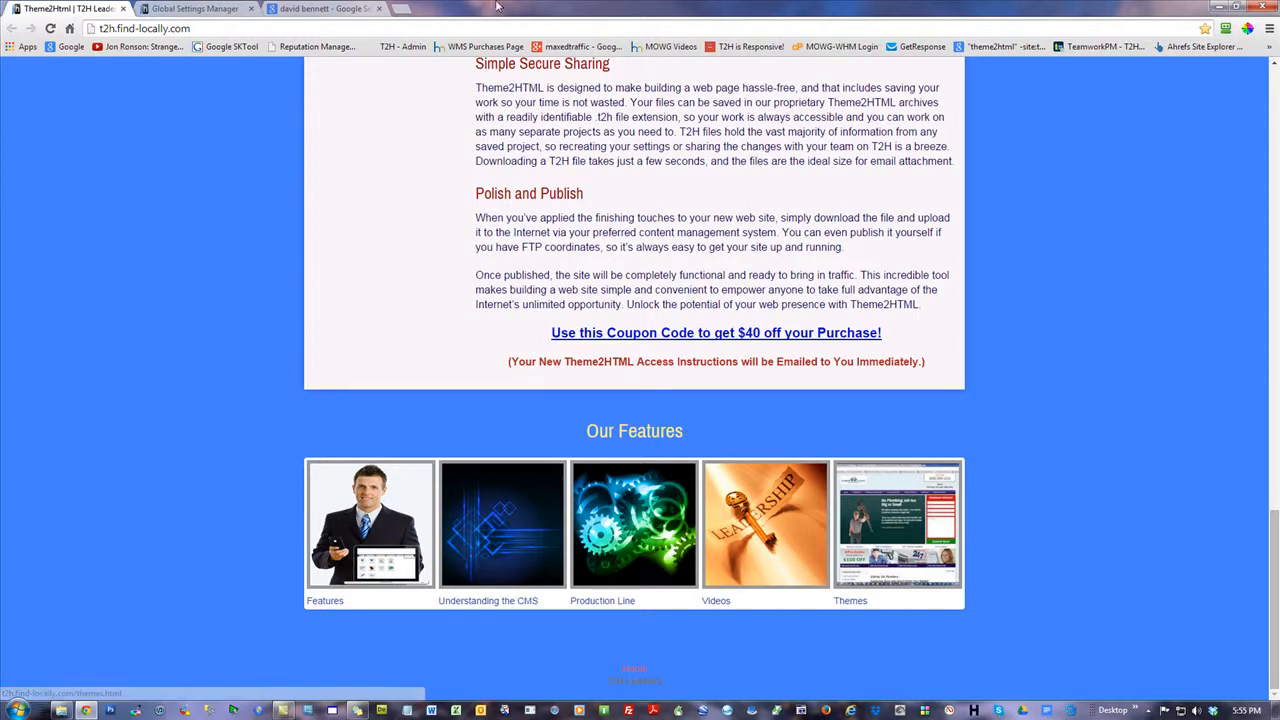
Restore the smaller browser window over the HM folder and open the "T2H: Website Marketing Solutions" banner for editing in the site admin
{"action": "left_click_drag", "start_coordinate": [493, 22], "coordinate": [650, 36]}
{"action": "left_click", "coordinate": [614, 460]}
{"action": "left_click", "coordinate": [684, 45]}
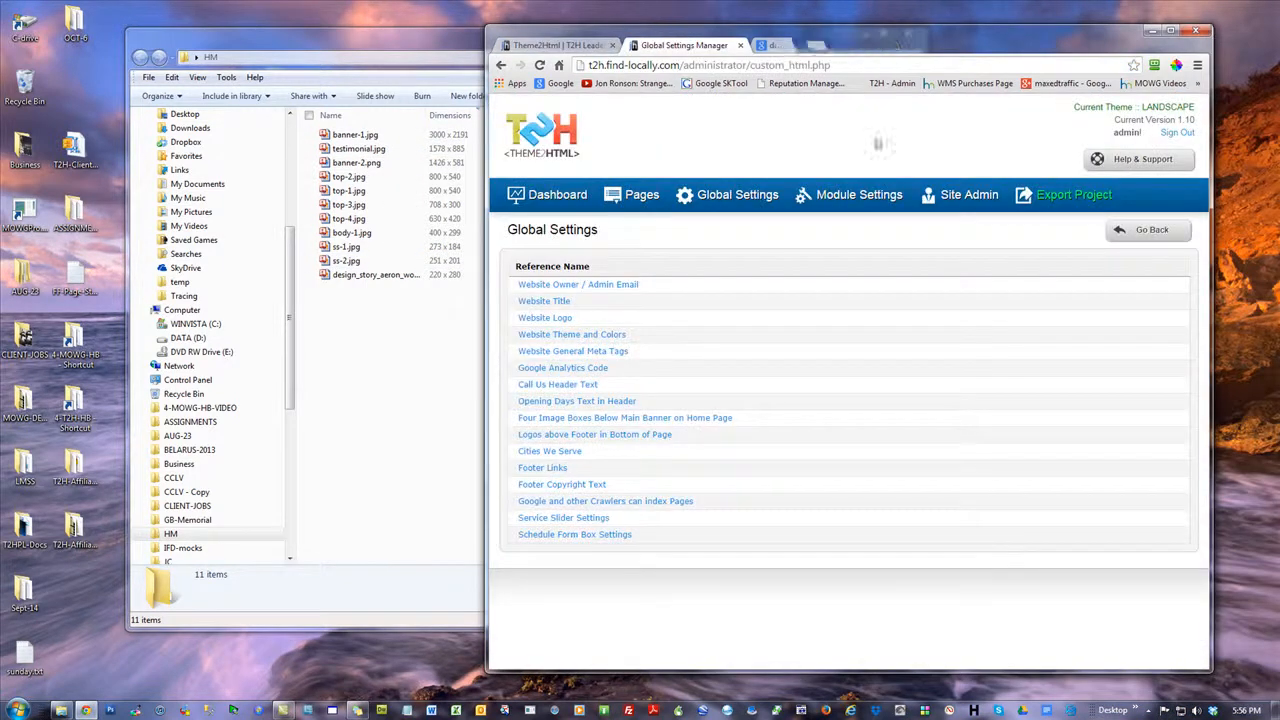
{"action": "left_click", "coordinate": [645, 203]}
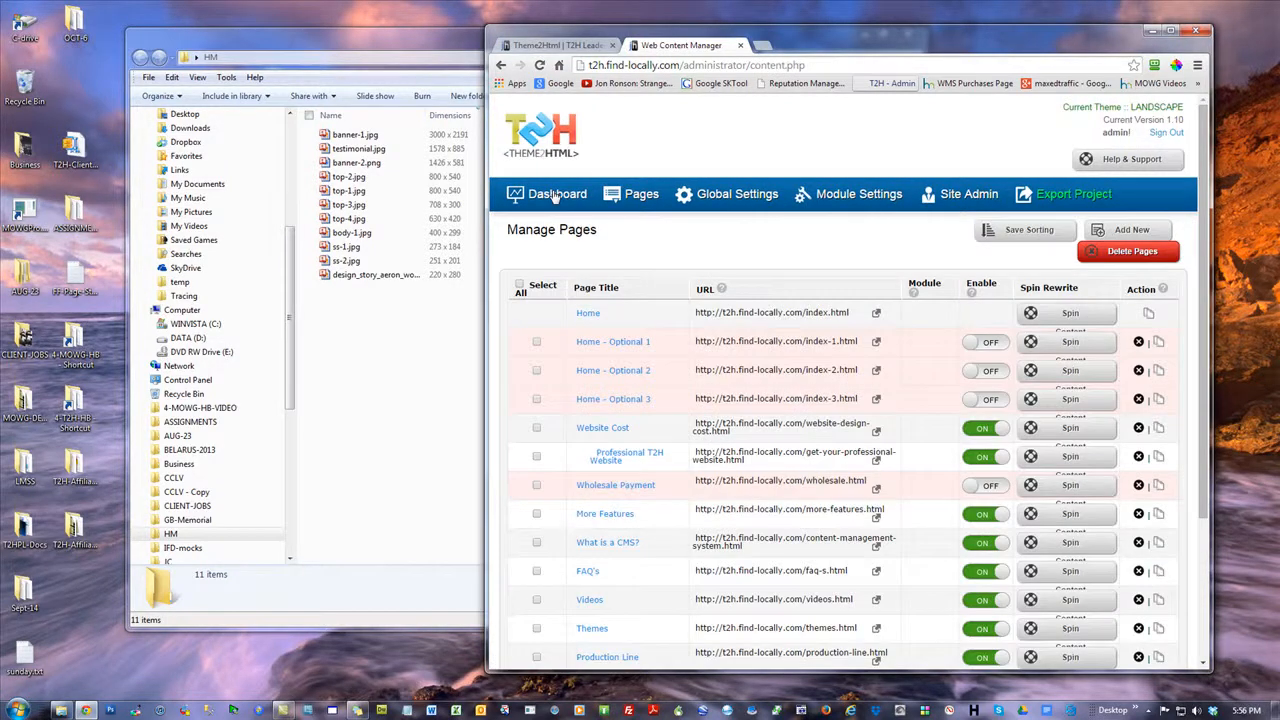
{"action": "left_click", "coordinate": [556, 194]}
{"action": "left_click", "coordinate": [638, 262]}
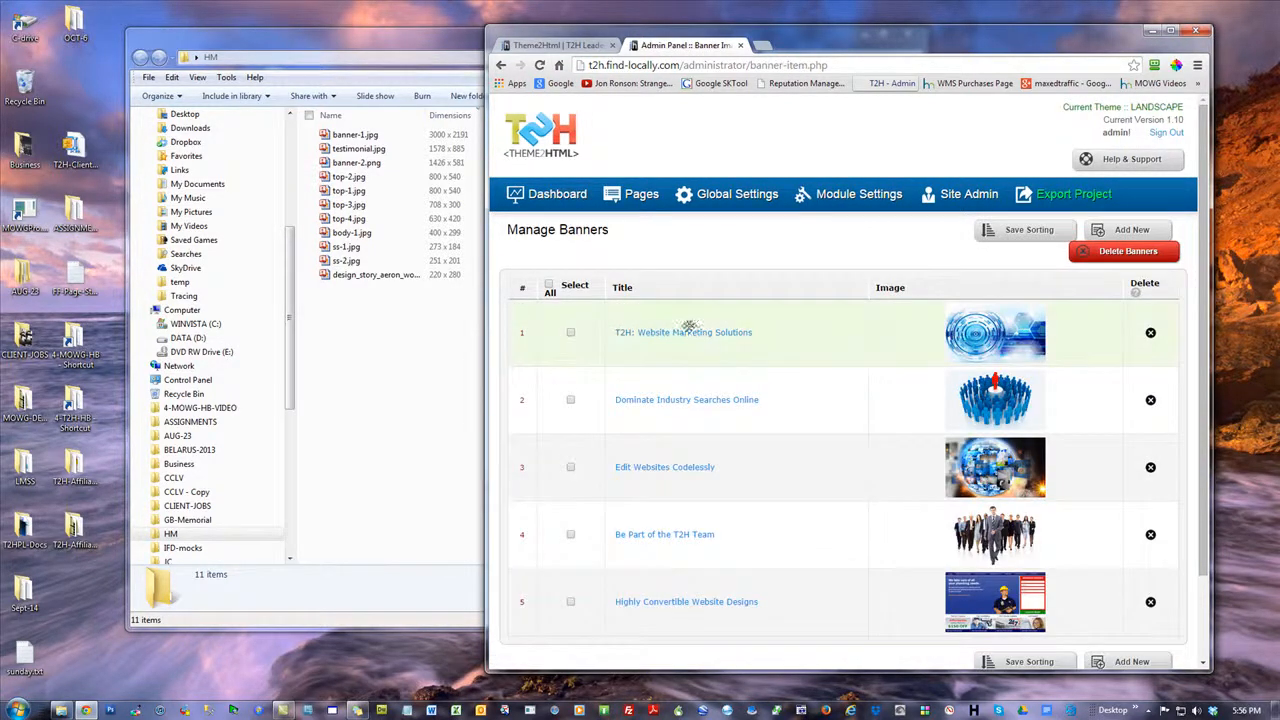
{"action": "left_click", "coordinate": [686, 340]}
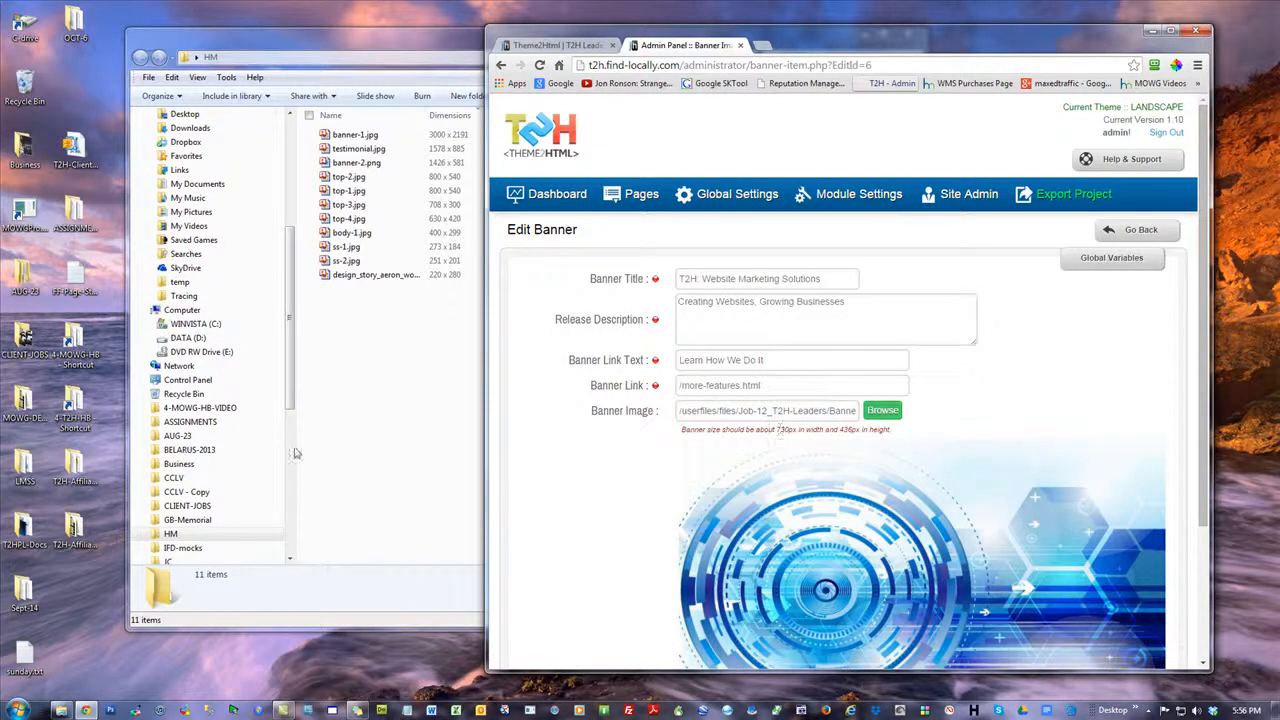
Switch to the HM folder window and create a new subfolder named RAW
{"action": "left_click", "coordinate": [431, 335]}
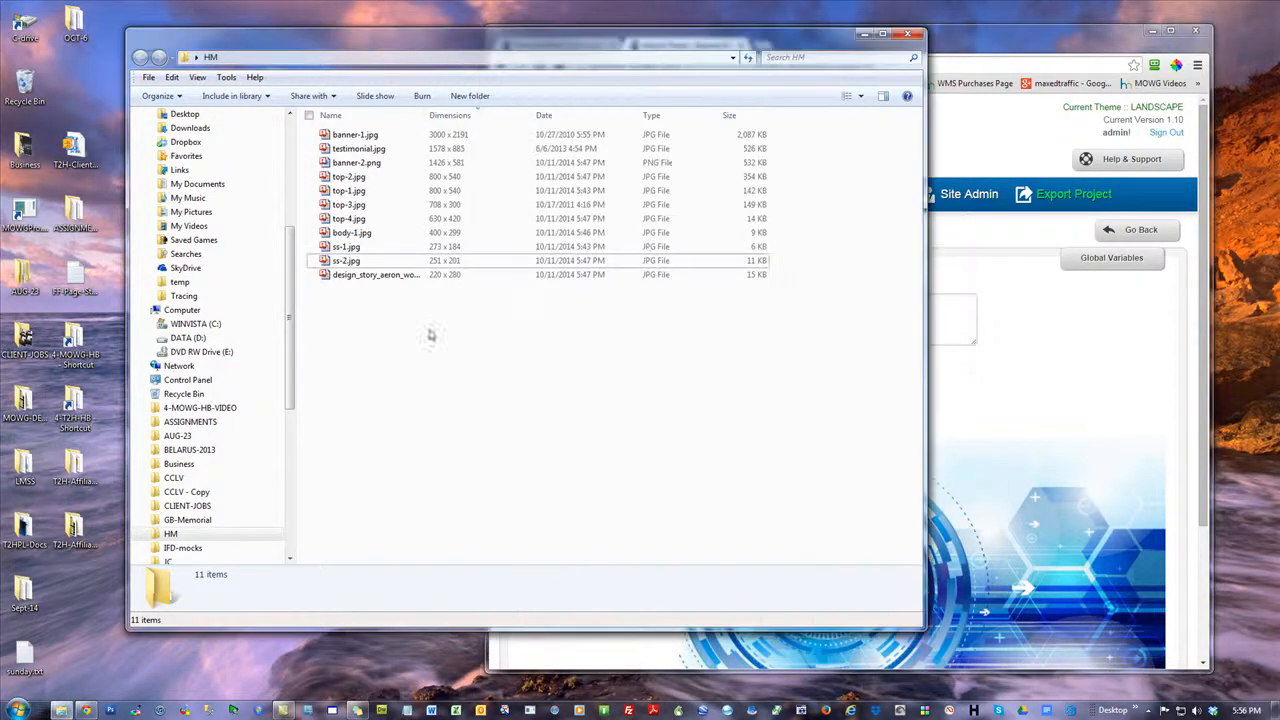
{"action": "right_click", "coordinate": [368, 141]}
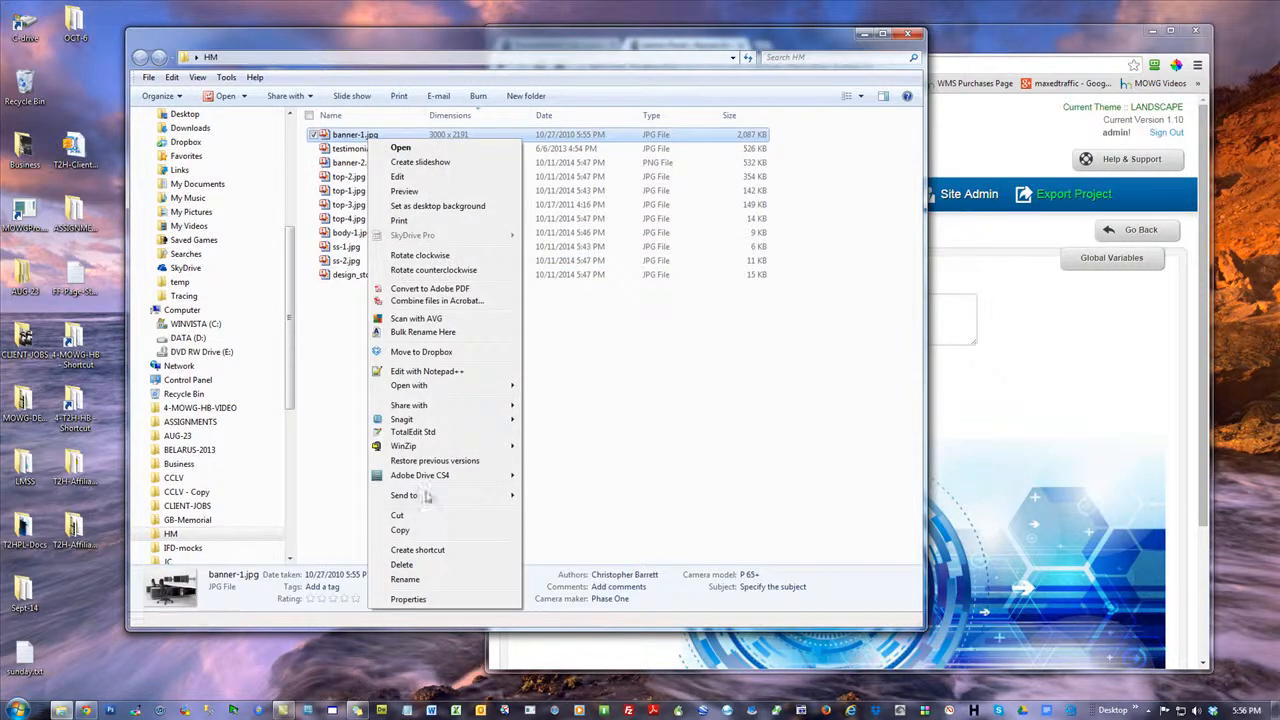
{"action": "left_click", "coordinate": [711, 389]}
{"action": "left_click", "coordinate": [470, 96]}
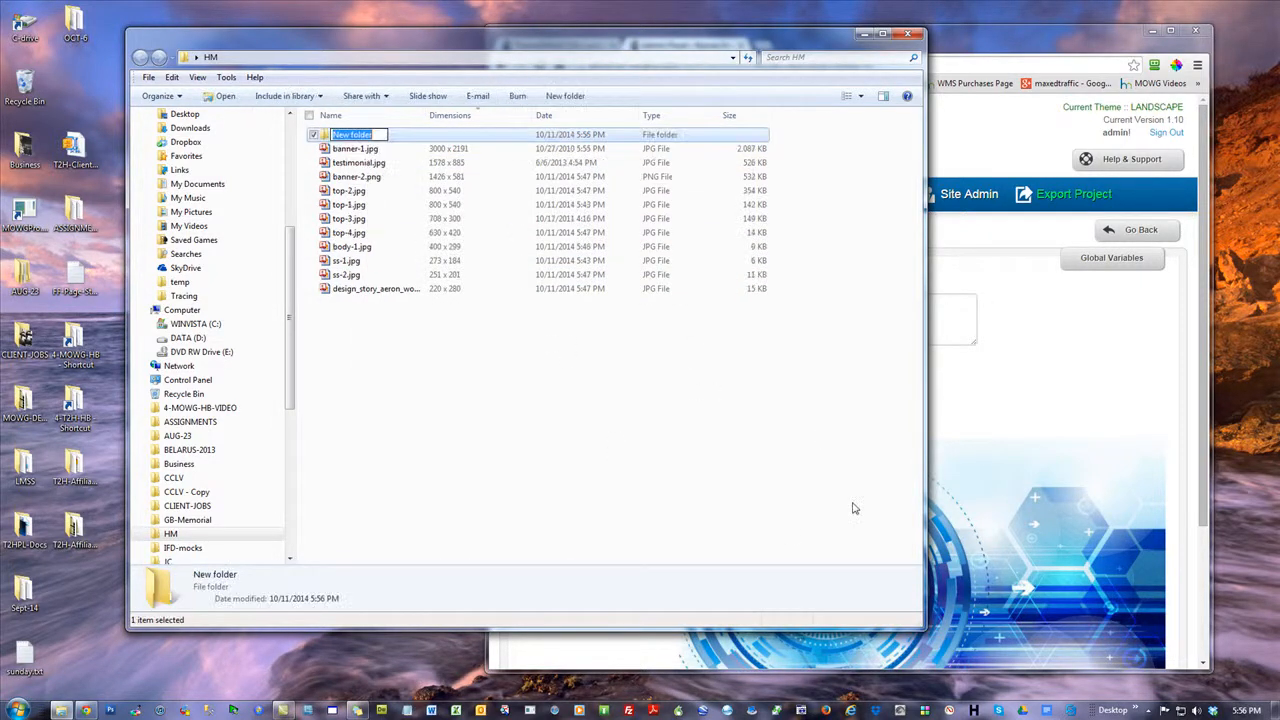
{"action": "type", "text": "ARCHIV"}
{"action": "key", "text": "BackSpace"}
{"action": "key", "text": "BackSpace"}
{"action": "key", "text": "BackSpace"}
{"action": "key", "text": "BackSpace"}
{"action": "key", "text": "BackSpace"}
{"action": "type", "text": "W"}
{"action": "key", "text": "Return"}
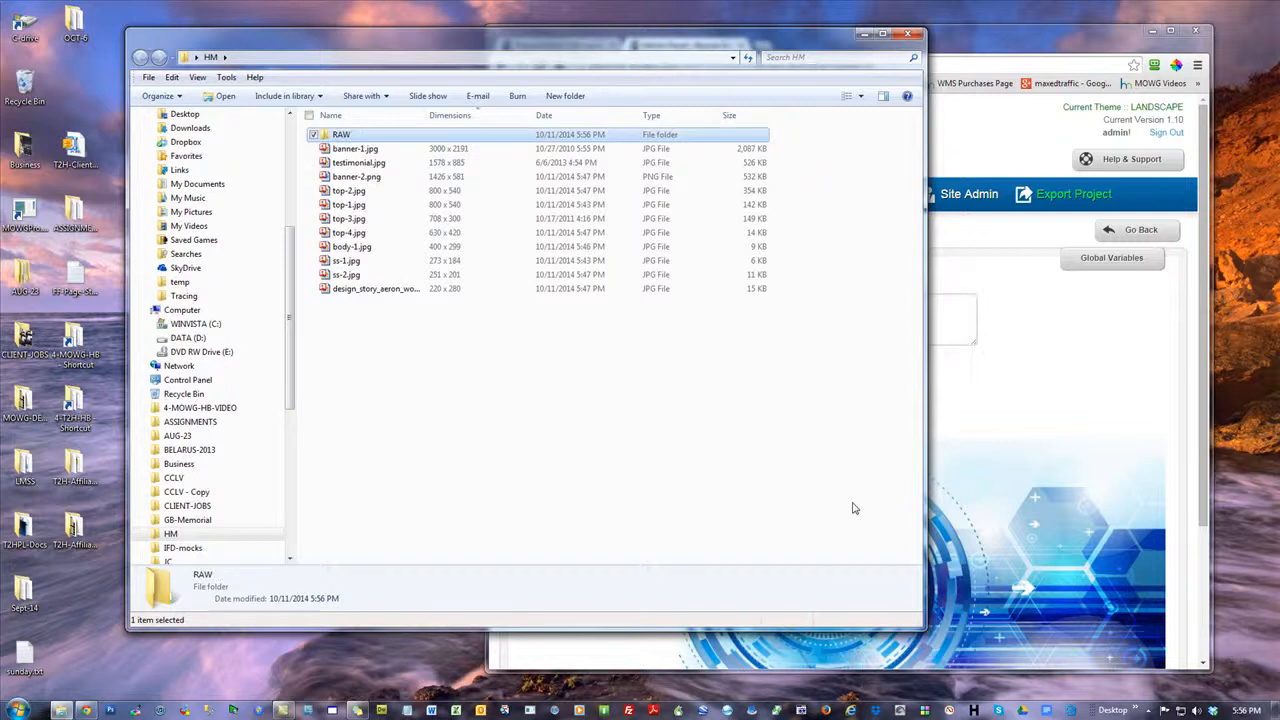
Copy all the image files from the HM folder into RAW, and return to the HM folder
{"action": "left_click_drag", "start_coordinate": [390, 345], "coordinate": [337, 143]}
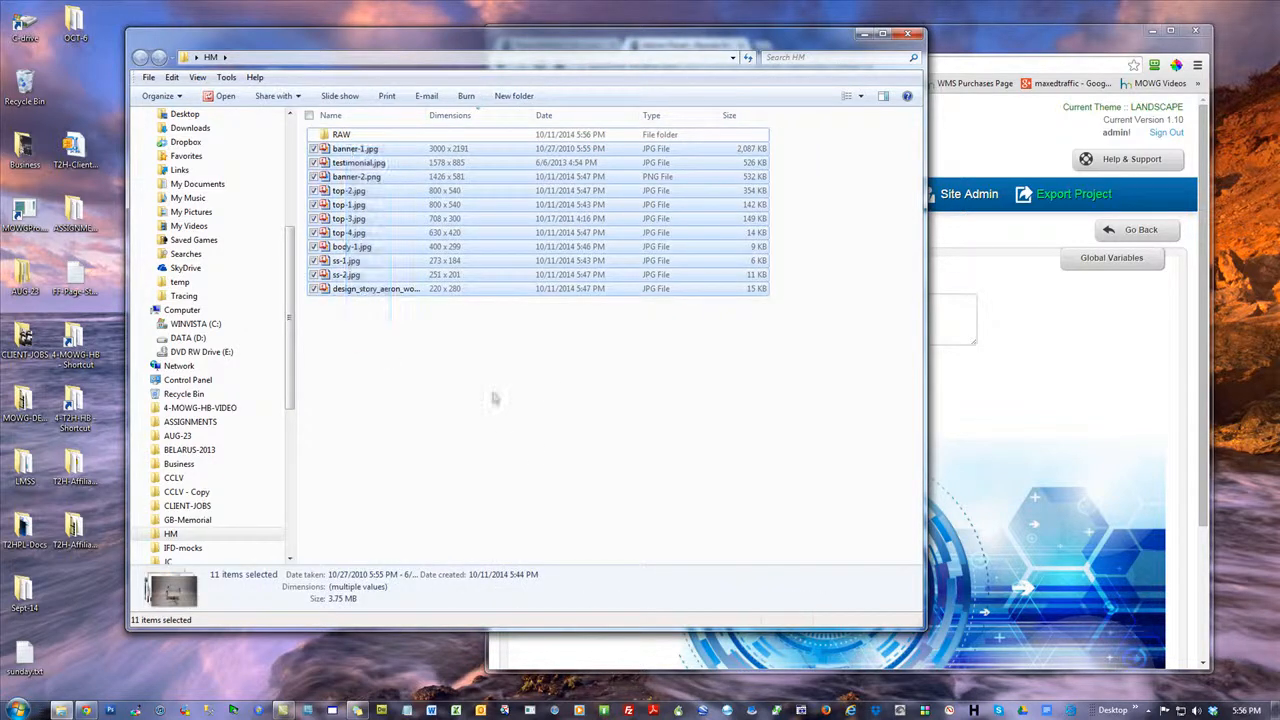
{"action": "double_click", "coordinate": [341, 134]}
{"action": "key", "text": "ctrl+v"}
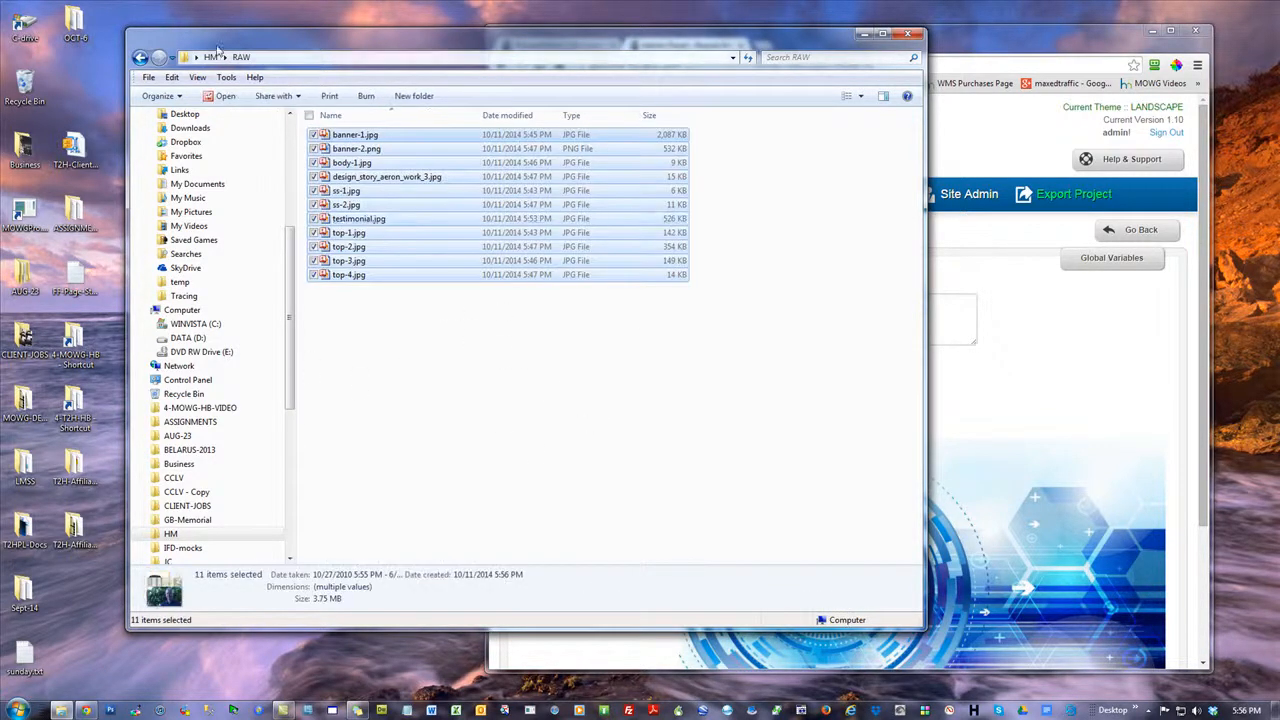
{"action": "key", "text": "BackSpace"}
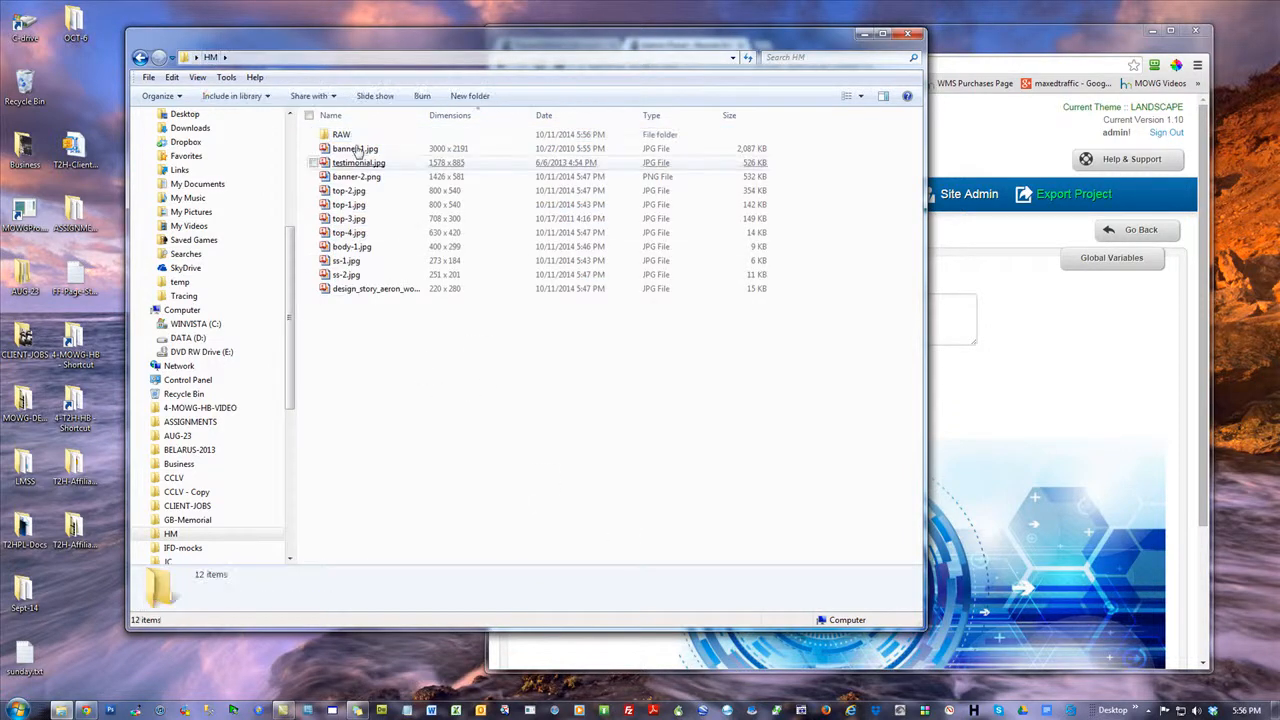
Compare the recommended size on the Edit Banner page with the dimensions of banner-1.jpg in the HM folder
{"action": "left_click", "coordinate": [932, 89]}
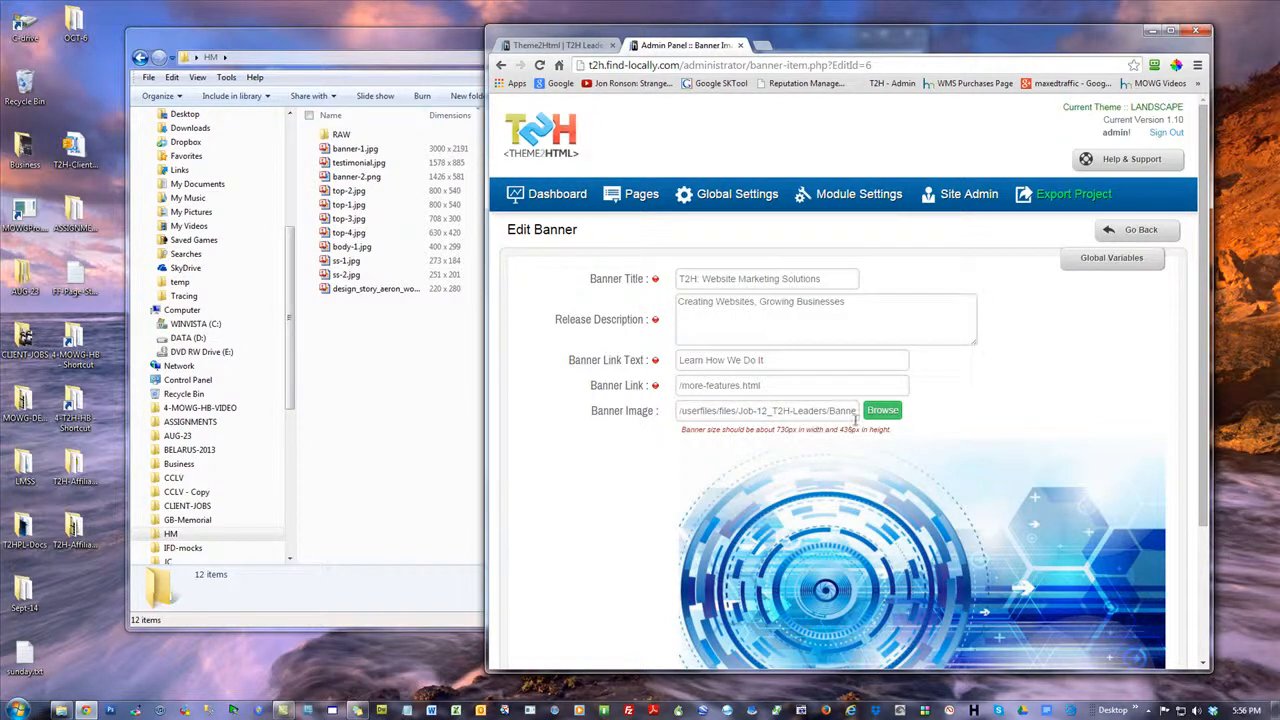
{"action": "left_click", "coordinate": [410, 391]}
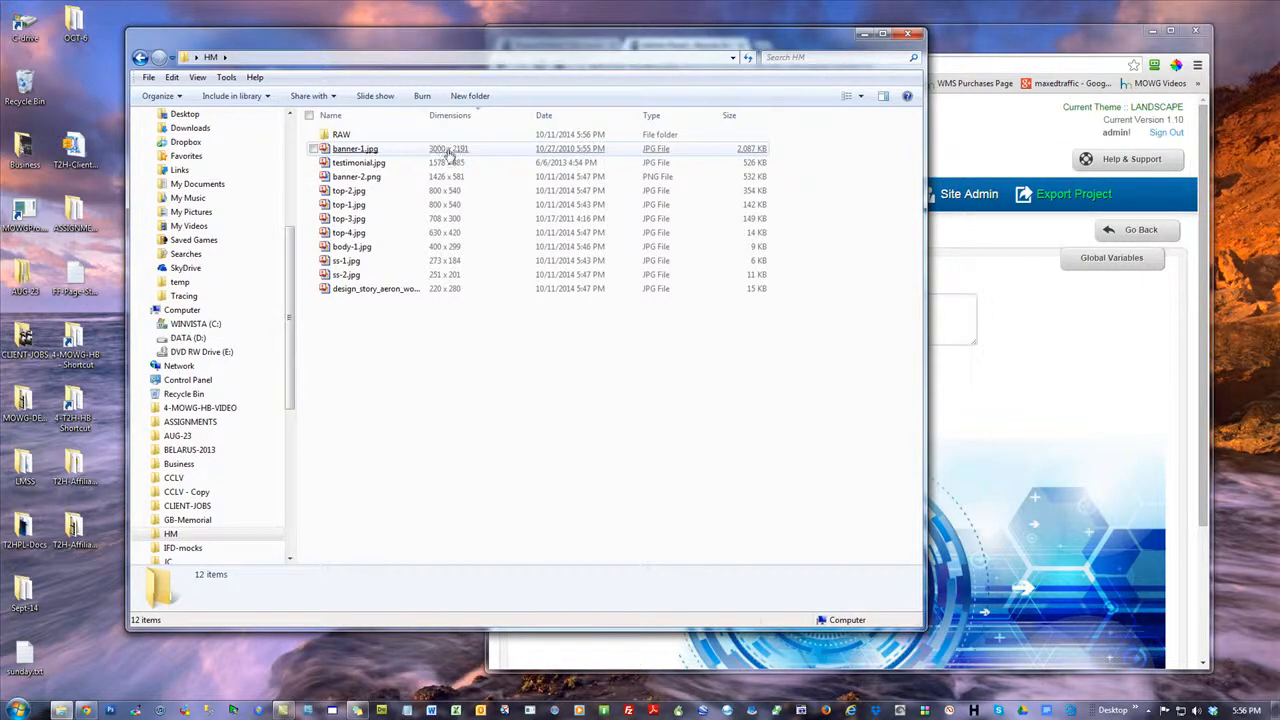
{"action": "left_click", "coordinate": [1041, 46]}
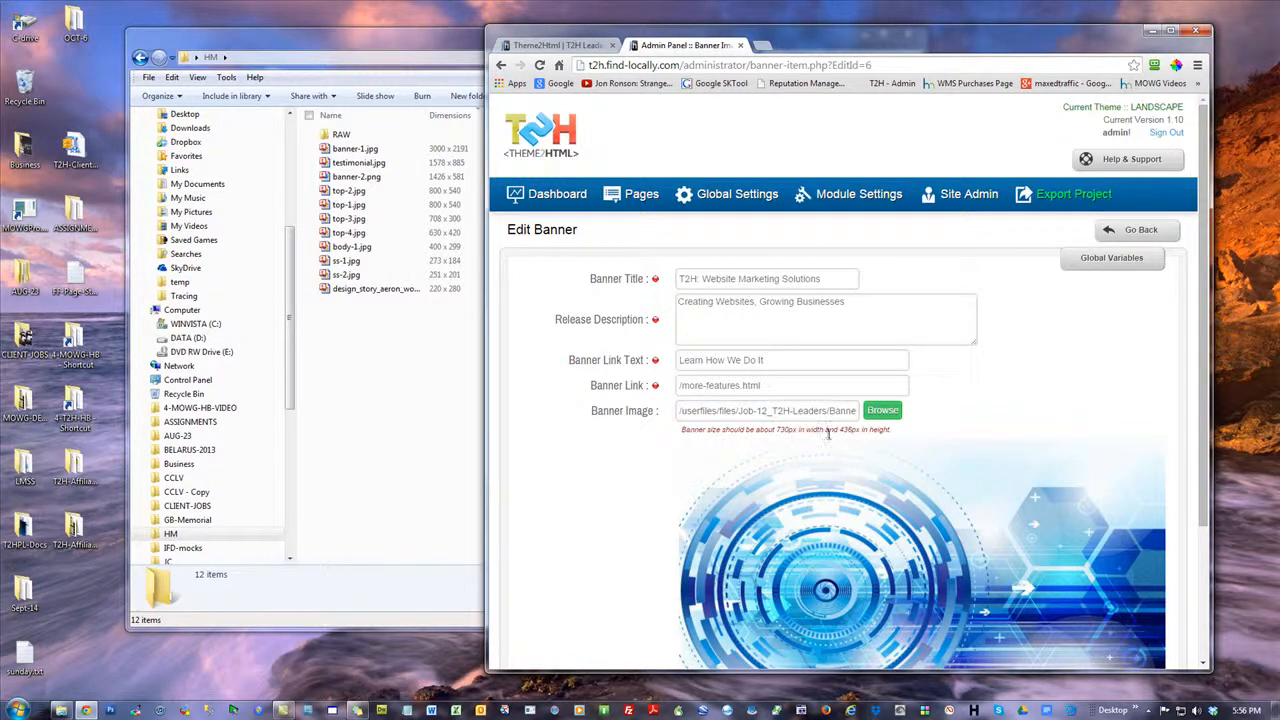
Look at the banner area at the start of the Theme2Html home page, and return to the Edit Banner page
{"action": "left_click", "coordinate": [540, 46]}
{"action": "scroll", "coordinate": [824, 456], "scroll_direction": "up", "scroll_amount": 6}
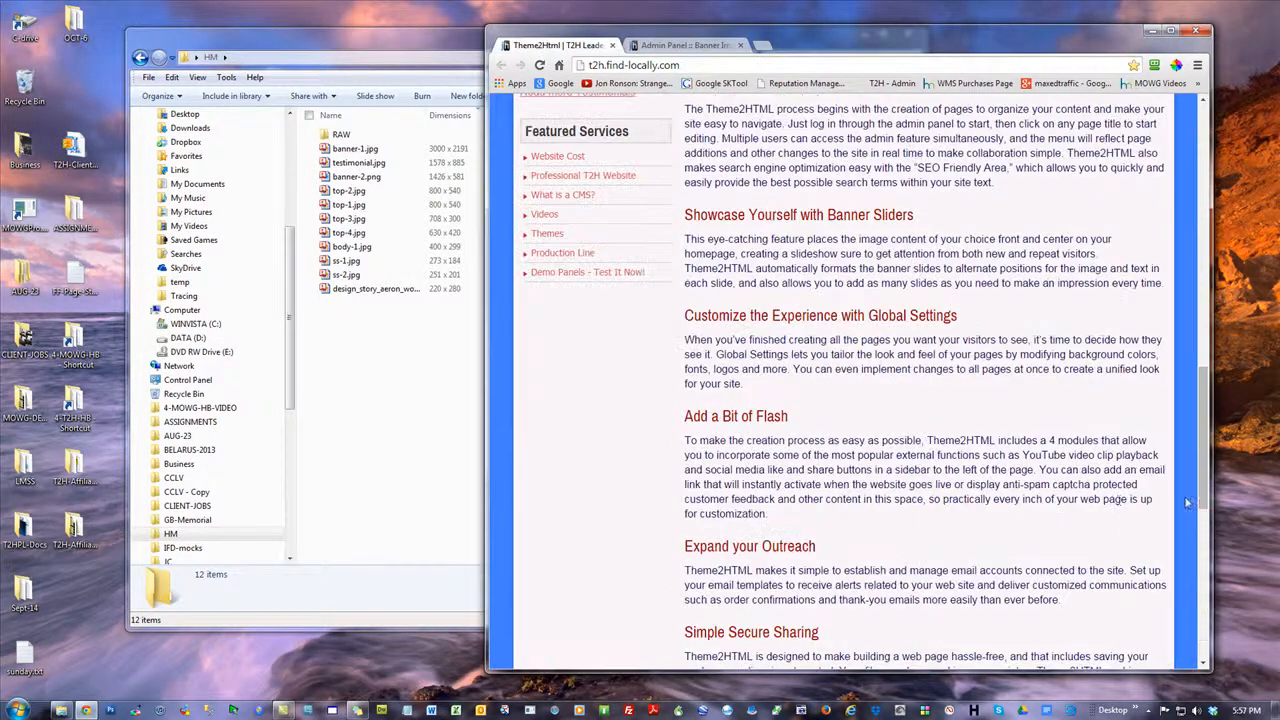
{"action": "left_click_drag", "start_coordinate": [1202, 436], "coordinate": [1190, 146]}
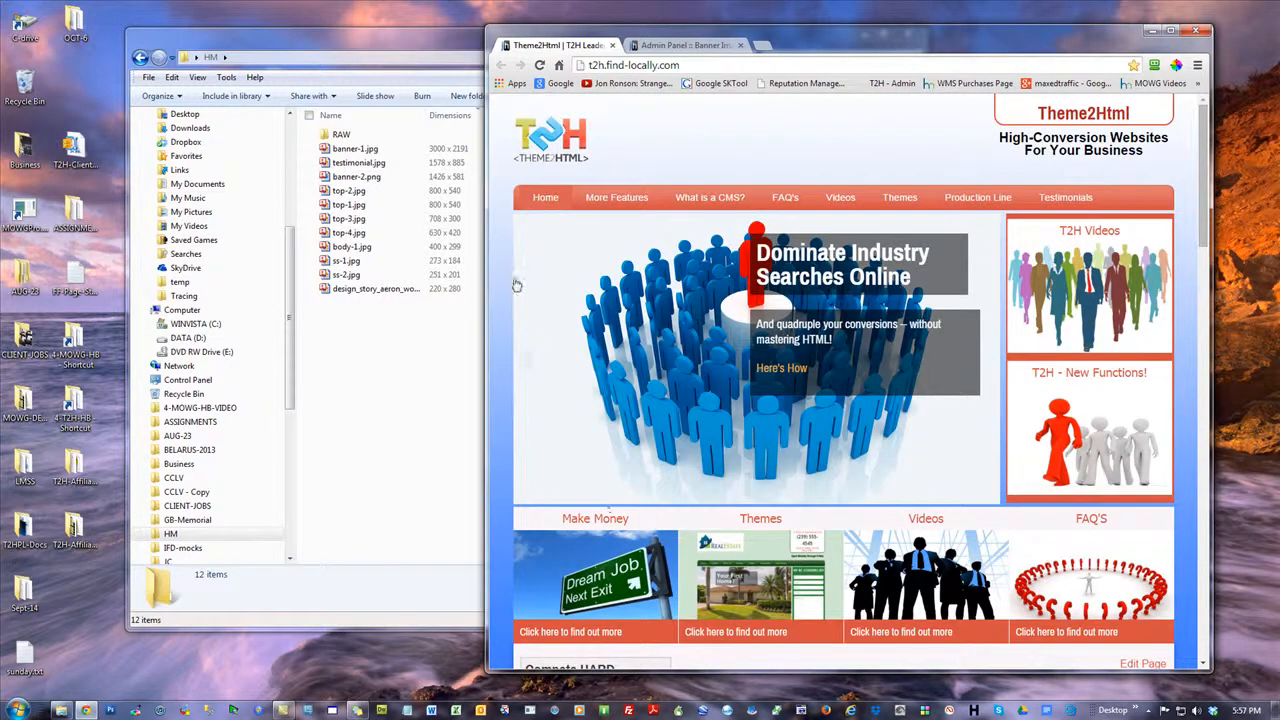
{"action": "left_click", "coordinate": [688, 45]}
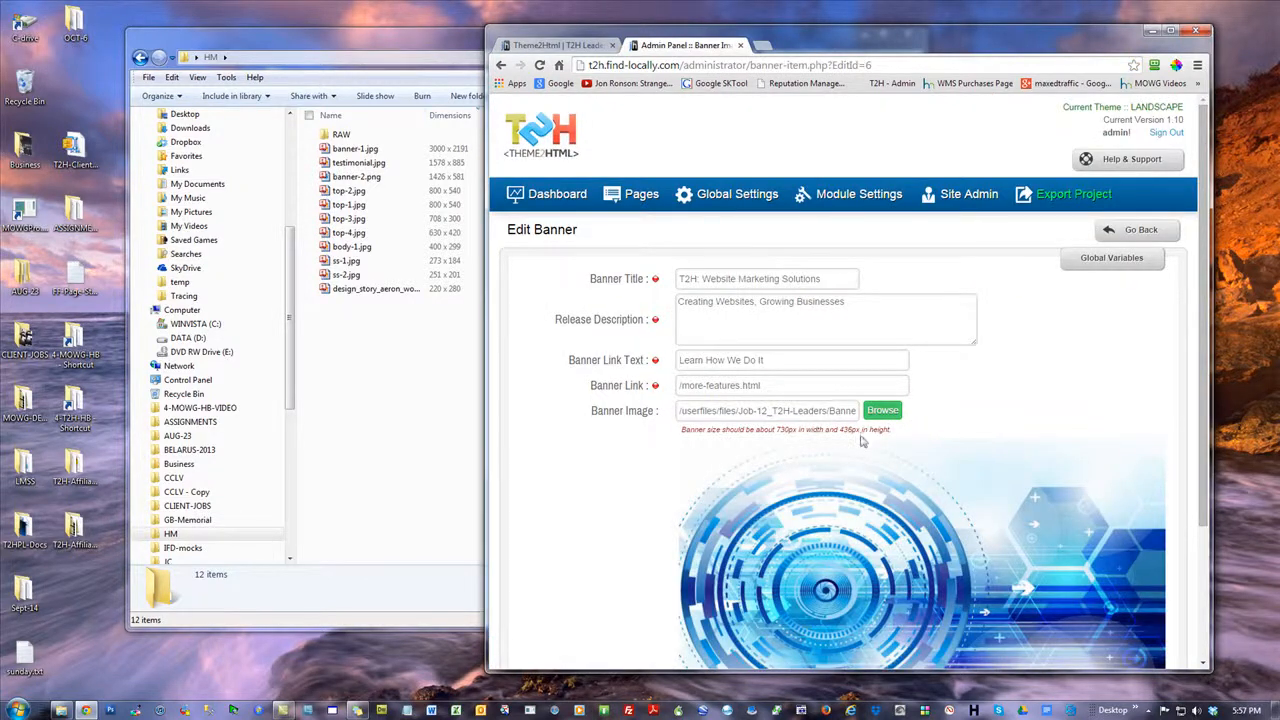
Open banner-1.jpg from the HM folder in Snagit Editor and dismiss the improvement notice
{"action": "left_click", "coordinate": [379, 436]}
{"action": "right_click", "coordinate": [352, 150]}
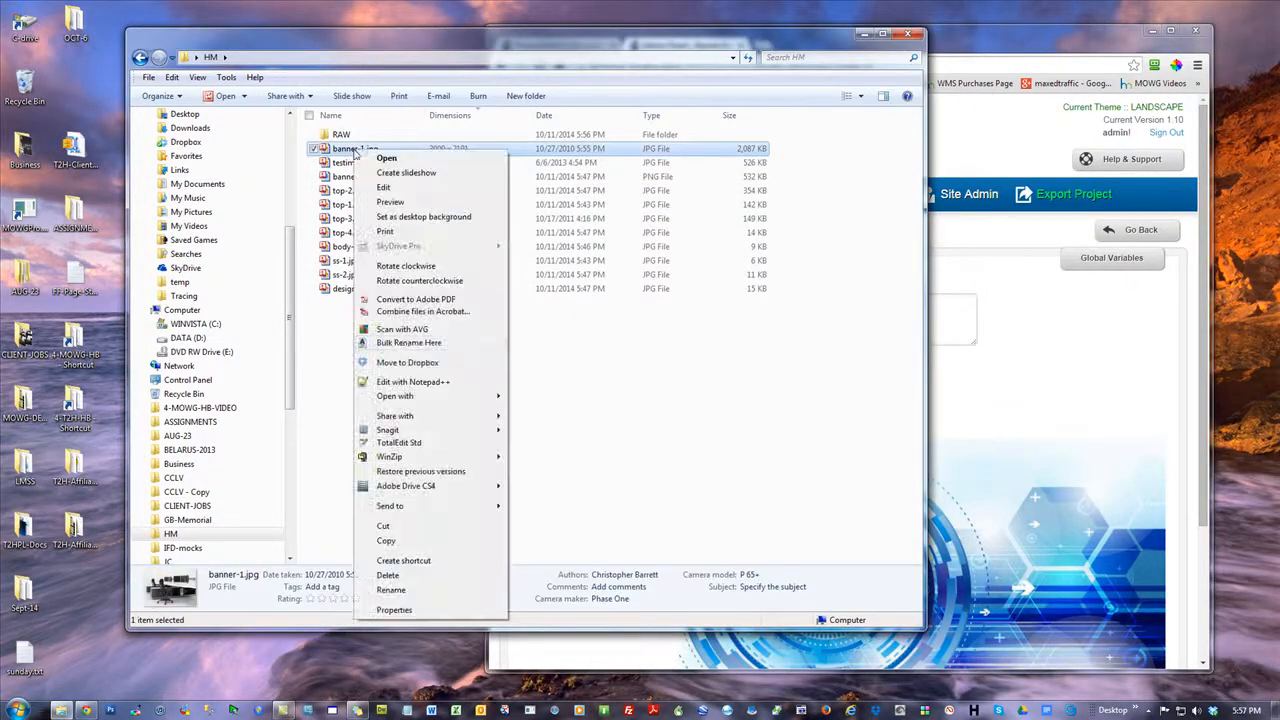
{"action": "mouse_move", "coordinate": [405, 398]}
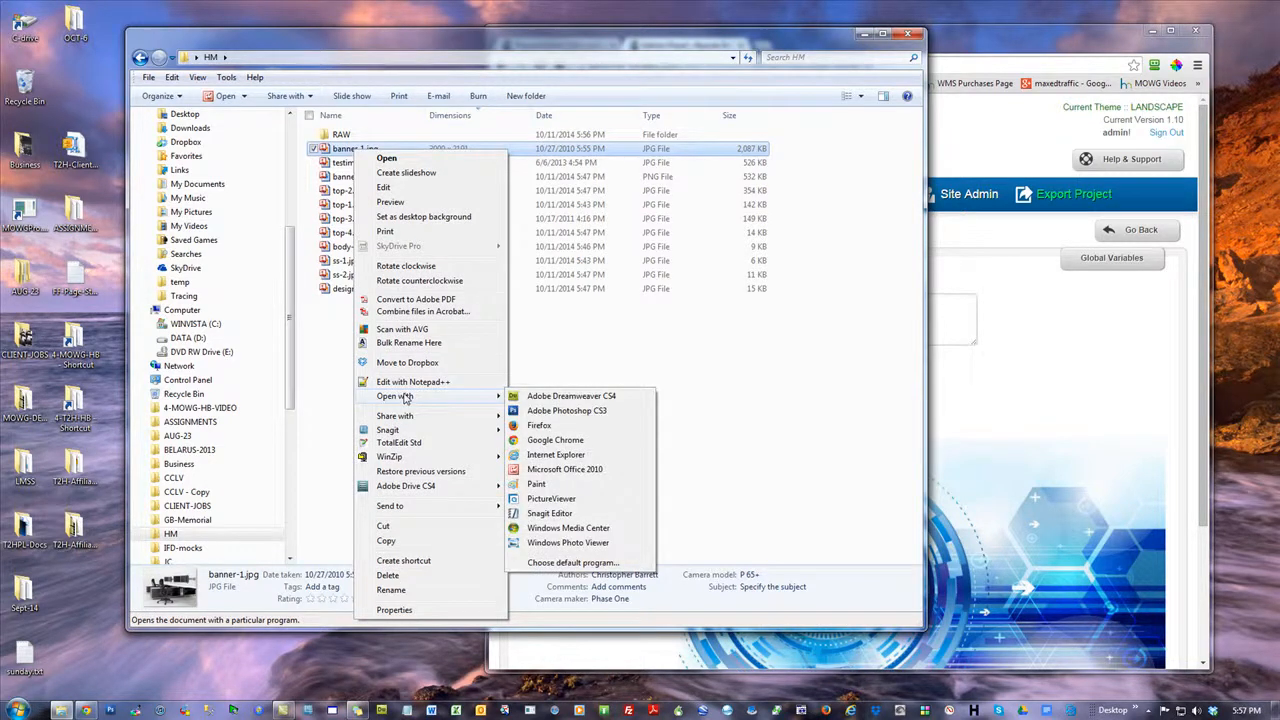
{"action": "left_click", "coordinate": [541, 514]}
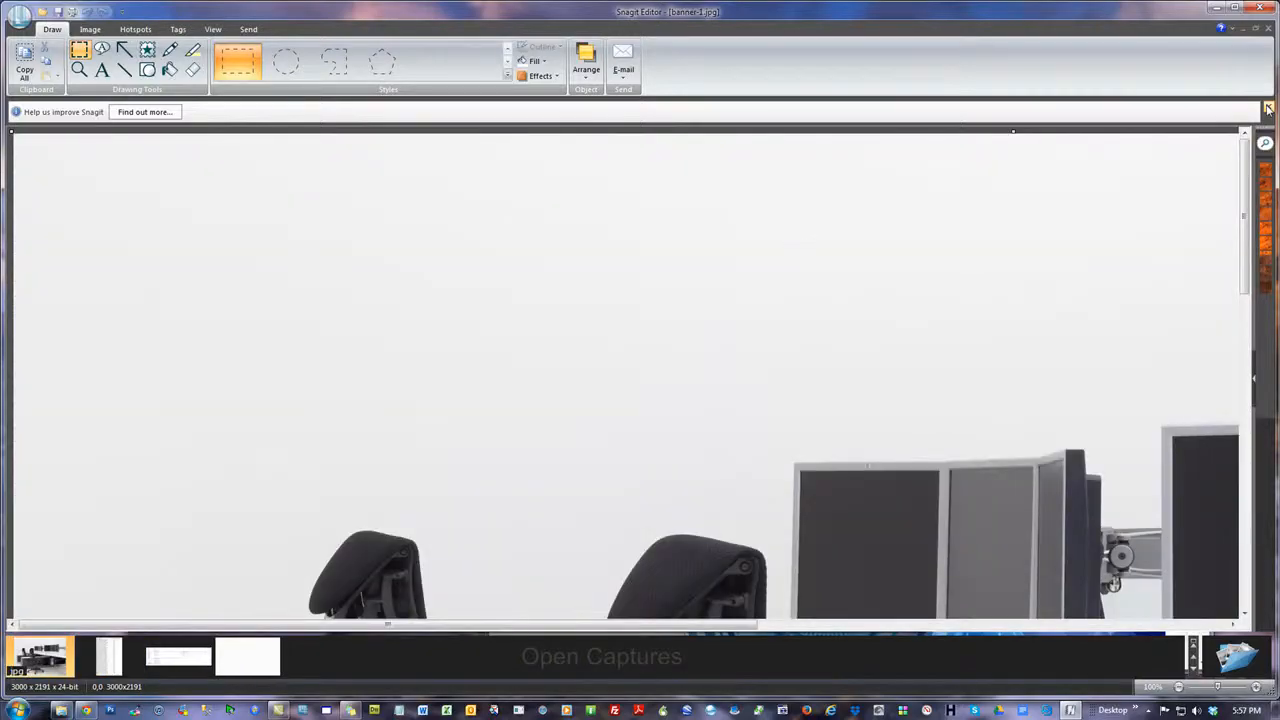
{"action": "left_click", "coordinate": [1267, 108]}
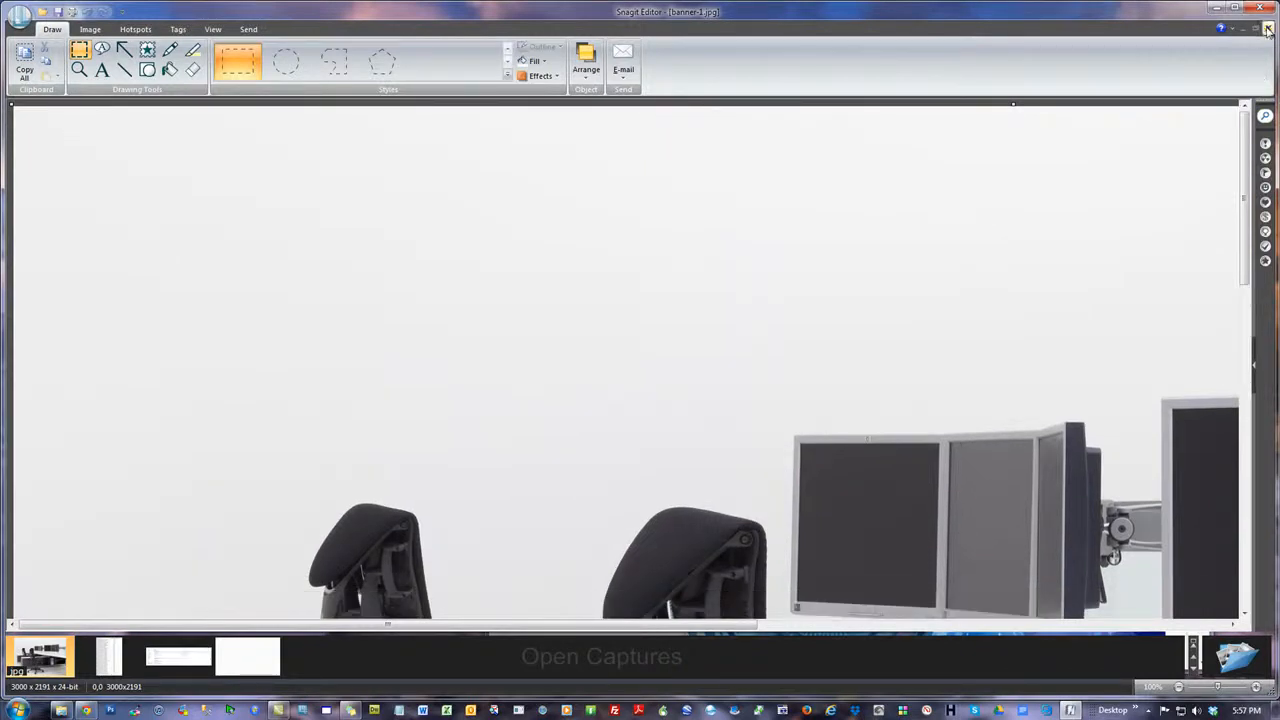
Close all the open captures, cancel opening another file, and exit Snagit Editor
{"action": "left_click", "coordinate": [1267, 30]}
{"action": "left_click", "coordinate": [1267, 30]}
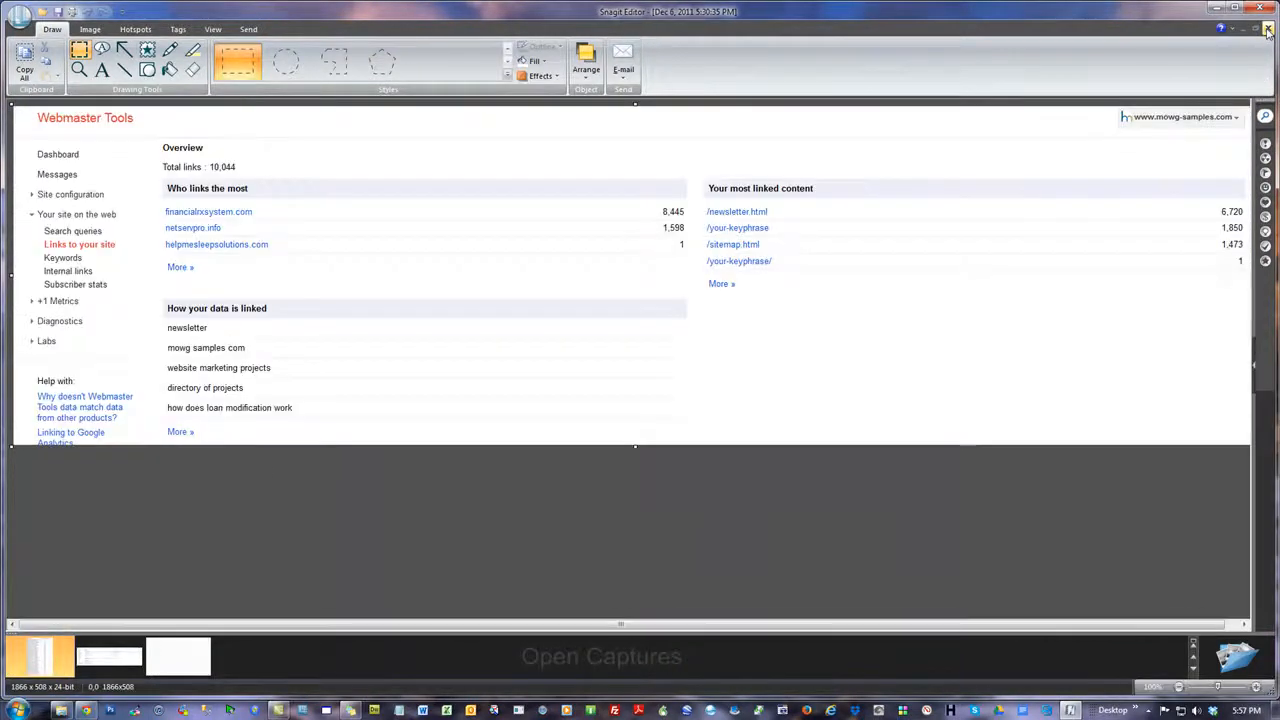
{"action": "left_click", "coordinate": [1267, 30]}
{"action": "left_click", "coordinate": [1267, 30]}
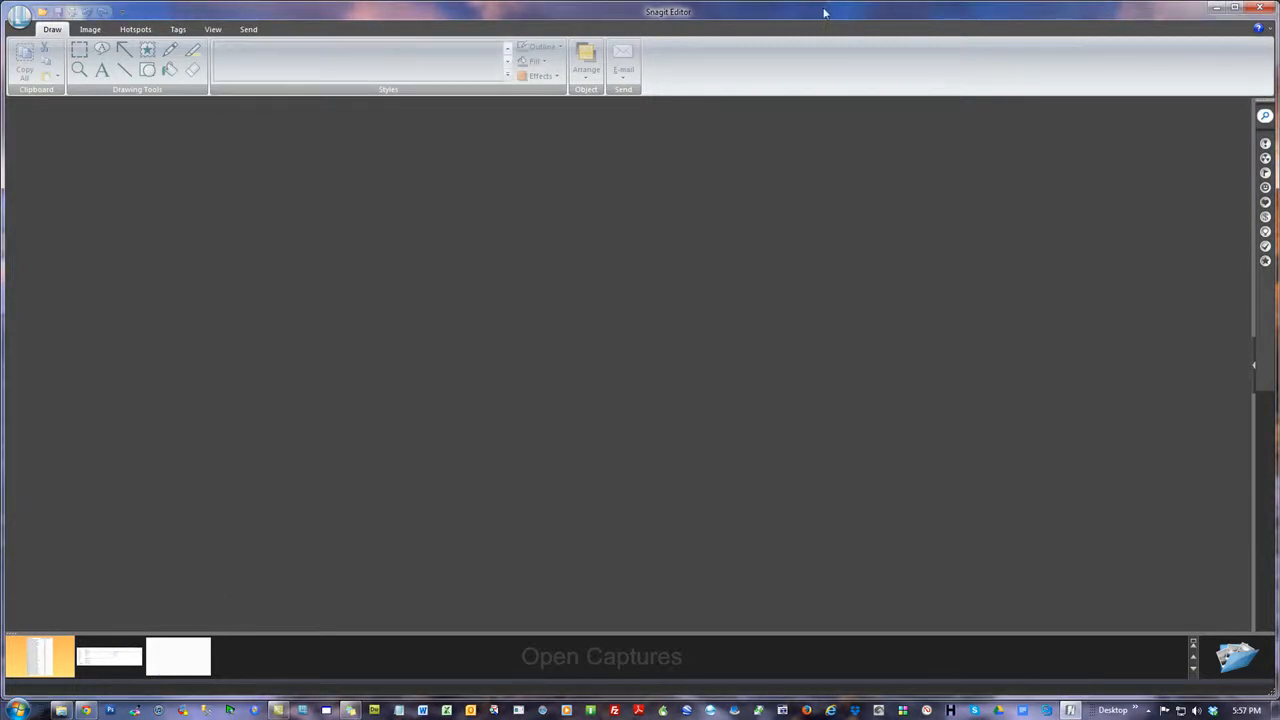
{"action": "left_click", "coordinate": [41, 10]}
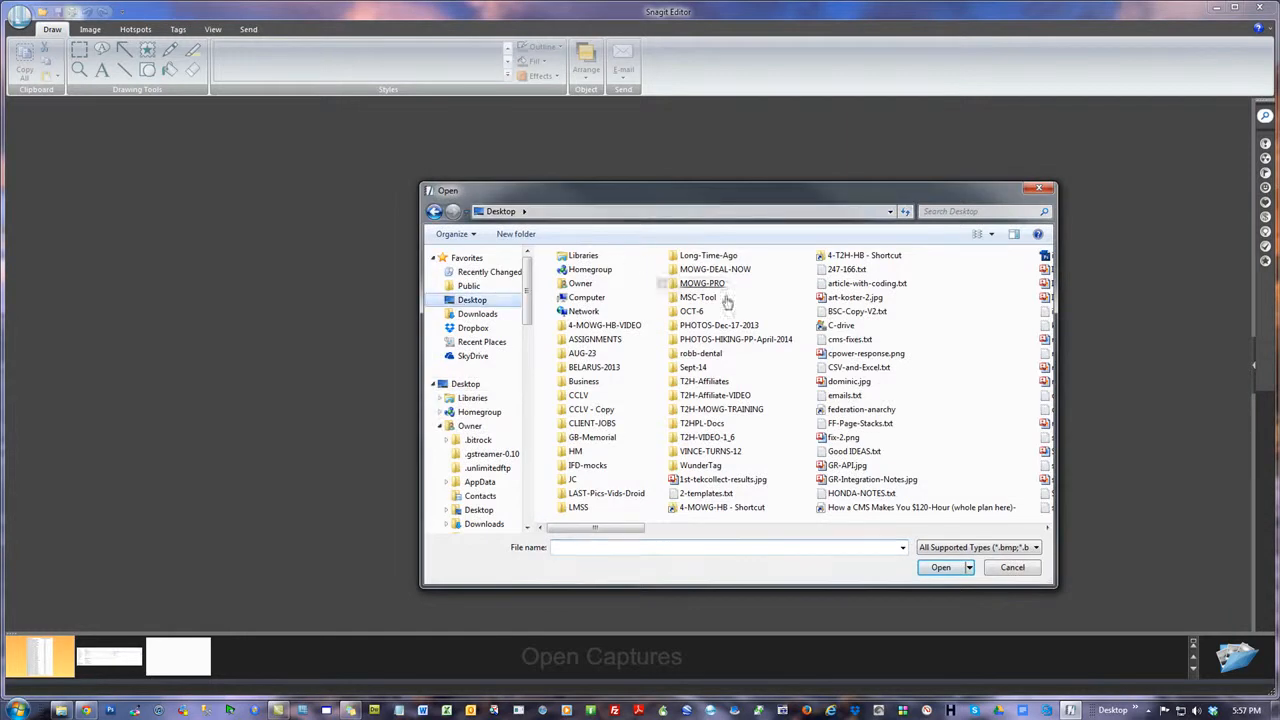
{"action": "left_click", "coordinate": [1039, 188]}
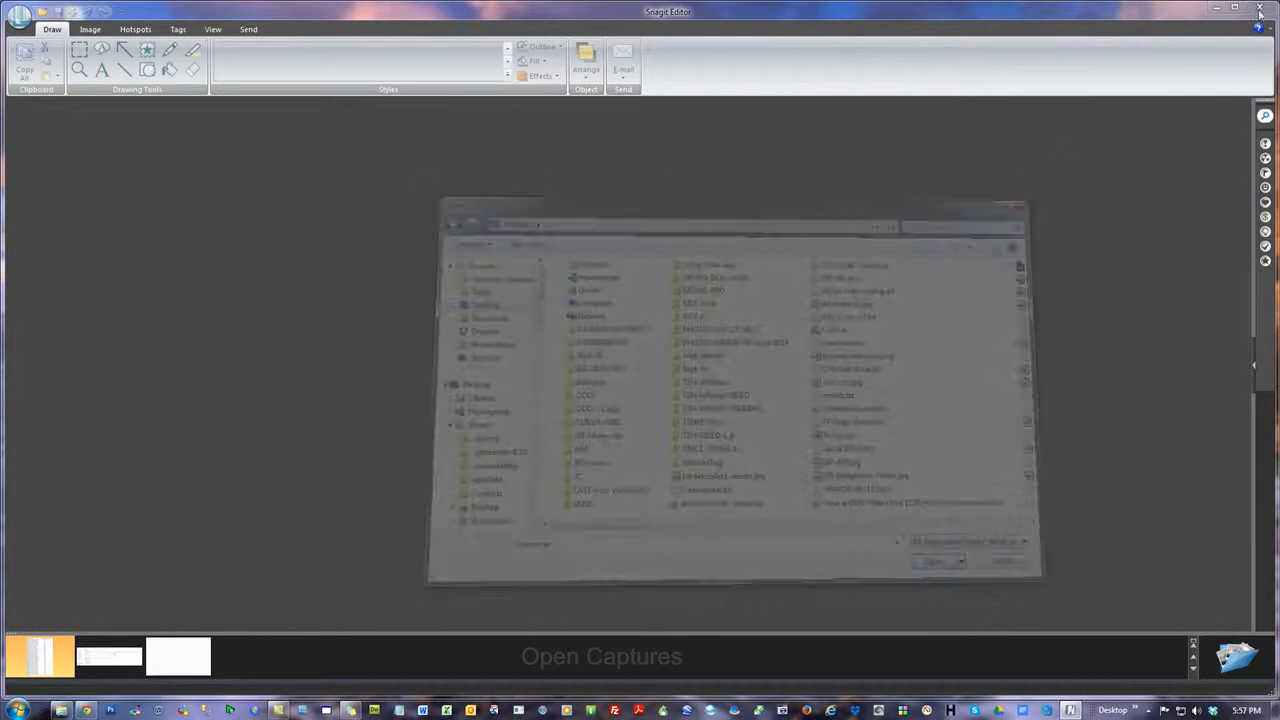
{"action": "left_click", "coordinate": [1270, 8]}
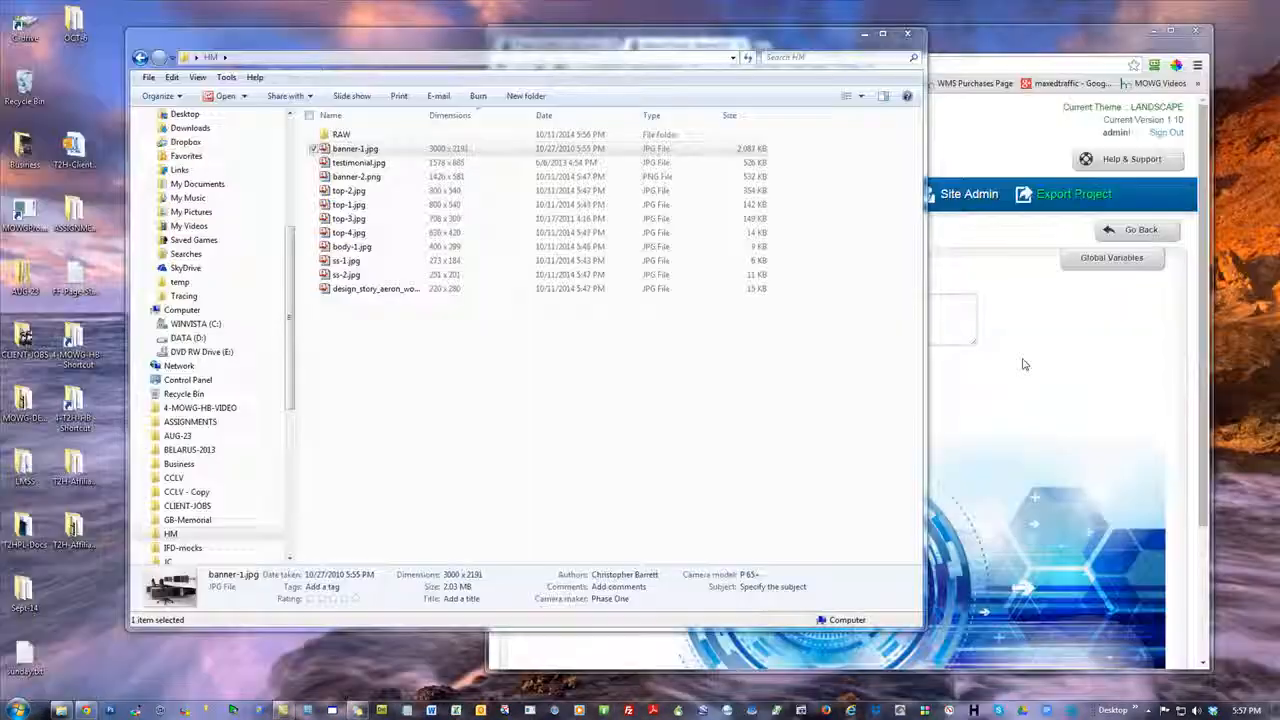
Reopen banner-1.jpg in Snagit Editor and place the browser's Edit Banner page beside the image with its recommended size showing
{"action": "right_click", "coordinate": [361, 152]}
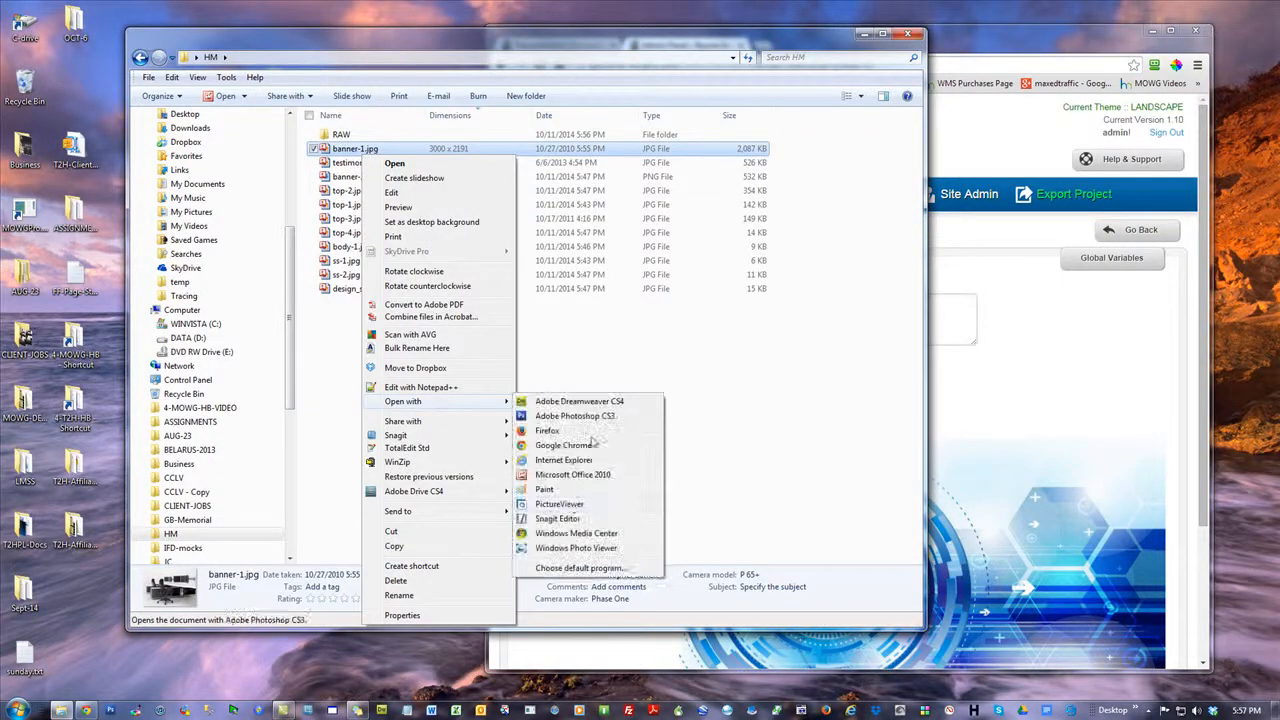
{"action": "left_click", "coordinate": [570, 527]}
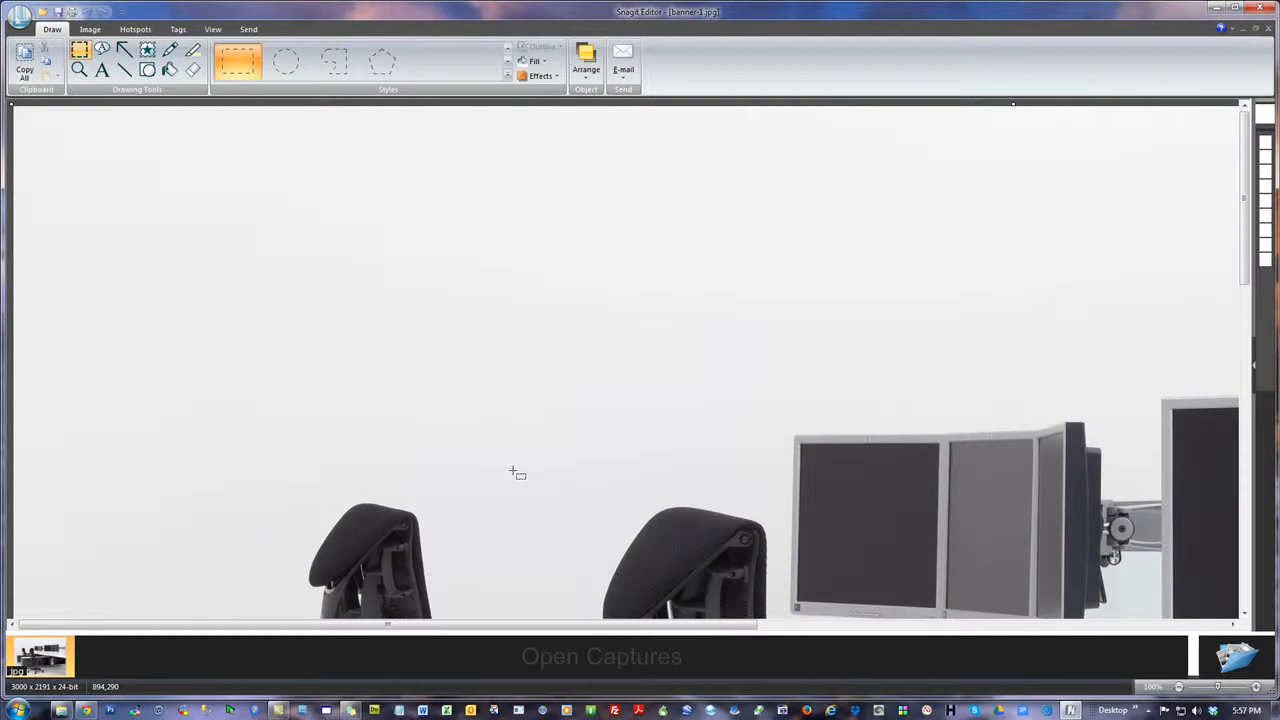
{"action": "left_click", "coordinate": [86, 710]}
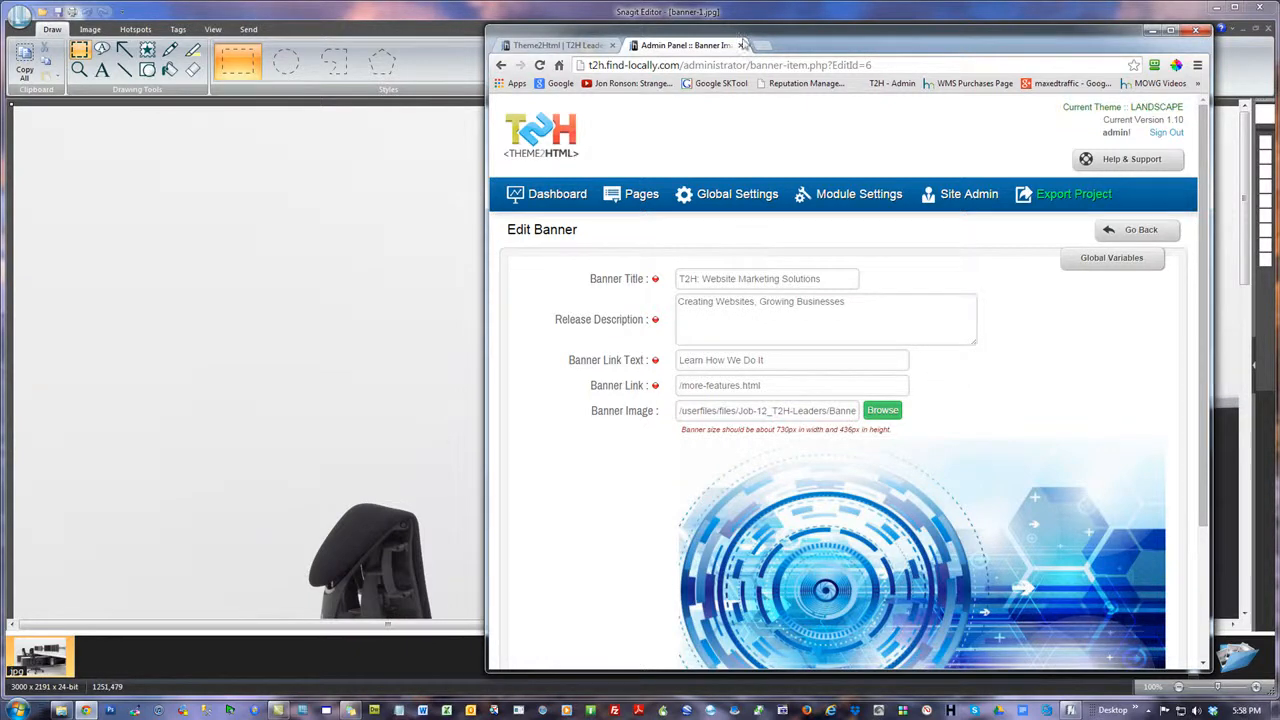
{"action": "left_click_drag", "start_coordinate": [865, 36], "coordinate": [1165, 150]}
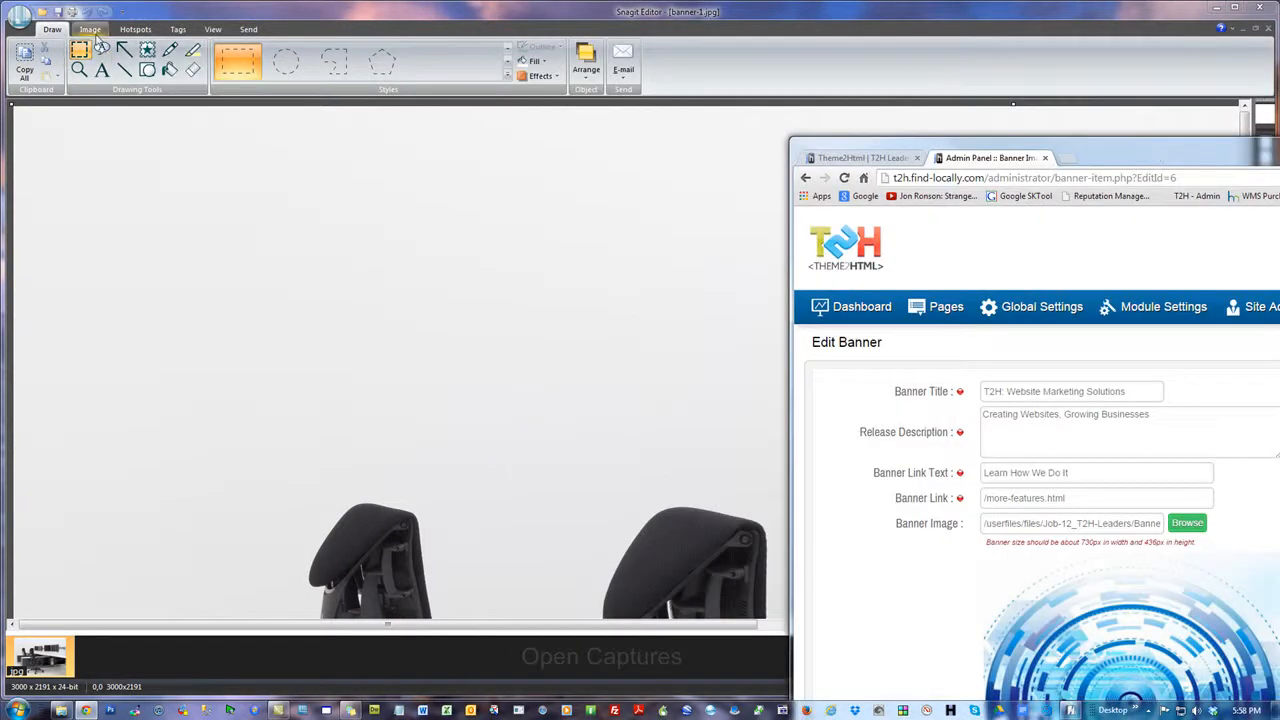
Start an image resize for banner-1.jpg, scaling by percentage with the aspect ratio kept, and set it to 30%
{"action": "left_click", "coordinate": [92, 30]}
{"action": "left_click", "coordinate": [80, 61]}
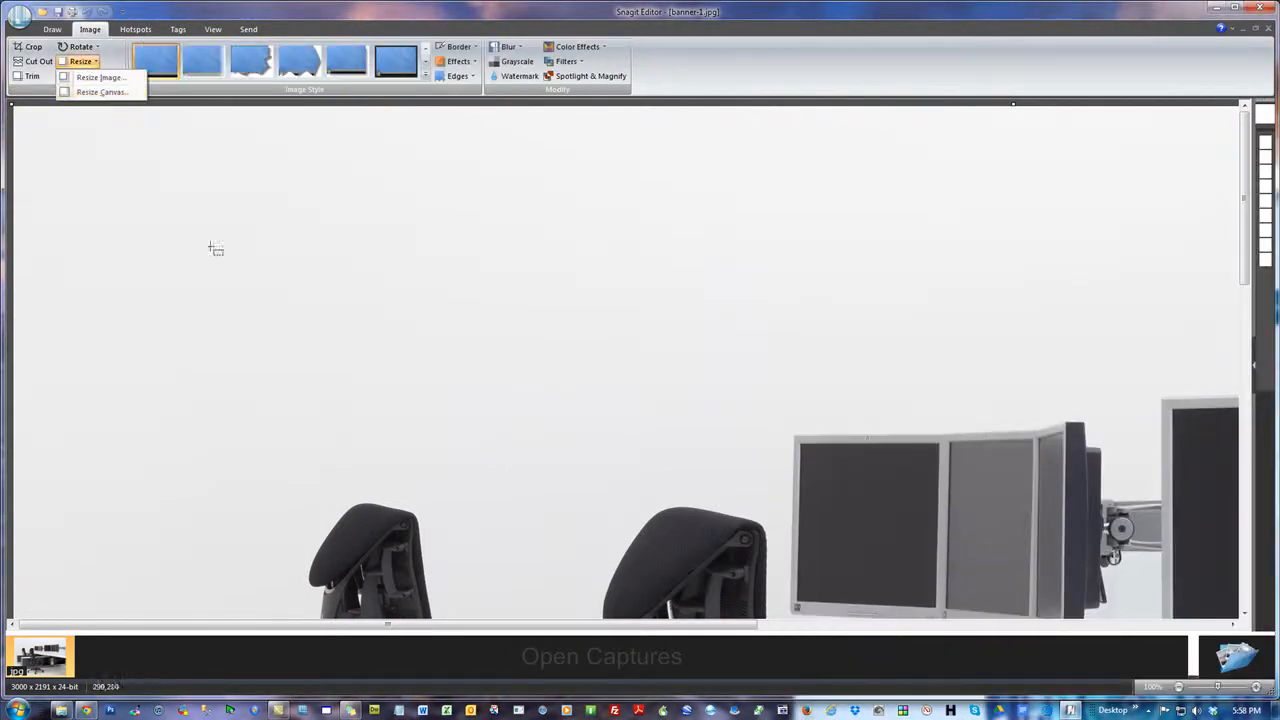
{"action": "left_click", "coordinate": [90, 81]}
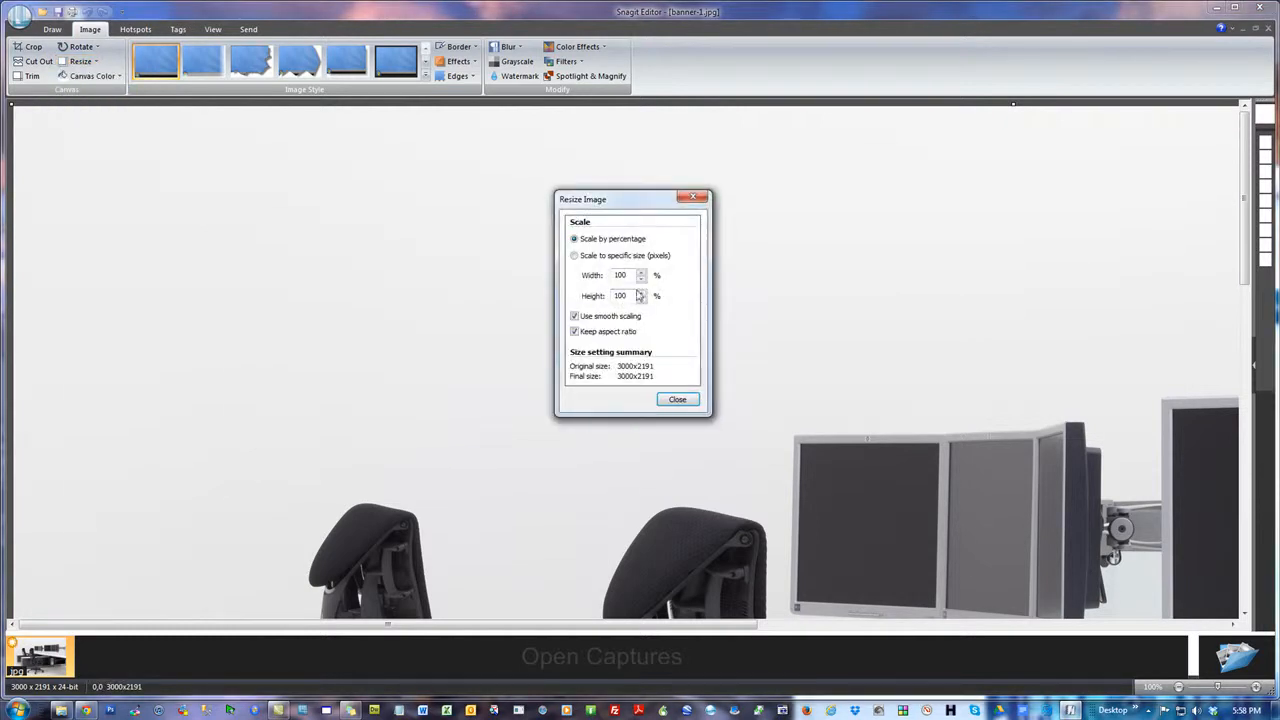
{"action": "left_click", "coordinate": [575, 256]}
{"action": "left_click", "coordinate": [575, 239]}
{"action": "key", "text": "BackSpace"}
{"action": "key", "text": "BackSpace"}
{"action": "key", "text": "BackSpace"}
{"action": "type", "text": "30"}
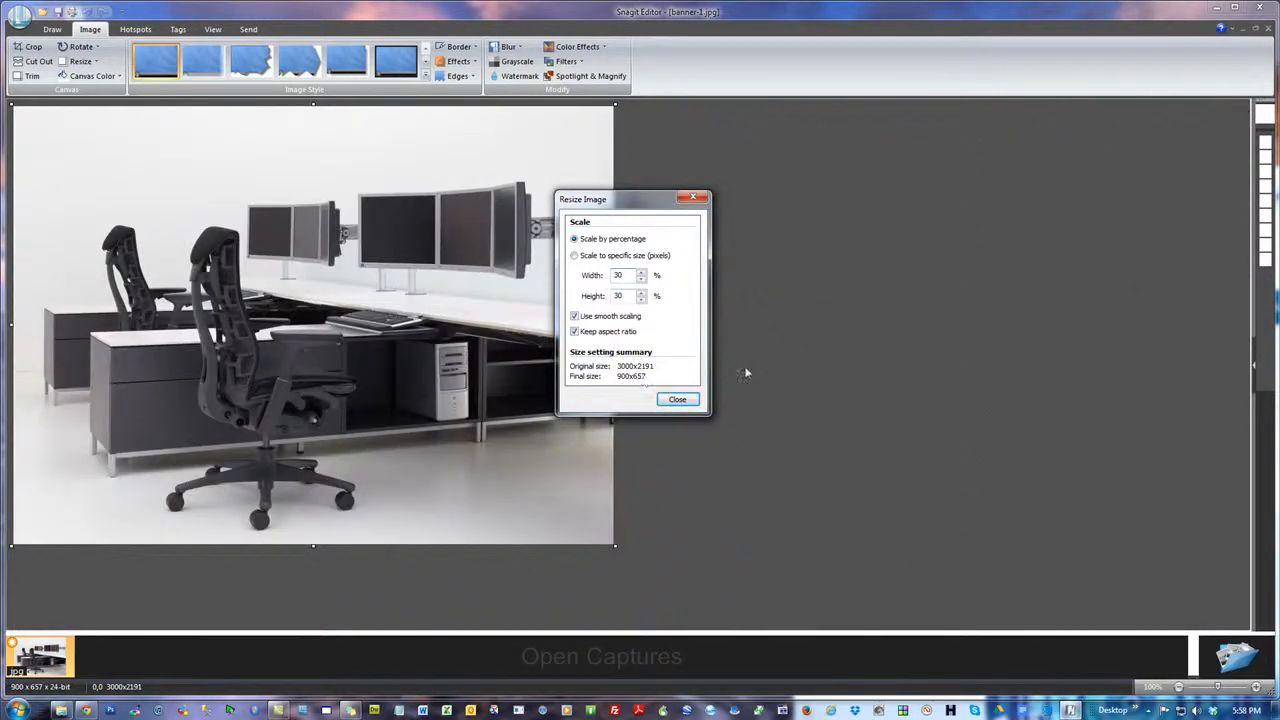
Check the recommended banner size on the Edit Banner page, and try scaling the image to 20% and 15%
{"action": "key", "text": "alt+Tab"}
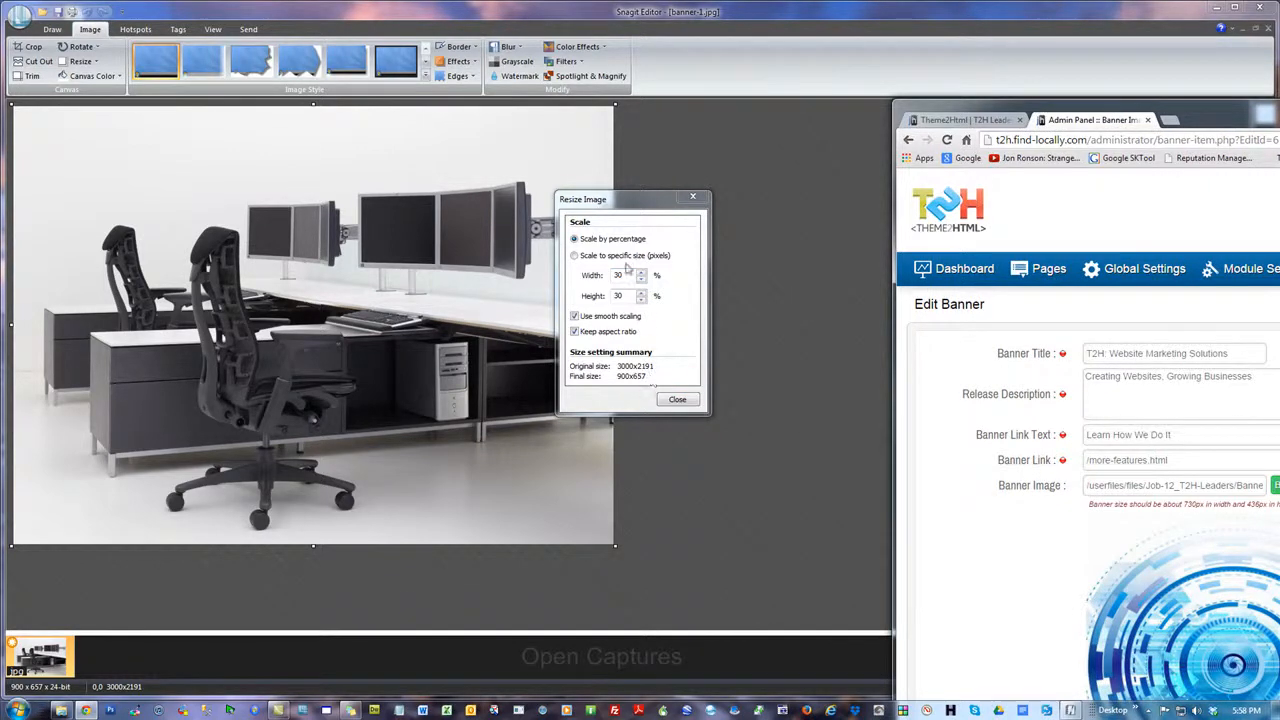
{"action": "left_click", "coordinate": [596, 360]}
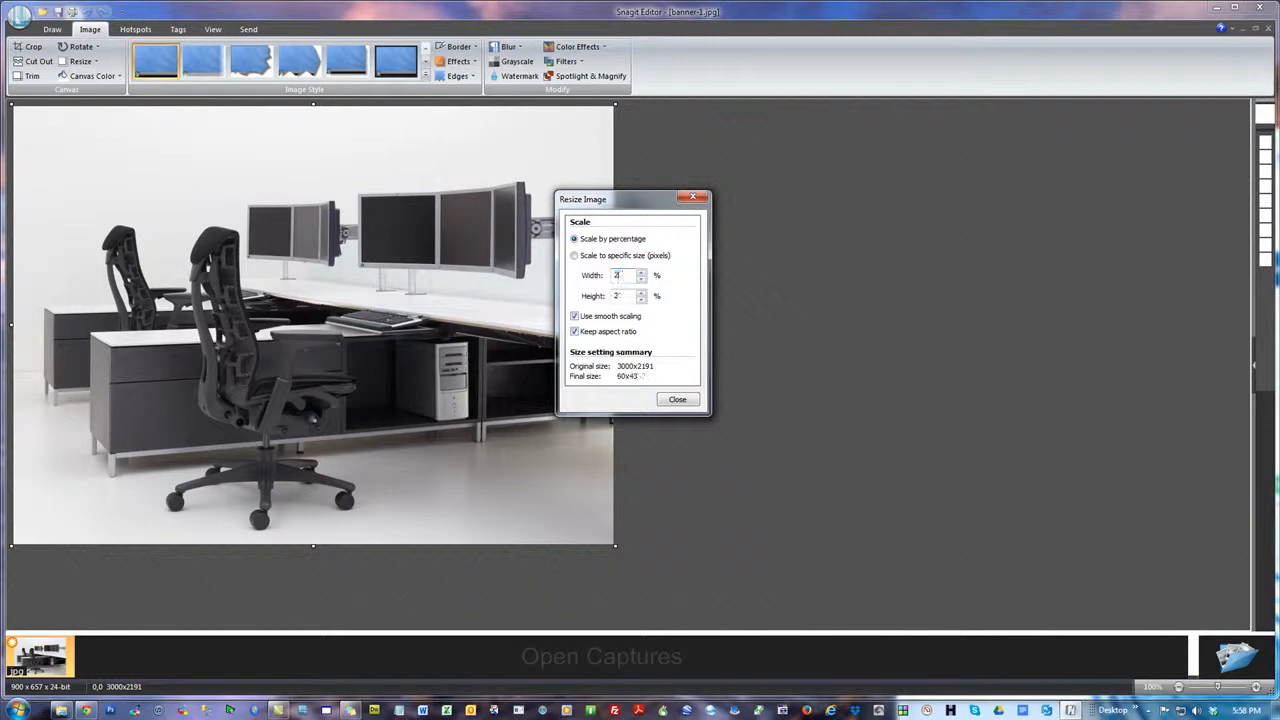
{"action": "type", "text": "20"}
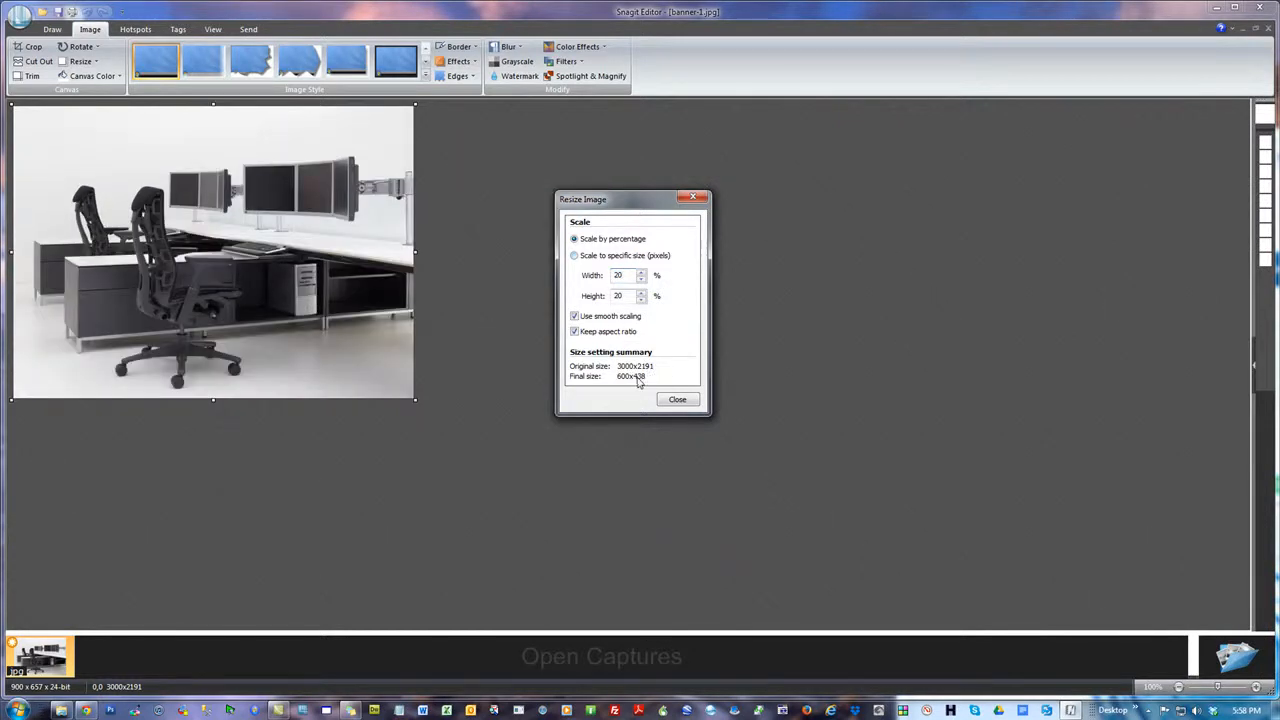
{"action": "double_click", "coordinate": [620, 274]}
{"action": "type", "text": "15"}
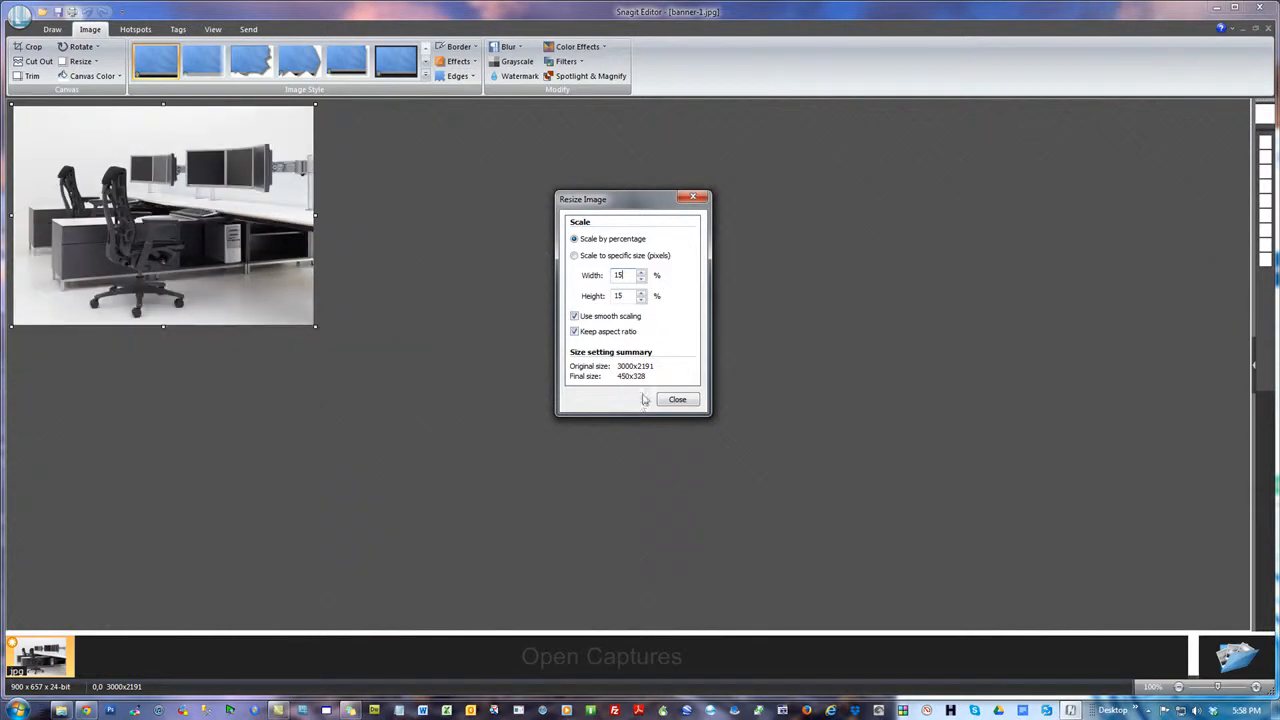
Raise the image scale gradually to 20%, comparing the resulting size with the recommended banner size
{"action": "left_click", "coordinate": [642, 272]}
{"action": "left_click", "coordinate": [642, 272]}
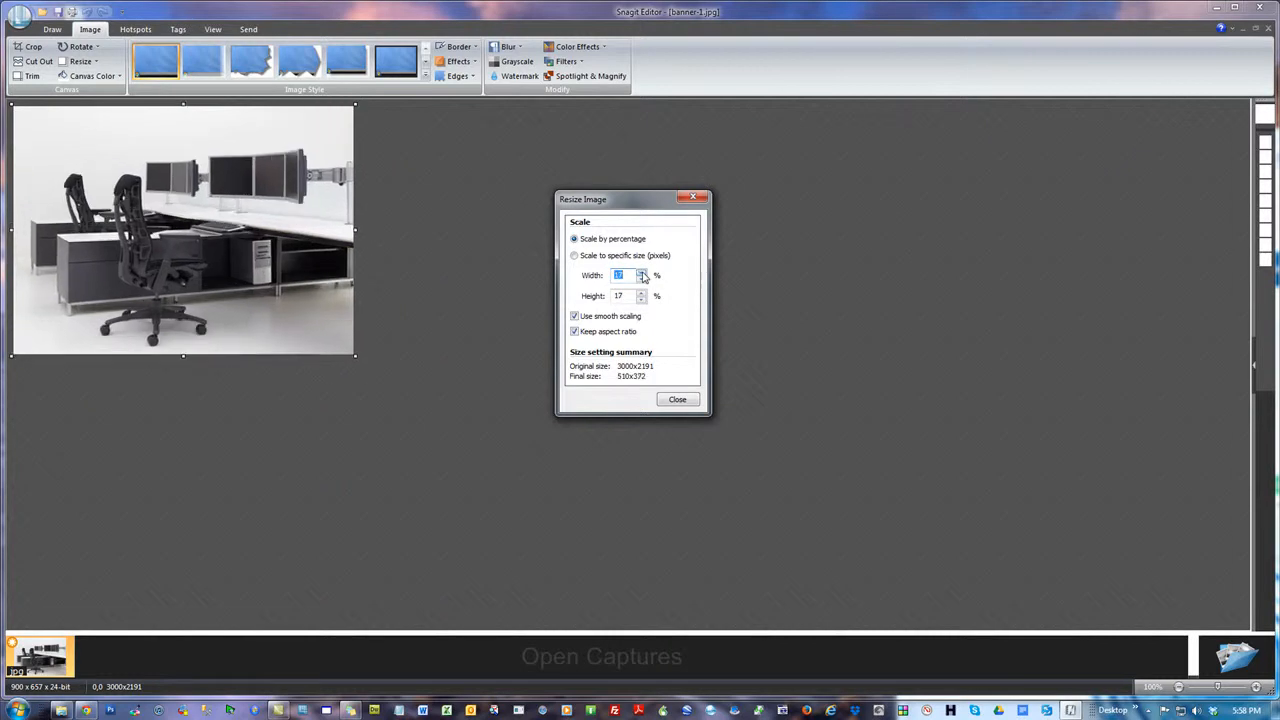
{"action": "left_click", "coordinate": [642, 272]}
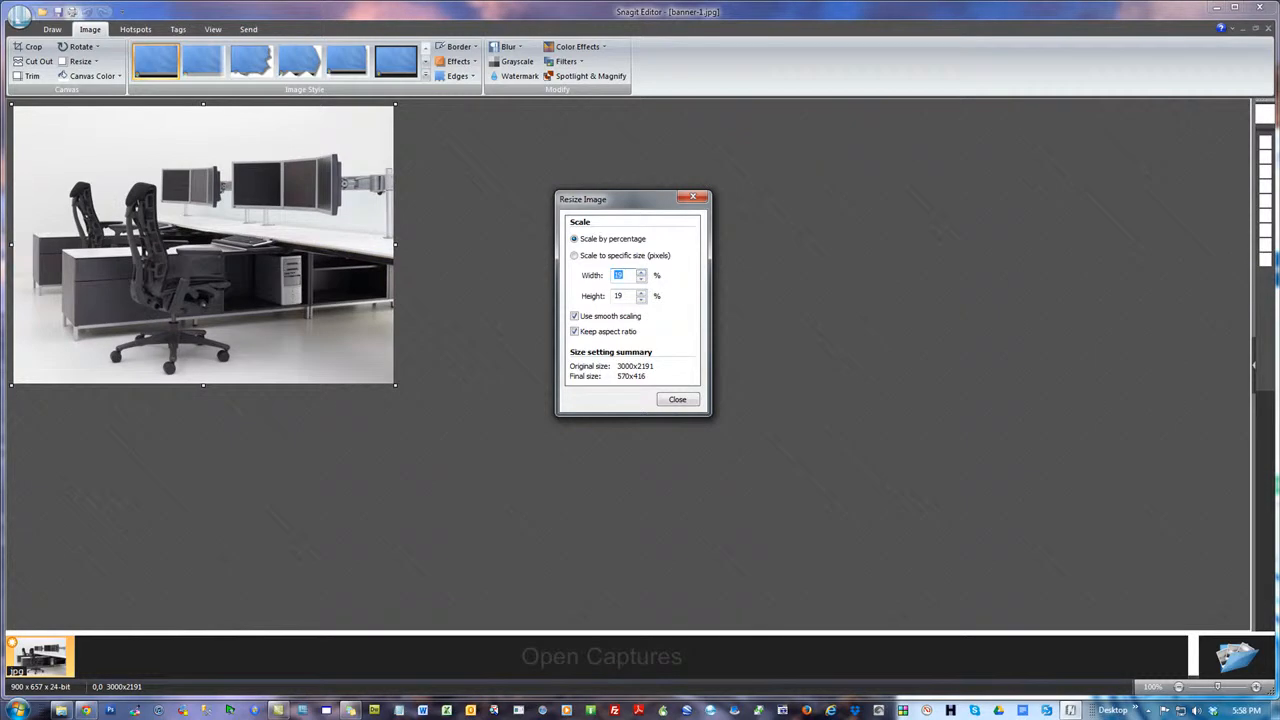
{"action": "key", "text": "alt+Tab"}
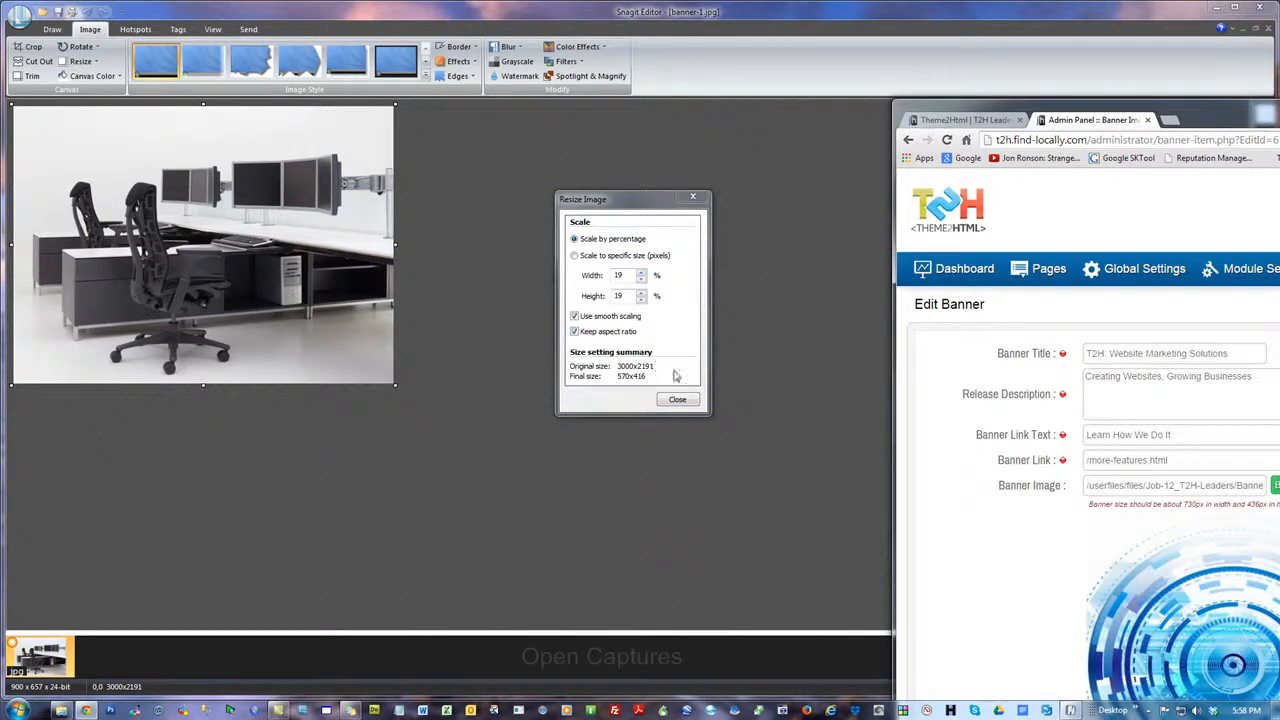
{"action": "left_click", "coordinate": [643, 275]}
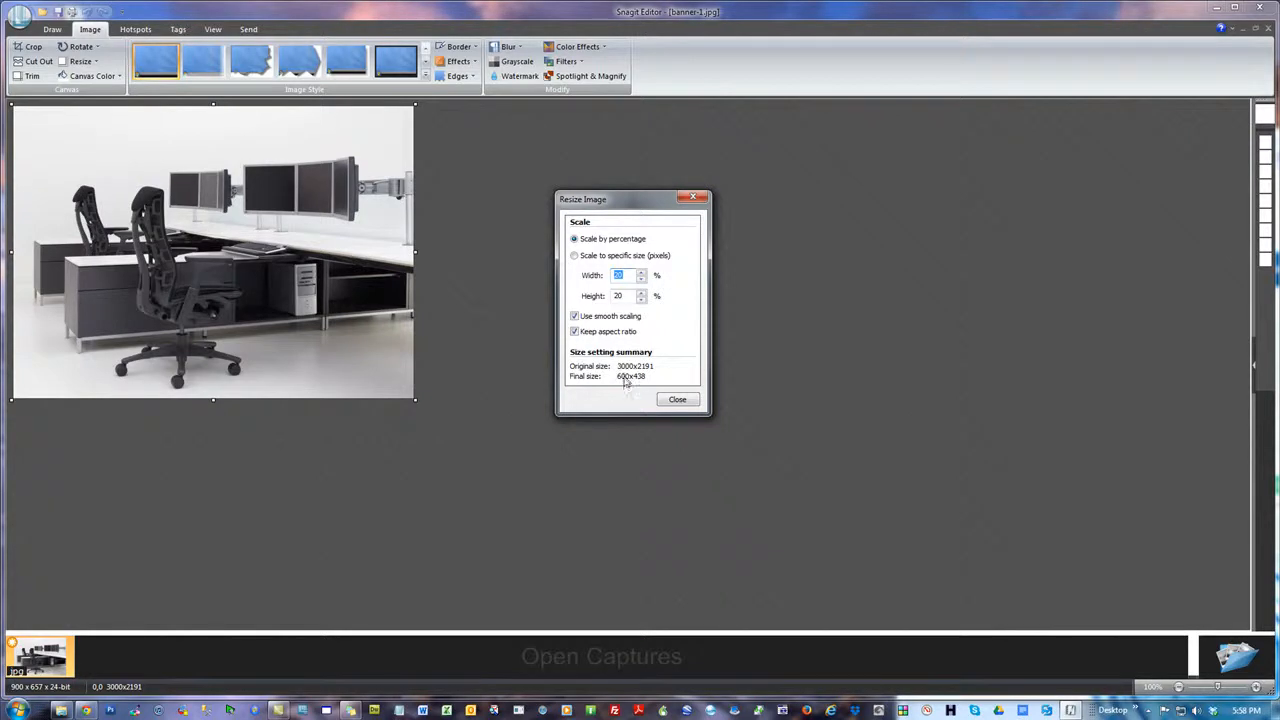
{"action": "key", "text": "alt+Tab"}
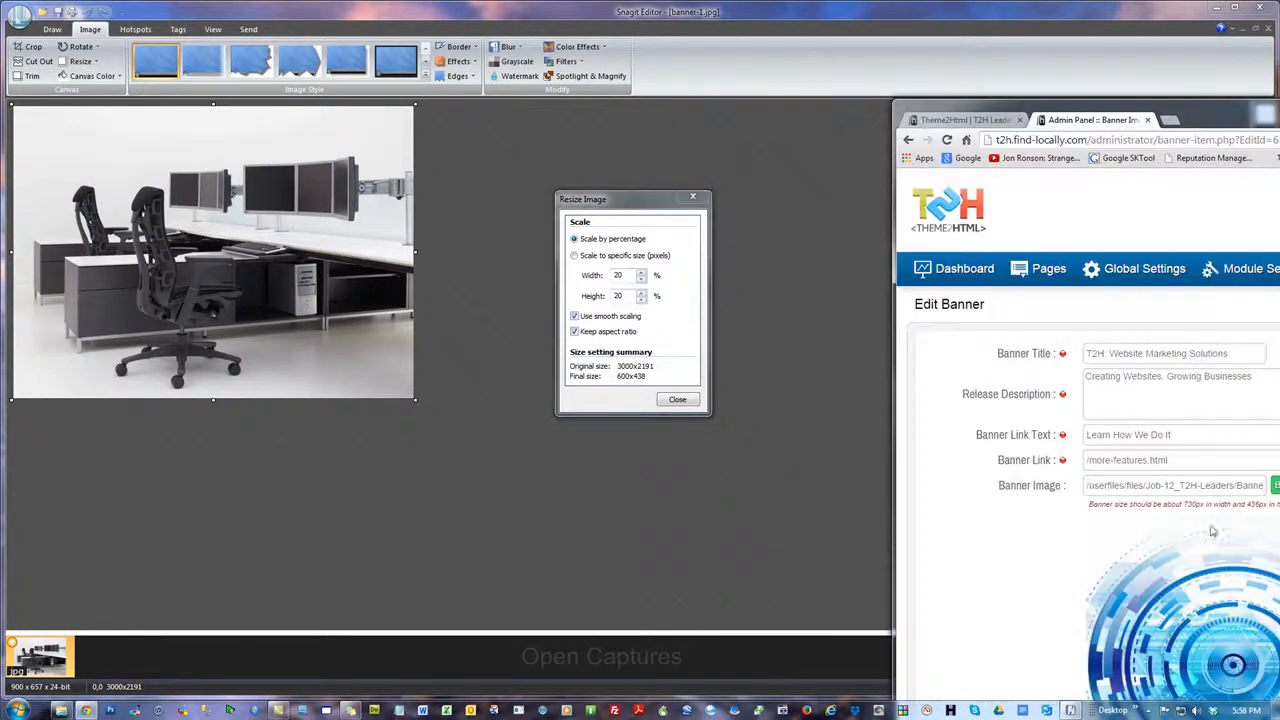
Highlight the recommended 730px width on the Edit Banner page and set the image scale to 25% for comparison
{"action": "left_click_drag", "start_coordinate": [1196, 505], "coordinate": [1185, 506]}
{"action": "double_click", "coordinate": [620, 275]}
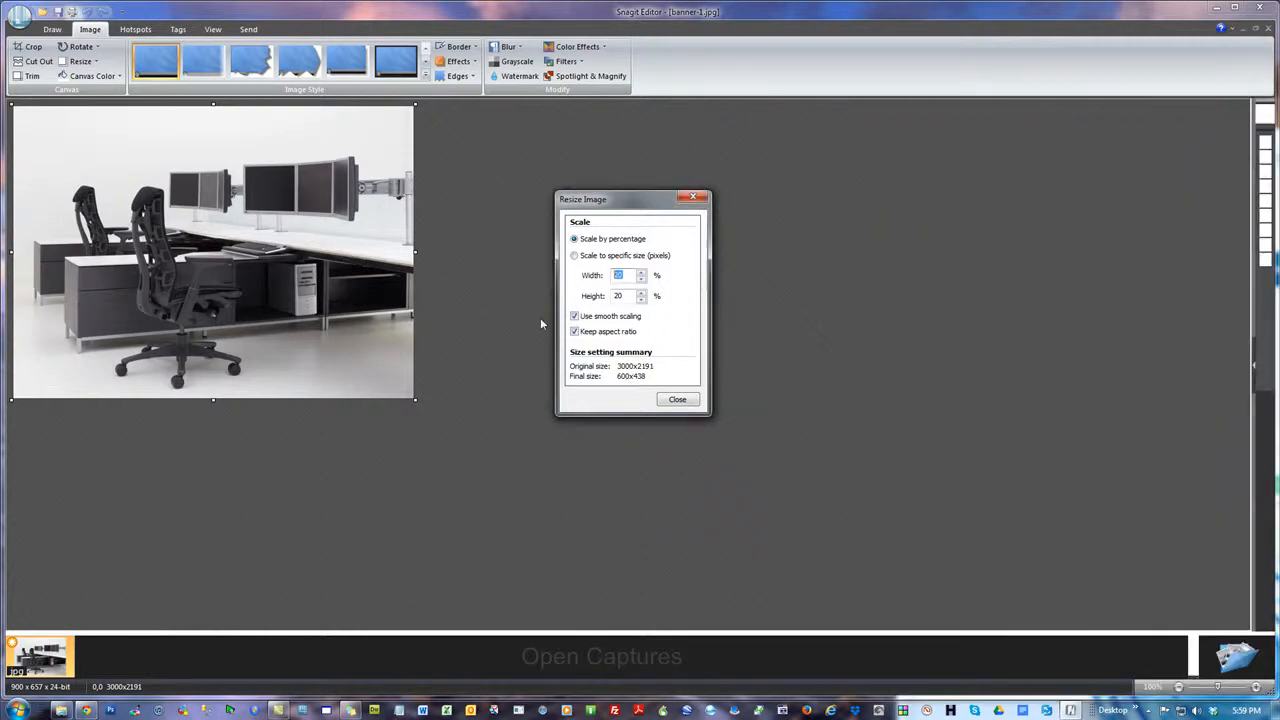
{"action": "type", "text": "25"}
{"action": "left_click", "coordinate": [1278, 235]}
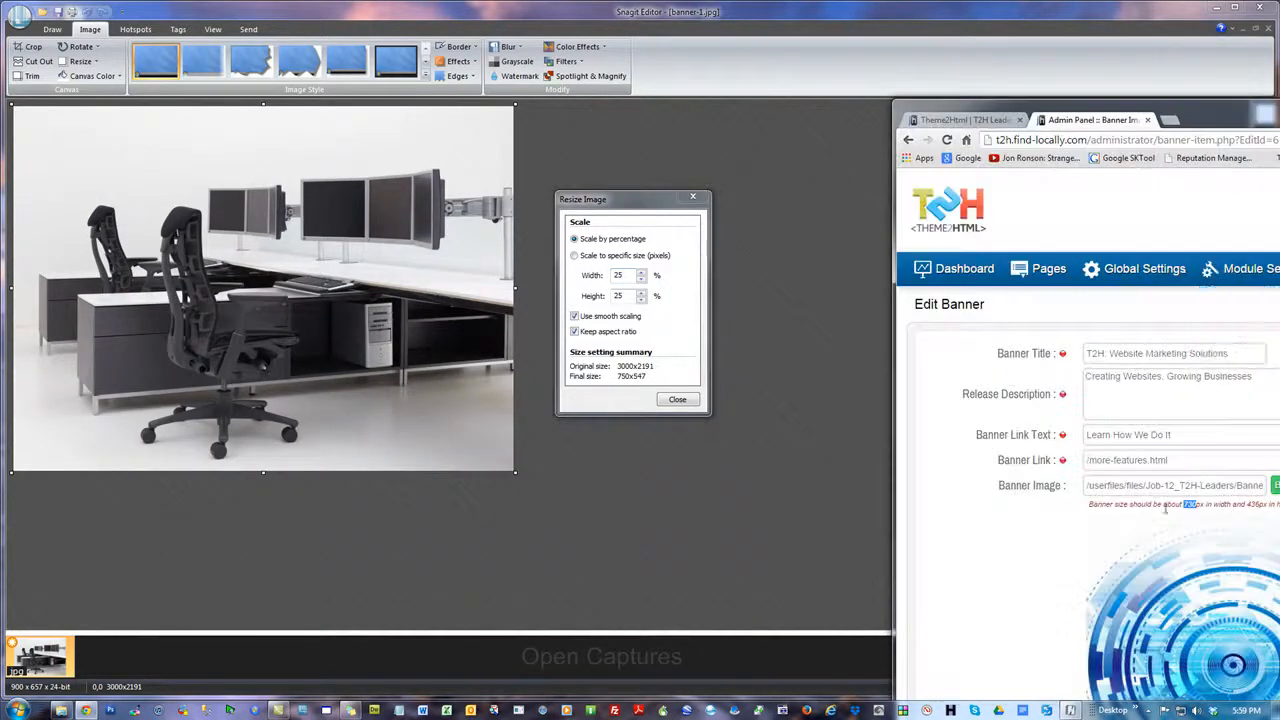
Try a 24% scale against the recommended size, and apply the resize to banner-1.jpg at 25%
{"action": "left_click", "coordinate": [631, 276]}
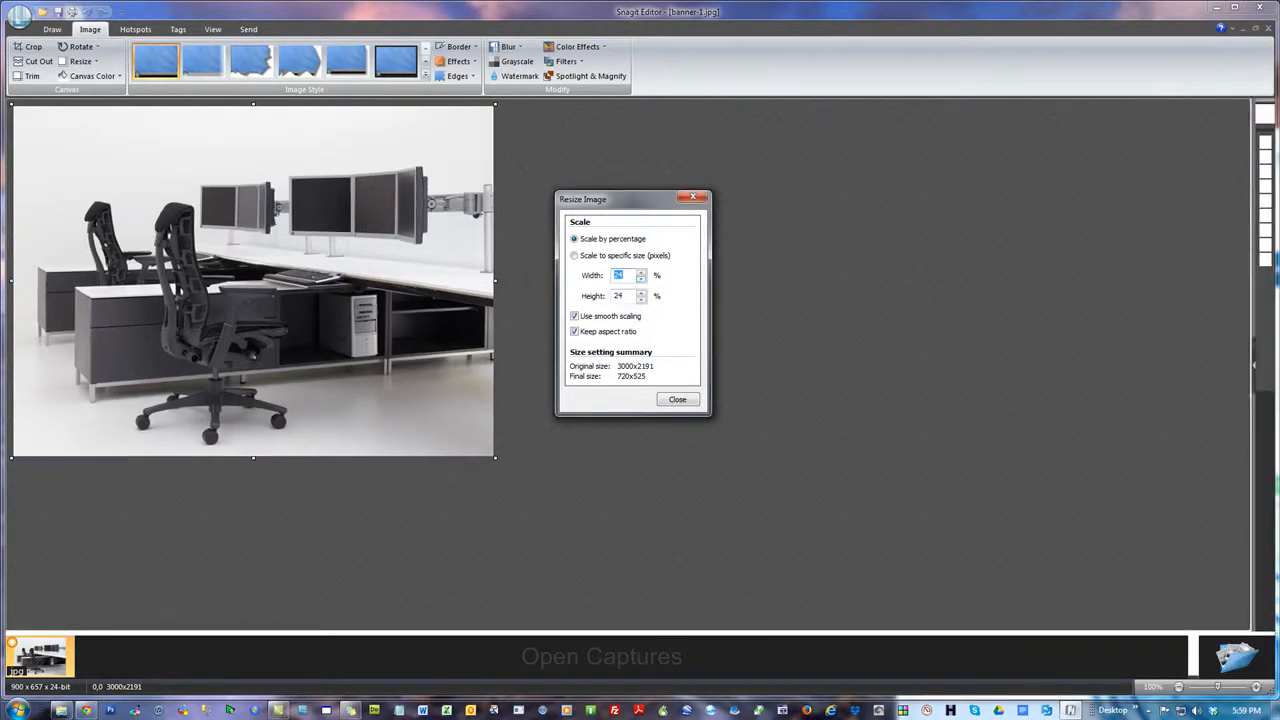
{"action": "left_click", "coordinate": [1277, 400]}
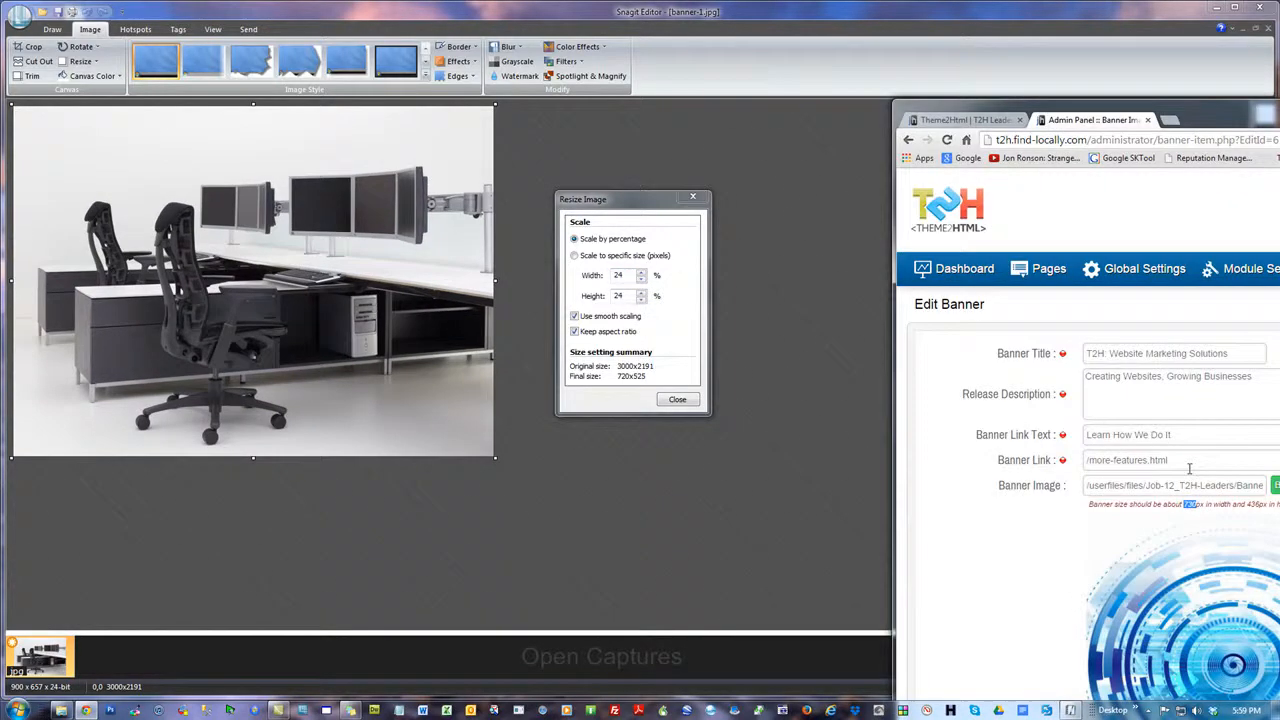
{"action": "left_click", "coordinate": [624, 276]}
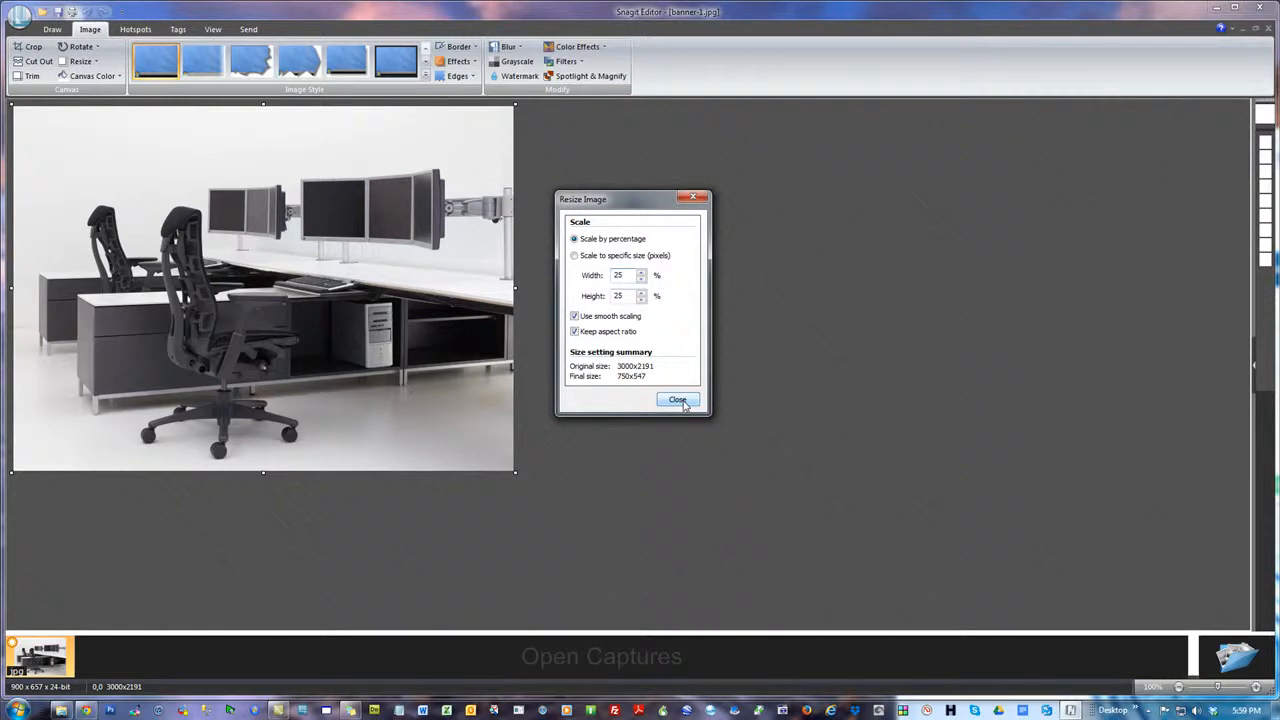
{"action": "left_click", "coordinate": [680, 401]}
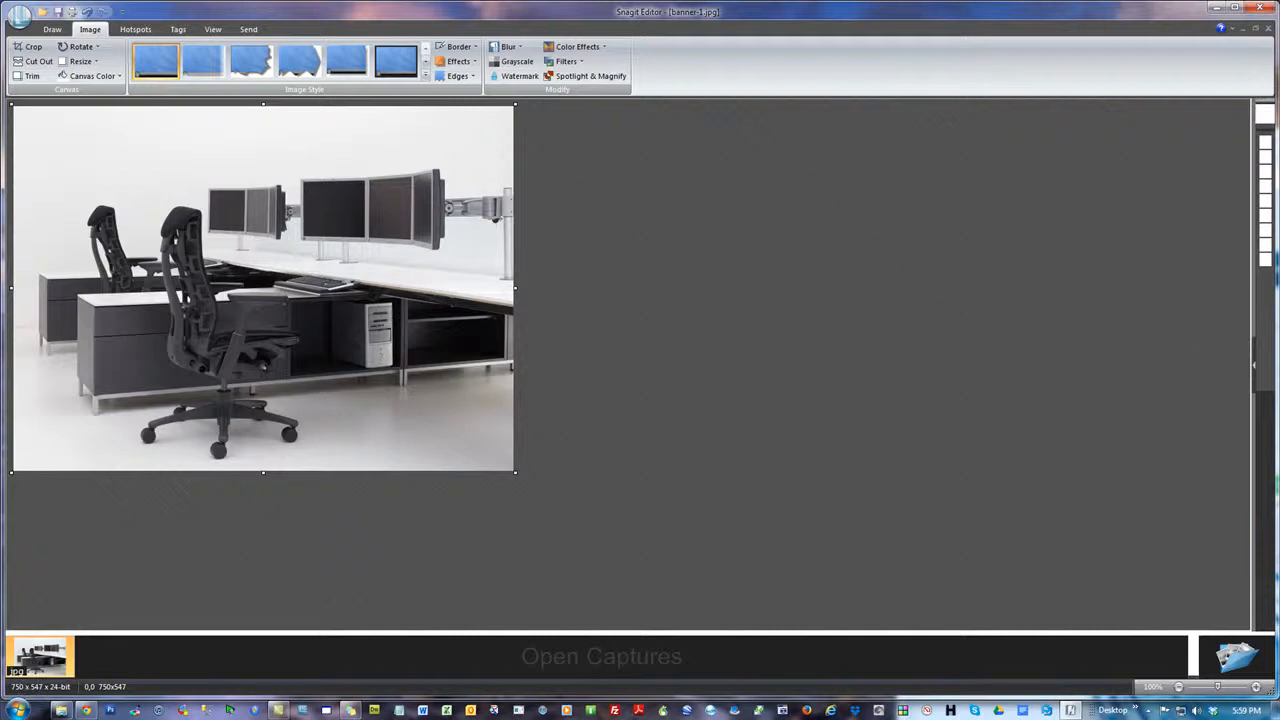
{"action": "key", "text": "alt+Tab"}
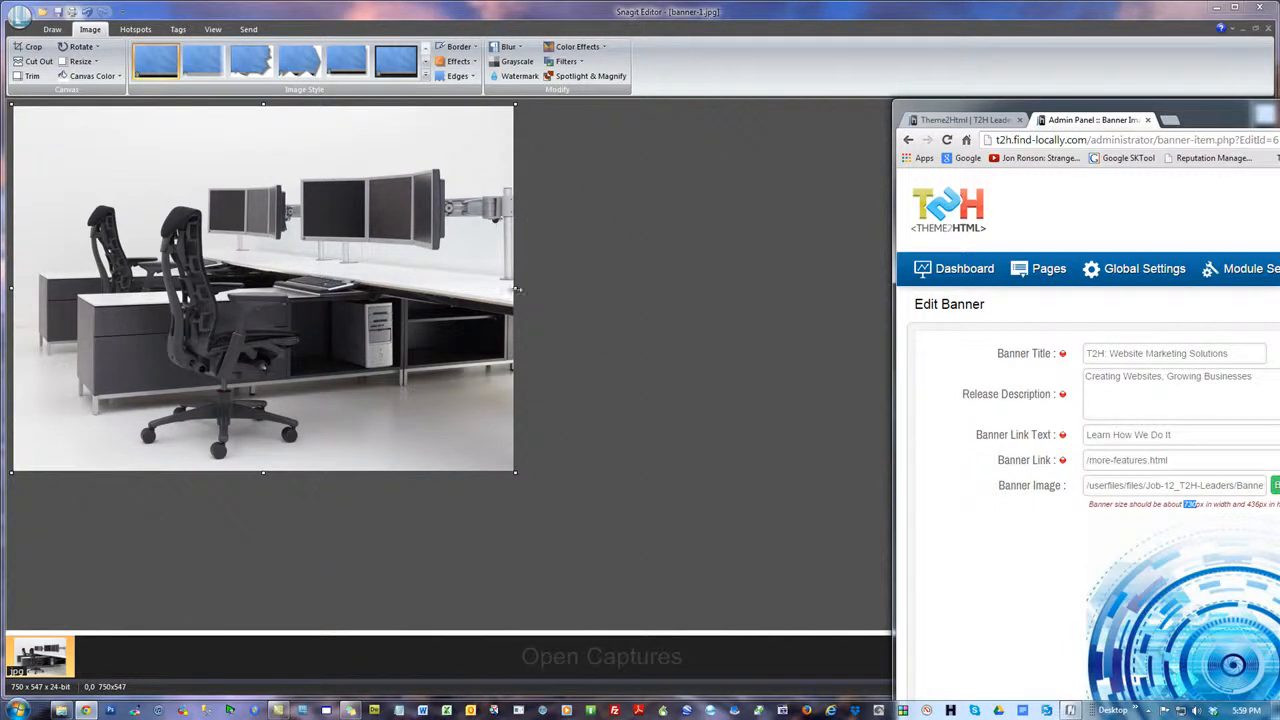
Try resizing banner-1.jpg to a specific width of 730 pixels with its aspect ratio kept, referring to the recommended banner size
{"action": "left_click", "coordinate": [79, 62]}
{"action": "left_click", "coordinate": [113, 80]}
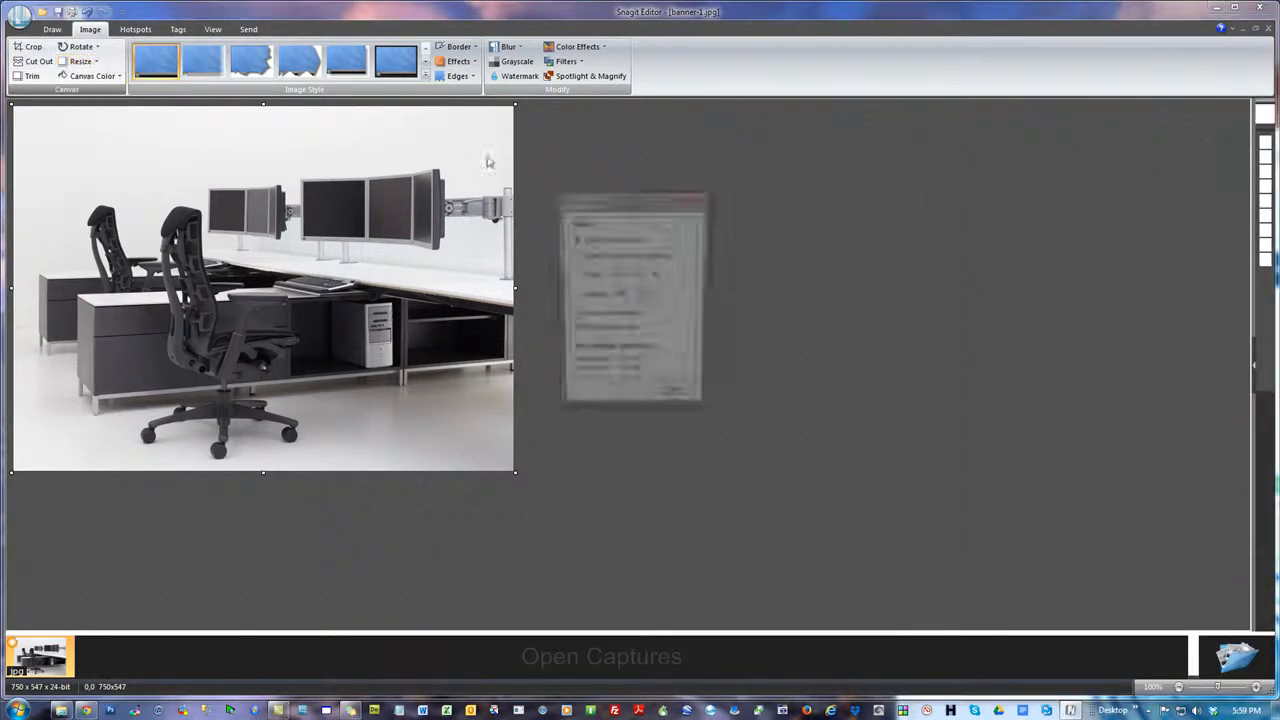
{"action": "key", "text": "alt+Tab"}
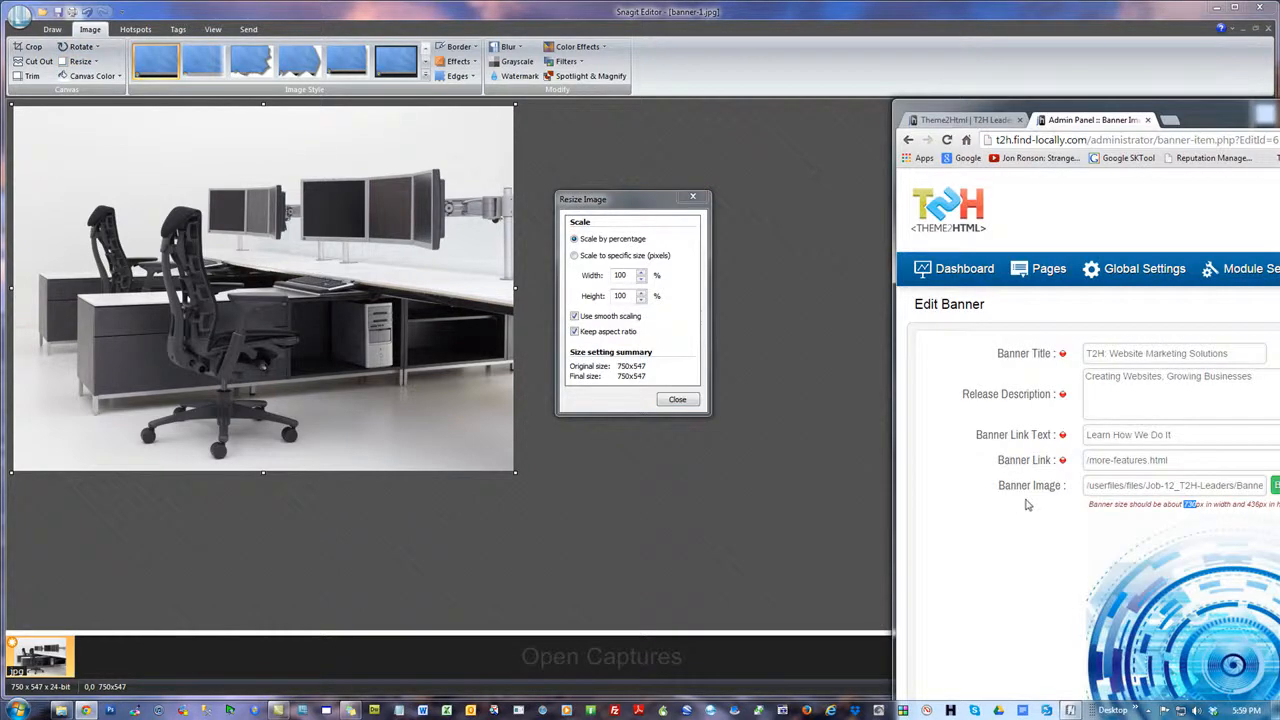
{"action": "left_click", "coordinate": [574, 255]}
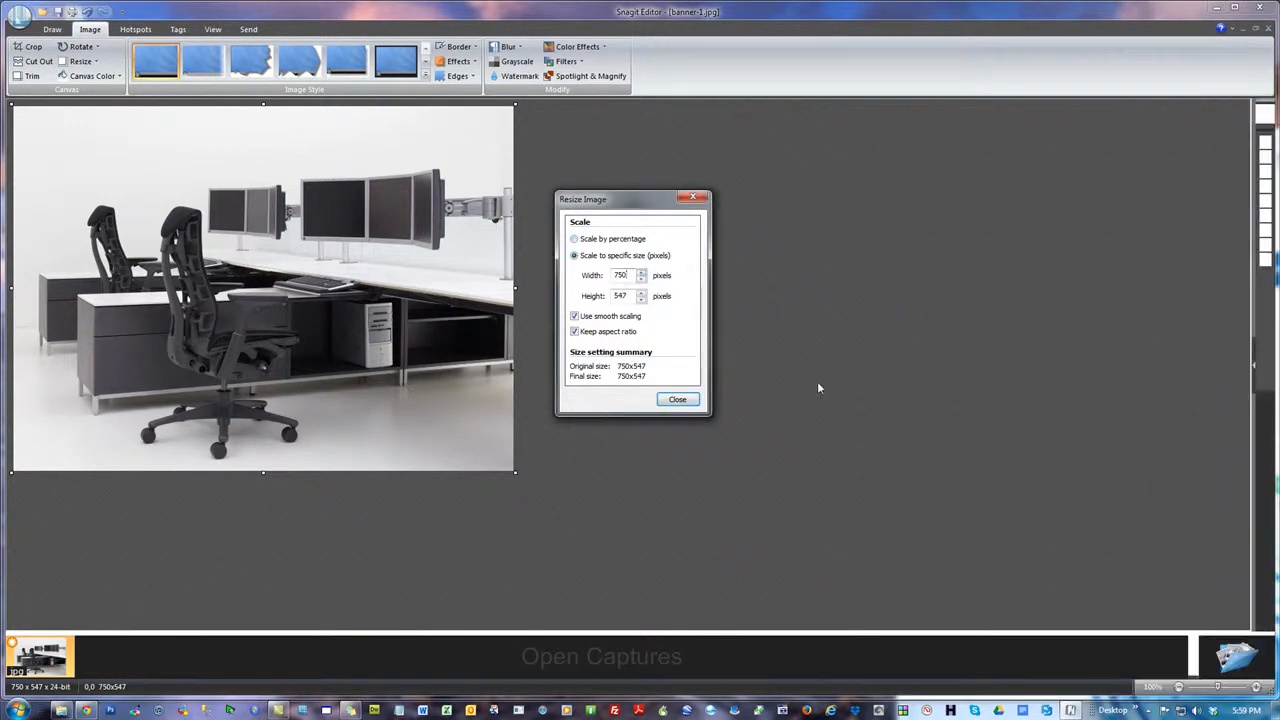
{"action": "key", "text": "BackSpace"}
{"action": "key", "text": "BackSpace"}
{"action": "type", "text": "30"}
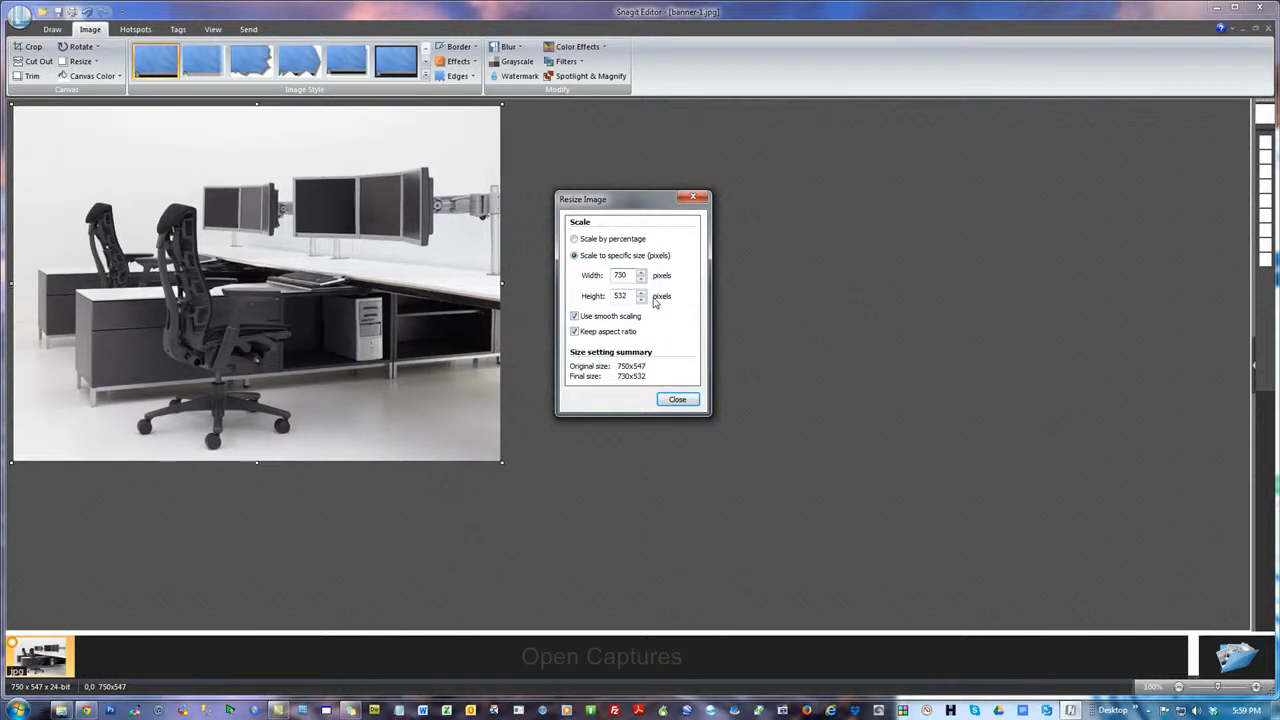
Try a height of 436 pixels, force the banner image to 730 x 436 without keeping the aspect ratio, and undo the resize
{"action": "double_click", "coordinate": [634, 296]}
{"action": "type", "text": "436"}
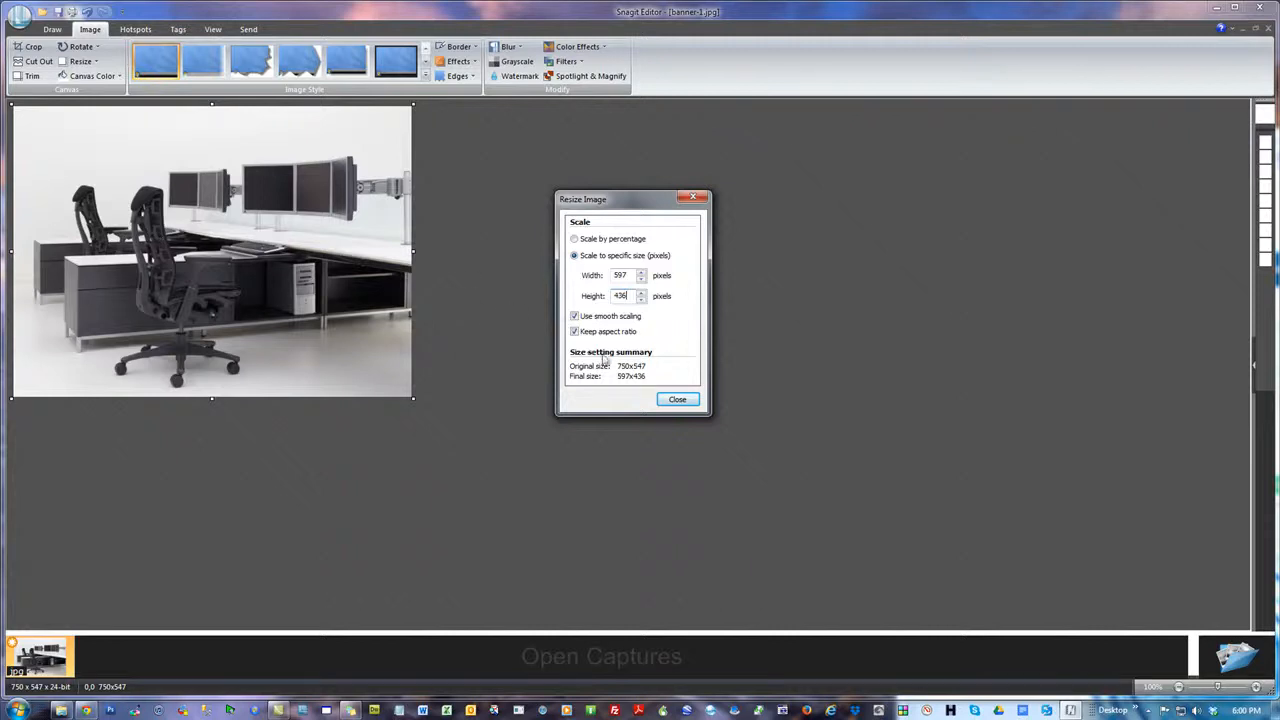
{"action": "left_click", "coordinate": [575, 333]}
{"action": "left_click", "coordinate": [1277, 375]}
{"action": "double_click", "coordinate": [625, 274]}
{"action": "type", "text": "730"}
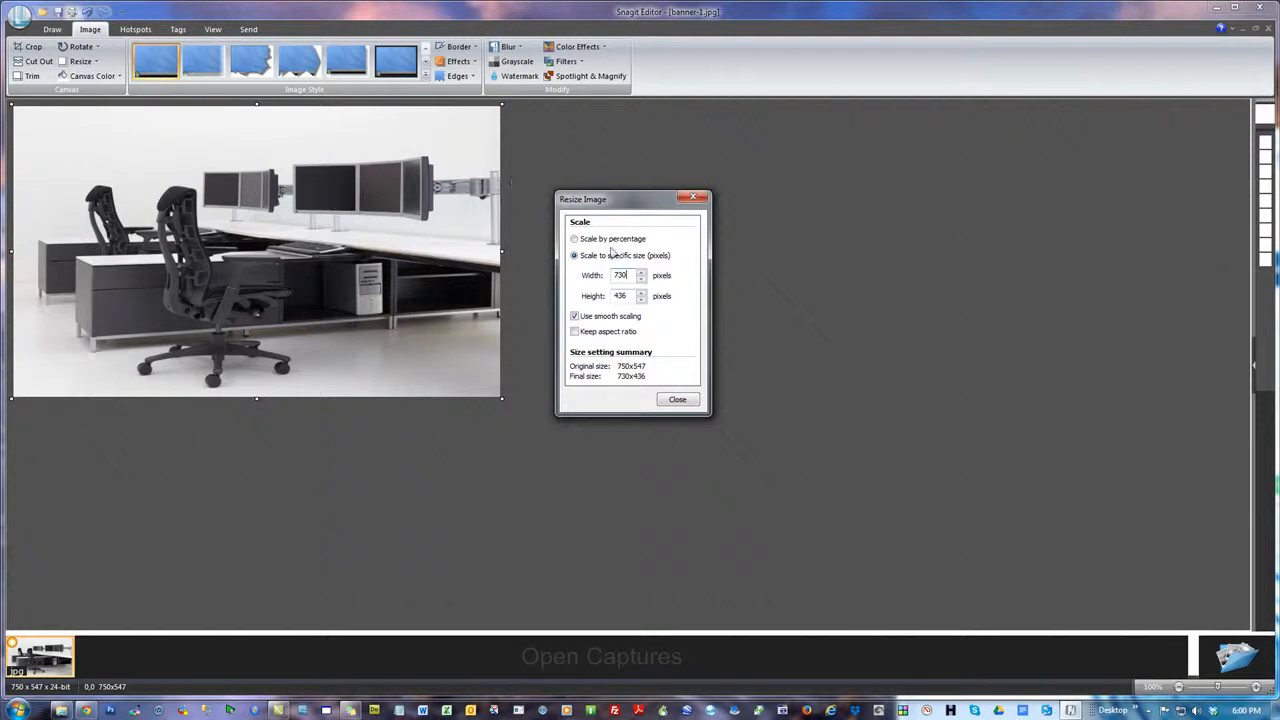
{"action": "left_click", "coordinate": [693, 197]}
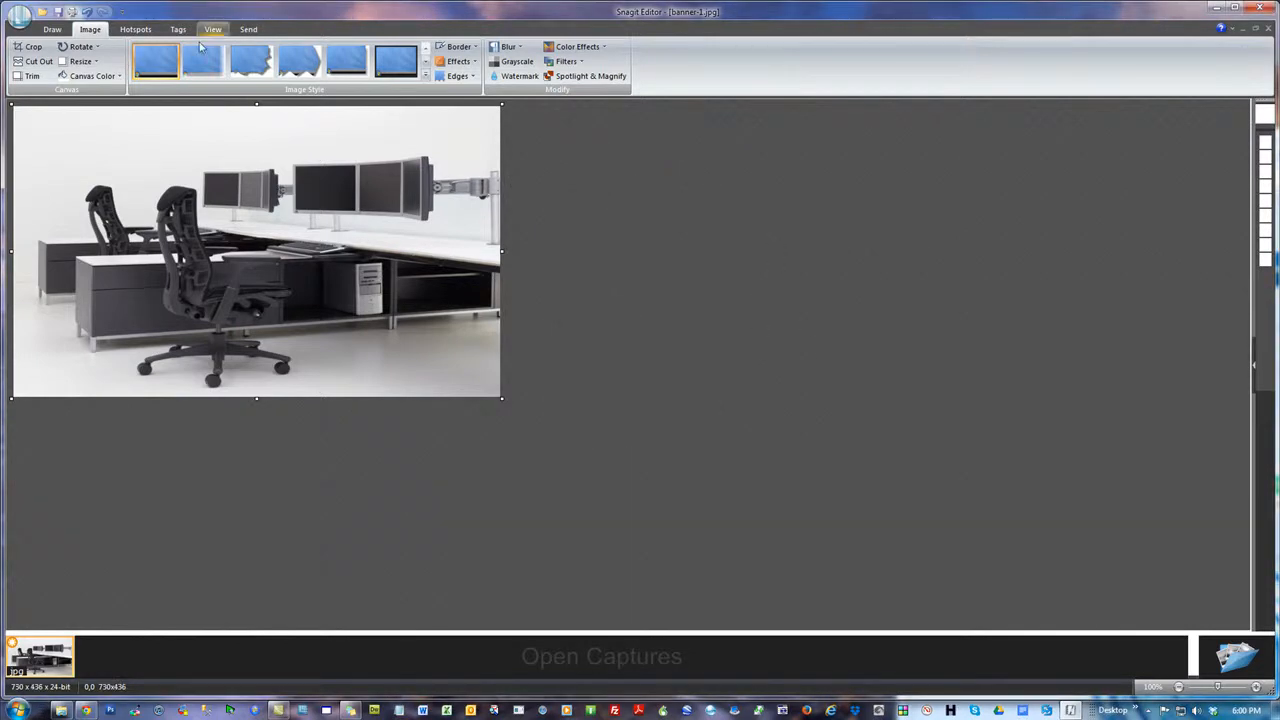
{"action": "left_click", "coordinate": [101, 12]}
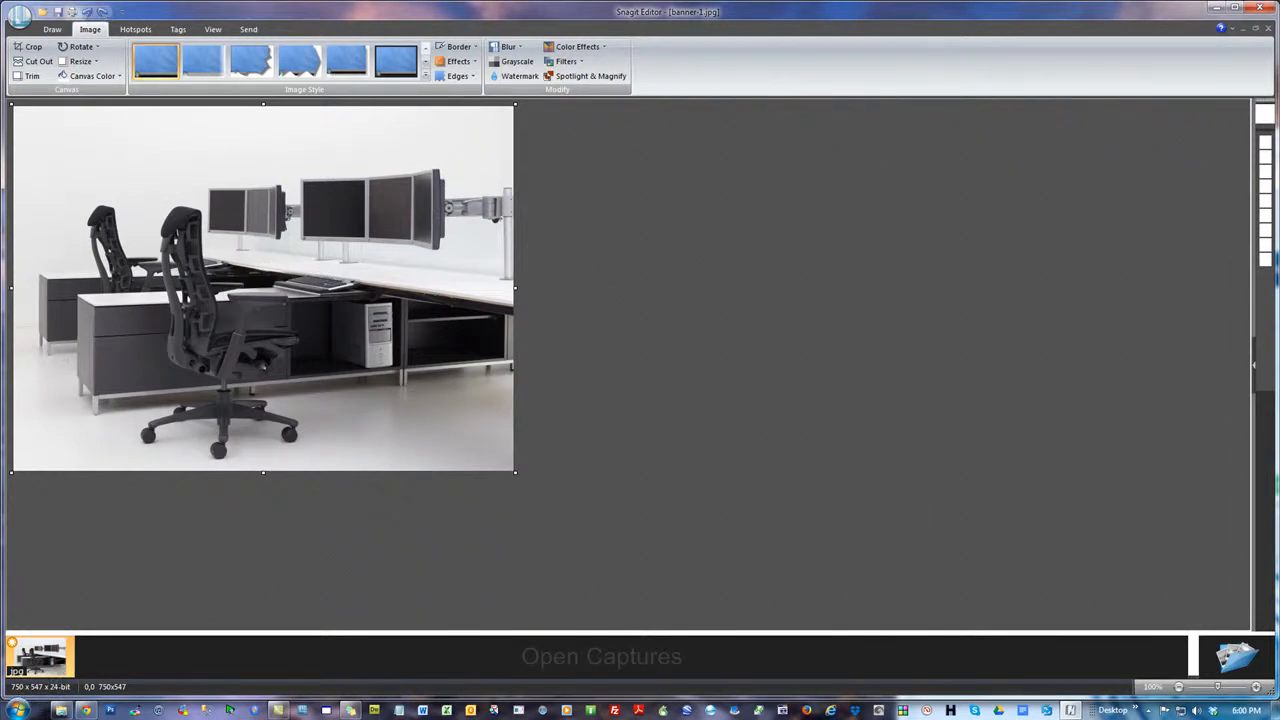
Crop the left edge of banner-1.jpg to a width of about 729 pixels, guided by the recommended banner size
{"action": "left_click", "coordinate": [86, 710]}
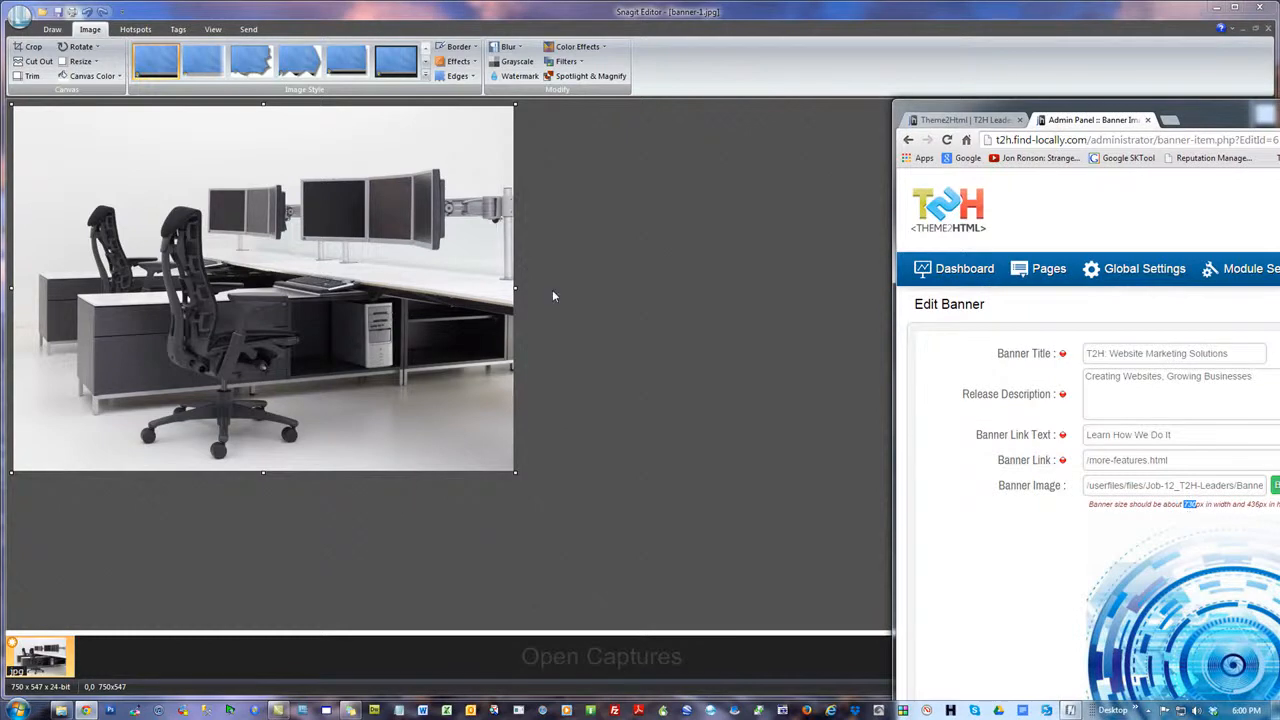
{"action": "left_click", "coordinate": [14, 289]}
{"action": "left_click_drag", "start_coordinate": [14, 289], "coordinate": [28, 288]}
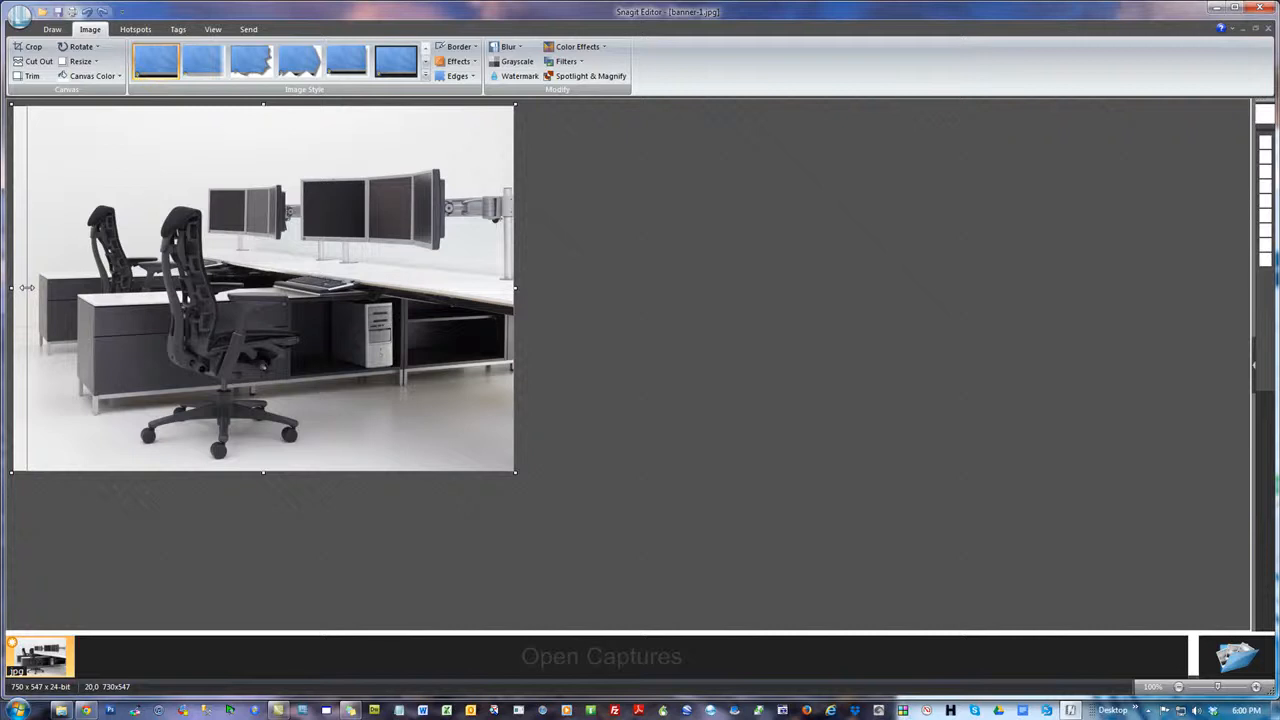
{"action": "left_click_drag", "start_coordinate": [26, 288], "coordinate": [12, 289]}
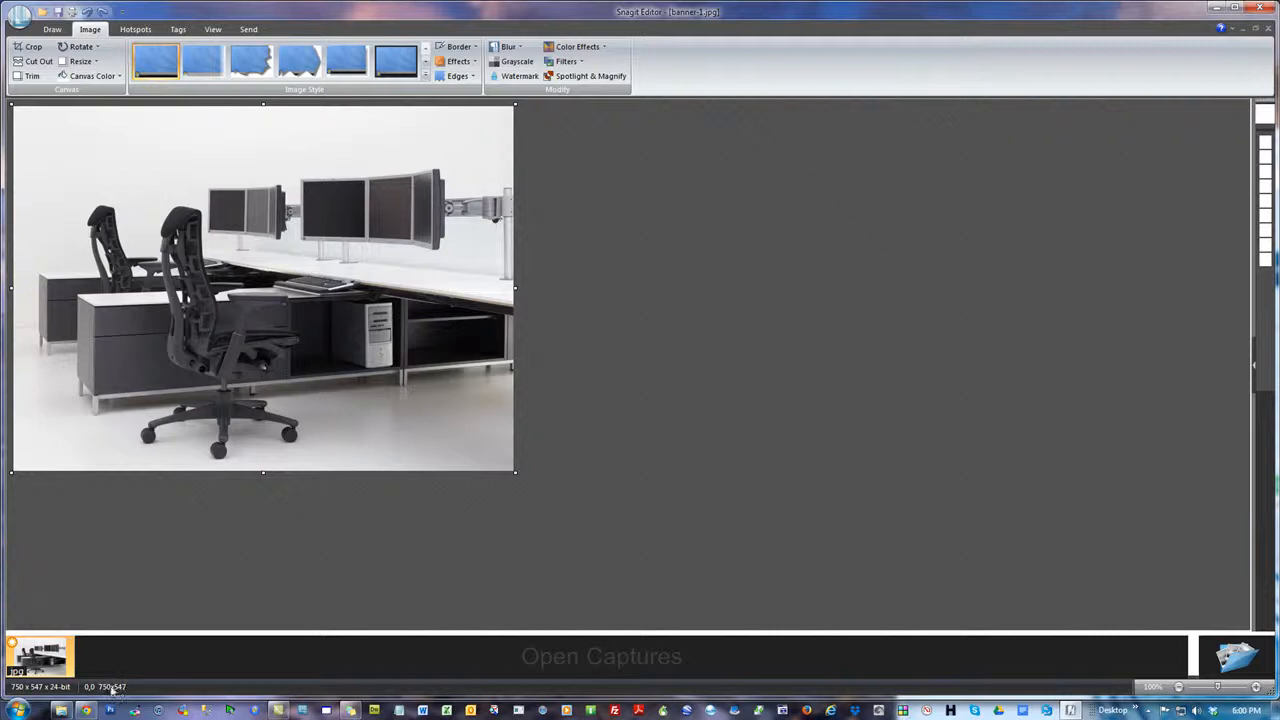
{"action": "left_click", "coordinate": [87, 710]}
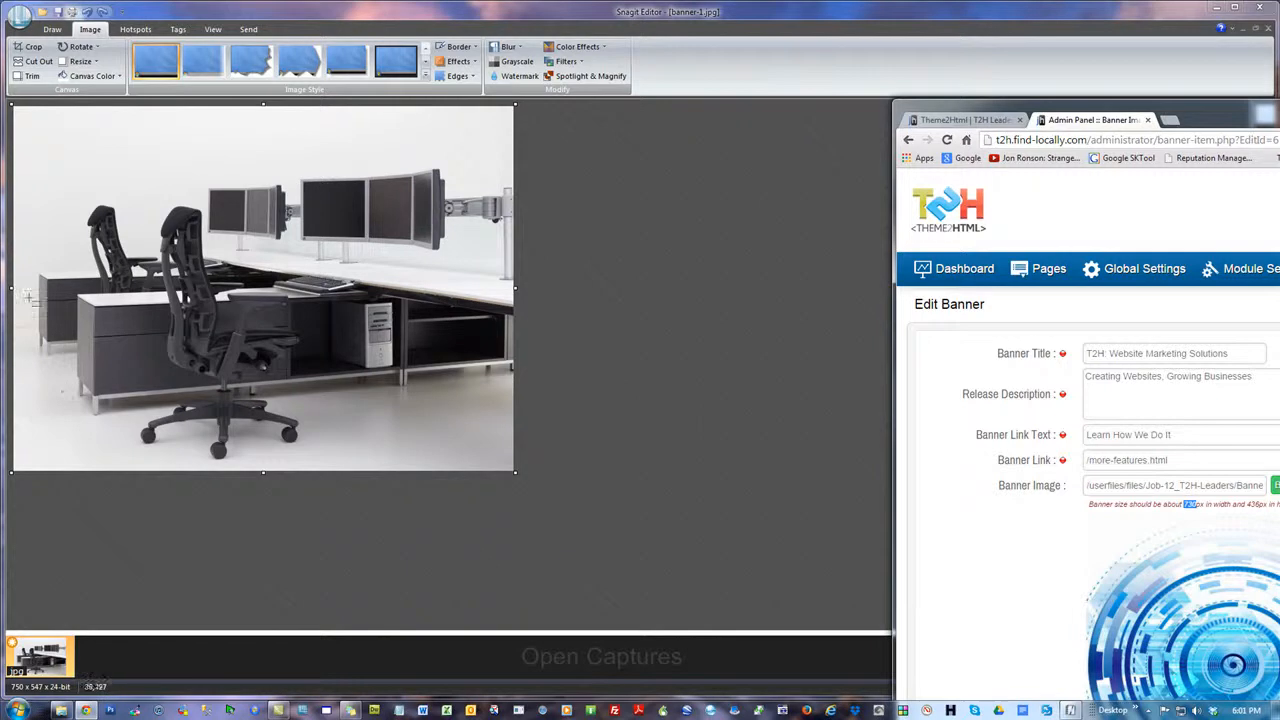
{"action": "left_click_drag", "start_coordinate": [10, 287], "coordinate": [26, 287]}
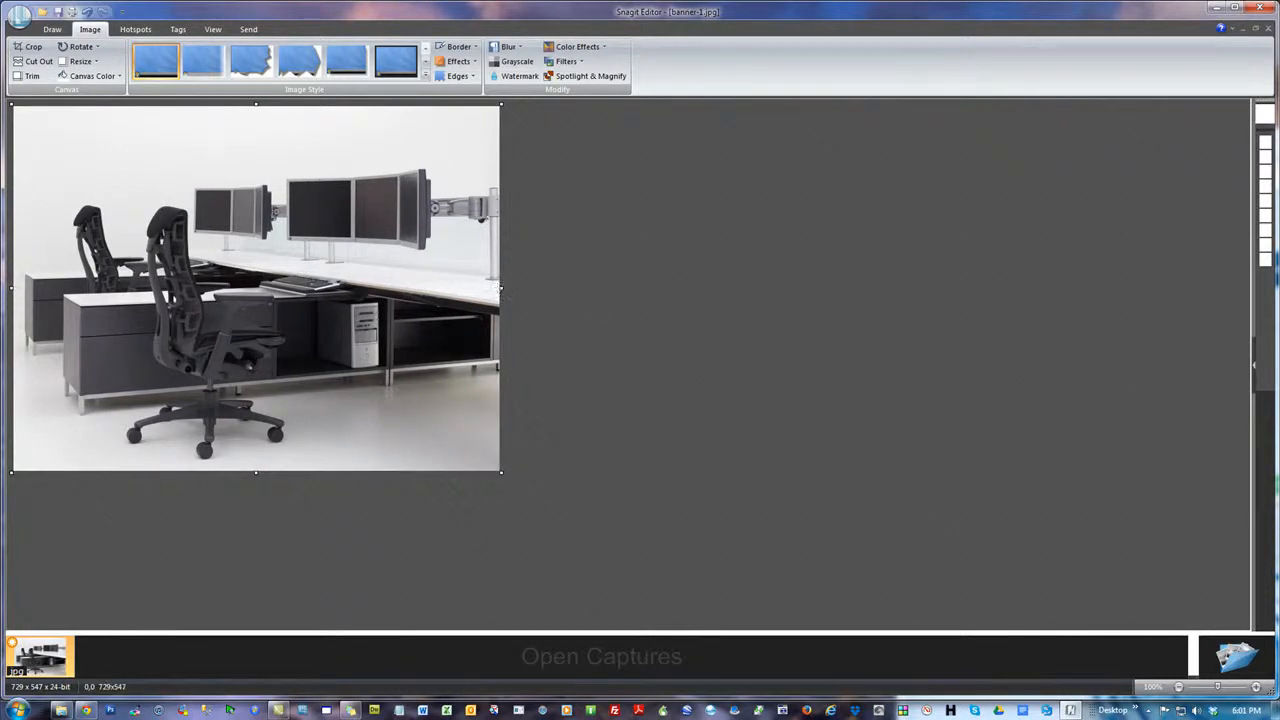
Crop the top and bottom edges of the banner image to a height of about 459 pixels
{"action": "key", "text": "alt+Tab"}
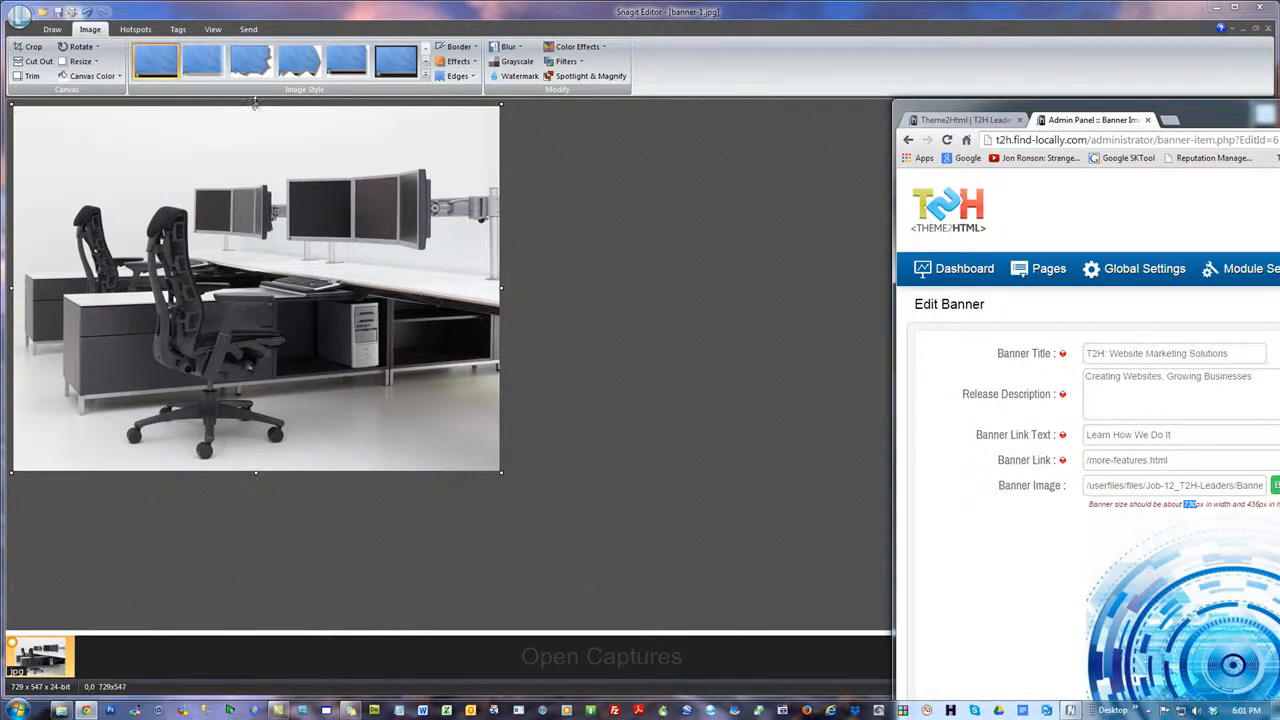
{"action": "left_click_drag", "start_coordinate": [255, 104], "coordinate": [252, 152]}
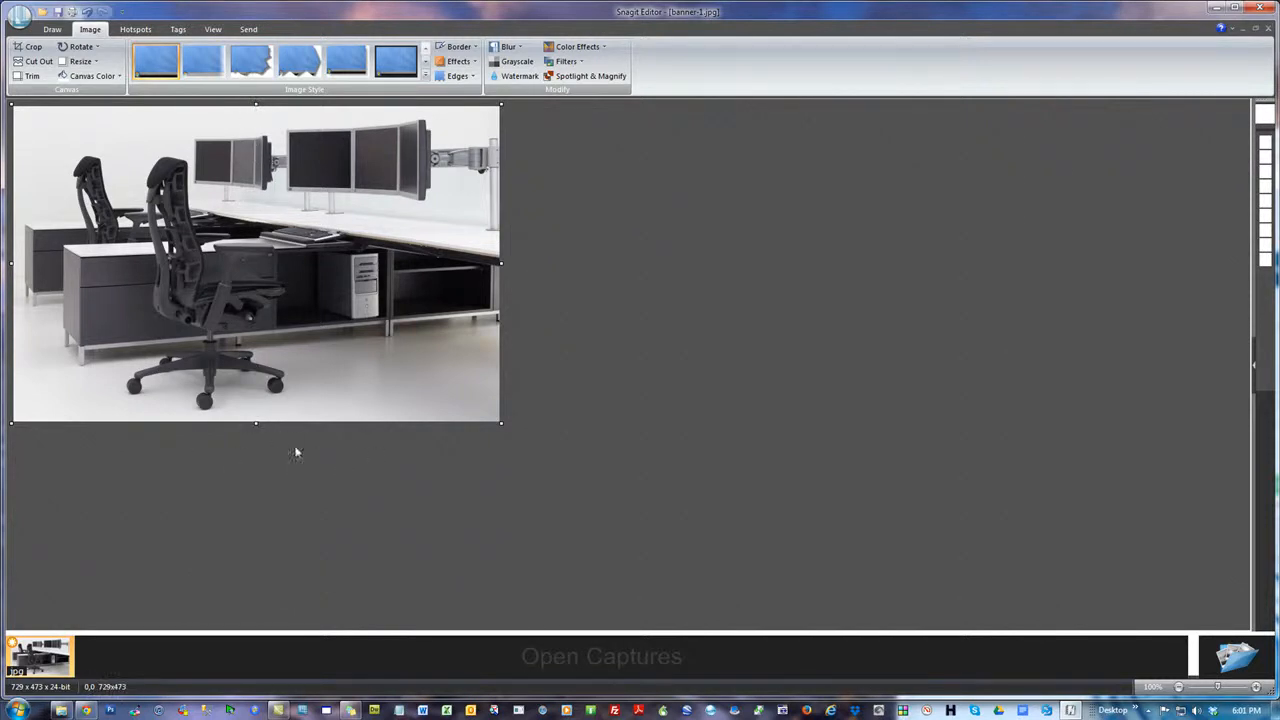
{"action": "left_click_drag", "start_coordinate": [255, 422], "coordinate": [256, 412]}
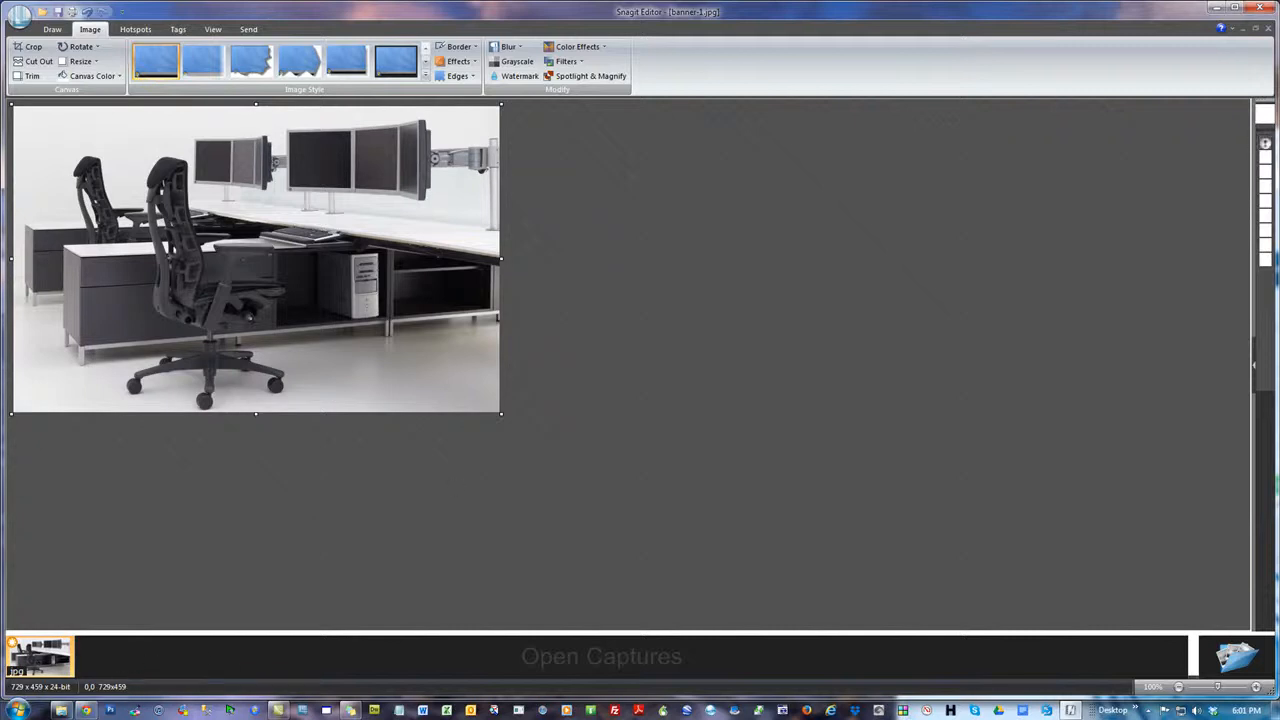
Trim the banner image's top and bottom edges further to a height of about 435 pixels, and save it
{"action": "key", "text": "alt+Tab"}
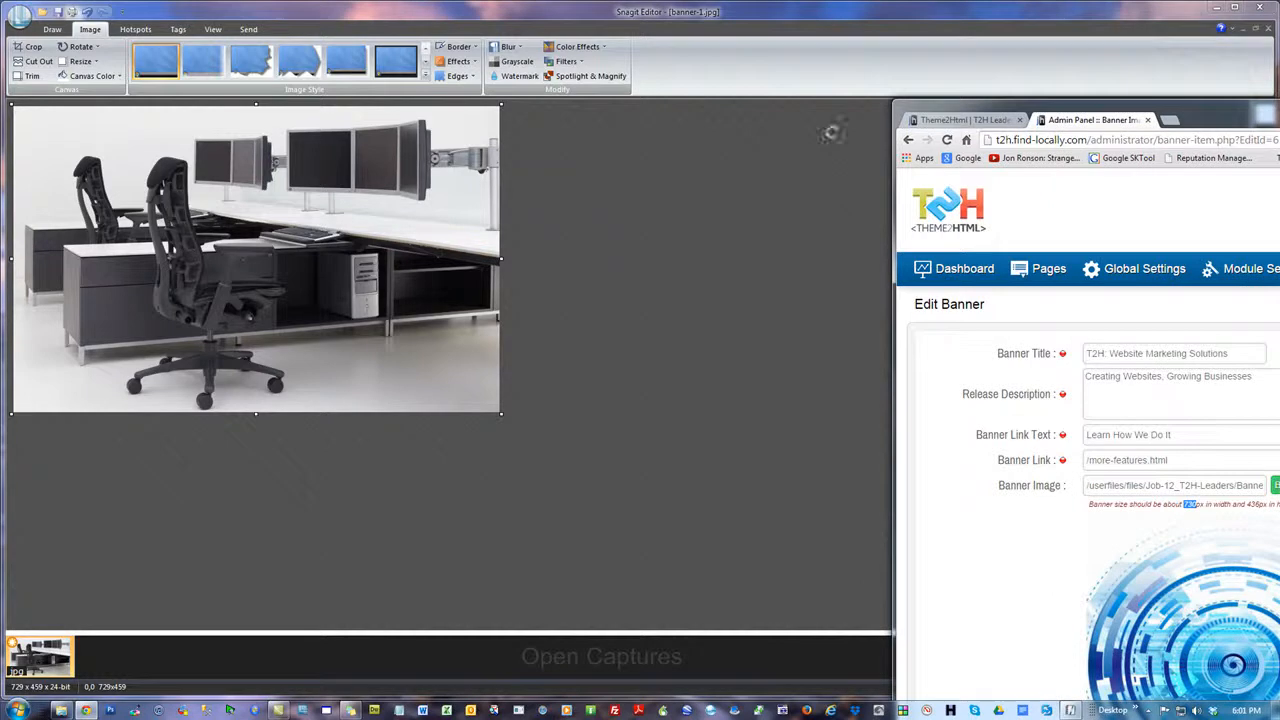
{"action": "left_click", "coordinate": [256, 110]}
{"action": "left_click_drag", "start_coordinate": [256, 110], "coordinate": [255, 118]}
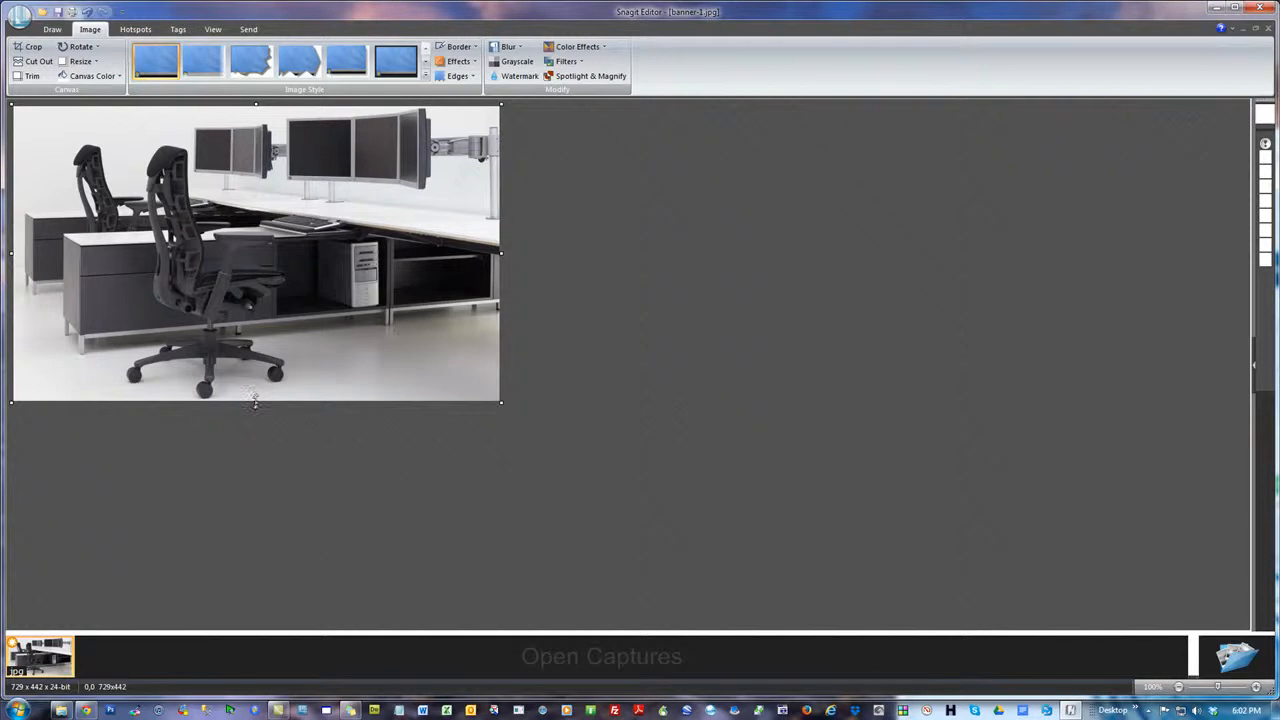
{"action": "left_click_drag", "start_coordinate": [255, 402], "coordinate": [261, 397]}
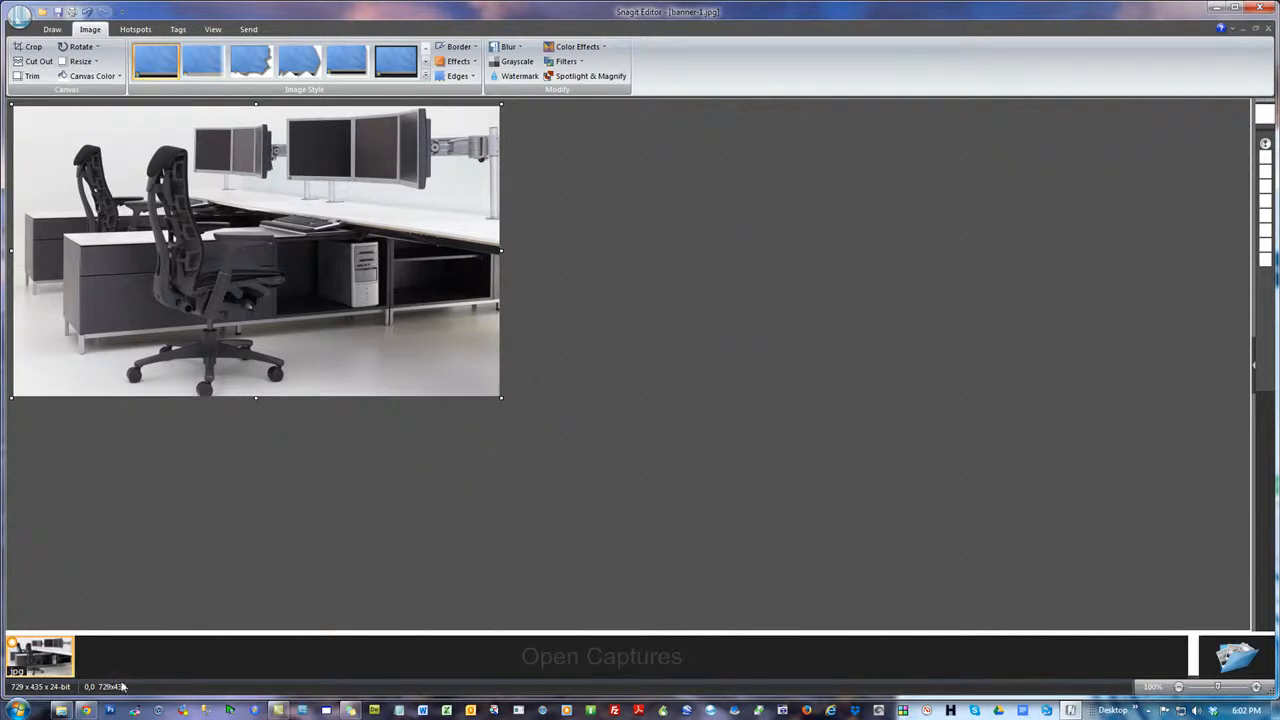
{"action": "key", "text": "alt+Tab"}
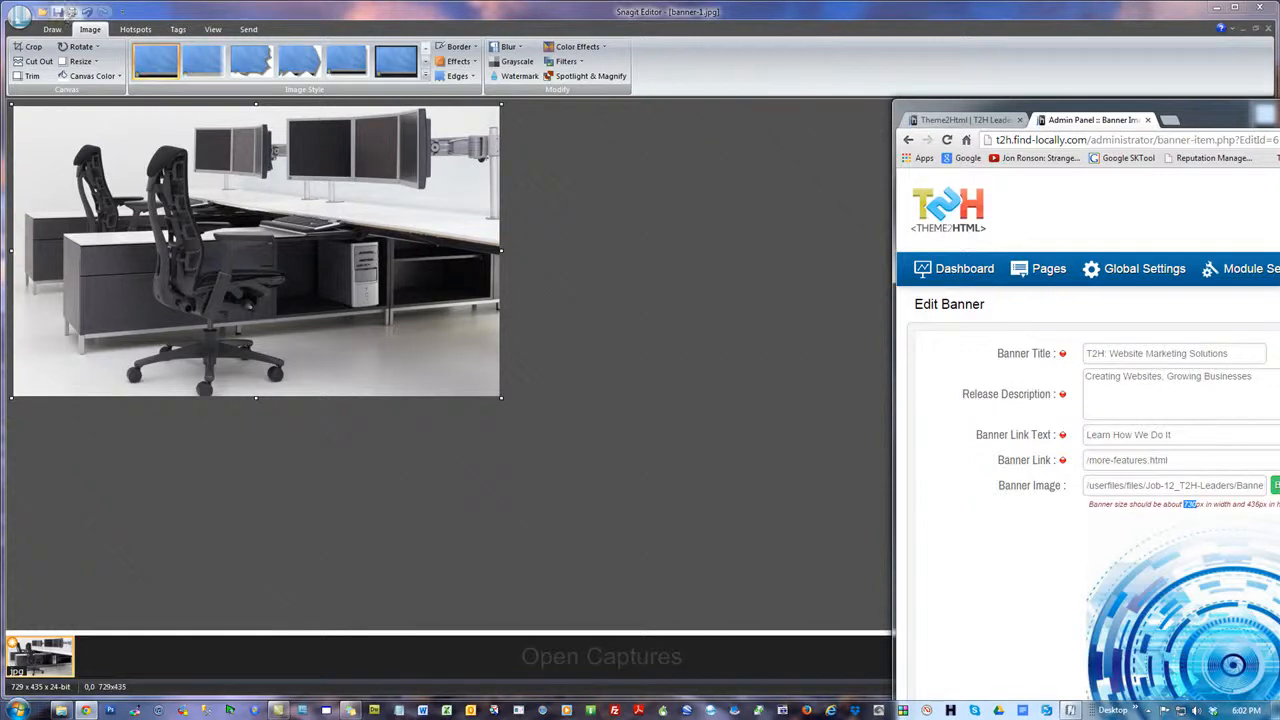
{"action": "left_click", "coordinate": [57, 13]}
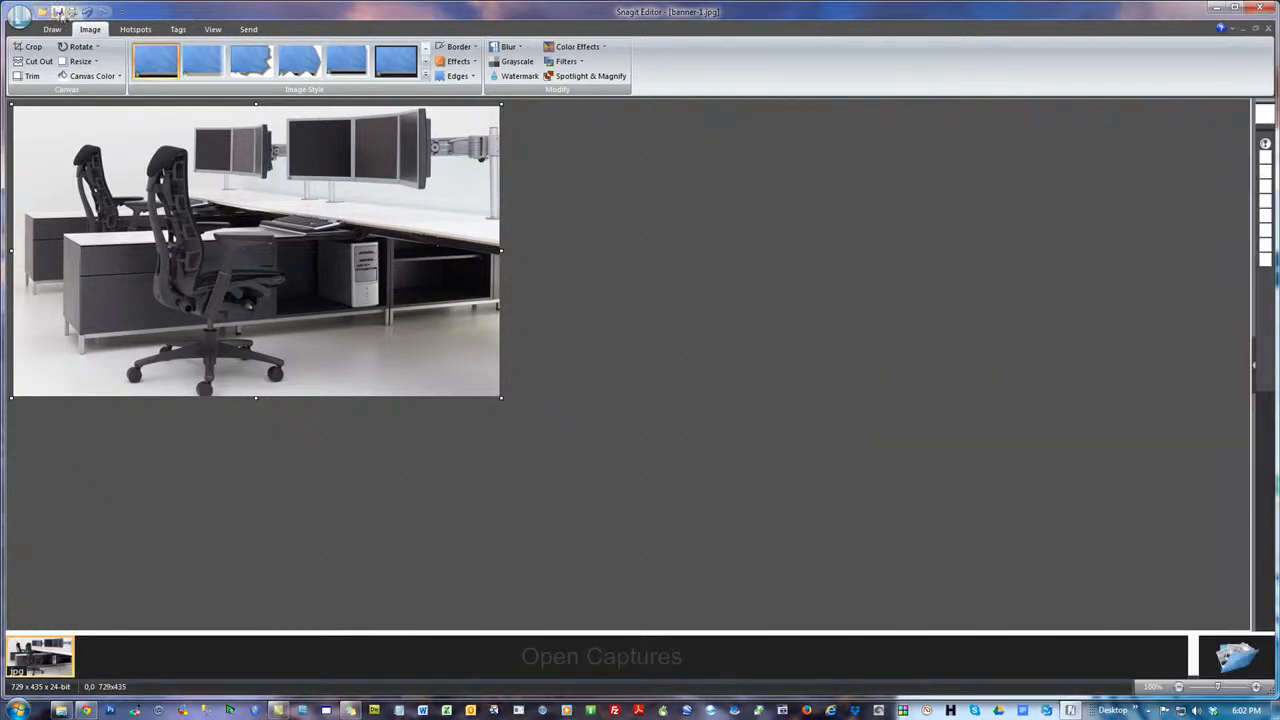
Resize the cropped banner image to exactly 730 x 436 pixels without keeping the aspect ratio, and save it
{"action": "left_click", "coordinate": [81, 62]}
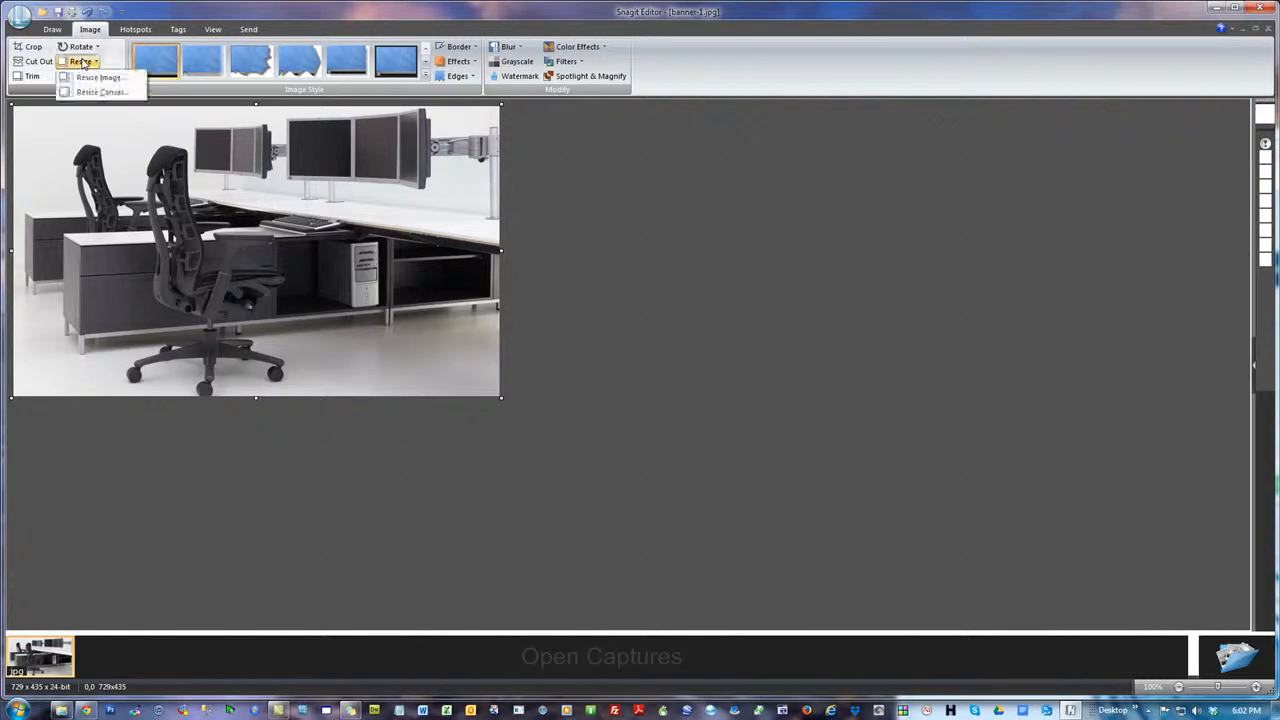
{"action": "left_click", "coordinate": [92, 77]}
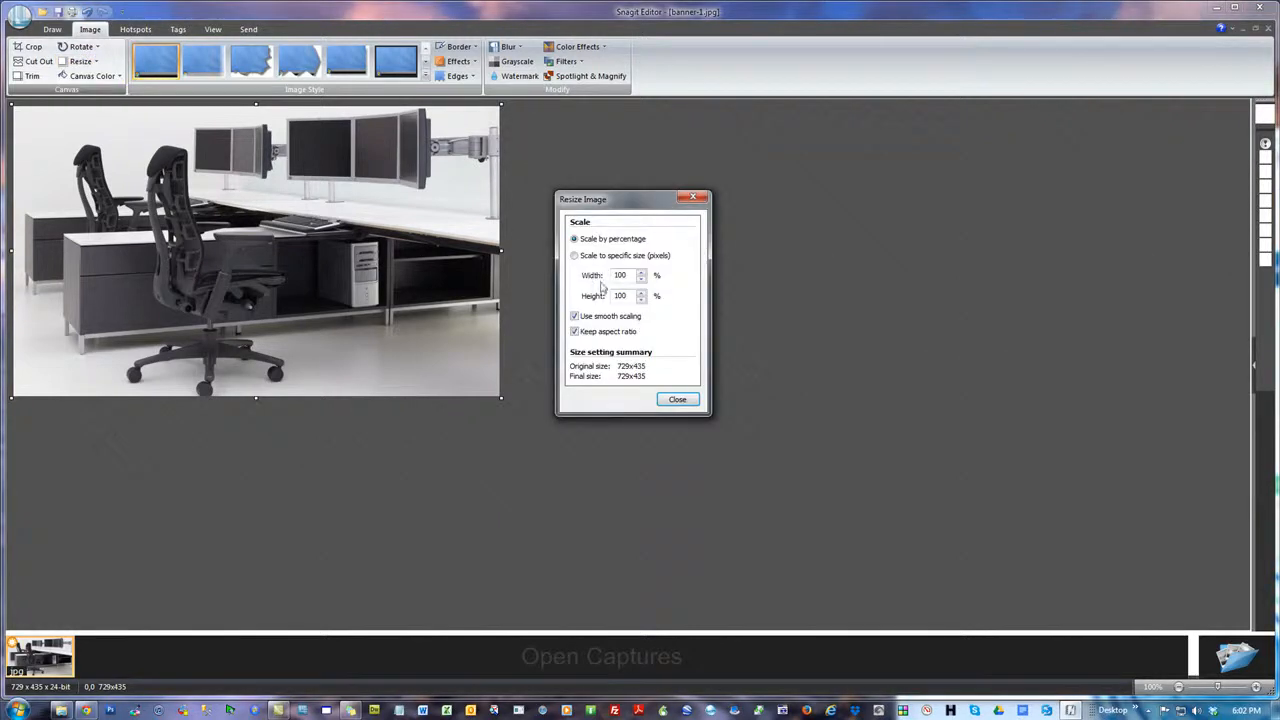
{"action": "left_click", "coordinate": [575, 256]}
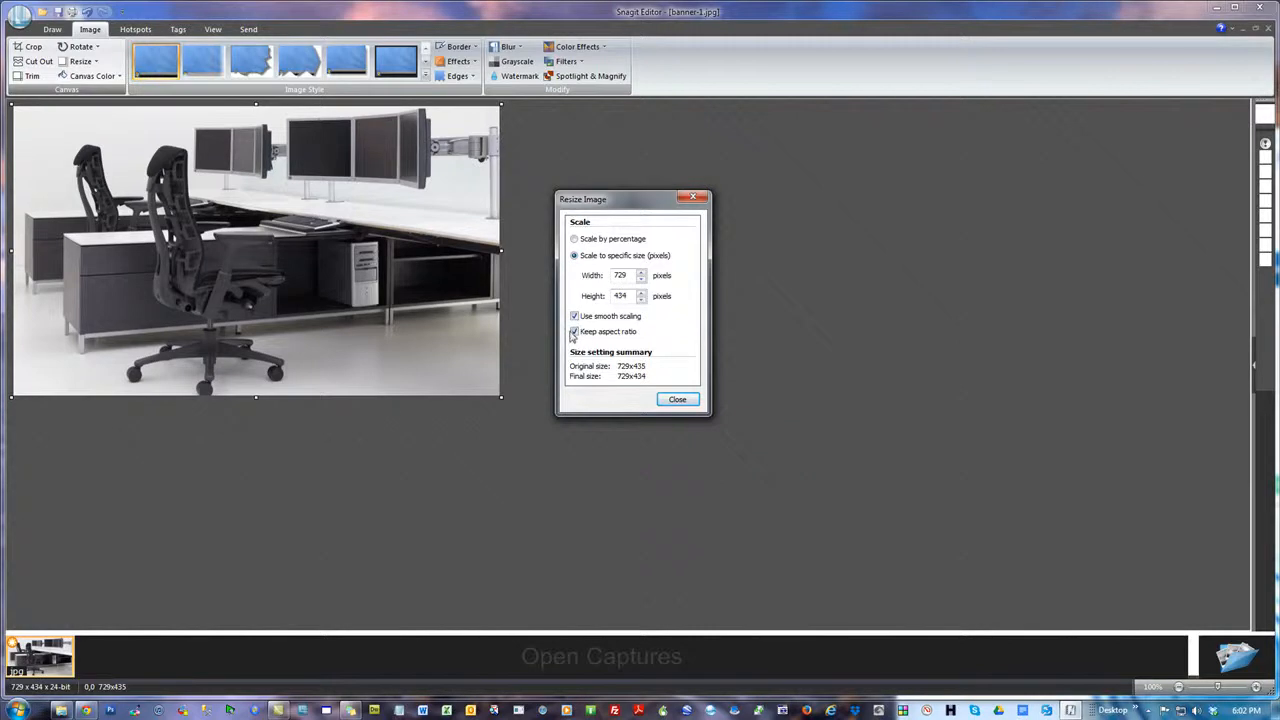
{"action": "double_click", "coordinate": [631, 276]}
{"action": "type", "text": "730"}
{"action": "key", "text": "BackSpace"}
{"action": "type", "text": "6"}
{"action": "left_click", "coordinate": [677, 398]}
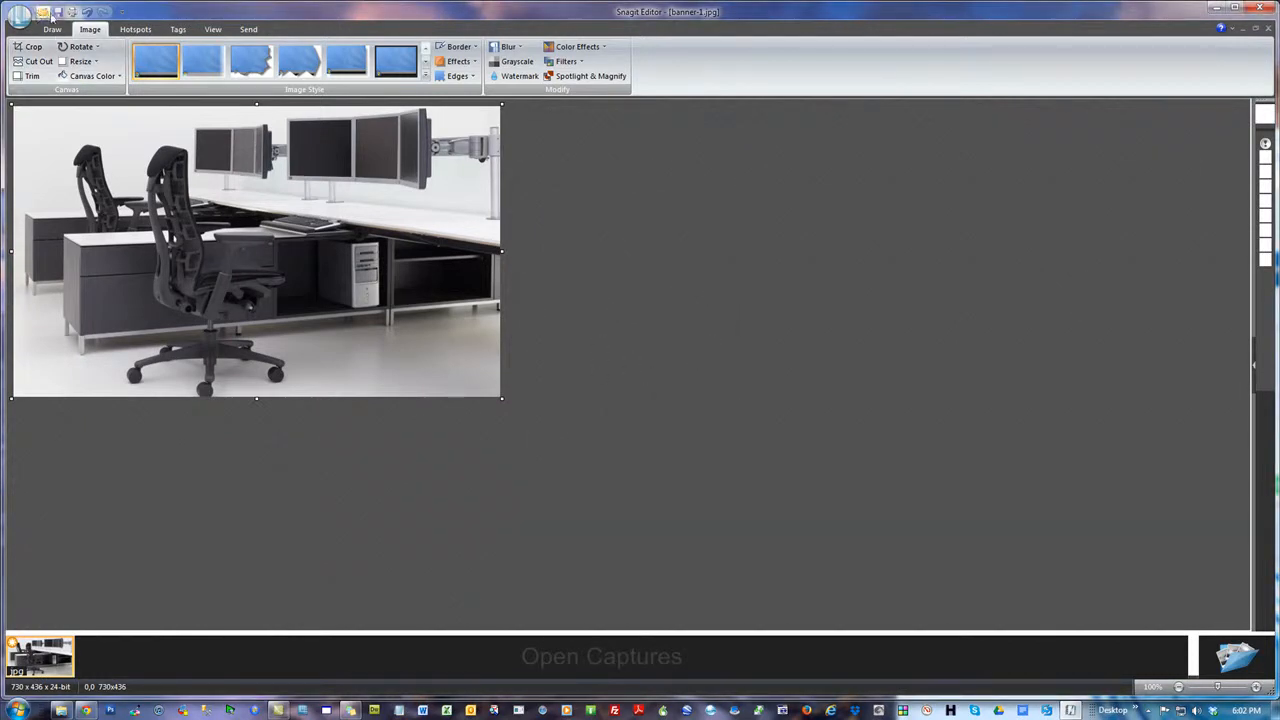
{"action": "left_click", "coordinate": [59, 12]}
Close the finished banner and open testimonial.jpg from the HM folder in Snagit Editor
{"action": "left_click", "coordinate": [1260, 10]}
{"action": "left_click", "coordinate": [423, 380]}
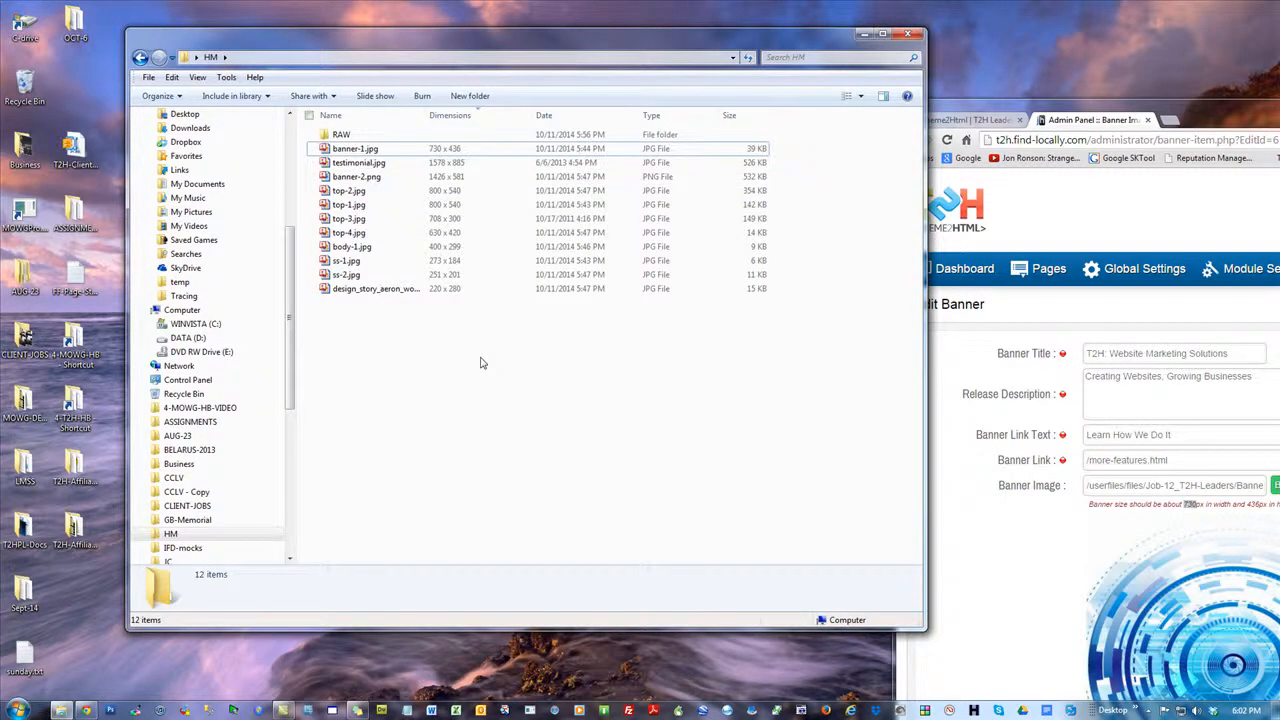
{"action": "right_click", "coordinate": [360, 164]}
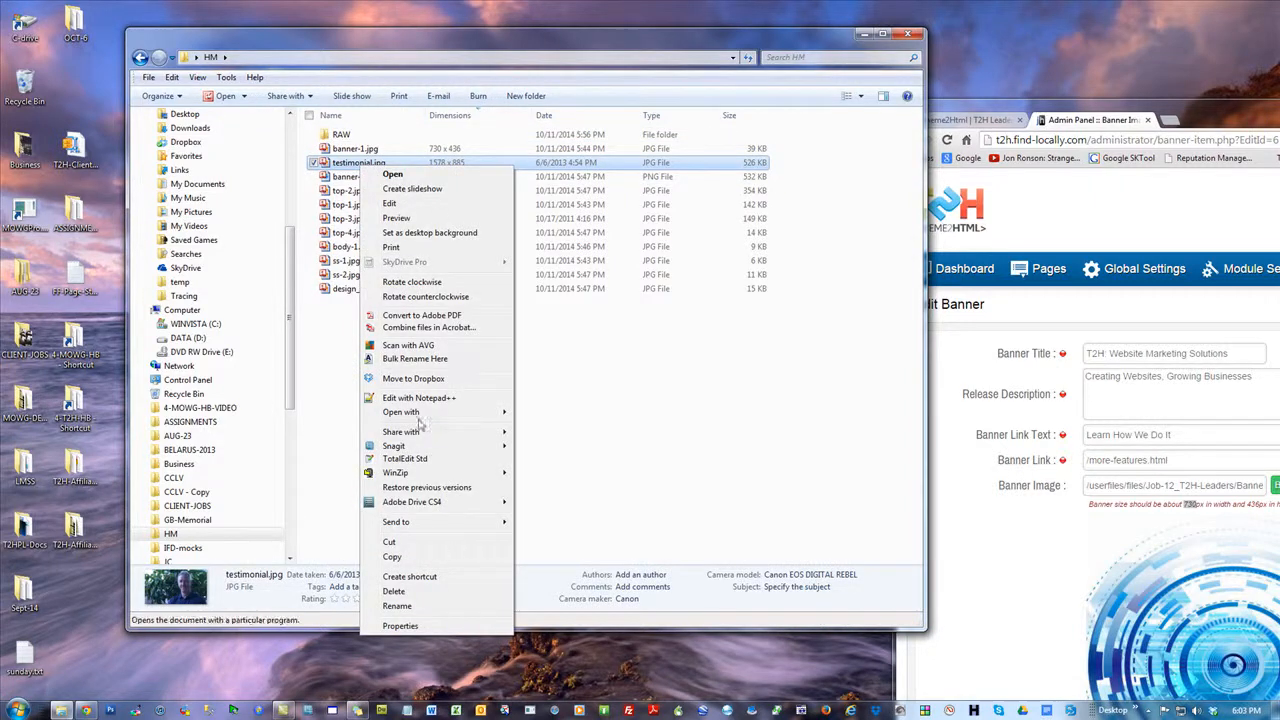
{"action": "mouse_move", "coordinate": [410, 412]}
{"action": "left_click", "coordinate": [554, 529]}
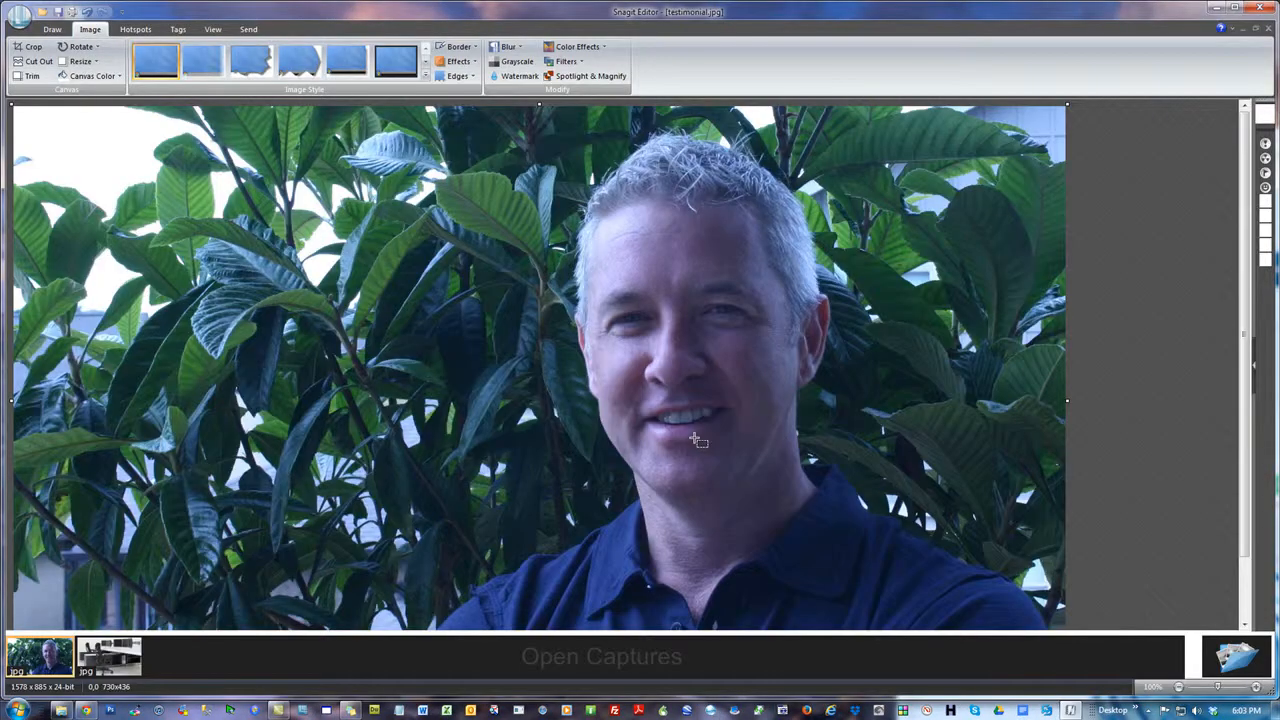
Try resizing testimonial.jpg to a height of 247 pixels with its aspect ratio kept, and undo the resize
{"action": "left_click", "coordinate": [77, 62]}
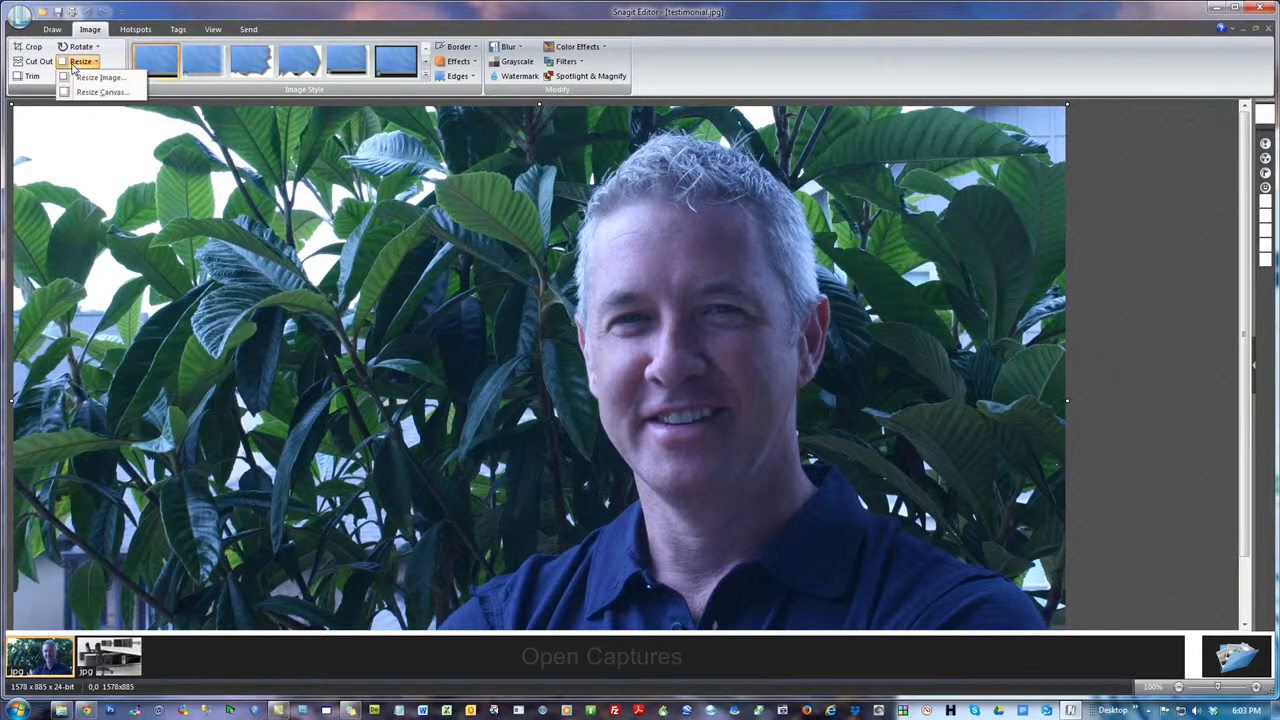
{"action": "left_click", "coordinate": [90, 88]}
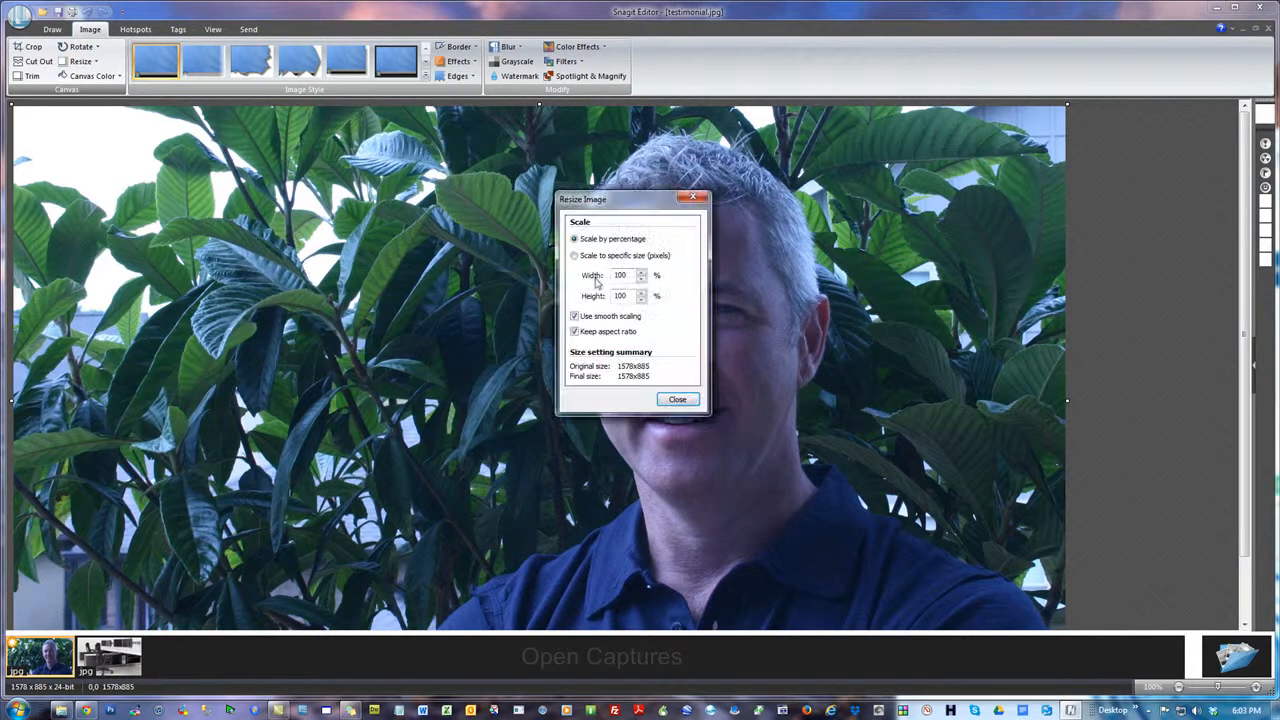
{"action": "left_click", "coordinate": [574, 256]}
{"action": "double_click", "coordinate": [622, 275]}
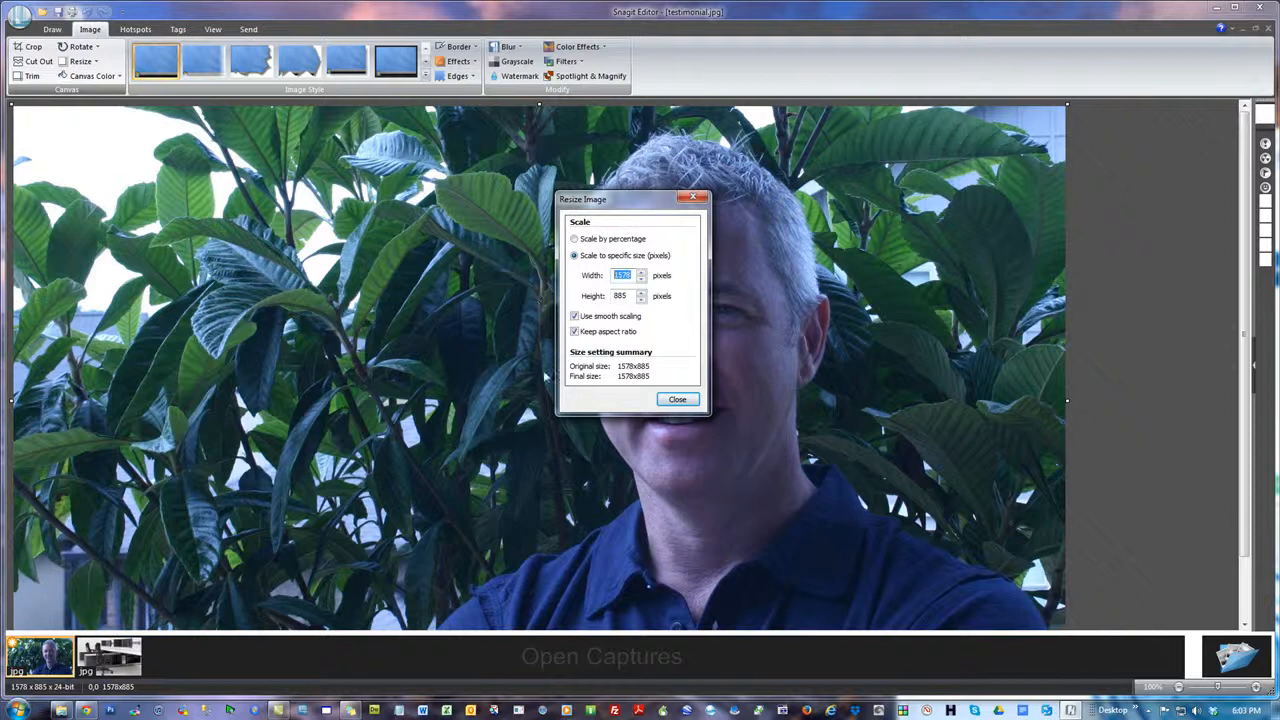
{"action": "double_click", "coordinate": [622, 296]}
{"action": "type", "text": "247"}
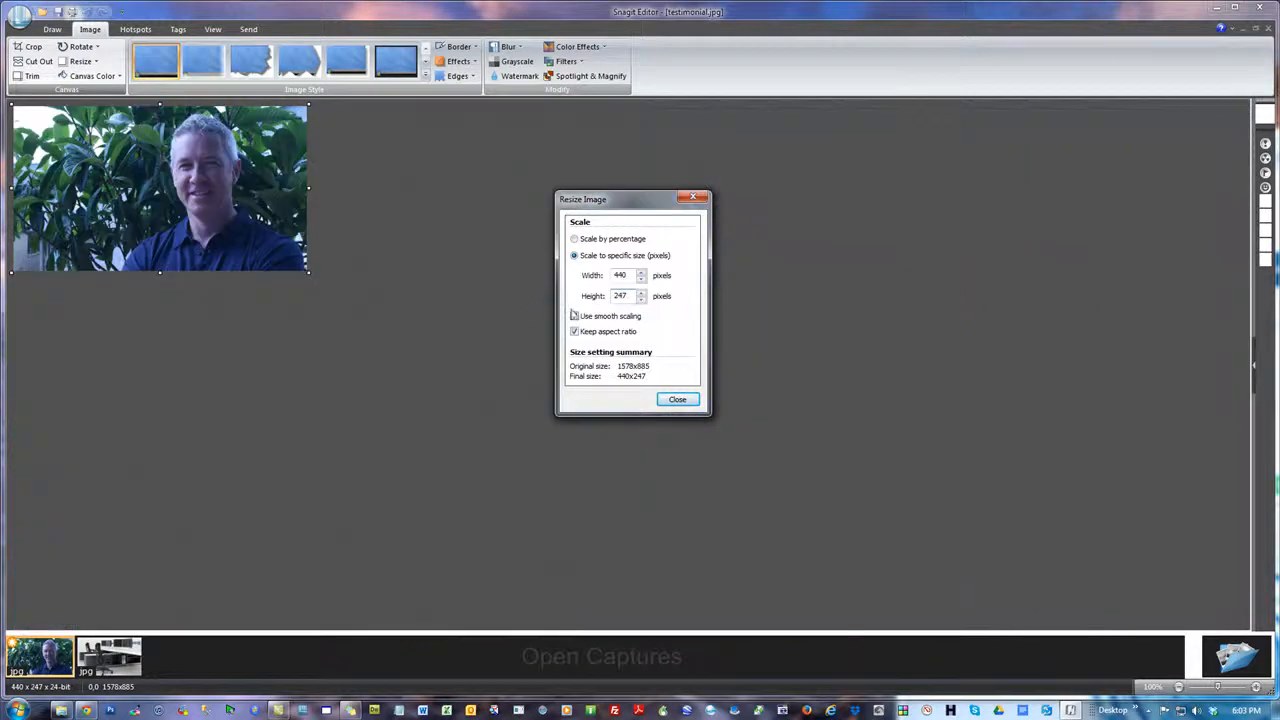
{"action": "left_click", "coordinate": [703, 199]}
{"action": "left_click", "coordinate": [88, 11]}
Try resizing testimonial.jpg to a height of 247 pixels without keeping its aspect ratio
{"action": "left_click", "coordinate": [81, 61]}
{"action": "left_click", "coordinate": [100, 83]}
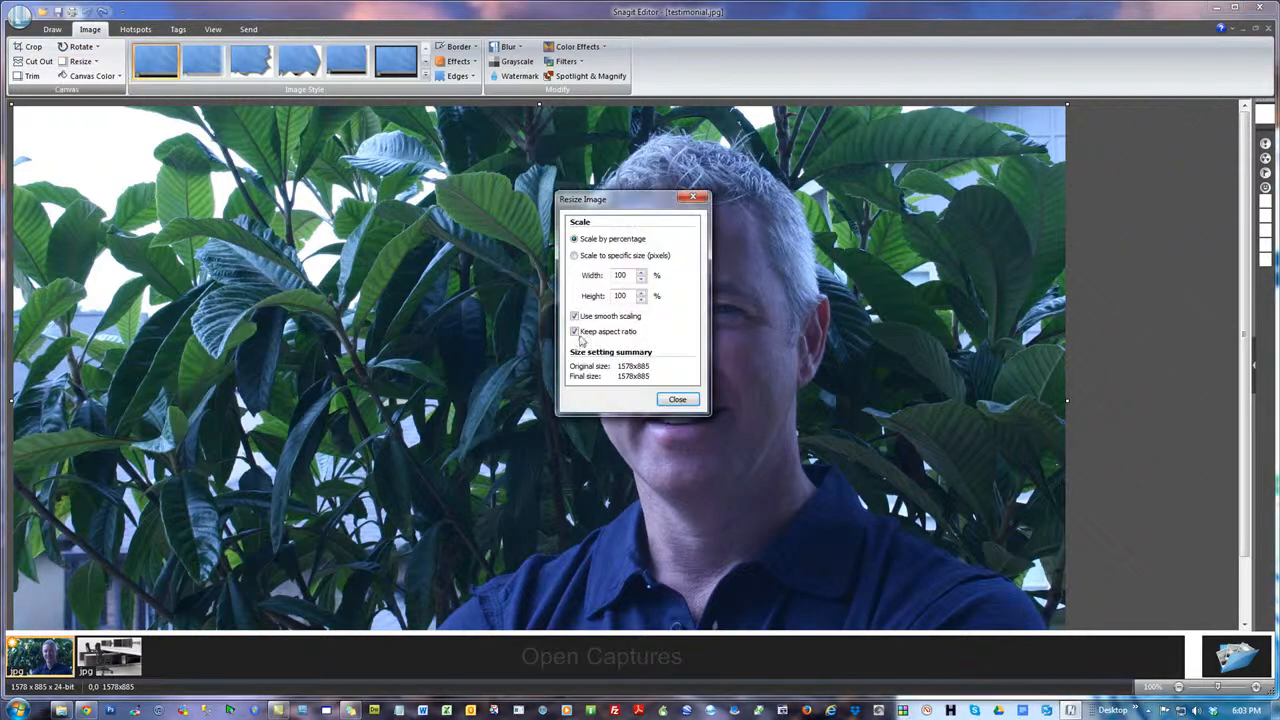
{"action": "left_click", "coordinate": [576, 333]}
{"action": "left_click", "coordinate": [575, 258]}
{"action": "left_click_drag", "start_coordinate": [630, 297], "coordinate": [524, 300]}
{"action": "type", "text": "247"}
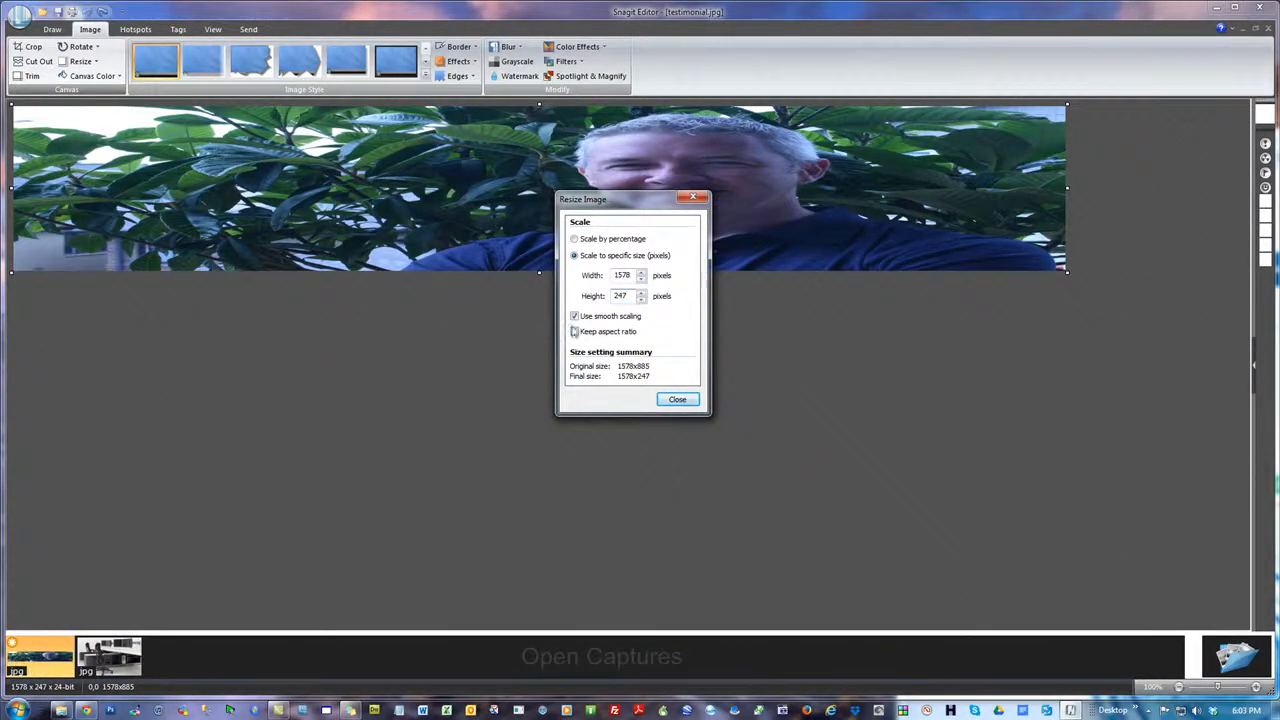
Resize testimonial.jpg to a height of 247 pixels with its aspect ratio kept, and crop its sides to a width of about 246 pixels
{"action": "left_click", "coordinate": [575, 331]}
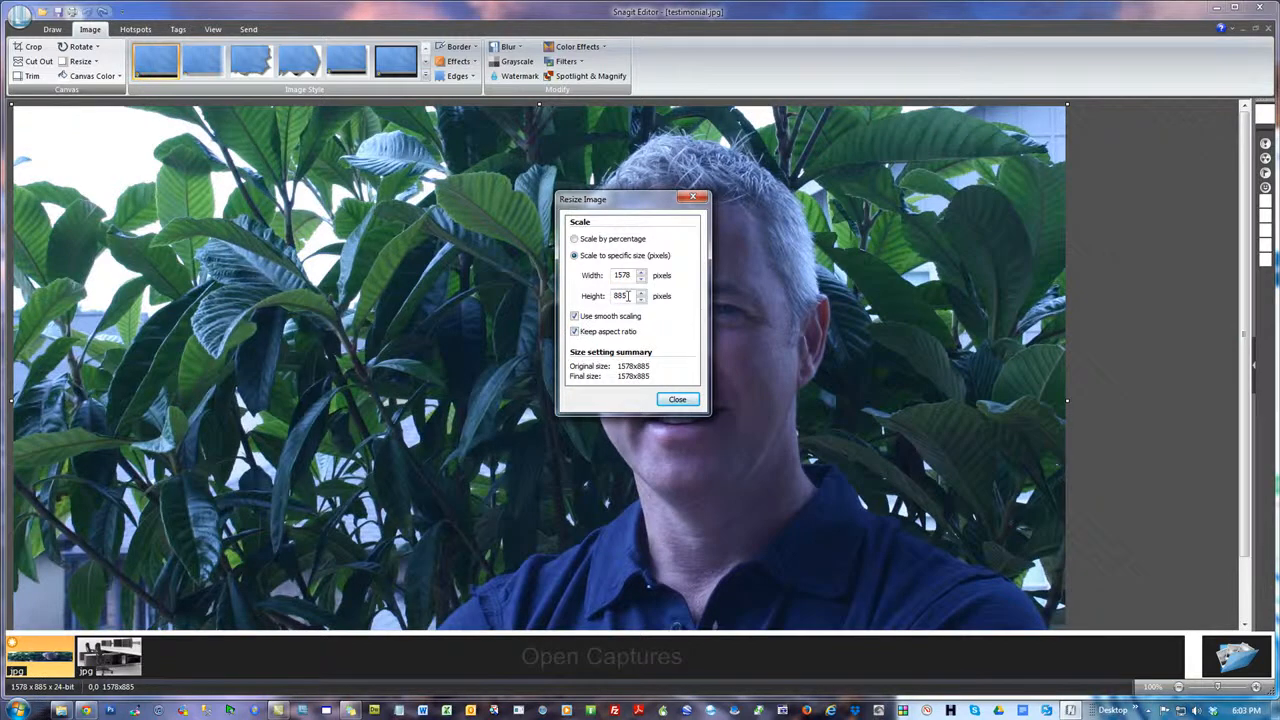
{"action": "type", "text": "47"}
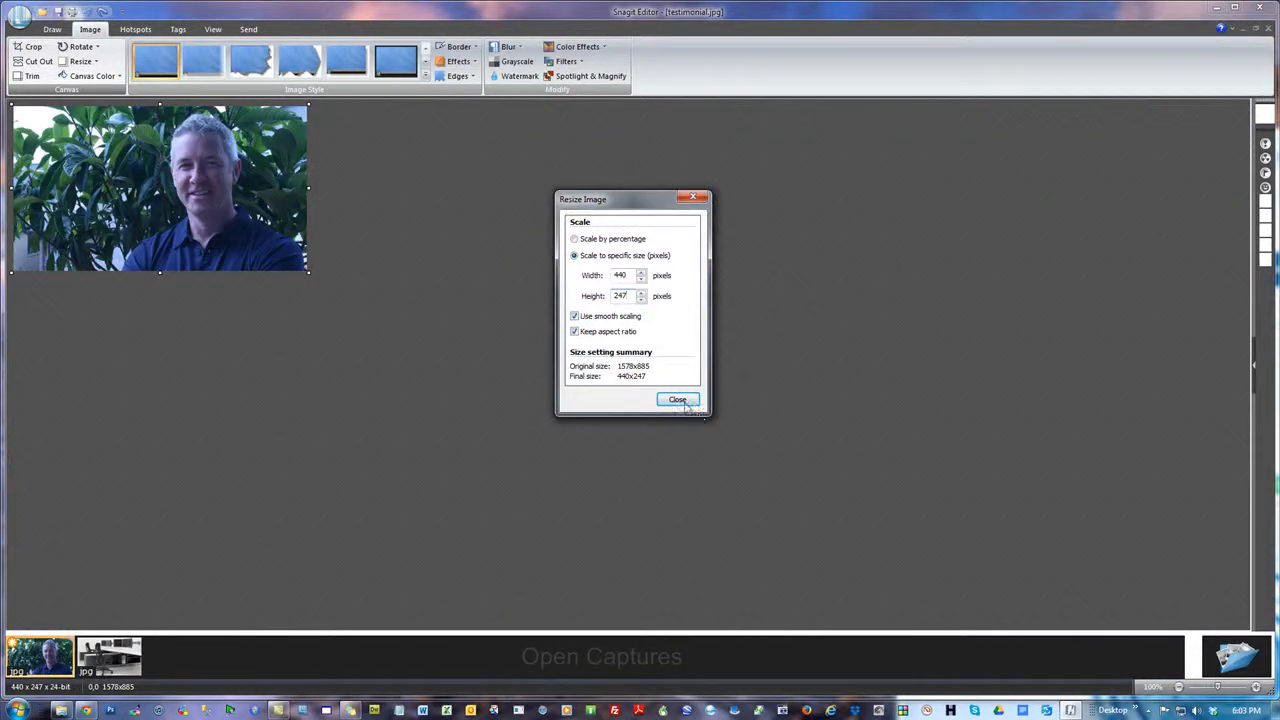
{"action": "left_click", "coordinate": [678, 400]}
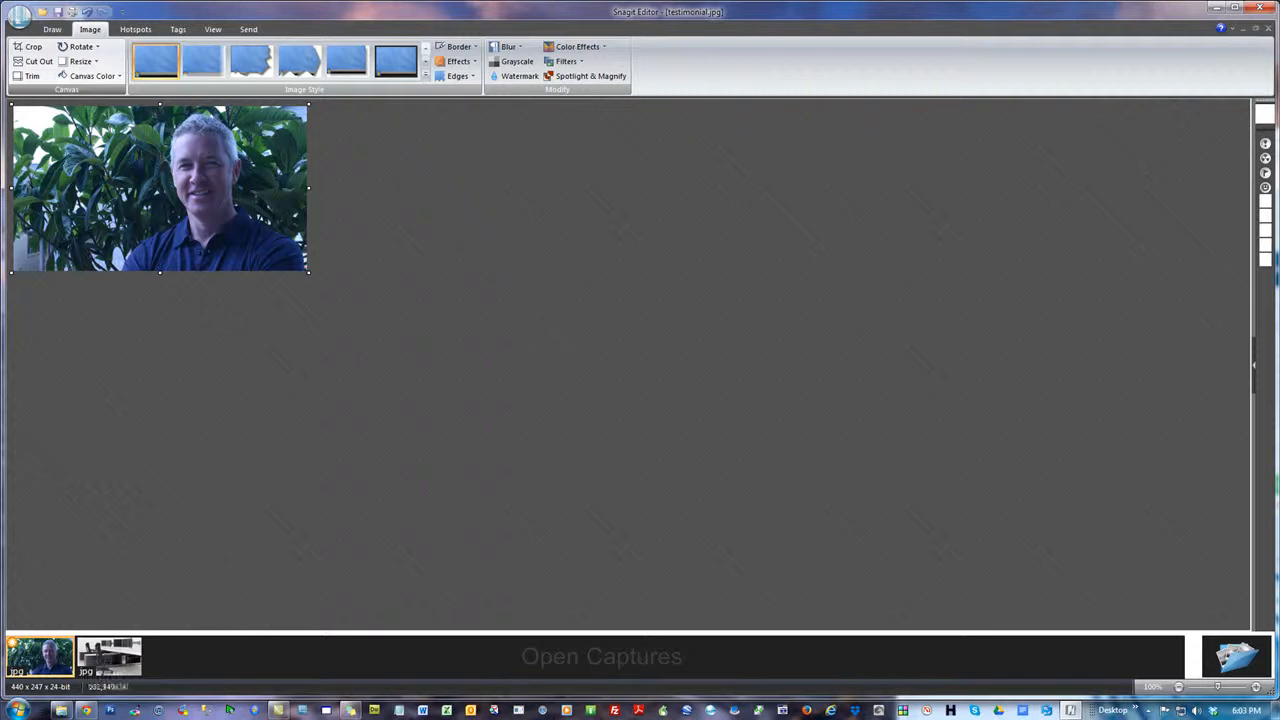
{"action": "left_click_drag", "start_coordinate": [10, 187], "coordinate": [179, 190]}
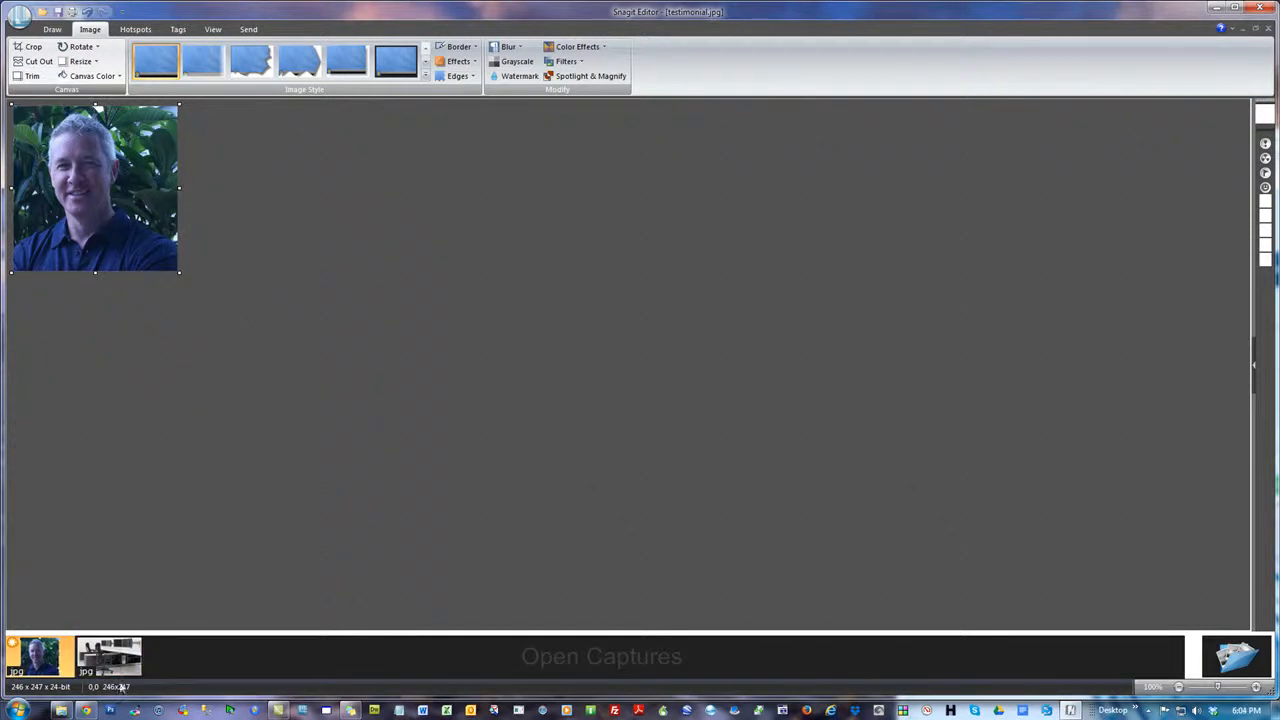
Resize the cropped testimonial image to exactly 247 x 247 pixels without keeping the aspect ratio, and save it
{"action": "left_click", "coordinate": [84, 61]}
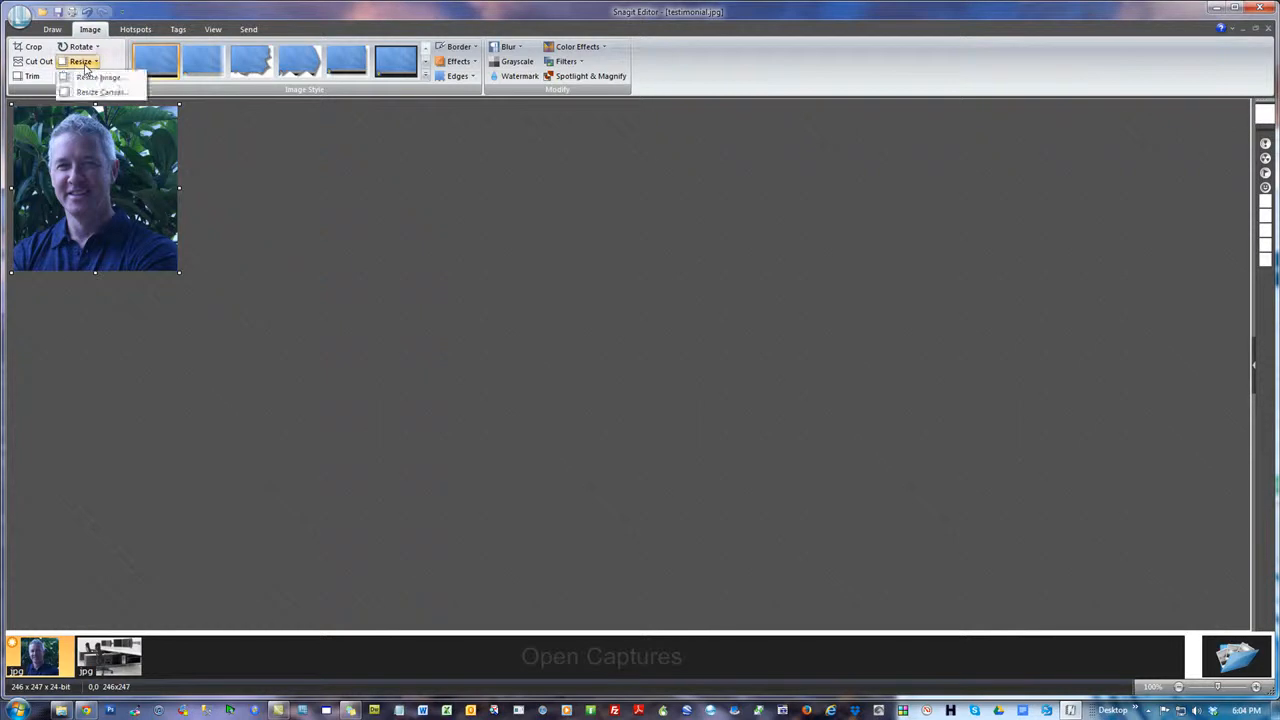
{"action": "left_click", "coordinate": [96, 80]}
{"action": "left_click", "coordinate": [575, 256]}
{"action": "left_click", "coordinate": [575, 332]}
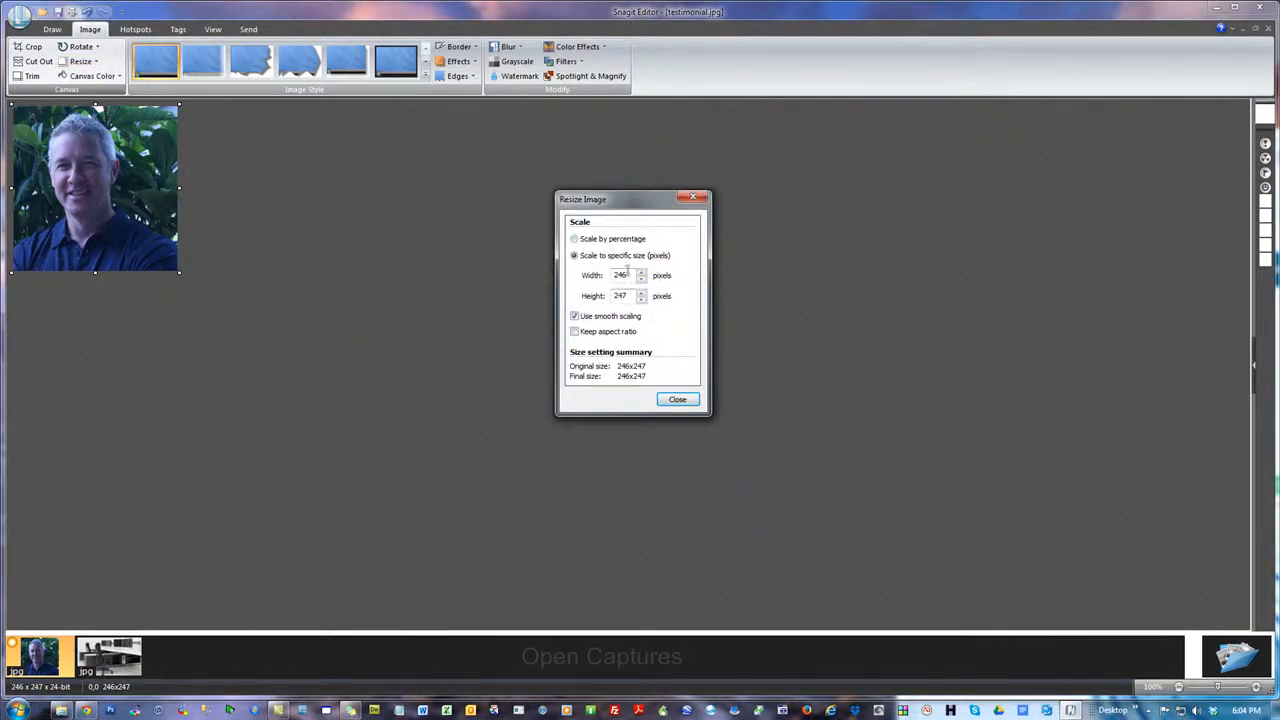
{"action": "key", "text": "BackSpace"}
{"action": "type", "text": "7"}
{"action": "left_click", "coordinate": [677, 400]}
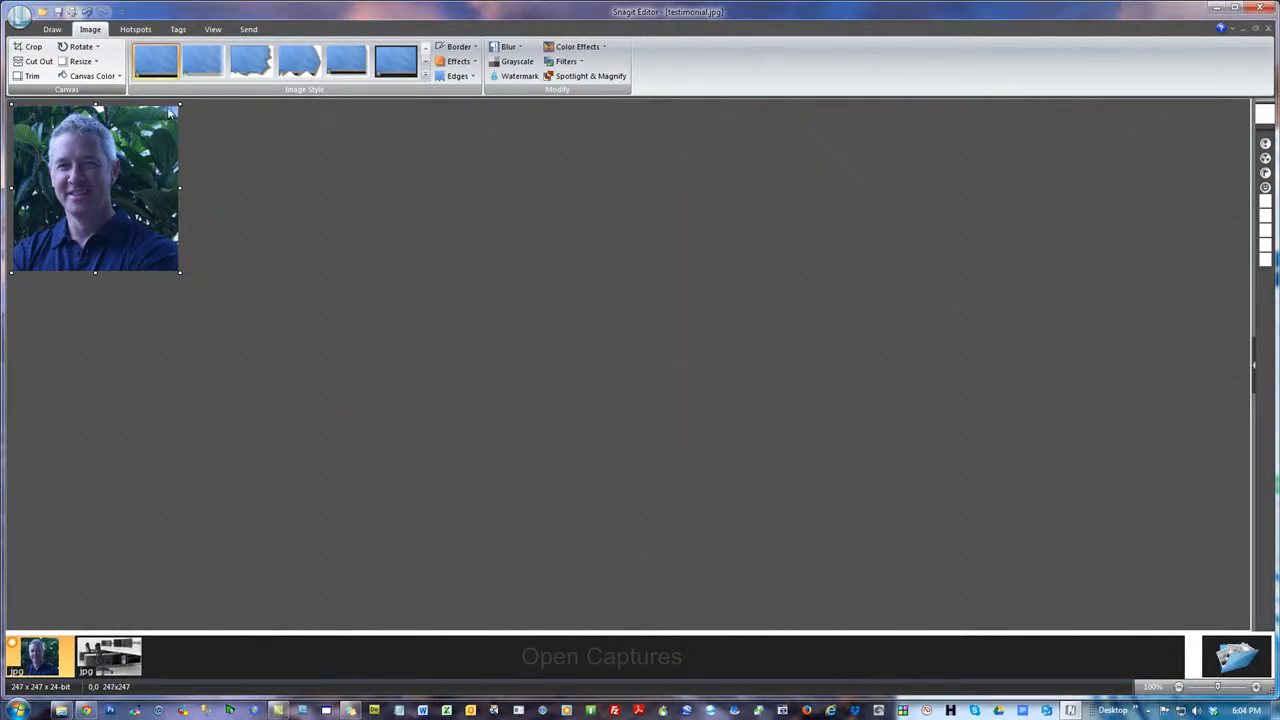
{"action": "left_click", "coordinate": [58, 13]}
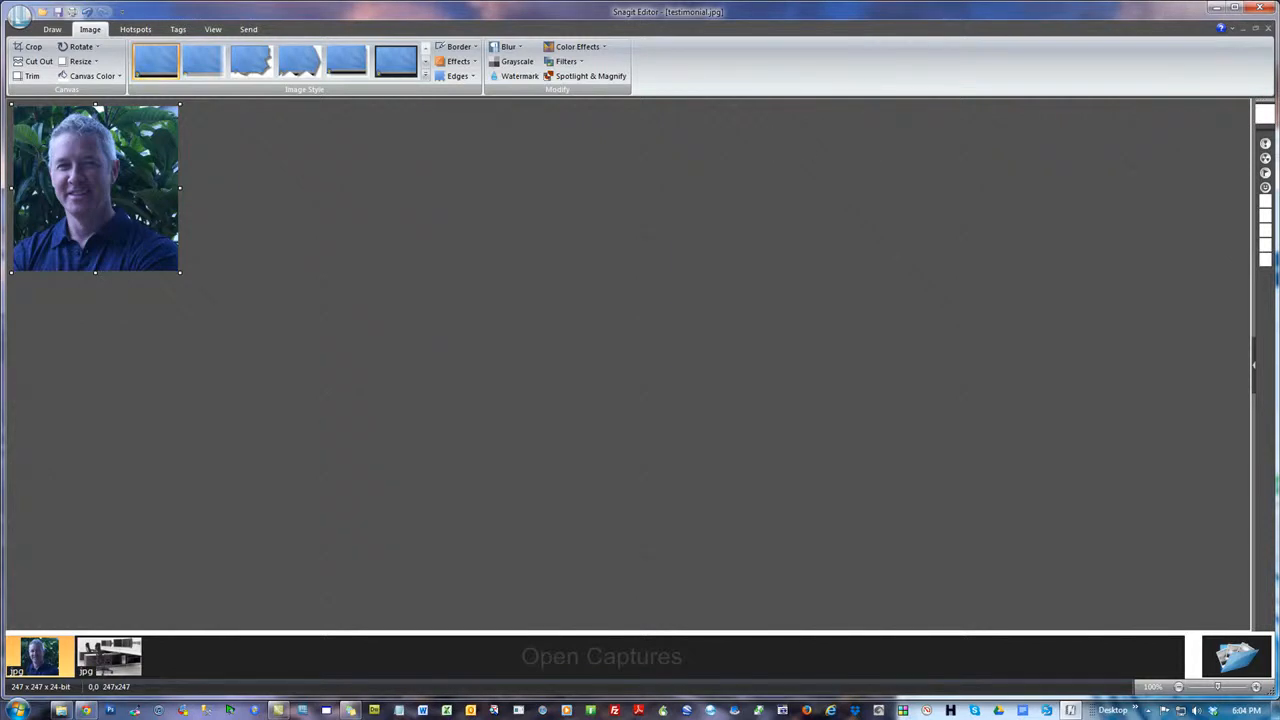
Close Snagit Editor, return to the HM folder and display its files as extra large icons
{"action": "key", "text": "alt+Tab"}
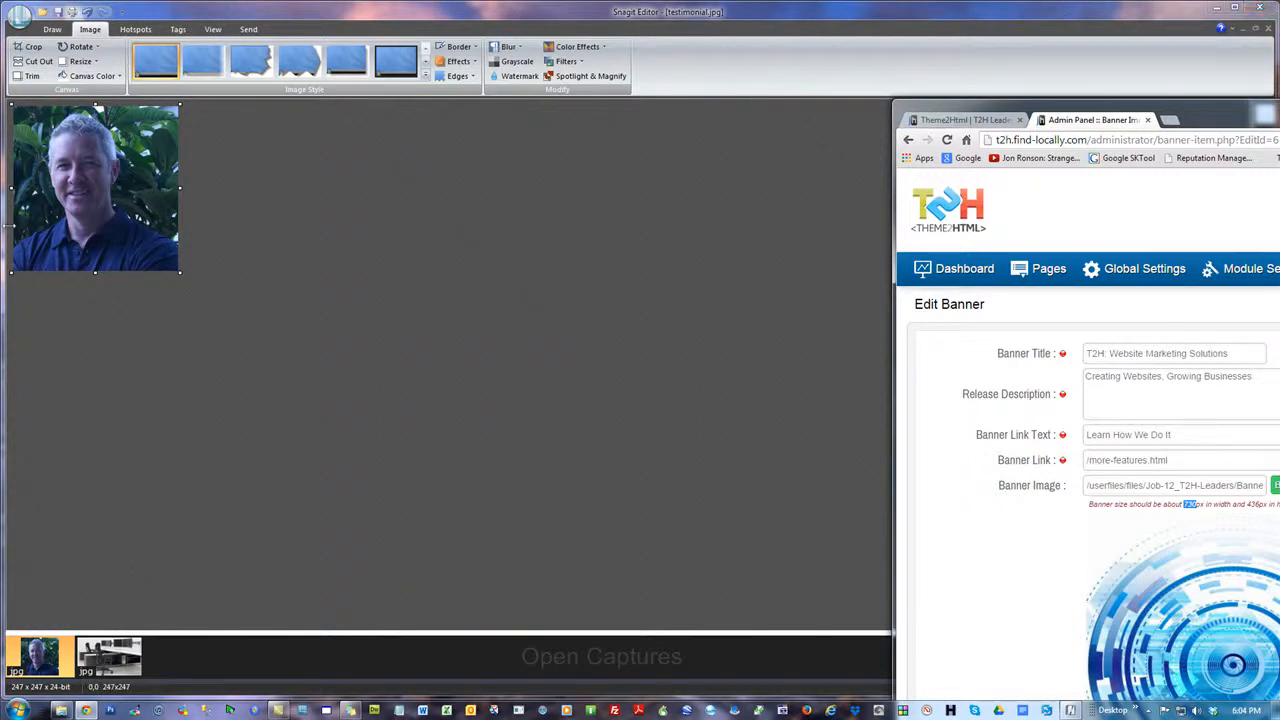
{"action": "left_click", "coordinate": [1259, 8]}
{"action": "left_click", "coordinate": [503, 391]}
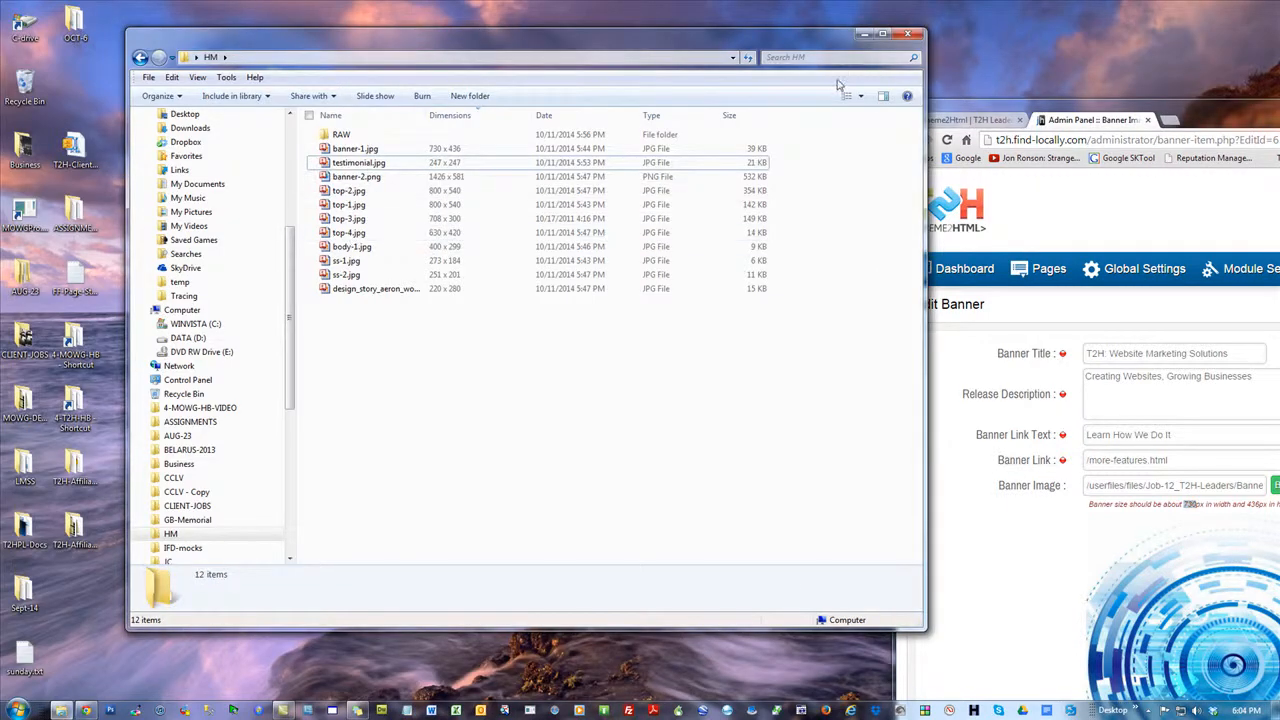
{"action": "left_click", "coordinate": [883, 96]}
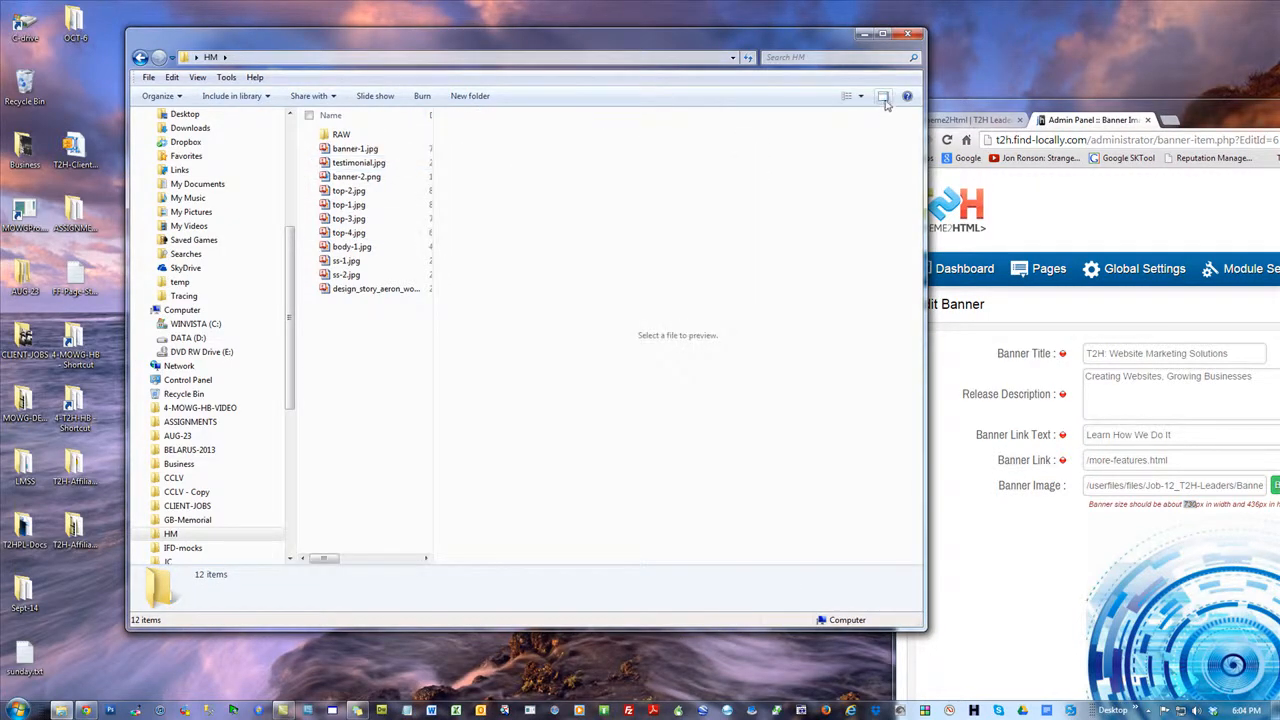
{"action": "left_click", "coordinate": [883, 96]}
{"action": "left_click", "coordinate": [861, 96]}
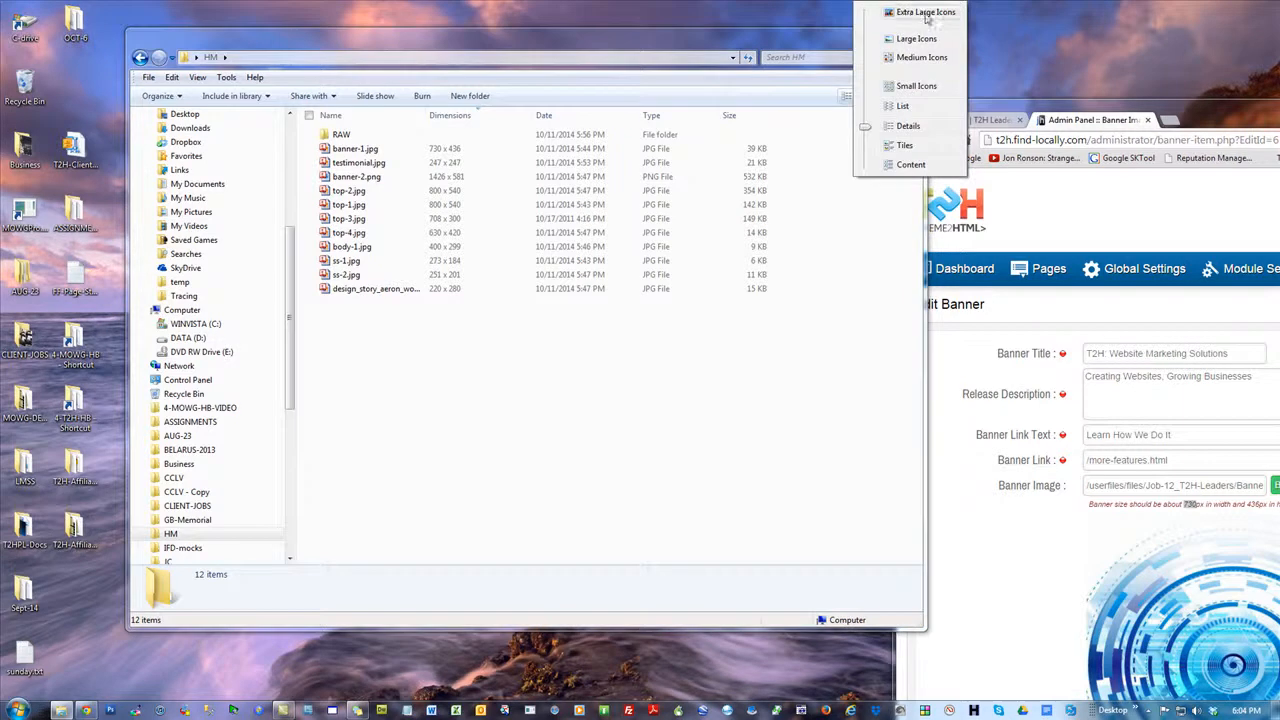
{"action": "left_click", "coordinate": [925, 13]}
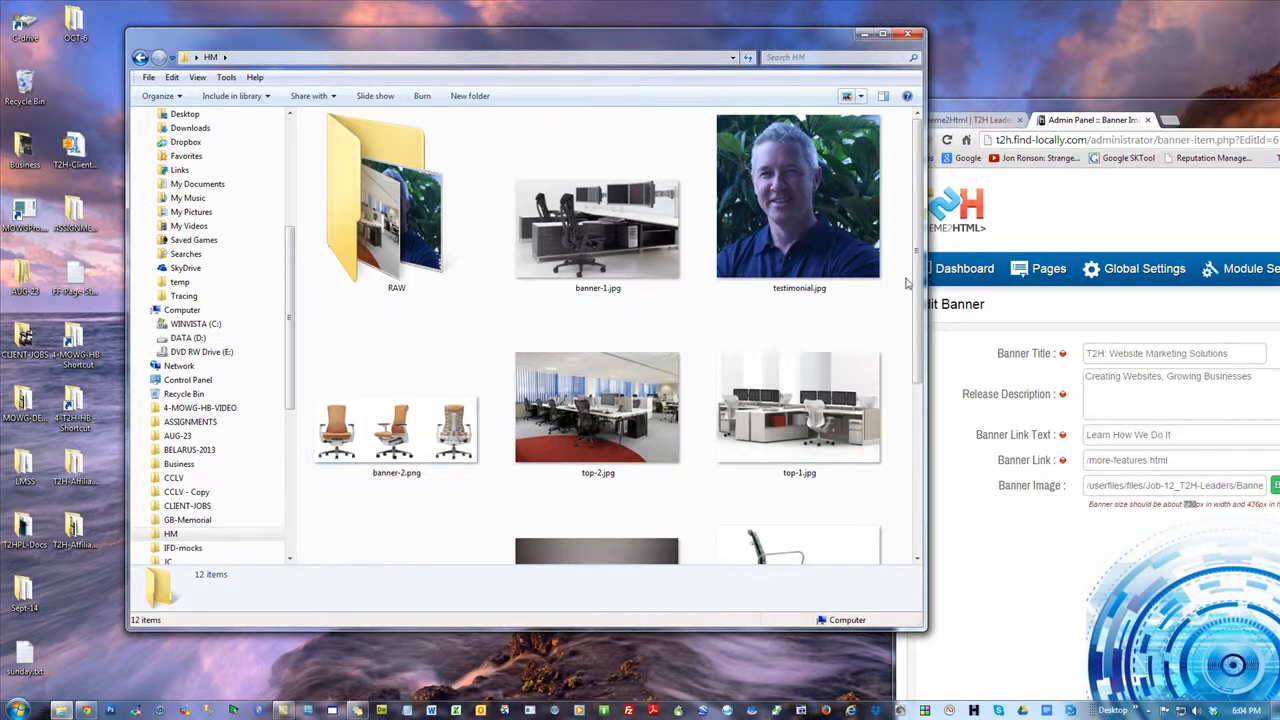
Maximize the HM folder window and open top-4.jpg in Snagit Editor
{"action": "left_click_drag", "start_coordinate": [920, 212], "coordinate": [924, 360]}
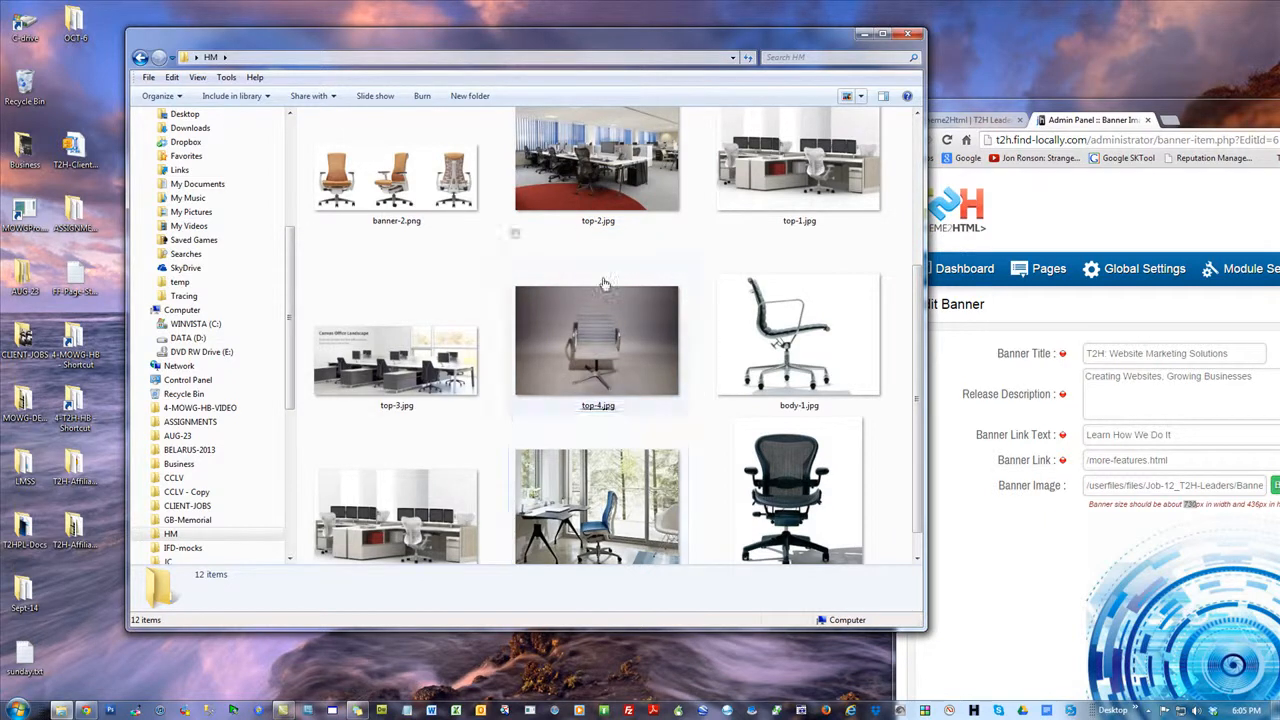
{"action": "mouse_move", "coordinate": [588, 338]}
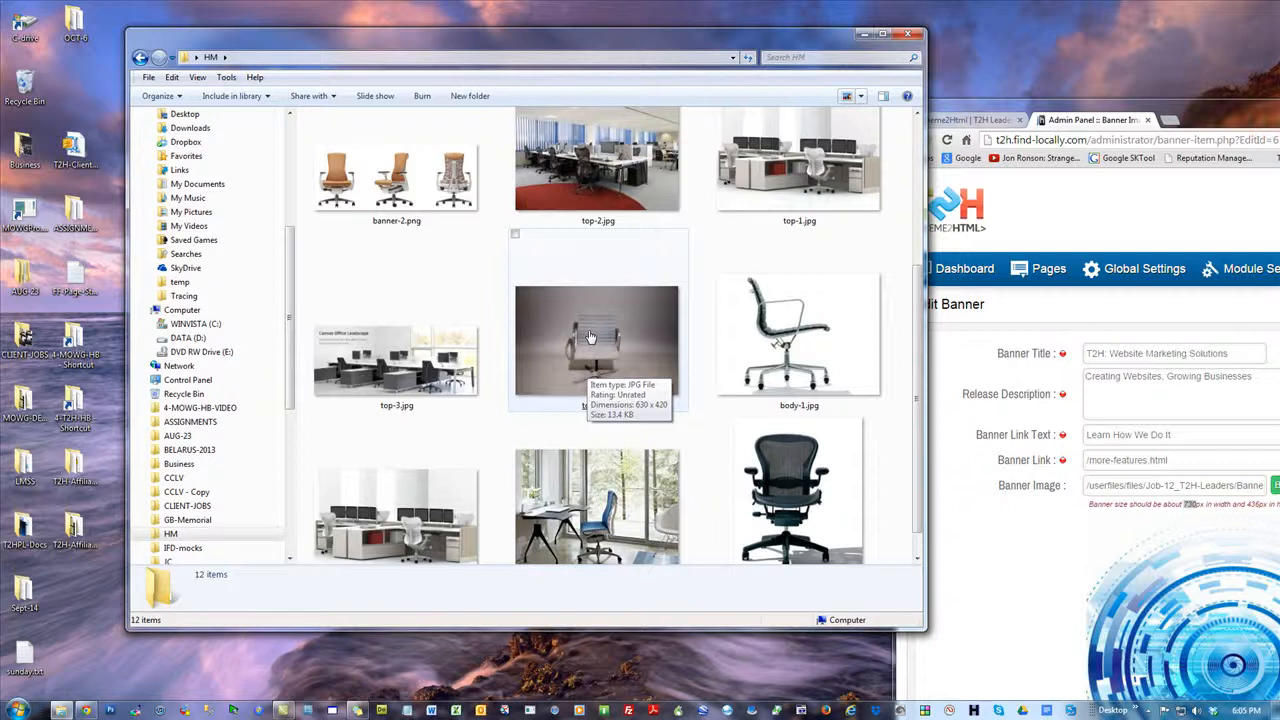
{"action": "left_click", "coordinate": [882, 34]}
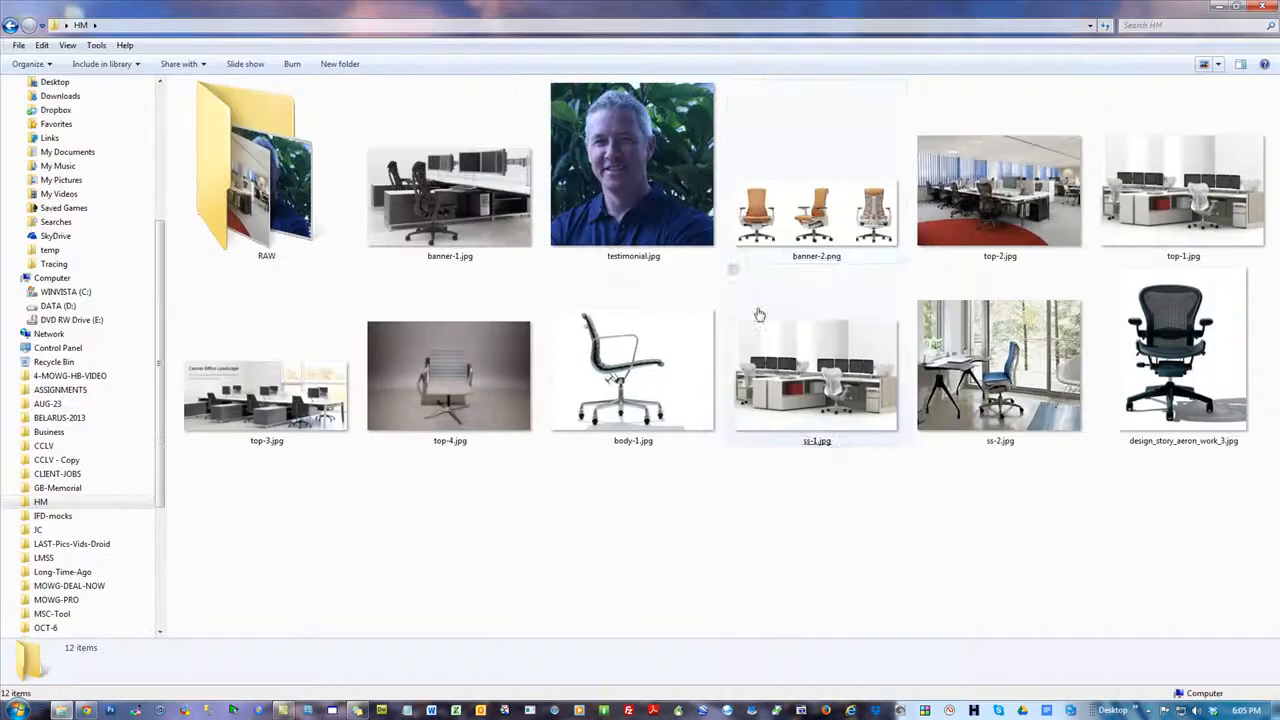
{"action": "right_click", "coordinate": [472, 371]}
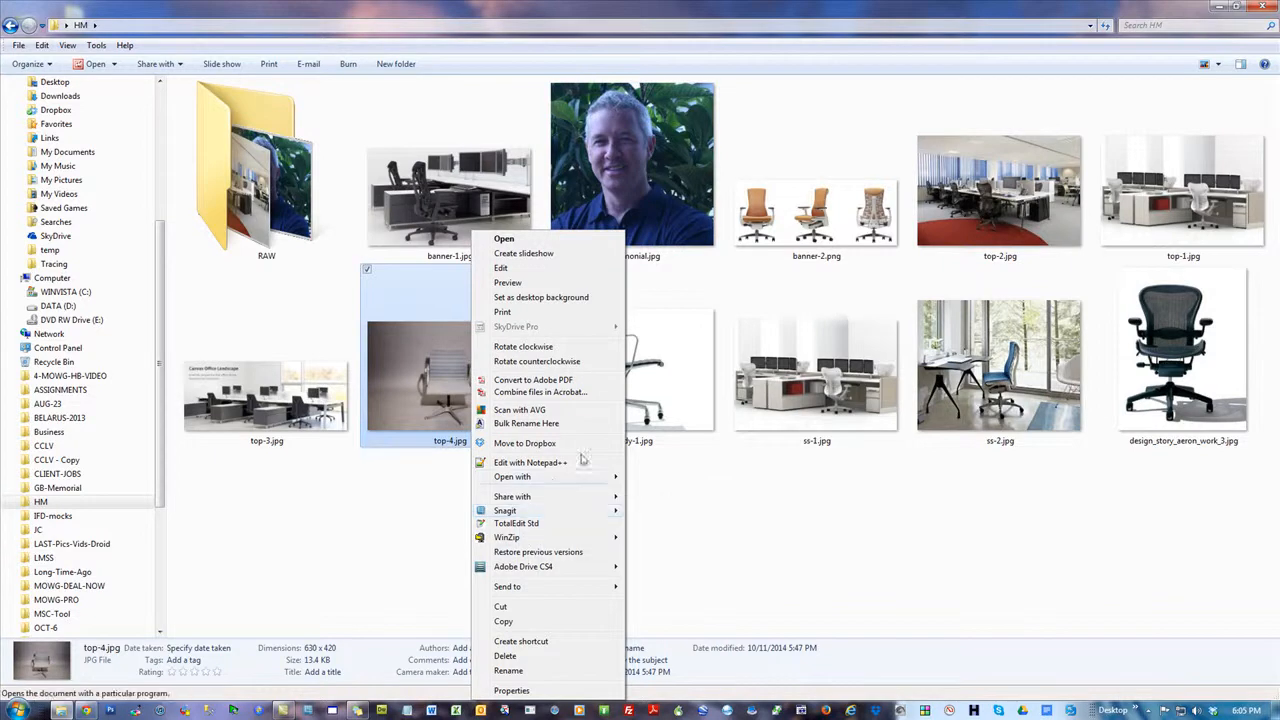
{"action": "mouse_move", "coordinate": [554, 480]}
{"action": "left_click", "coordinate": [664, 598]}
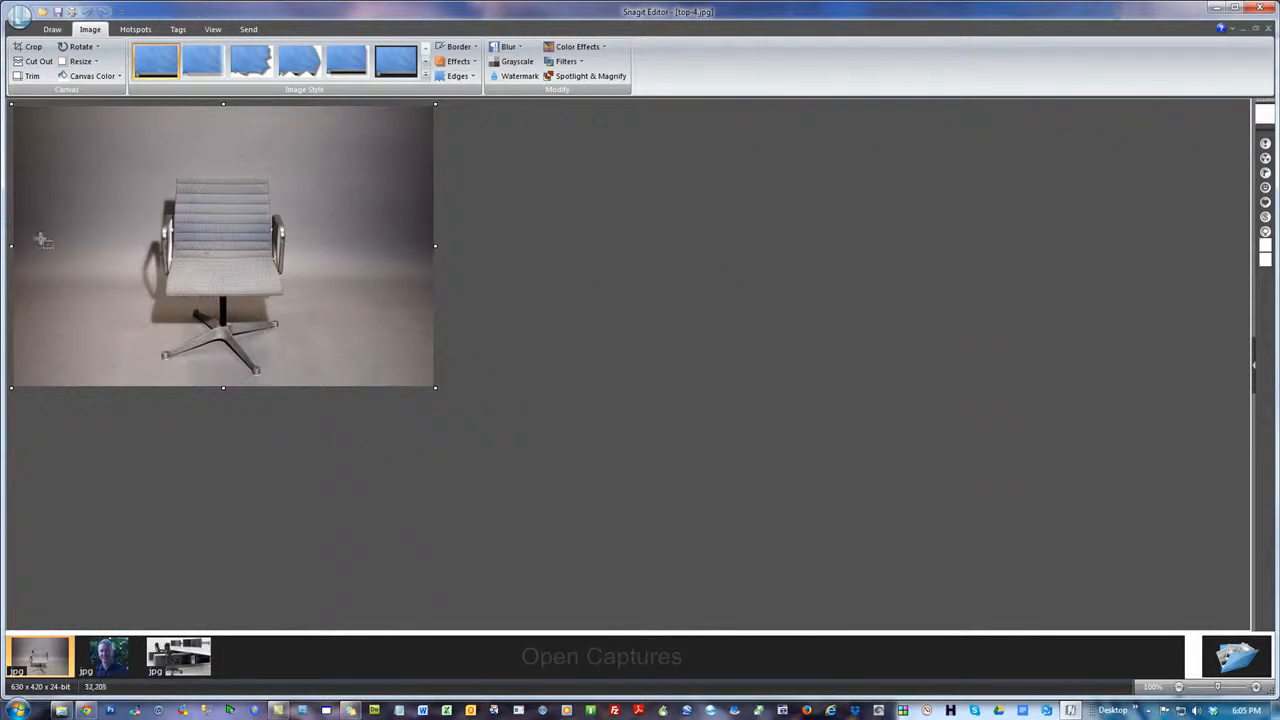
Crop top-4.jpg closely around the chair to about 227 x 327 pixels, and save it
{"action": "left_click_drag", "start_coordinate": [10, 245], "coordinate": [143, 247]}
{"action": "left_click_drag", "start_coordinate": [303, 245], "coordinate": [166, 254]}
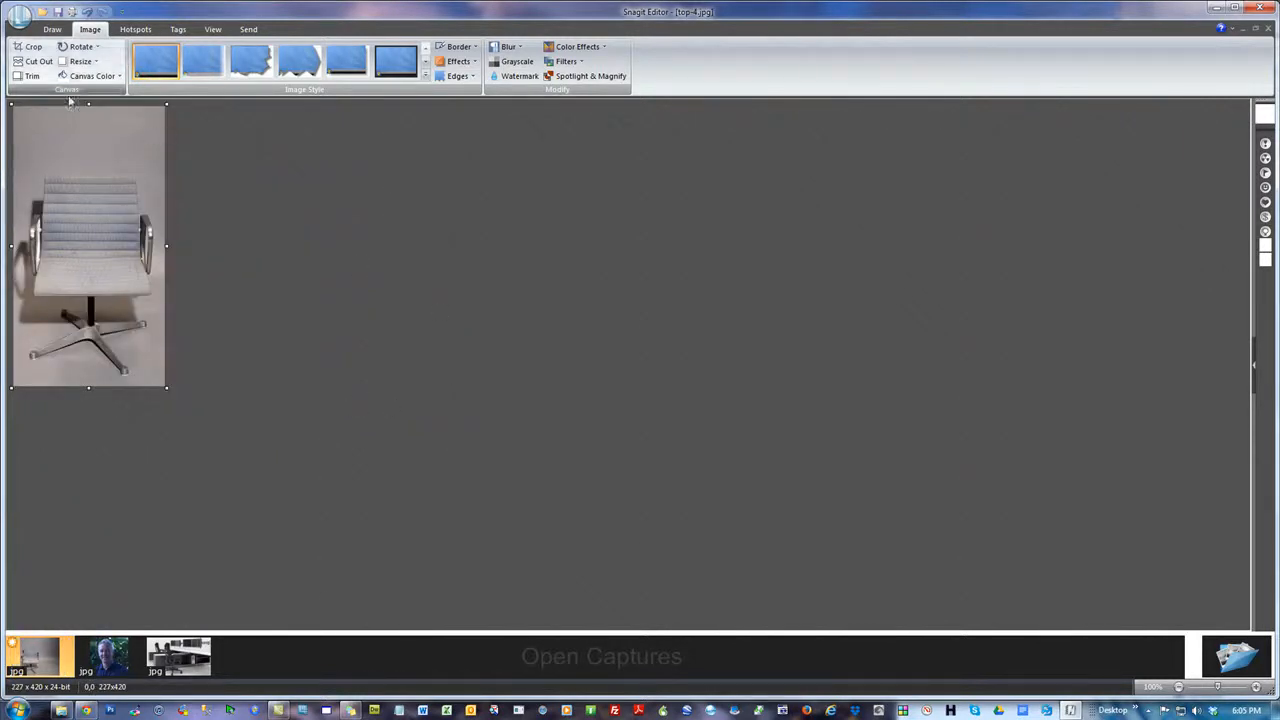
{"action": "left_click_drag", "start_coordinate": [89, 104], "coordinate": [97, 162]}
{"action": "left_click_drag", "start_coordinate": [90, 329], "coordinate": [90, 322]}
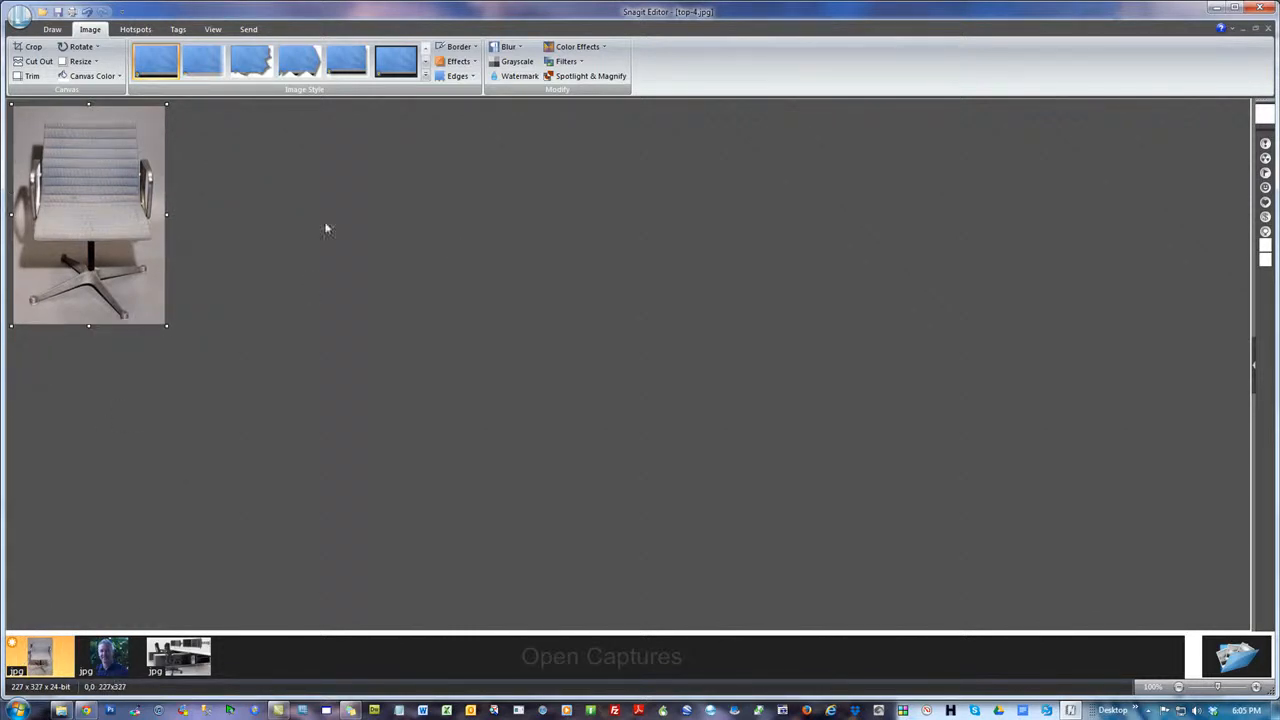
{"action": "left_click", "coordinate": [80, 63]}
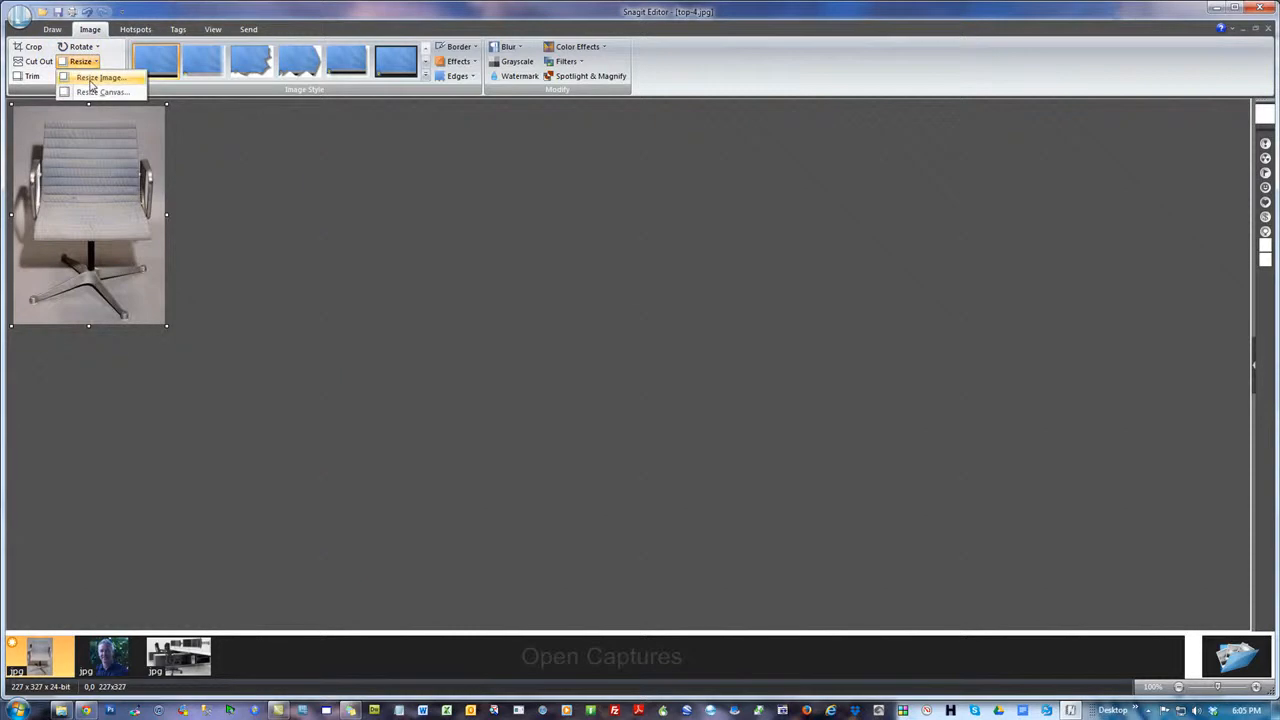
{"action": "left_click", "coordinate": [58, 14]}
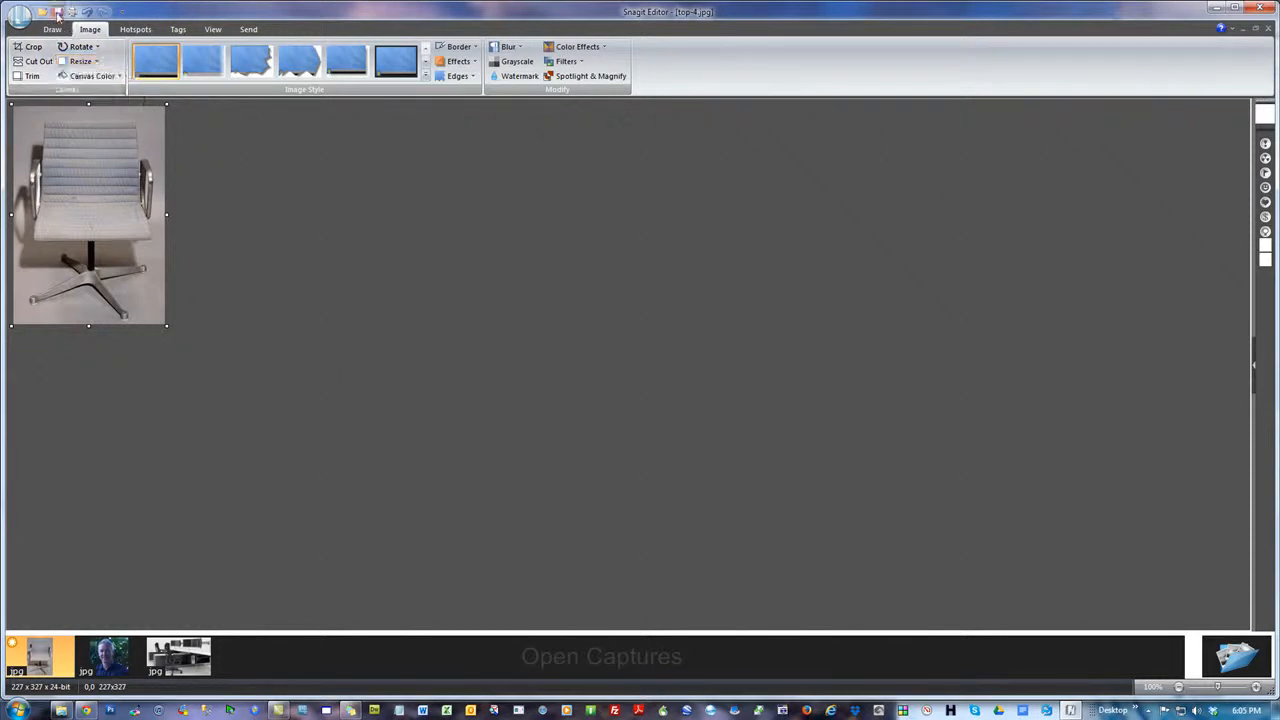
Try enlarging the cropped chair image to a width of 750 pixels with its aspect ratio kept
{"action": "left_click", "coordinate": [80, 61]}
{"action": "left_click", "coordinate": [127, 80]}
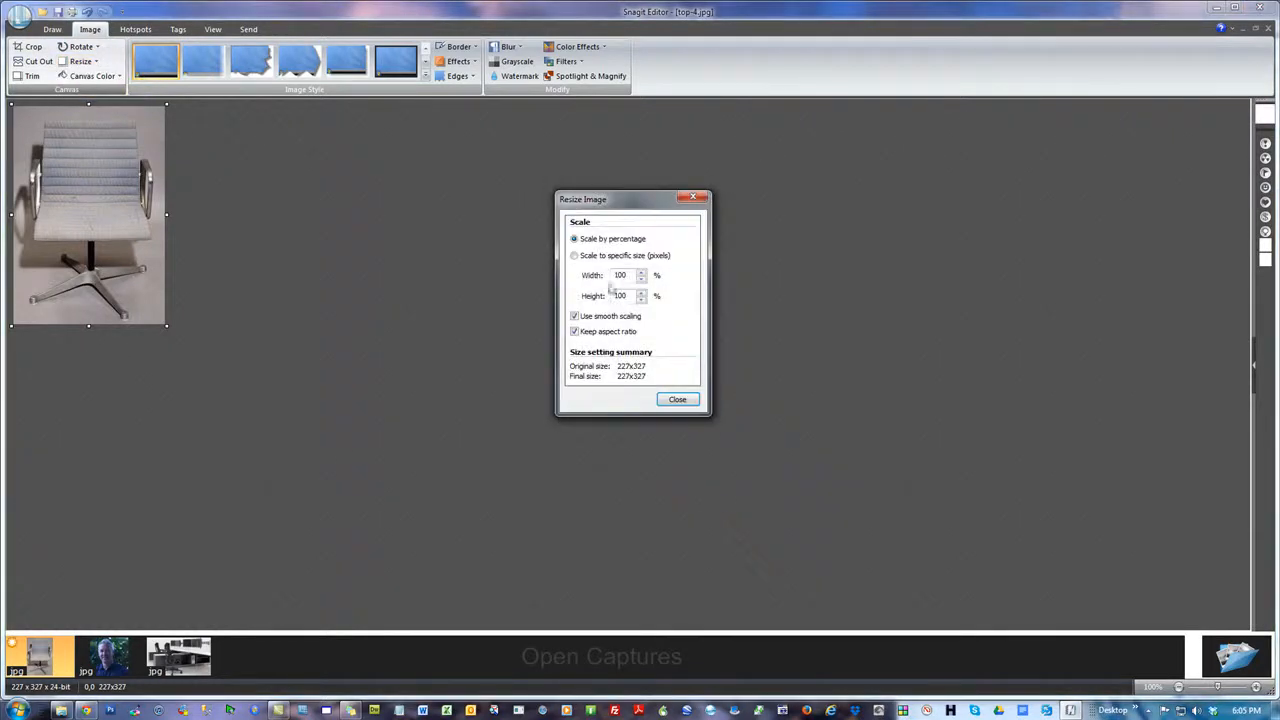
{"action": "left_click", "coordinate": [574, 257]}
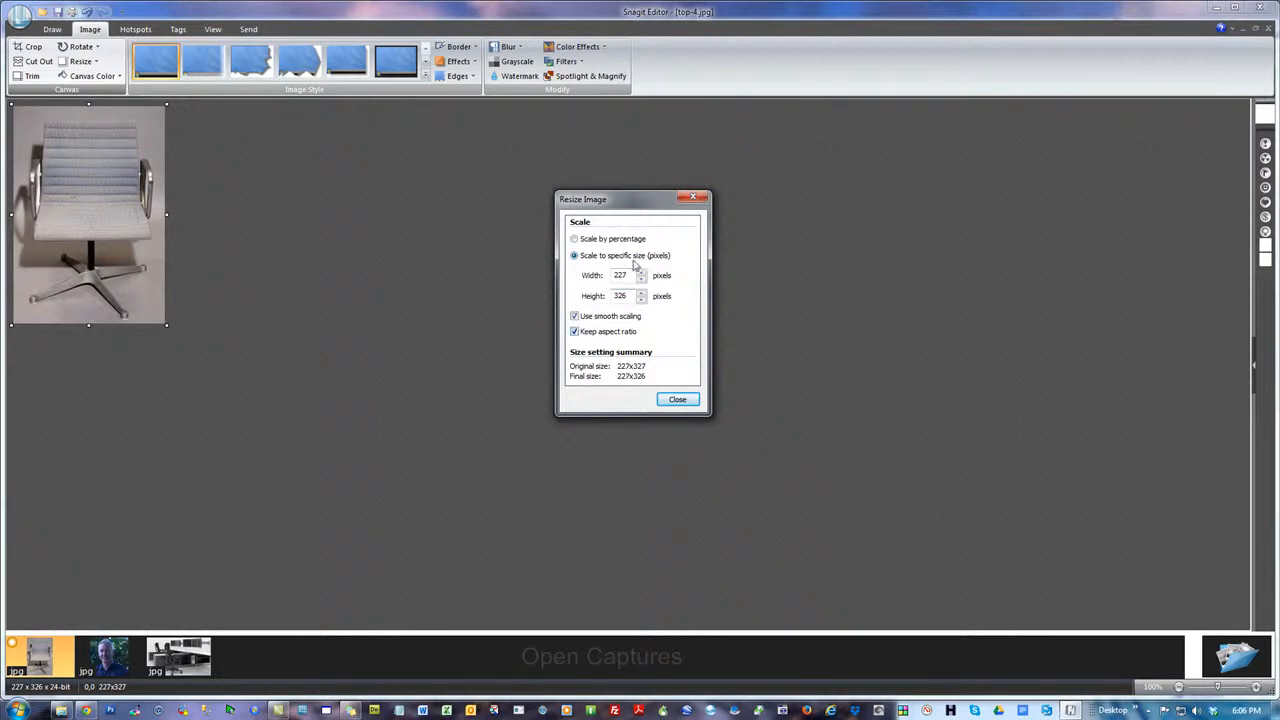
{"action": "left_click_drag", "start_coordinate": [590, 268], "coordinate": [433, 269]}
{"action": "type", "text": "750"}
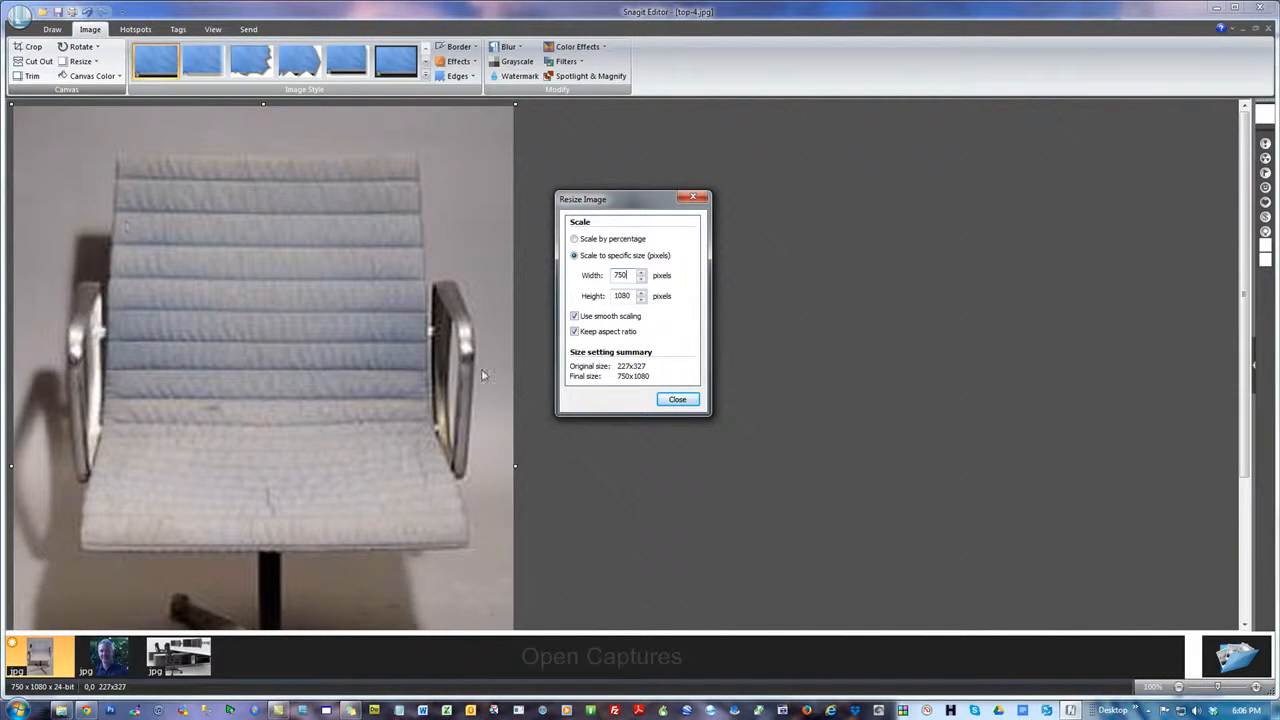
{"action": "left_click", "coordinate": [690, 402]}
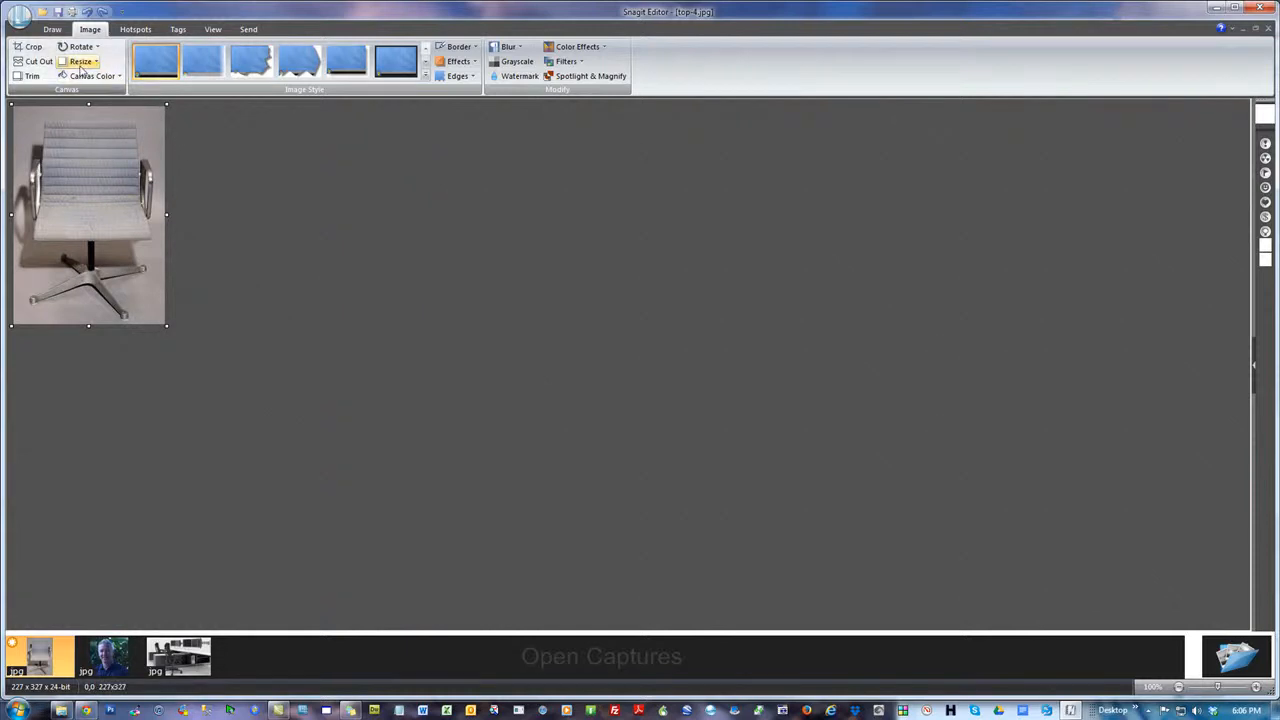
Try widening the canvas of top-4.jpg to 247 pixels with Resize Canvas, keeping the image in the upper-left placement
{"action": "left_click", "coordinate": [86, 65]}
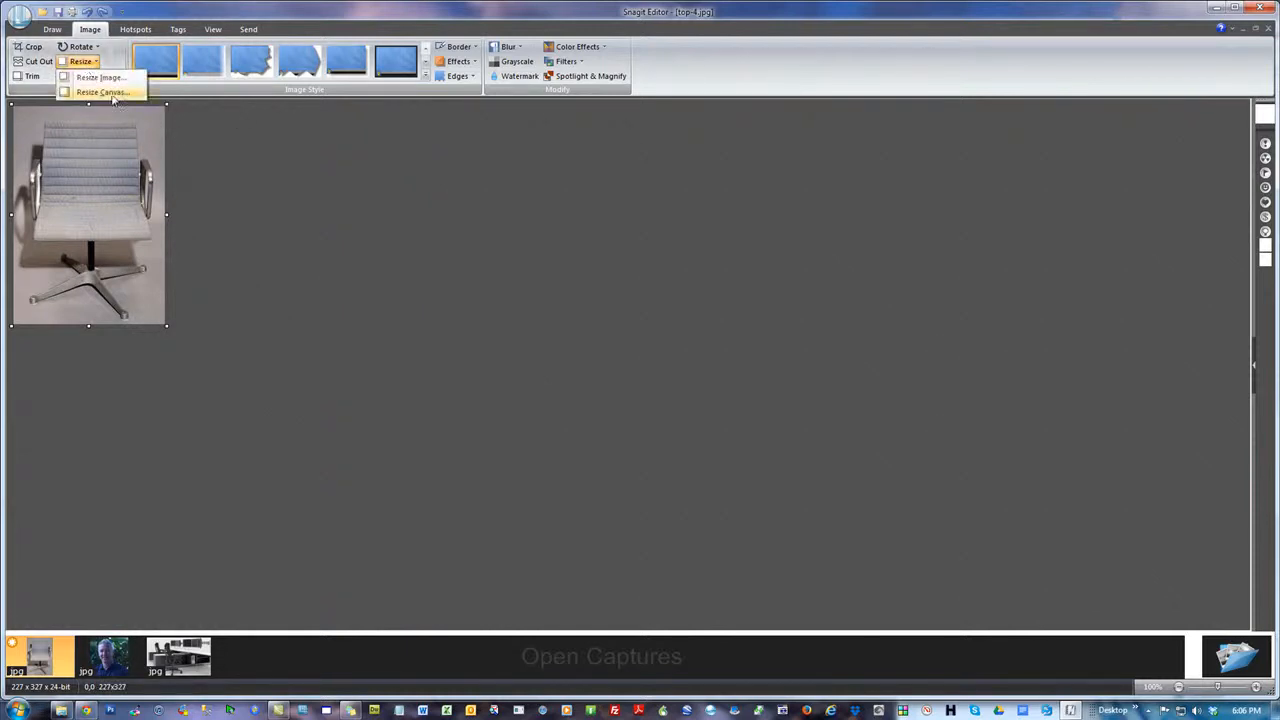
{"action": "left_click", "coordinate": [102, 92]}
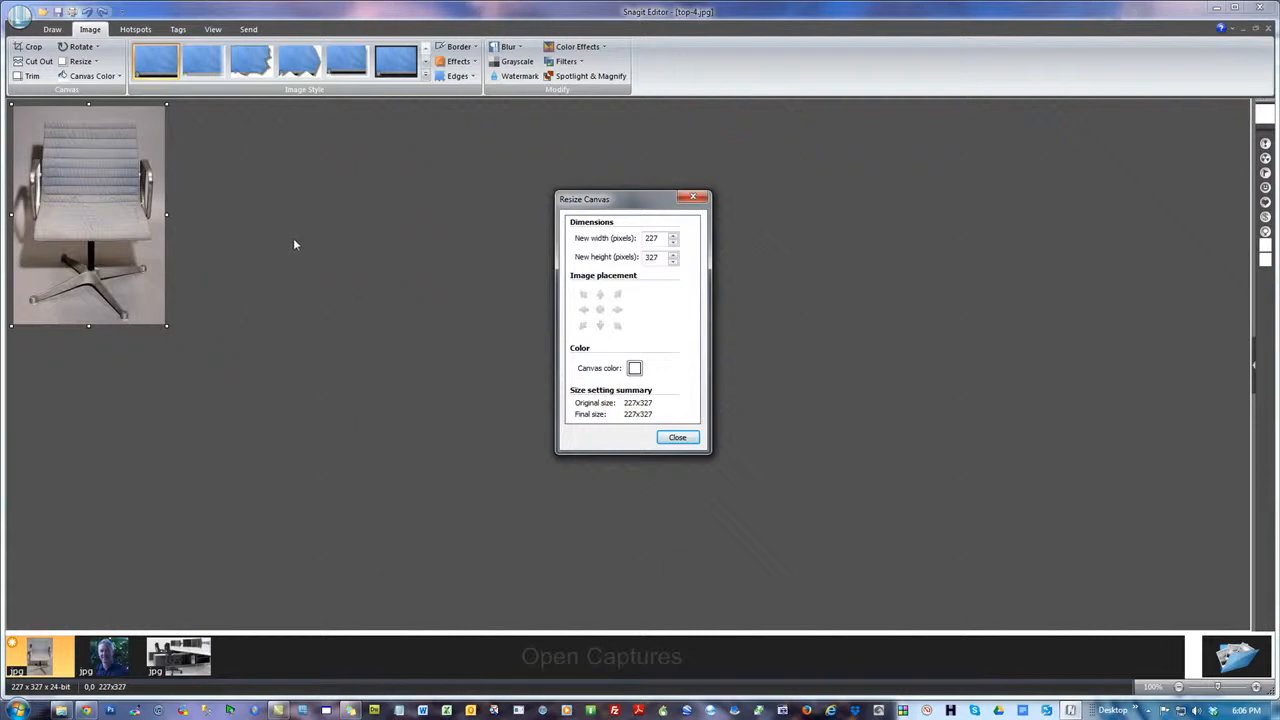
{"action": "double_click", "coordinate": [662, 238]}
{"action": "type", "text": "2"}
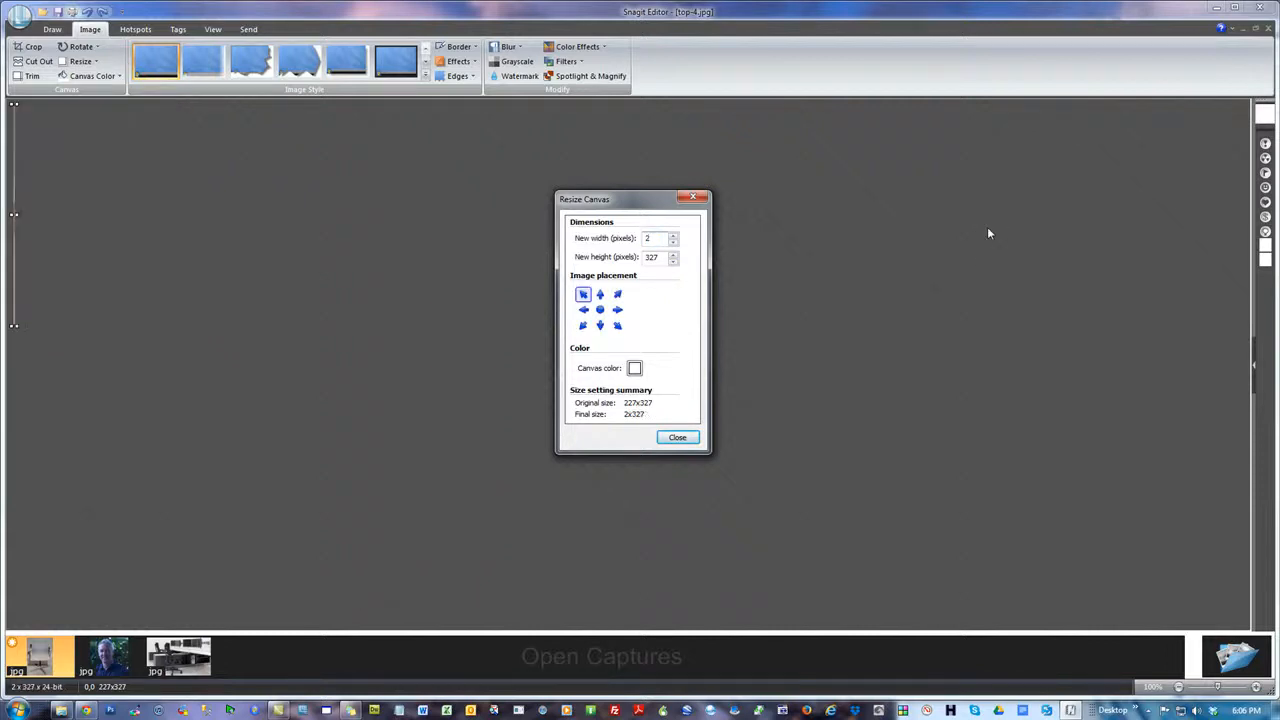
{"action": "type", "text": "4"}
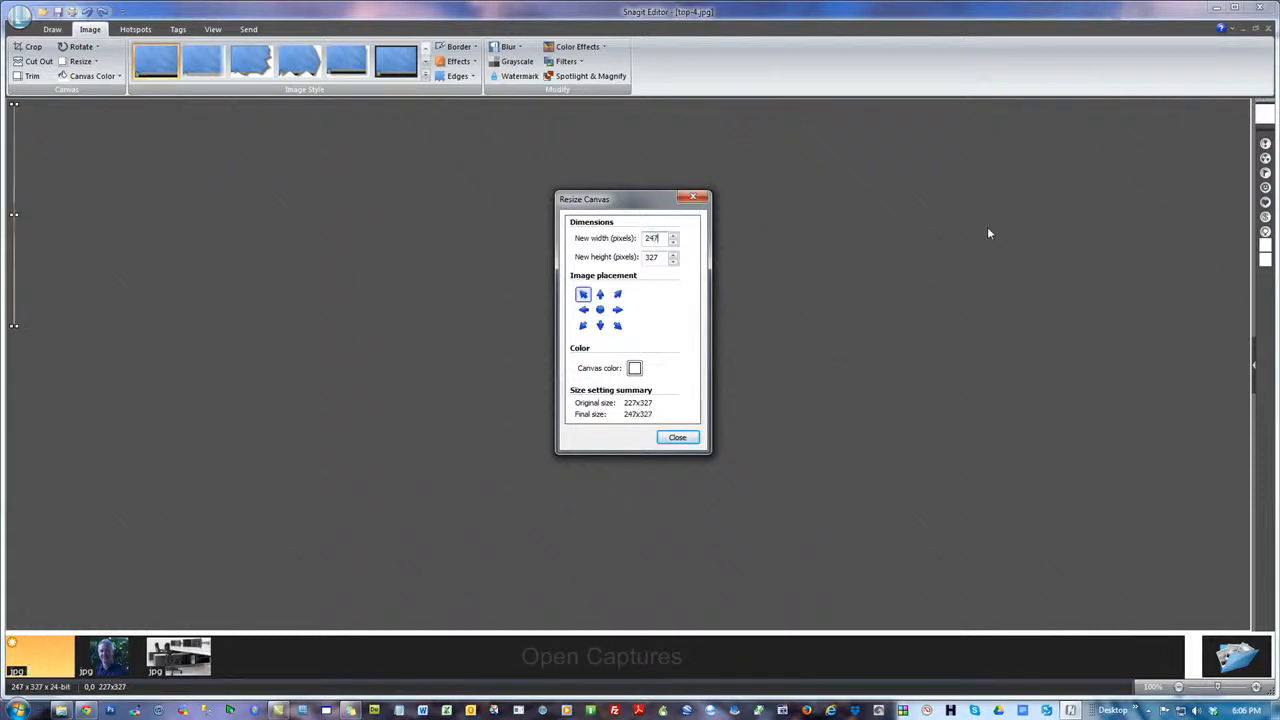
{"action": "type", "text": "7"}
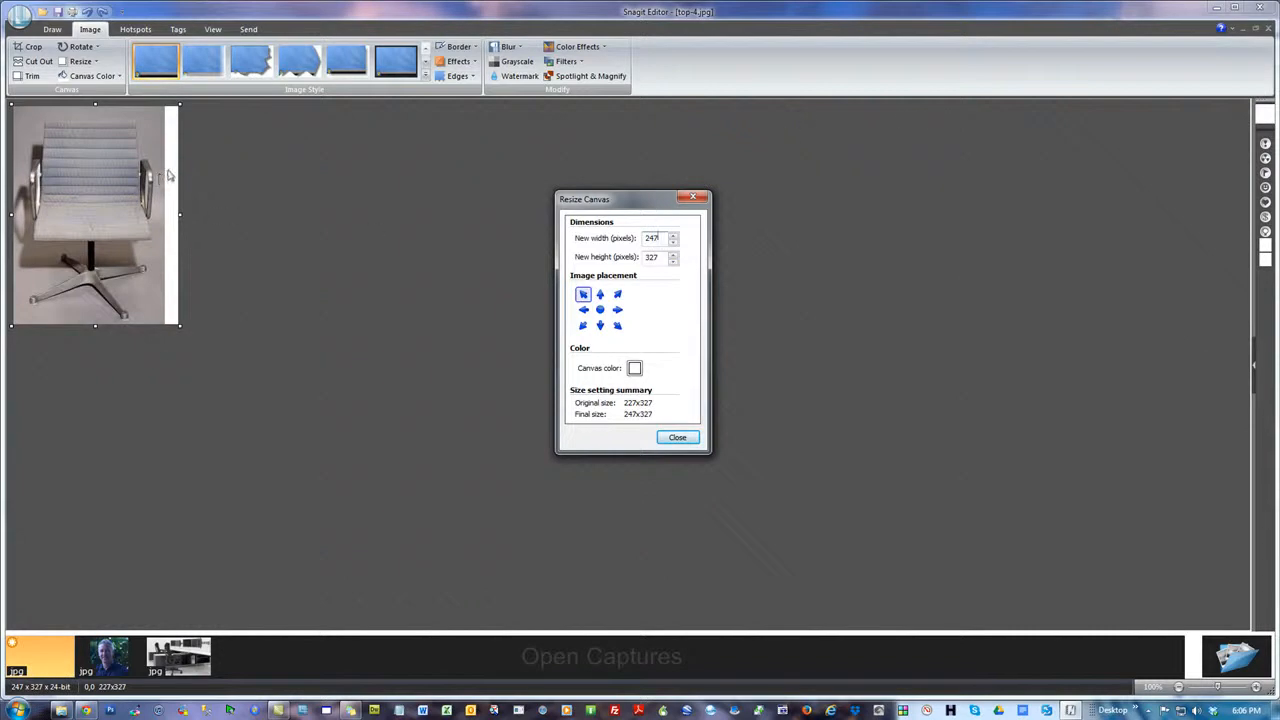
Set the canvas width of top-4.jpg to 327 pixels to make the canvas square
{"action": "double_click", "coordinate": [660, 257]}
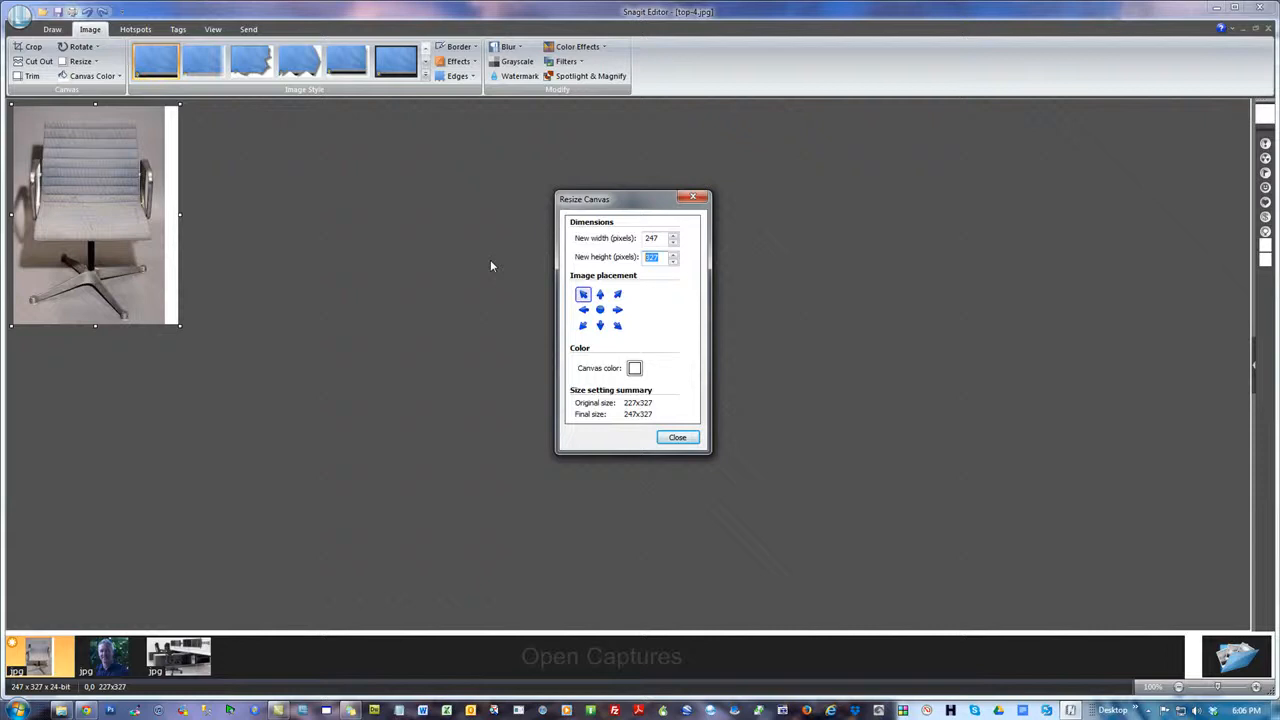
{"action": "double_click", "coordinate": [660, 238]}
{"action": "type", "text": "327"}
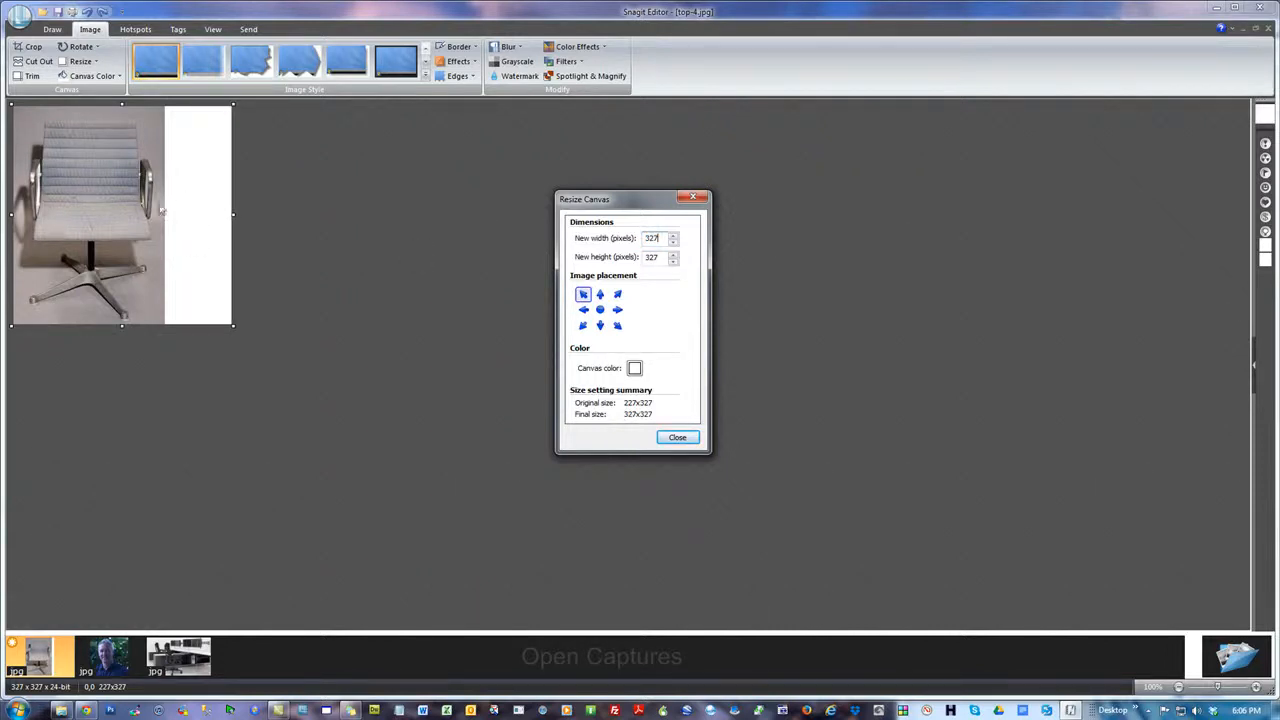
Set the canvas of top-4.jpg to 500 x 500 pixels
{"action": "double_click", "coordinate": [662, 239]}
{"action": "type", "text": "500"}
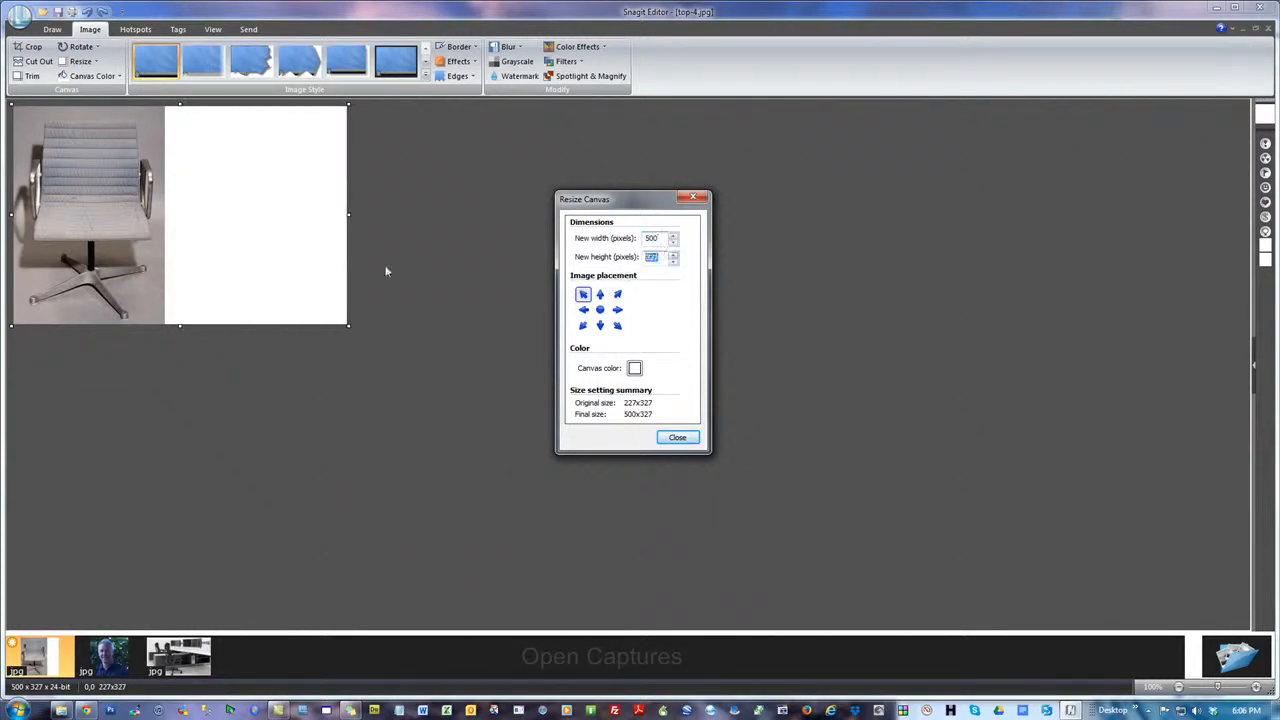
{"action": "type", "text": "3"}
{"action": "type", "text": "00"}
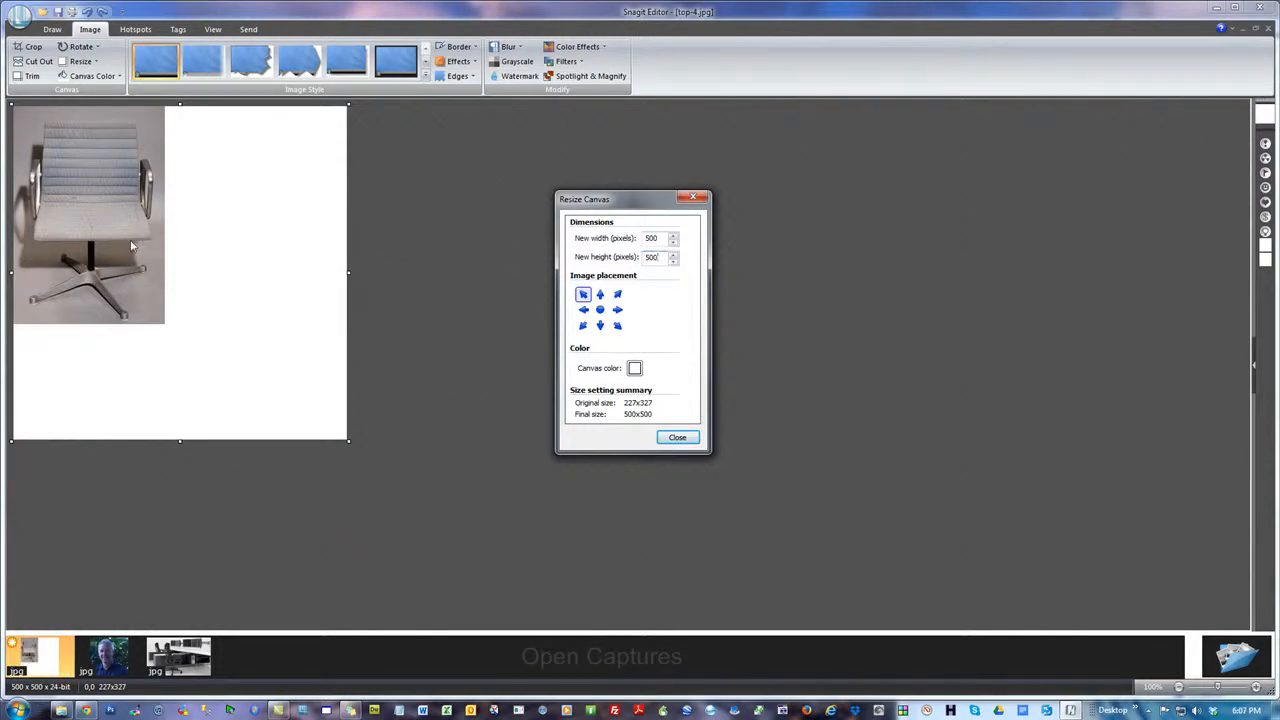
Try the different image placements for the chair on the square canvas, ending with the Top placement
{"action": "left_click", "coordinate": [600, 295]}
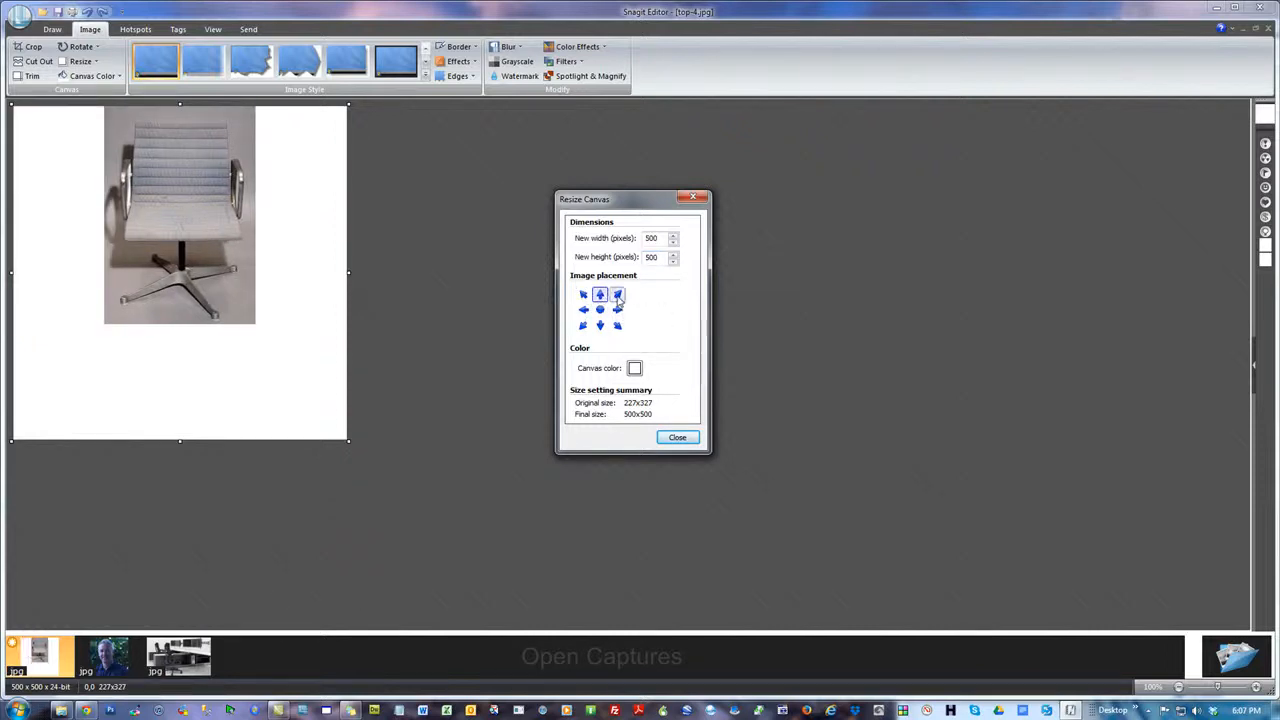
{"action": "left_click", "coordinate": [617, 295]}
{"action": "left_click", "coordinate": [617, 310]}
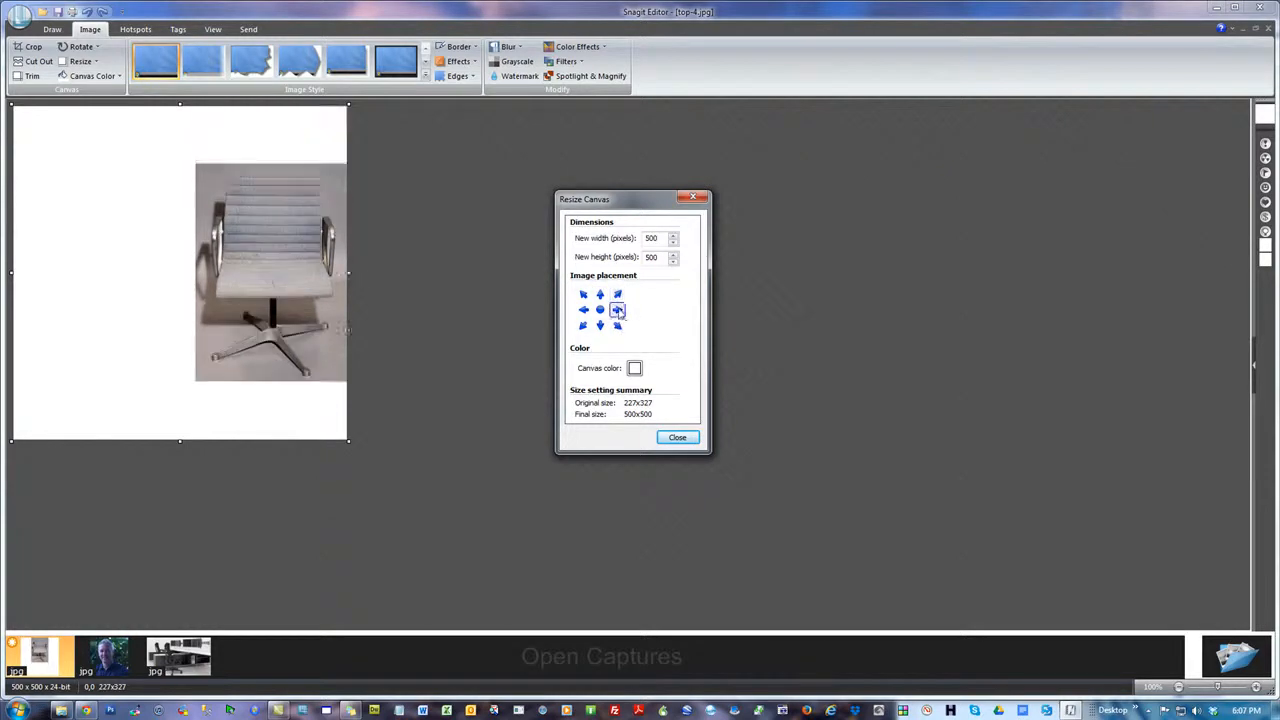
{"action": "left_click", "coordinate": [600, 310]}
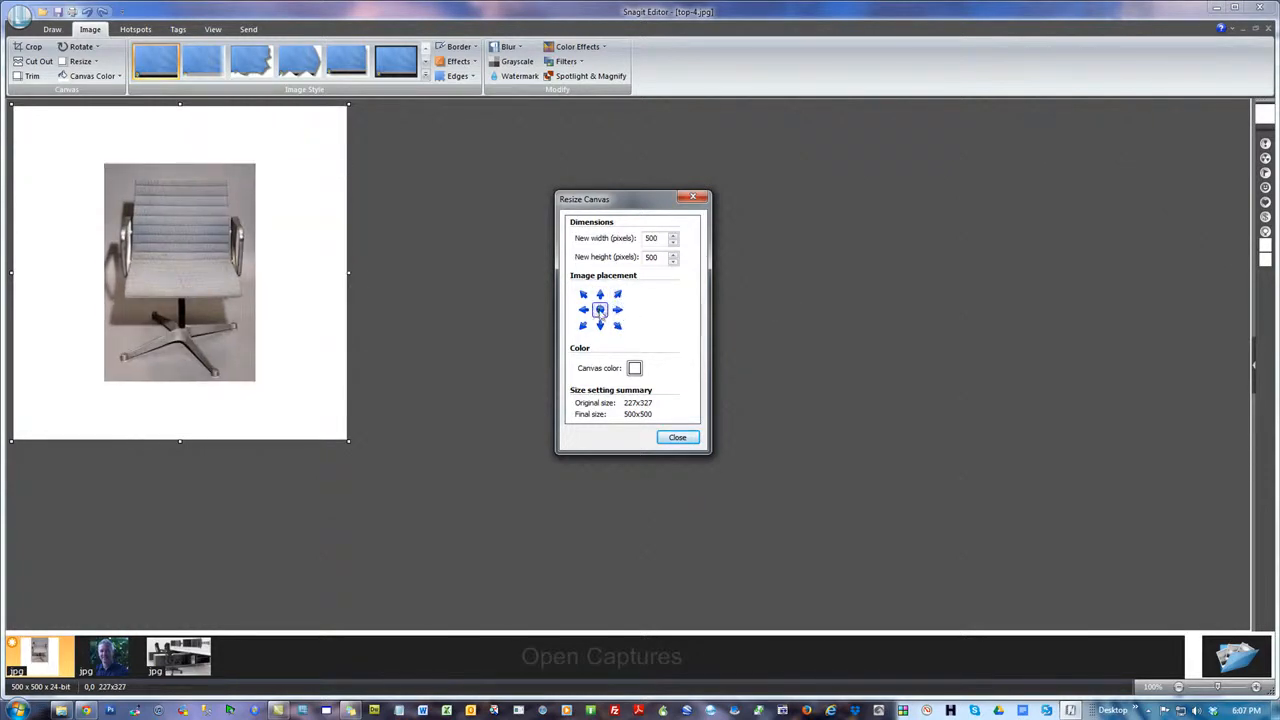
{"action": "left_click", "coordinate": [583, 310]}
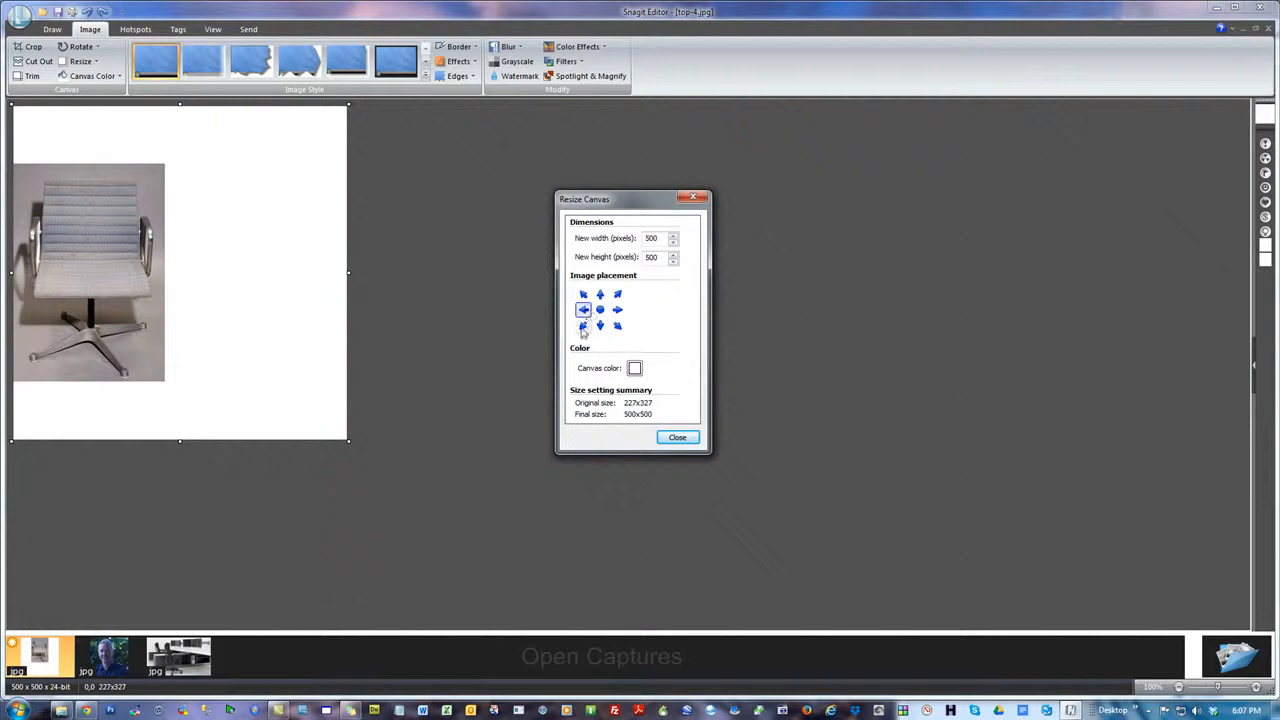
{"action": "left_click", "coordinate": [583, 326]}
{"action": "left_click", "coordinate": [600, 326]}
{"action": "left_click", "coordinate": [617, 326]}
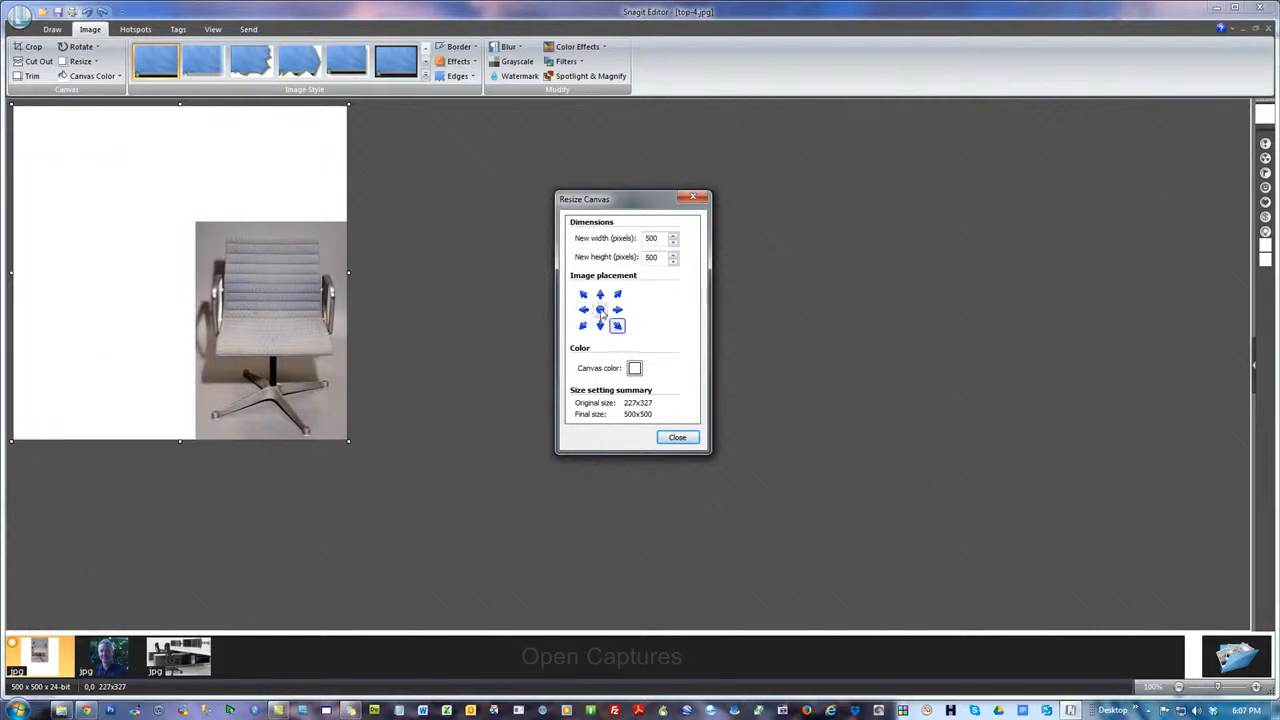
{"action": "left_click", "coordinate": [600, 310]}
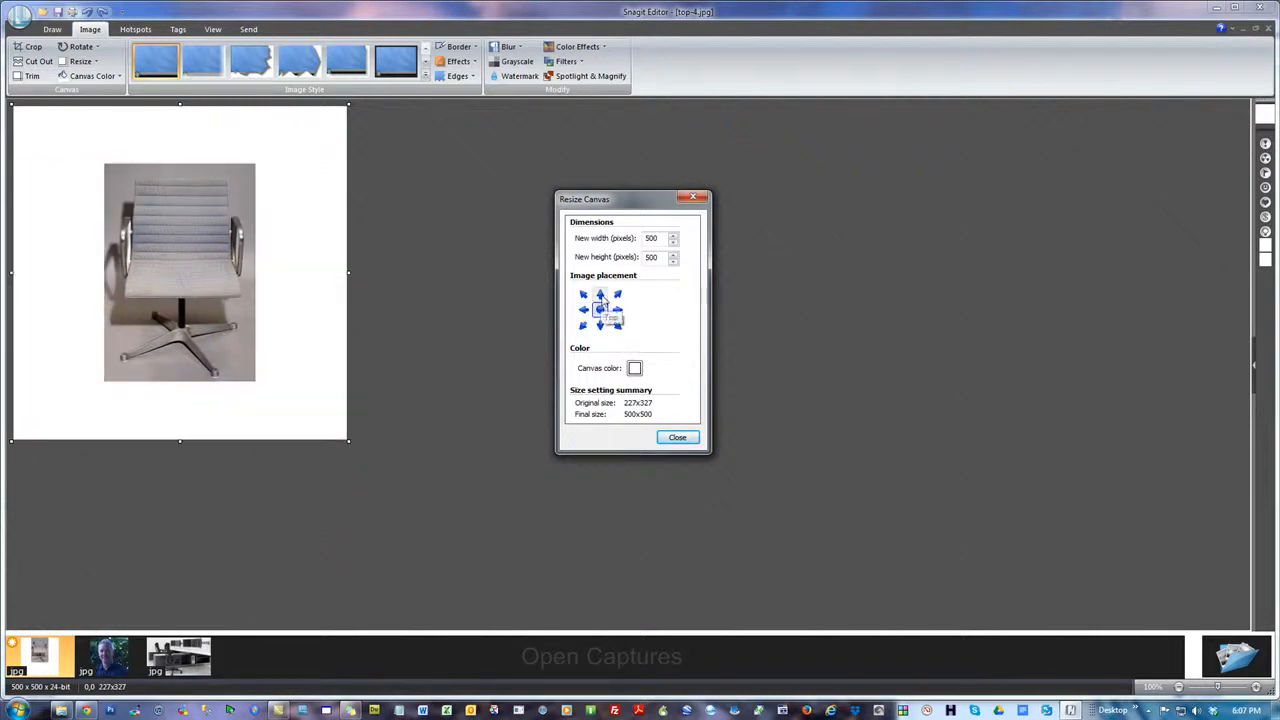
{"action": "left_click", "coordinate": [600, 295]}
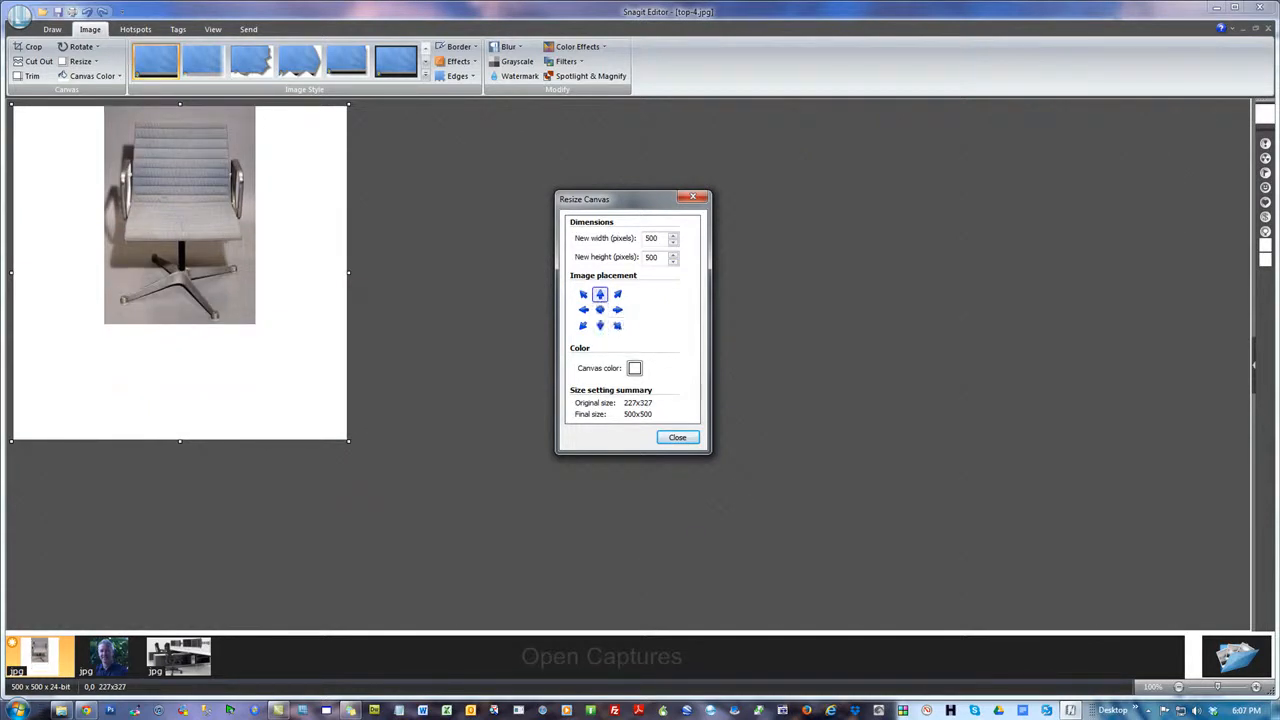
Bring the Theme2Html home page into view beside the chair image to compare its image areas, and move it aside again
{"action": "left_click_drag", "start_coordinate": [1279, 120], "coordinate": [996, 34]}
{"action": "left_click", "coordinate": [497, 38]}
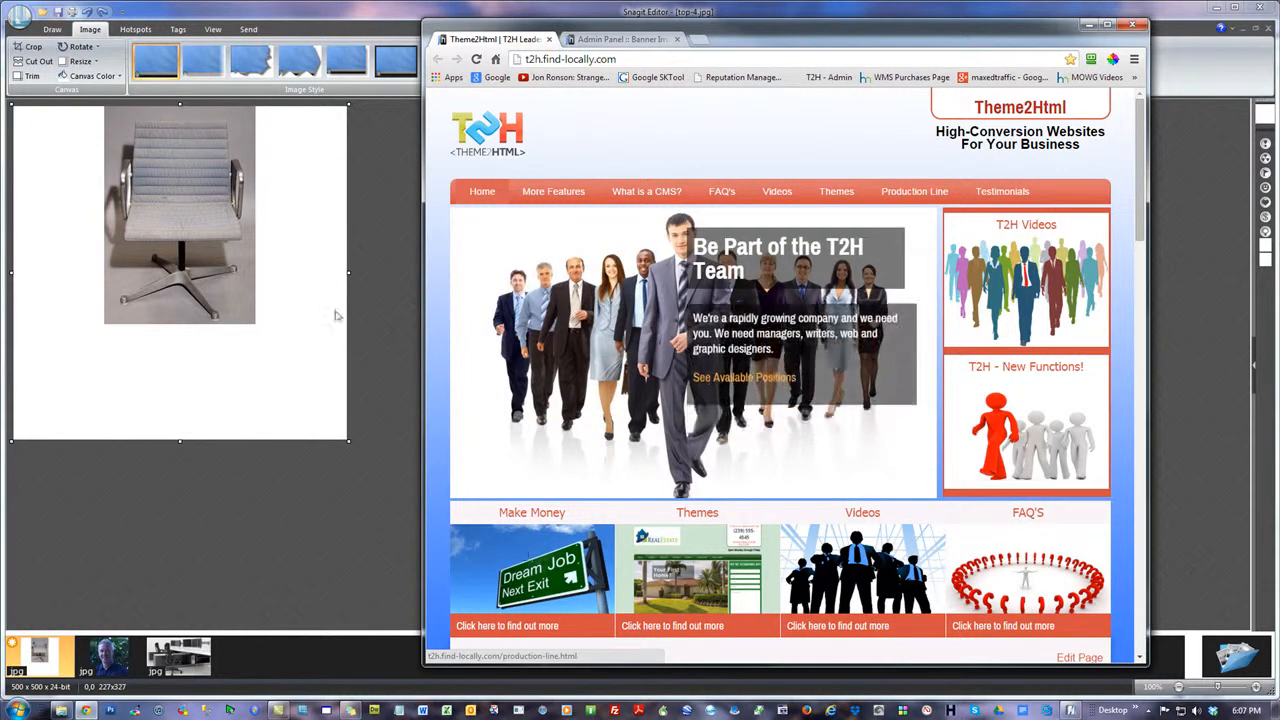
{"action": "left_click_drag", "start_coordinate": [760, 44], "coordinate": [1279, 99]}
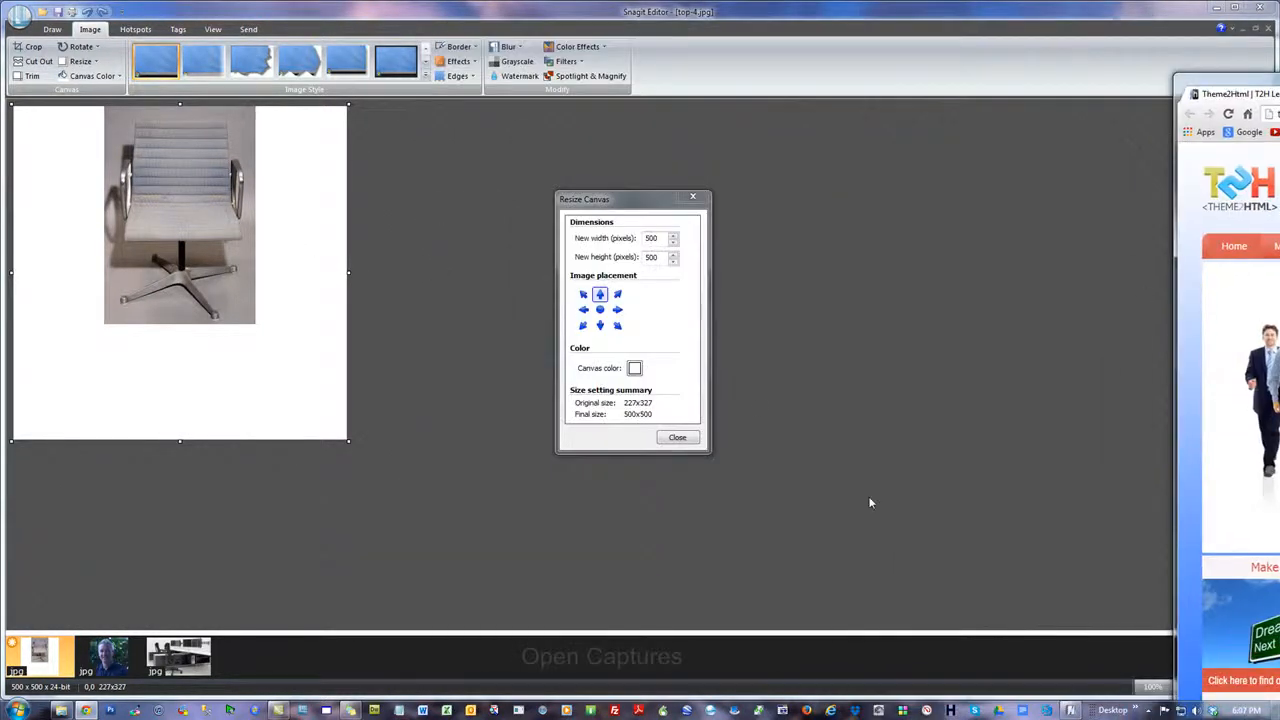
{"action": "left_click", "coordinate": [634, 369]}
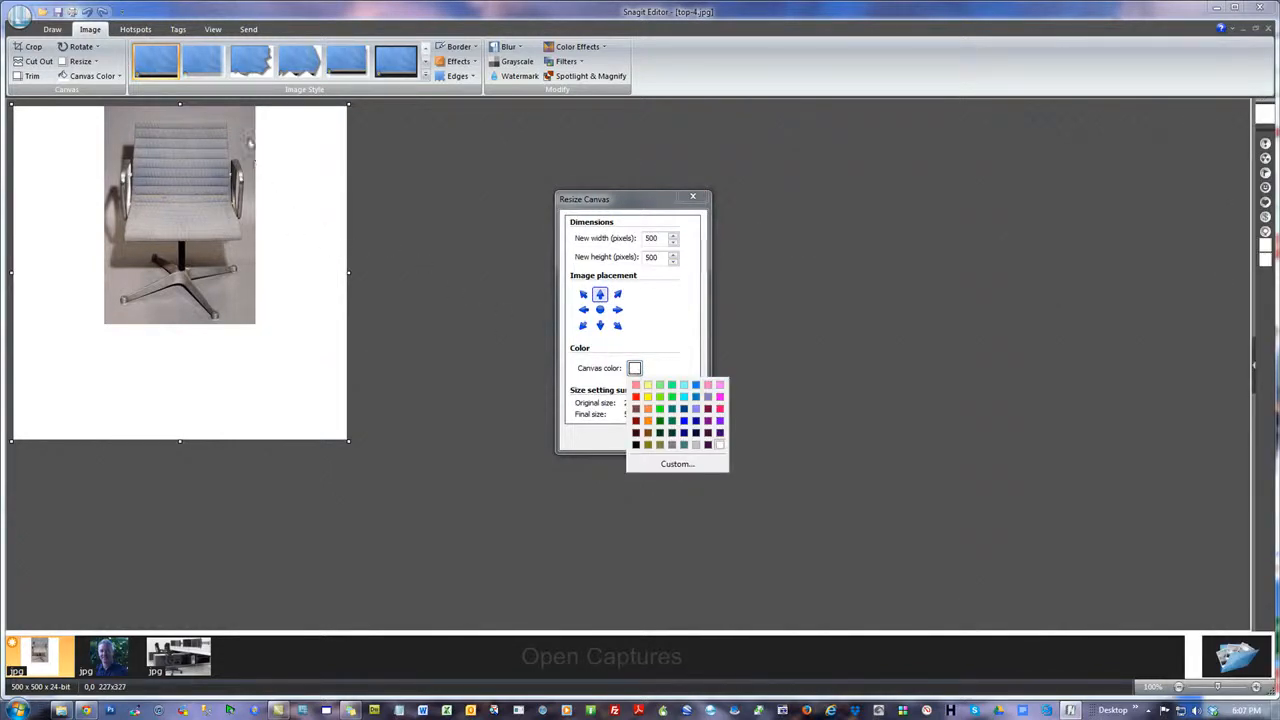
{"action": "left_click", "coordinate": [670, 465]}
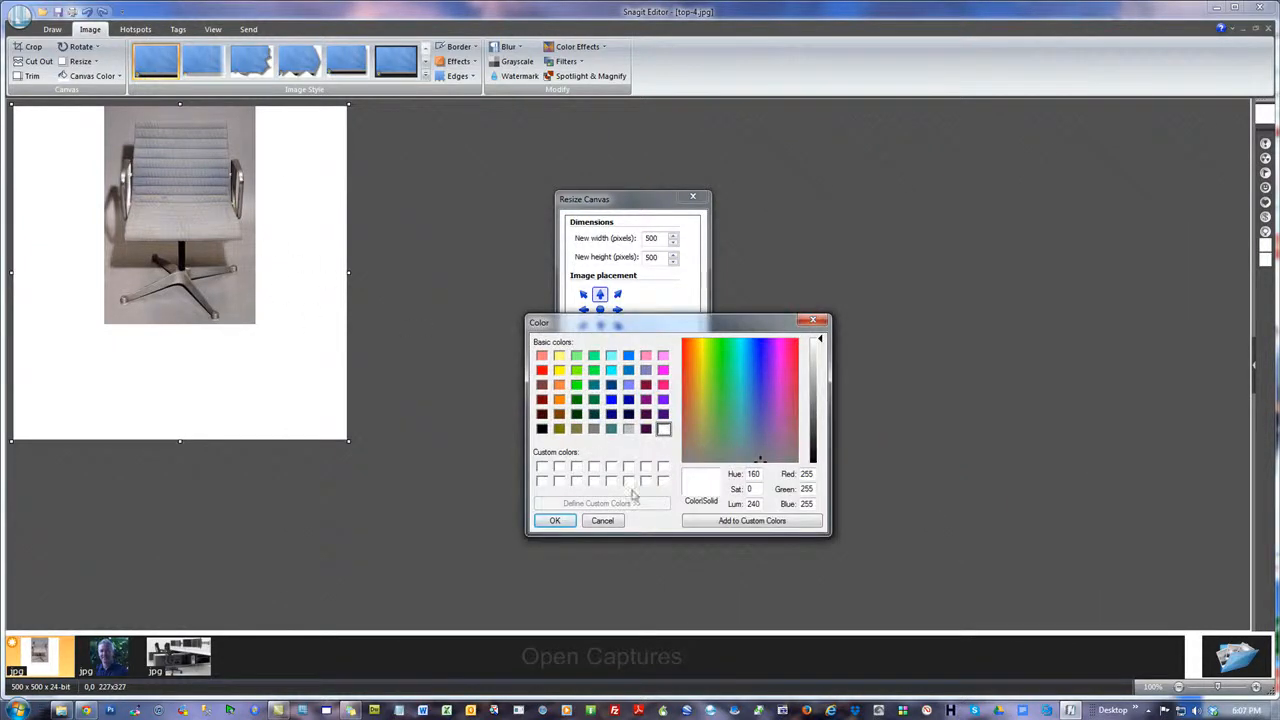
{"action": "left_click", "coordinate": [603, 521]}
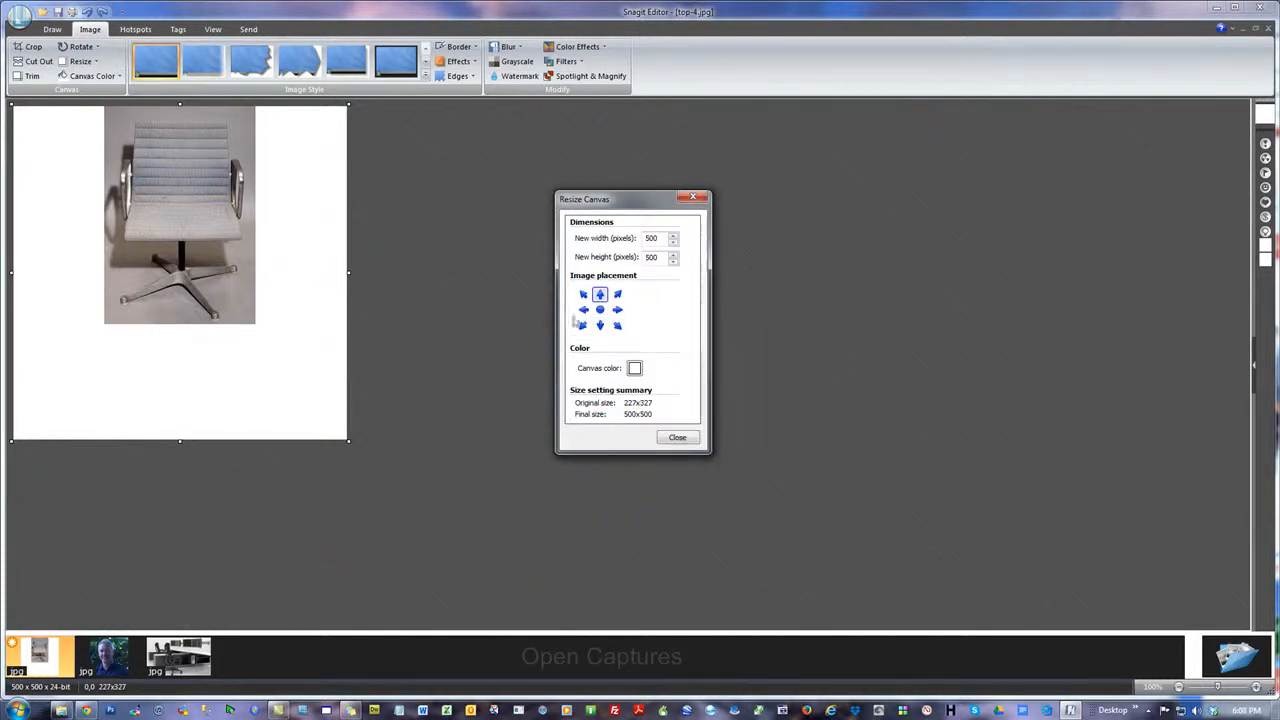
{"action": "left_click", "coordinate": [677, 440]}
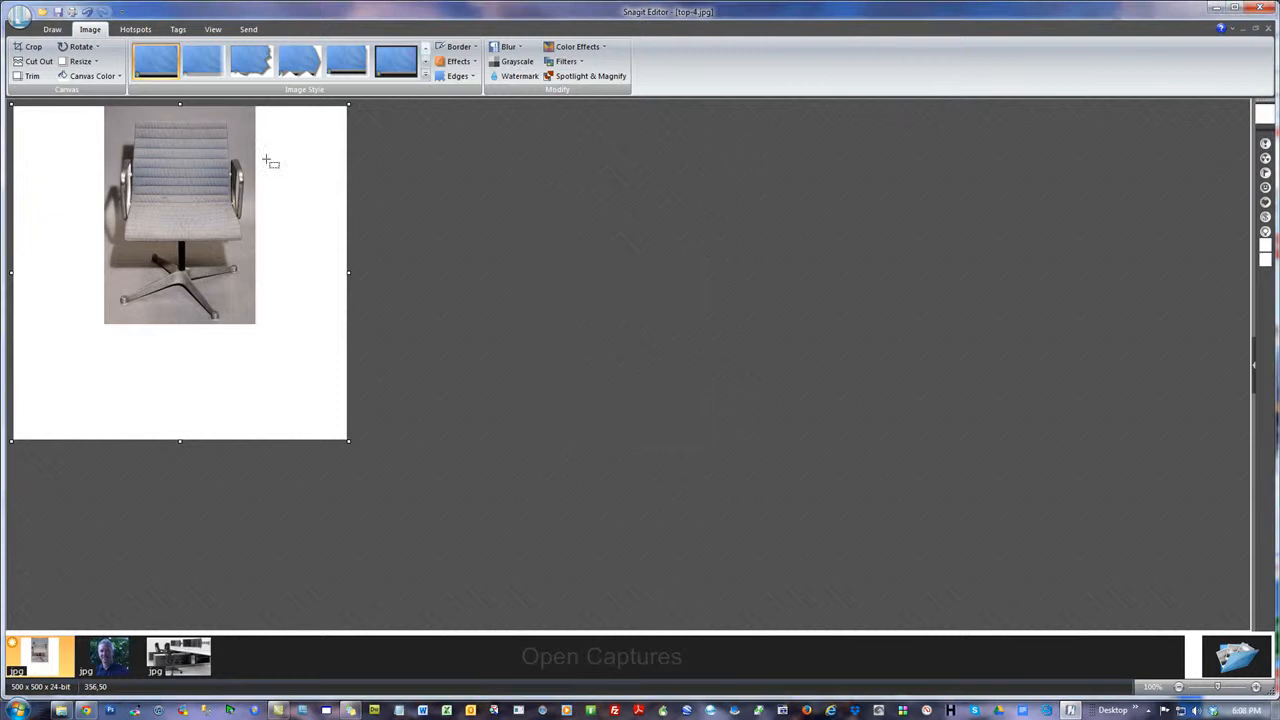
Set the canvas color by sampling the grey background at the chair photo's right edge with Select Color From Image
{"action": "left_click", "coordinate": [110, 77]}
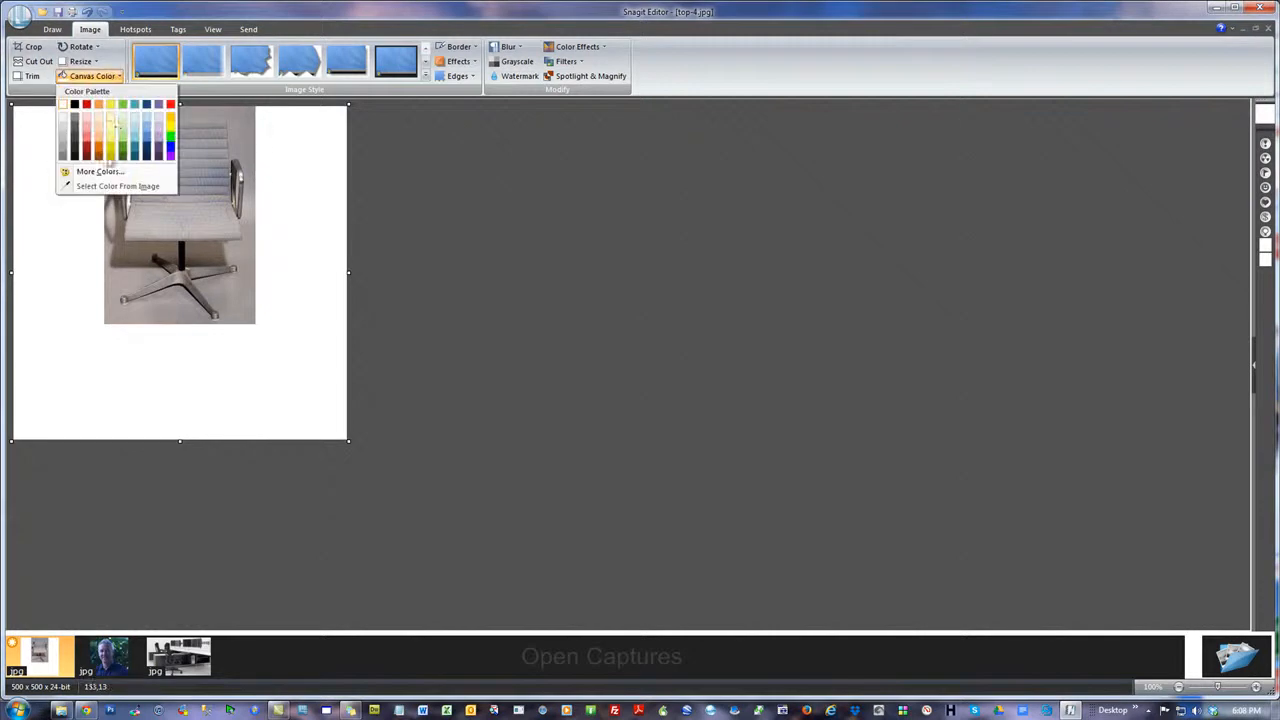
{"action": "left_click", "coordinate": [149, 190]}
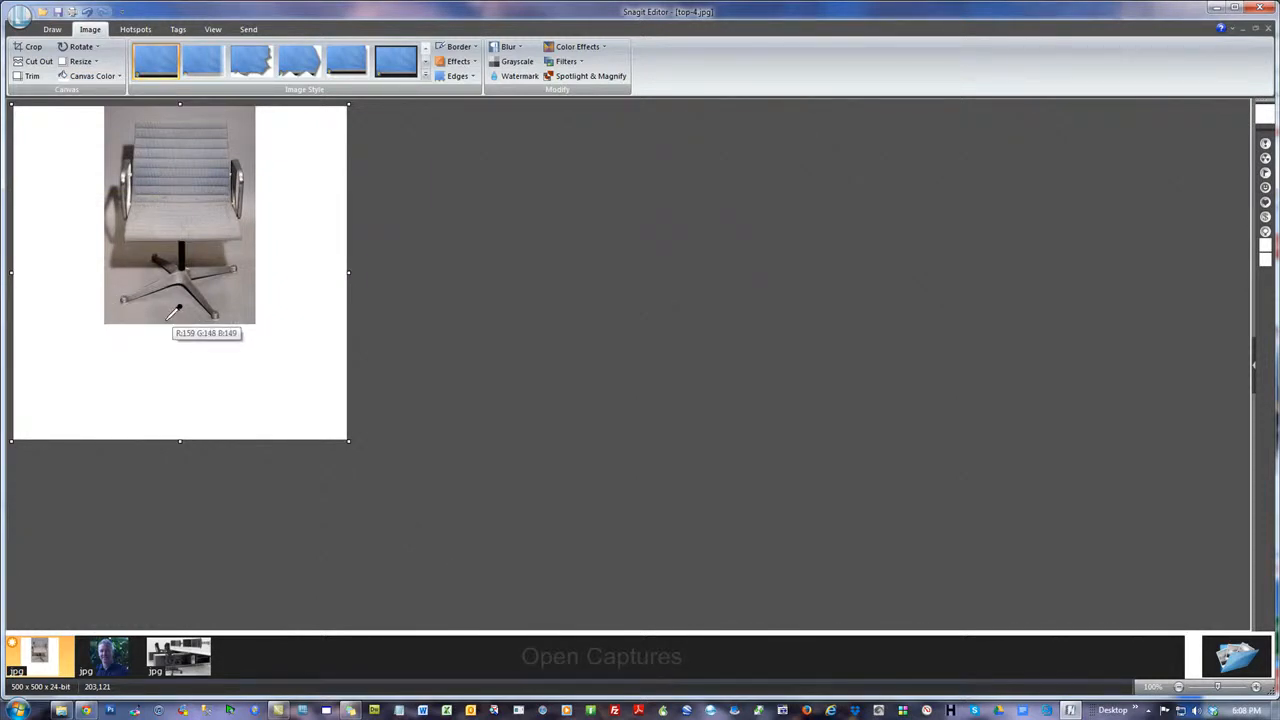
{"action": "left_click", "coordinate": [251, 231]}
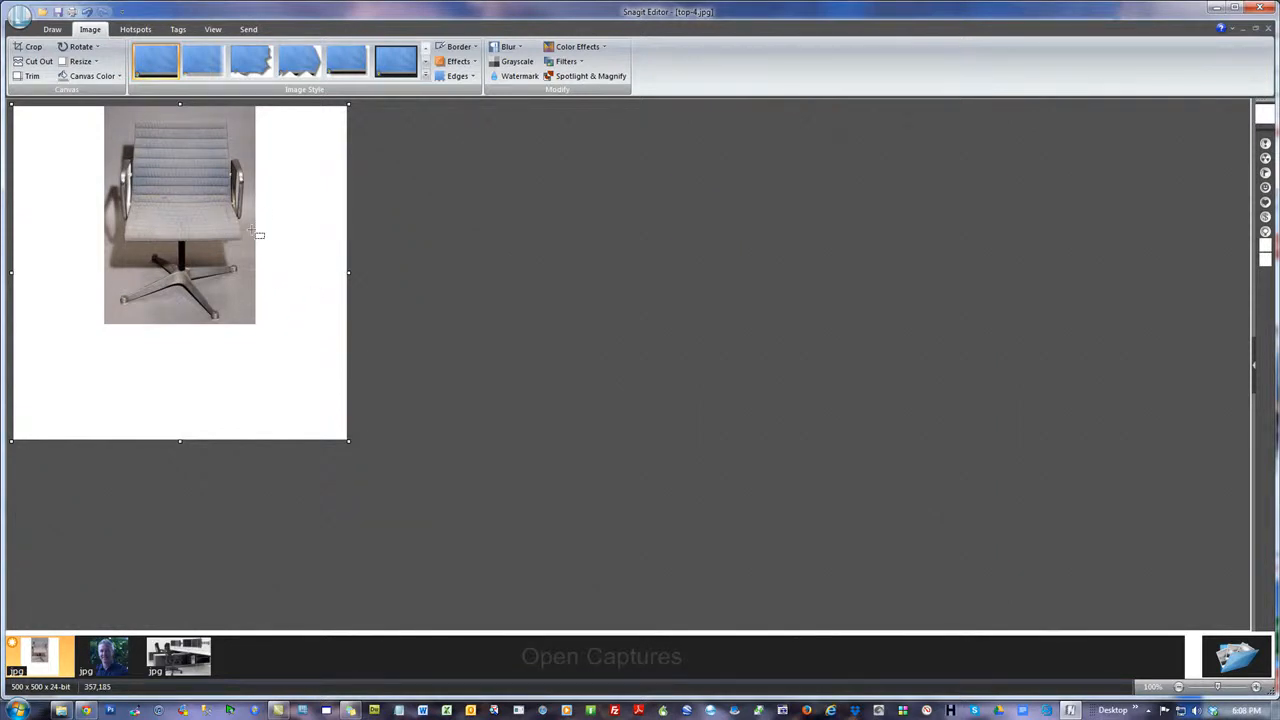
{"action": "right_click", "coordinate": [304, 264]}
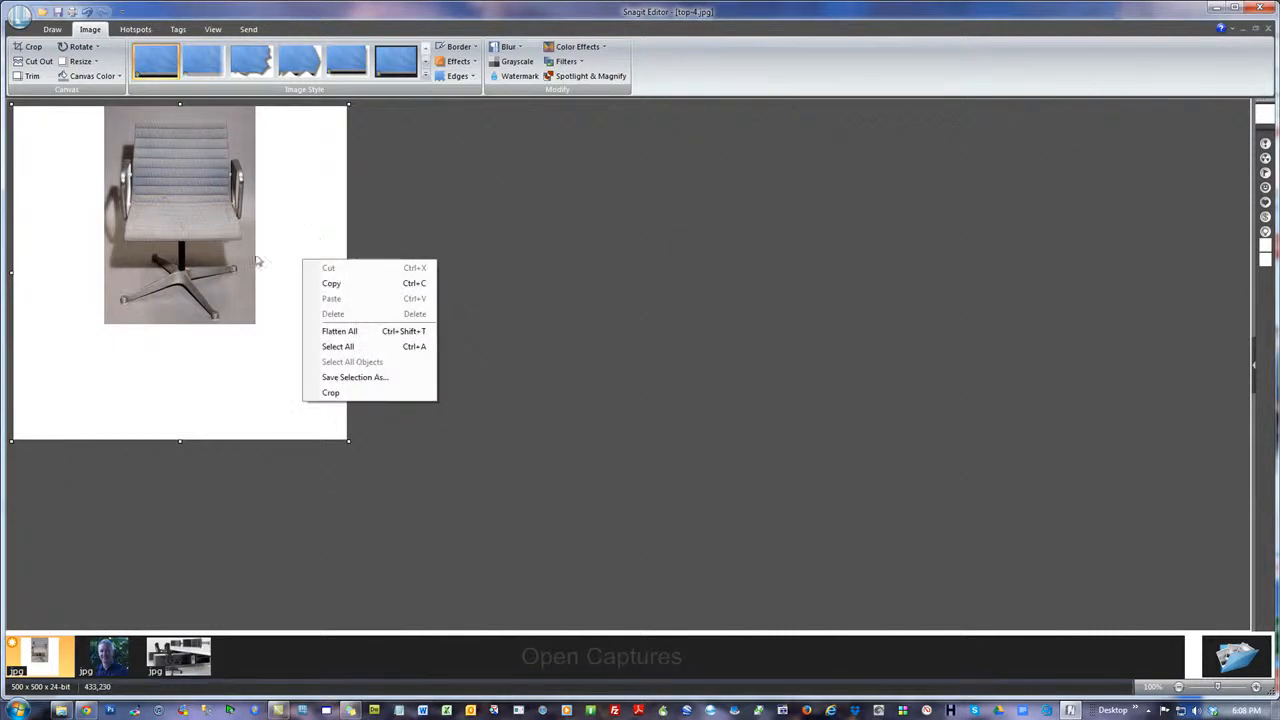
{"action": "left_click", "coordinate": [291, 234]}
{"action": "left_click", "coordinate": [92, 77]}
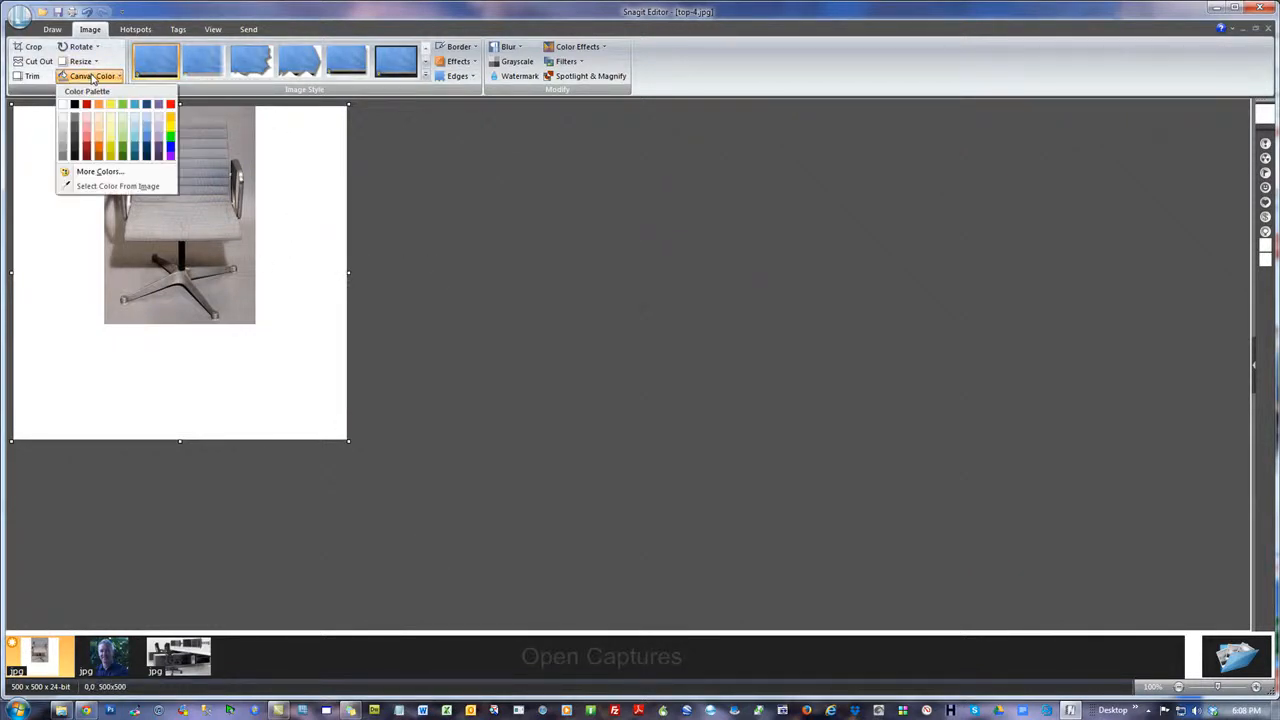
{"action": "left_click", "coordinate": [117, 186]}
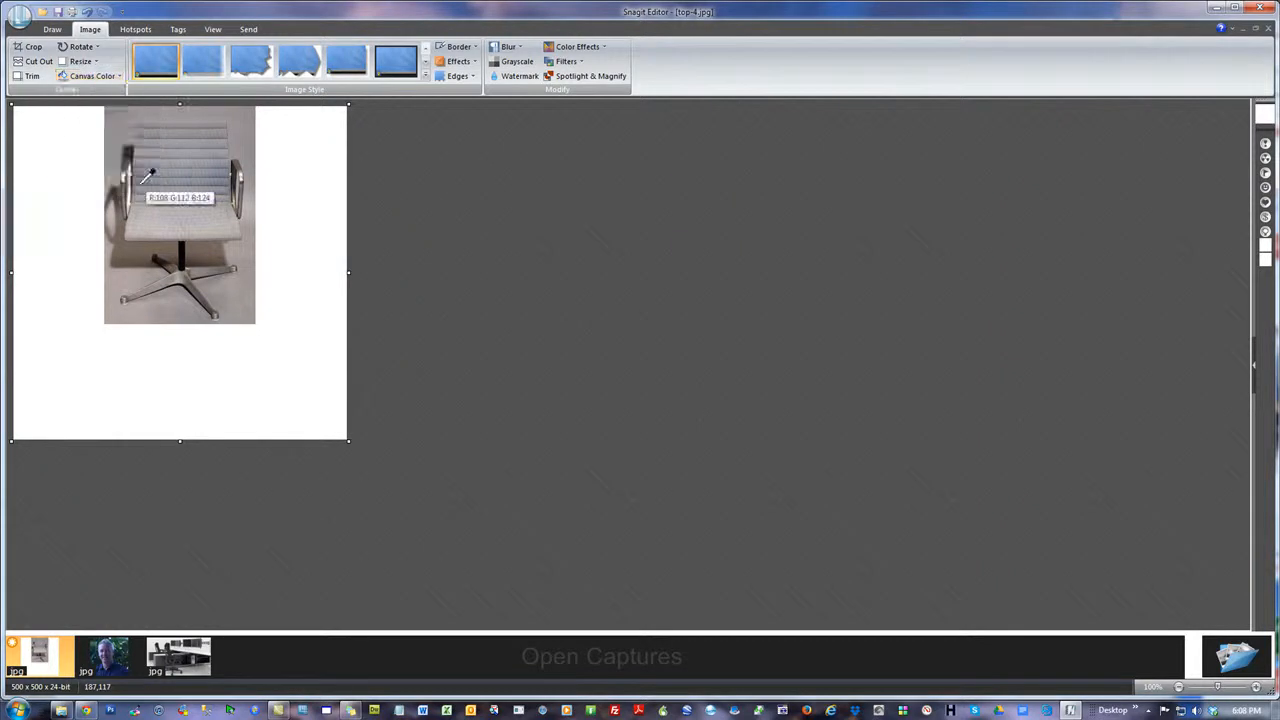
{"action": "left_click", "coordinate": [254, 301]}
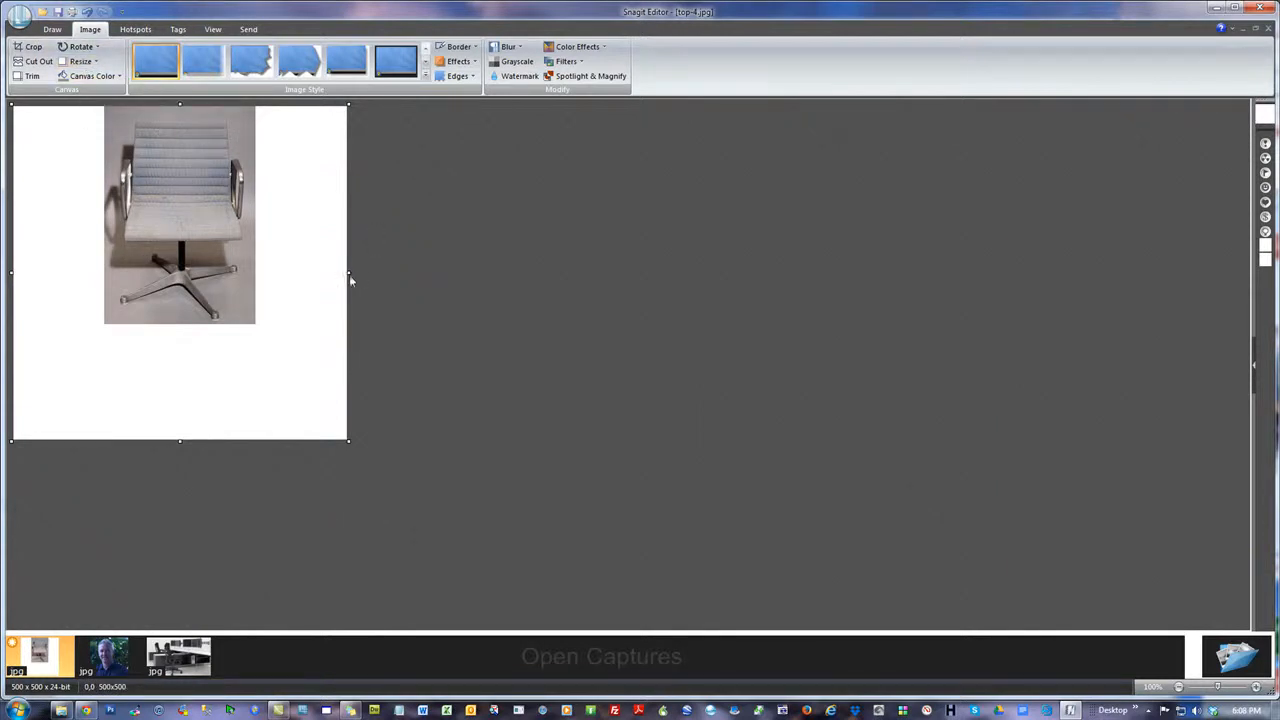
Trim the white canvas from the right, bottom and left of the chair photo, down to about 223 x 326 pixels
{"action": "left_click_drag", "start_coordinate": [349, 271], "coordinate": [258, 263]}
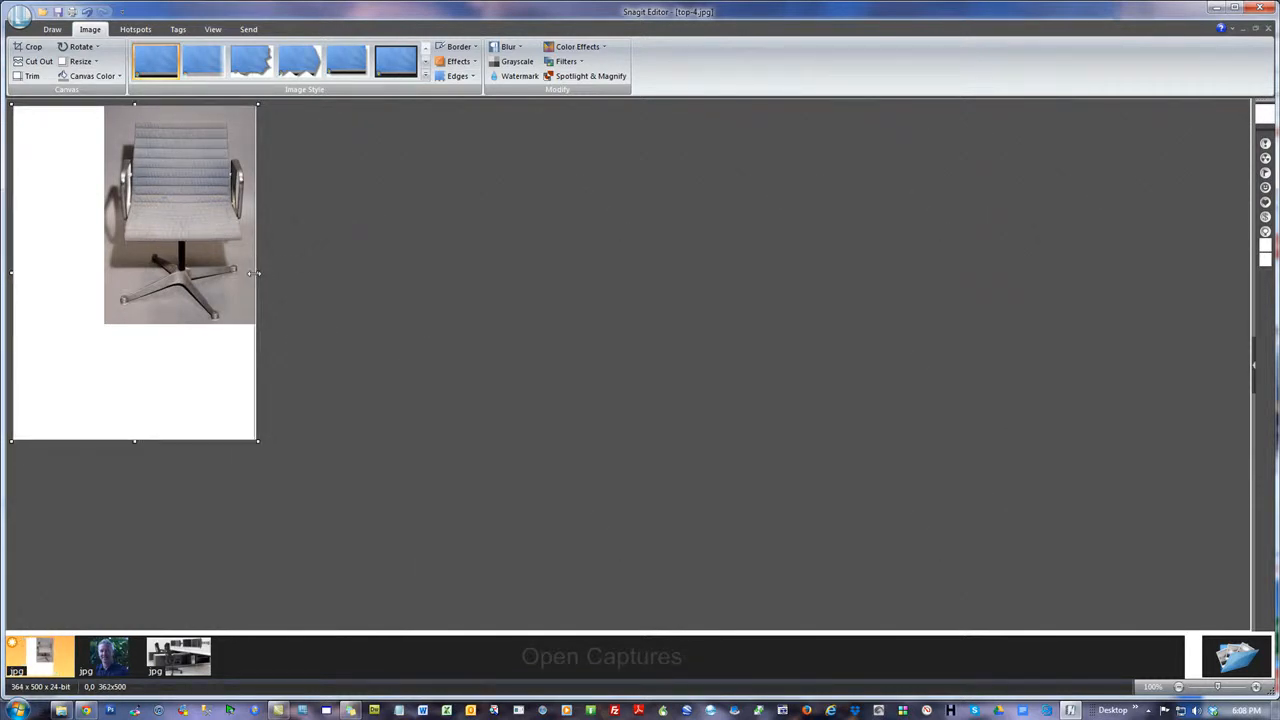
{"action": "left_click_drag", "start_coordinate": [256, 272], "coordinate": [253, 273]}
{"action": "left_click_drag", "start_coordinate": [134, 440], "coordinate": [151, 325]}
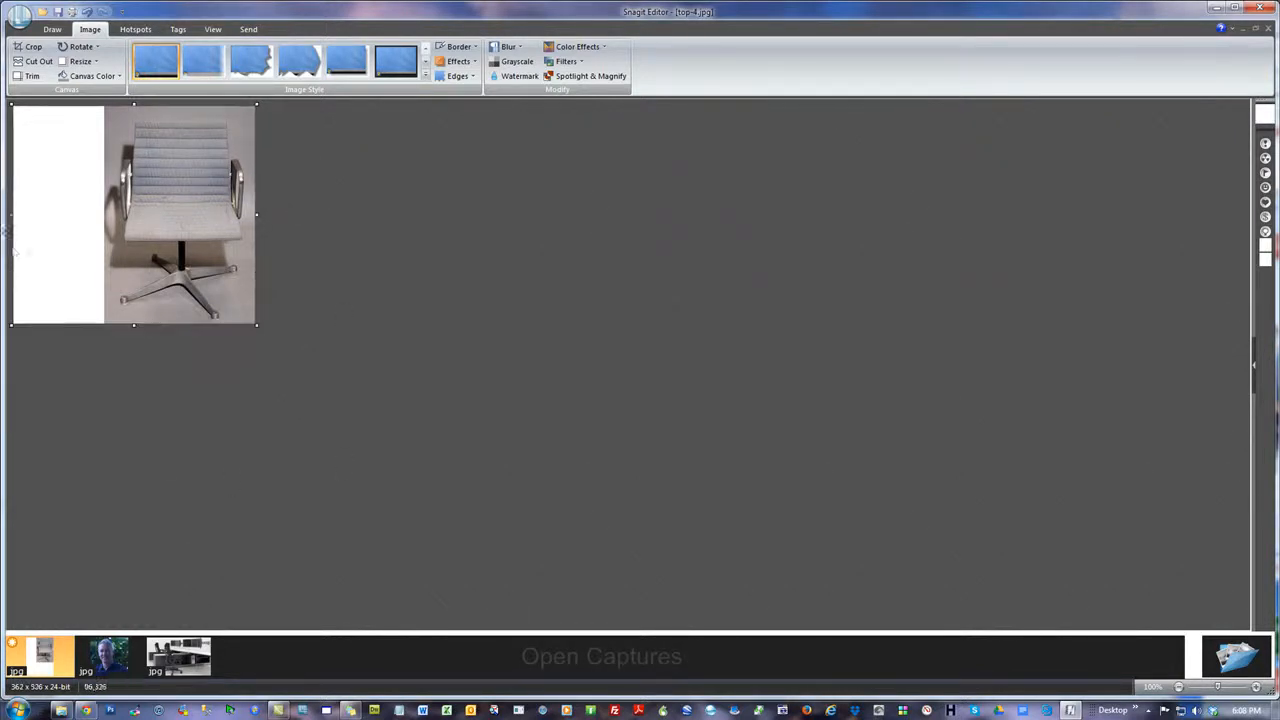
{"action": "left_click_drag", "start_coordinate": [13, 215], "coordinate": [107, 215]}
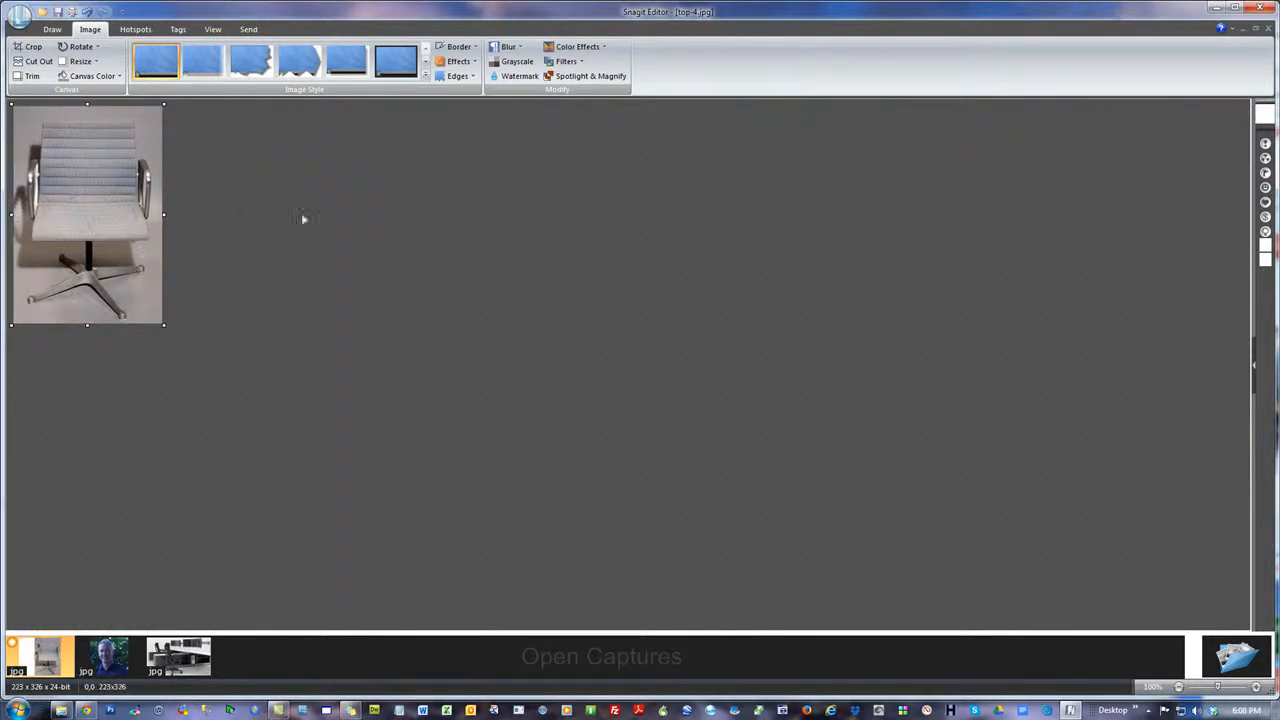
Resize the canvas of top-4.jpg to 500 x 500 pixels with the chair in the Top placement
{"action": "left_click", "coordinate": [82, 61]}
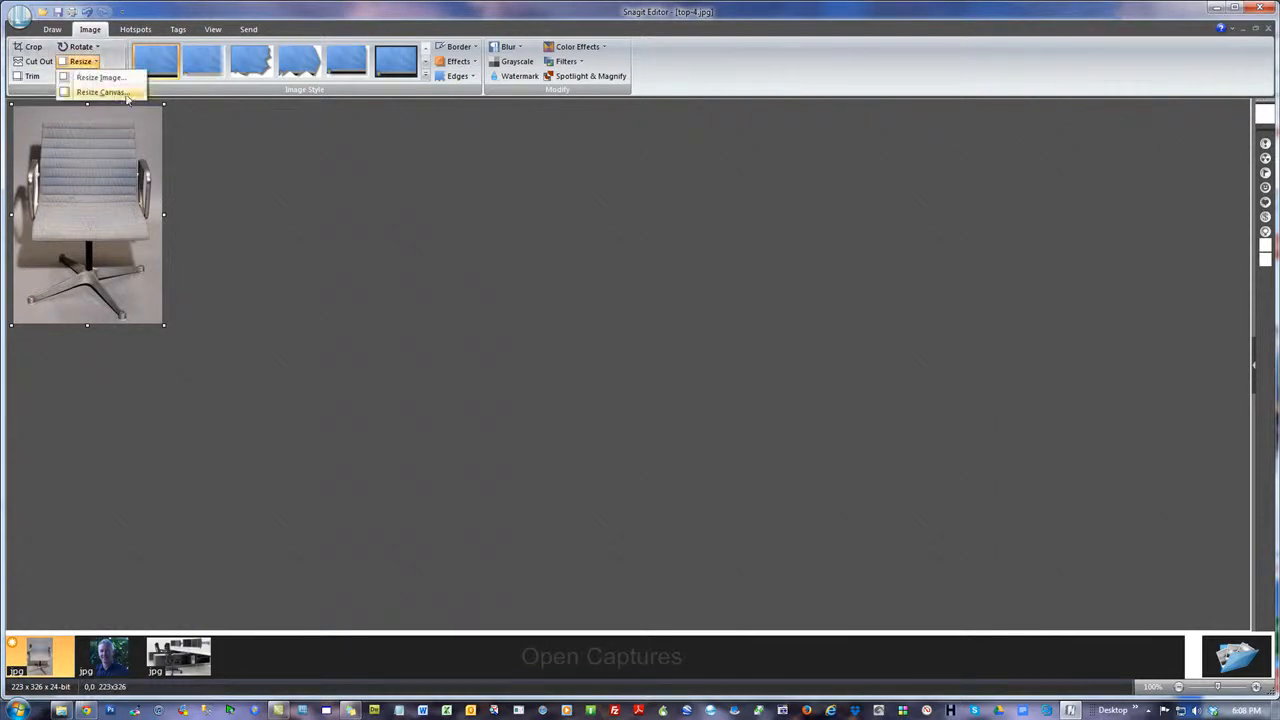
{"action": "left_click", "coordinate": [100, 94]}
{"action": "double_click", "coordinate": [662, 238]}
{"action": "type", "text": "500"}
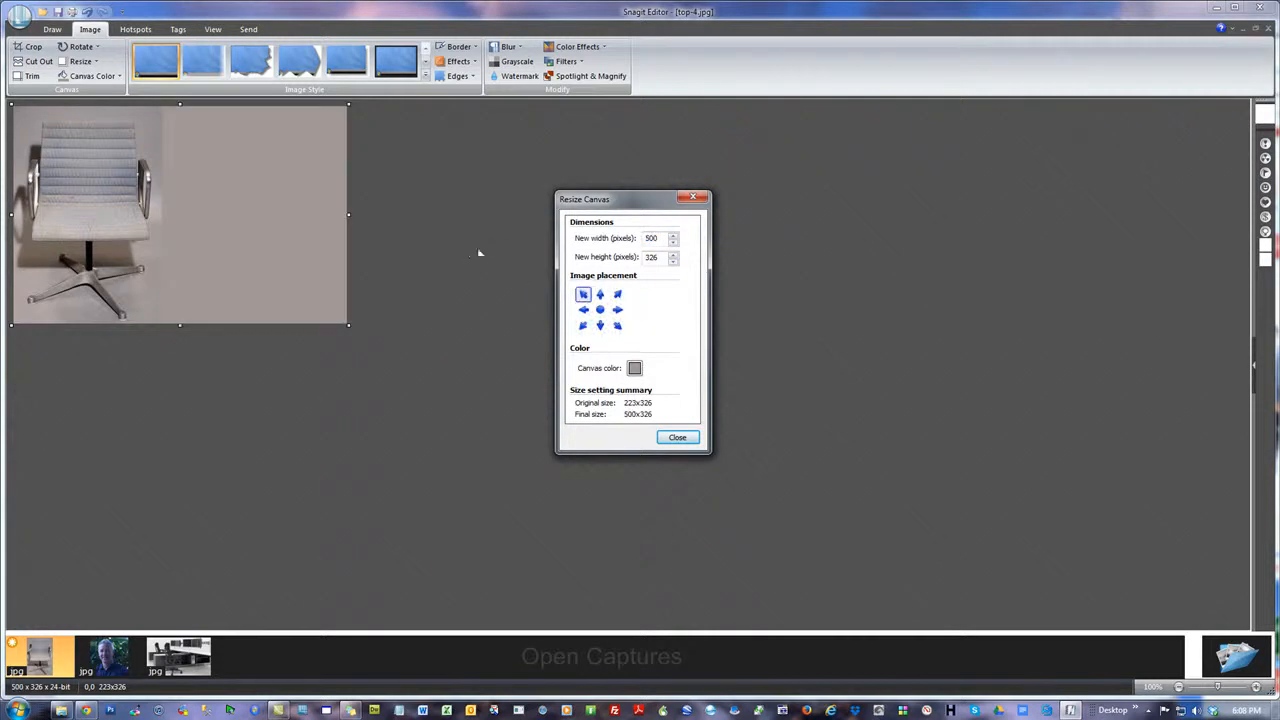
{"action": "key", "text": "Tab"}
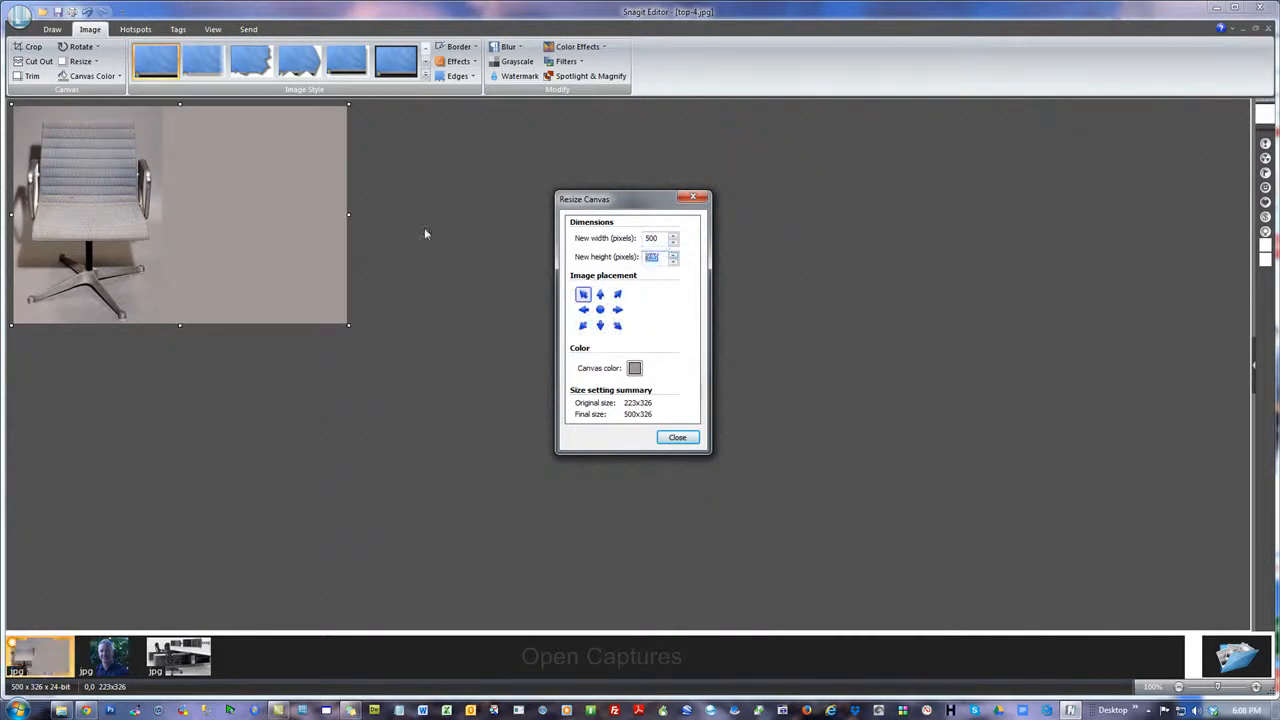
{"action": "type", "text": "500"}
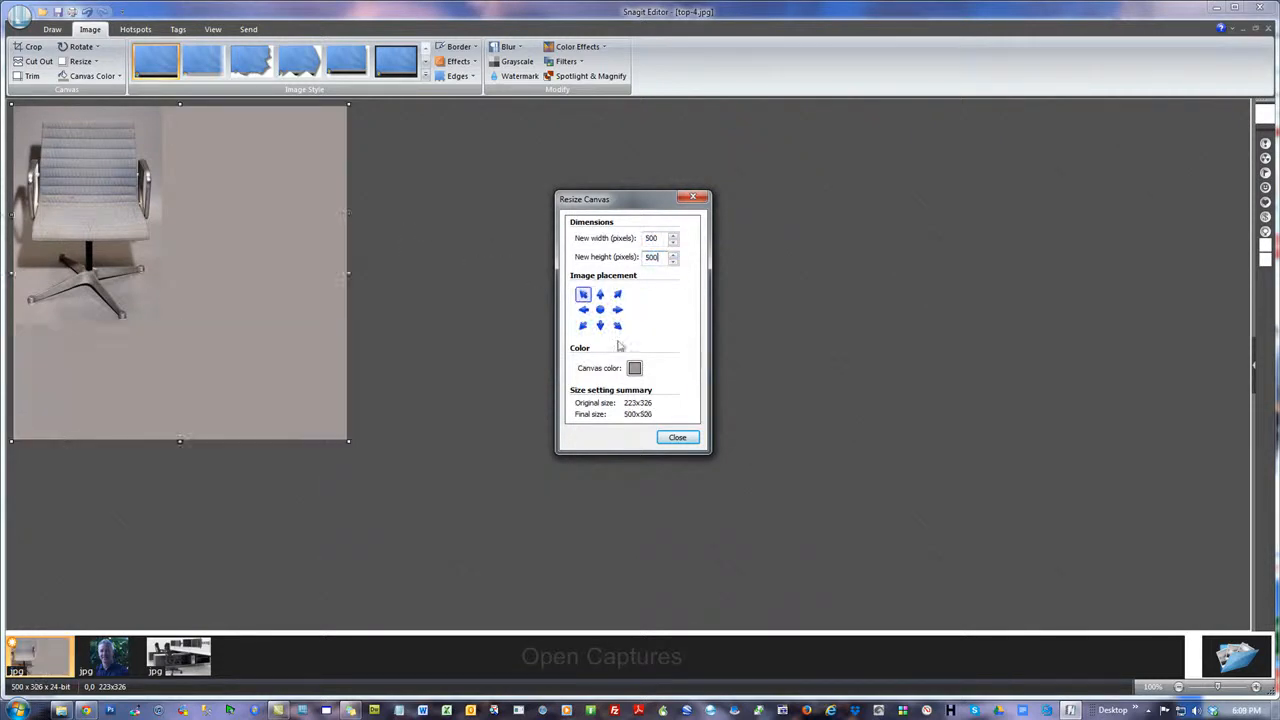
{"action": "left_click", "coordinate": [600, 309]}
{"action": "left_click", "coordinate": [600, 294]}
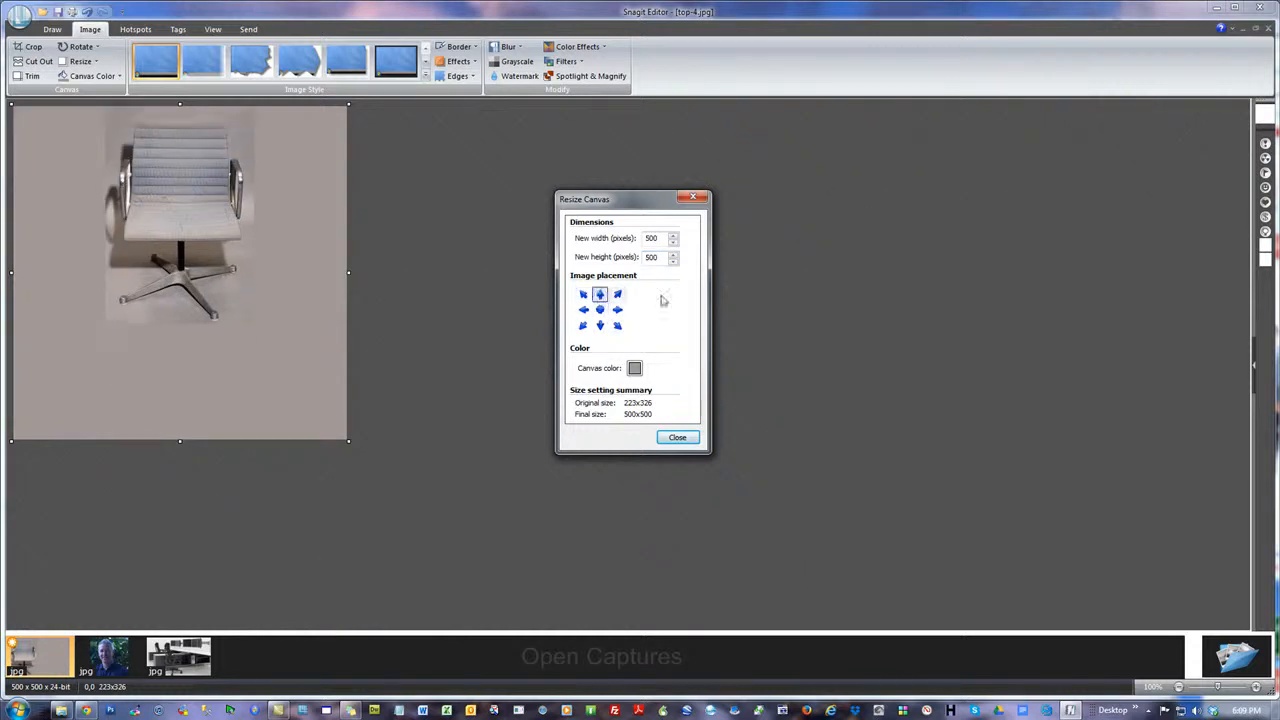
{"action": "left_click", "coordinate": [677, 438]}
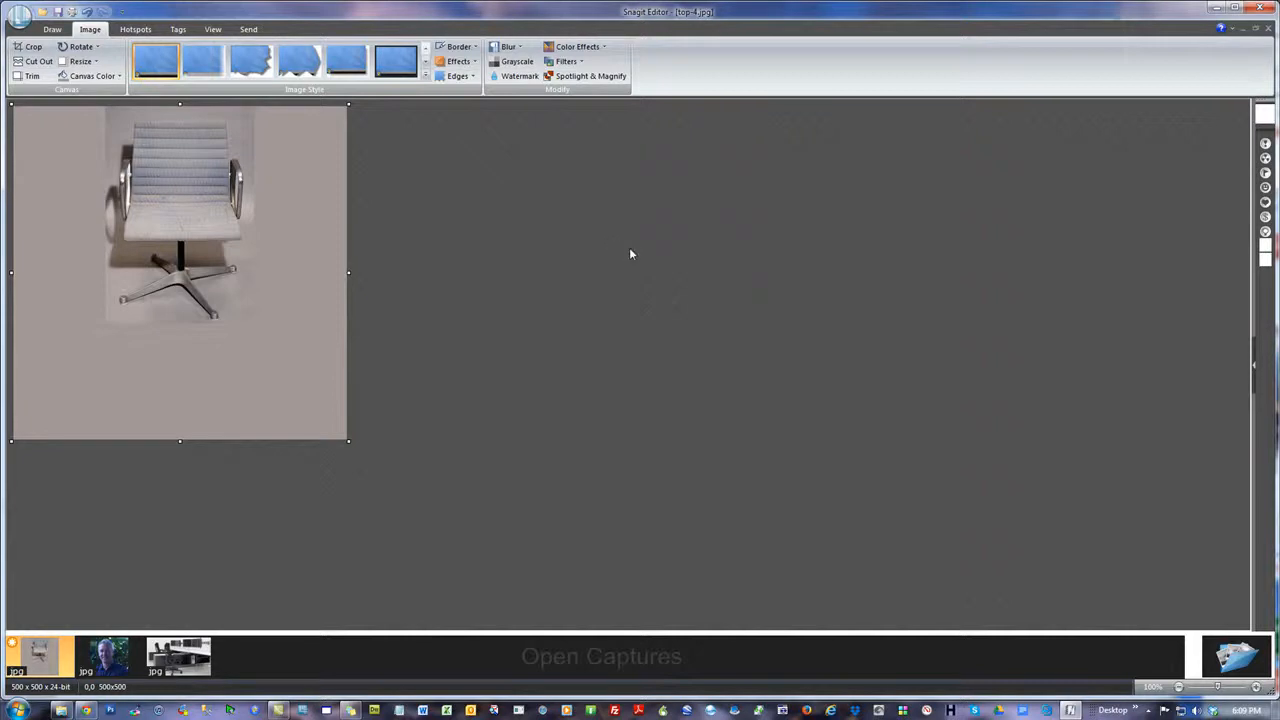
Compare the grey-canvas chair image with the Theme2Html home page's image areas, and return to the Snagit Editor
{"action": "left_click_drag", "start_coordinate": [1279, 56], "coordinate": [973, 53]}
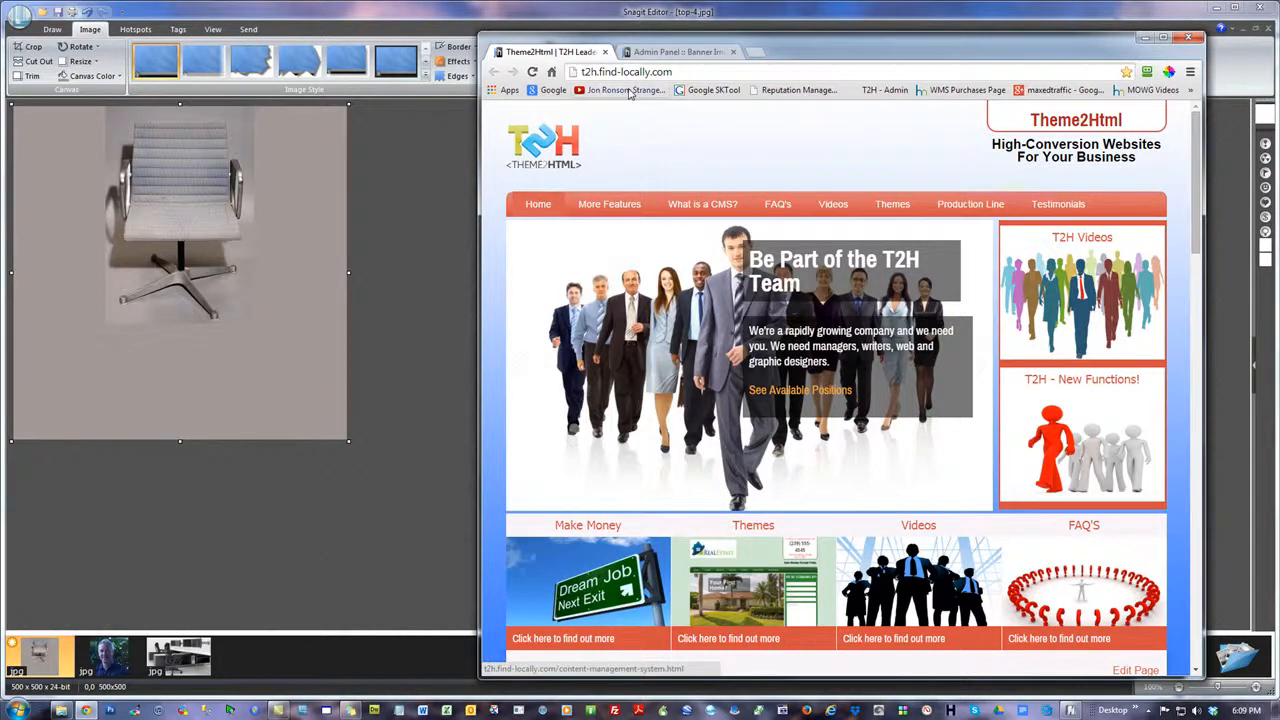
{"action": "left_click_drag", "start_coordinate": [857, 53], "coordinate": [1279, 115]}
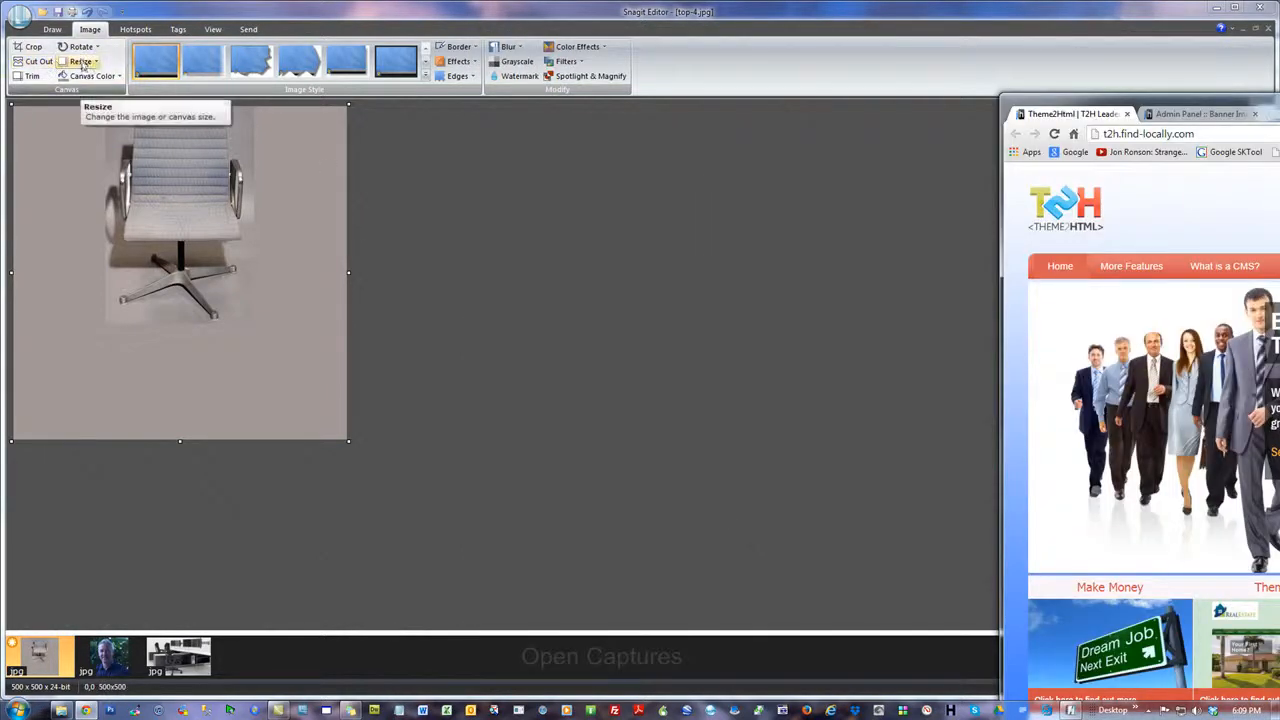
{"action": "left_click", "coordinate": [62, 18]}
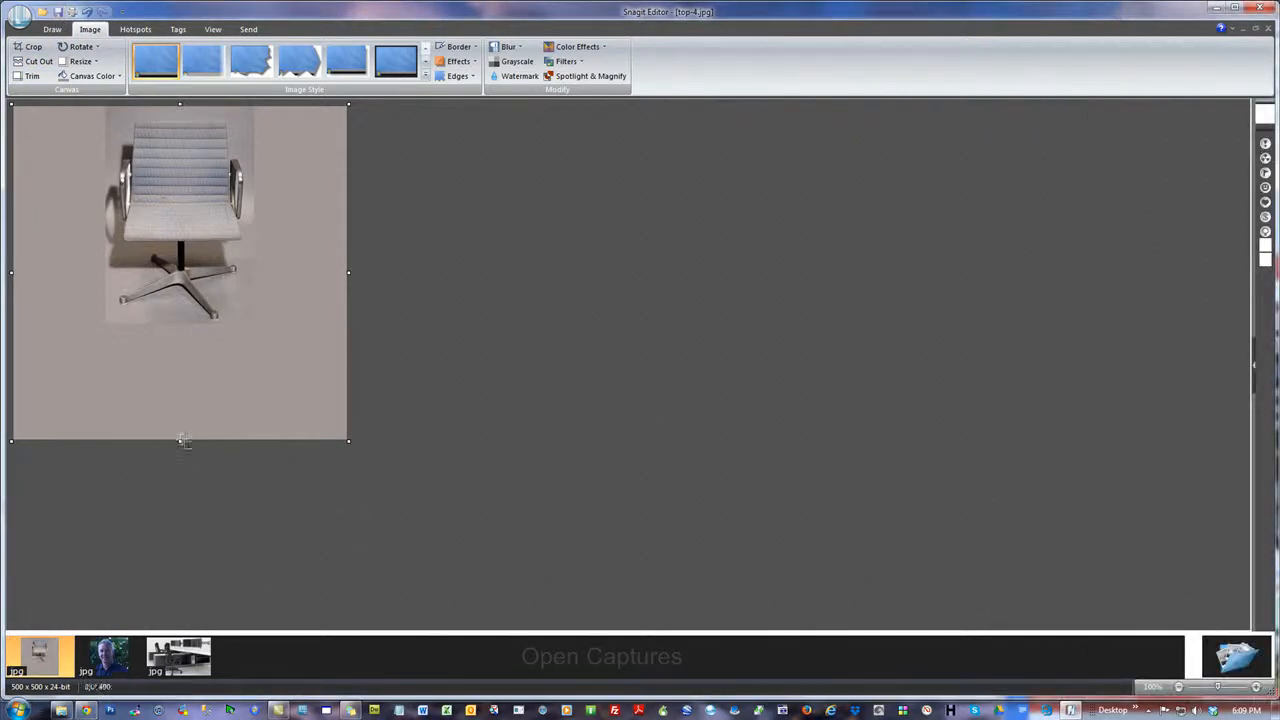
Trim the chair image's bottom to 500 x 333 pixels and scale the image to 166 pixels high, keeping its aspect ratio
{"action": "left_click_drag", "start_coordinate": [179, 440], "coordinate": [210, 331]}
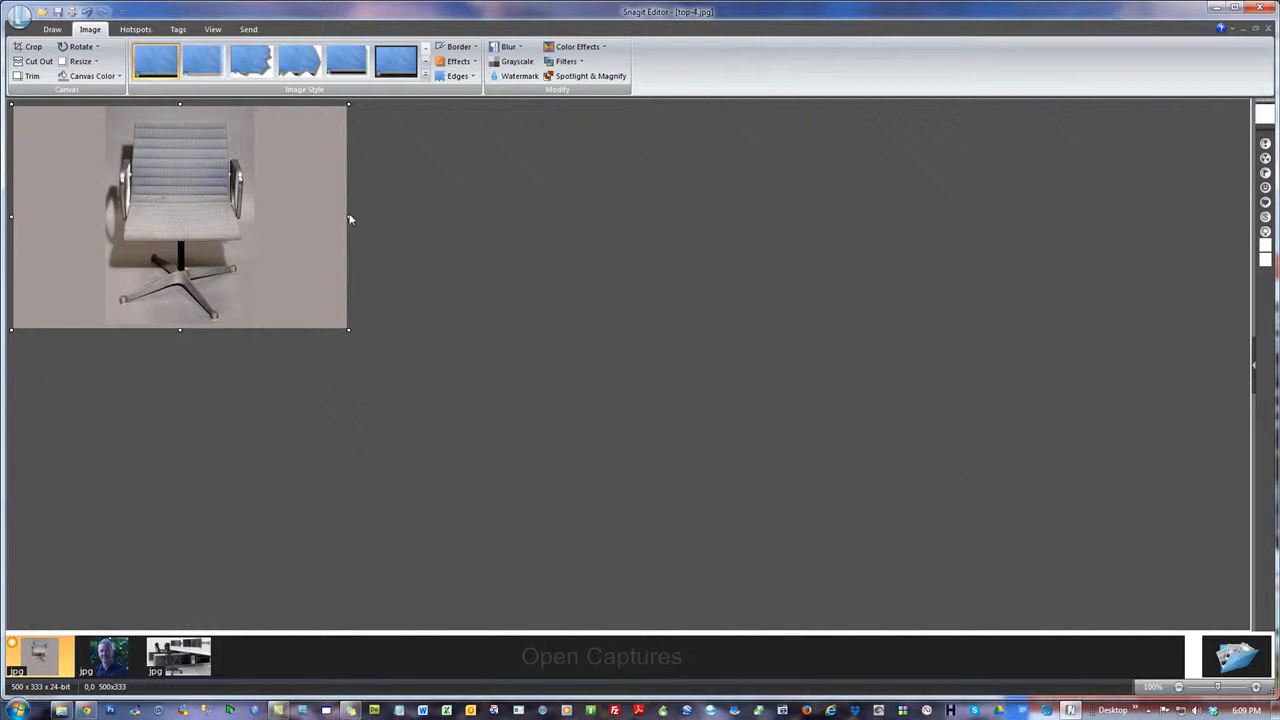
{"action": "left_click", "coordinate": [81, 61]}
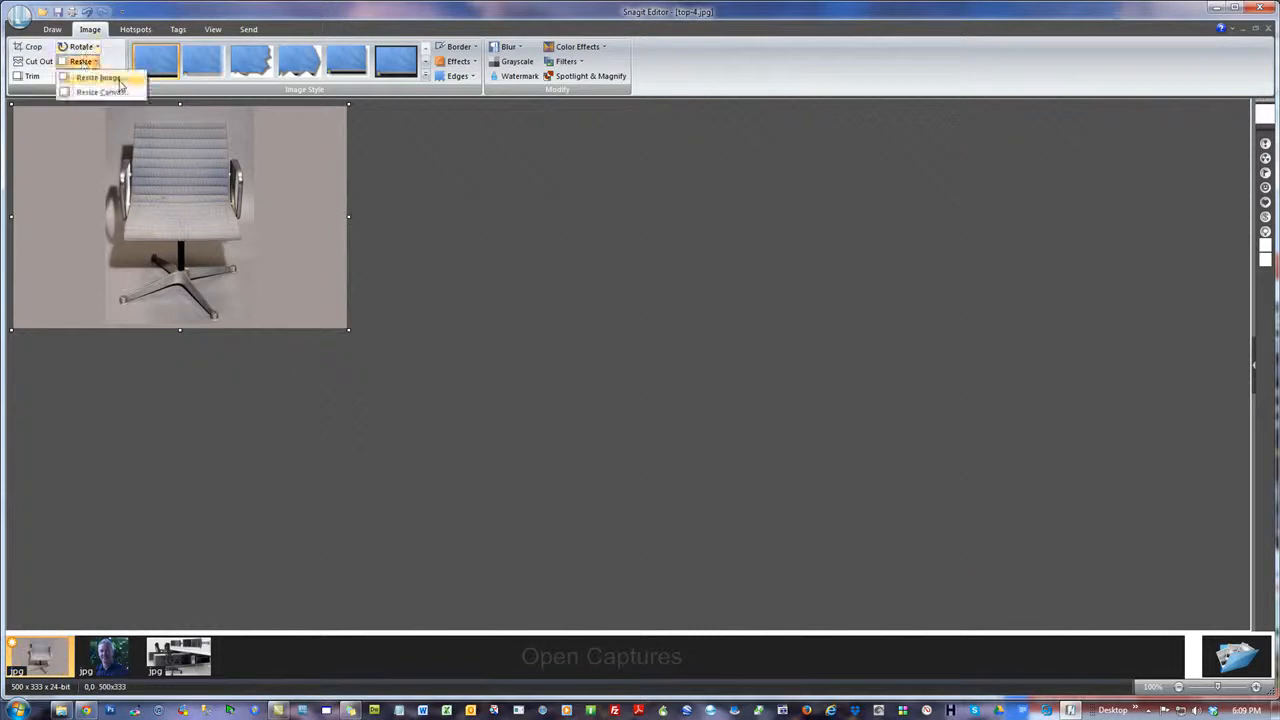
{"action": "left_click", "coordinate": [98, 77]}
{"action": "left_click", "coordinate": [575, 256]}
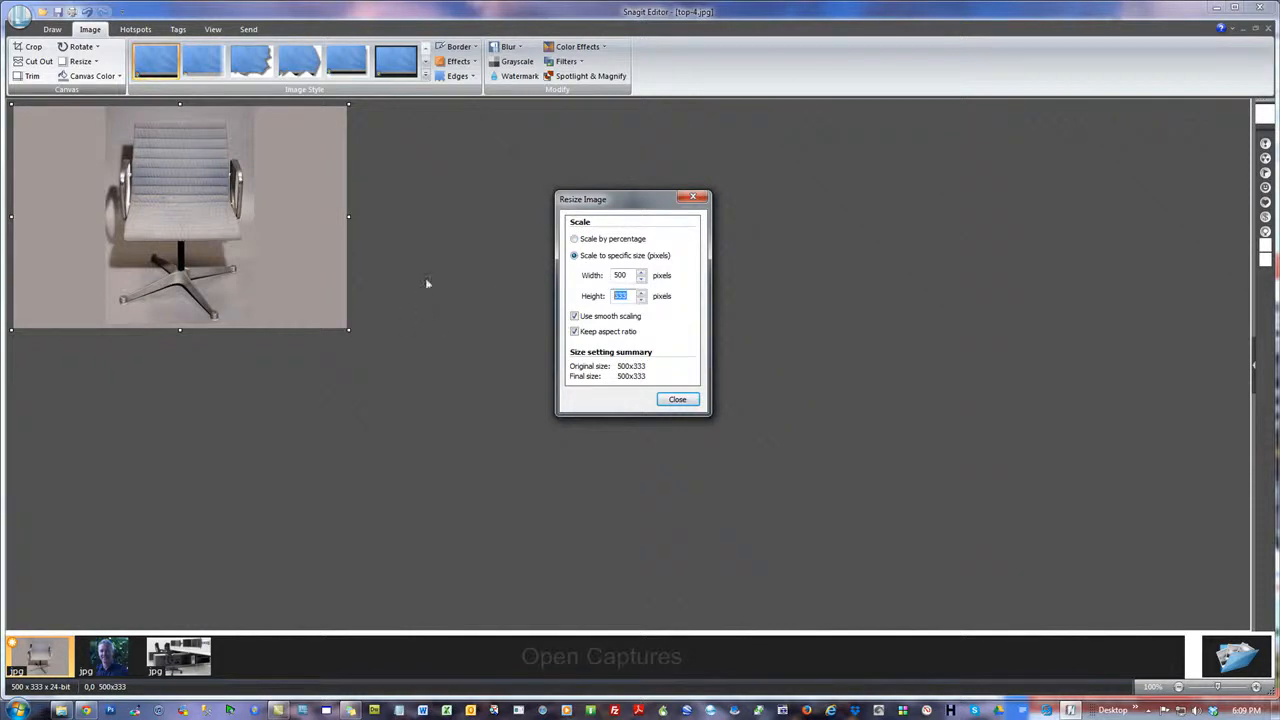
{"action": "type", "text": "166"}
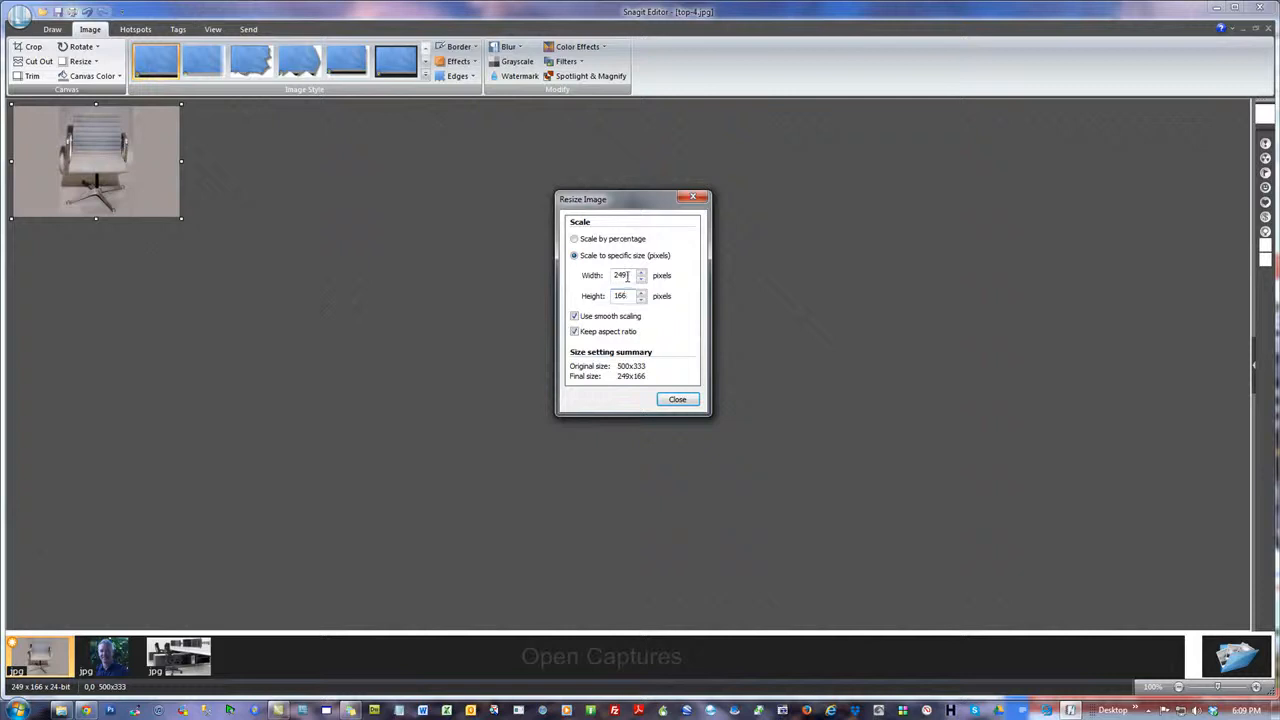
{"action": "left_click", "coordinate": [677, 400]}
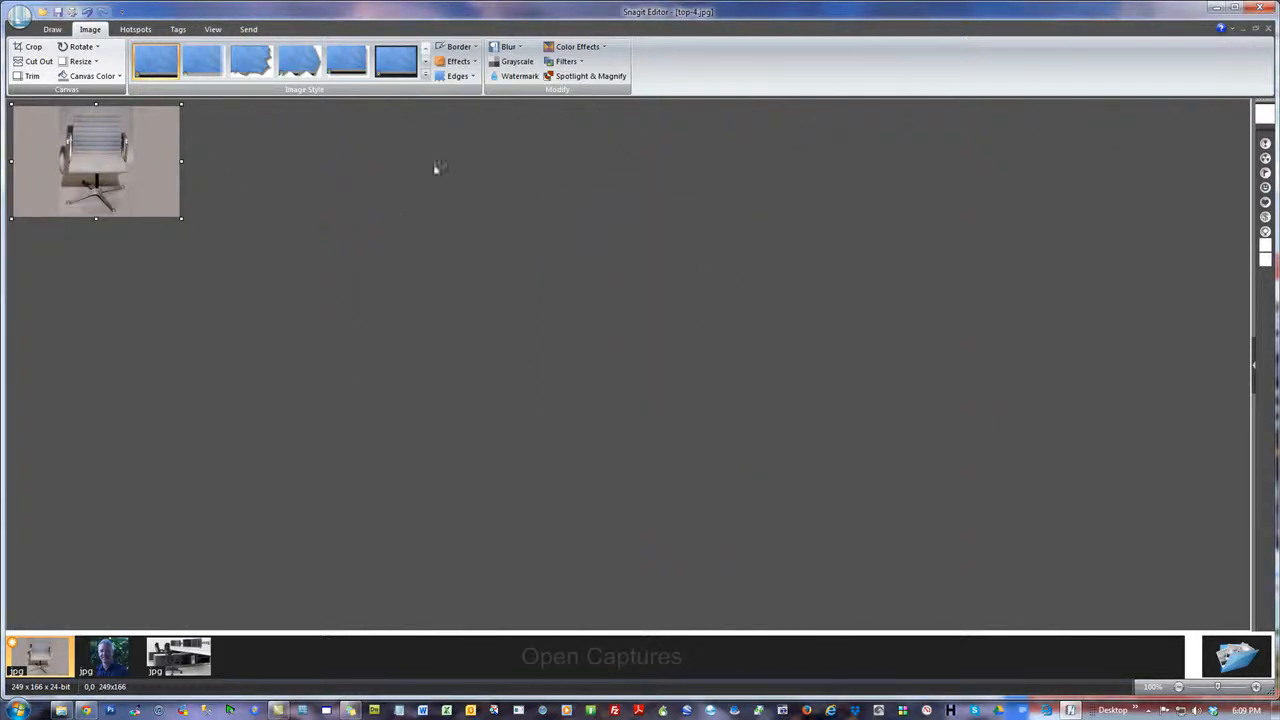
Resize the chair image to 247 pixels wide with the aspect ratio unlocked and the height kept at 166 pixels
{"action": "left_click", "coordinate": [81, 61]}
{"action": "left_click", "coordinate": [114, 79]}
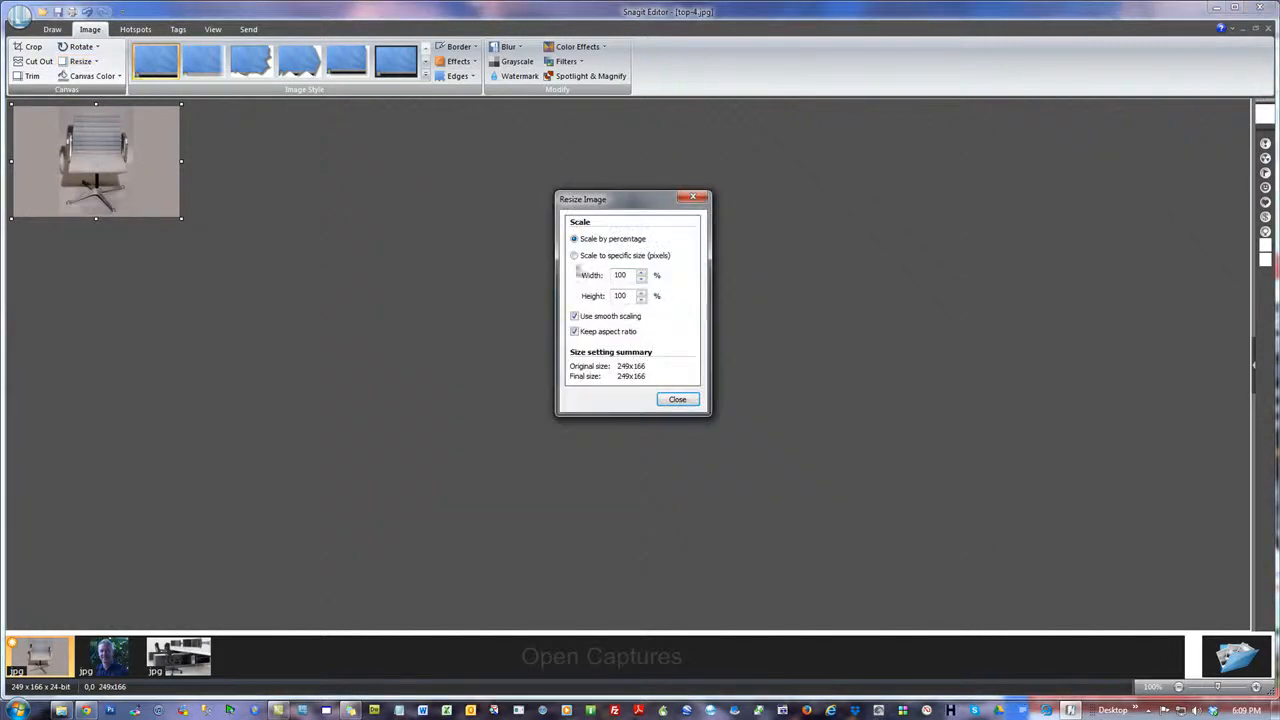
{"action": "left_click", "coordinate": [576, 257]}
{"action": "left_click", "coordinate": [575, 331]}
{"action": "key", "text": "BackSpace"}
{"action": "type", "text": "7"}
{"action": "left_click", "coordinate": [677, 399]}
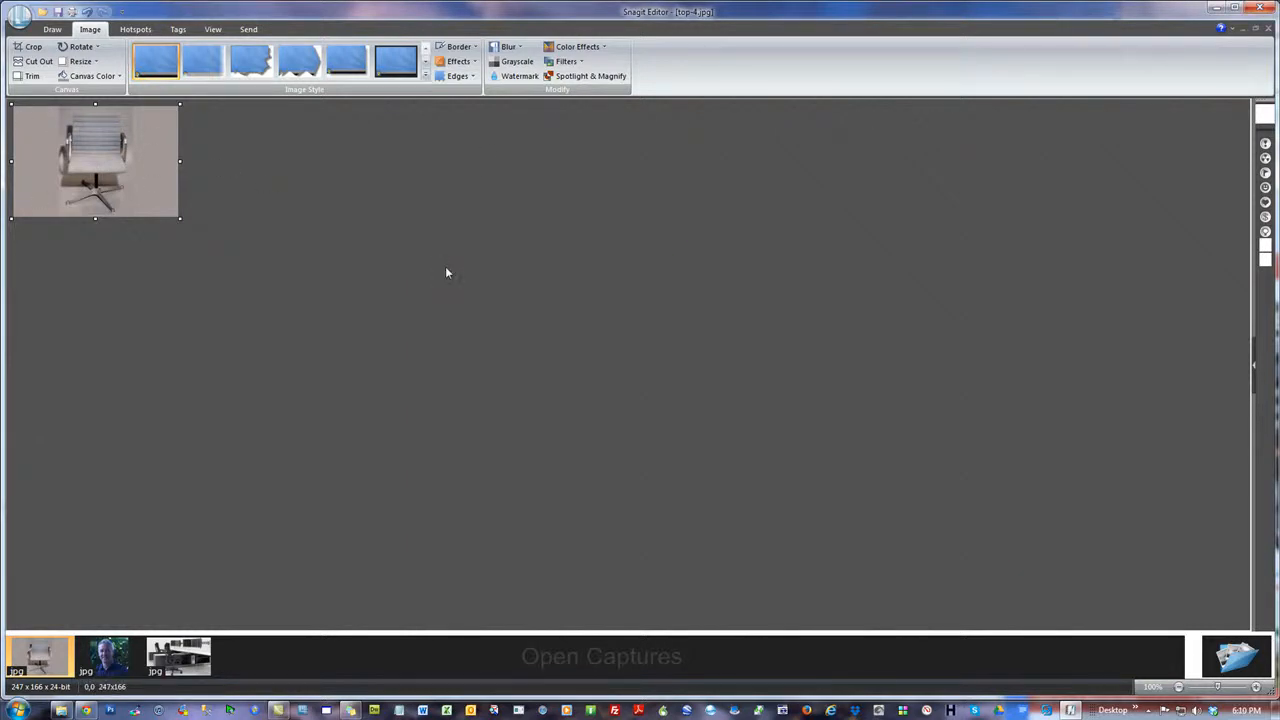
Review the side and lower image boxes on the Theme2Html home page in Chrome, and close the browser
{"action": "left_click", "coordinate": [86, 710]}
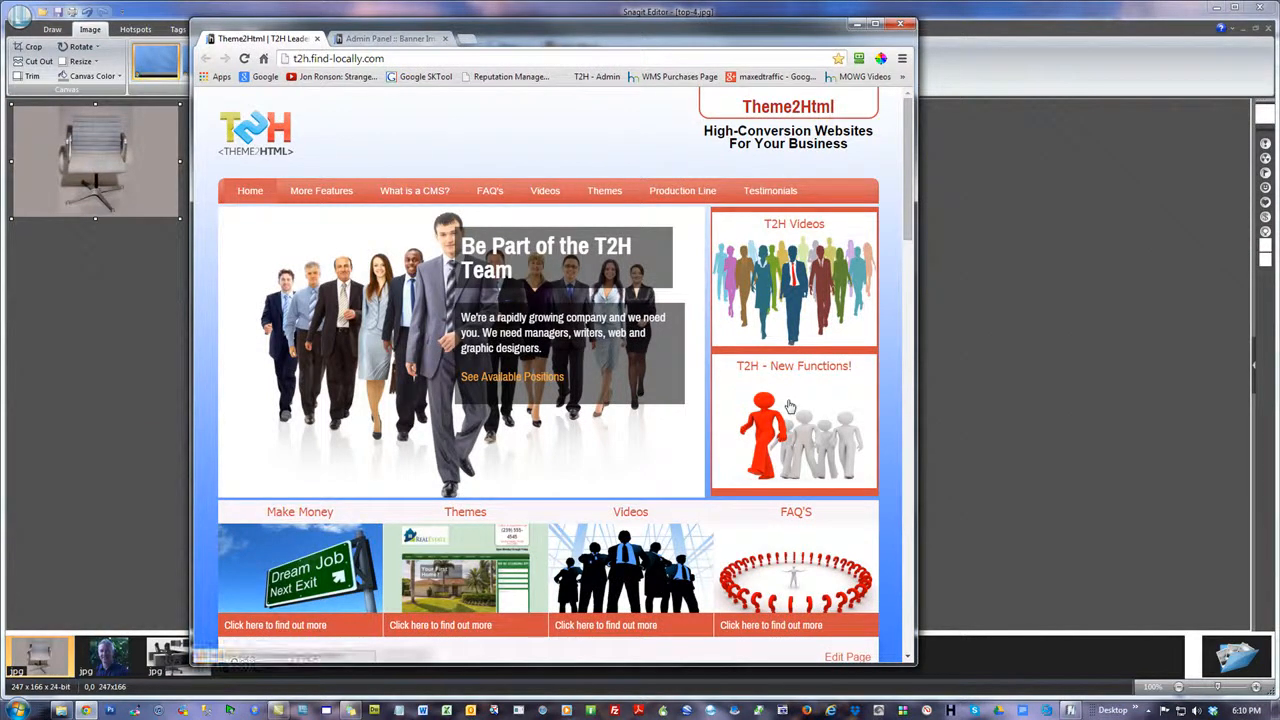
{"action": "left_click_drag", "start_coordinate": [909, 176], "coordinate": [920, 231]}
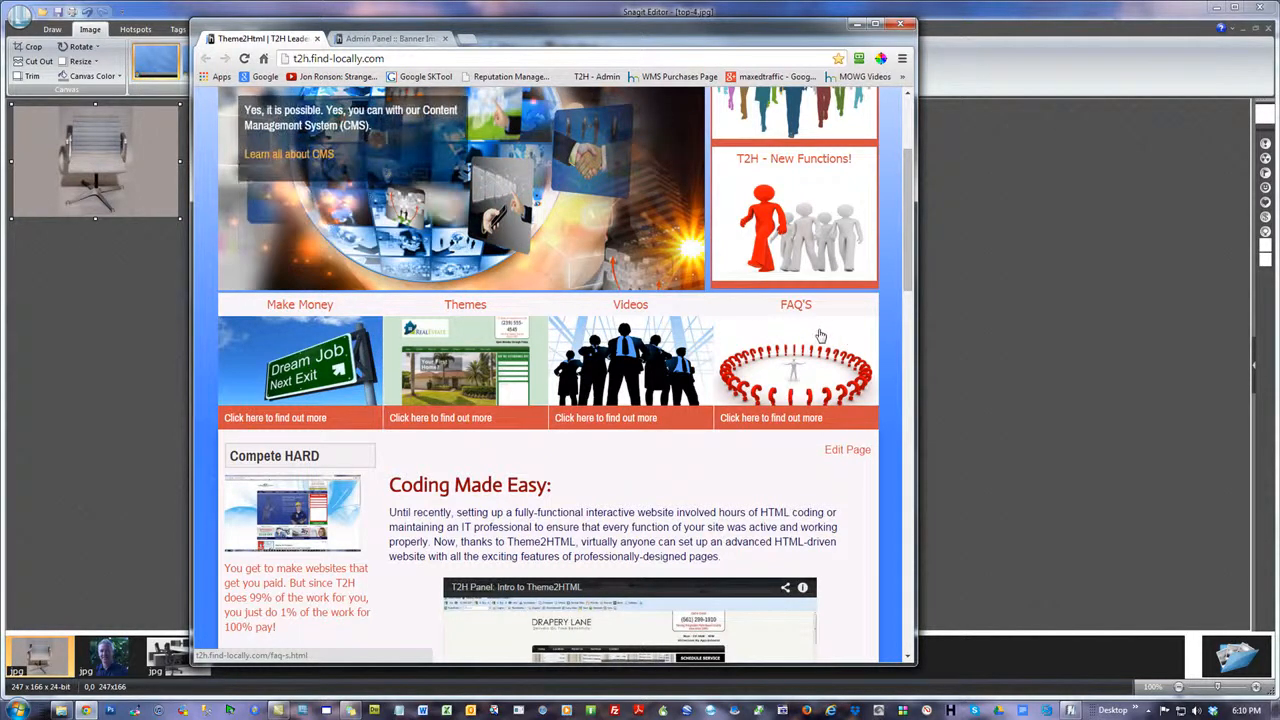
{"action": "left_click_drag", "start_coordinate": [910, 212], "coordinate": [885, 175]}
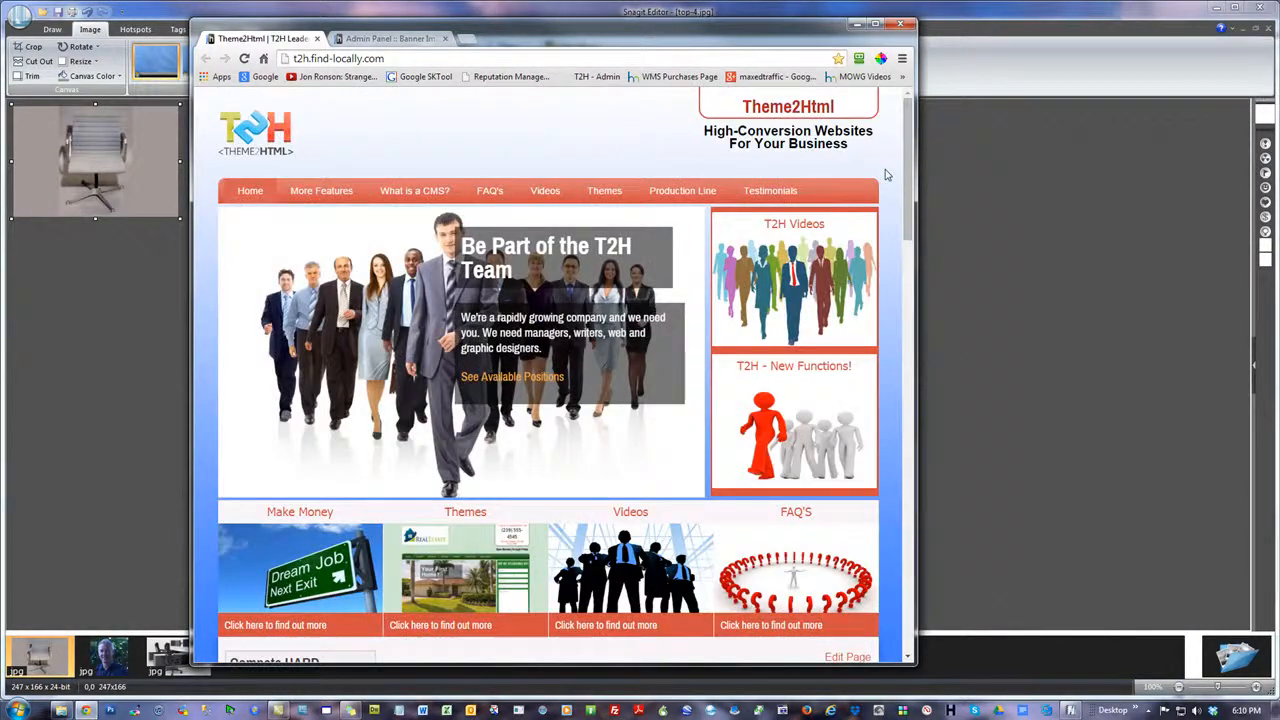
{"action": "left_click", "coordinate": [899, 24]}
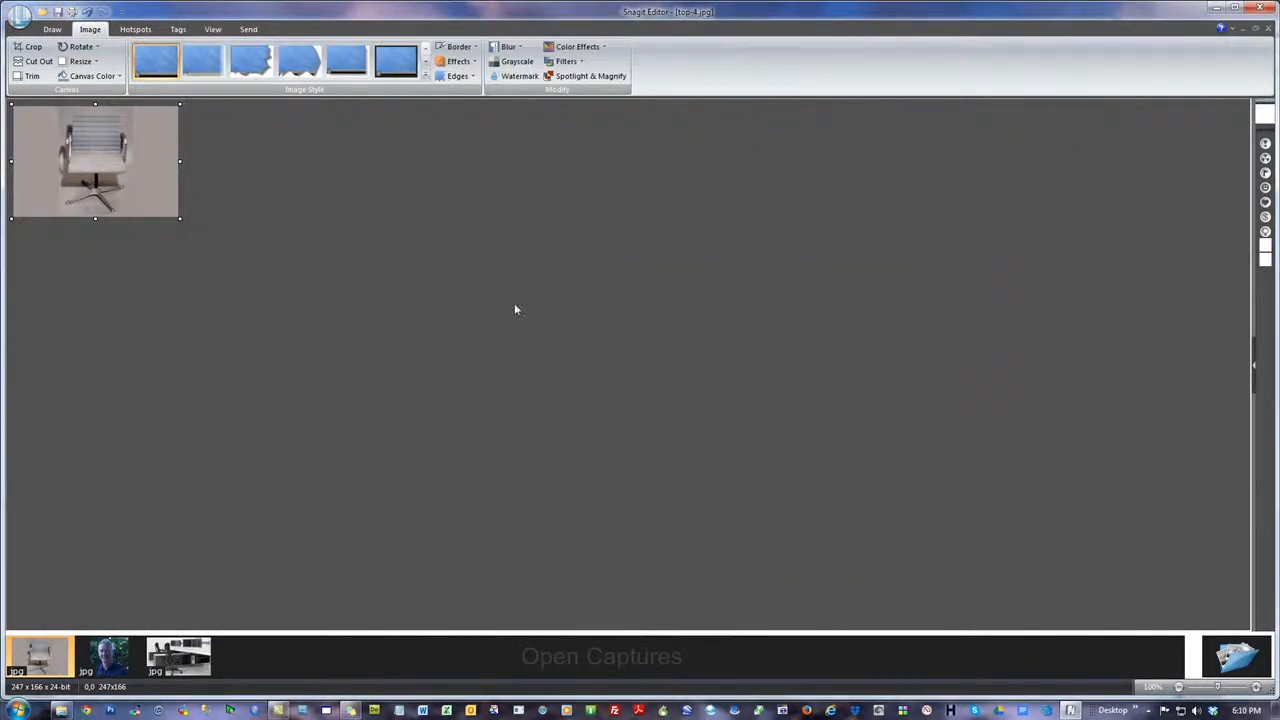
Close the Snagit Editor and delete the RAW subfolder from the HM folder
{"action": "left_click", "coordinate": [1255, 8]}
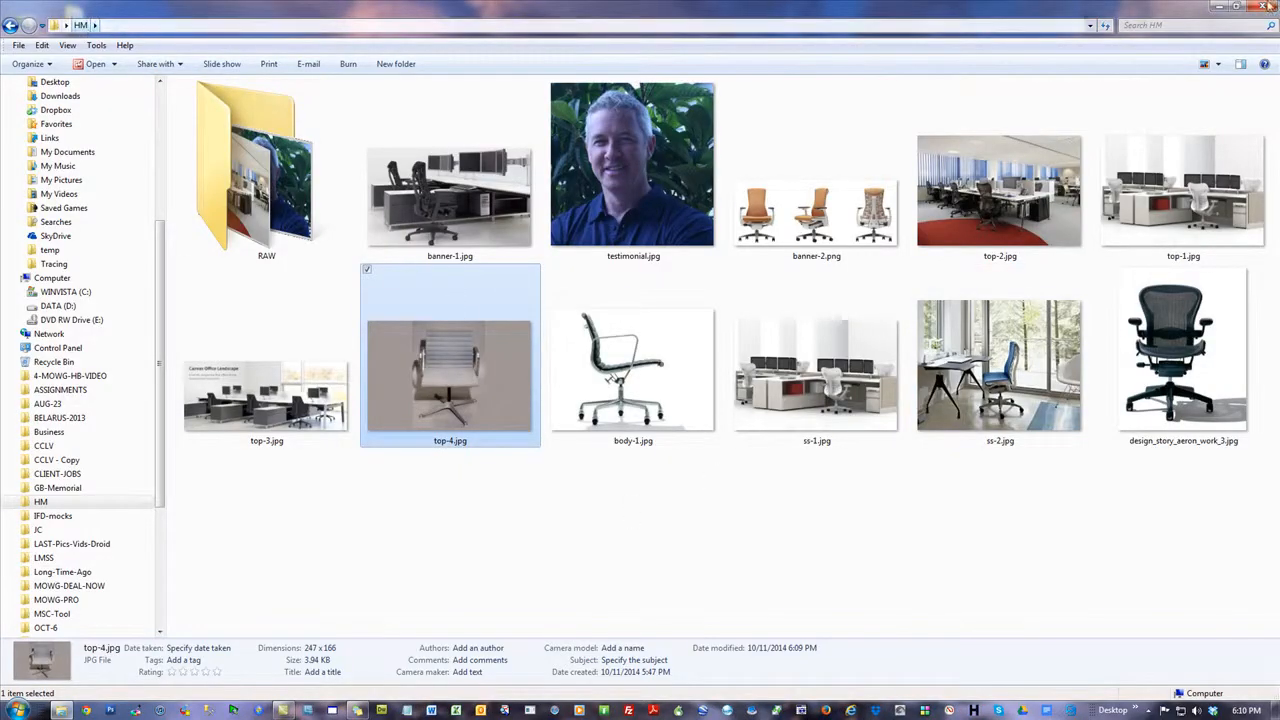
{"action": "left_click", "coordinate": [1237, 7]}
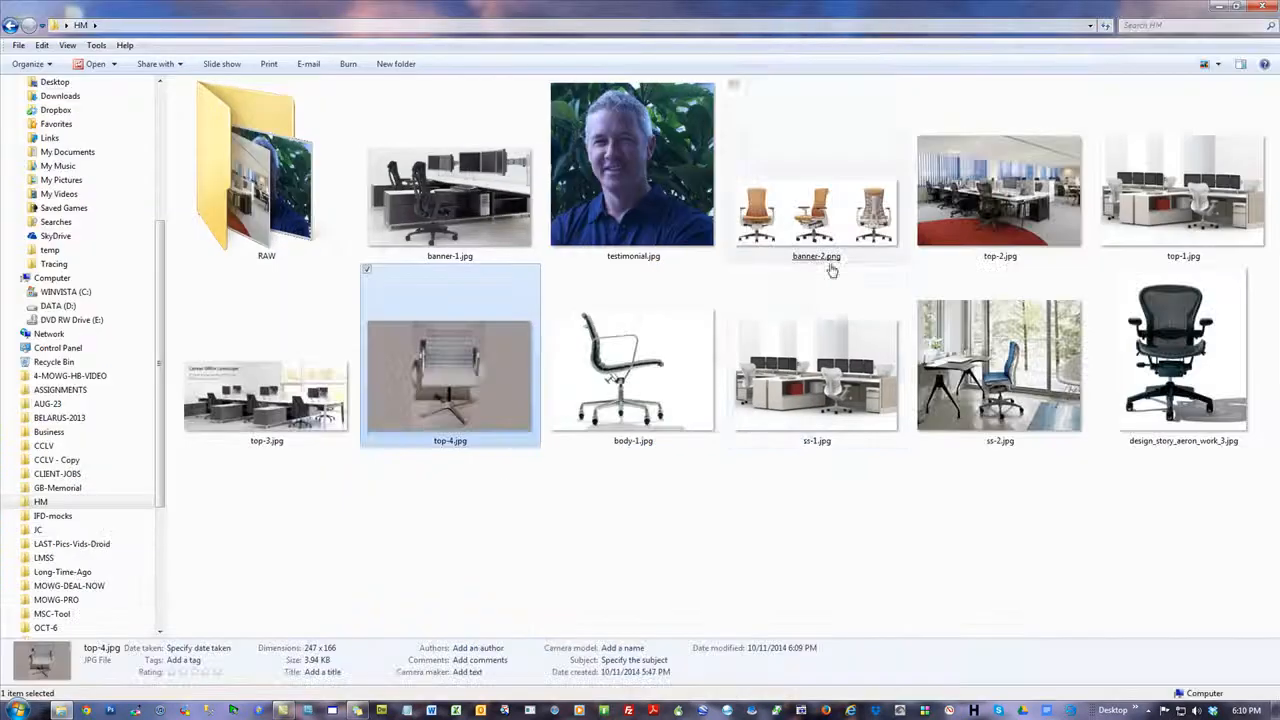
{"action": "left_click", "coordinate": [882, 34]}
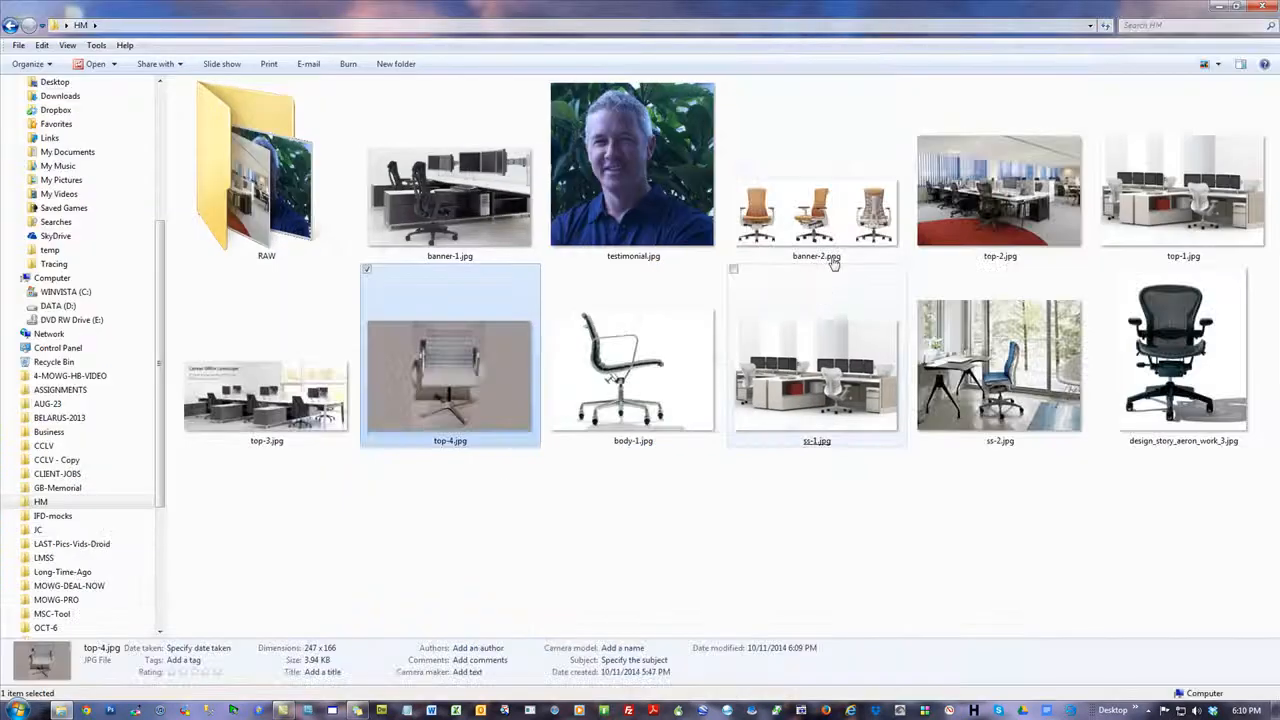
{"action": "right_click", "coordinate": [245, 180]}
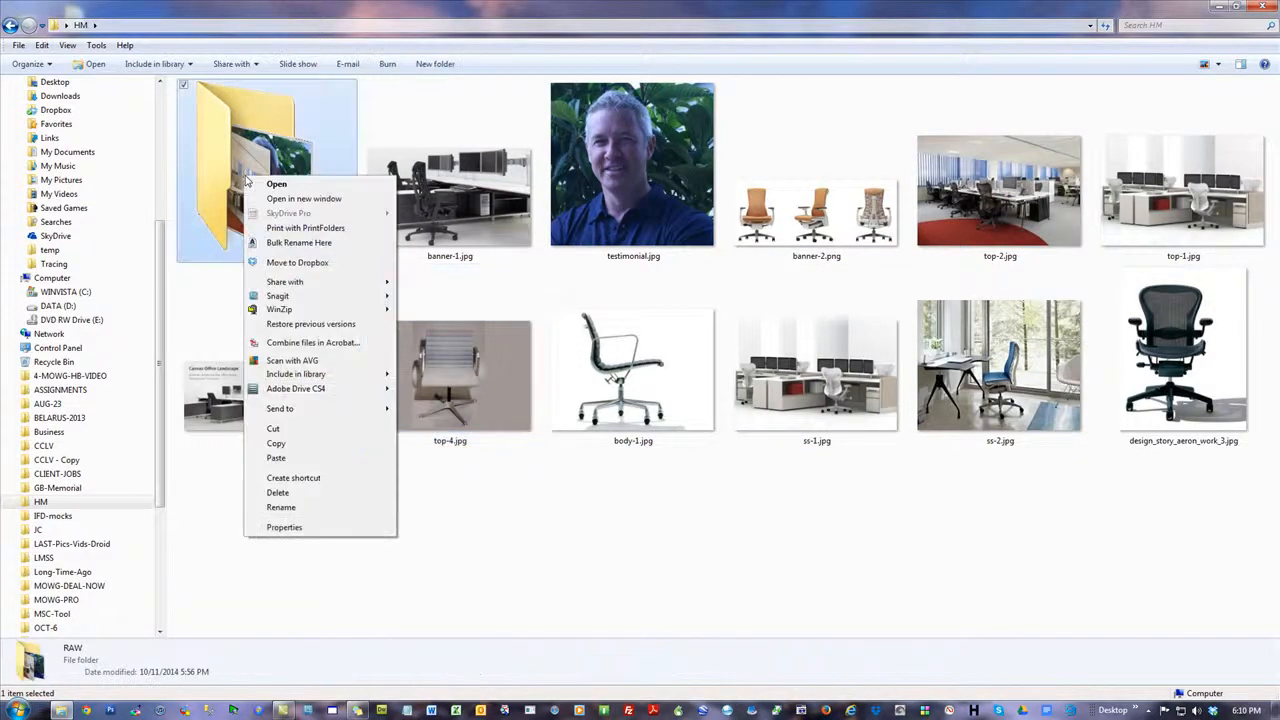
{"action": "left_click", "coordinate": [285, 491]}
{"action": "left_click", "coordinate": [690, 412]}
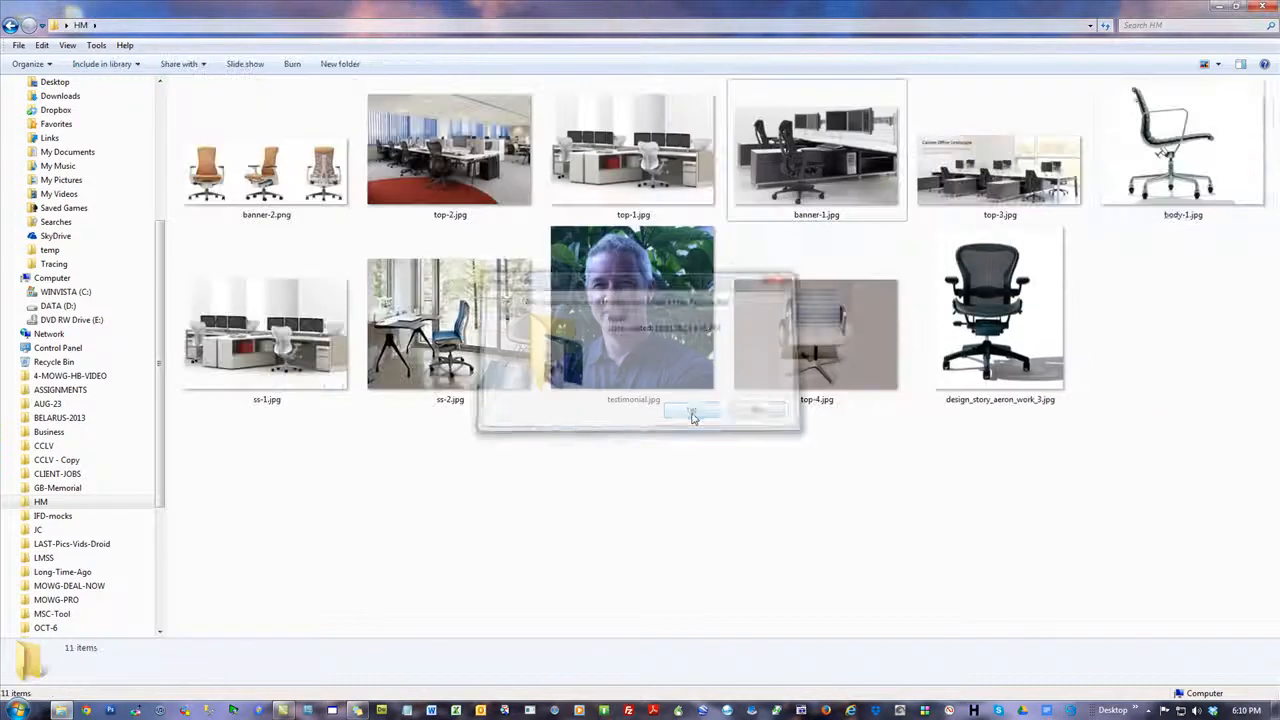
List the HM folder's files with Details to check their dimensions, and close the folder window
{"action": "left_click", "coordinate": [1218, 64]}
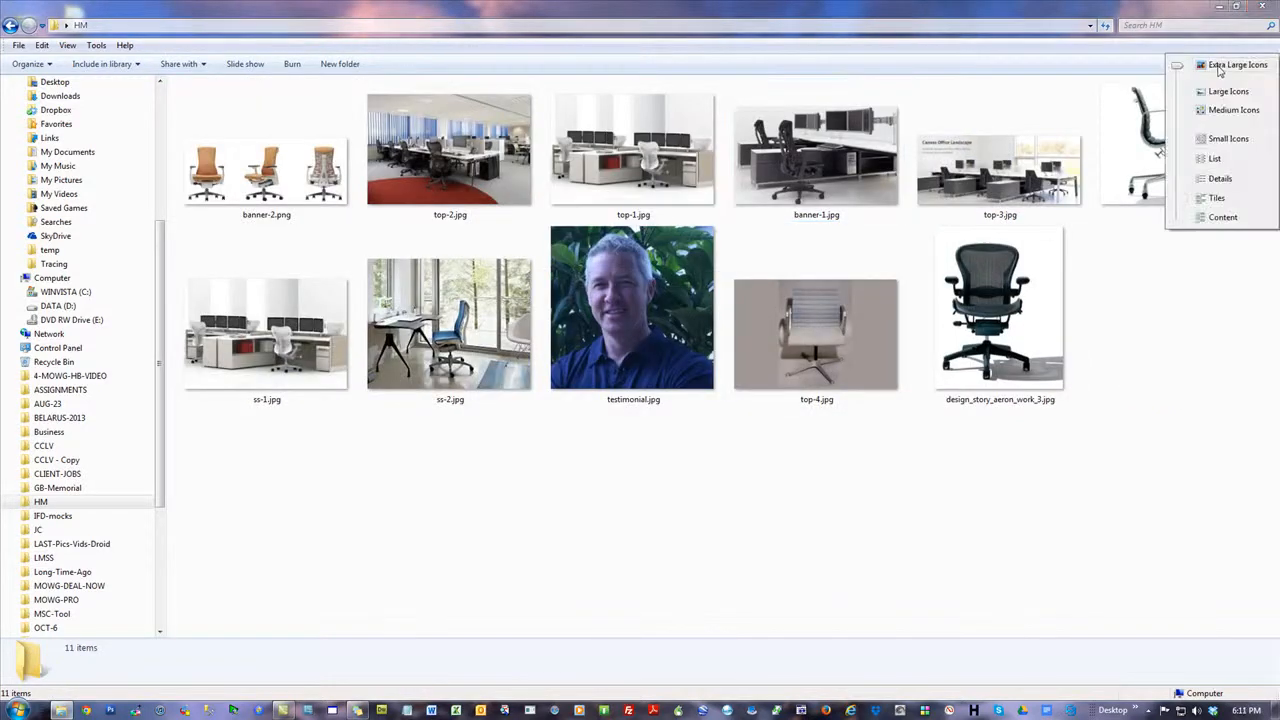
{"action": "left_click", "coordinate": [1220, 178]}
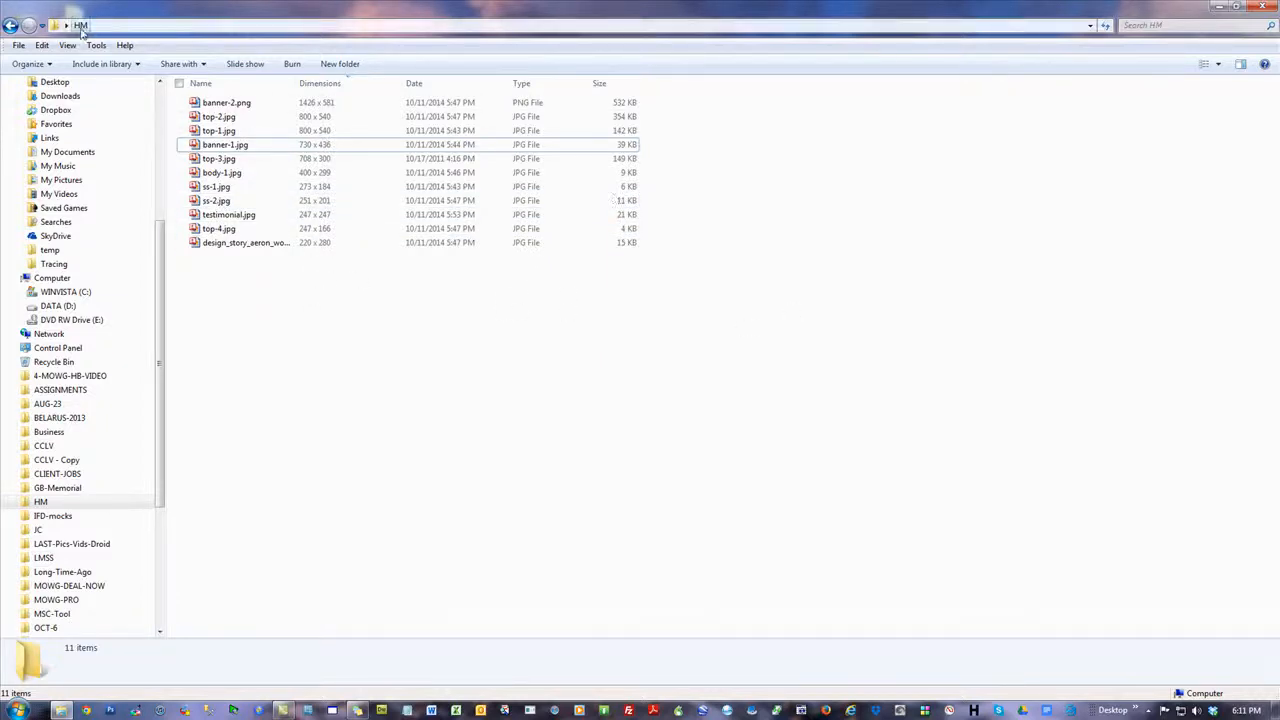
{"action": "left_click", "coordinate": [1265, 7]}
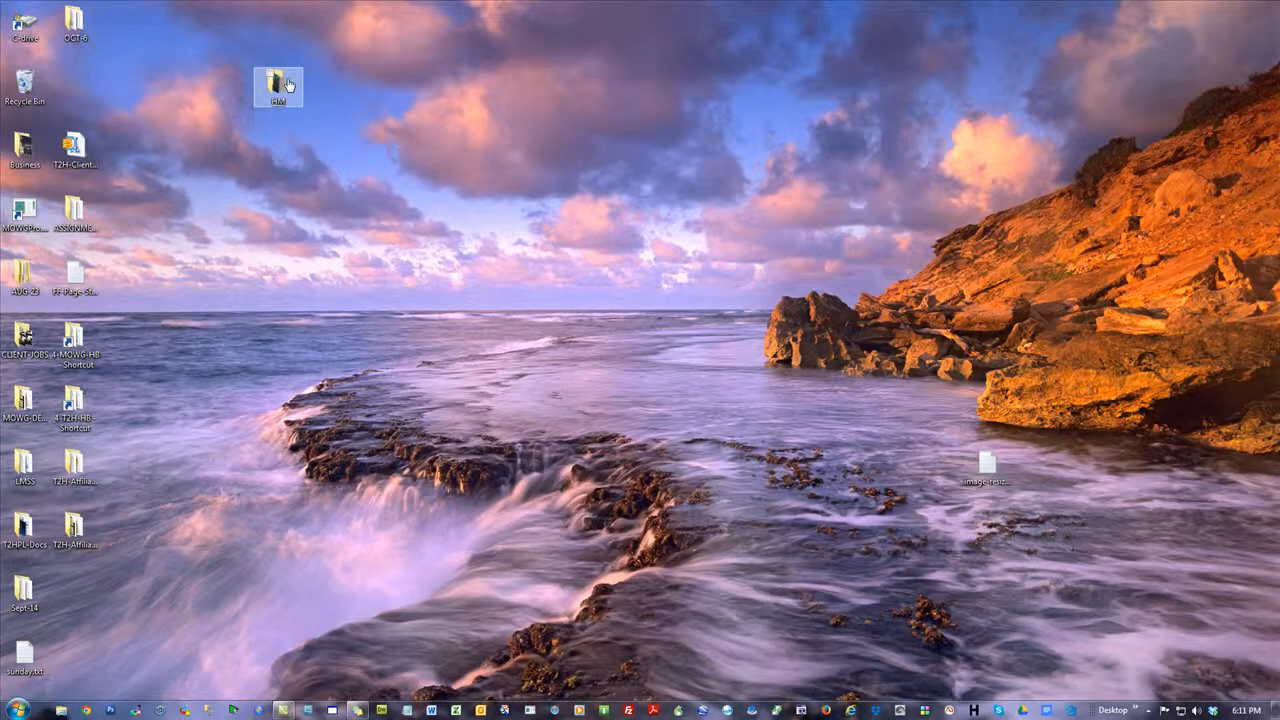
Compress the desktop HM folder into HM.zip with WinZip and move the archive out to the open area of the desktop
{"action": "right_click", "coordinate": [284, 85]}
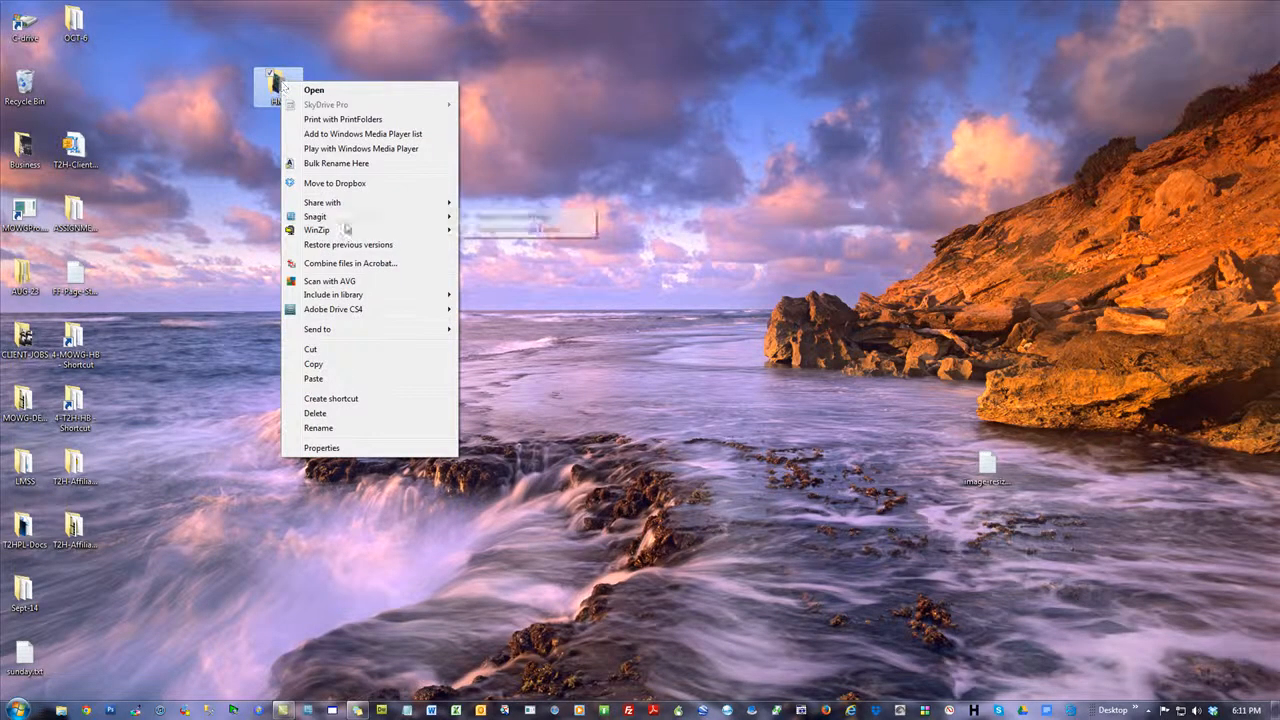
{"action": "mouse_move", "coordinate": [345, 232]}
{"action": "left_click", "coordinate": [498, 245]}
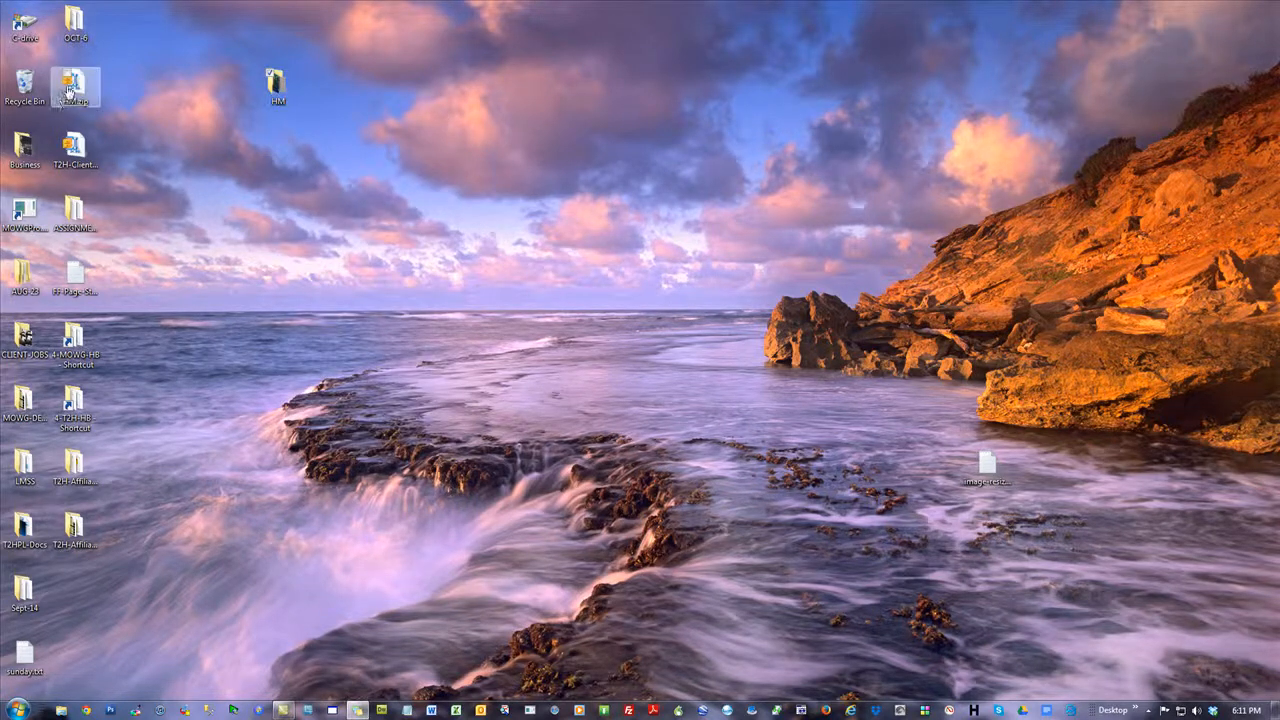
{"action": "left_click_drag", "start_coordinate": [77, 92], "coordinate": [432, 217]}
{"action": "mouse_move", "coordinate": [434, 228]}
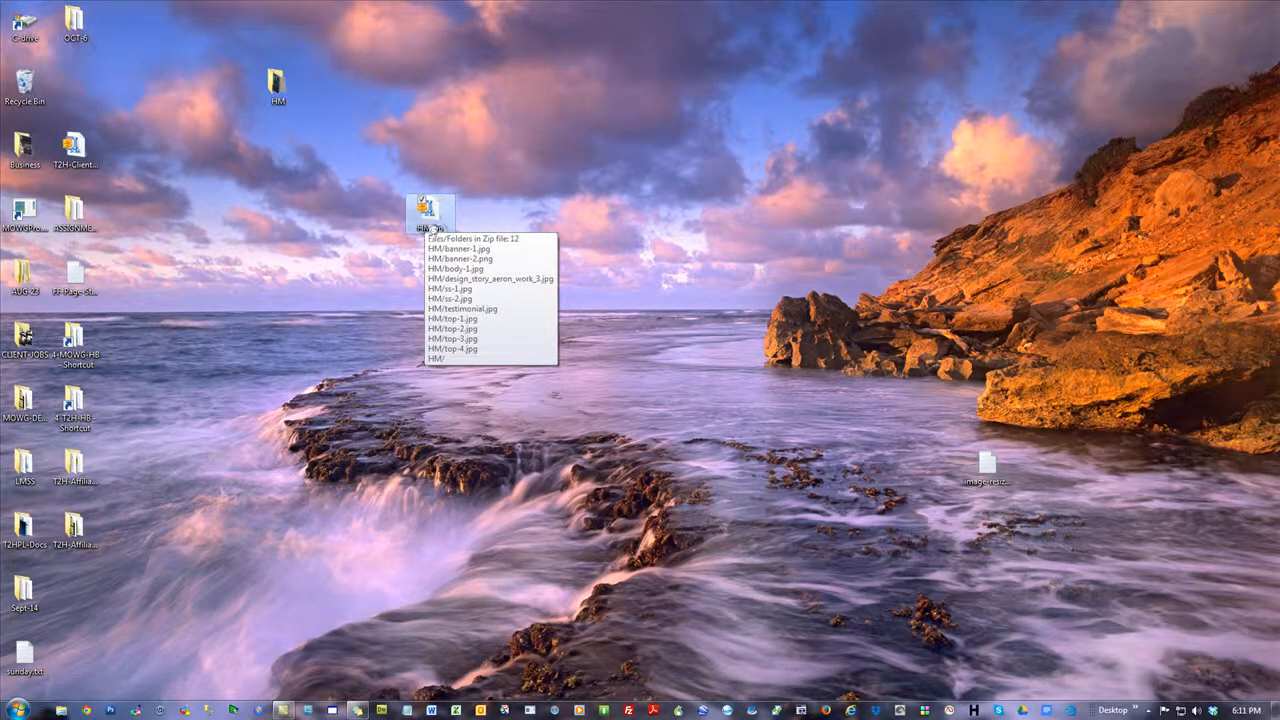
{"action": "right_click", "coordinate": [278, 82]}
{"action": "left_click", "coordinate": [345, 429]}
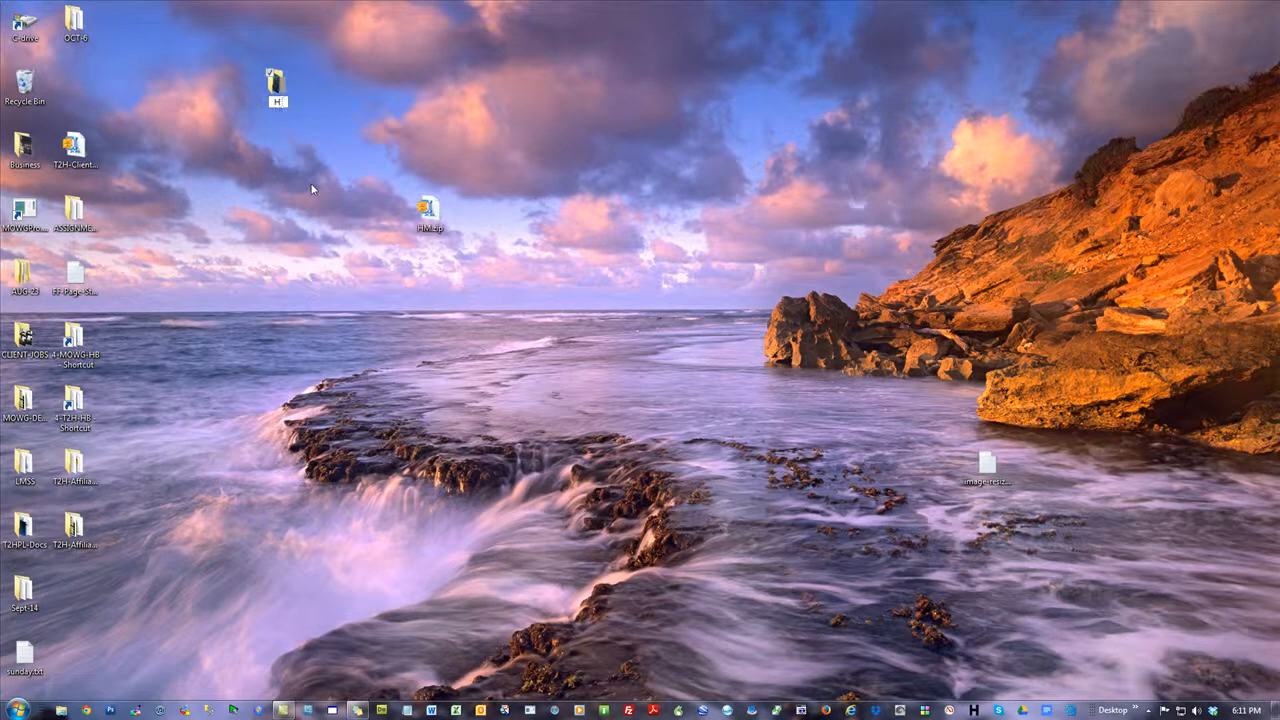
{"action": "type", "text": "Herman Miller"}
{"action": "key", "text": "BackSpace"}
{"action": "key", "text": "BackSpace"}
{"action": "key", "text": "BackSpace"}
{"action": "key", "text": "BackSpace"}
{"action": "key", "text": "BackSpace"}
{"action": "key", "text": "BackSpace"}
{"action": "key", "text": "BackSpace"}
{"action": "key", "text": "BackSpace"}
{"action": "key", "text": "BackSpace"}
{"action": "key", "text": "BackSpace"}
{"action": "key", "text": "BackSpace"}
{"action": "key", "text": "BackSpace"}
{"action": "key", "text": "BackSpace"}
{"action": "key", "text": "Return"}
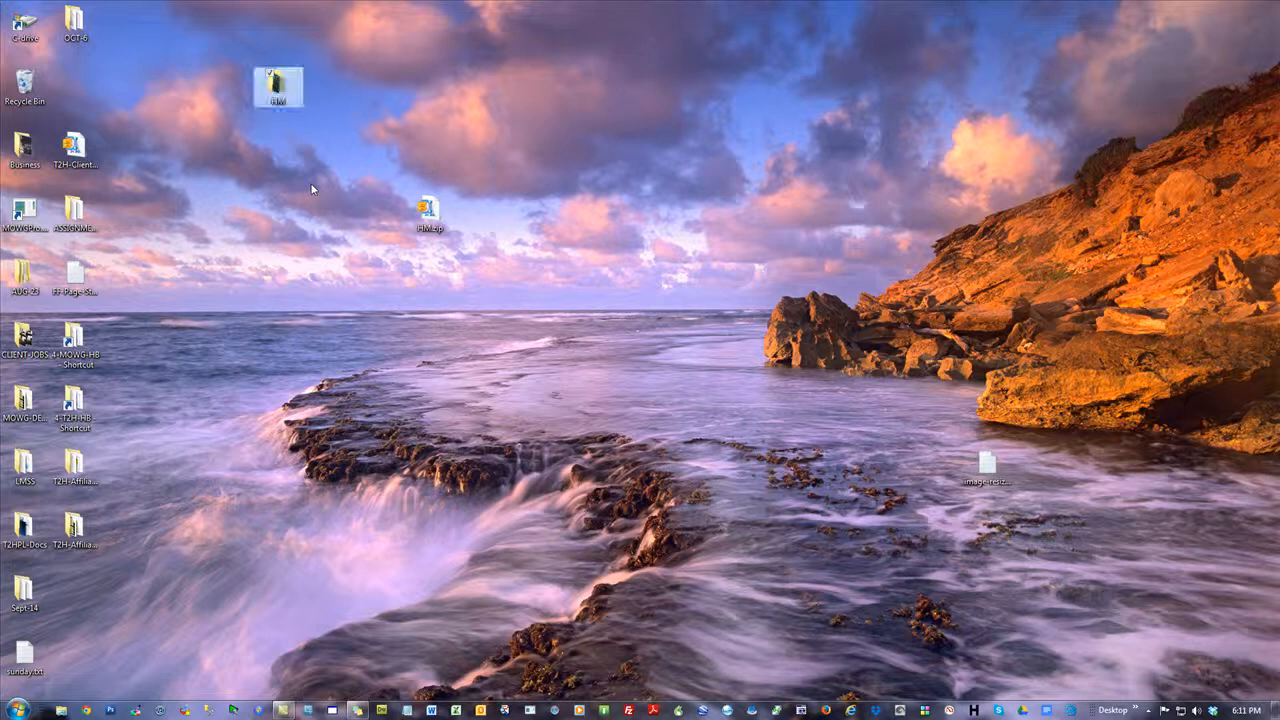
{"action": "left_click", "coordinate": [285, 200]}
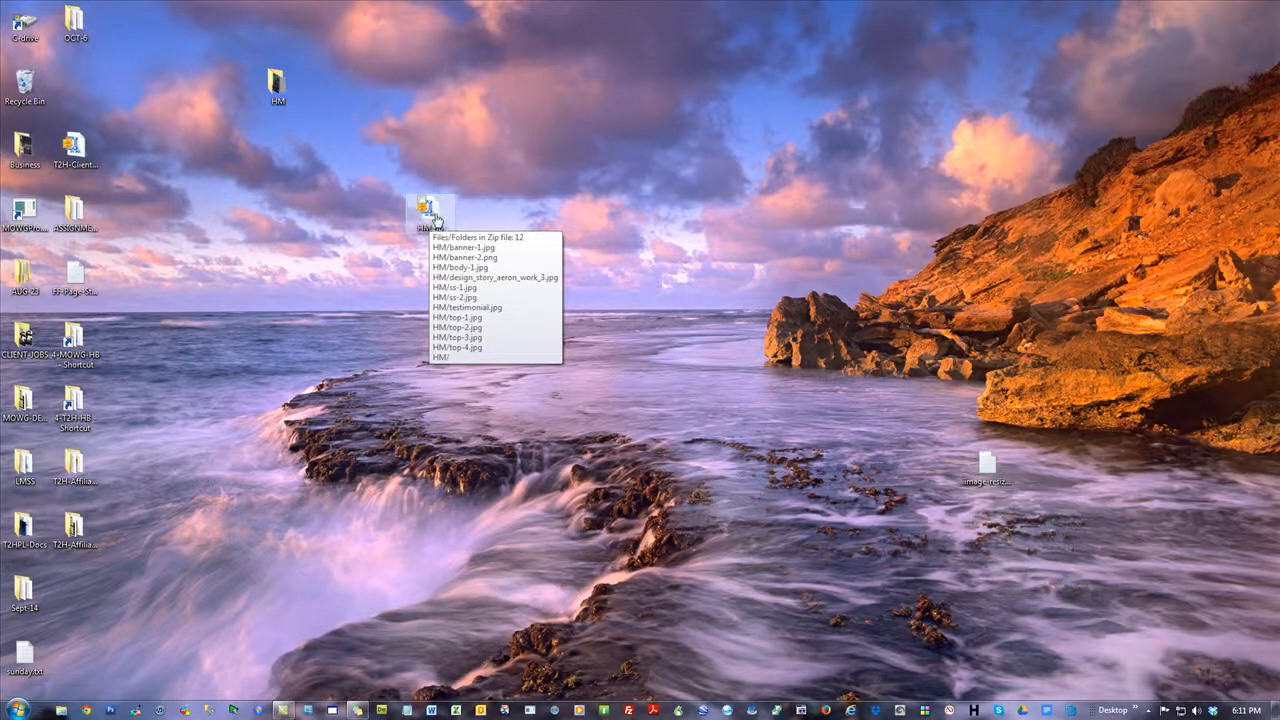
{"action": "left_click_drag", "start_coordinate": [436, 220], "coordinate": [286, 213]}
{"action": "left_click", "coordinate": [454, 220]}
Switch to Chrome, maximize it and log in to the Theme2Html Admin Panel with the saved credentials
{"action": "left_click", "coordinate": [86, 710]}
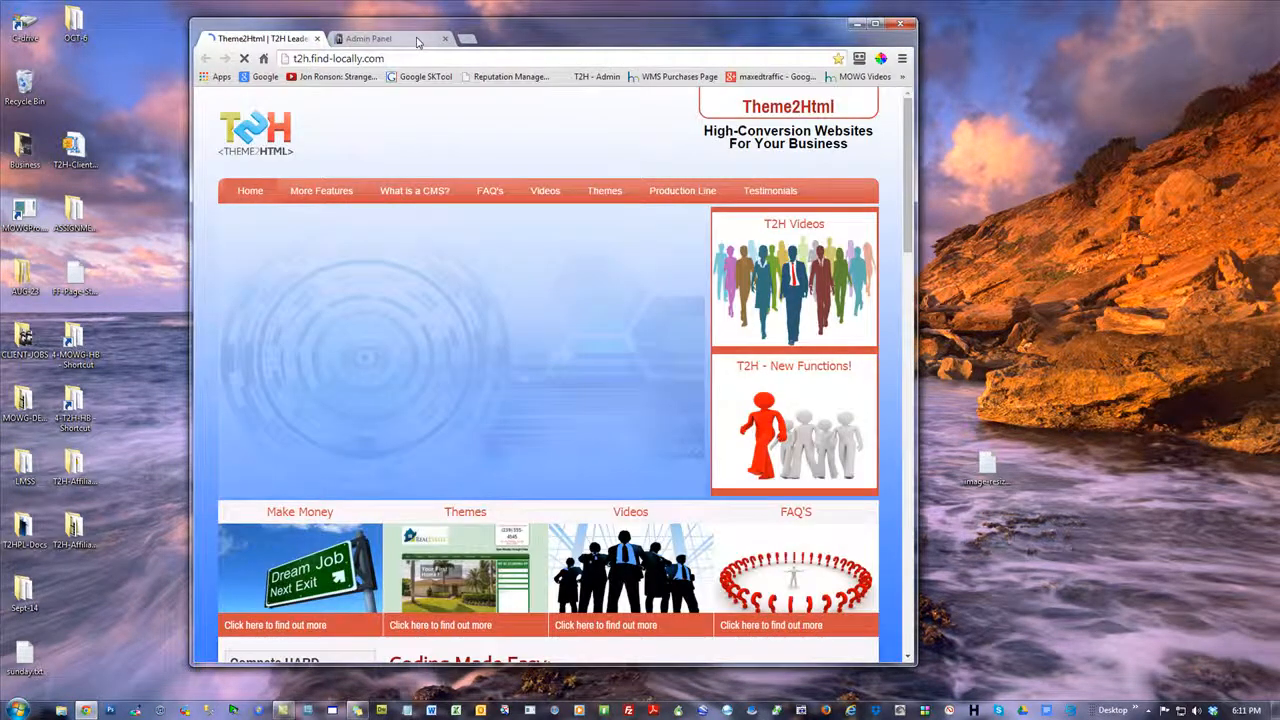
{"action": "left_click", "coordinate": [418, 40]}
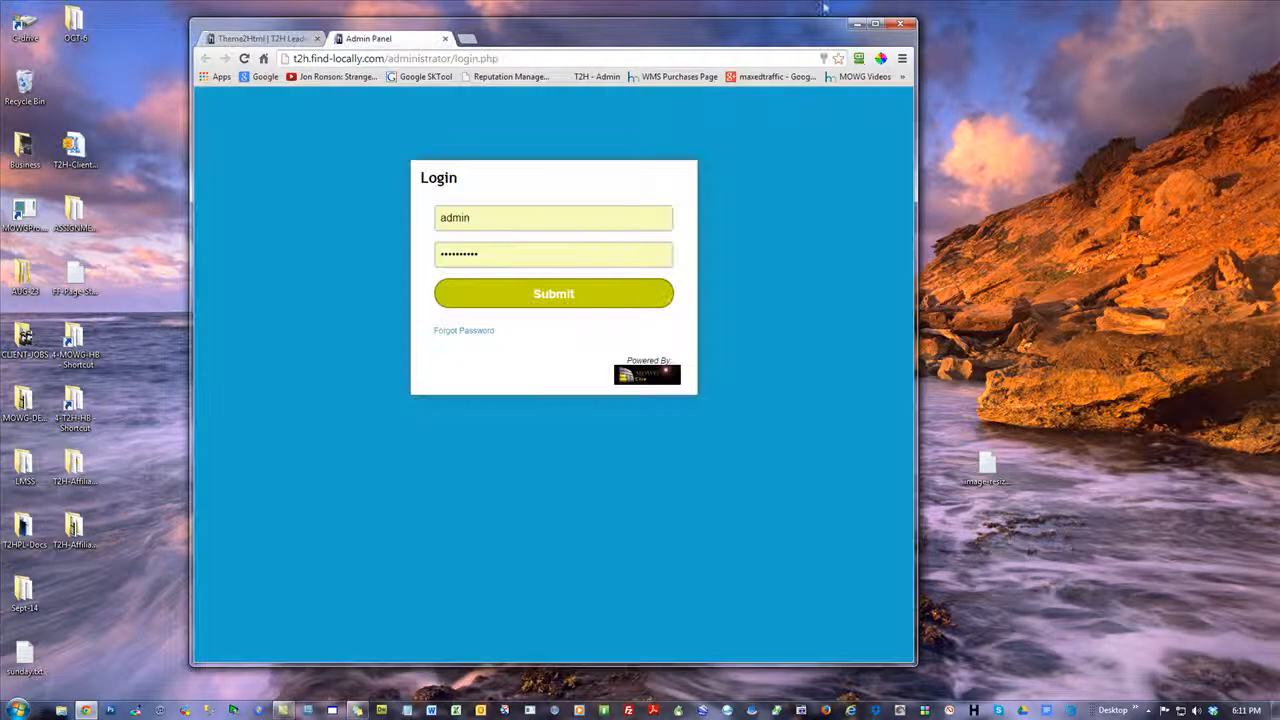
{"action": "left_click", "coordinate": [877, 23]}
{"action": "left_click", "coordinate": [629, 263]}
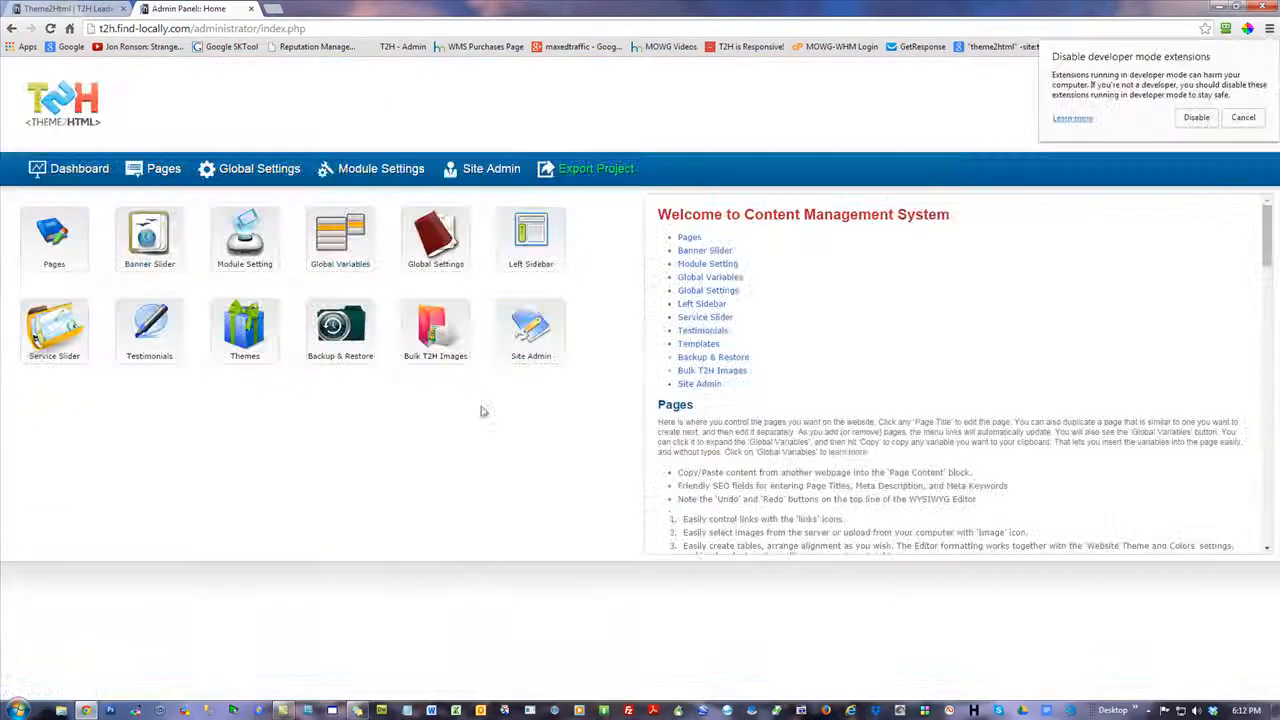
Import HM.zip from the desktop through Bulk T2H Images, and dismiss the developer mode extensions notice
{"action": "left_click", "coordinate": [435, 333]}
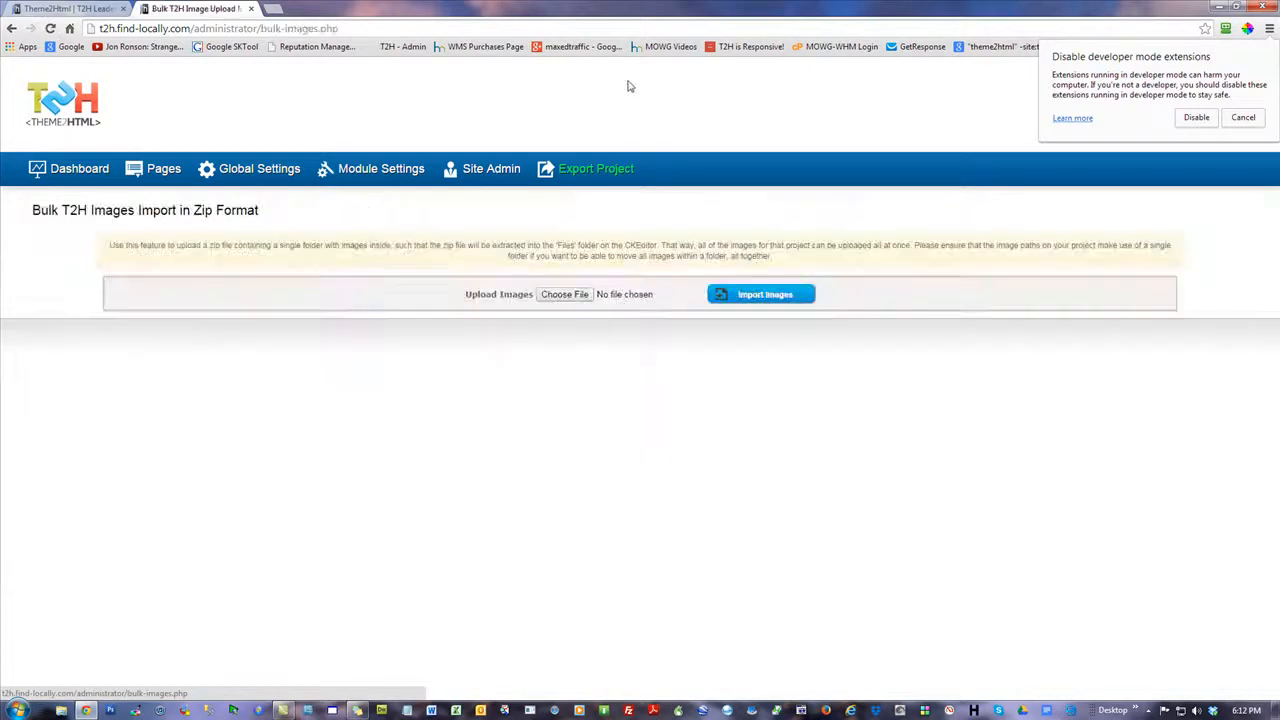
{"action": "left_click", "coordinate": [578, 295]}
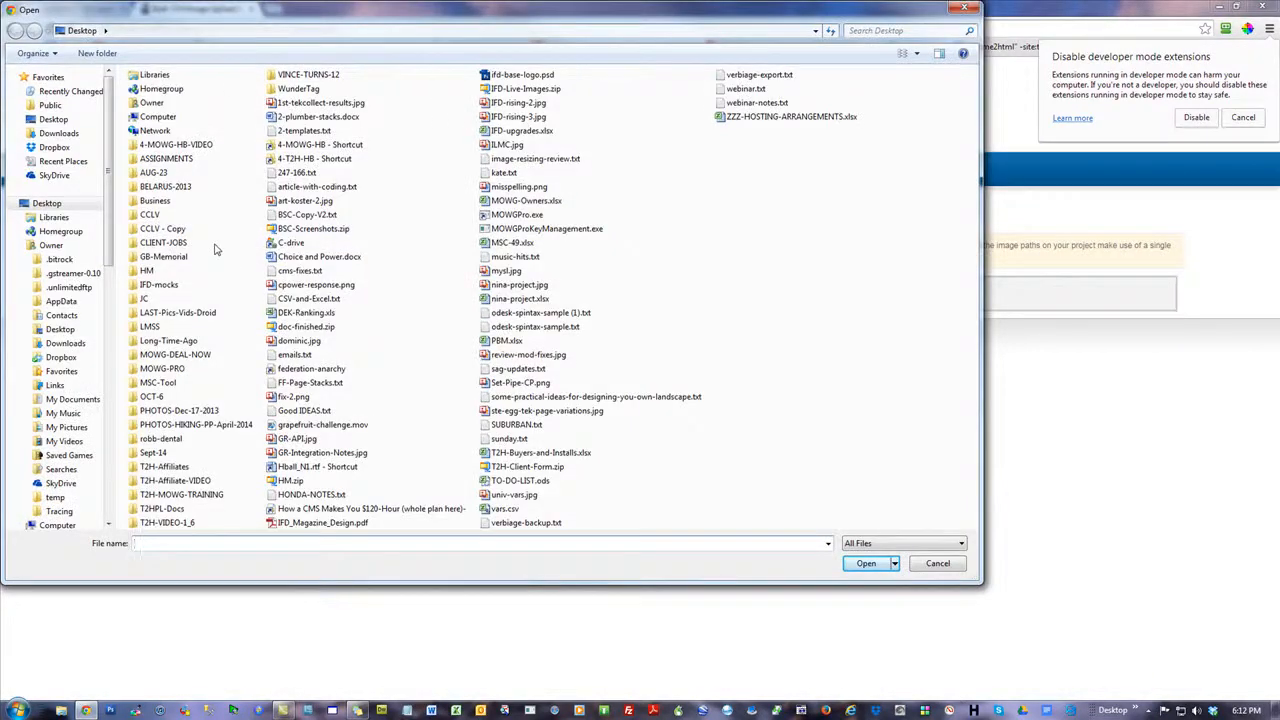
{"action": "key", "text": "Escape"}
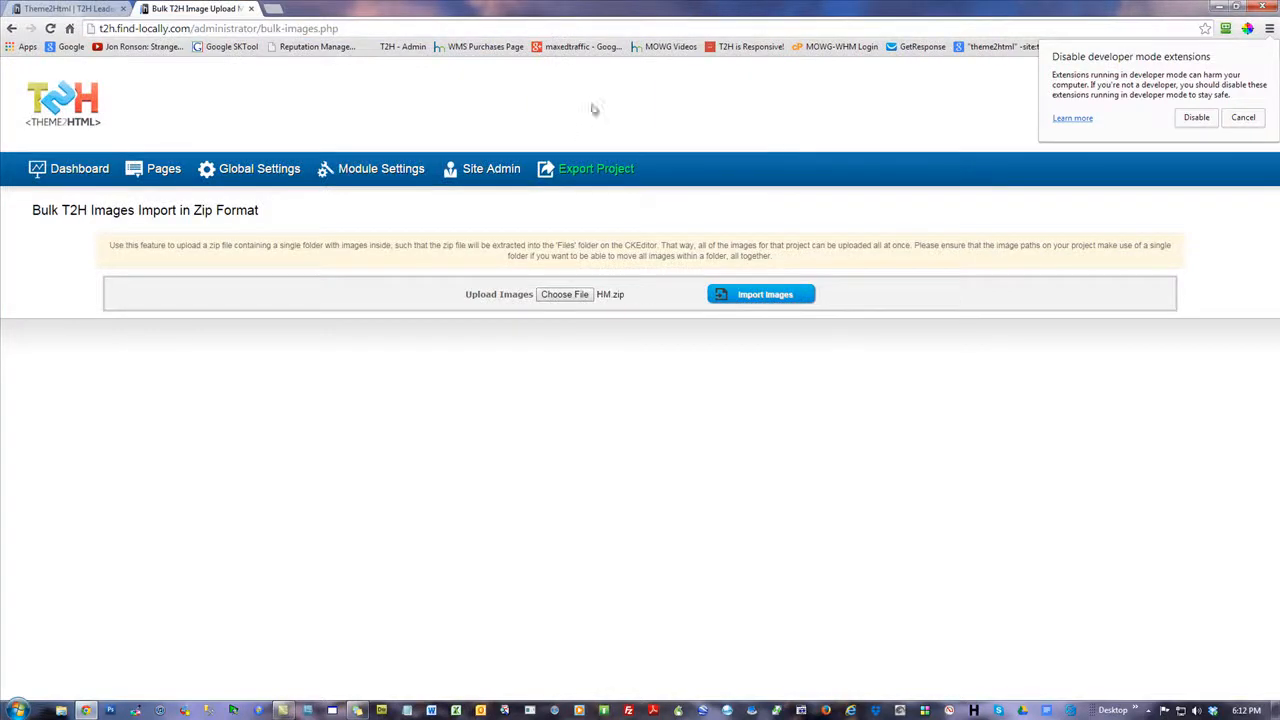
{"action": "left_click", "coordinate": [762, 302]}
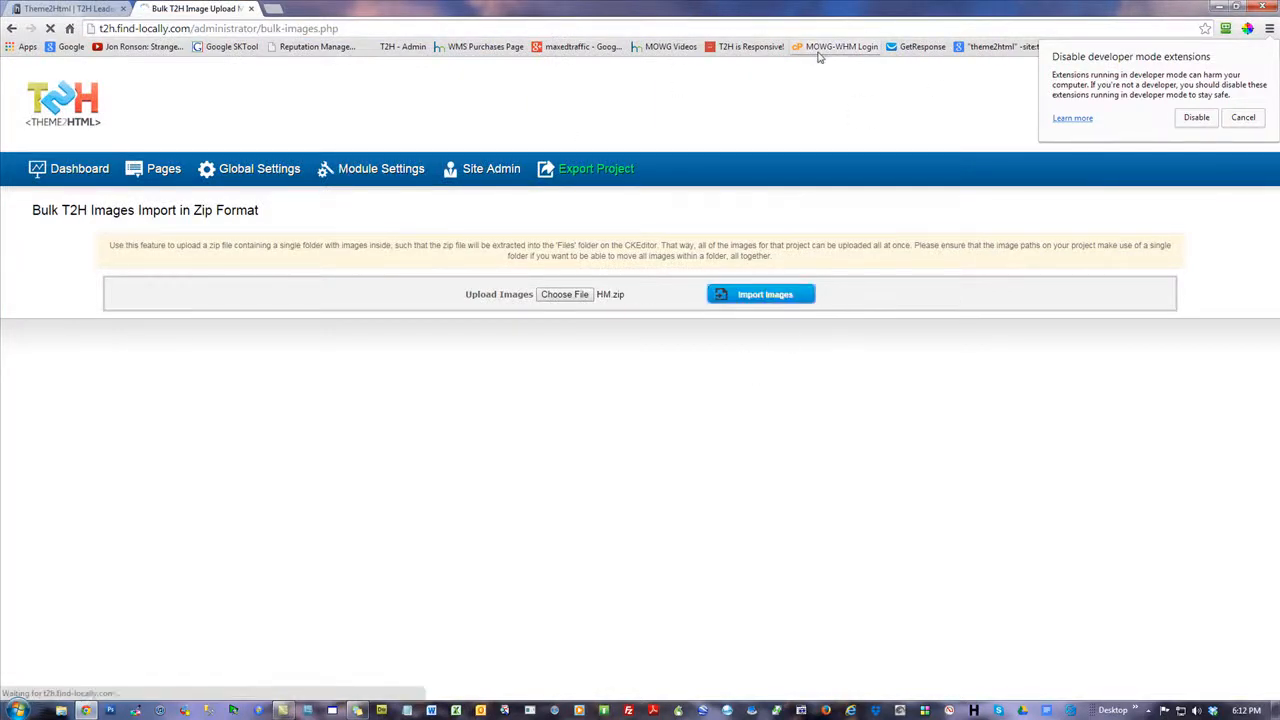
{"action": "left_click", "coordinate": [1243, 118]}
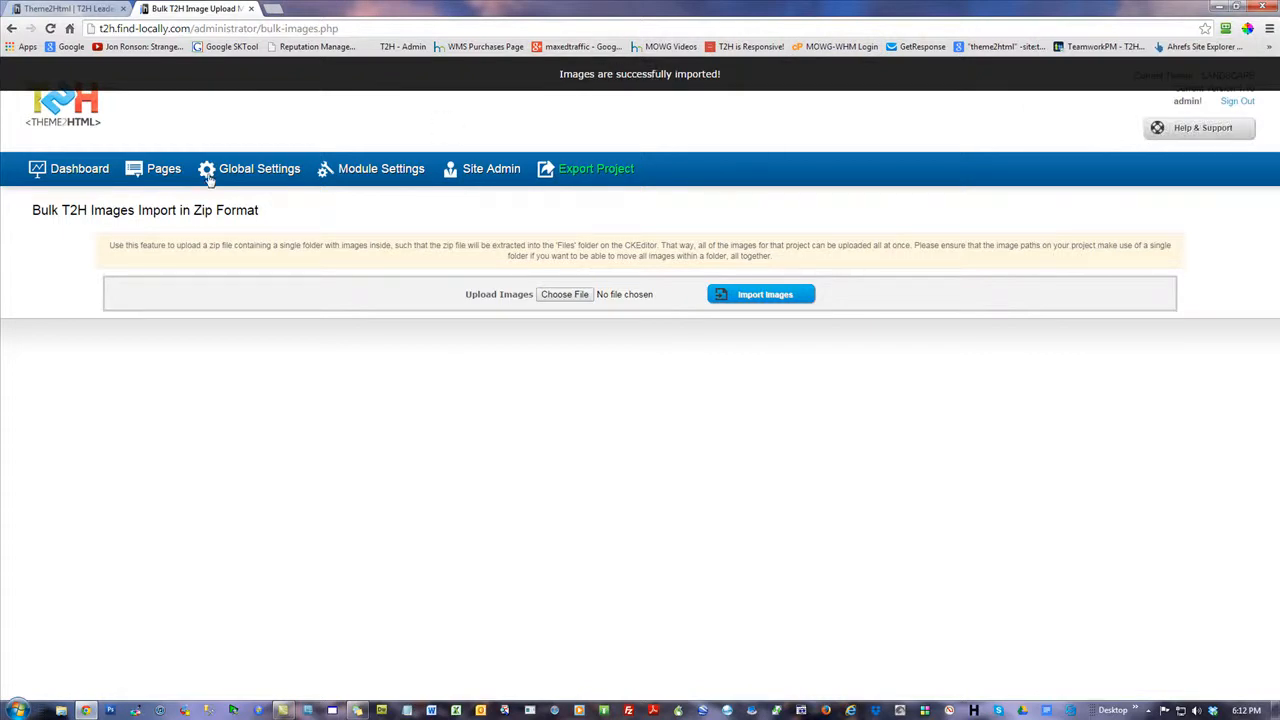
Open the Website Logo setting in Global Settings and browse the server images to the HM folder under Files
{"action": "left_click", "coordinate": [158, 170]}
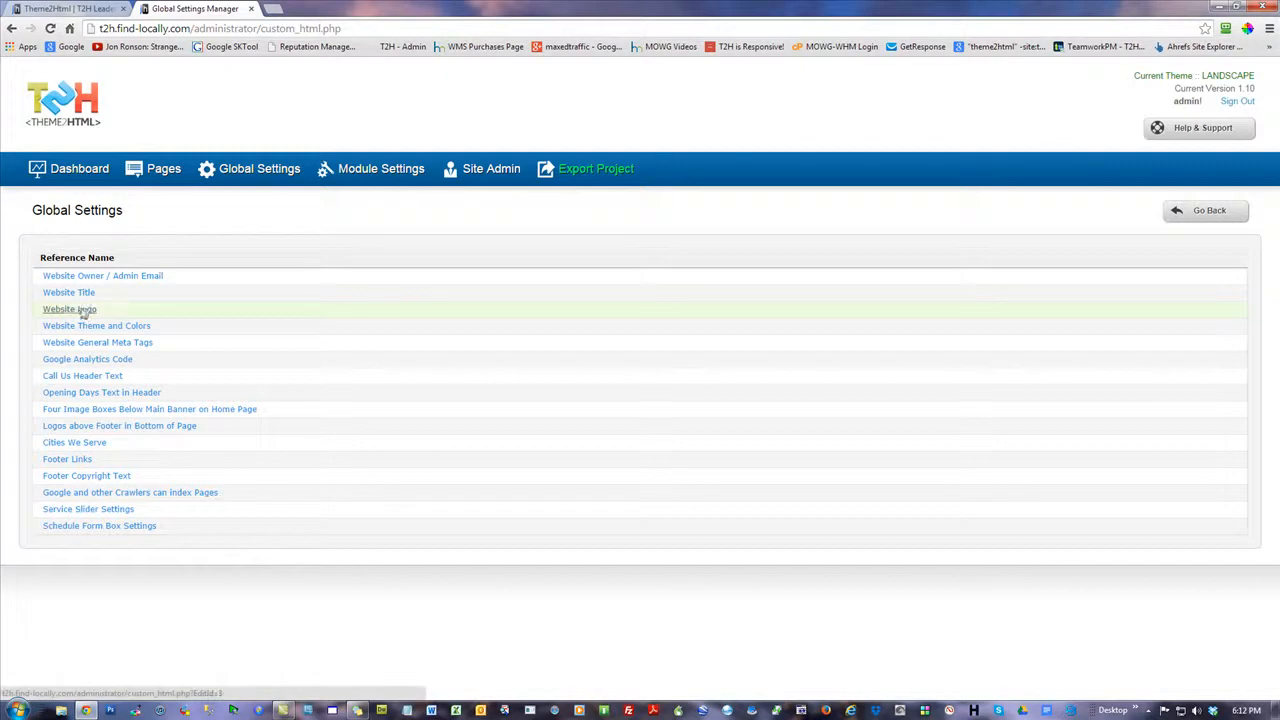
{"action": "left_click", "coordinate": [84, 312]}
{"action": "left_click", "coordinate": [695, 298]}
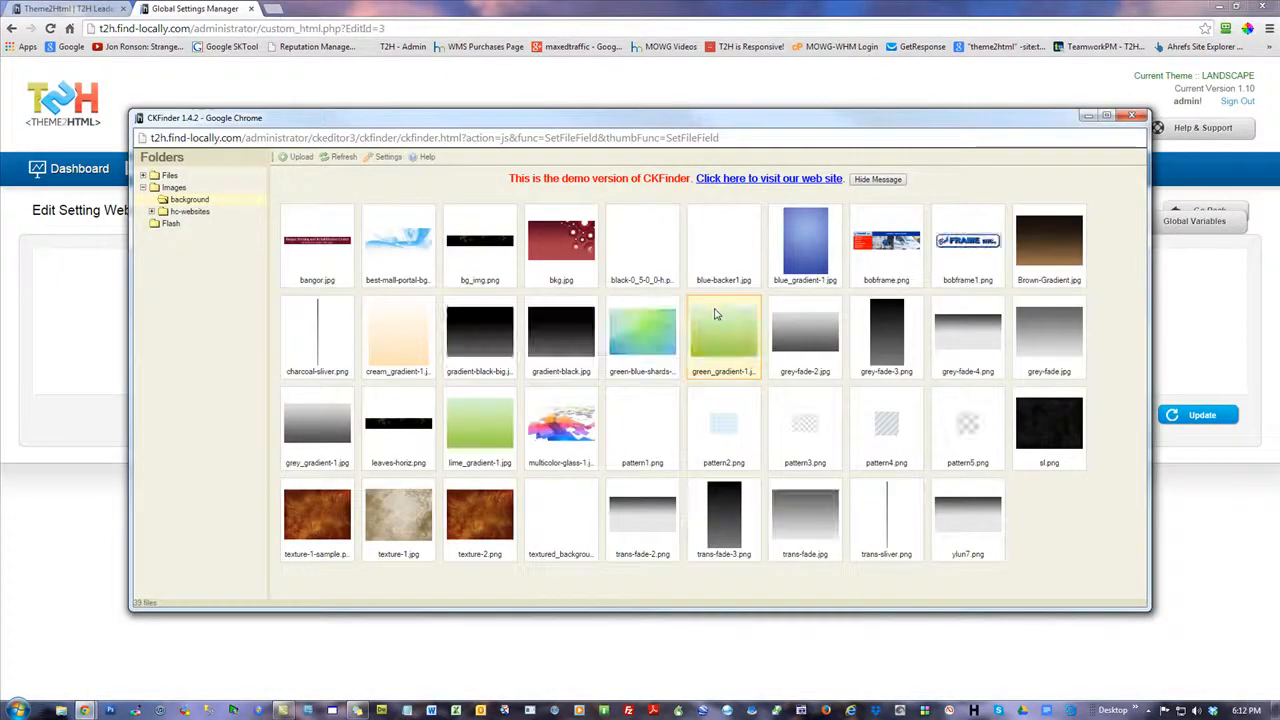
{"action": "left_click", "coordinate": [143, 187]}
{"action": "left_click", "coordinate": [143, 188]}
{"action": "left_click", "coordinate": [143, 188]}
{"action": "left_click", "coordinate": [143, 176]}
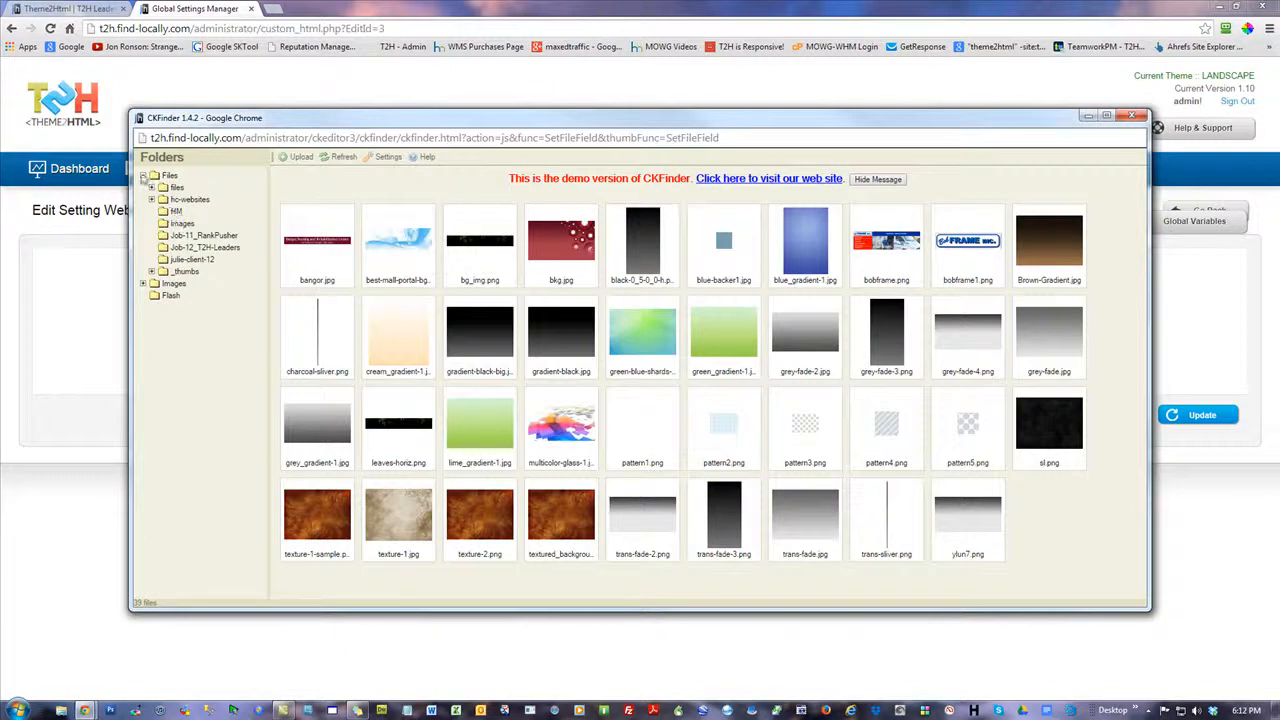
{"action": "left_click", "coordinate": [143, 176]}
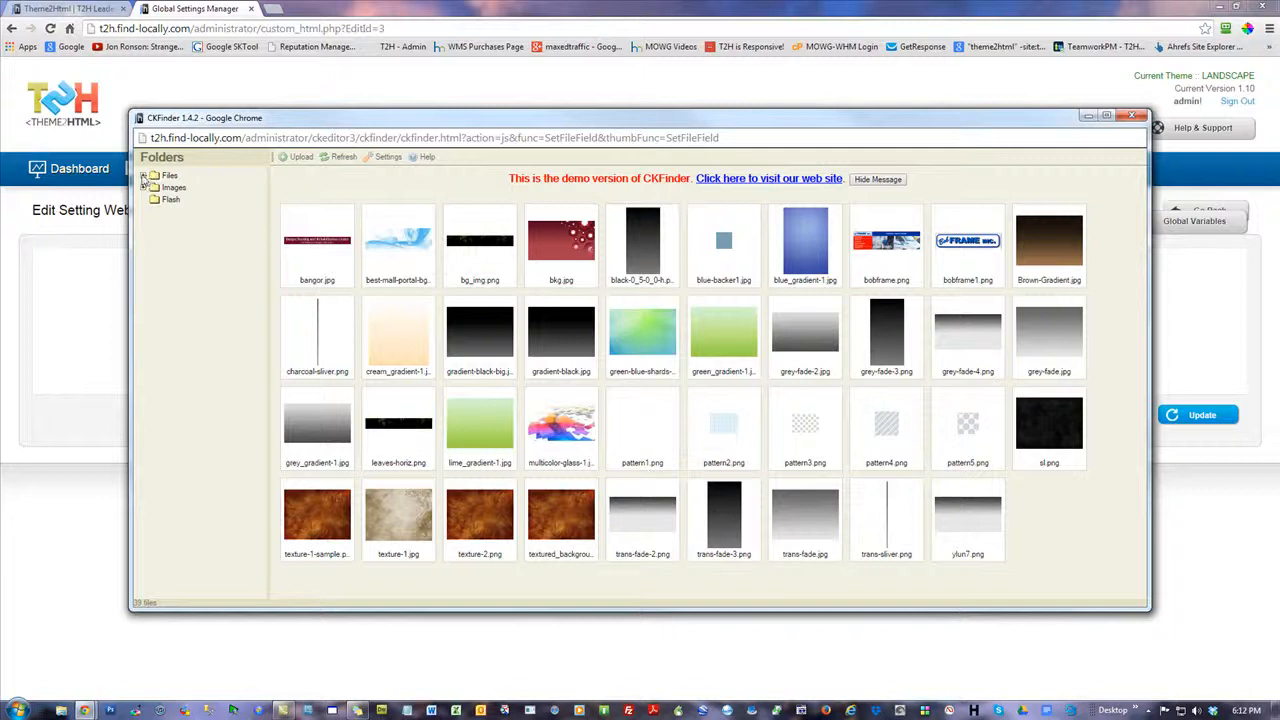
{"action": "left_click", "coordinate": [143, 176]}
{"action": "left_click", "coordinate": [175, 211]}
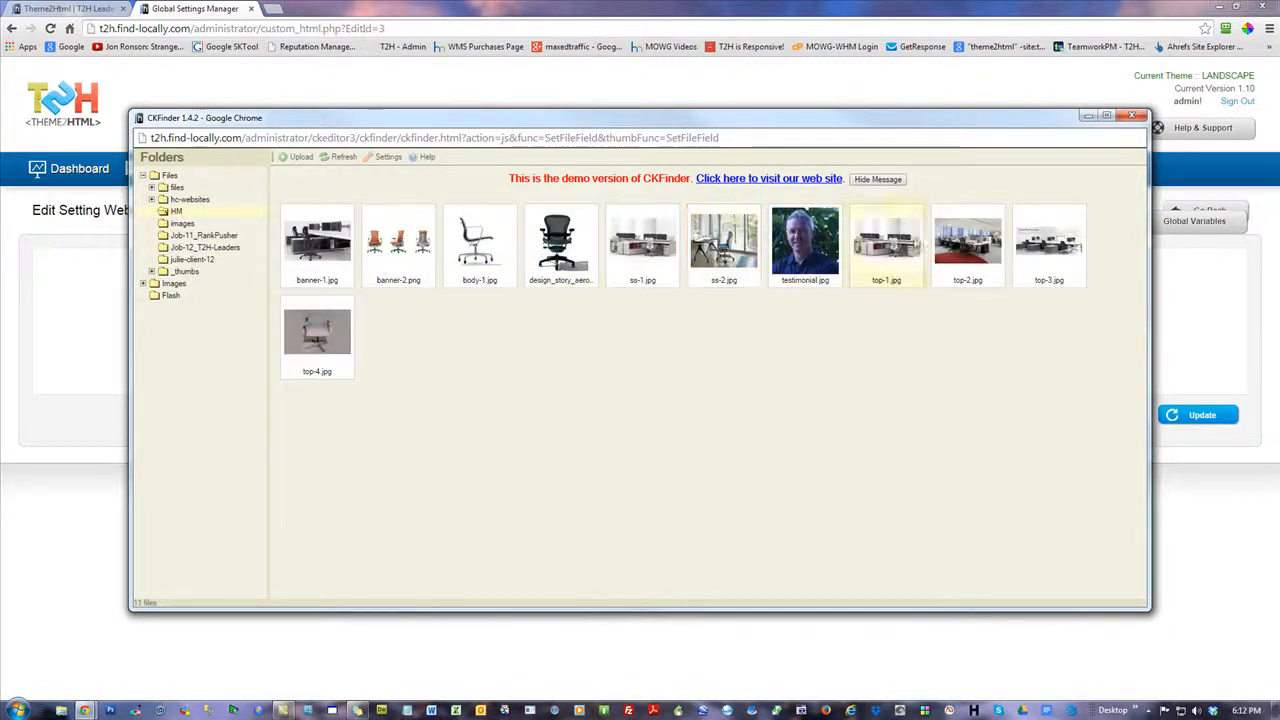
Look through the other folders under Files, including images, Job-11_RankPusher, Job-12_T2H-Leaders, julie-client-12, hc-websites and files
{"action": "left_click", "coordinate": [184, 224]}
{"action": "left_click", "coordinate": [196, 236]}
{"action": "left_click", "coordinate": [198, 248]}
{"action": "left_click", "coordinate": [196, 259]}
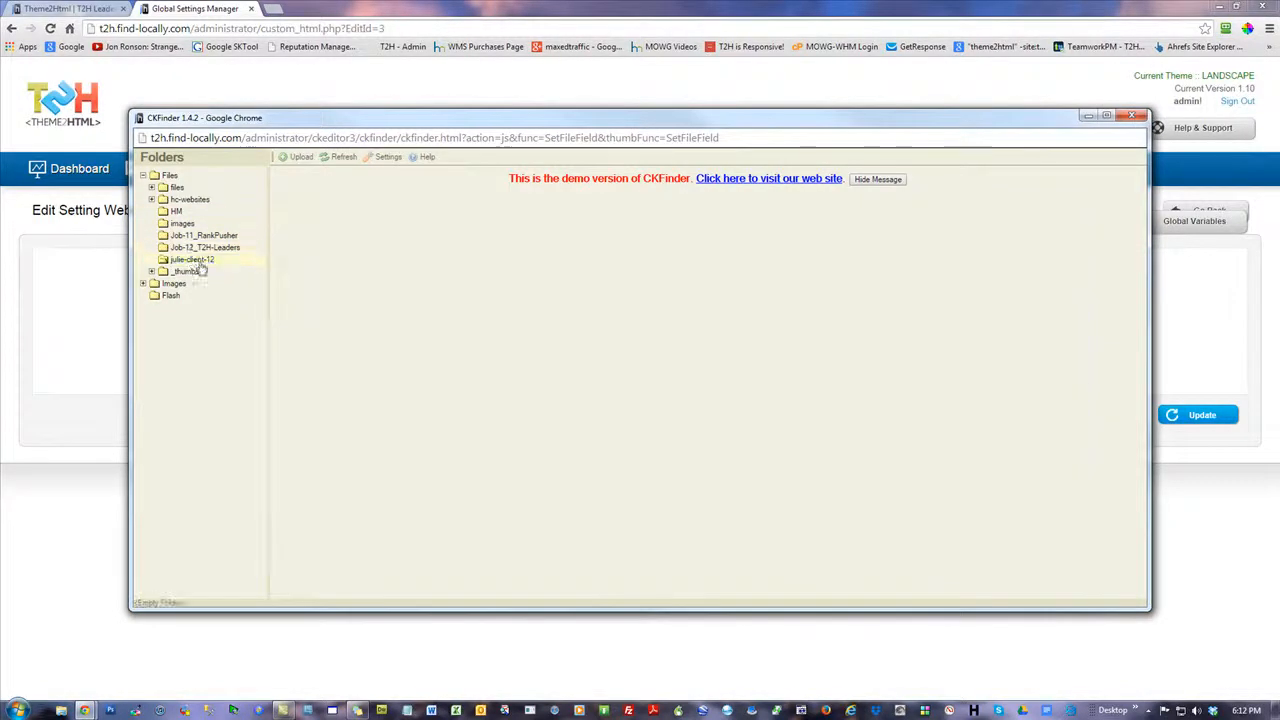
{"action": "left_click", "coordinate": [192, 200]}
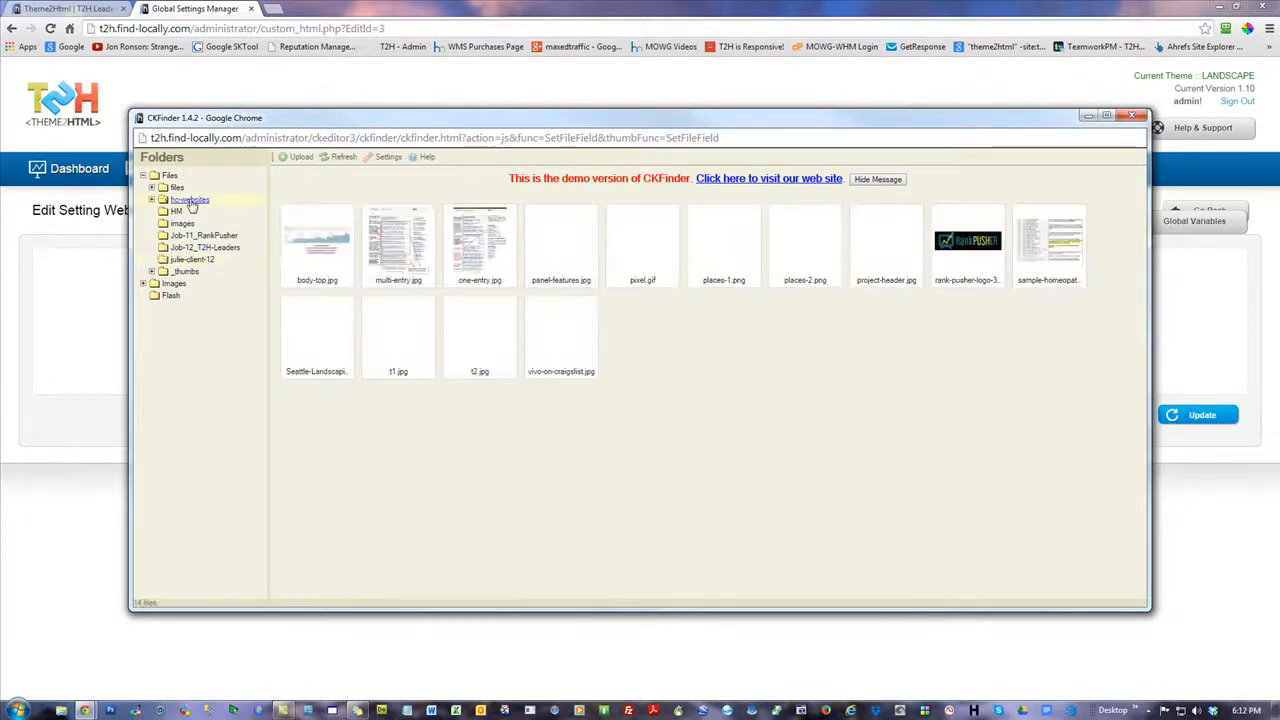
{"action": "left_click", "coordinate": [177, 189]}
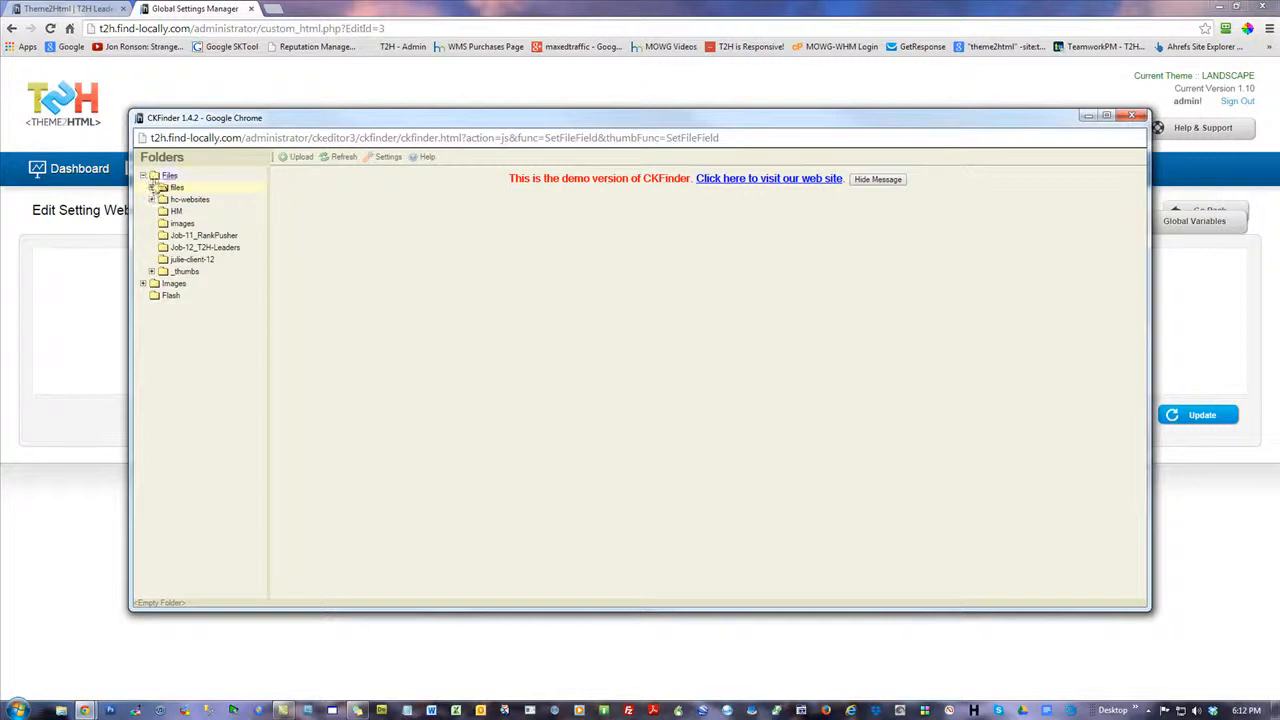
Set the website logo to top-4.jpg from the HM folder and save the setting
{"action": "left_click", "coordinate": [175, 211]}
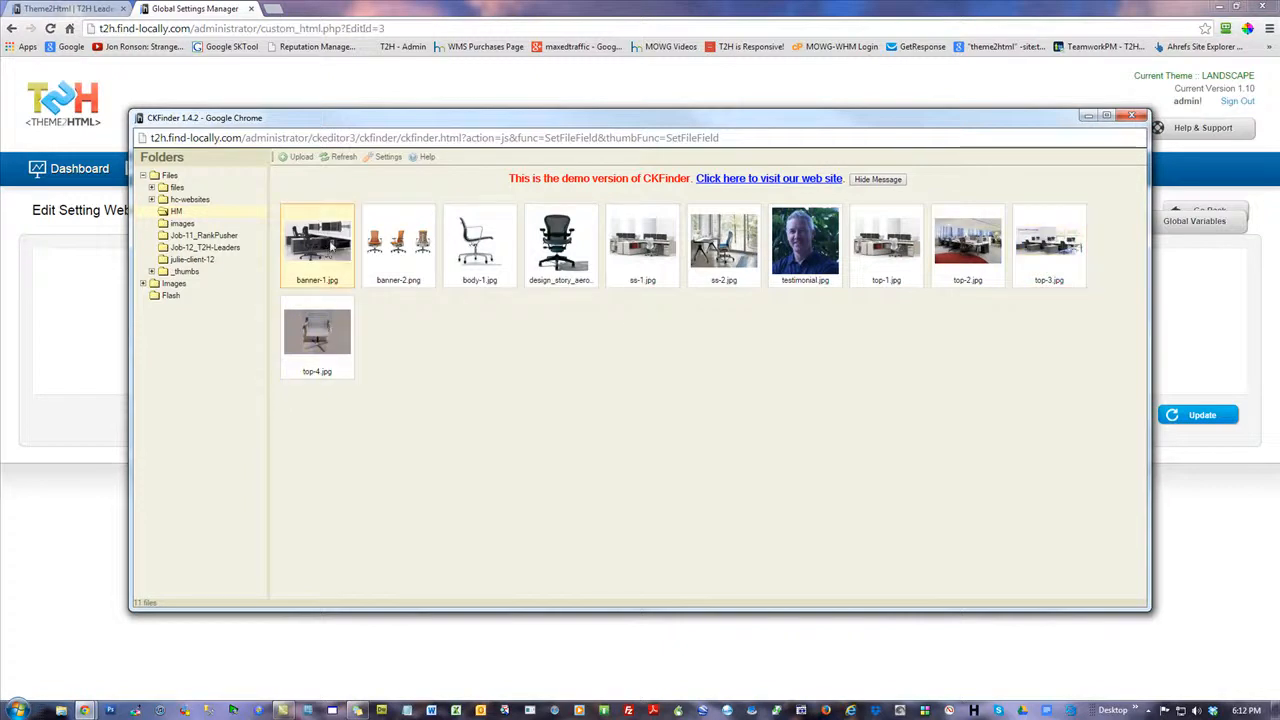
{"action": "double_click", "coordinate": [317, 330]}
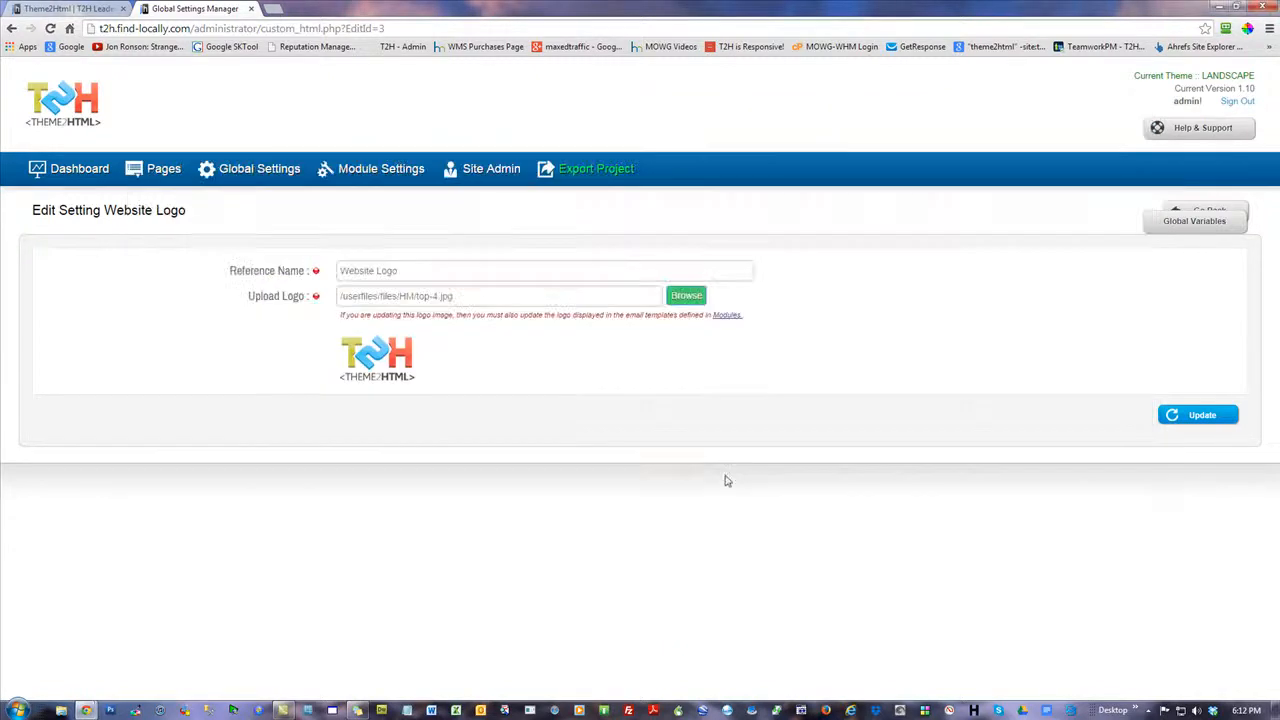
{"action": "left_click", "coordinate": [1205, 415]}
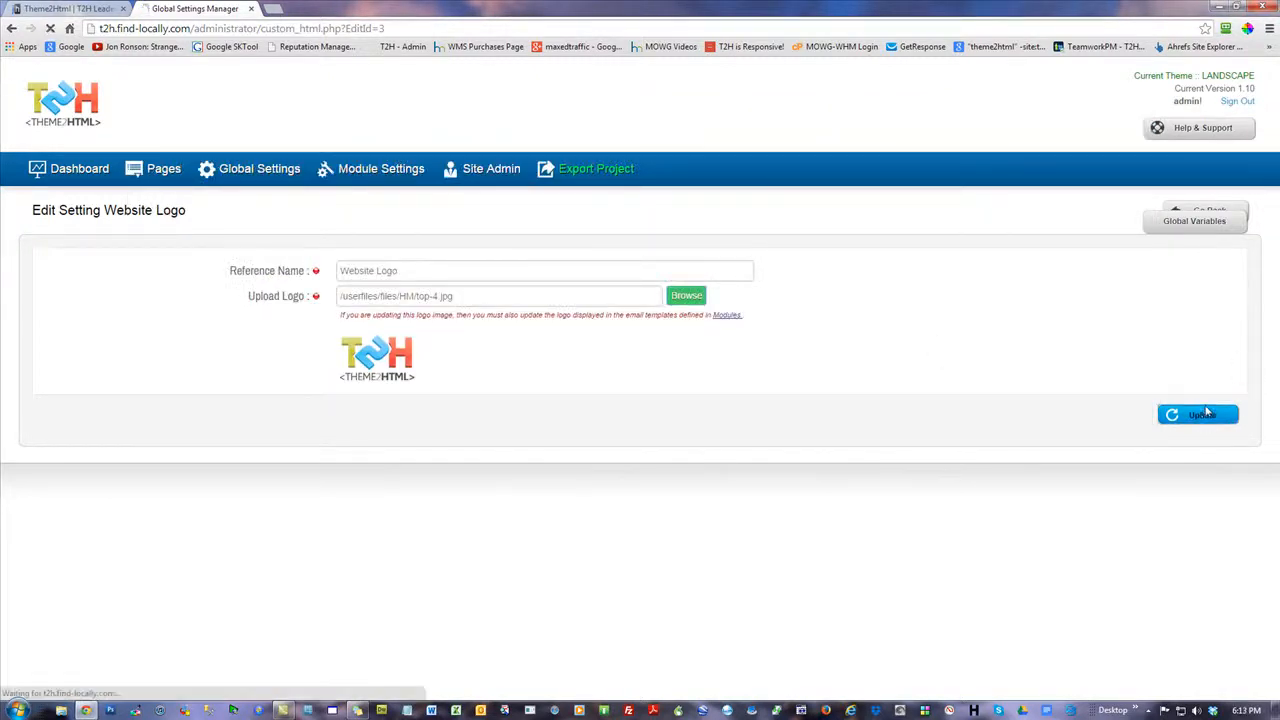
Reload the website's home page and check the logo in its header
{"action": "left_click", "coordinate": [84, 8]}
{"action": "key", "text": "F5"}
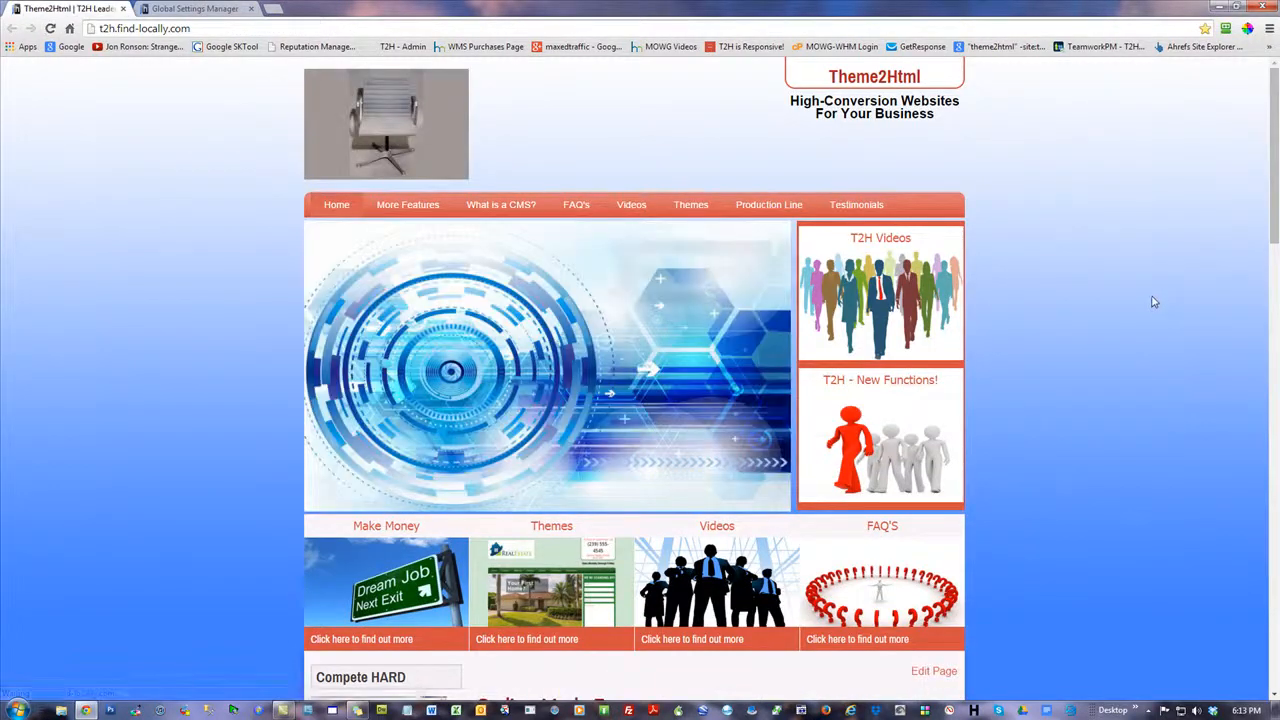
{"action": "scroll", "coordinate": [1094, 406], "scroll_direction": "down", "scroll_amount": 3}
{"action": "scroll", "coordinate": [1094, 406], "scroll_direction": "up", "scroll_amount": 3}
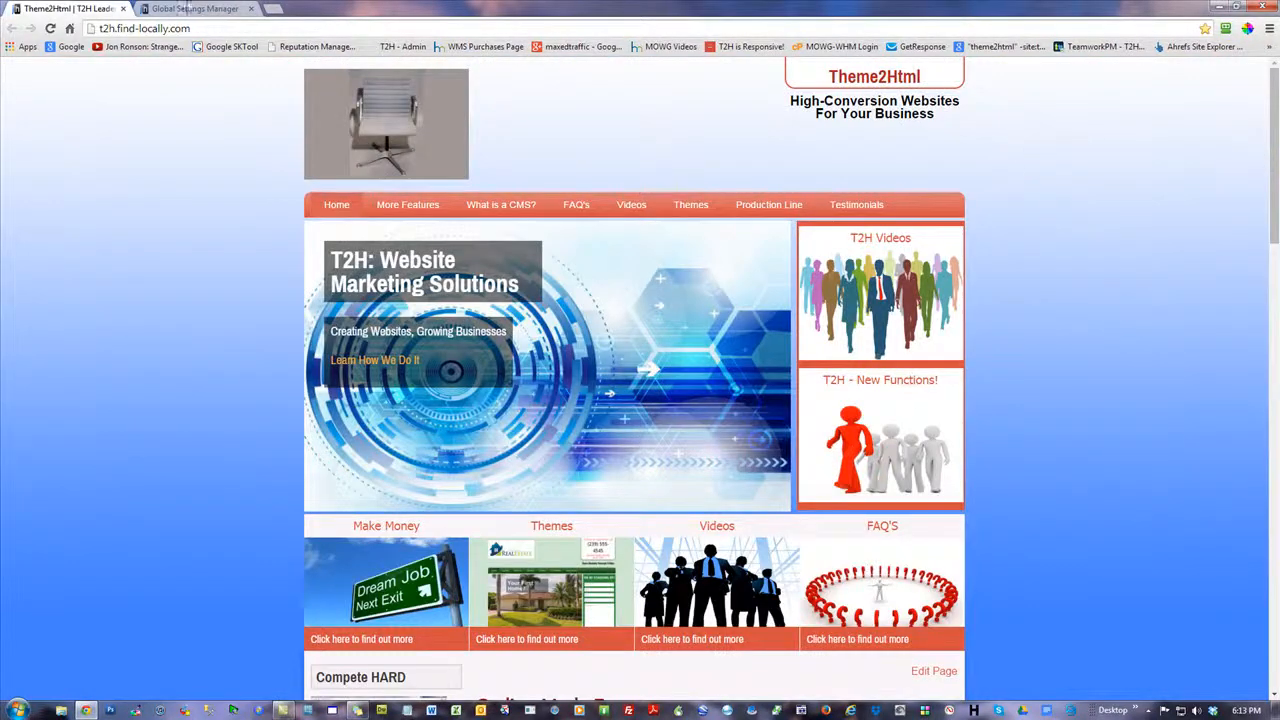
Restore the LANDSCAPE theme's backup through Backup & Restore, confirming that its current settings are overwritten
{"action": "left_click", "coordinate": [202, 11]}
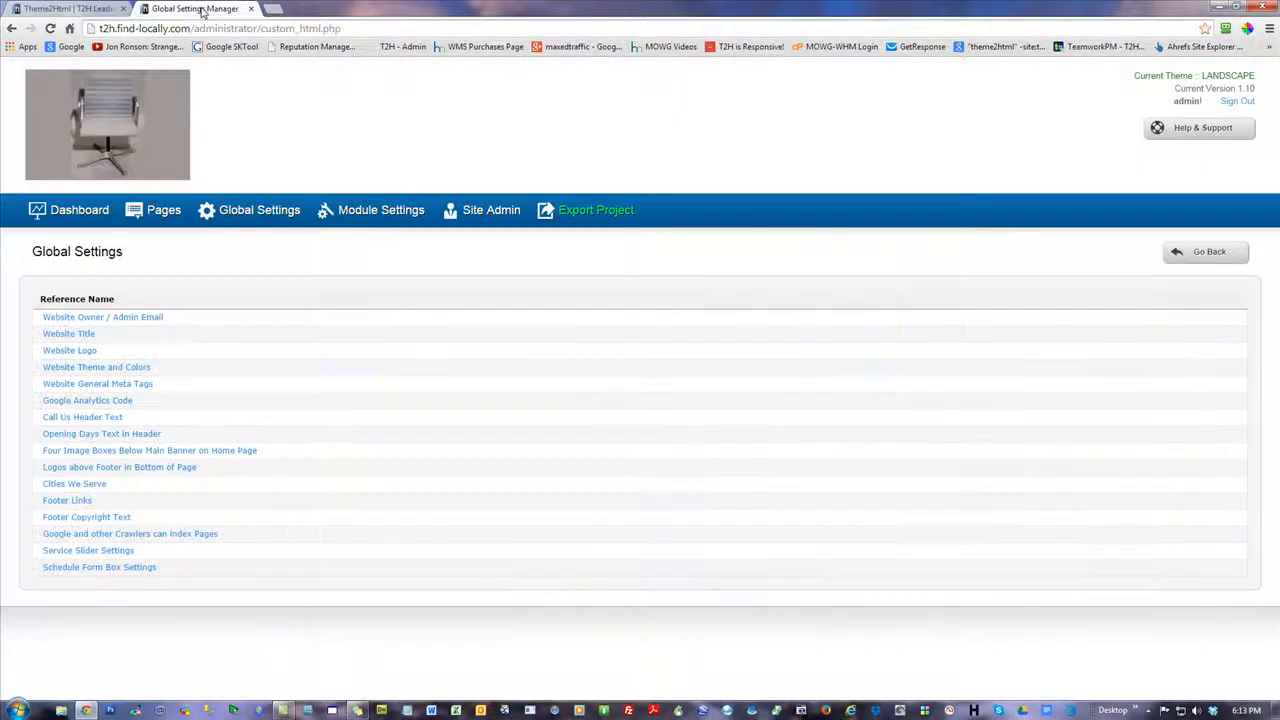
{"action": "left_click", "coordinate": [95, 212]}
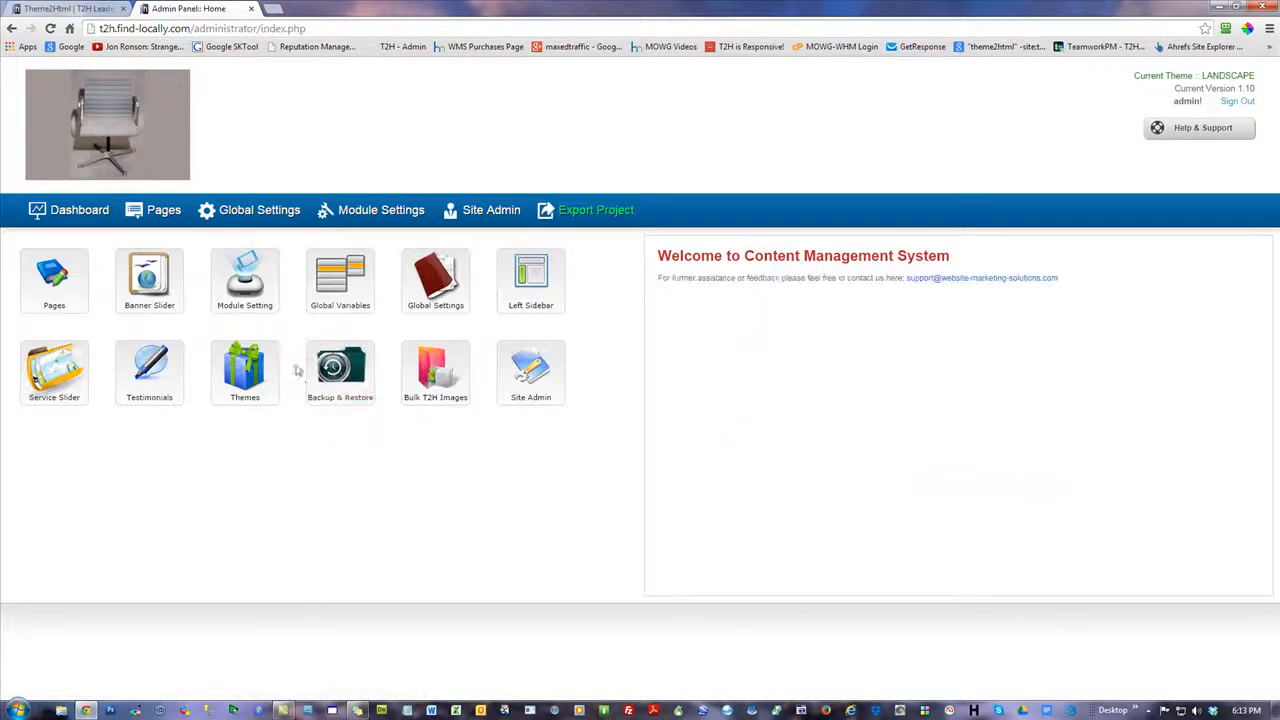
{"action": "left_click_drag", "start_coordinate": [1256, 76], "coordinate": [1201, 76]}
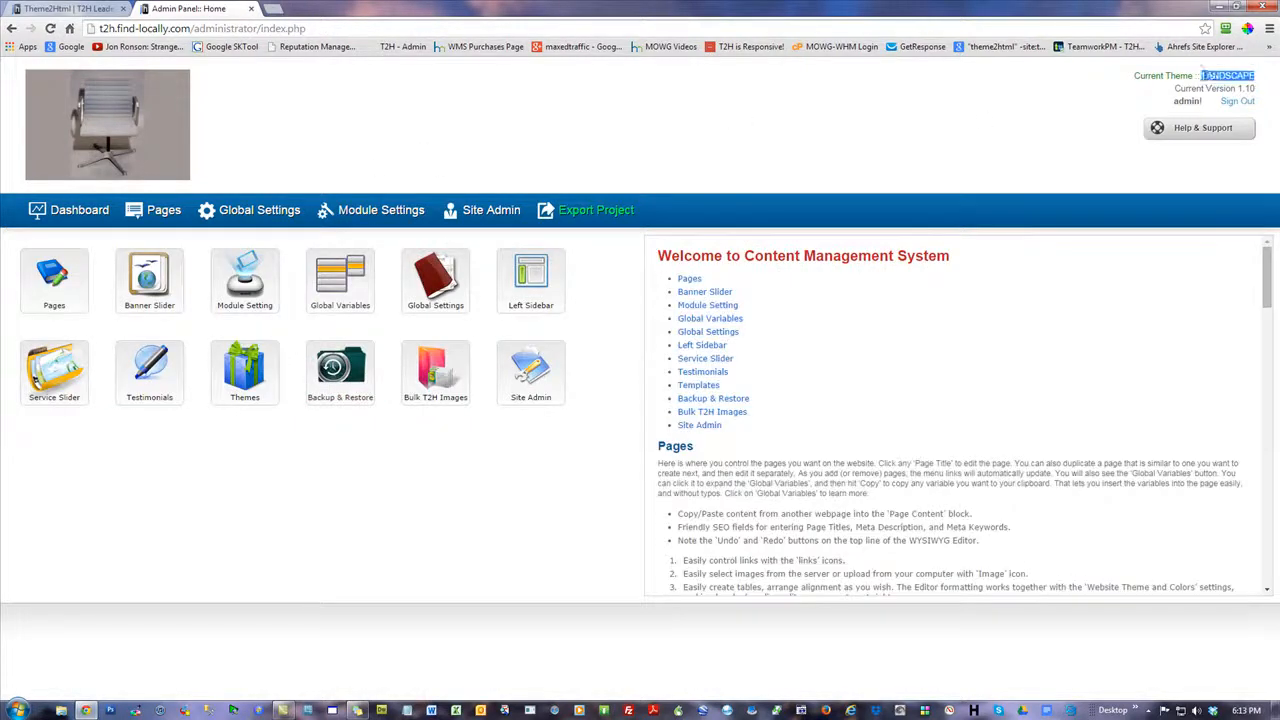
{"action": "left_click", "coordinate": [812, 141]}
{"action": "left_click", "coordinate": [258, 372]}
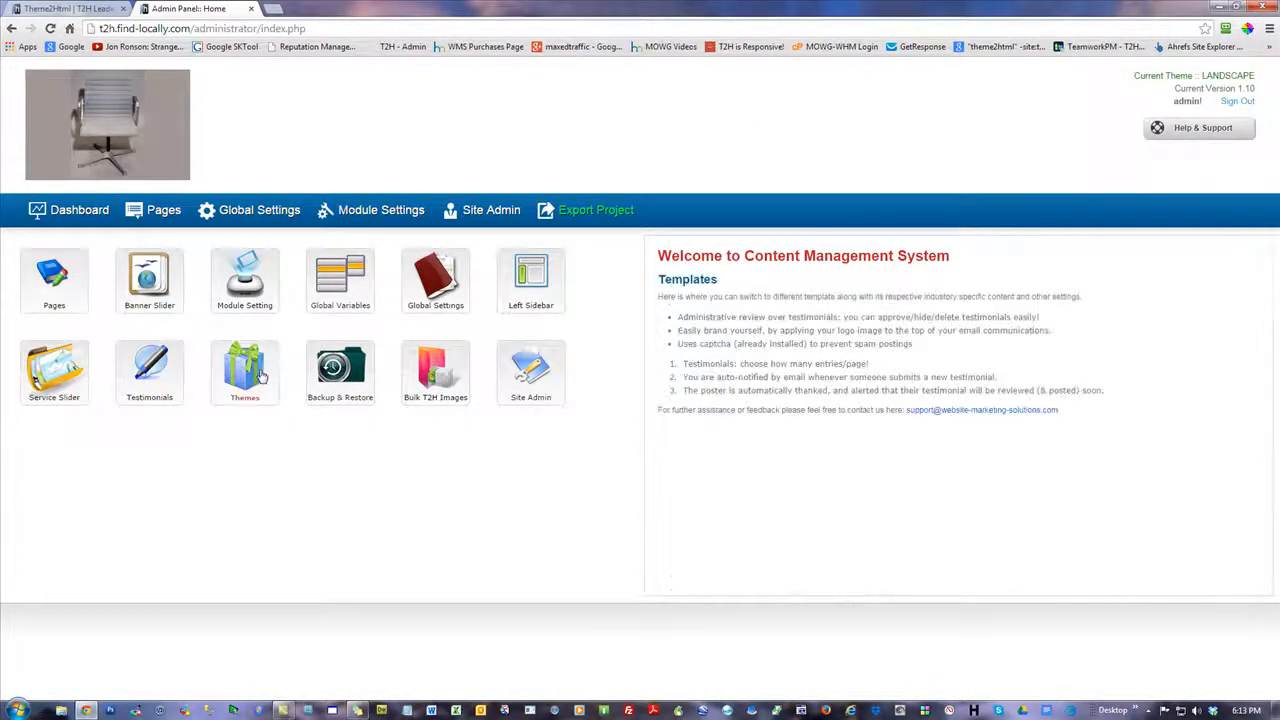
{"action": "left_click", "coordinate": [358, 368]}
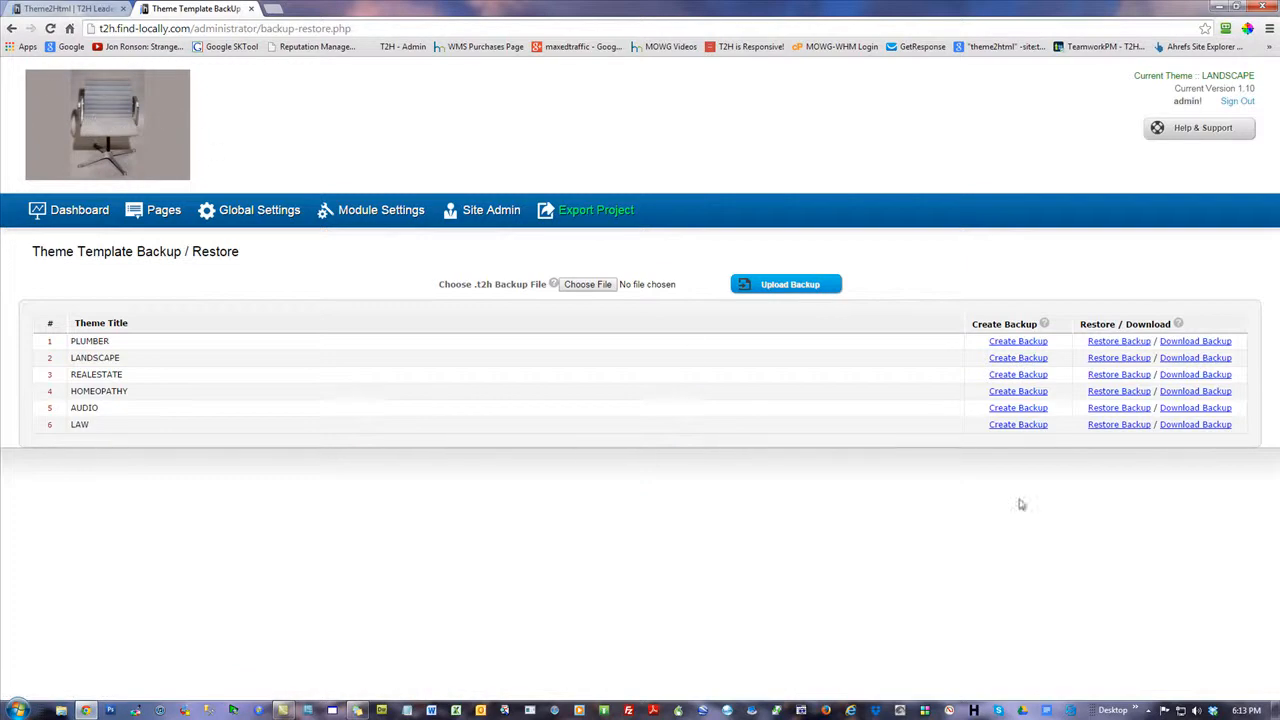
{"action": "left_click", "coordinate": [1127, 361]}
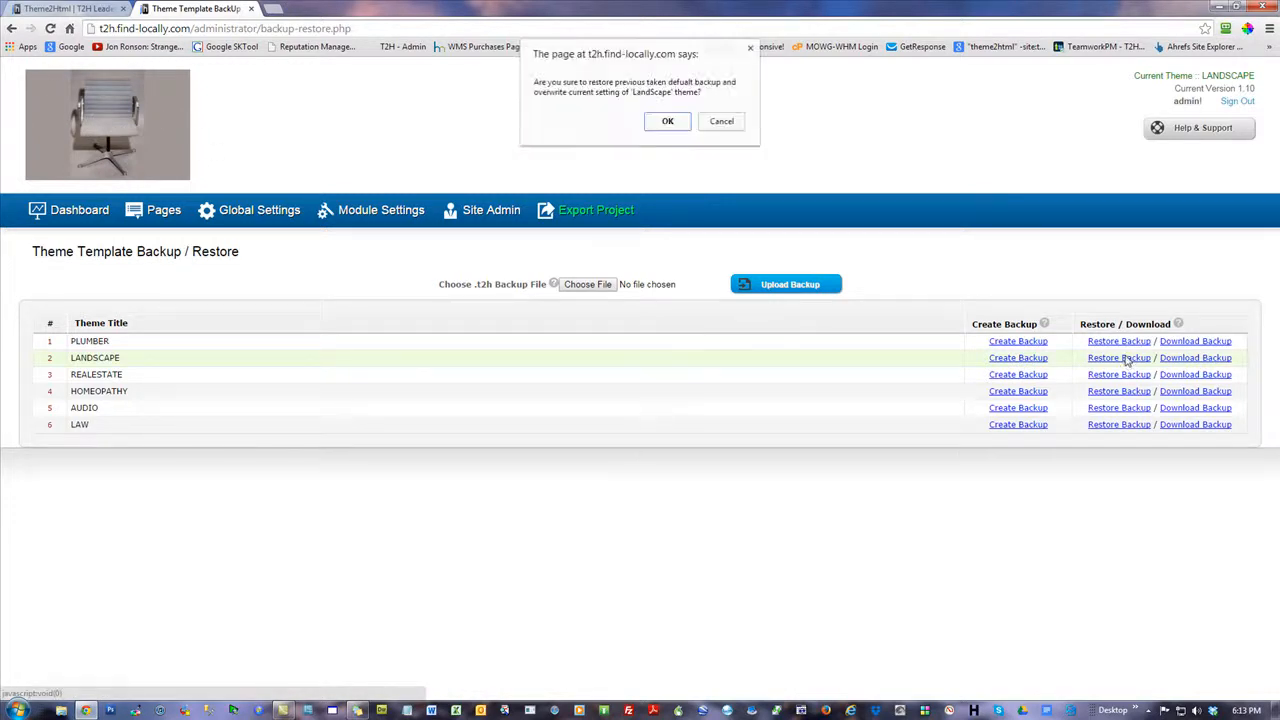
{"action": "left_click", "coordinate": [668, 122]}
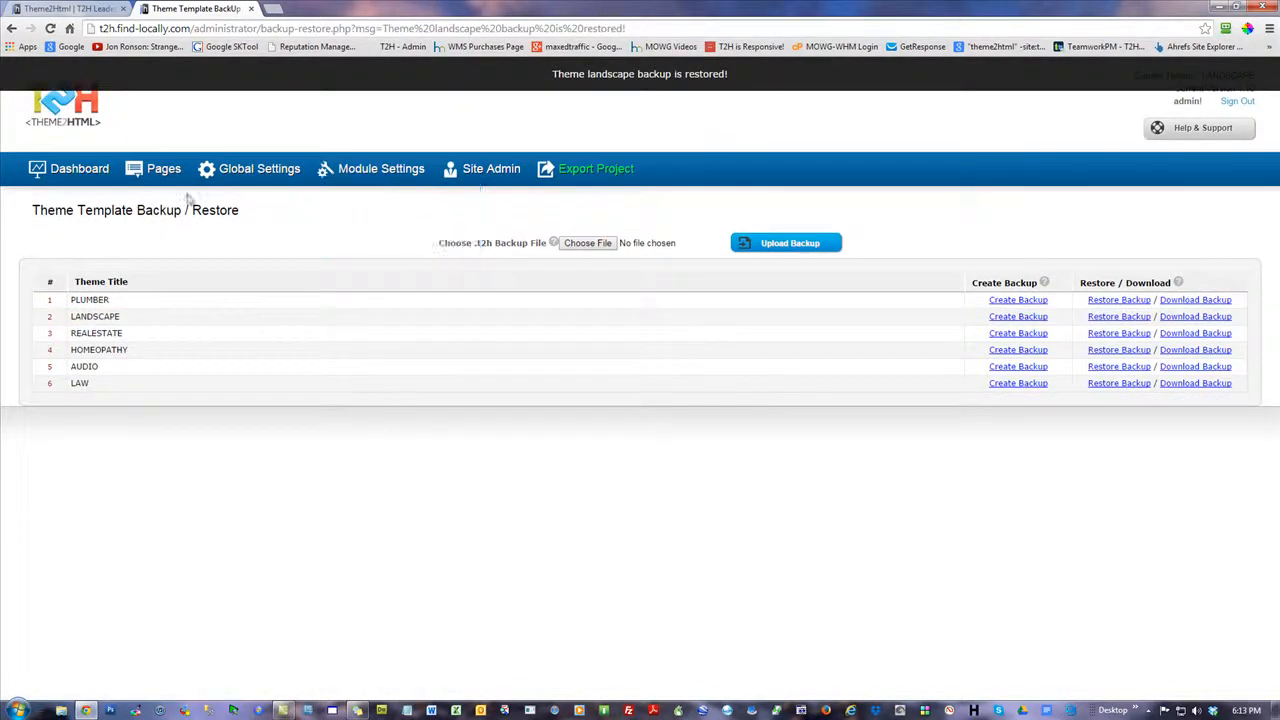
Reopen the Website Logo setting, view the HM images in the server file browser, and close the browser
{"action": "left_click", "coordinate": [80, 170]}
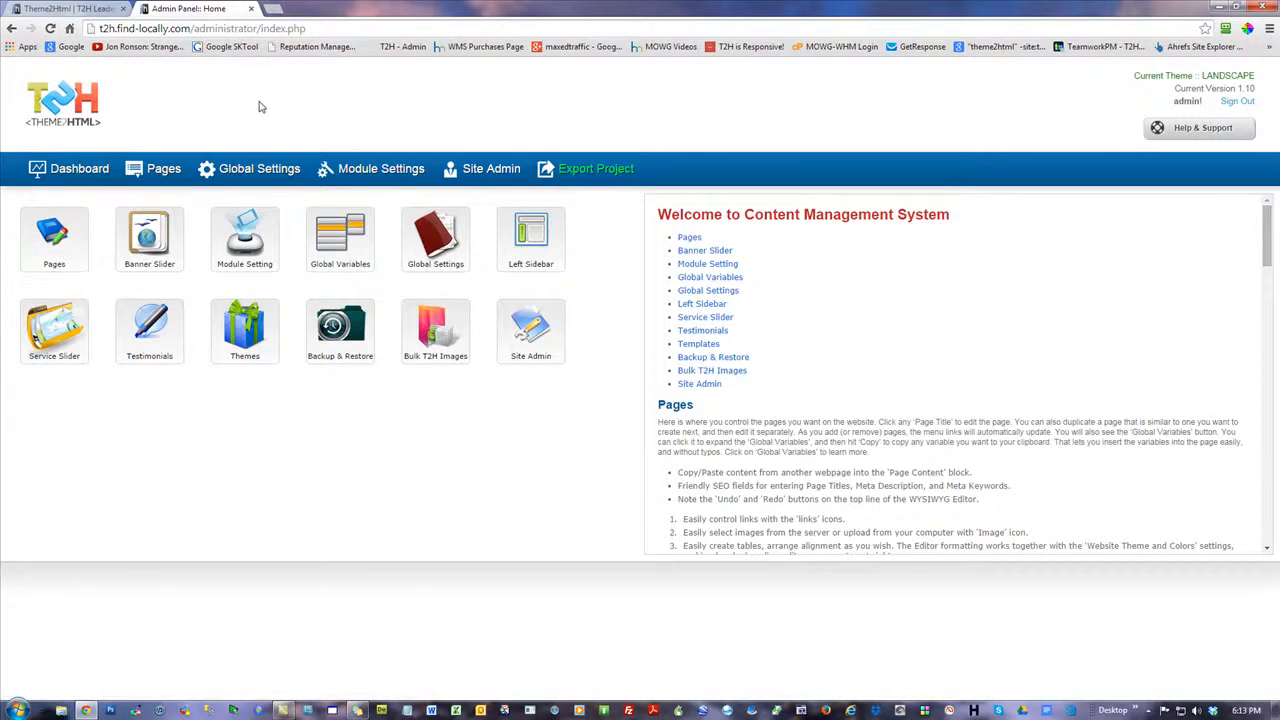
{"action": "left_click", "coordinate": [279, 179]}
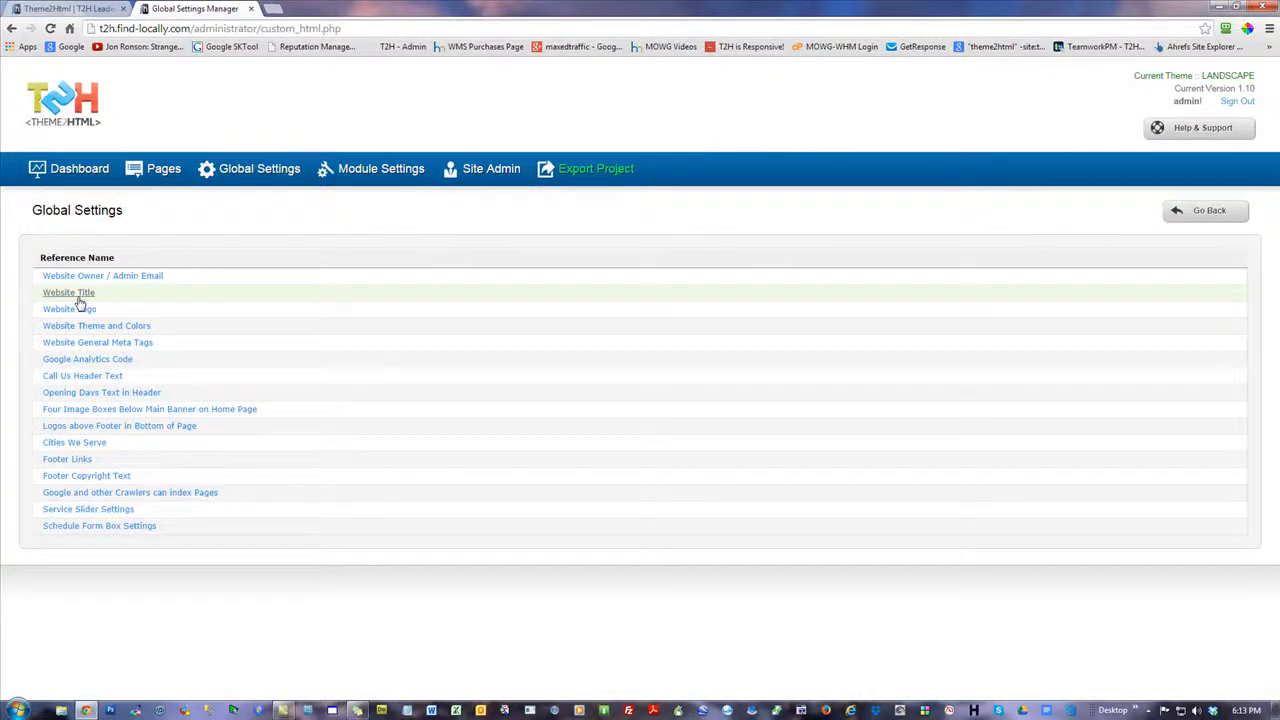
{"action": "left_click", "coordinate": [79, 313]}
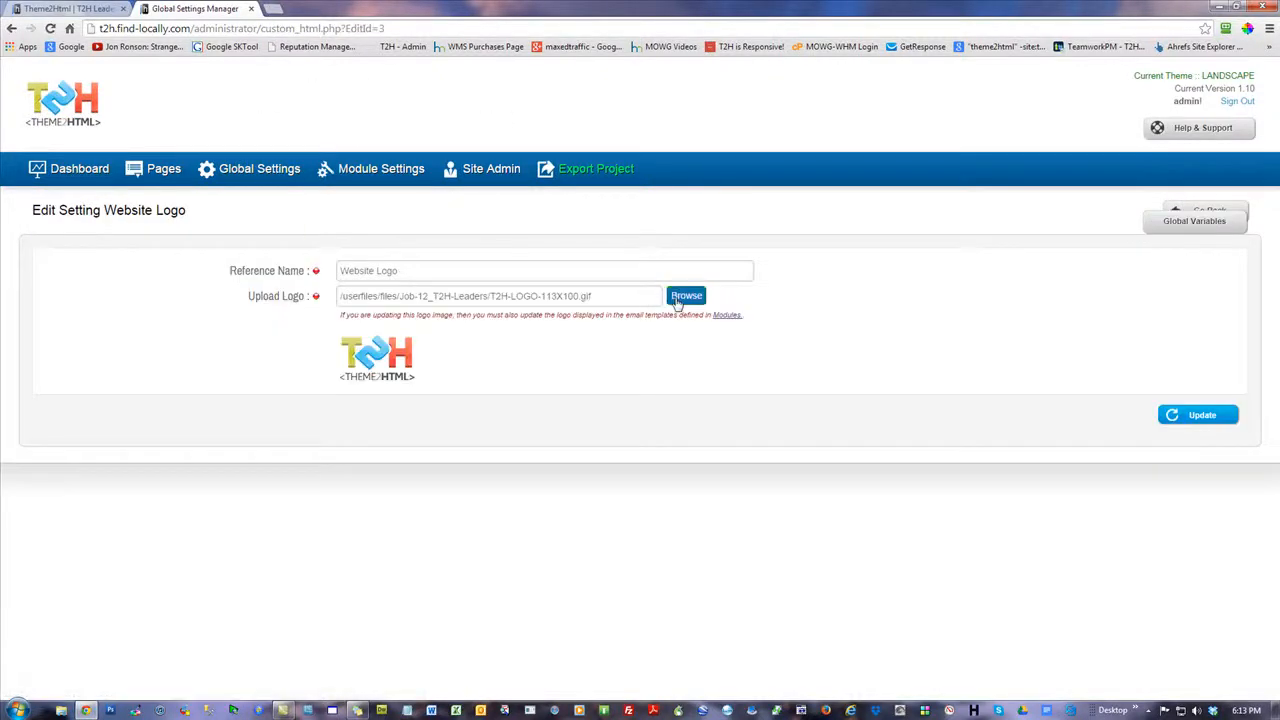
{"action": "left_click", "coordinate": [686, 296]}
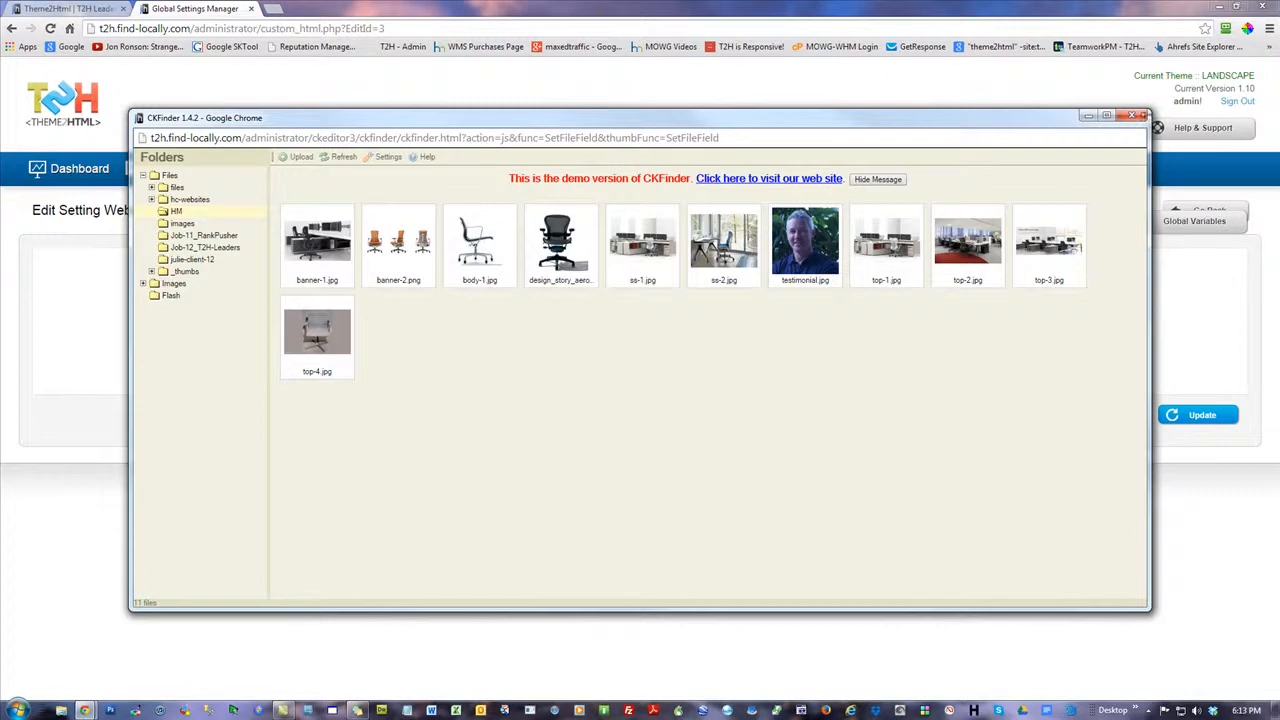
{"action": "left_click", "coordinate": [1134, 119]}
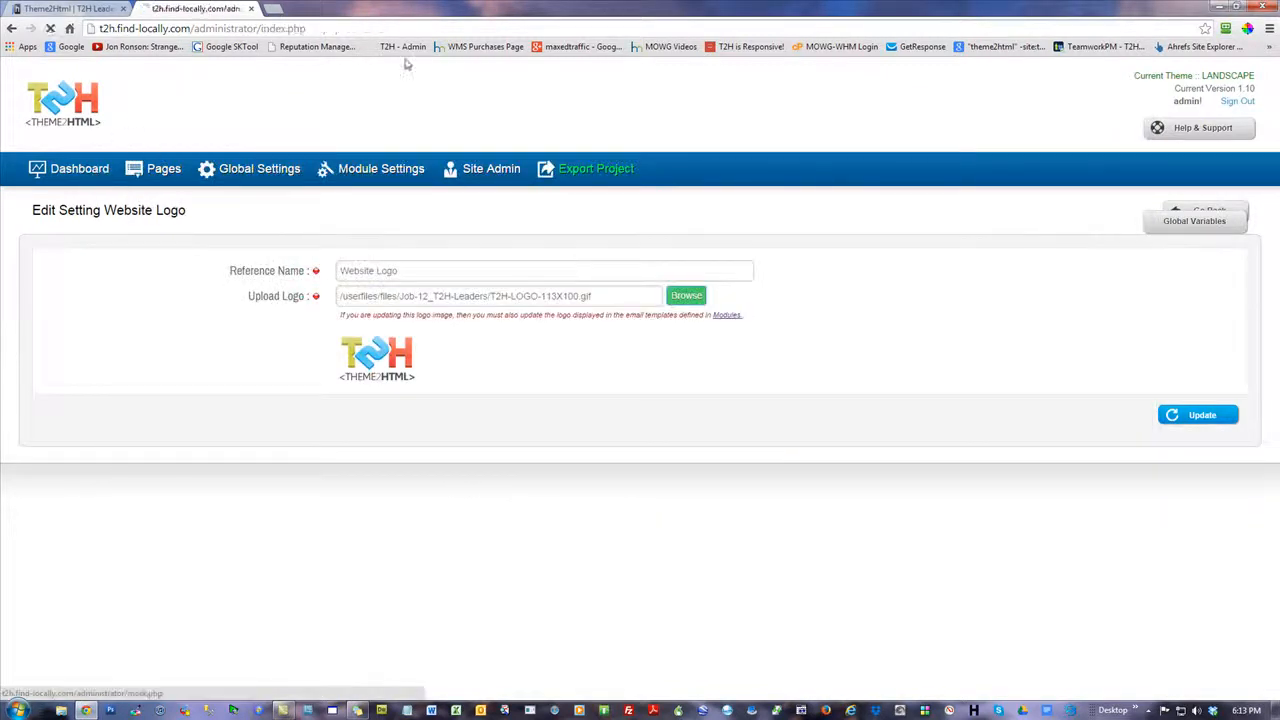
Set the image of the "T2H: Website Marketing Solutions" slider banner to banner-1.jpg from the HM folder and save the banner
{"action": "left_click", "coordinate": [100, 169]}
{"action": "left_click", "coordinate": [149, 235]}
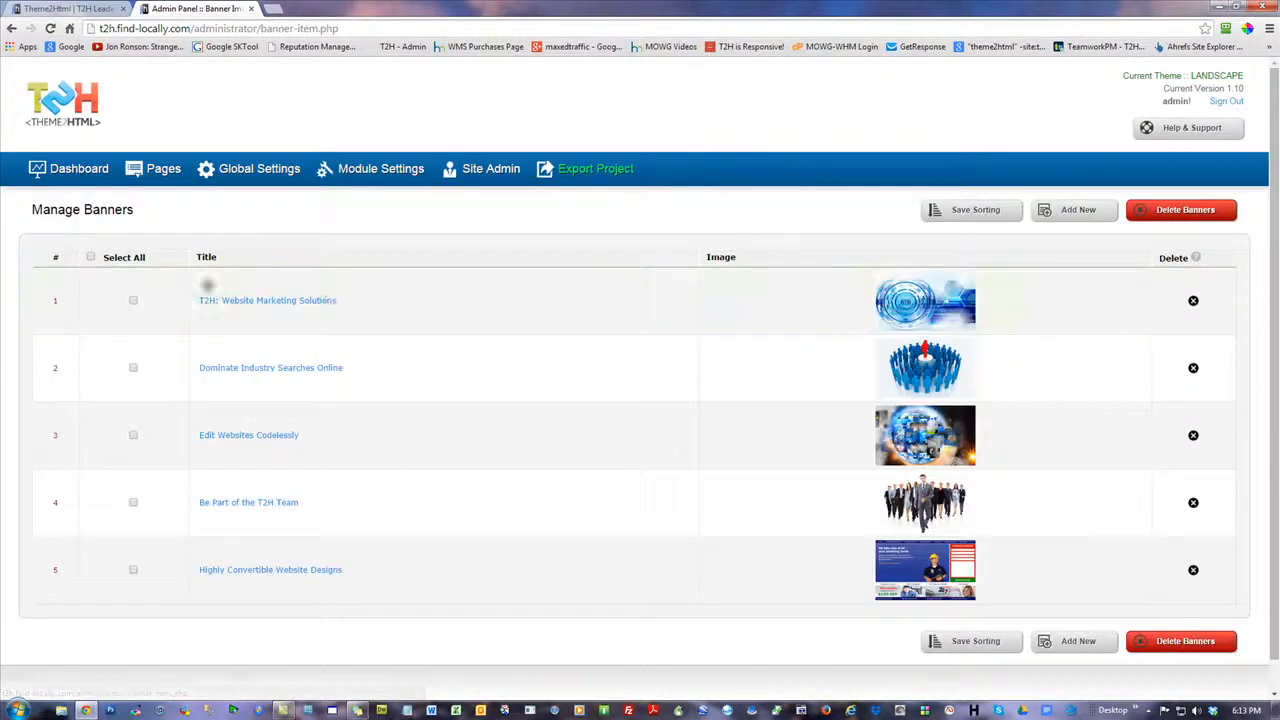
{"action": "left_click", "coordinate": [277, 304]}
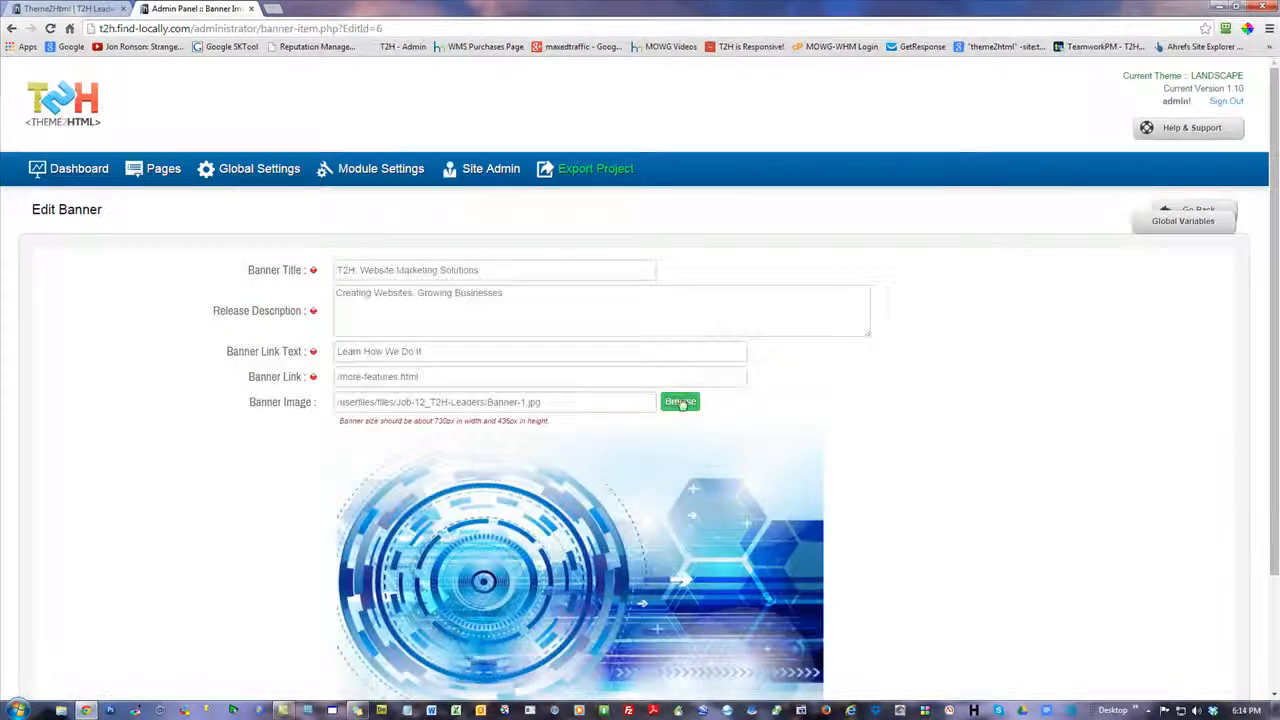
{"action": "left_click", "coordinate": [680, 401]}
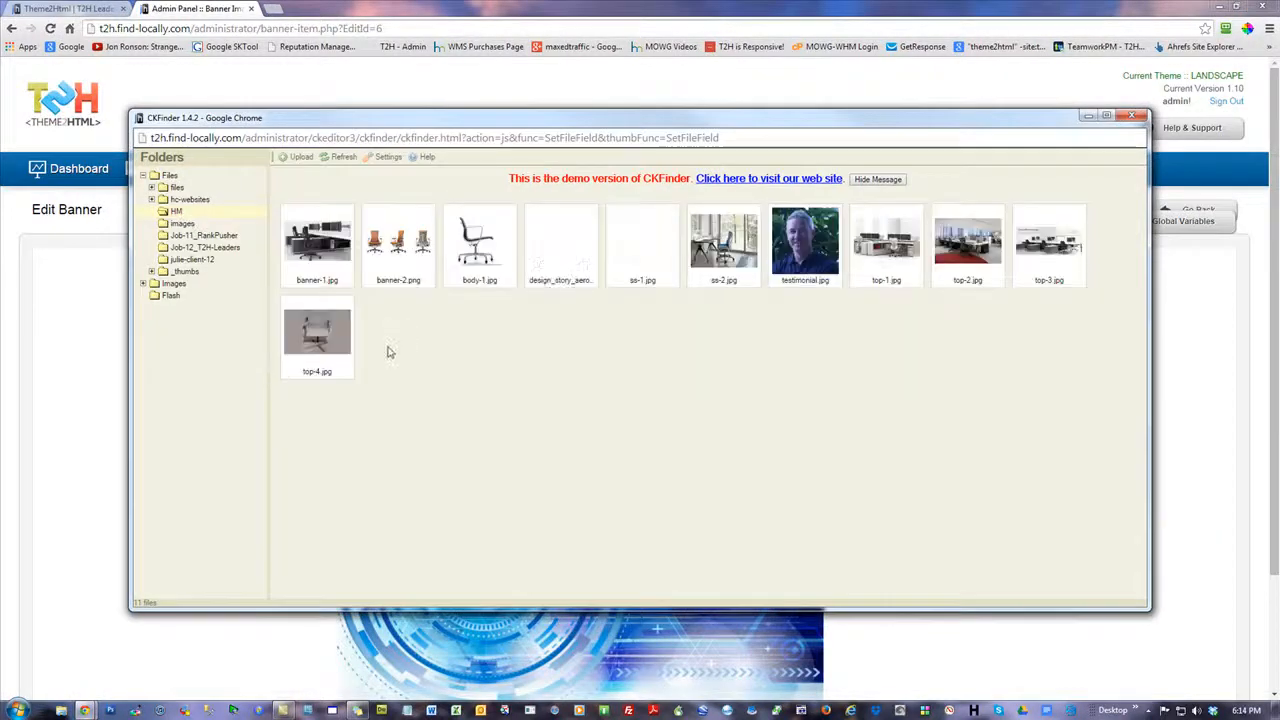
{"action": "left_click", "coordinate": [329, 281]}
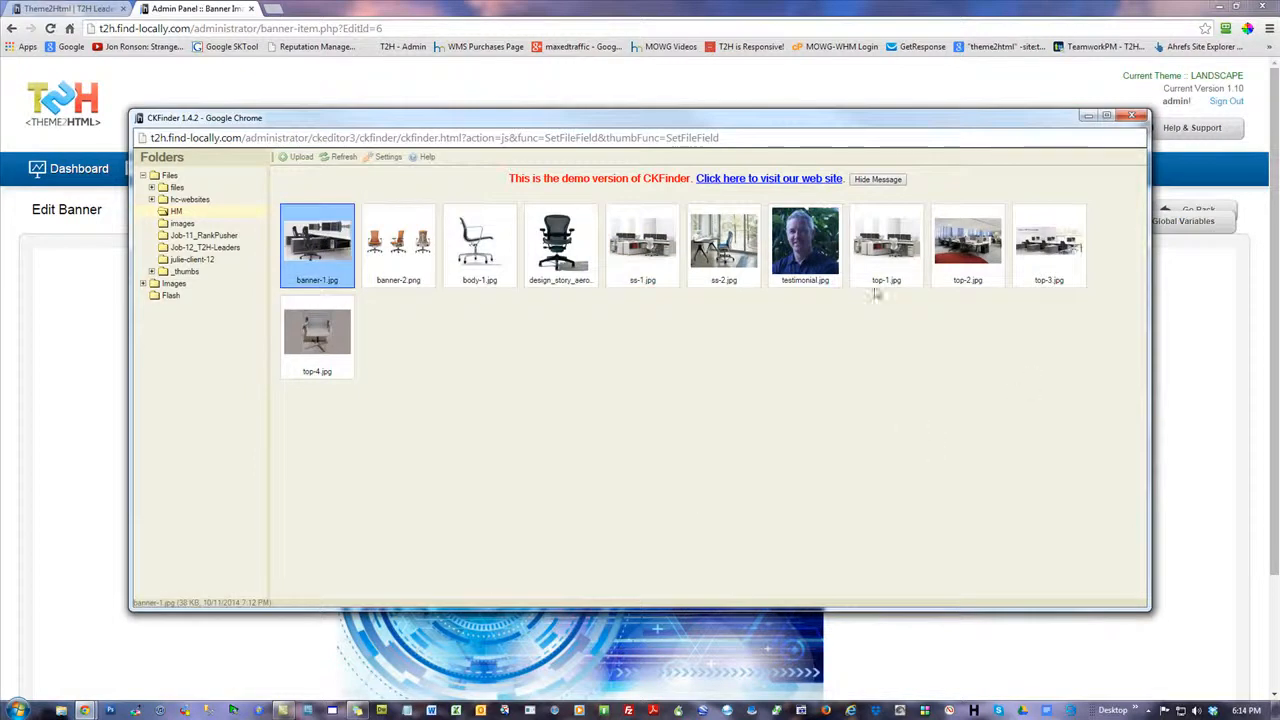
{"action": "double_click", "coordinate": [318, 242]}
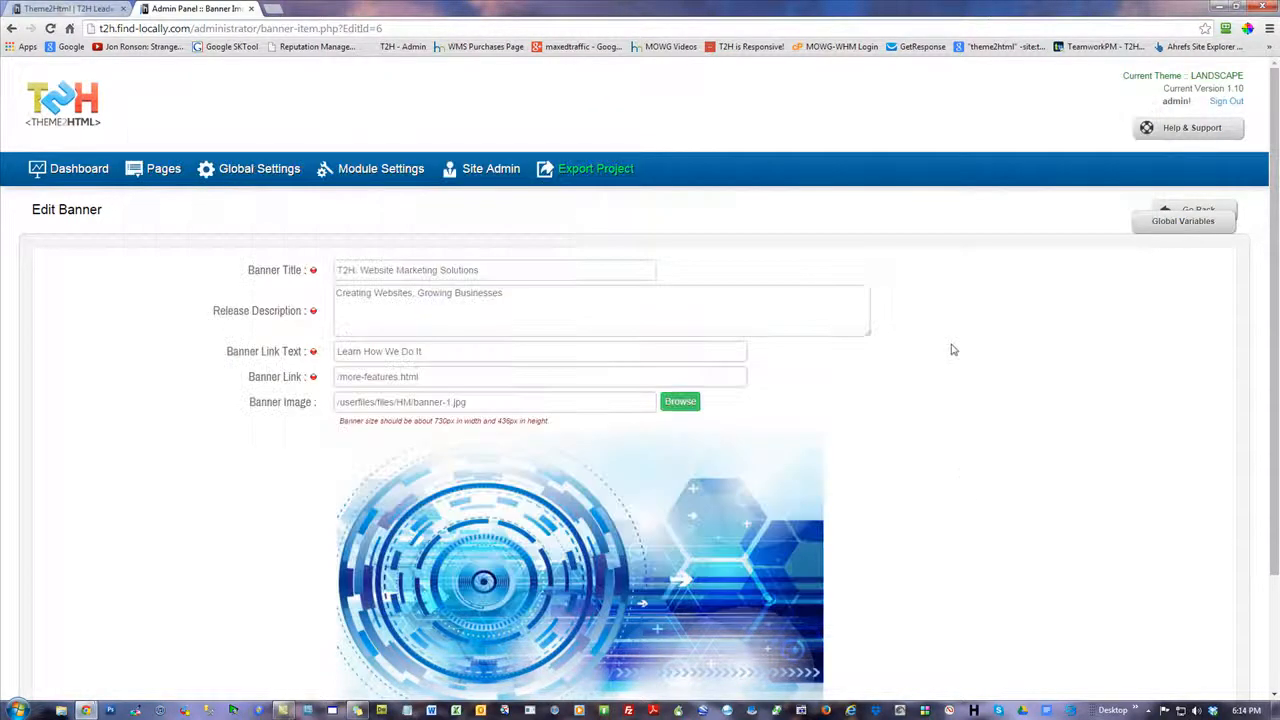
{"action": "scroll", "coordinate": [1092, 431], "scroll_direction": "down", "scroll_amount": 3}
{"action": "left_click", "coordinate": [1176, 600]}
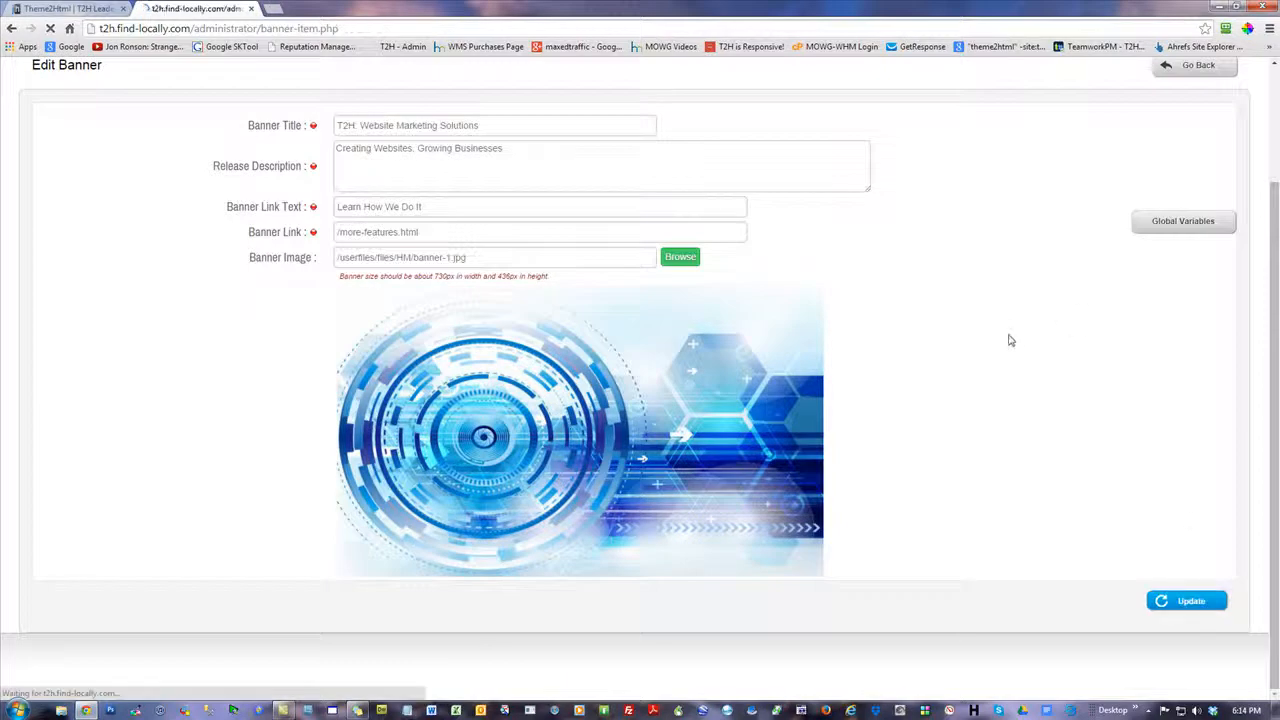
Reload the website's home page and advance the banner slider to check the updated first slide
{"action": "left_click", "coordinate": [50, 11]}
{"action": "left_click", "coordinate": [50, 28]}
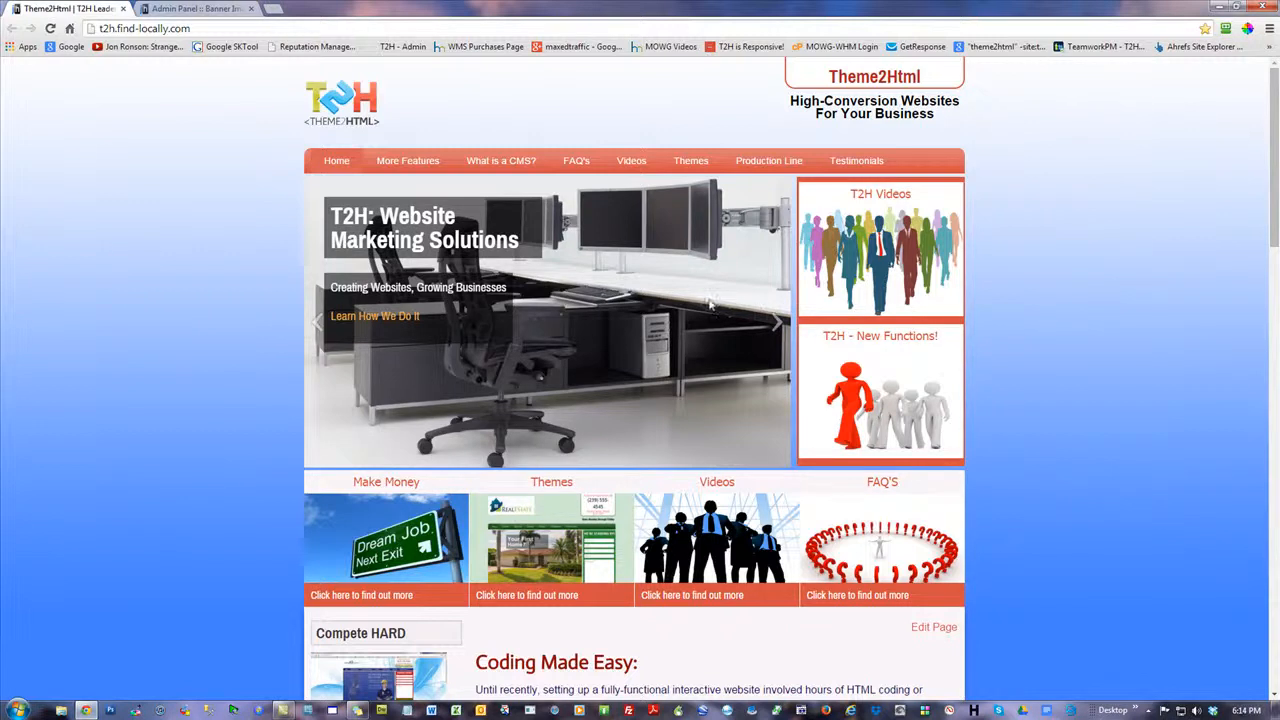
{"action": "left_click", "coordinate": [777, 322]}
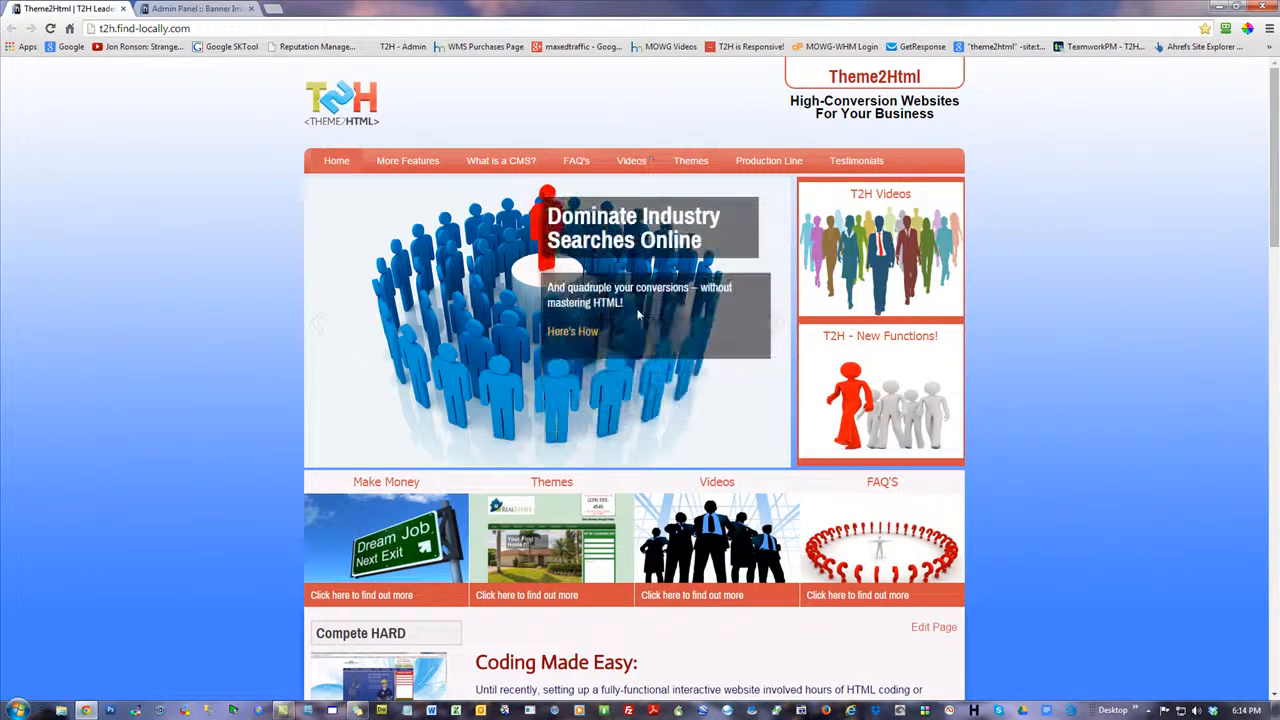
Move the "T2H: Website Marketing Solutions" banner below "Dominate Industry Searches Online", save the sorting, and return to the website's home page
{"action": "left_click", "coordinate": [226, 9]}
{"action": "left_click_drag", "start_coordinate": [366, 289], "coordinate": [771, 357]}
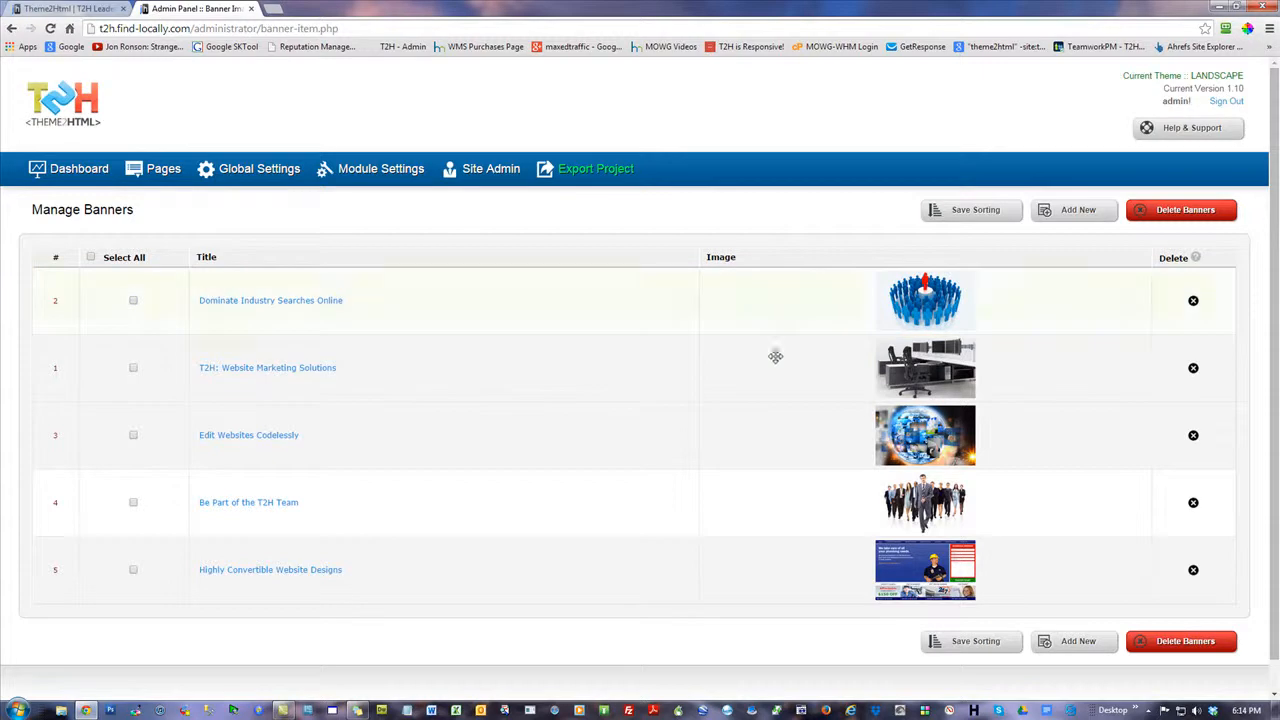
{"action": "left_click", "coordinate": [983, 210]}
{"action": "left_click", "coordinate": [70, 8]}
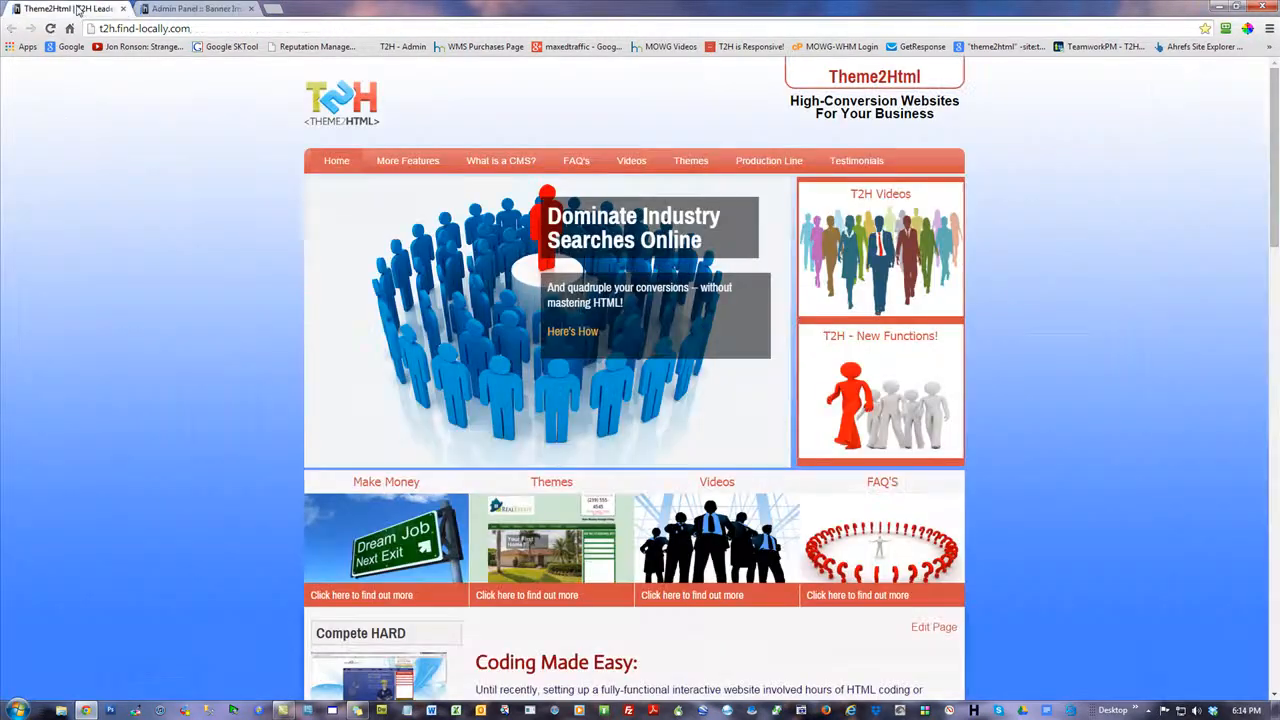
Reload the website's home page to check the banner order in the slider, and return to the admin's banner list
{"action": "left_click", "coordinate": [50, 28]}
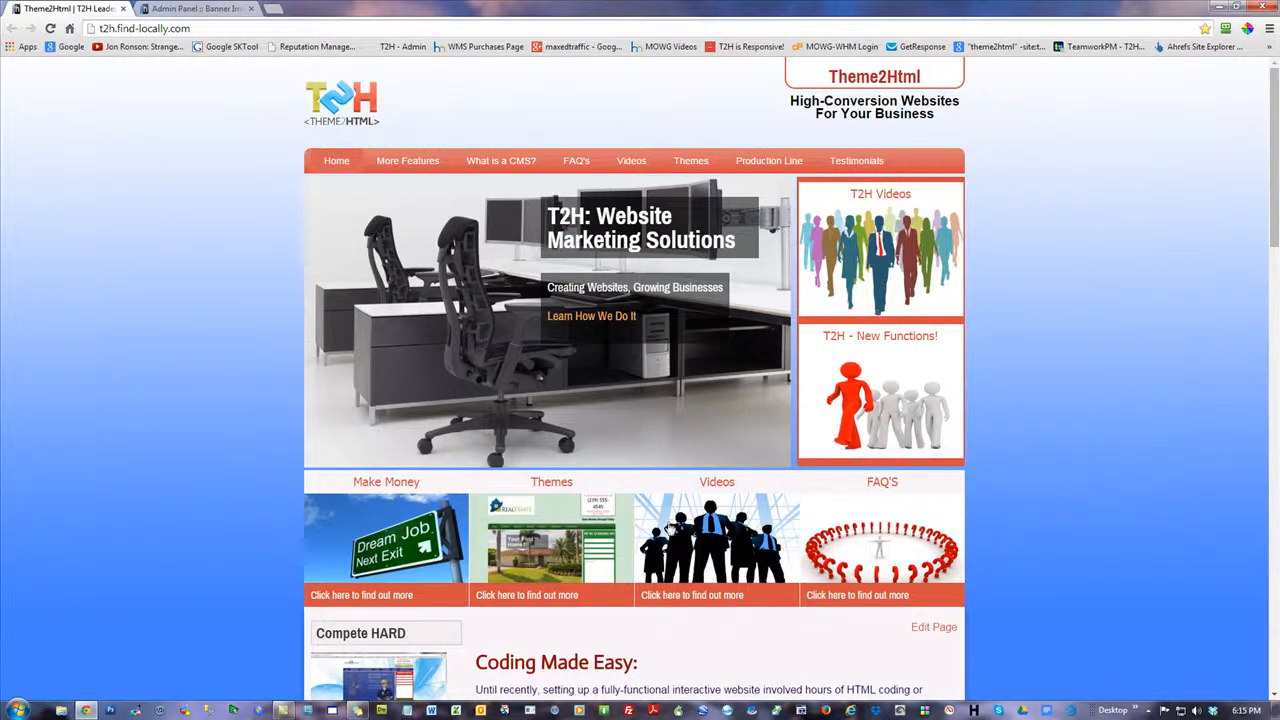
{"action": "left_click", "coordinate": [200, 9]}
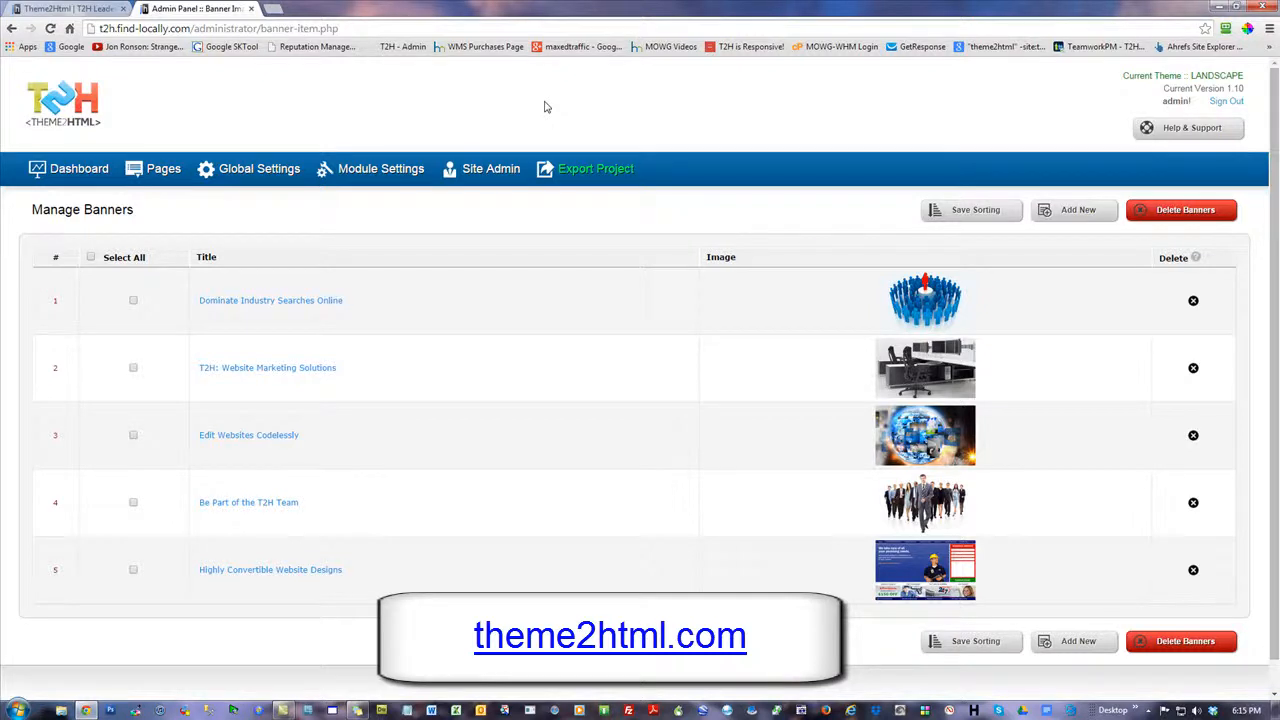
{"action": "left_click_drag", "start_coordinate": [280, 349], "coordinate": [483, 363]}
Restore the LANDSCAPE theme from its backup in the admin's backup and restore section, and confirm the restore
{"action": "left_click", "coordinate": [82, 171]}
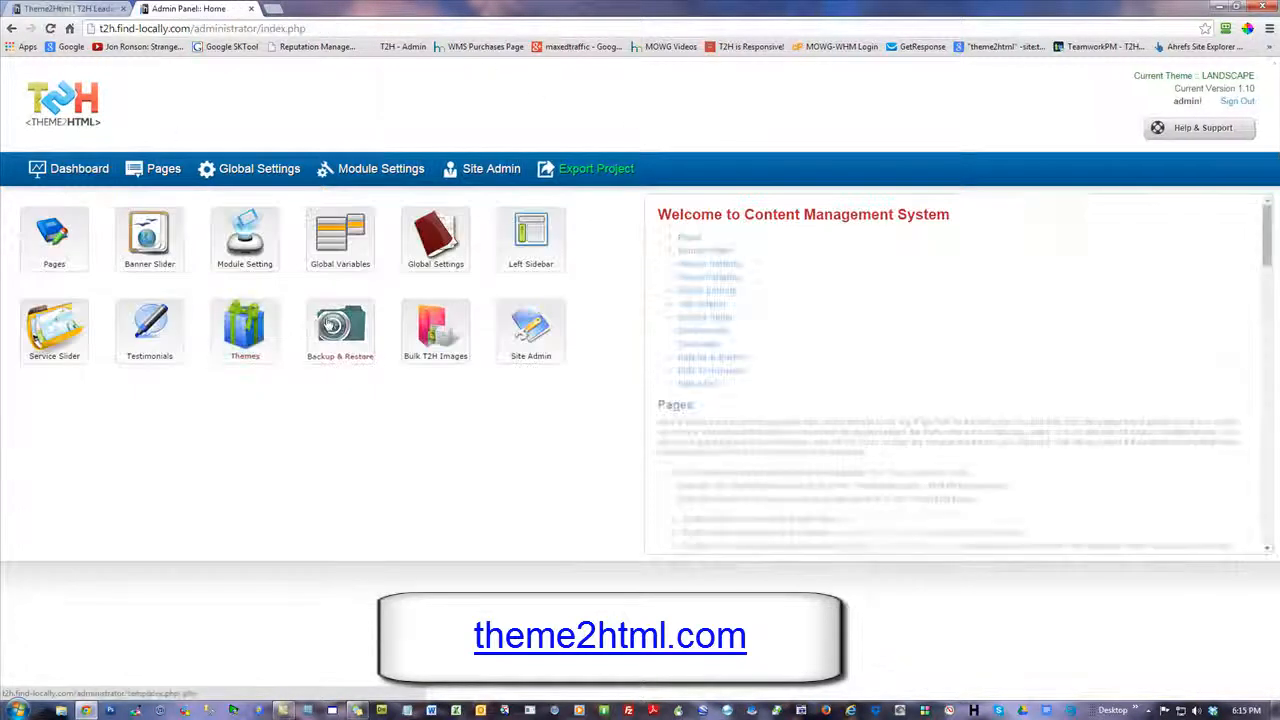
{"action": "left_click", "coordinate": [342, 325]}
{"action": "left_click", "coordinate": [1122, 316]}
{"action": "left_click", "coordinate": [667, 121]}
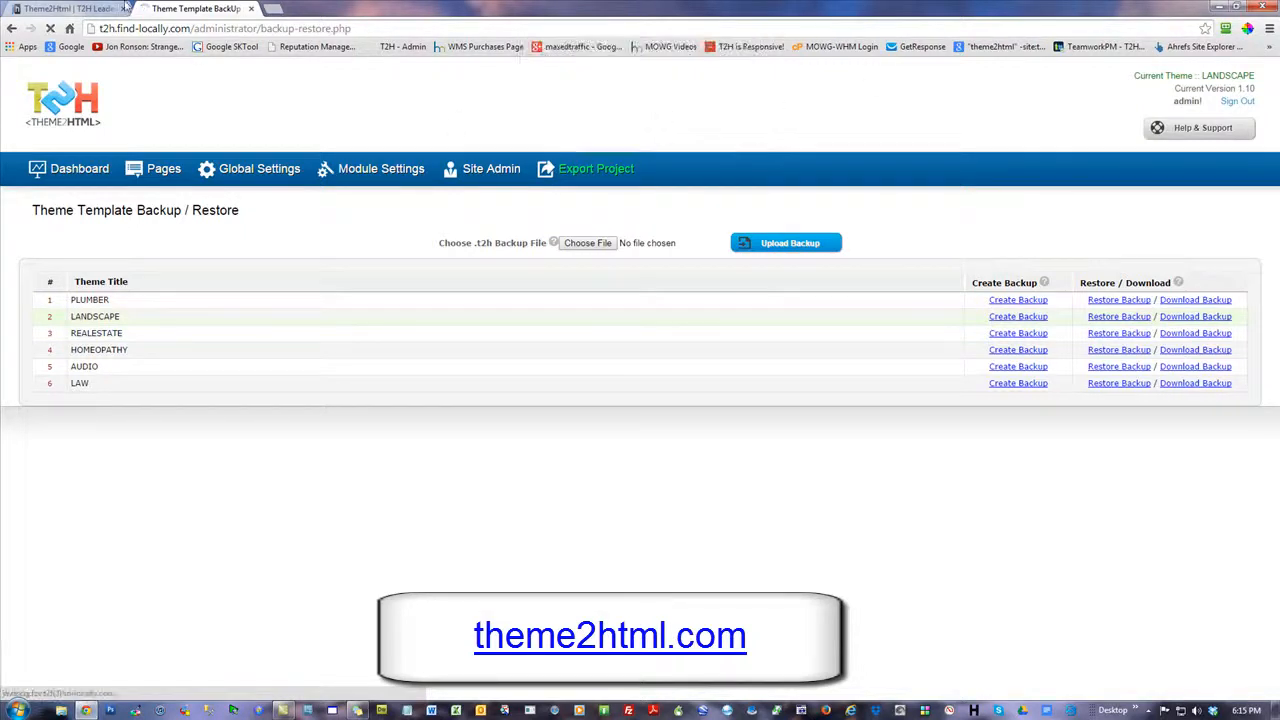
Reload the website's home page to check the site after the theme restore, and close the browser
{"action": "left_click", "coordinate": [68, 8]}
{"action": "left_click", "coordinate": [50, 28]}
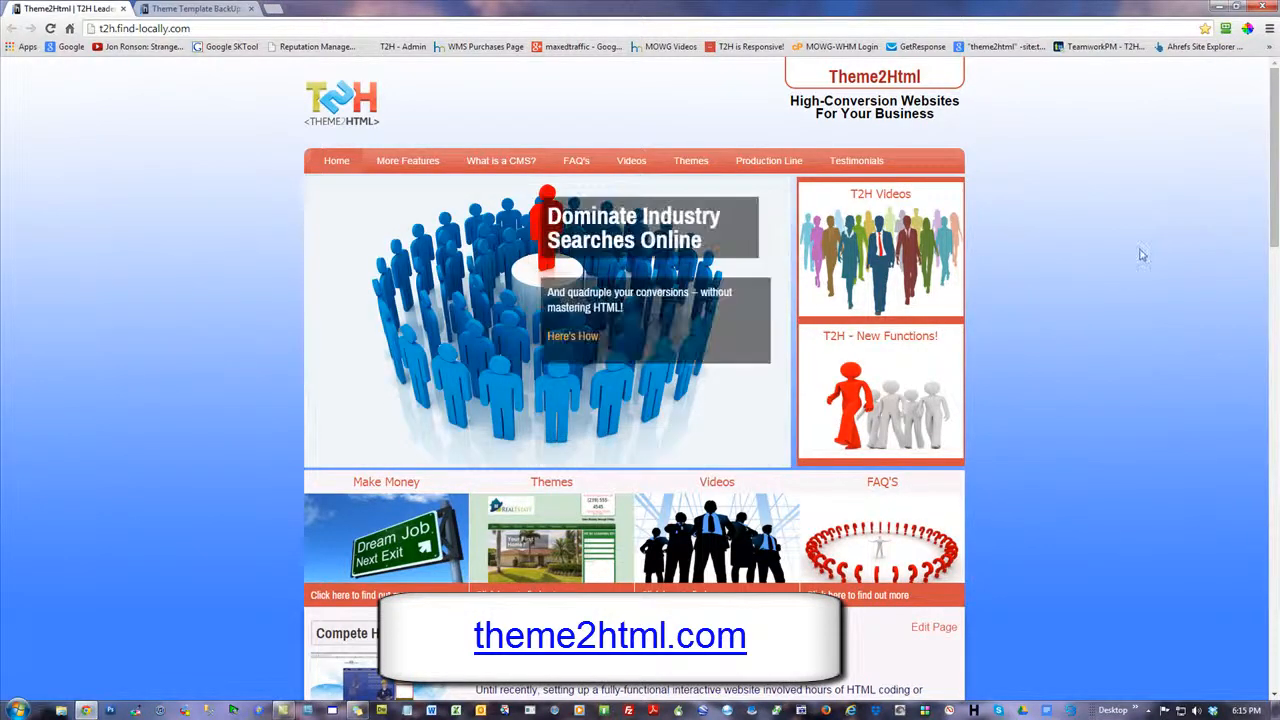
{"action": "left_click", "coordinate": [1266, 7]}
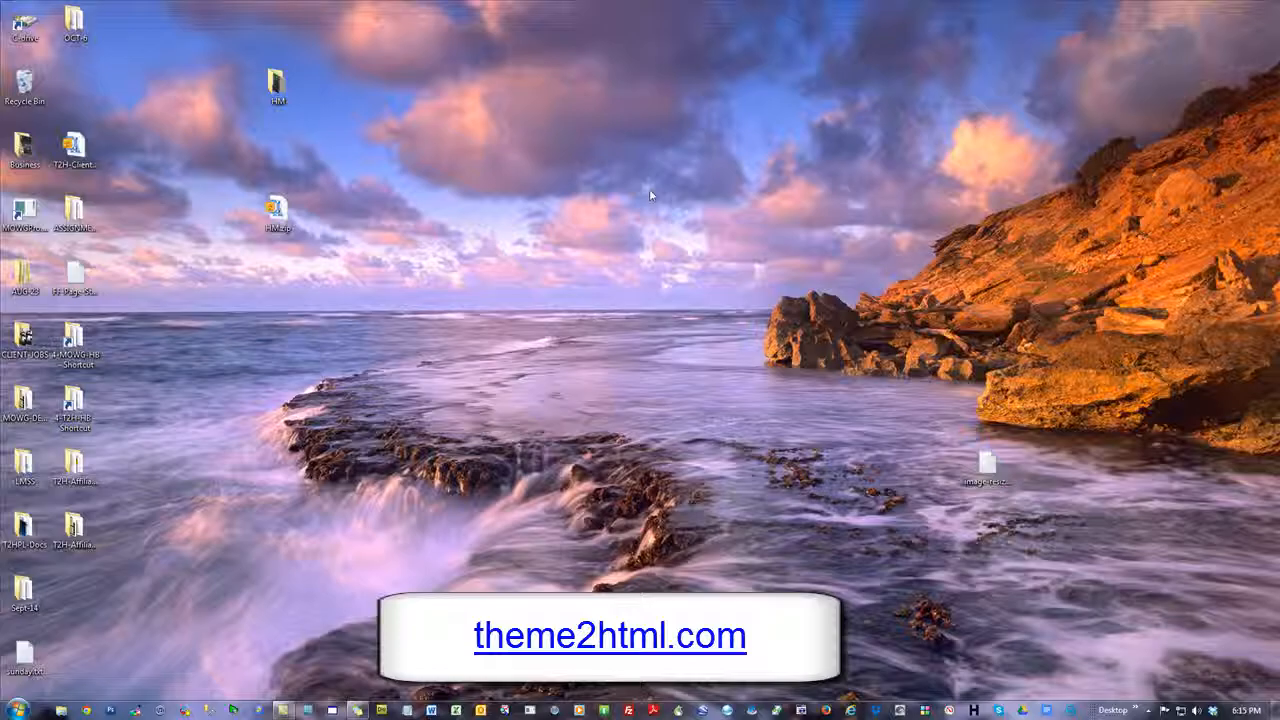